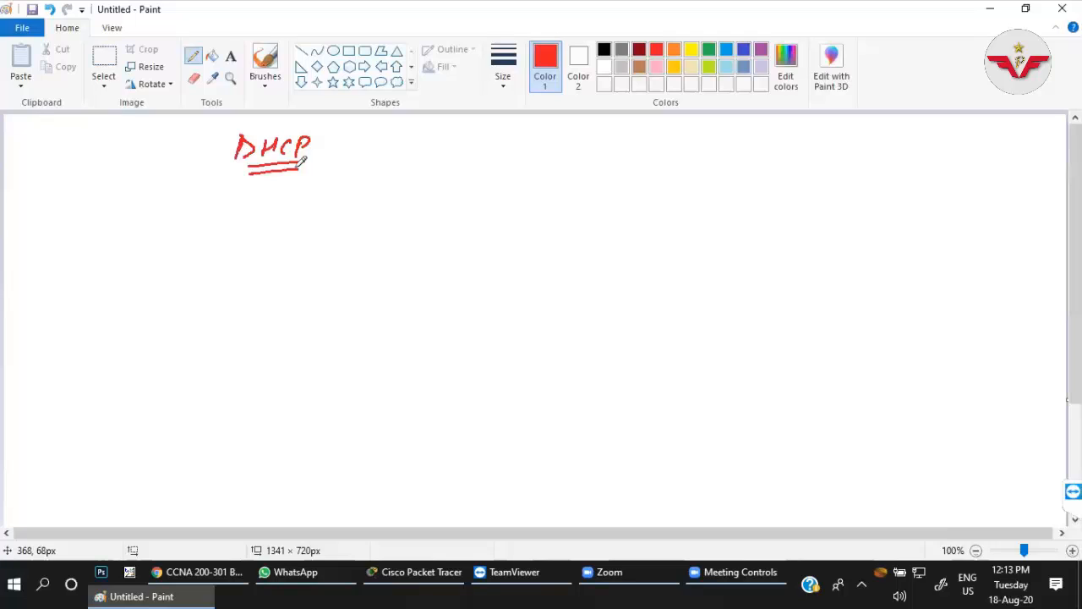
# Handwrite "DHCP Server" in red beneath the underlined DHCP title.
pyautogui.moveTo(87, 204); pyautogui.dragTo(97, 229)
pyautogui.moveTo(123, 208); pyautogui.dragTo(119, 221)
pyautogui.moveTo(121, 216); pyautogui.dragTo(151, 221)
pyautogui.moveTo(160, 204); pyautogui.dragTo(158, 224)
pyautogui.moveTo(158, 206); pyautogui.dragTo(161, 215)
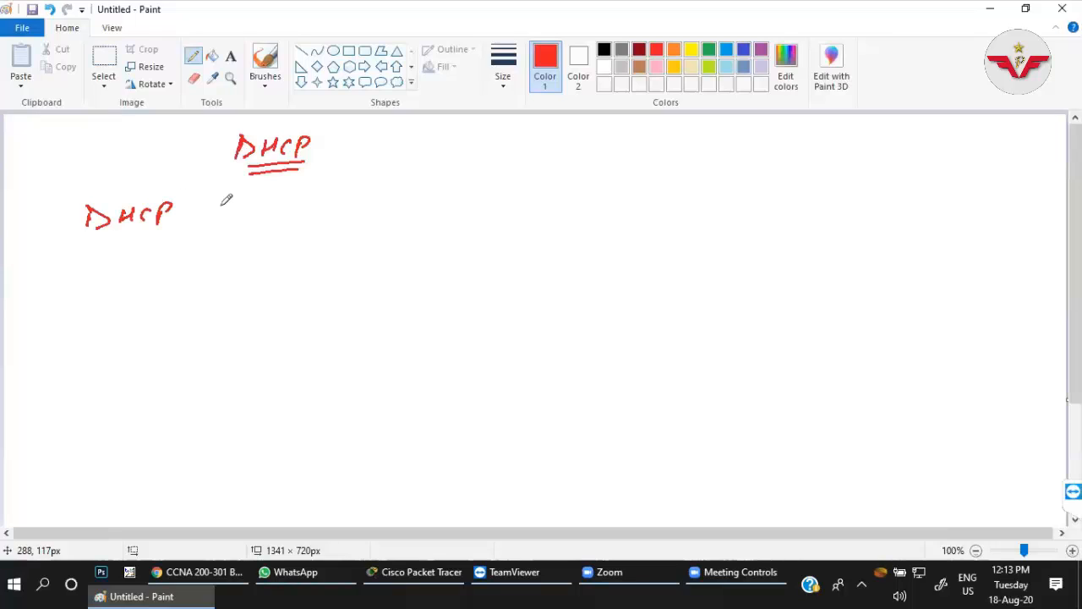
pyautogui.moveTo(226, 200); pyautogui.dragTo(318, 187)
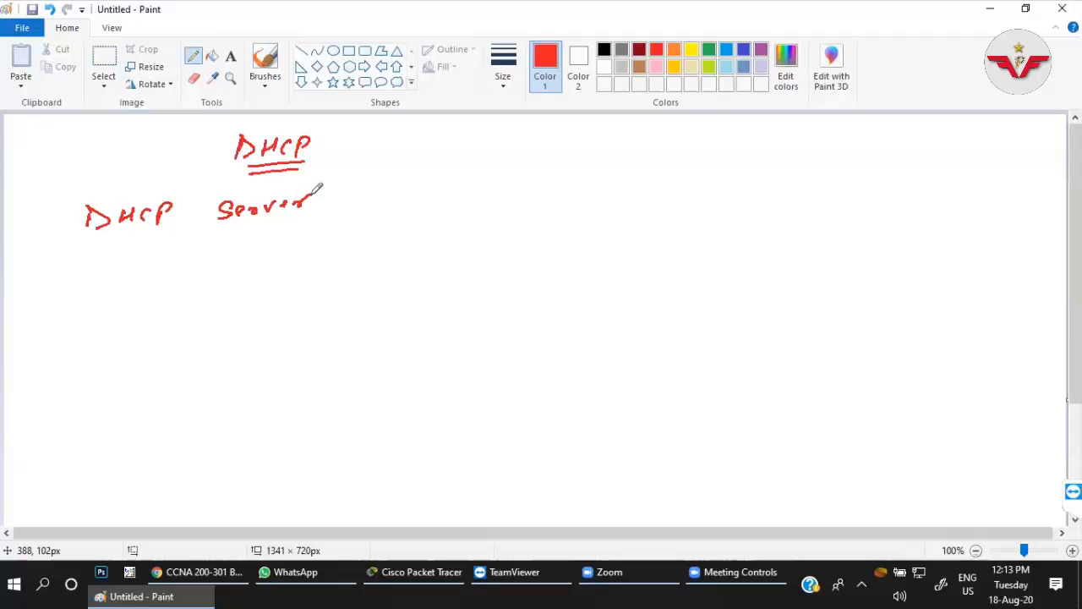
# Handwrite "DHCP Client" on a new line beneath "DHCP Server".
pyautogui.moveTo(93, 258); pyautogui.dragTo(94, 279)
pyautogui.moveTo(119, 262); pyautogui.dragTo(133, 272)
pyautogui.moveTo(156, 259); pyautogui.dragTo(147, 268)
pyautogui.moveTo(160, 257)
pyautogui.mouseDown()
pyautogui.moveTo(162, 276)
pyautogui.moveTo(166, 265)
pyautogui.moveTo(214, 263)
pyautogui.mouseUp()
pyautogui.moveTo(234, 248)
pyautogui.mouseDown()
pyautogui.moveTo(242, 259)
pyautogui.moveTo(292, 230)
pyautogui.moveTo(297, 240)
pyautogui.mouseUp()
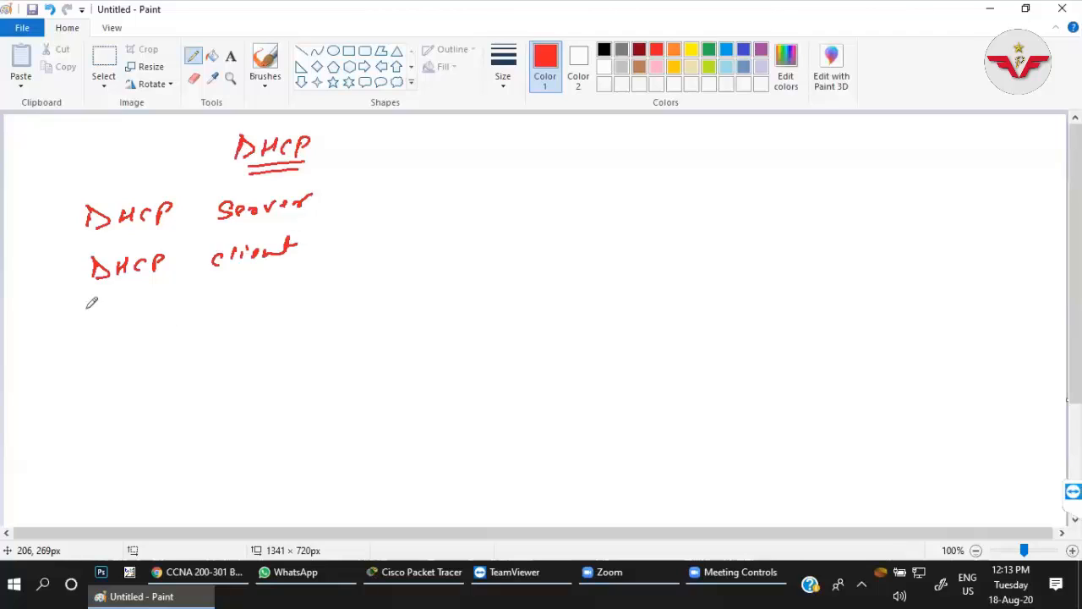
# Handwrite "DHCP Relay" as the third line beneath "DHCP Client".
pyautogui.moveTo(91, 311)
pyautogui.mouseDown()
pyautogui.moveTo(92, 330)
pyautogui.moveTo(110, 326)
pyautogui.mouseUp()
pyautogui.moveTo(111, 320); pyautogui.dragTo(136, 324)
pyautogui.moveTo(146, 306); pyautogui.dragTo(149, 328)
pyautogui.moveTo(215, 301)
pyautogui.mouseDown()
pyautogui.moveTo(215, 314)
pyautogui.moveTo(227, 315)
pyautogui.mouseUp()
pyautogui.moveTo(232, 306); pyautogui.dragTo(252, 315)
pyautogui.moveTo(272, 303); pyautogui.dragTo(293, 325)
# Draw a right-pointing arrow after each of the Server, Client and Relay lines.
pyautogui.click(330, 203)
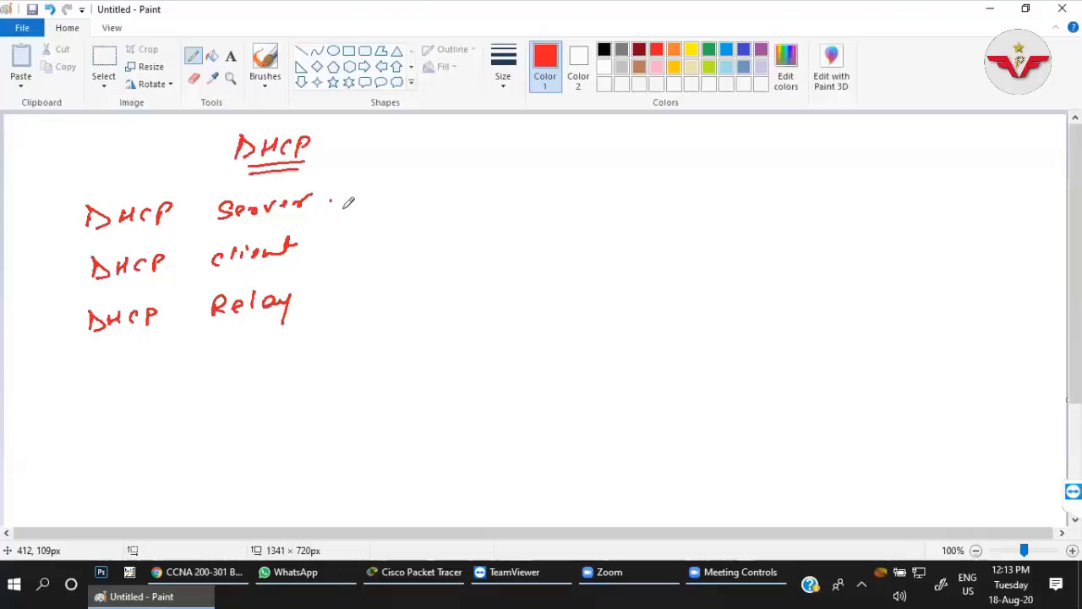
pyautogui.moveTo(330, 201); pyautogui.dragTo(349, 201)
pyautogui.moveTo(341, 194); pyautogui.dragTo(341, 207)
pyautogui.moveTo(322, 248); pyautogui.dragTo(342, 247)
pyautogui.moveTo(335, 242); pyautogui.dragTo(335, 252)
pyautogui.moveTo(322, 296); pyautogui.dragTo(343, 293)
pyautogui.moveTo(337, 288); pyautogui.dragTo(337, 300)
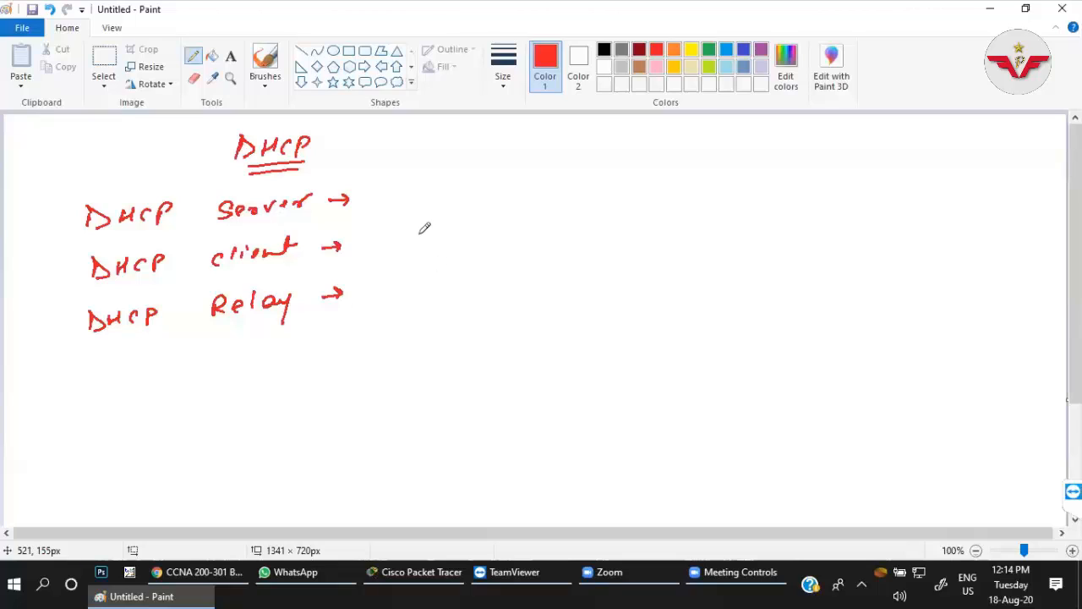
# Handwrite the heading "DORA" to the right of the DHCP role list.
pyautogui.moveTo(415, 229)
pyautogui.mouseDown()
pyautogui.moveTo(442, 241)
pyautogui.moveTo(458, 226)
pyautogui.mouseUp()
pyautogui.moveTo(476, 241); pyautogui.dragTo(491, 240)
pyautogui.moveTo(504, 224)
pyautogui.mouseDown()
pyautogui.moveTo(505, 235)
pyautogui.moveTo(517, 232)
pyautogui.mouseUp()
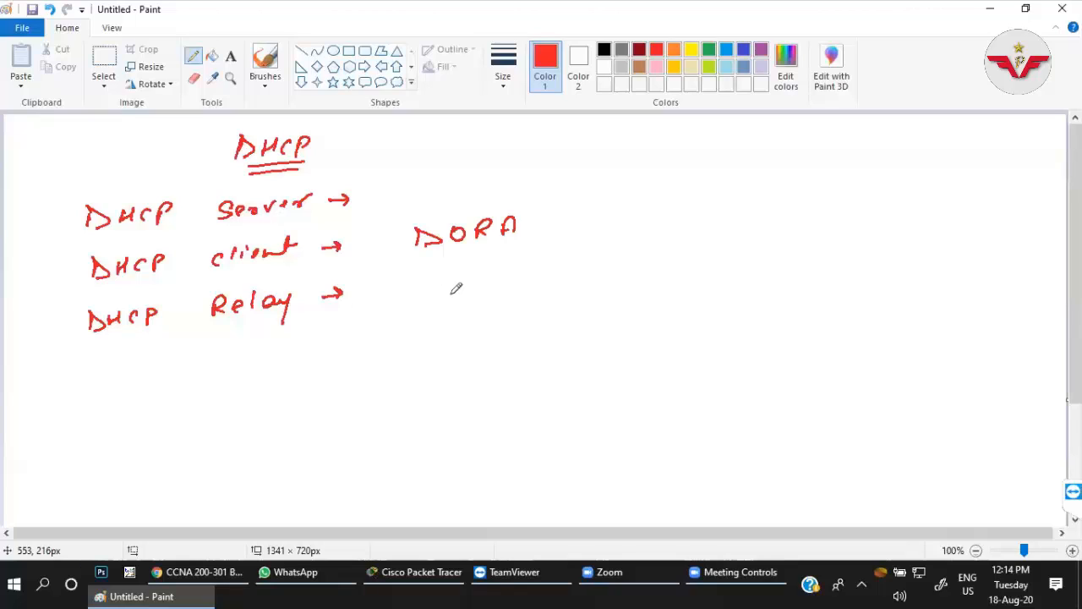
# Write the line "D → Discover" beneath the DORA heading.
pyautogui.moveTo(443, 276); pyautogui.dragTo(444, 295)
pyautogui.moveTo(470, 282); pyautogui.dragTo(529, 282)
pyautogui.moveTo(548, 267); pyautogui.dragTo(543, 282)
pyautogui.moveTo(564, 269); pyautogui.dragTo(580, 274)
pyautogui.moveTo(581, 268); pyautogui.dragTo(607, 269)
pyautogui.moveTo(610, 271); pyautogui.dragTo(630, 259)
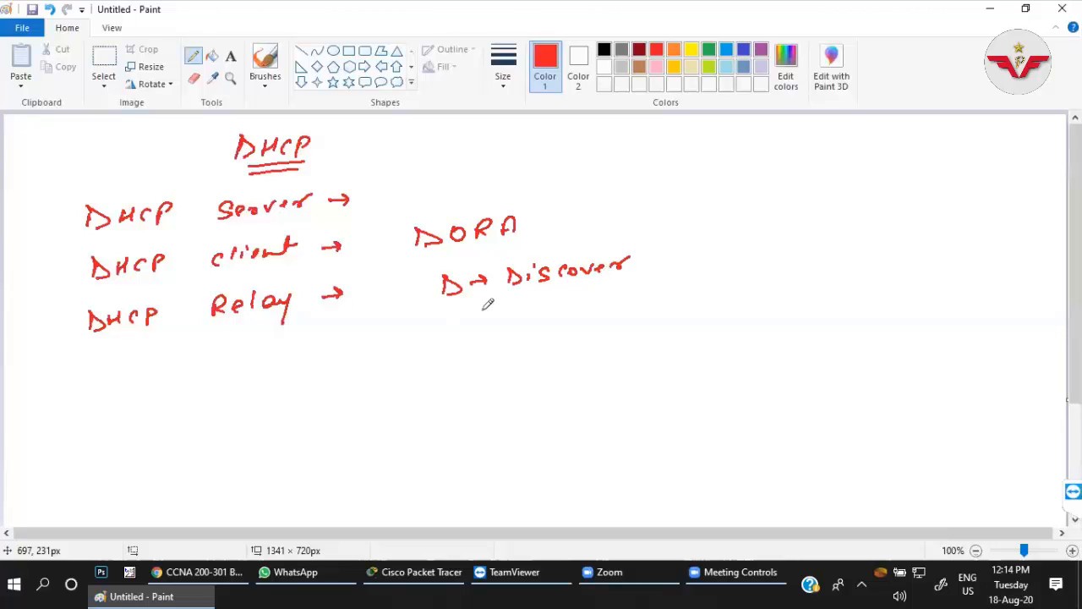
# Write the line "O → Offer" beneath the Discover line.
pyautogui.moveTo(451, 310); pyautogui.dragTo(449, 311)
pyautogui.moveTo(466, 316); pyautogui.dragTo(474, 319)
pyautogui.moveTo(514, 302); pyautogui.dragTo(513, 303)
pyautogui.moveTo(529, 315); pyautogui.dragTo(539, 302)
pyautogui.moveTo(550, 304); pyautogui.dragTo(560, 295)
pyautogui.moveTo(550, 306); pyautogui.dragTo(559, 303)
pyautogui.moveTo(568, 303); pyautogui.dragTo(579, 305)
pyautogui.moveTo(583, 297); pyautogui.dragTo(603, 296)
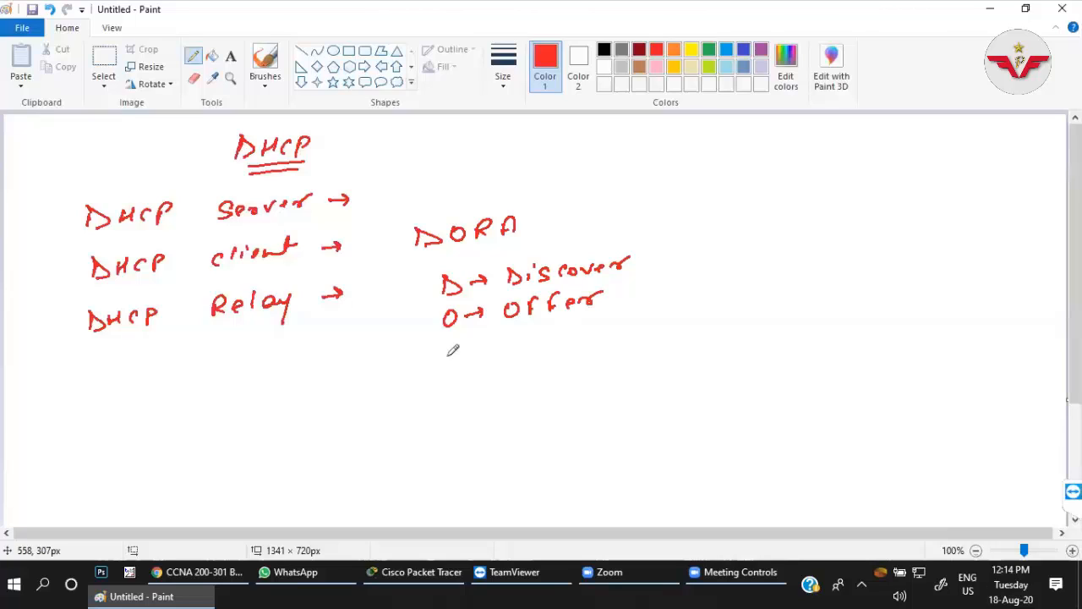
# Write the line "R → Request" beneath the Offer line.
pyautogui.moveTo(449, 365); pyautogui.dragTo(465, 366)
pyautogui.moveTo(471, 353); pyautogui.dragTo(530, 348)
pyautogui.moveTo(539, 342); pyautogui.dragTo(547, 347)
pyautogui.moveTo(562, 338)
pyautogui.mouseDown()
pyautogui.moveTo(558, 350)
pyautogui.moveTo(585, 338)
pyautogui.mouseUp()
pyautogui.moveTo(597, 329); pyautogui.dragTo(593, 339)
pyautogui.moveTo(611, 322)
pyautogui.mouseDown()
pyautogui.moveTo(608, 337)
pyautogui.moveTo(623, 325)
pyautogui.mouseUp()
# Write the line "A → Acknowledge" beneath the Request line.
pyautogui.click(470, 395)
pyautogui.moveTo(452, 405); pyautogui.dragTo(528, 376)
pyautogui.moveTo(541, 378); pyautogui.dragTo(575, 385)
pyautogui.moveTo(580, 378); pyautogui.dragTo(617, 363)
pyautogui.moveTo(622, 360); pyautogui.dragTo(638, 368)
pyautogui.moveTo(645, 368); pyautogui.dragTo(660, 367)
pyautogui.moveTo(667, 362)
pyautogui.mouseDown()
pyautogui.moveTo(666, 372)
pyautogui.moveTo(693, 363)
pyautogui.mouseUp()
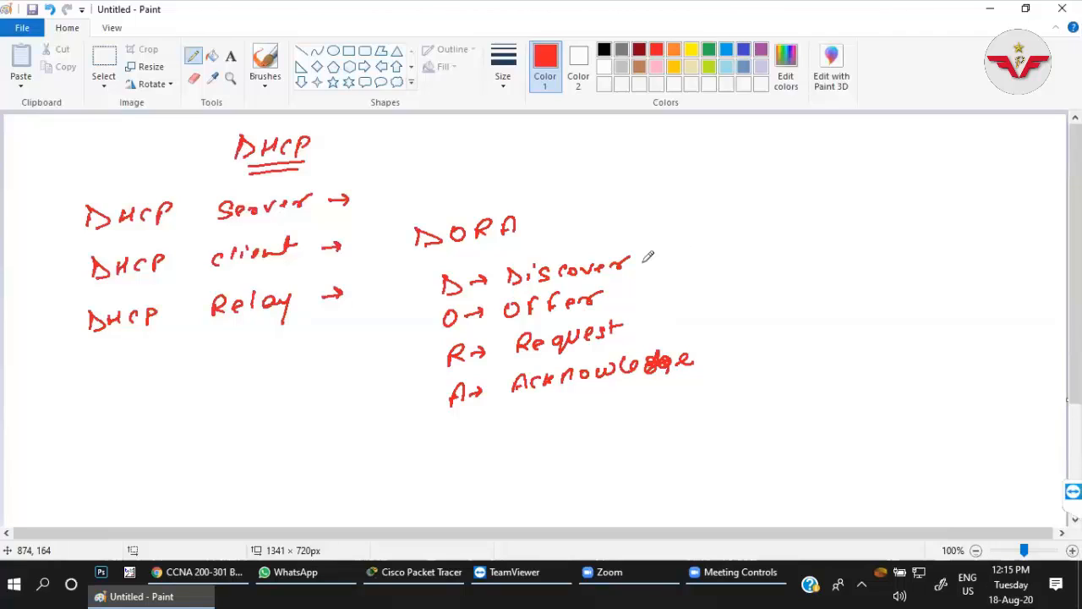
# Draw an opening brace before the DORA list and add an arrow with "(client)" after Discover.
pyautogui.moveTo(637, 265); pyautogui.dragTo(657, 256)
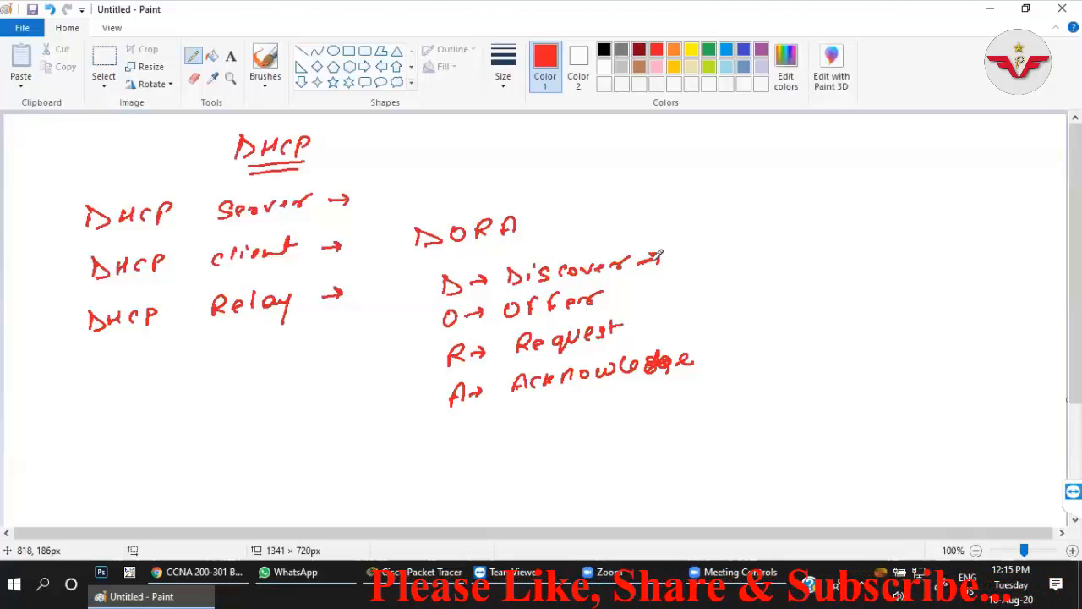
pyautogui.moveTo(433, 264); pyautogui.dragTo(416, 439)
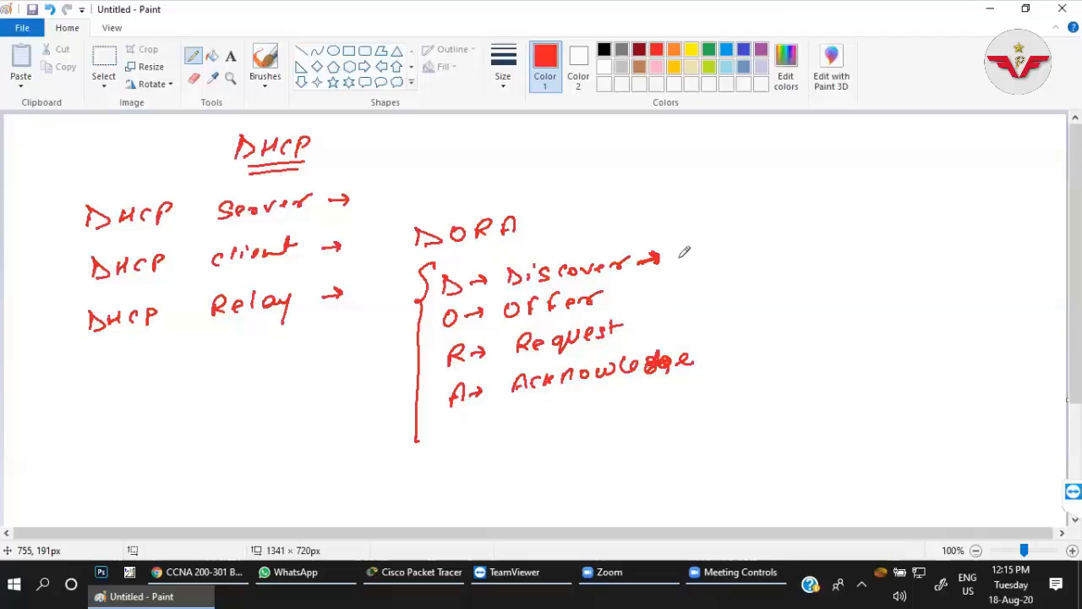
pyautogui.moveTo(683, 240); pyautogui.dragTo(679, 262)
pyautogui.moveTo(701, 245); pyautogui.dragTo(697, 259)
pyautogui.moveTo(714, 242)
pyautogui.mouseDown()
pyautogui.moveTo(713, 255)
pyautogui.moveTo(721, 251)
pyautogui.mouseUp()
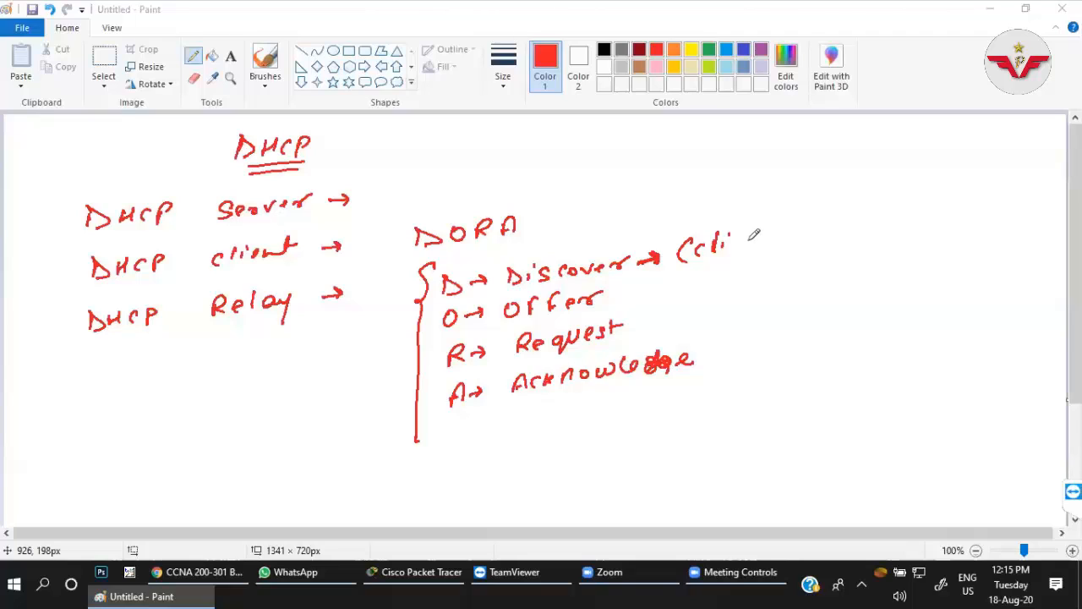
pyautogui.moveTo(737, 244); pyautogui.dragTo(769, 228)
pyautogui.moveTo(776, 217); pyautogui.dragTo(786, 235)
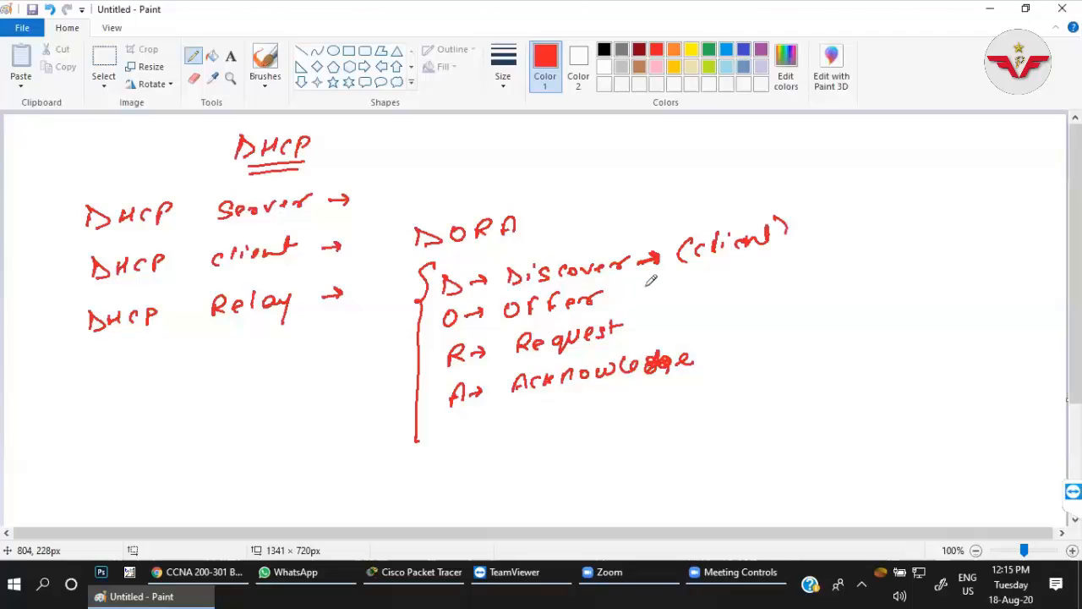
# Draw a right-pointing arrow after the word Offer.
pyautogui.moveTo(625, 292); pyautogui.dragTo(655, 282)
pyautogui.moveTo(691, 270)
pyautogui.mouseDown()
pyautogui.moveTo(685, 289)
pyautogui.moveTo(707, 271)
pyautogui.mouseUp()
pyautogui.moveTo(726, 264)
pyautogui.mouseDown()
pyautogui.moveTo(720, 284)
pyautogui.moveTo(753, 272)
pyautogui.mouseUp()
pyautogui.hotkey('ctrl', 'z')
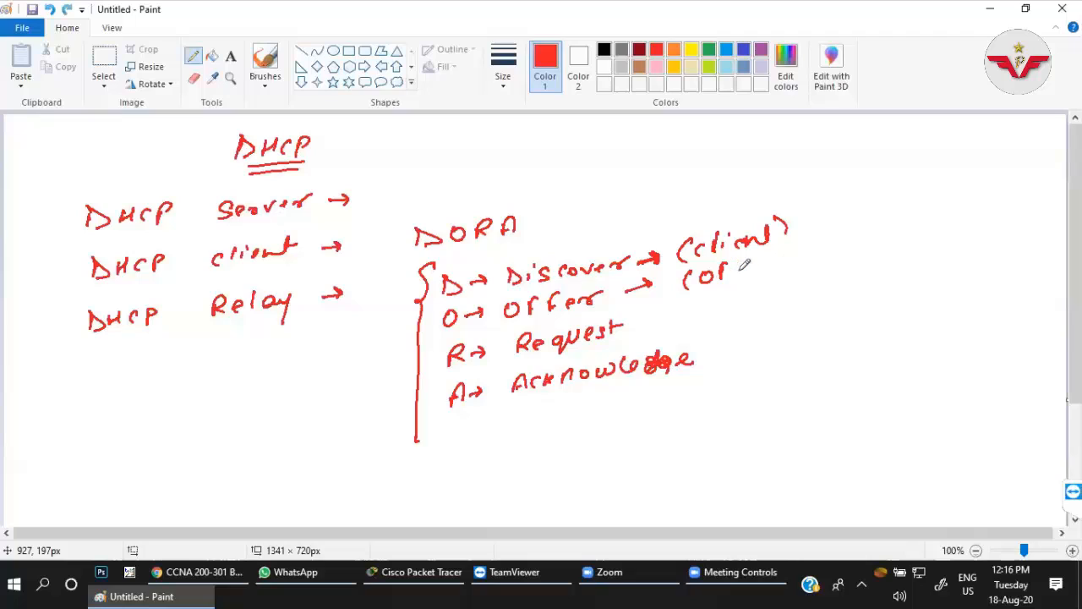
pyautogui.hotkey('ctrl', 'z')
pyautogui.hotkey('ctrl', 'z')
pyautogui.hotkey('ctrl', 'z')
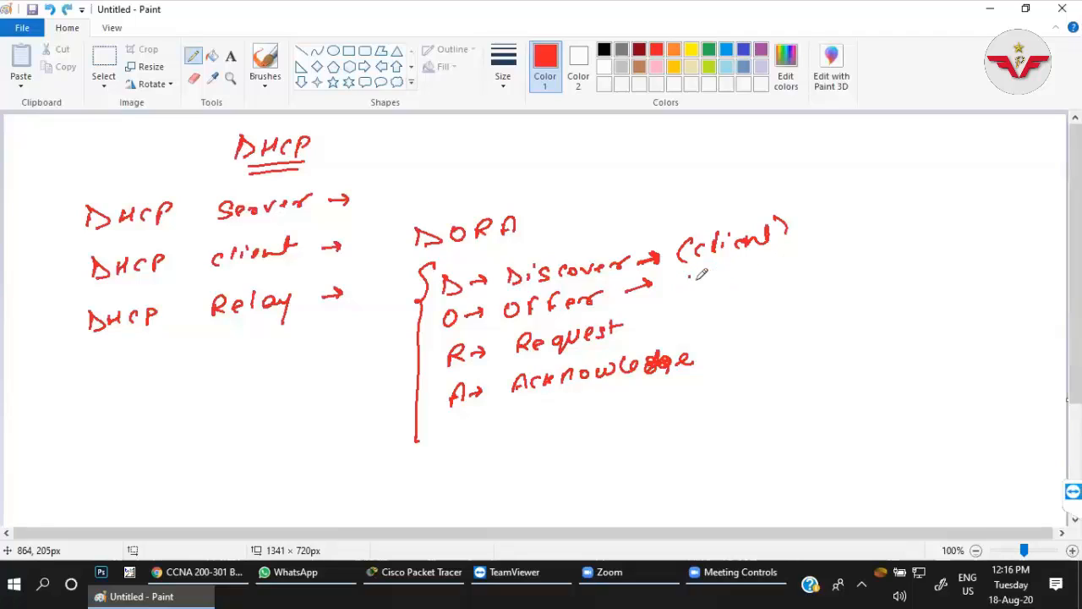
# Label Offer "(server)", add arrows with "(client)" after Request and "(server)" after Acknowledge, and close the list with a brace.
pyautogui.moveTo(690, 277)
pyautogui.mouseDown()
pyautogui.moveTo(686, 294)
pyautogui.moveTo(779, 266)
pyautogui.mouseUp()
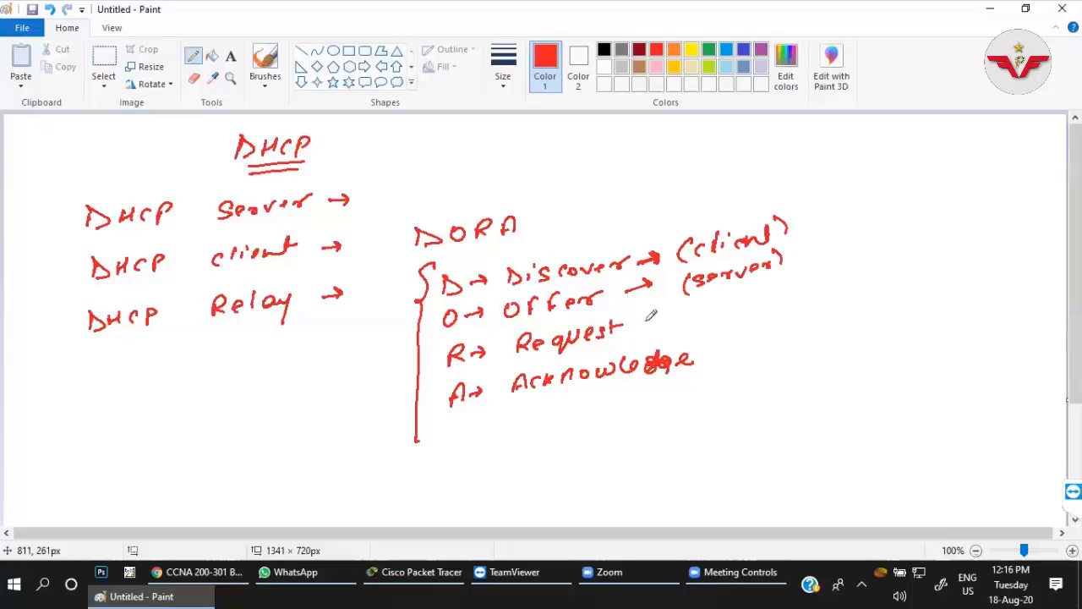
pyautogui.moveTo(631, 320); pyautogui.dragTo(660, 318)
pyautogui.moveTo(701, 301)
pyautogui.mouseDown()
pyautogui.moveTo(696, 321)
pyautogui.moveTo(785, 294)
pyautogui.mouseUp()
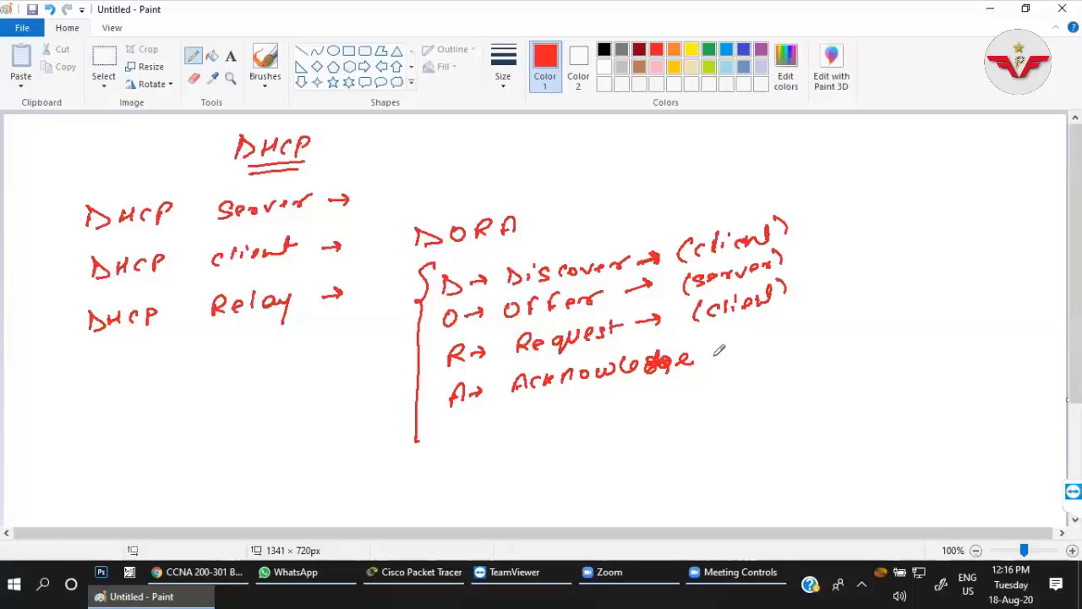
pyautogui.moveTo(700, 358); pyautogui.dragTo(720, 352)
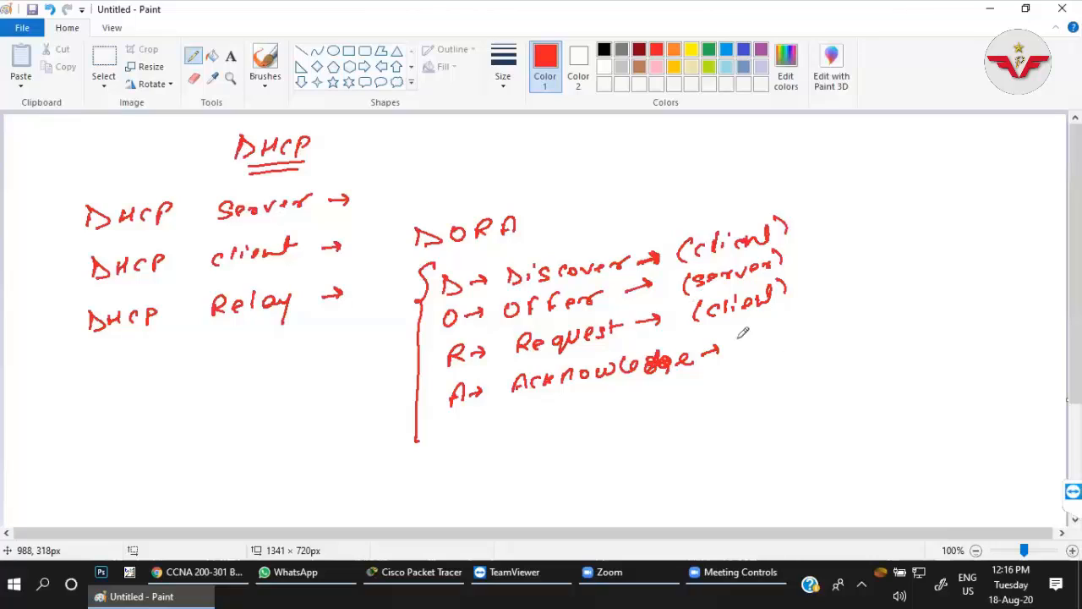
pyautogui.moveTo(746, 330)
pyautogui.mouseDown()
pyautogui.moveTo(739, 350)
pyautogui.moveTo(833, 323)
pyautogui.mouseUp()
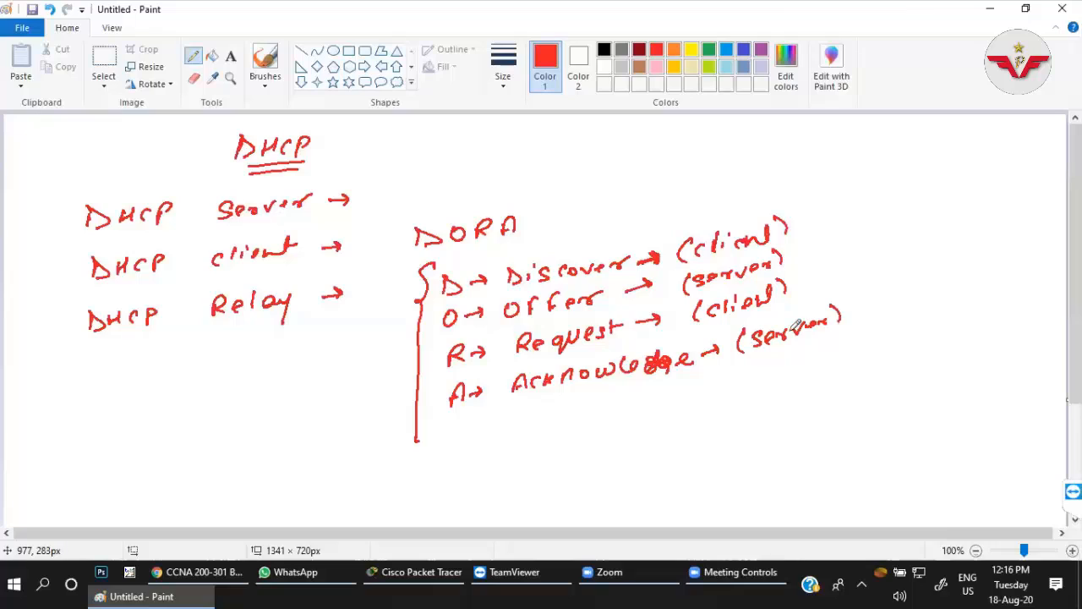
pyautogui.moveTo(828, 207)
pyautogui.mouseDown()
pyautogui.moveTo(838, 211)
pyautogui.moveTo(861, 321)
pyautogui.mouseUp()
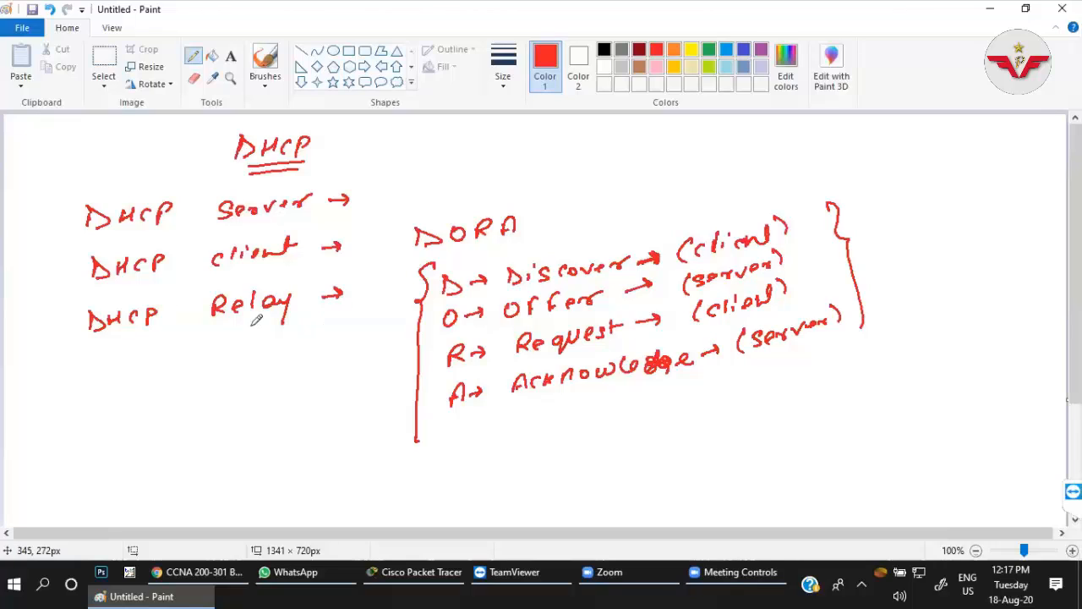
# Draw a downward arrow beneath Relay and write the underlined note "Relay → Pass on / Transfer" above the DORA list.
pyautogui.moveTo(250, 323); pyautogui.dragTo(254, 351)
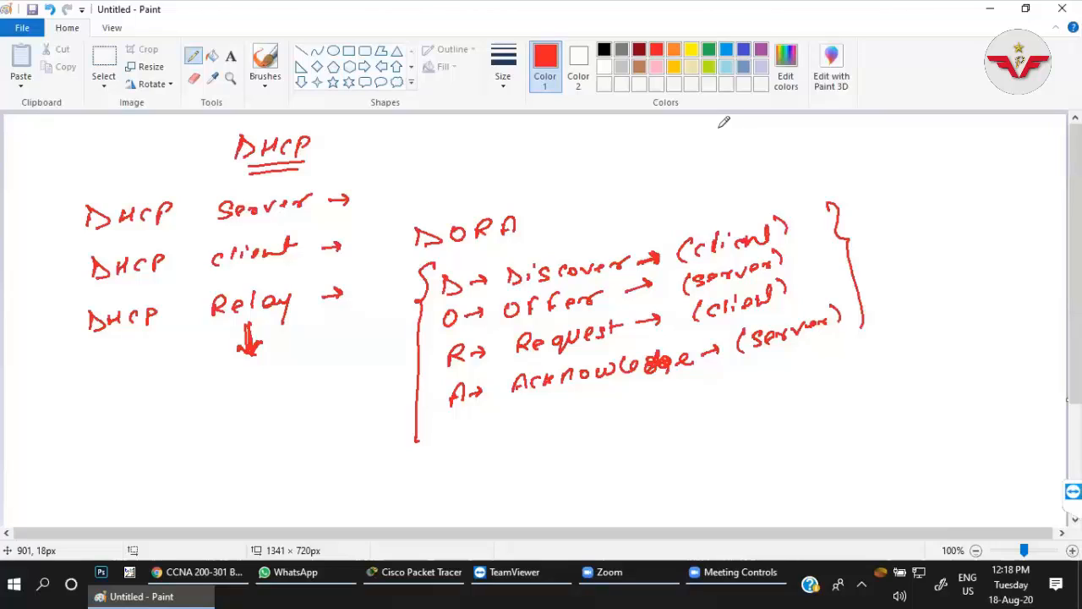
pyautogui.moveTo(665, 150); pyautogui.dragTo(746, 134)
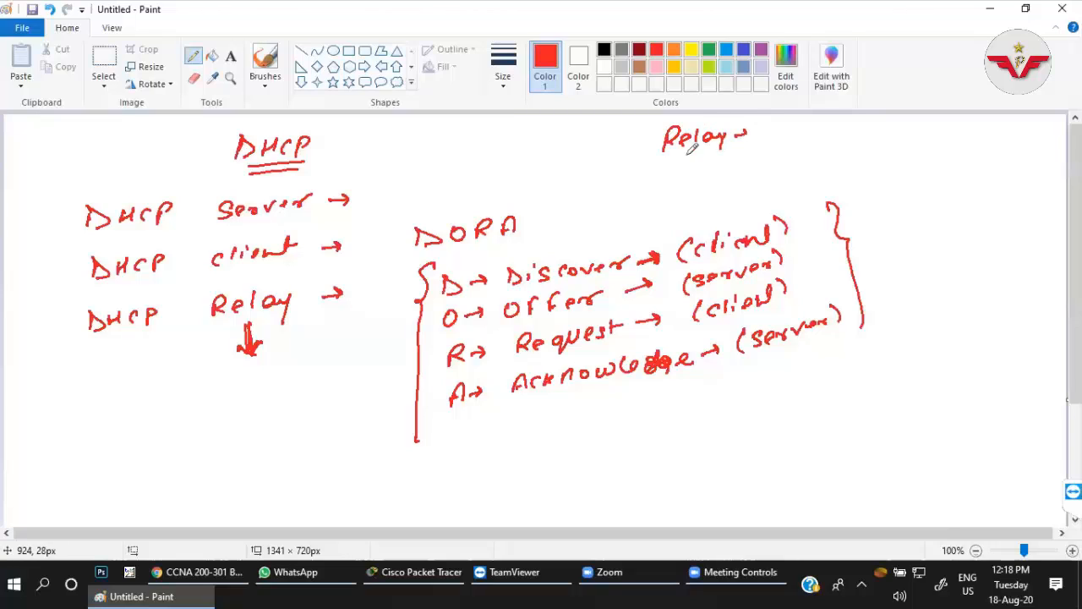
pyautogui.moveTo(679, 157); pyautogui.dragTo(725, 147)
pyautogui.moveTo(772, 122)
pyautogui.mouseDown()
pyautogui.moveTo(810, 137)
pyautogui.moveTo(861, 135)
pyautogui.mouseUp()
pyautogui.moveTo(892, 120)
pyautogui.mouseDown()
pyautogui.moveTo(882, 135)
pyautogui.moveTo(999, 125)
pyautogui.mouseUp()
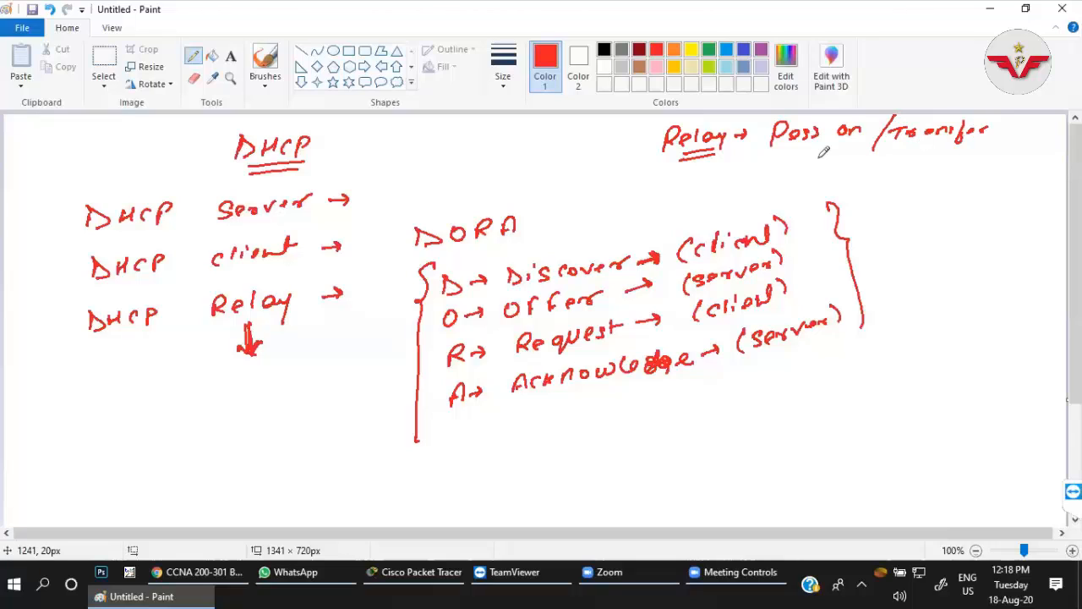
pyautogui.moveTo(791, 162); pyautogui.dragTo(940, 150)
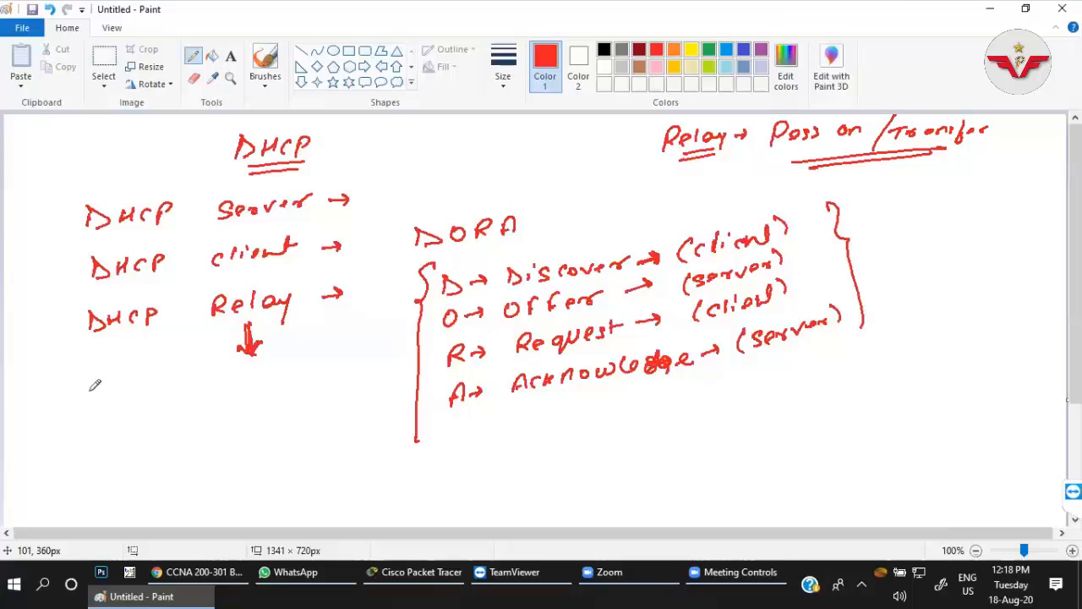
# Draw a circled X router below the DHCP Relay line and label it "H.B".
pyautogui.moveTo(94, 387)
pyautogui.mouseDown()
pyautogui.moveTo(88, 422)
pyautogui.moveTo(95, 387)
pyautogui.mouseUp()
pyautogui.moveTo(92, 401); pyautogui.dragTo(99, 408)
pyautogui.moveTo(100, 400); pyautogui.dragTo(93, 408)
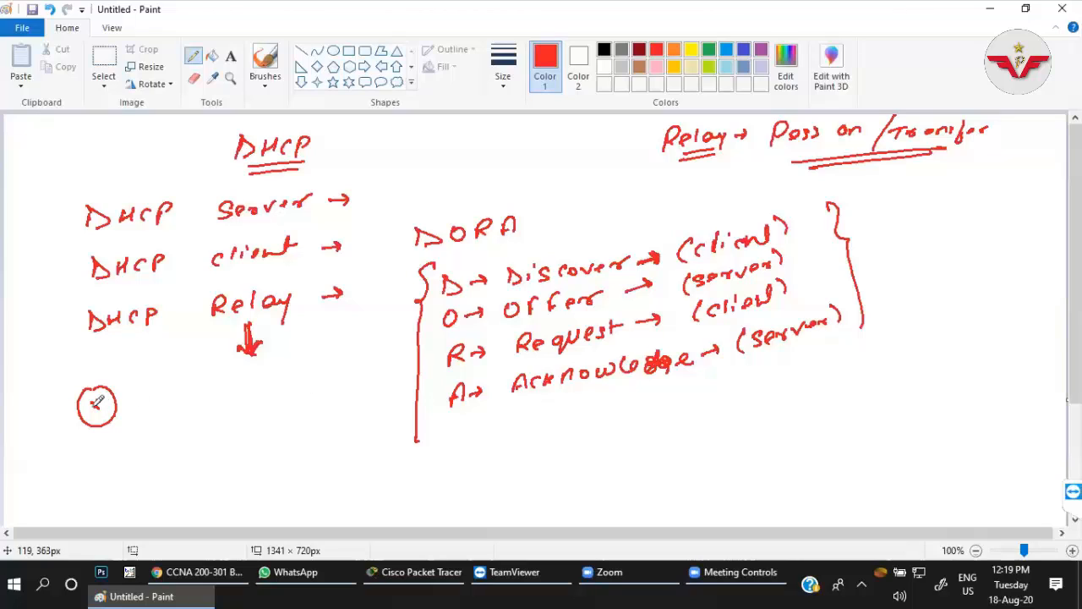
pyautogui.moveTo(87, 399); pyautogui.dragTo(102, 410)
pyautogui.moveTo(62, 355)
pyautogui.mouseDown()
pyautogui.moveTo(67, 372)
pyautogui.moveTo(91, 352)
pyautogui.moveTo(87, 367)
pyautogui.mouseUp()
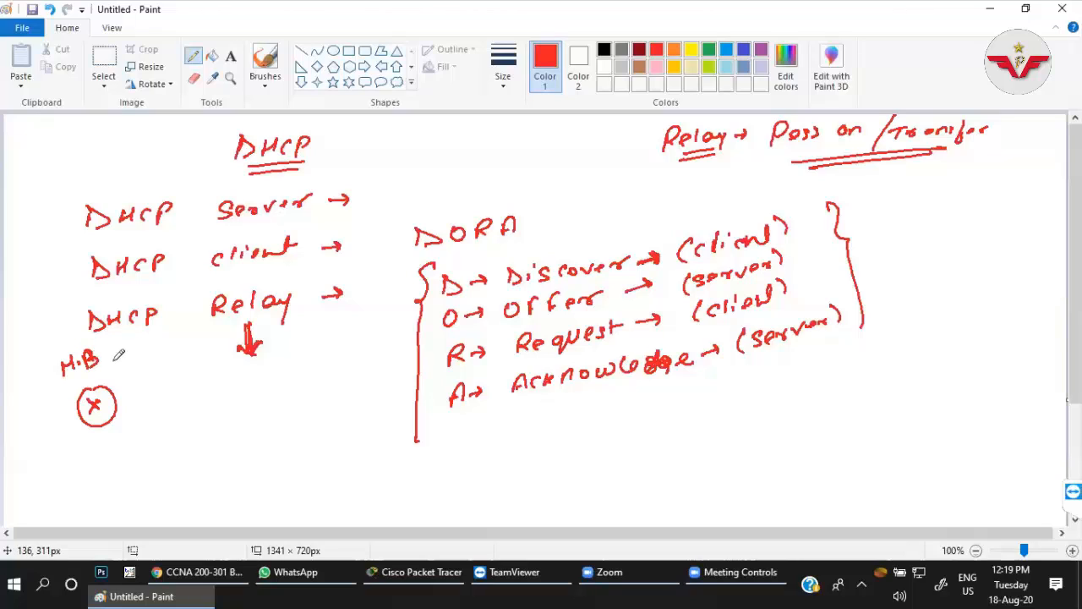
# Connect the H.B router by lines to two circled X routers and label the upper one "B.O1".
pyautogui.moveTo(116, 411)
pyautogui.mouseDown()
pyautogui.moveTo(238, 404)
pyautogui.moveTo(222, 418)
pyautogui.mouseUp()
pyautogui.moveTo(125, 399)
pyautogui.mouseDown()
pyautogui.moveTo(207, 350)
pyautogui.moveTo(211, 367)
pyautogui.mouseUp()
pyautogui.moveTo(213, 359)
pyautogui.mouseDown()
pyautogui.moveTo(206, 368)
pyautogui.moveTo(185, 351)
pyautogui.moveTo(212, 340)
pyautogui.mouseUp()
pyautogui.click(190, 351)
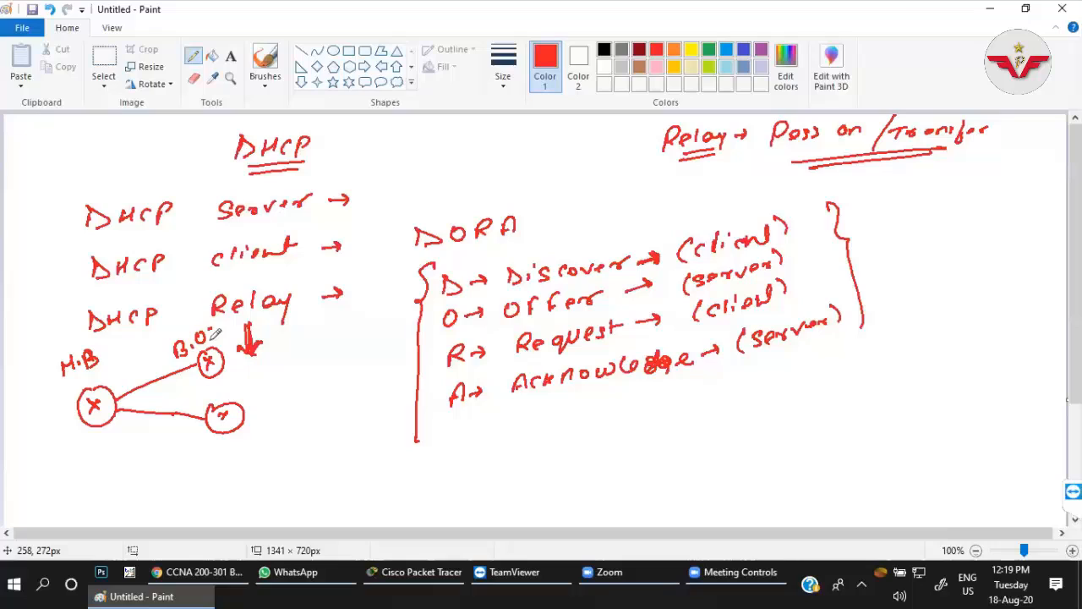
# Label the lower branch router "B.O2" and connect B.O1 to a switch box with host lines fanning out.
pyautogui.moveTo(210, 385)
pyautogui.mouseDown()
pyautogui.moveTo(207, 398)
pyautogui.moveTo(238, 385)
pyautogui.moveTo(252, 394)
pyautogui.moveTo(287, 367)
pyautogui.mouseUp()
pyautogui.click(229, 394)
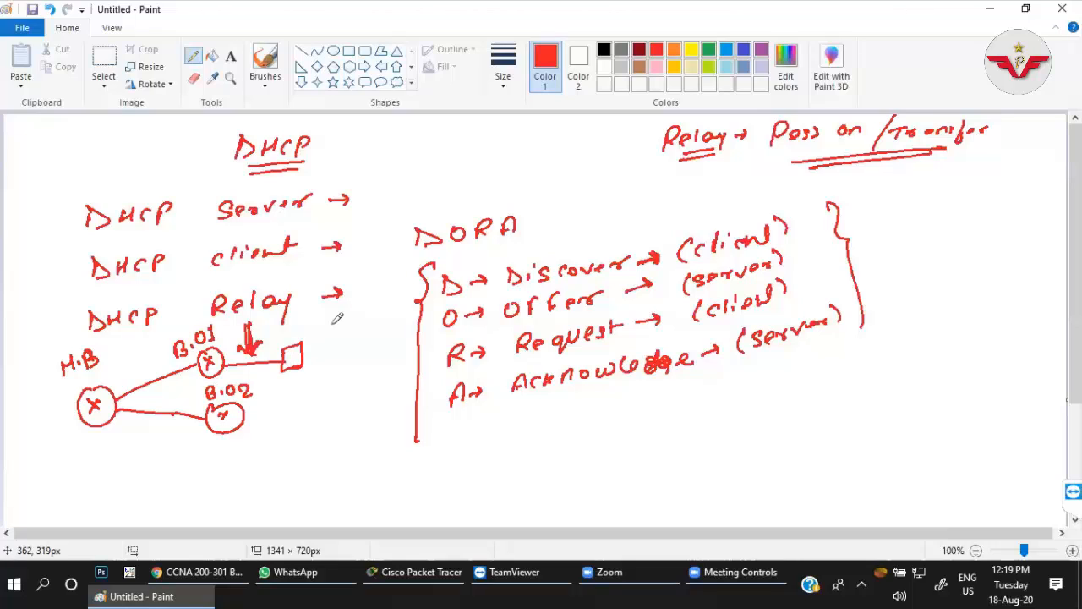
pyautogui.moveTo(337, 321)
pyautogui.mouseDown()
pyautogui.moveTo(306, 354)
pyautogui.moveTo(337, 377)
pyautogui.mouseUp()
pyautogui.moveTo(296, 352); pyautogui.dragTo(315, 321)
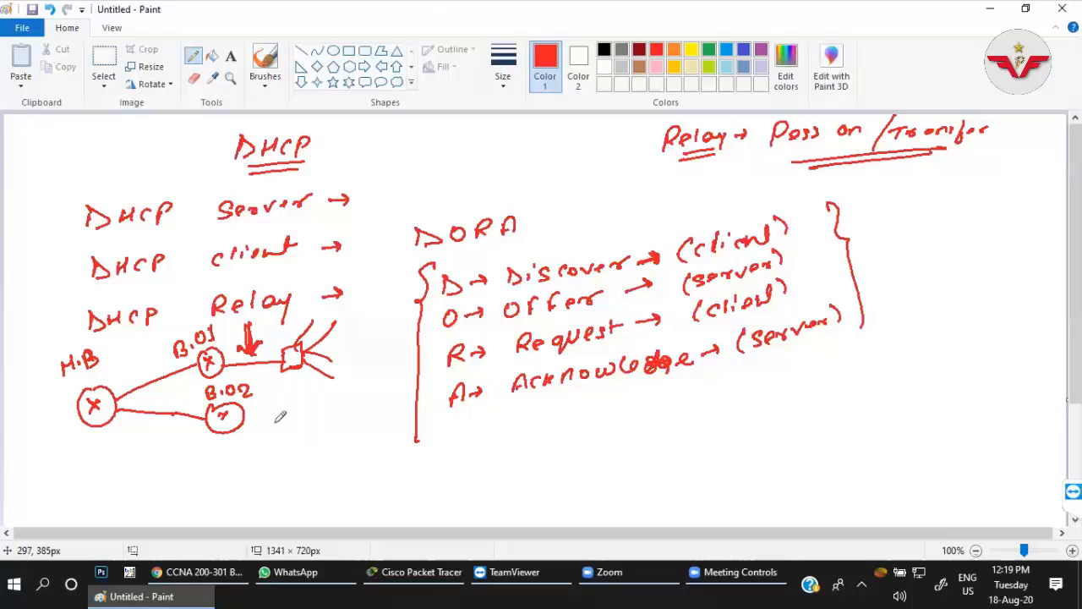
# Connect the B.O2 router to a switch box and draw host lines fanning out from it.
pyautogui.moveTo(245, 414)
pyautogui.mouseDown()
pyautogui.moveTo(279, 420)
pyautogui.moveTo(276, 439)
pyautogui.mouseUp()
pyautogui.moveTo(282, 409); pyautogui.dragTo(296, 437)
pyautogui.moveTo(301, 422); pyautogui.dragTo(325, 409)
pyautogui.moveTo(303, 425)
pyautogui.mouseDown()
pyautogui.moveTo(322, 437)
pyautogui.moveTo(316, 457)
pyautogui.mouseUp()
pyautogui.moveTo(298, 412); pyautogui.dragTo(314, 397)
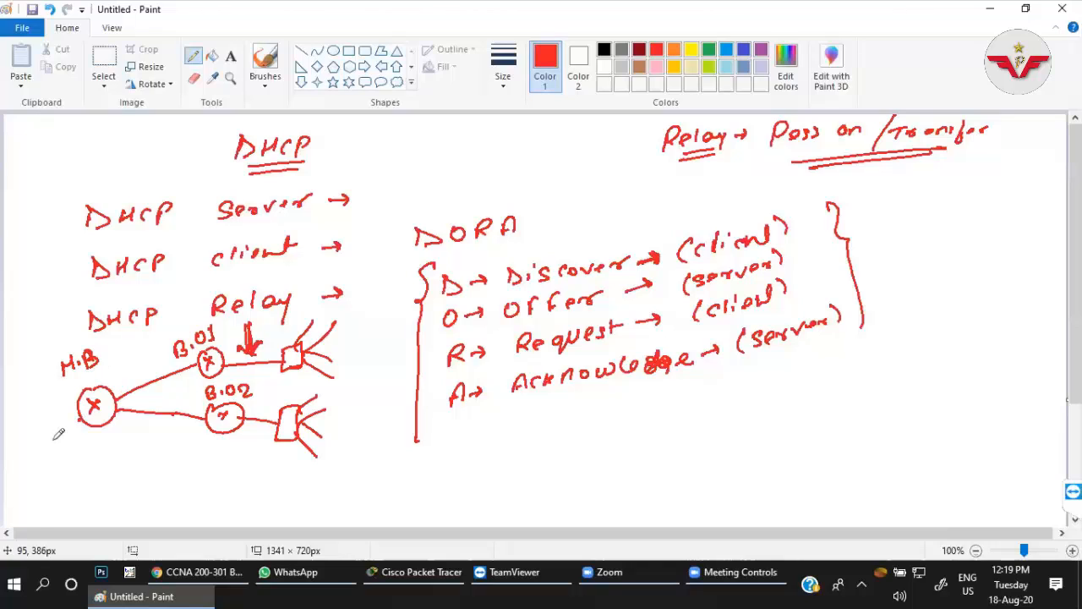
# Draw a server box connected to the H.B router and label it "DHCP Server" with an underline.
pyautogui.moveTo(81, 419); pyautogui.dragTo(42, 491)
pyautogui.moveTo(42, 491); pyautogui.dragTo(55, 487)
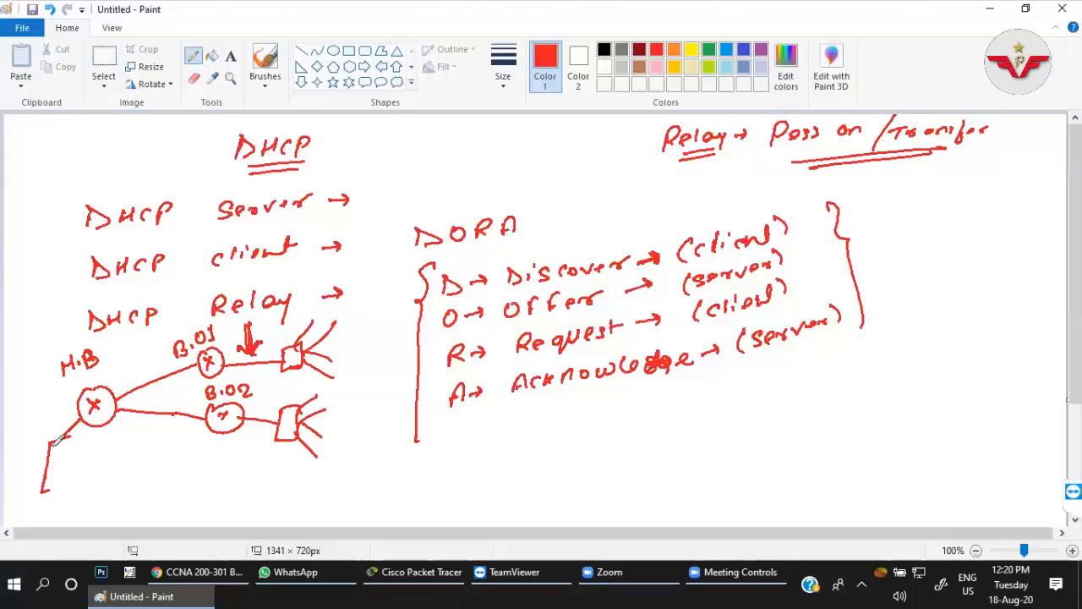
pyautogui.moveTo(50, 442); pyautogui.dragTo(70, 436)
pyautogui.moveTo(55, 486); pyautogui.dragTo(71, 436)
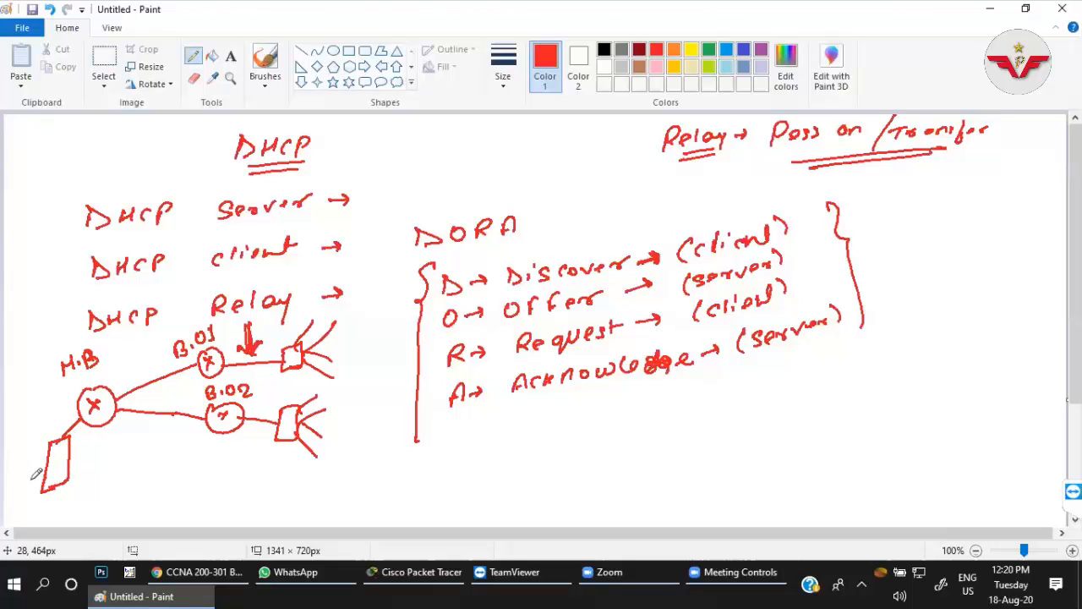
pyautogui.moveTo(10, 475); pyautogui.dragTo(39, 439)
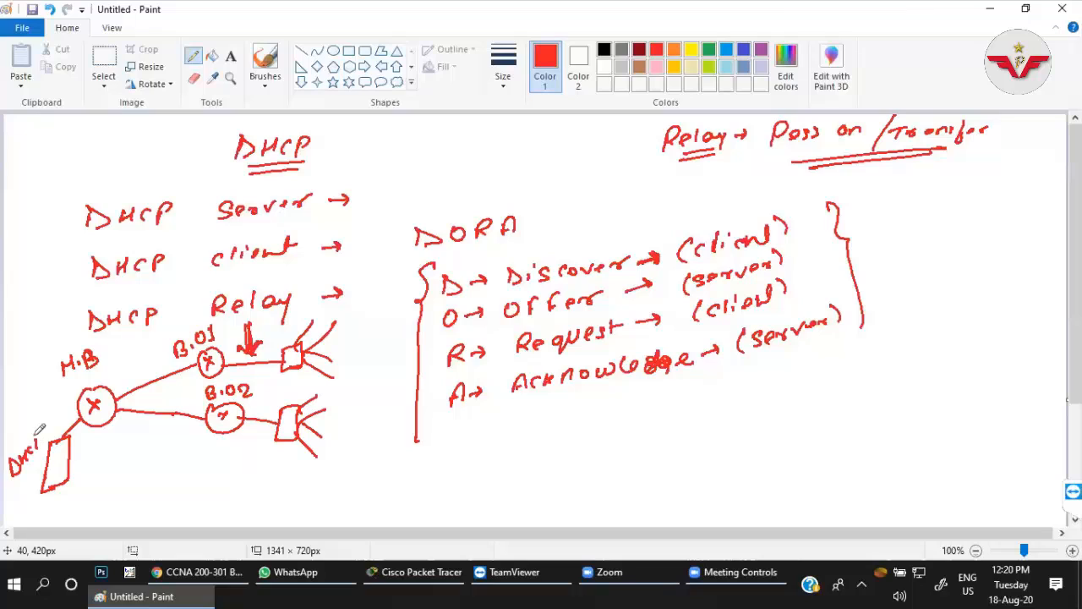
pyautogui.moveTo(26, 483); pyautogui.dragTo(20, 493)
pyautogui.moveTo(26, 489)
pyautogui.mouseDown()
pyautogui.moveTo(39, 471)
pyautogui.moveTo(35, 491)
pyautogui.mouseUp()
pyautogui.moveTo(26, 505); pyautogui.dragTo(34, 495)
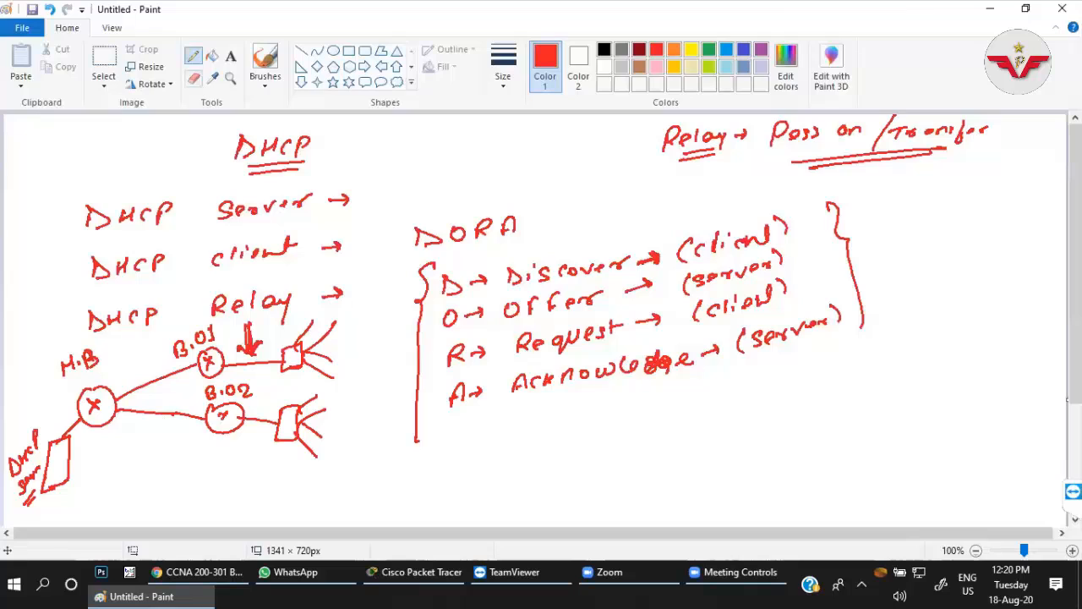
# Erase the line connecting the DHCP server box to the H.B router.
pyautogui.click(195, 81)
pyautogui.moveTo(61, 435); pyautogui.dragTo(78, 421)
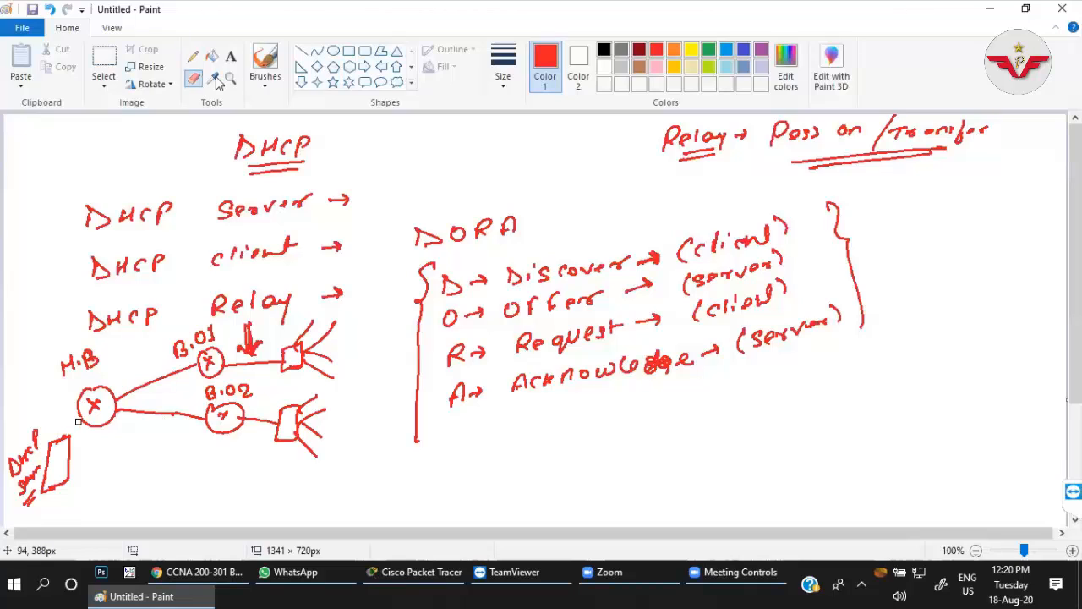
# Connect the H.B router to a switch joined to the DHCP server and draw host loops on the head-office and both branch switches.
pyautogui.click(193, 55)
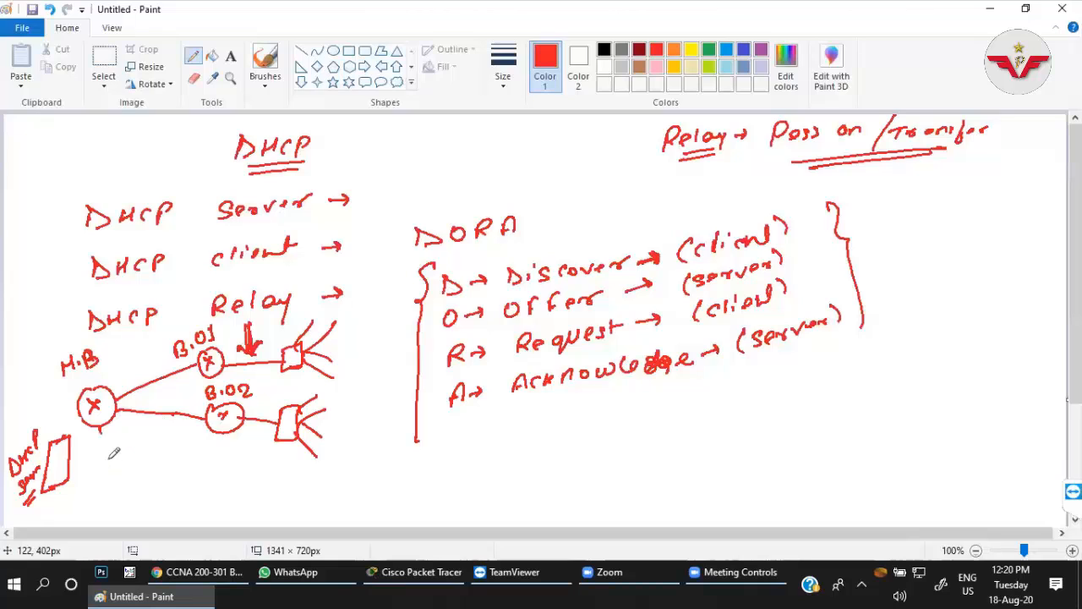
pyautogui.moveTo(100, 428)
pyautogui.mouseDown()
pyautogui.moveTo(107, 464)
pyautogui.moveTo(131, 486)
pyautogui.moveTo(95, 457)
pyautogui.mouseUp()
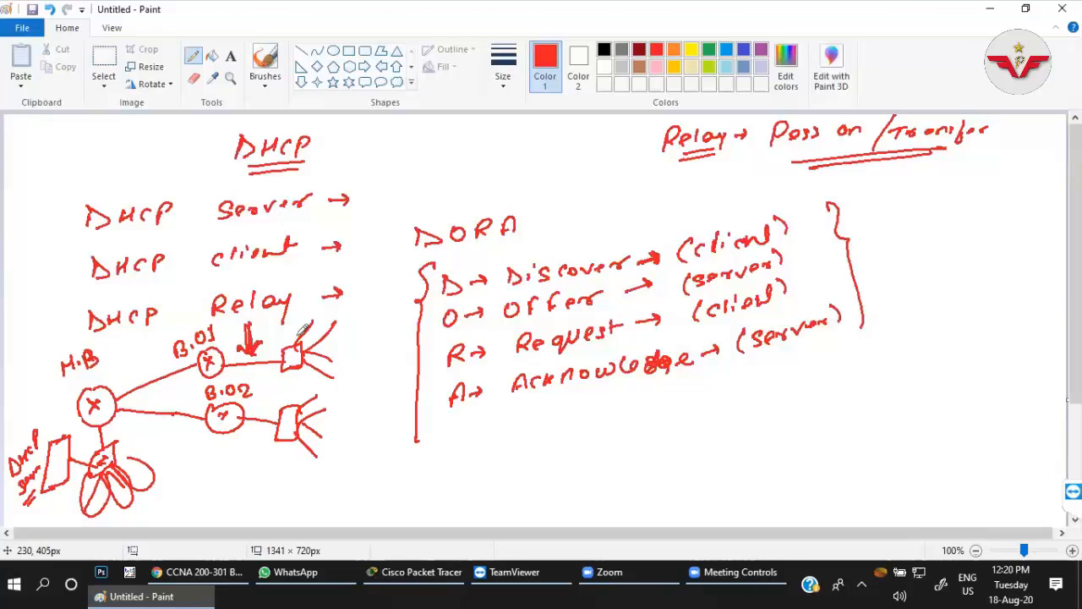
pyautogui.moveTo(301, 355); pyautogui.dragTo(304, 362)
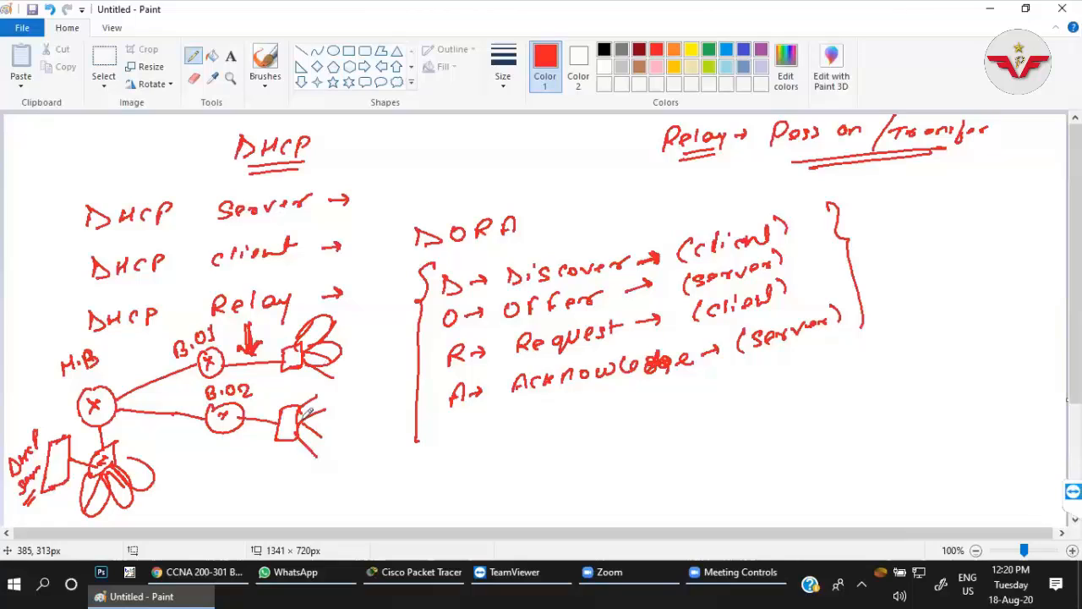
pyautogui.moveTo(304, 426); pyautogui.dragTo(313, 414)
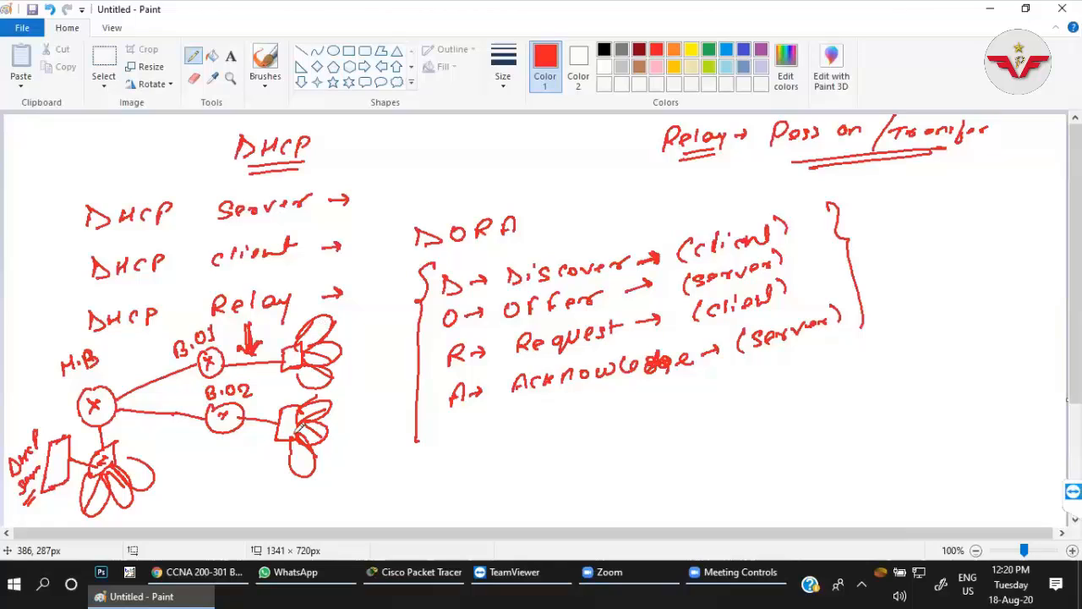
# Draw an extra host below the B.O2 switch and add request lines from it through the switch towards the B.O2 router.
pyautogui.moveTo(298, 430)
pyautogui.mouseDown()
pyautogui.moveTo(330, 483)
pyautogui.moveTo(358, 470)
pyautogui.moveTo(347, 499)
pyautogui.mouseUp()
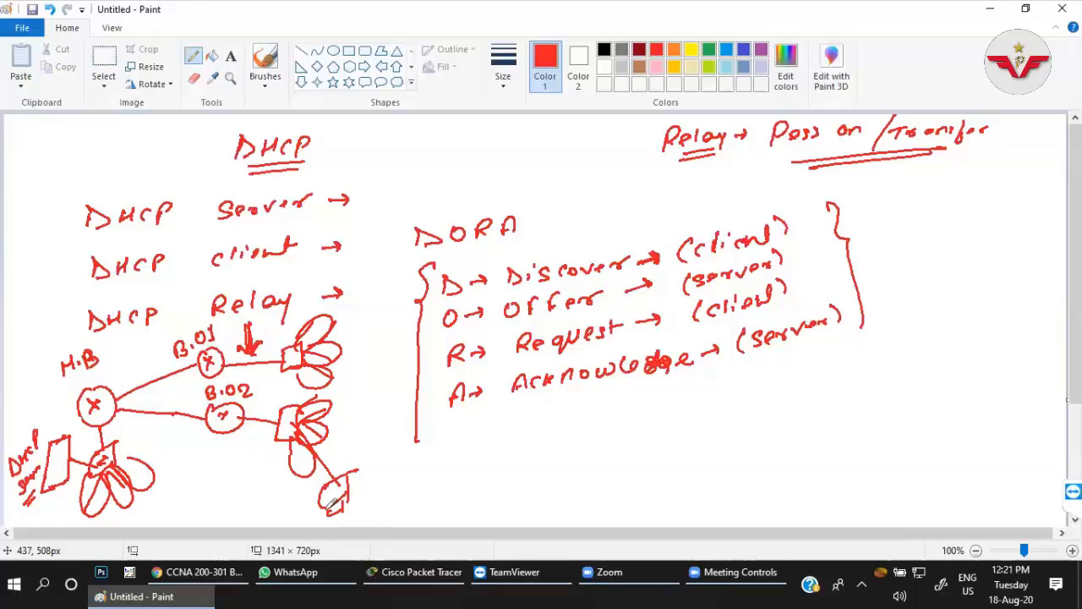
pyautogui.moveTo(296, 449); pyautogui.dragTo(325, 509)
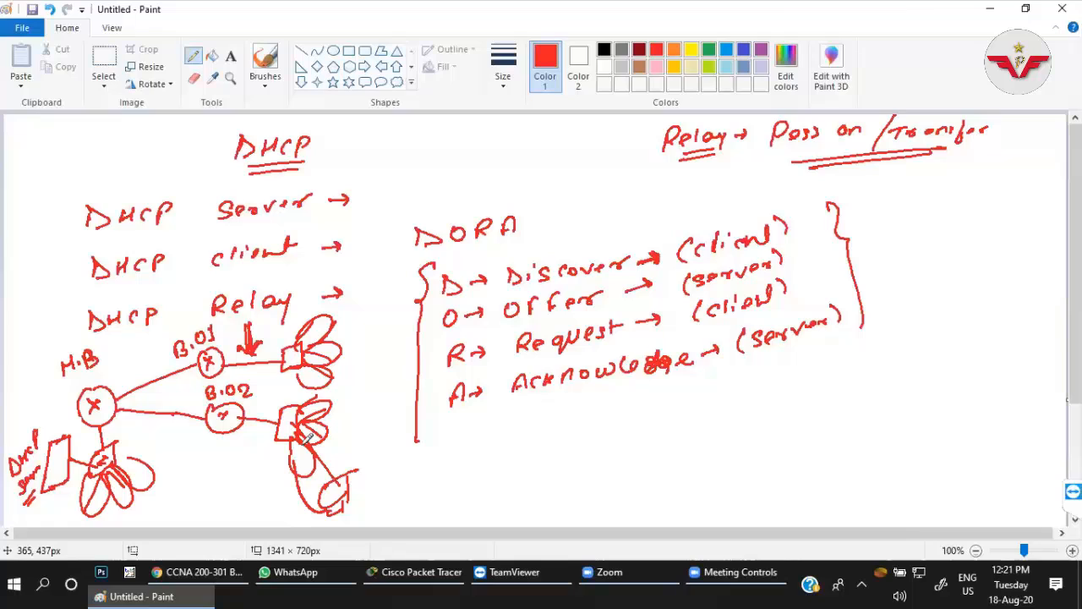
pyautogui.moveTo(286, 454); pyautogui.dragTo(296, 447)
pyautogui.moveTo(301, 420)
pyautogui.mouseDown()
pyautogui.moveTo(315, 397)
pyautogui.moveTo(318, 439)
pyautogui.mouseUp()
pyautogui.moveTo(263, 412)
pyautogui.mouseDown()
pyautogui.moveTo(275, 417)
pyautogui.moveTo(252, 435)
pyautogui.mouseUp()
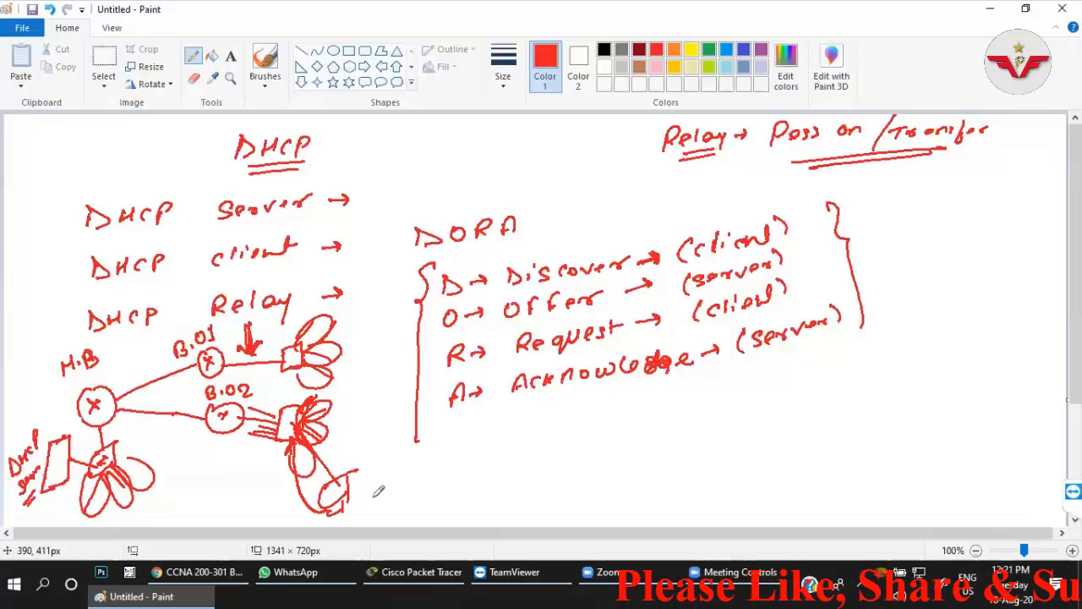
# Write "APIPA" beside the extra B.O2 host and circle the word.
pyautogui.moveTo(366, 507)
pyautogui.mouseDown()
pyautogui.moveTo(370, 478)
pyautogui.moveTo(377, 507)
pyautogui.mouseUp()
pyautogui.moveTo(366, 498); pyautogui.dragTo(376, 496)
pyautogui.moveTo(382, 481); pyautogui.dragTo(383, 493)
pyautogui.moveTo(397, 483); pyautogui.dragTo(398, 502)
pyautogui.moveTo(405, 475)
pyautogui.mouseDown()
pyautogui.moveTo(407, 501)
pyautogui.moveTo(429, 490)
pyautogui.mouseUp()
pyautogui.moveTo(417, 485); pyautogui.dragTo(430, 483)
pyautogui.moveTo(358, 463); pyautogui.dragTo(356, 467)
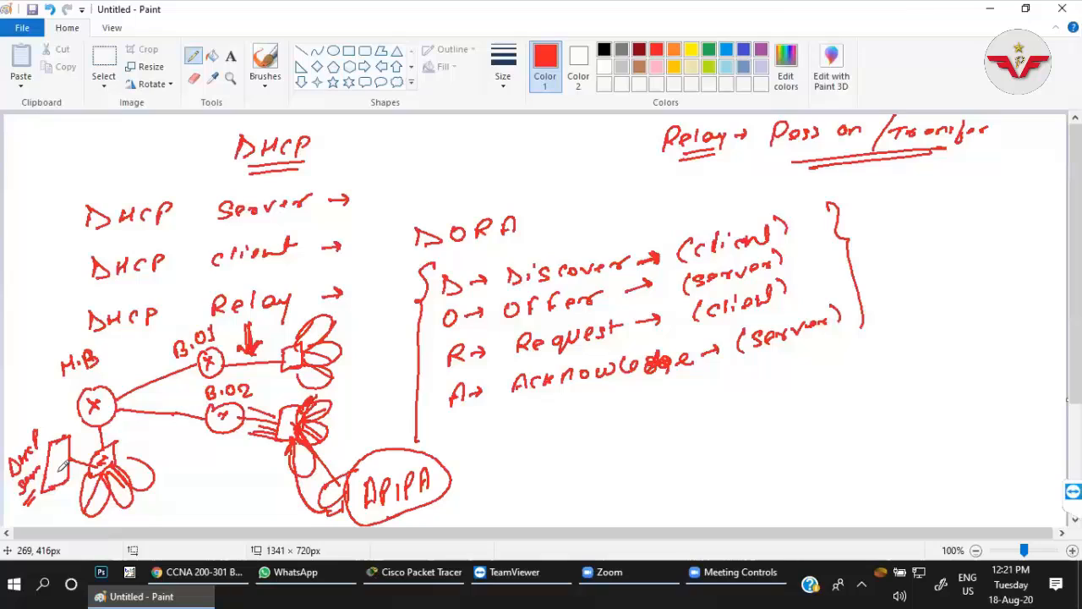
# Thicken the DHCP server box and draw a relay arrow from the B.O2 router to the DHCP server.
pyautogui.moveTo(61, 463)
pyautogui.mouseDown()
pyautogui.moveTo(49, 490)
pyautogui.moveTo(66, 441)
pyautogui.moveTo(49, 489)
pyautogui.mouseUp()
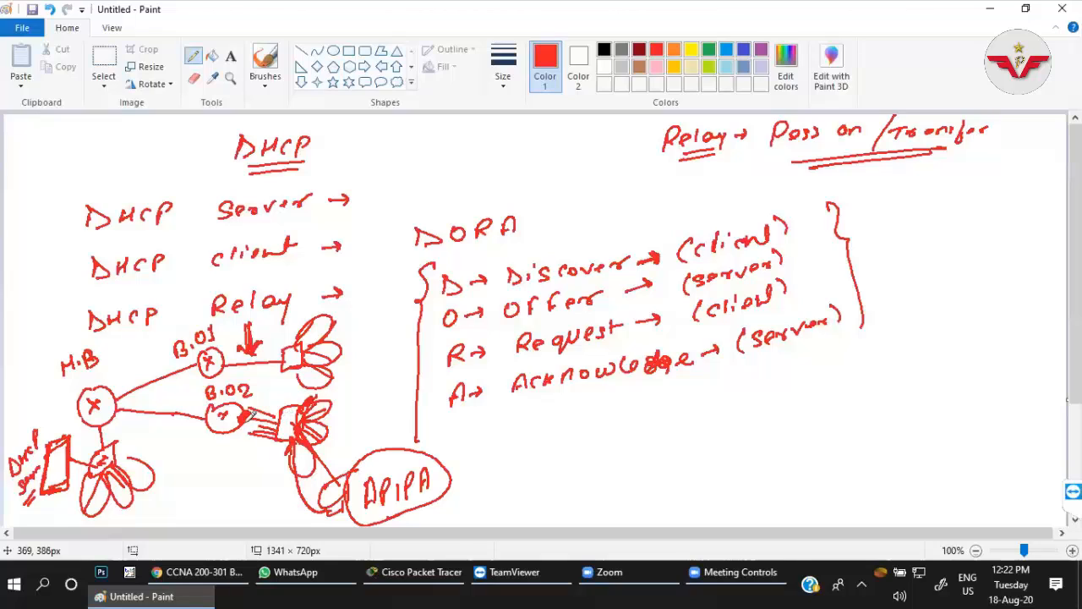
pyautogui.moveTo(251, 412)
pyautogui.mouseDown()
pyautogui.moveTo(78, 444)
pyautogui.moveTo(87, 445)
pyautogui.mouseUp()
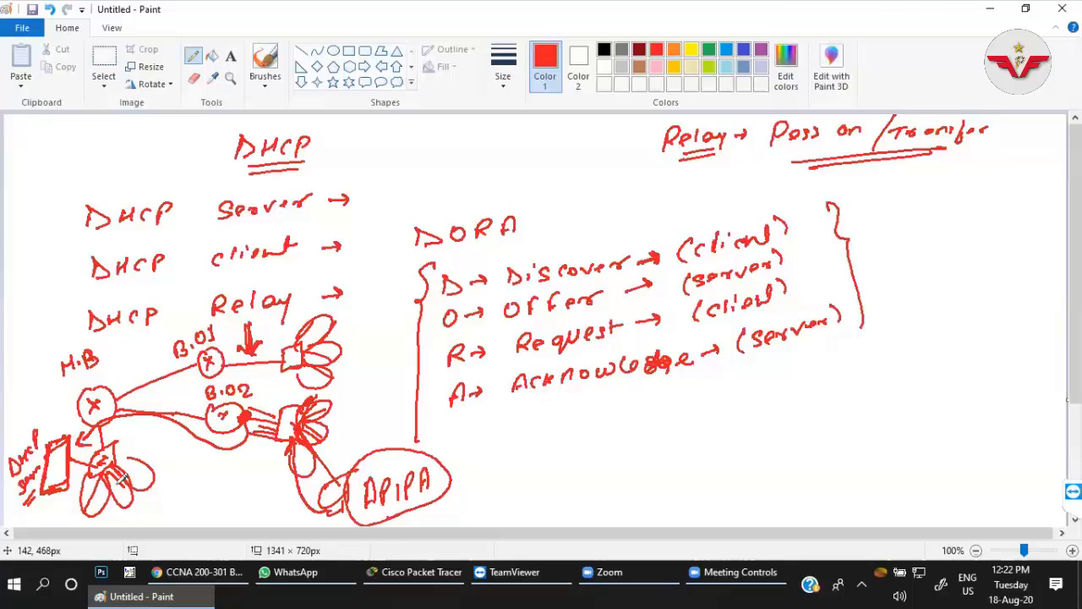
# Open a second blank Paint window and minimize it.
pyautogui.press('super+r')
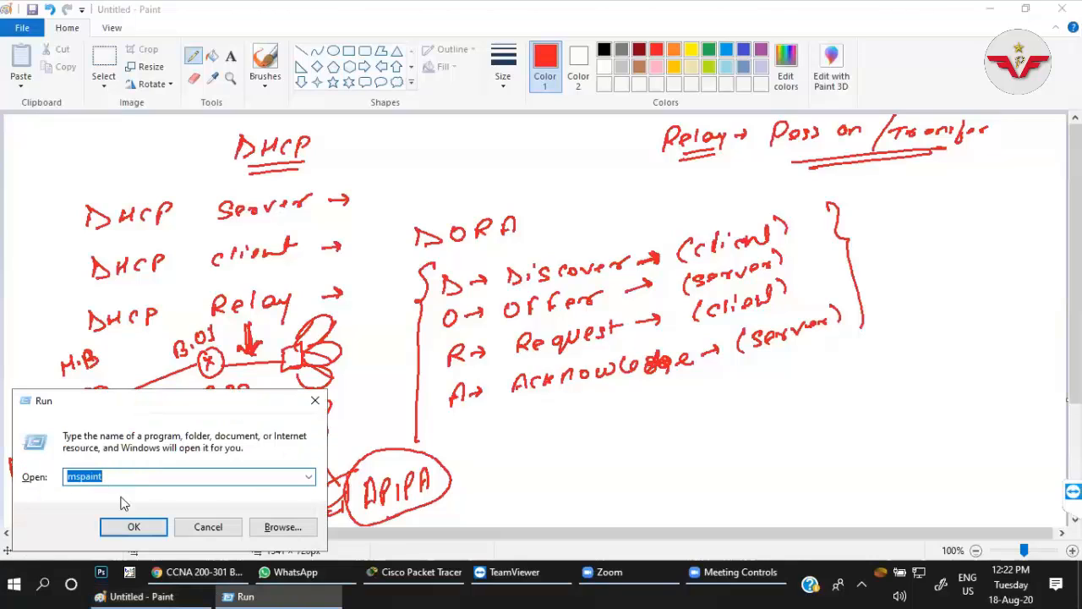
pyautogui.click(134, 525)
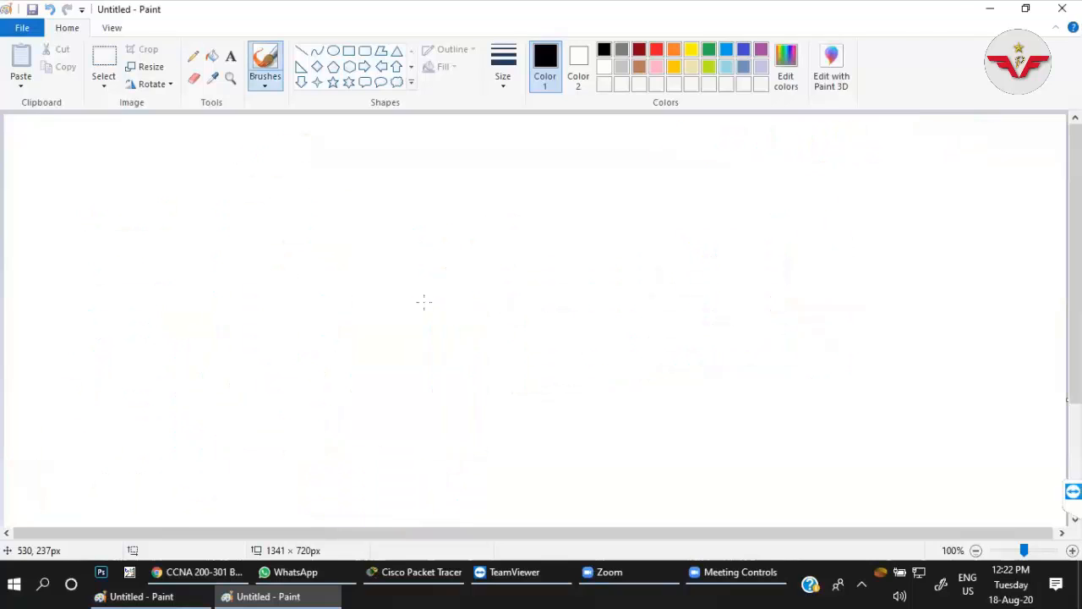
pyautogui.click(990, 10)
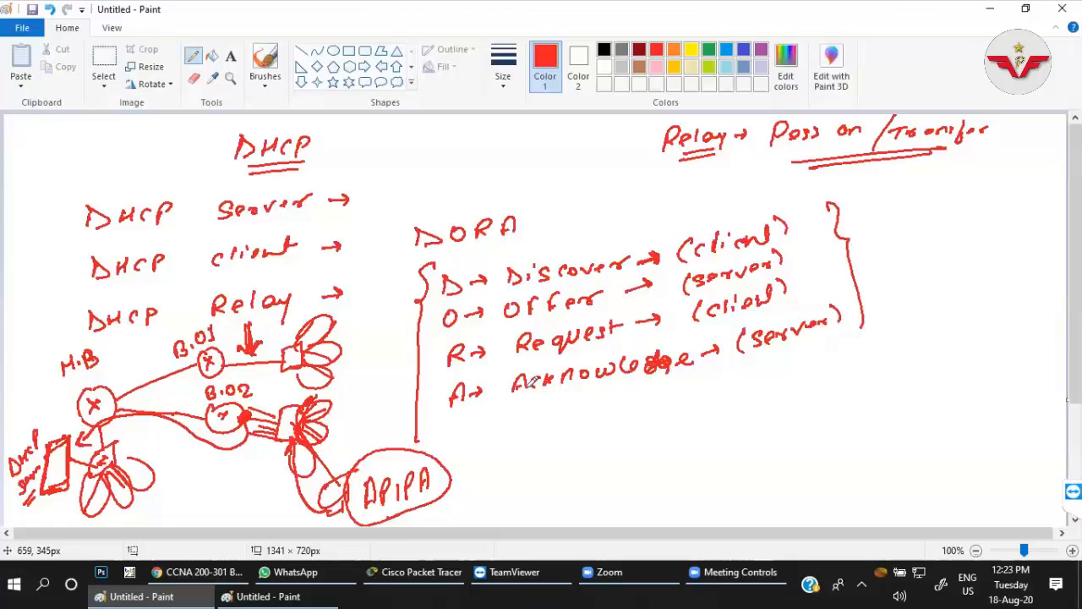
# Write "APIPA" in the empty area below the DORA notes and mark each letter with a tick joined by a line.
pyautogui.click(584, 453)
pyautogui.moveTo(583, 470)
pyautogui.mouseDown()
pyautogui.moveTo(620, 441)
pyautogui.moveTo(646, 439)
pyautogui.moveTo(662, 455)
pyautogui.mouseUp()
pyautogui.moveTo(588, 488)
pyautogui.mouseDown()
pyautogui.moveTo(650, 464)
pyautogui.moveTo(592, 502)
pyautogui.moveTo(655, 487)
pyautogui.mouseUp()
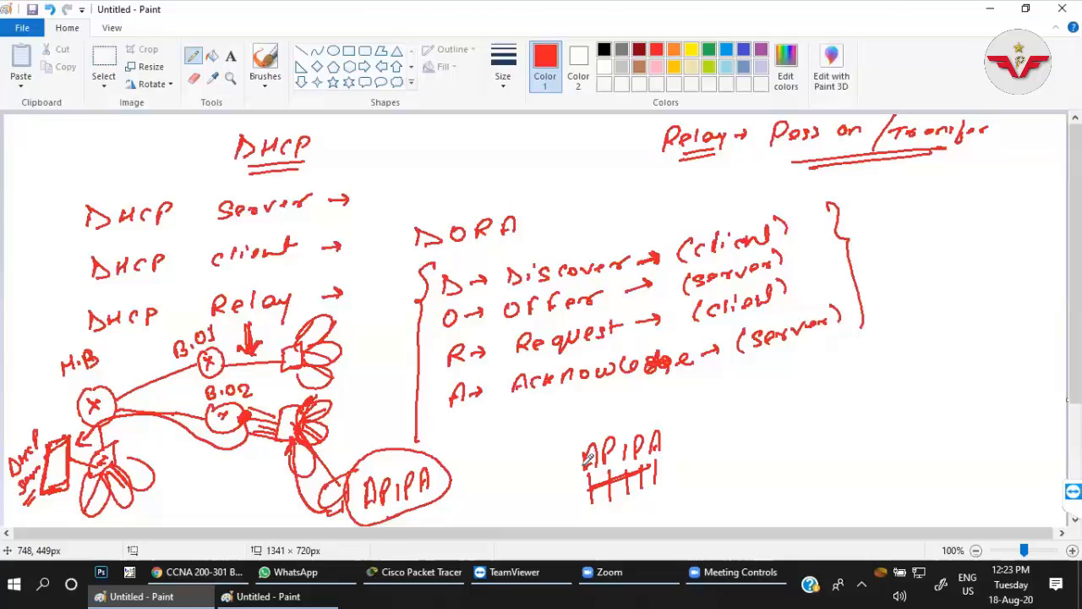
pyautogui.moveTo(592, 459)
pyautogui.mouseDown()
pyautogui.moveTo(596, 467)
pyautogui.moveTo(610, 445)
pyautogui.mouseUp()
# Write the two APIPA expansions beside it, circle "Private" and "Provided", and bracket both lines.
pyautogui.moveTo(732, 399)
pyautogui.mouseDown()
pyautogui.moveTo(852, 367)
pyautogui.moveTo(895, 369)
pyautogui.moveTo(930, 350)
pyautogui.moveTo(1012, 353)
pyautogui.moveTo(1036, 335)
pyautogui.moveTo(1055, 346)
pyautogui.mouseUp()
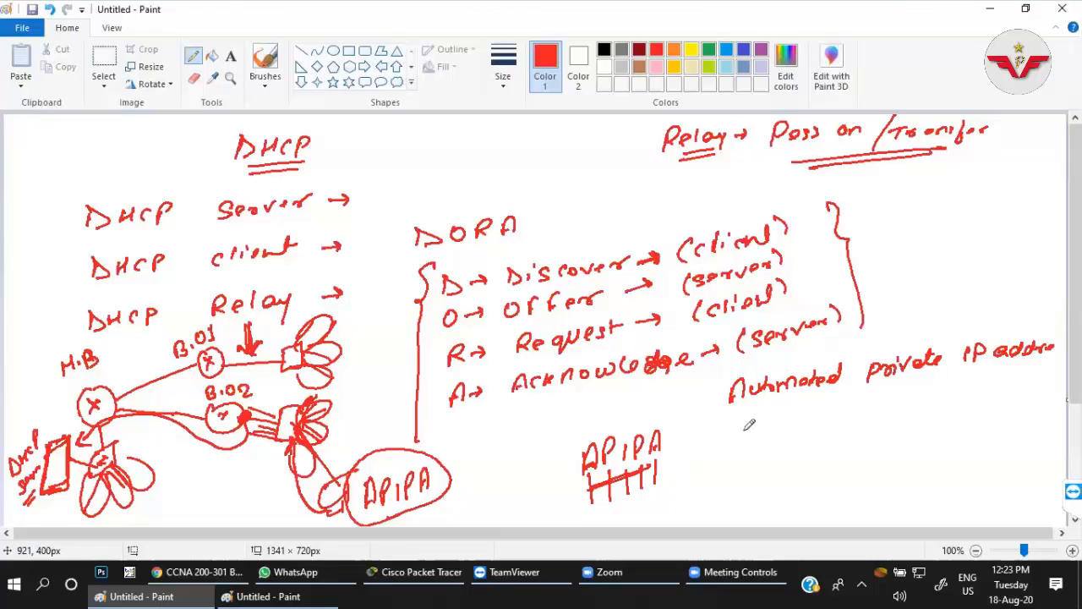
pyautogui.moveTo(730, 447)
pyautogui.mouseDown()
pyautogui.moveTo(794, 416)
pyautogui.moveTo(901, 414)
pyautogui.moveTo(964, 404)
pyautogui.moveTo(982, 388)
pyautogui.moveTo(978, 404)
pyautogui.moveTo(1035, 402)
pyautogui.moveTo(1053, 391)
pyautogui.mouseUp()
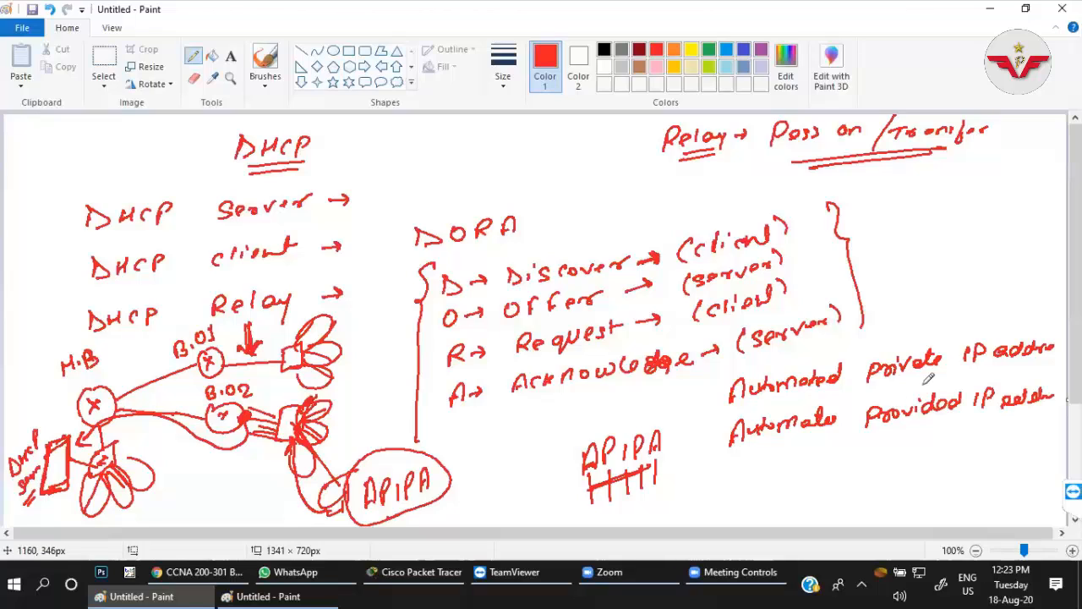
pyautogui.moveTo(852, 393)
pyautogui.mouseDown()
pyautogui.moveTo(964, 356)
pyautogui.moveTo(911, 340)
pyautogui.moveTo(881, 385)
pyautogui.mouseUp()
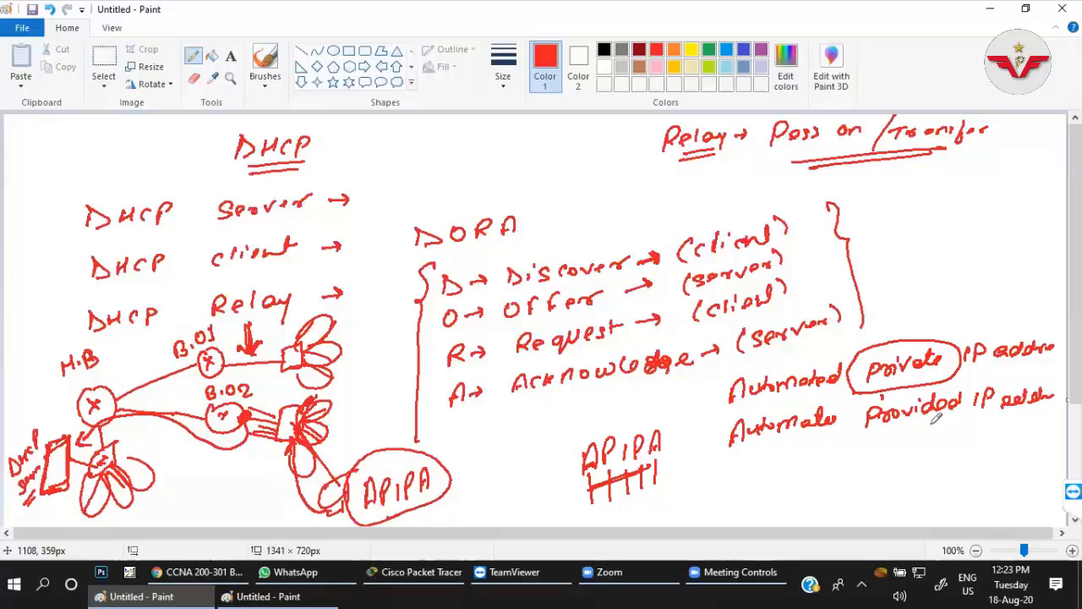
pyautogui.moveTo(866, 394)
pyautogui.mouseDown()
pyautogui.moveTo(972, 399)
pyautogui.moveTo(946, 382)
pyautogui.moveTo(869, 392)
pyautogui.mouseUp()
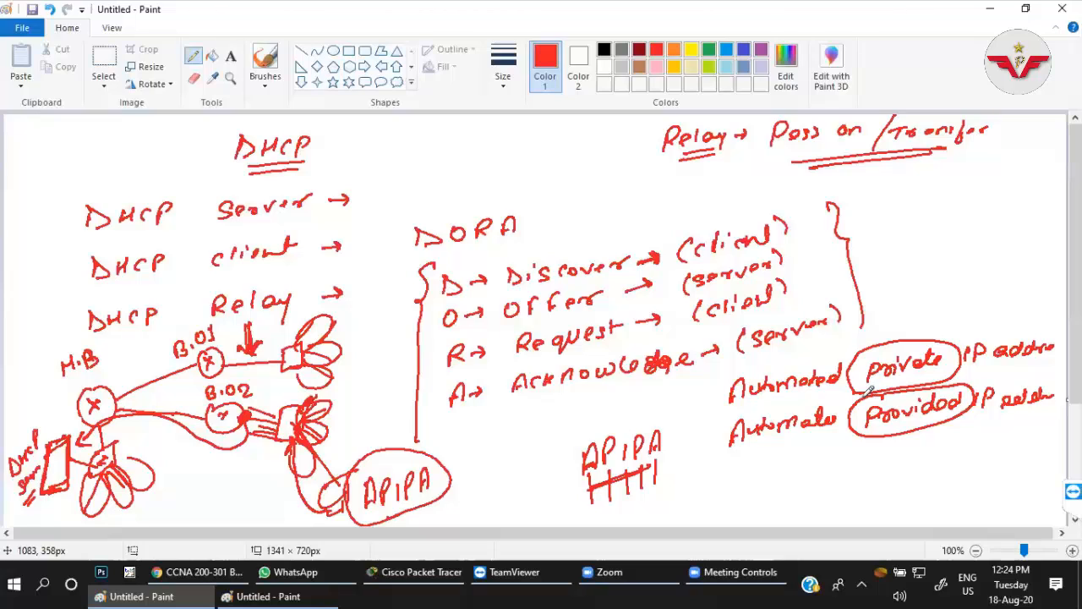
pyautogui.moveTo(708, 372); pyautogui.dragTo(700, 463)
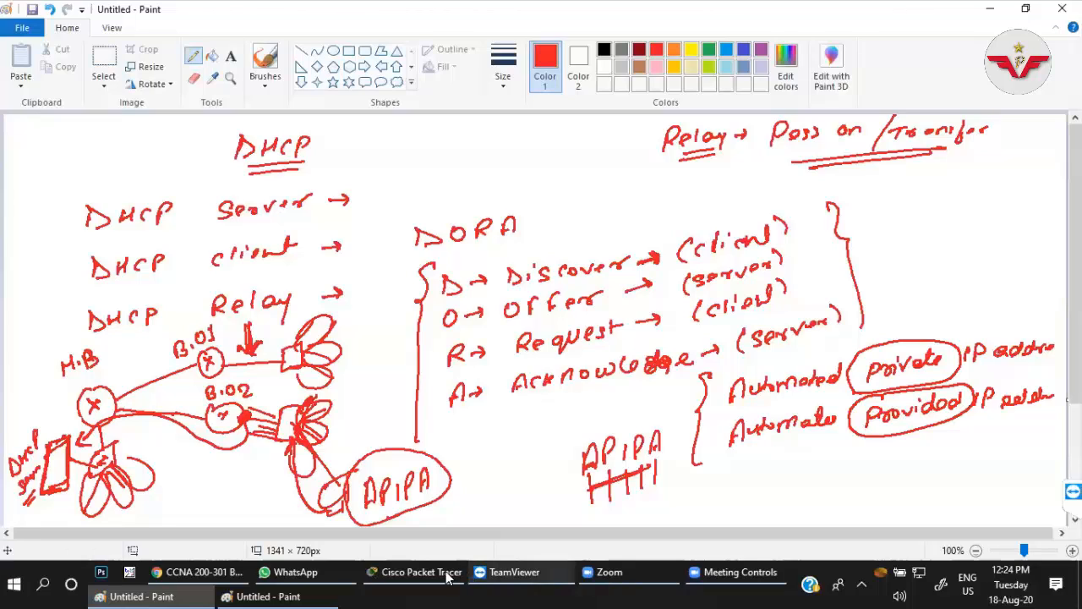
pyautogui.click(322, 574)
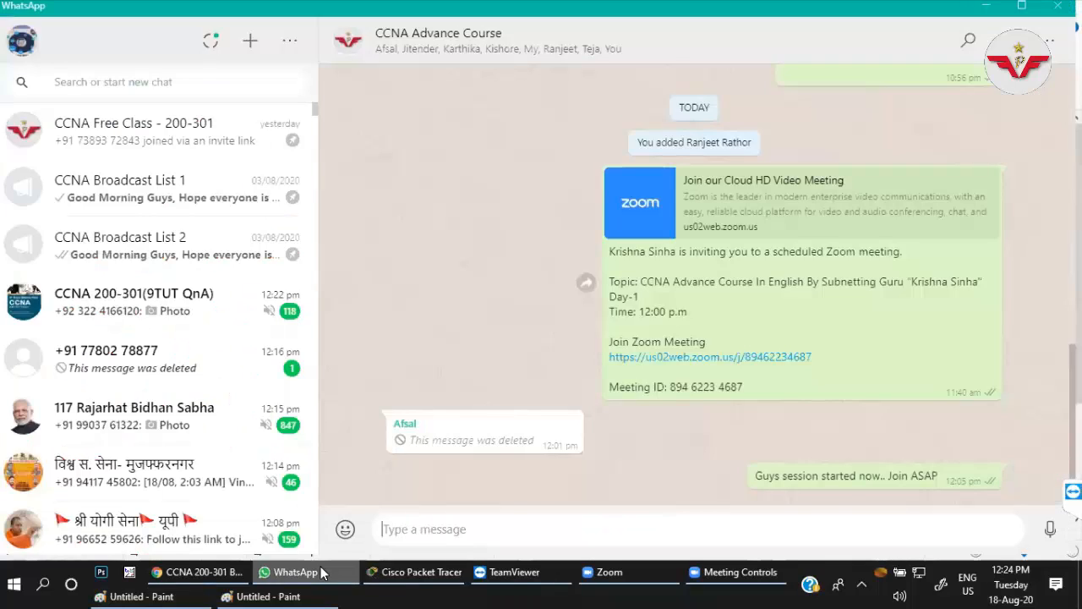
pyautogui.click(322, 573)
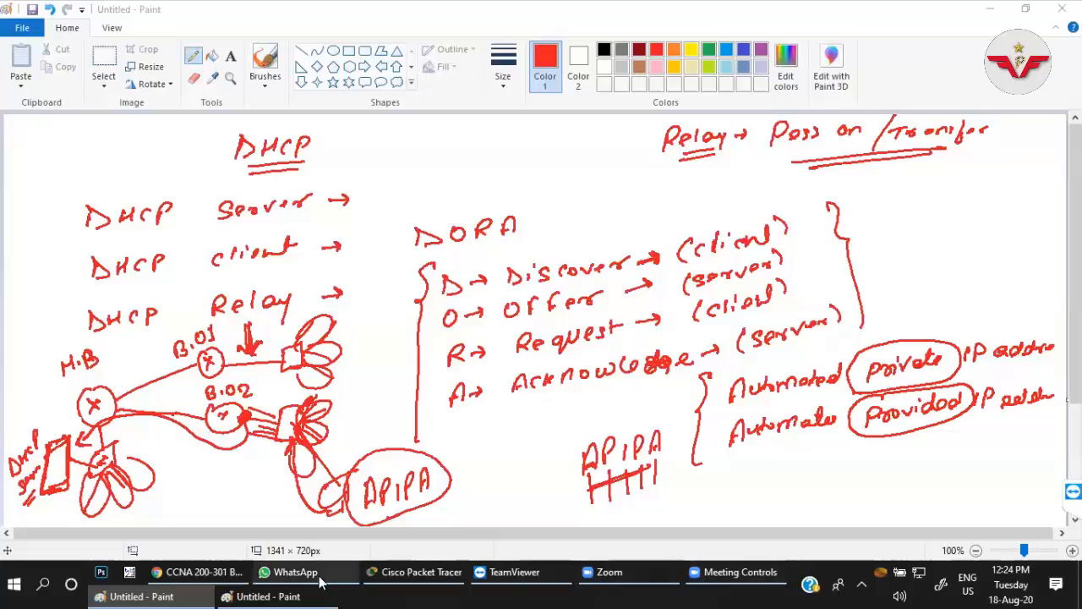
pyautogui.moveTo(322, 581)
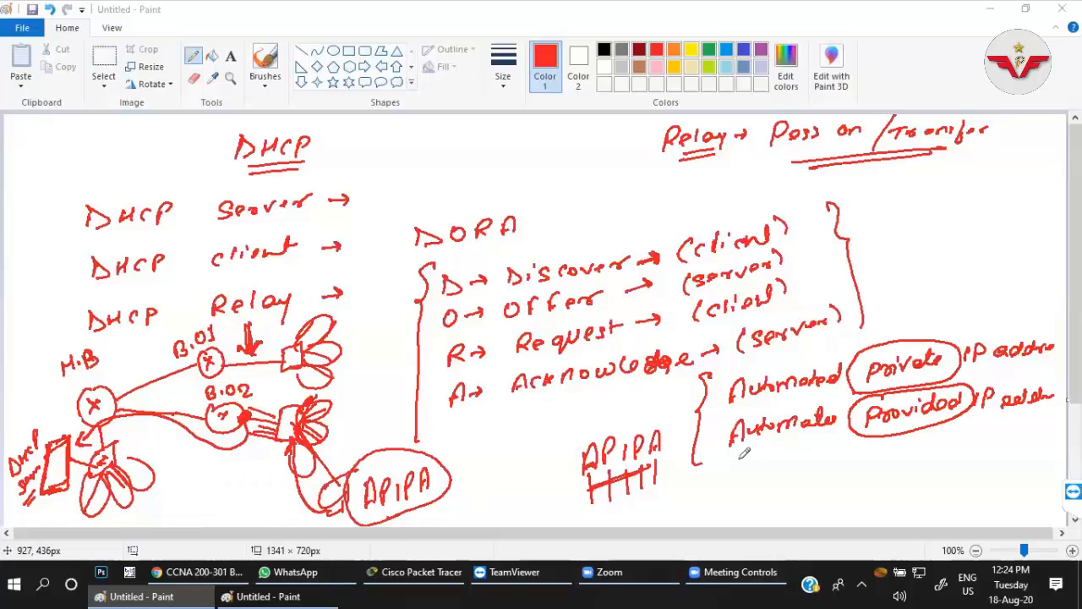
# Open a new blank Paint window, write "169.x.x.x" in thick black pencil, and double-underline 169.
pyautogui.press('super+r')
pyautogui.press('Escape')
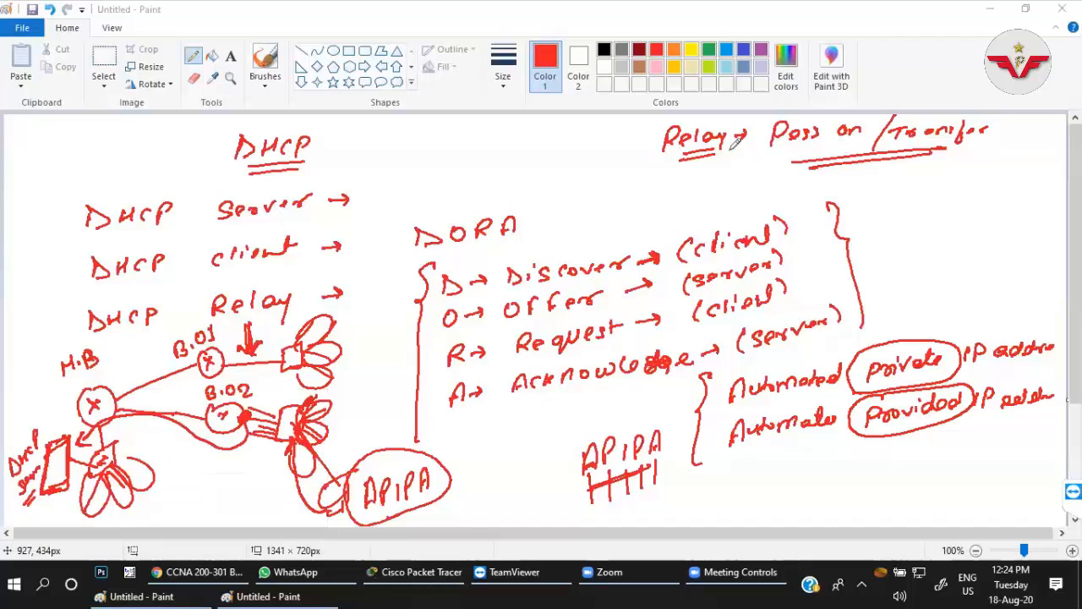
pyautogui.click(192, 56)
pyautogui.moveTo(265, 166); pyautogui.dragTo(262, 190)
pyautogui.moveTo(283, 167)
pyautogui.mouseDown()
pyautogui.moveTo(277, 178)
pyautogui.moveTo(266, 168)
pyautogui.moveTo(306, 184)
pyautogui.moveTo(352, 180)
pyautogui.mouseUp()
pyautogui.click(503, 66)
pyautogui.click(508, 165)
pyautogui.click(314, 181)
pyautogui.moveTo(354, 166)
pyautogui.mouseDown()
pyautogui.moveTo(339, 178)
pyautogui.moveTo(382, 173)
pyautogui.mouseUp()
pyautogui.click(359, 174)
pyautogui.click(387, 173)
pyautogui.moveTo(384, 161)
pyautogui.mouseDown()
pyautogui.moveTo(374, 174)
pyautogui.moveTo(409, 172)
pyautogui.mouseUp()
pyautogui.moveTo(412, 160); pyautogui.dragTo(403, 172)
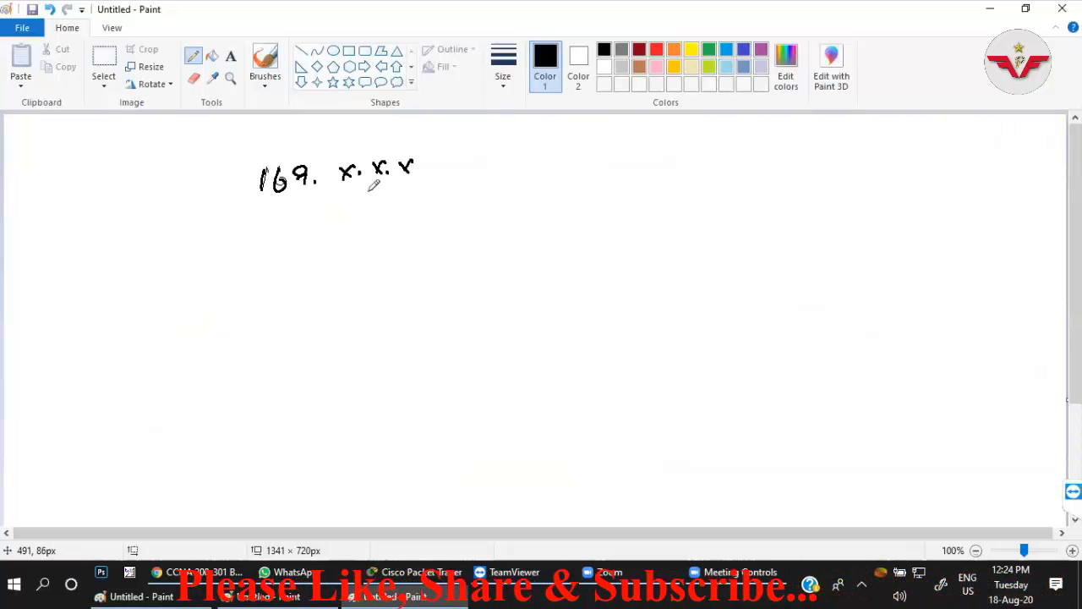
pyautogui.moveTo(261, 200); pyautogui.dragTo(310, 198)
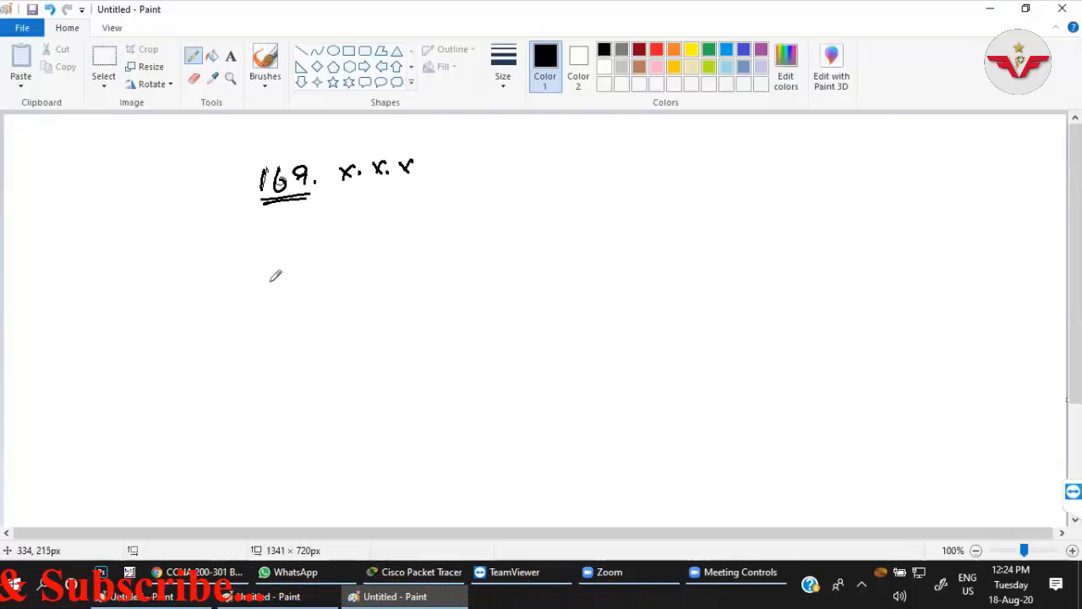
# Write "Class B" with an arrow after it below the 169.x.x.x address.
pyautogui.moveTo(271, 265); pyautogui.dragTo(259, 281)
pyautogui.moveTo(278, 263)
pyautogui.mouseDown()
pyautogui.moveTo(279, 279)
pyautogui.moveTo(296, 278)
pyautogui.mouseUp()
pyautogui.moveTo(303, 268)
pyautogui.mouseDown()
pyautogui.moveTo(339, 274)
pyautogui.moveTo(403, 259)
pyautogui.mouseUp()
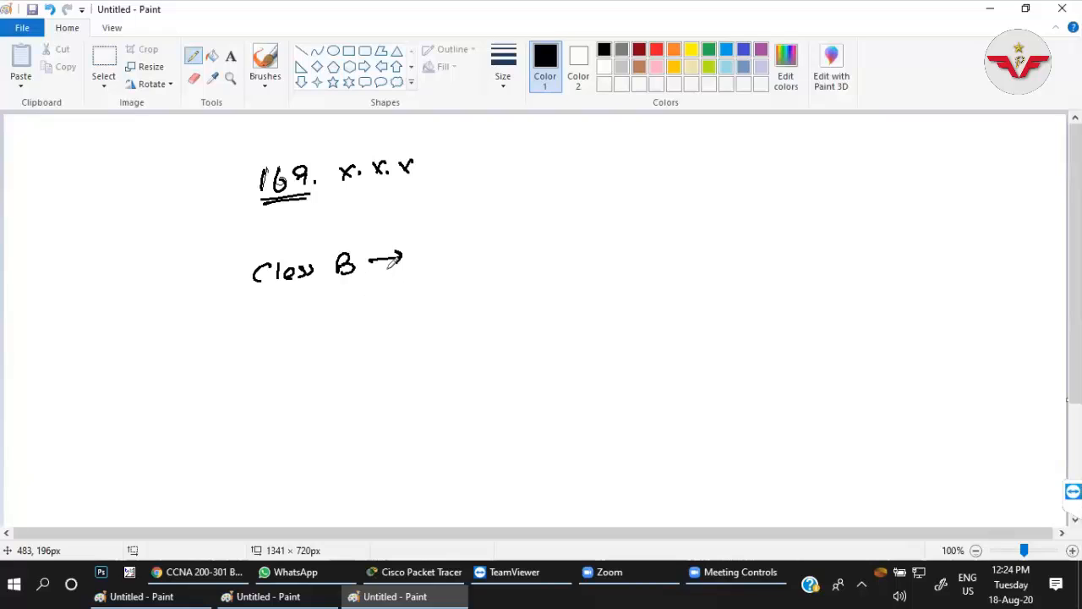
# Write the address range "172.16.0.0 - 172.31.255.255" after the Class B arrow.
pyautogui.moveTo(462, 241)
pyautogui.mouseDown()
pyautogui.moveTo(460, 263)
pyautogui.moveTo(479, 259)
pyautogui.mouseUp()
pyautogui.moveTo(493, 242); pyautogui.dragTo(524, 254)
pyautogui.click(512, 245)
pyautogui.moveTo(541, 238); pyautogui.dragTo(535, 248)
pyautogui.click(554, 245)
pyautogui.moveTo(566, 238); pyautogui.dragTo(566, 240)
pyautogui.click(579, 245)
pyautogui.moveTo(599, 235); pyautogui.dragTo(621, 239)
pyautogui.moveTo(640, 230)
pyautogui.mouseDown()
pyautogui.moveTo(638, 245)
pyautogui.moveTo(651, 245)
pyautogui.mouseUp()
pyautogui.moveTo(664, 235); pyautogui.dragTo(677, 241)
pyautogui.click(683, 235)
pyautogui.moveTo(692, 223); pyautogui.dragTo(693, 239)
pyautogui.moveTo(713, 223); pyautogui.dragTo(711, 234)
pyautogui.click(719, 233)
pyautogui.moveTo(732, 224); pyautogui.dragTo(741, 235)
pyautogui.moveTo(755, 219); pyautogui.dragTo(748, 233)
pyautogui.moveTo(769, 218)
pyautogui.mouseDown()
pyautogui.moveTo(760, 230)
pyautogui.moveTo(797, 232)
pyautogui.mouseUp()
pyautogui.moveTo(807, 217); pyautogui.dragTo(800, 230)
pyautogui.moveTo(828, 212); pyautogui.dragTo(816, 228)
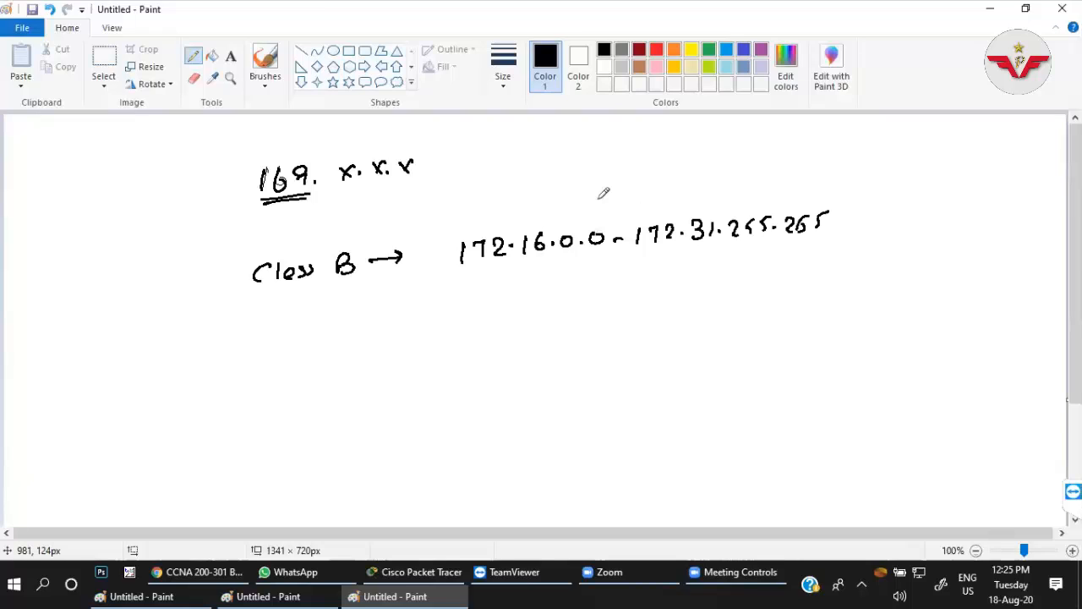
# Write "Private" above the Class B address range and double-underline it.
pyautogui.moveTo(588, 186); pyautogui.dragTo(587, 206)
pyautogui.moveTo(588, 187); pyautogui.dragTo(592, 198)
pyautogui.moveTo(604, 192); pyautogui.dragTo(614, 196)
pyautogui.click(634, 193)
pyautogui.moveTo(622, 191); pyautogui.dragTo(651, 191)
pyautogui.moveTo(663, 191); pyautogui.dragTo(670, 199)
pyautogui.moveTo(675, 195); pyautogui.dragTo(688, 189)
pyautogui.moveTo(668, 186); pyautogui.dragTo(682, 184)
pyautogui.moveTo(674, 178)
pyautogui.mouseDown()
pyautogui.moveTo(662, 206)
pyautogui.moveTo(588, 218)
pyautogui.mouseUp()
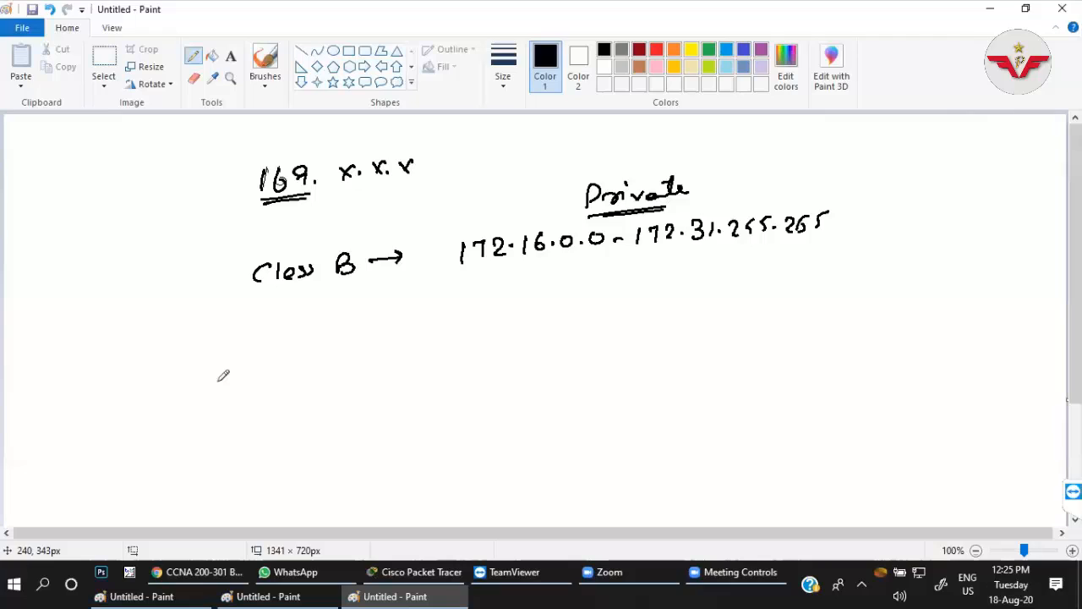
# Write "APIPA" below the Class B line, circle it, and draw a curved arrow from it up to 169.
pyautogui.moveTo(193, 396); pyautogui.dragTo(205, 393)
pyautogui.moveTo(194, 385); pyautogui.dragTo(204, 382)
pyautogui.moveTo(218, 370); pyautogui.dragTo(218, 392)
pyautogui.moveTo(216, 369); pyautogui.dragTo(221, 382)
pyautogui.click(254, 375)
pyautogui.moveTo(243, 370)
pyautogui.mouseDown()
pyautogui.moveTo(243, 387)
pyautogui.moveTo(256, 389)
pyautogui.mouseUp()
pyautogui.moveTo(258, 361); pyautogui.dragTo(259, 376)
pyautogui.moveTo(273, 382); pyautogui.dragTo(288, 379)
pyautogui.moveTo(276, 372); pyautogui.dragTo(286, 372)
pyautogui.moveTo(305, 356); pyautogui.dragTo(304, 387)
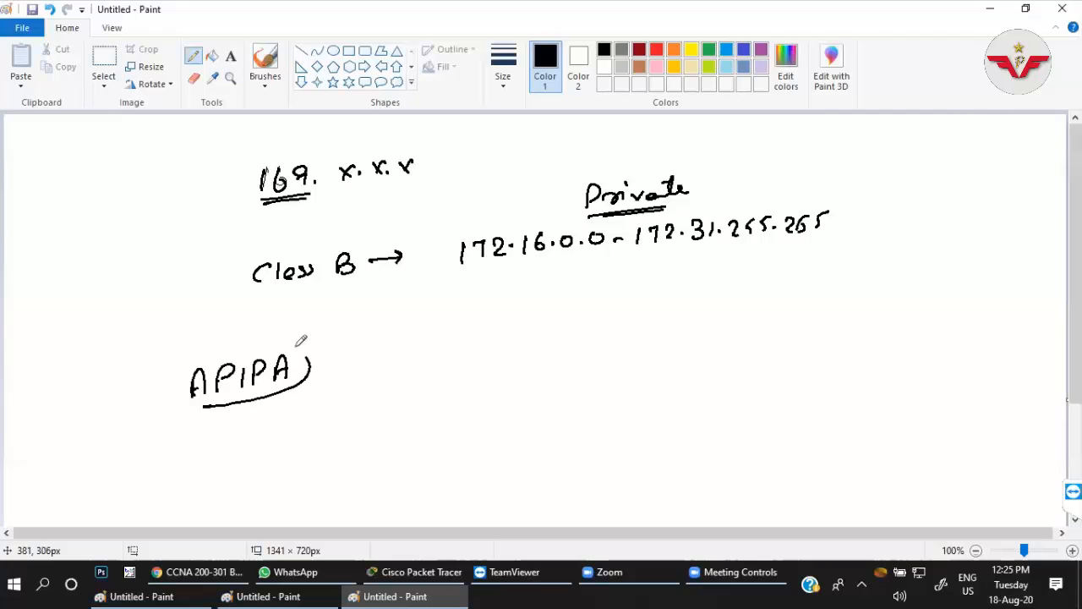
pyautogui.moveTo(203, 407); pyautogui.dragTo(310, 388)
pyautogui.moveTo(201, 342); pyautogui.dragTo(245, 191)
pyautogui.moveTo(234, 184); pyautogui.dragTo(242, 202)
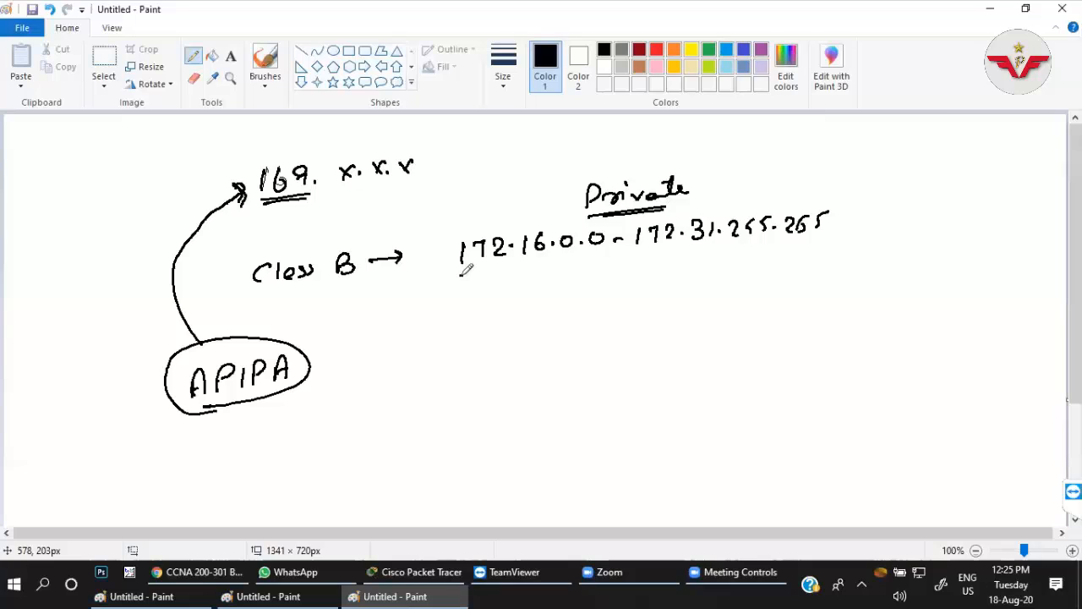
# Underline 172.16 and 172.31 in the Class B range, thicken the underline of 169, and write "A" beside the circled APIPA.
pyautogui.moveTo(460, 271); pyautogui.dragTo(533, 265)
pyautogui.moveTo(644, 253); pyautogui.dragTo(711, 242)
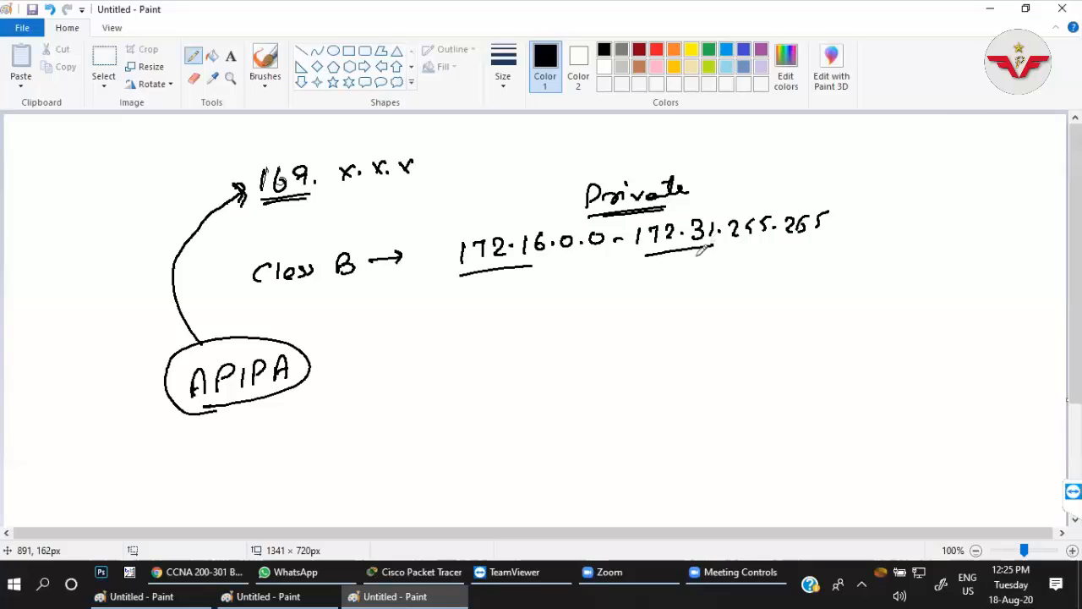
pyautogui.moveTo(266, 203); pyautogui.dragTo(315, 192)
pyautogui.moveTo(399, 166)
pyautogui.mouseDown()
pyautogui.moveTo(411, 179)
pyautogui.moveTo(397, 179)
pyautogui.mouseUp()
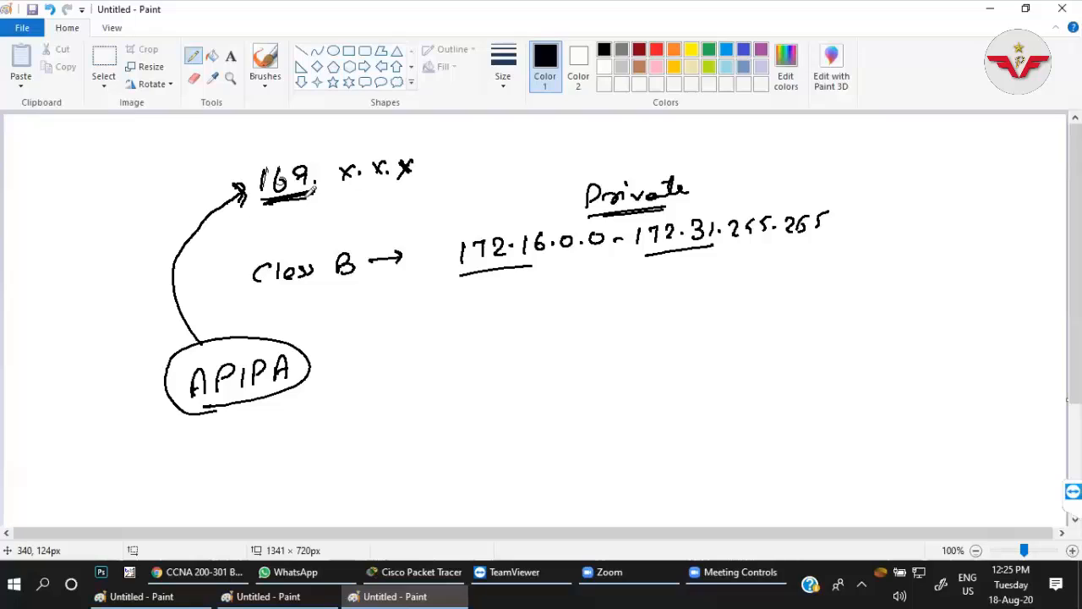
pyautogui.moveTo(313, 192); pyautogui.dragTo(263, 203)
pyautogui.moveTo(379, 372); pyautogui.dragTo(397, 362)
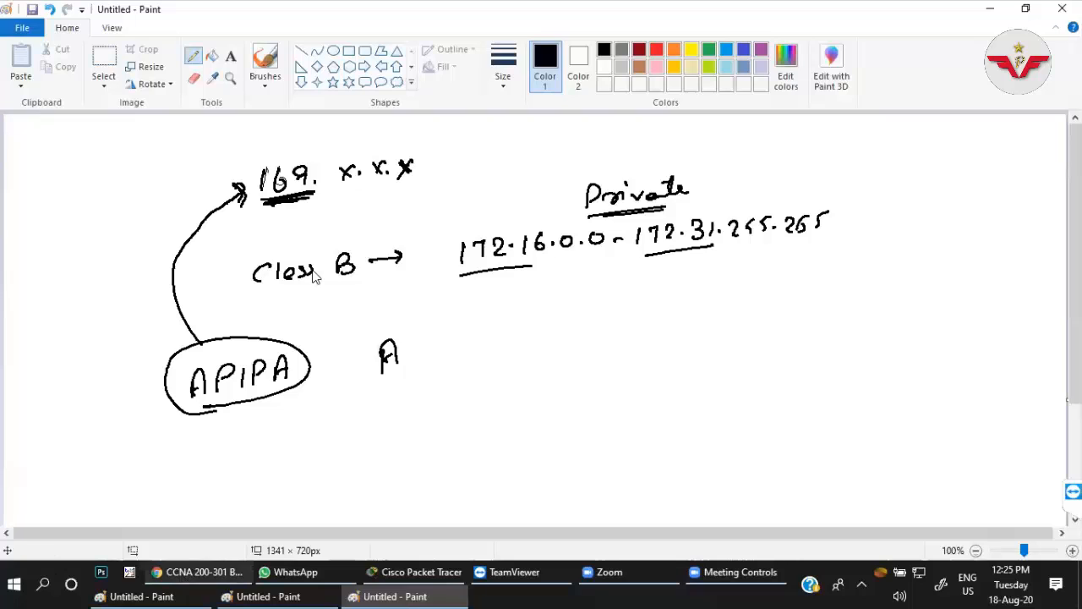
# Switch to the Chrome browser and search Google for "APIPA" in a new tab.
pyautogui.click(990, 8)
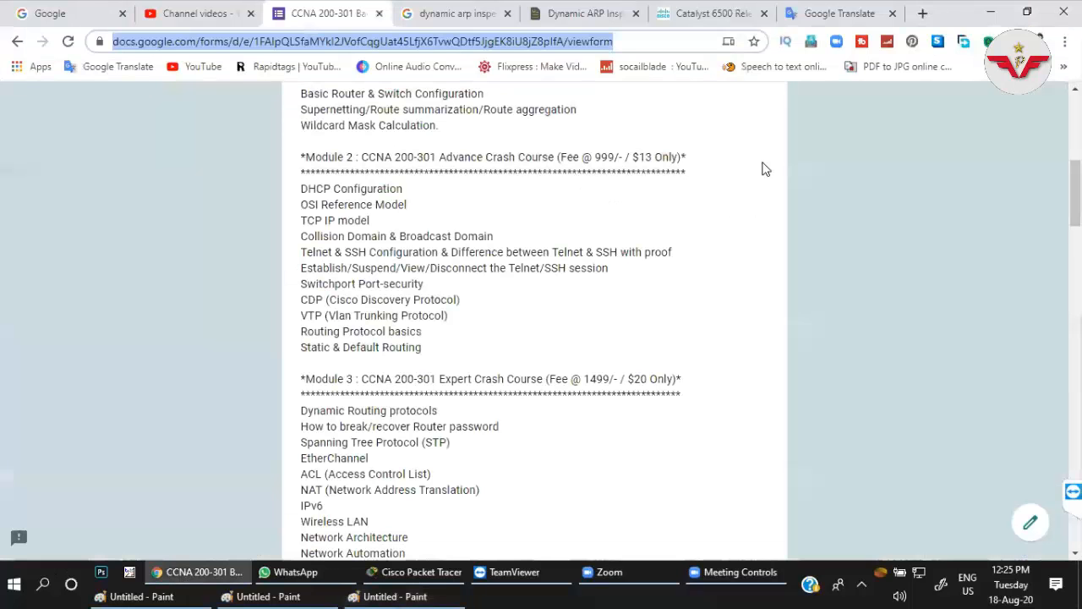
pyautogui.hotkey('ctrl', 't')
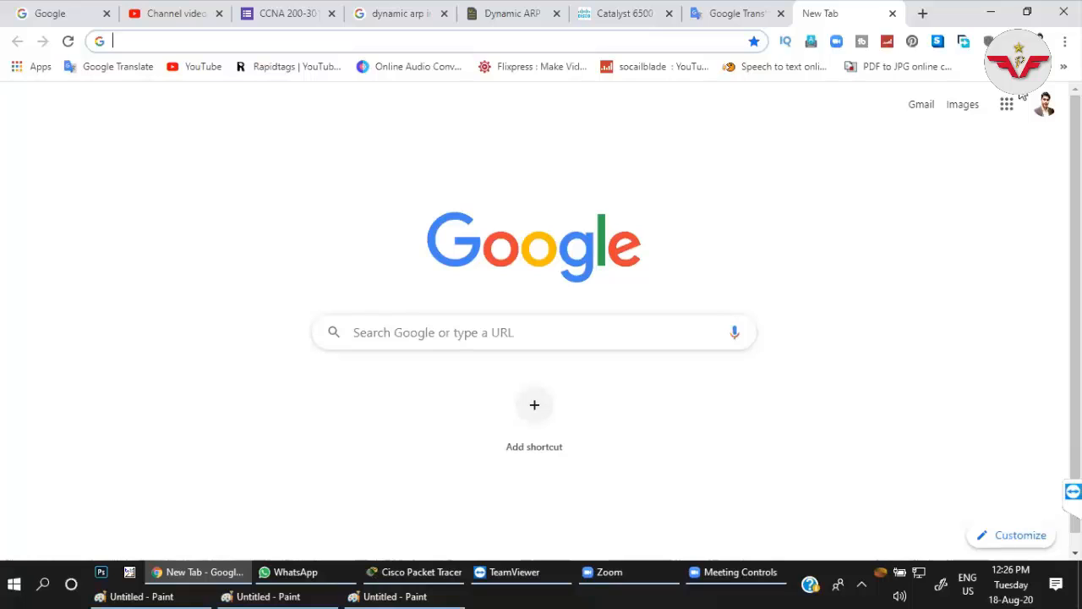
pyautogui.click(682, 337)
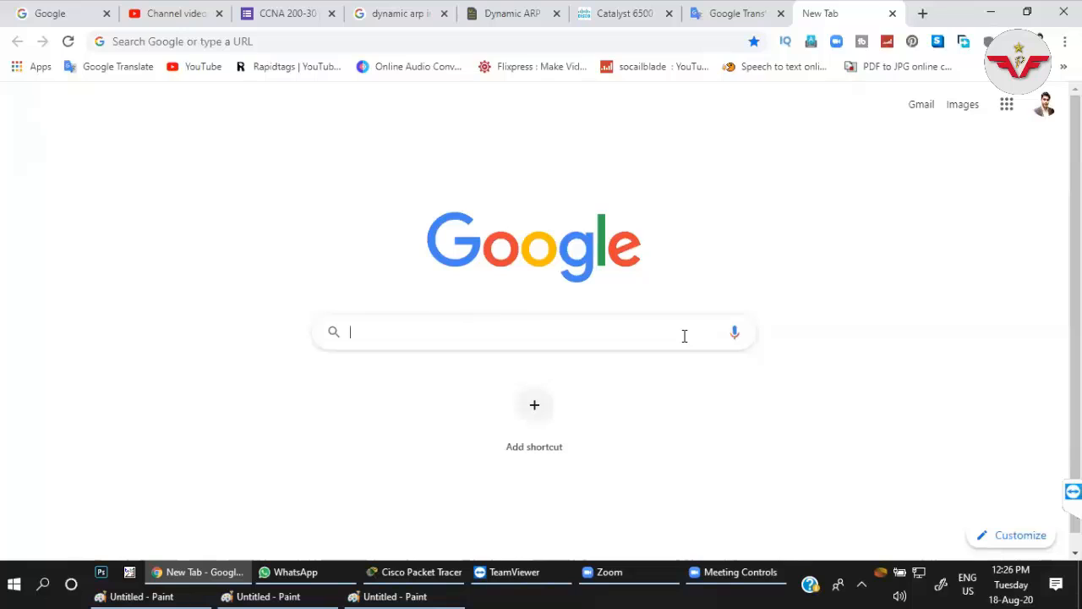
pyautogui.write('APIPA')
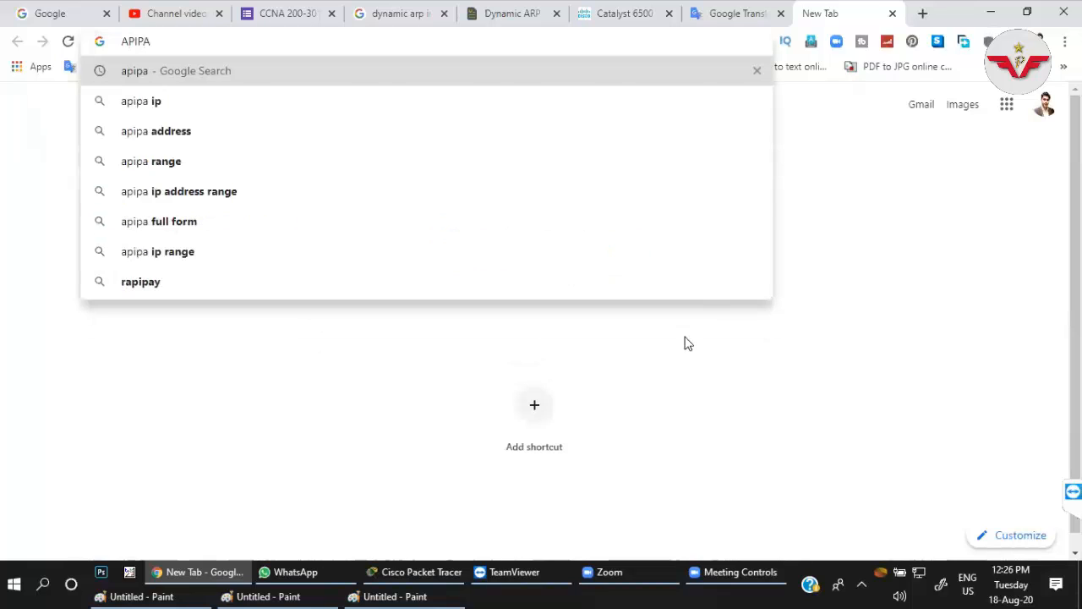
pyautogui.press('Return')
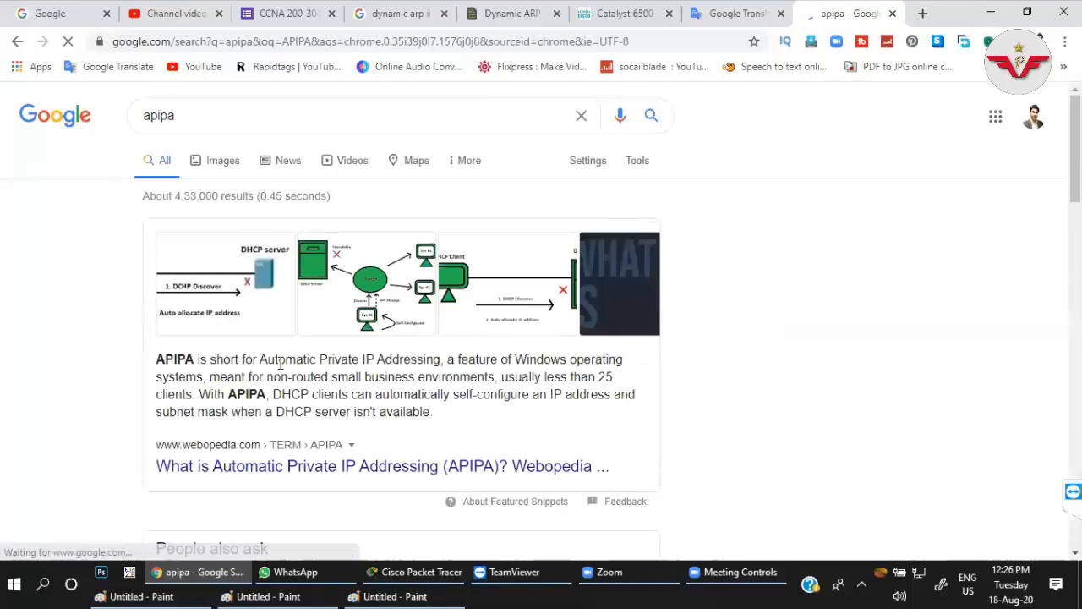
# Highlight the full form "Automatic Private IP Addressing" in the featured result, and then only the word "Private".
pyautogui.moveTo(402, 360); pyautogui.dragTo(440, 361)
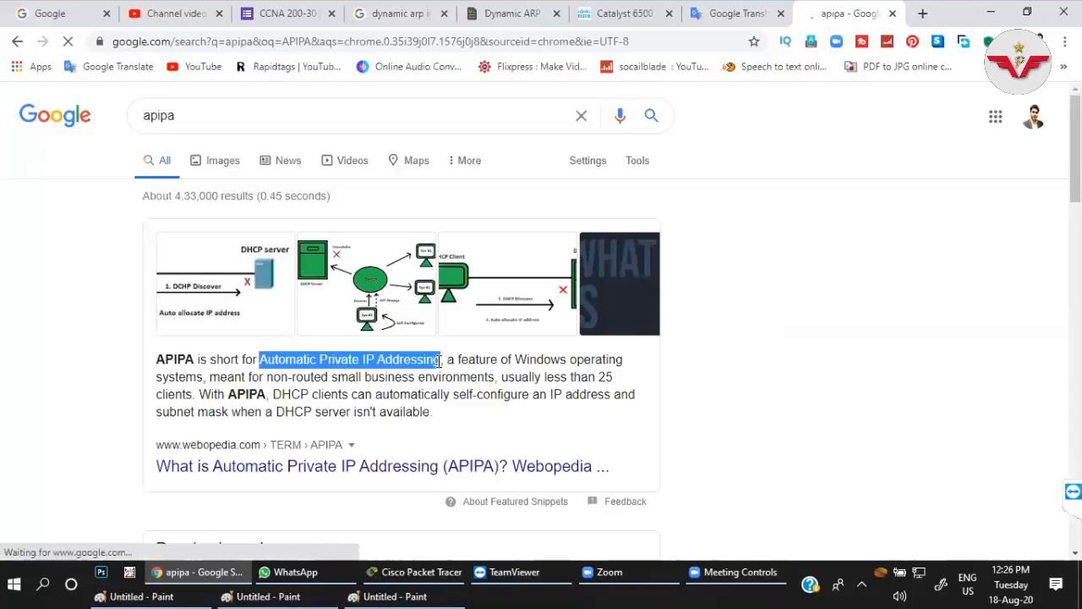
pyautogui.click(356, 359)
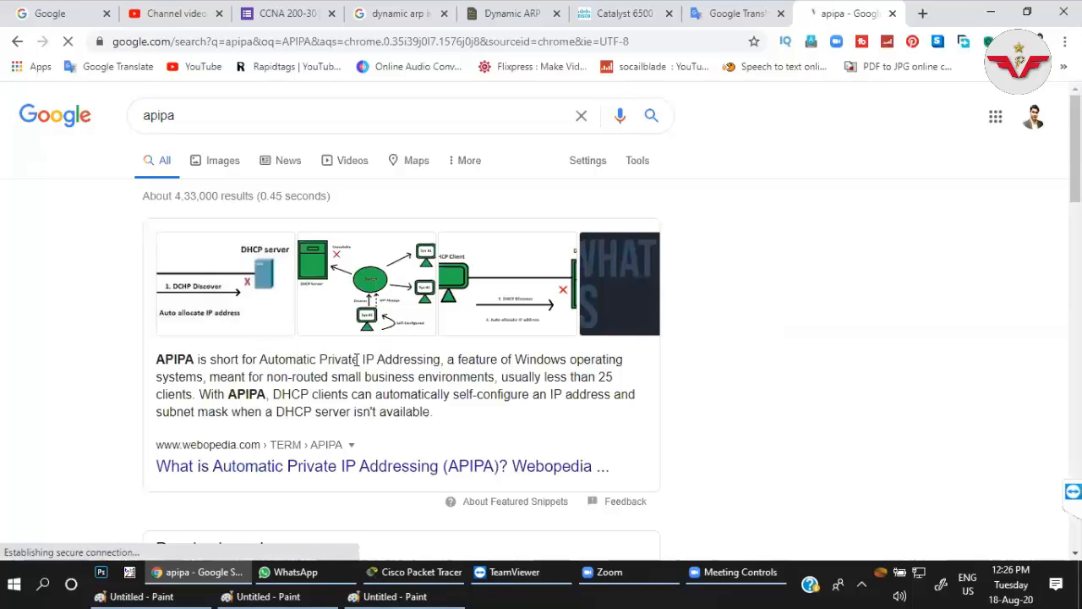
pyautogui.doubleClick(338, 359)
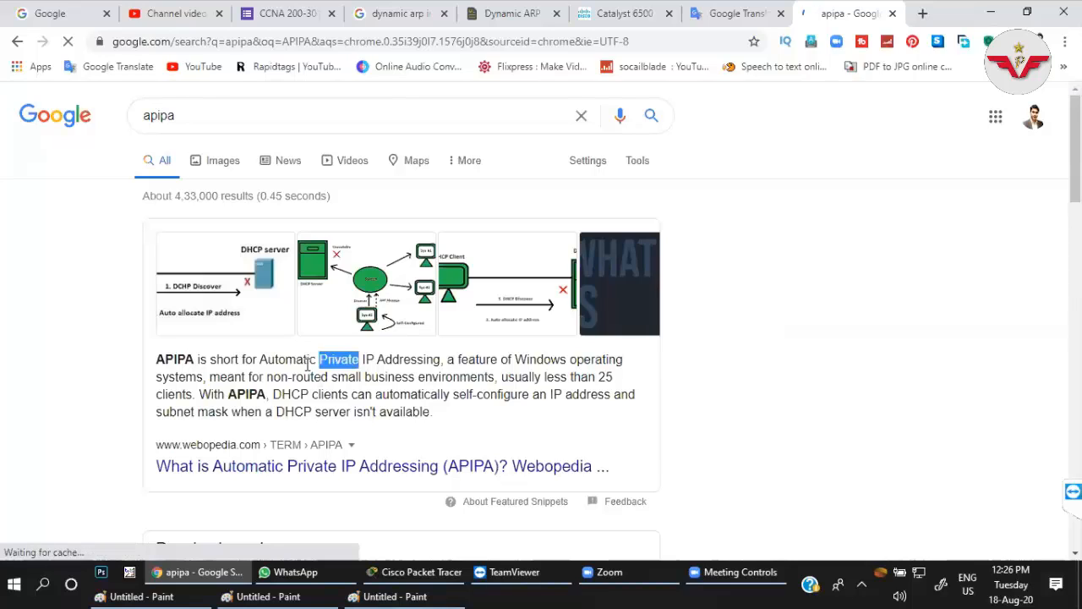
# Search Google for "private ip address range".
pyautogui.click(123, 123)
pyautogui.write('privat')
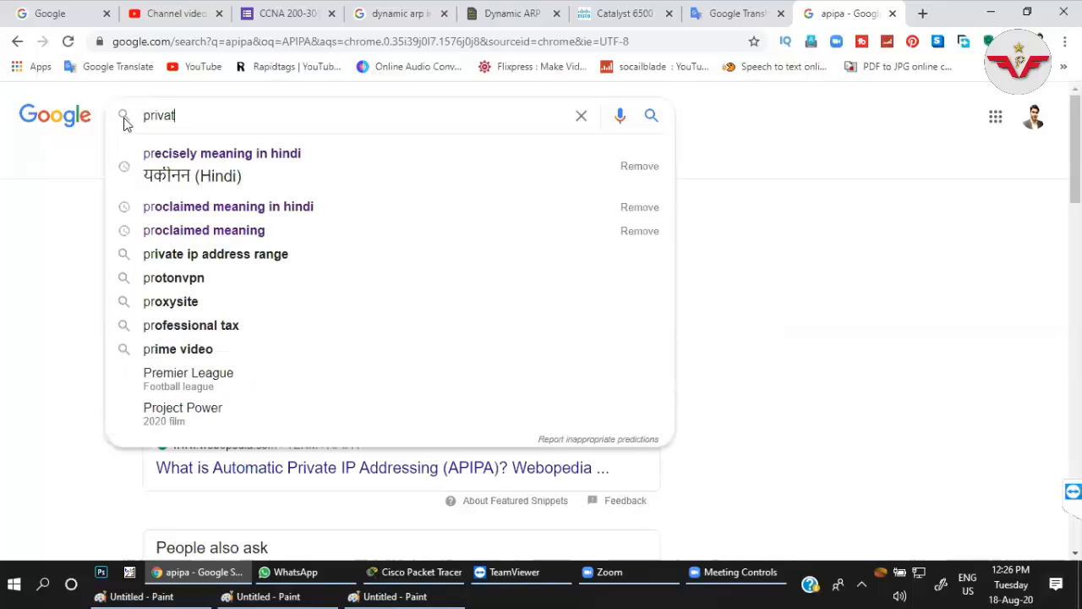
pyautogui.write('e ip addre')
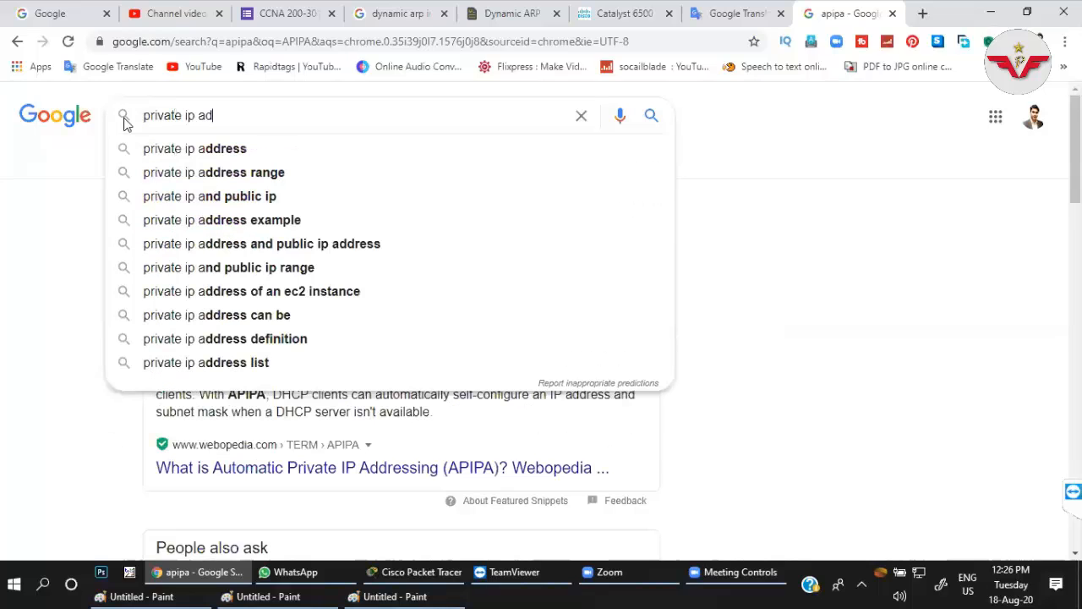
pyautogui.click(211, 172)
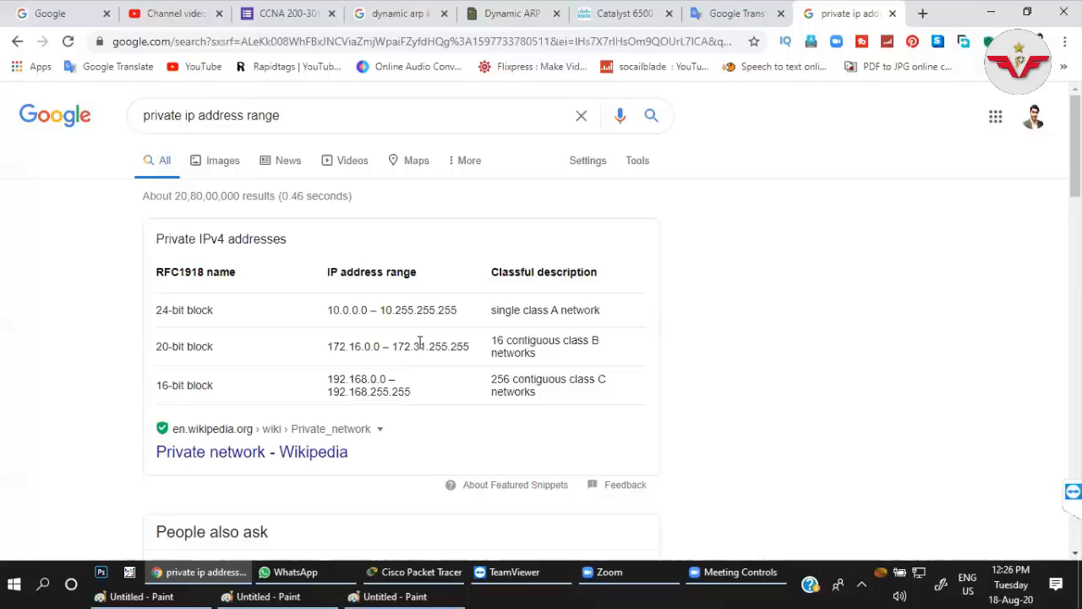
# Return to the Paint drawing and draw a curly brace with short bracket strokes around the start of the Class B range.
pyautogui.click(990, 12)
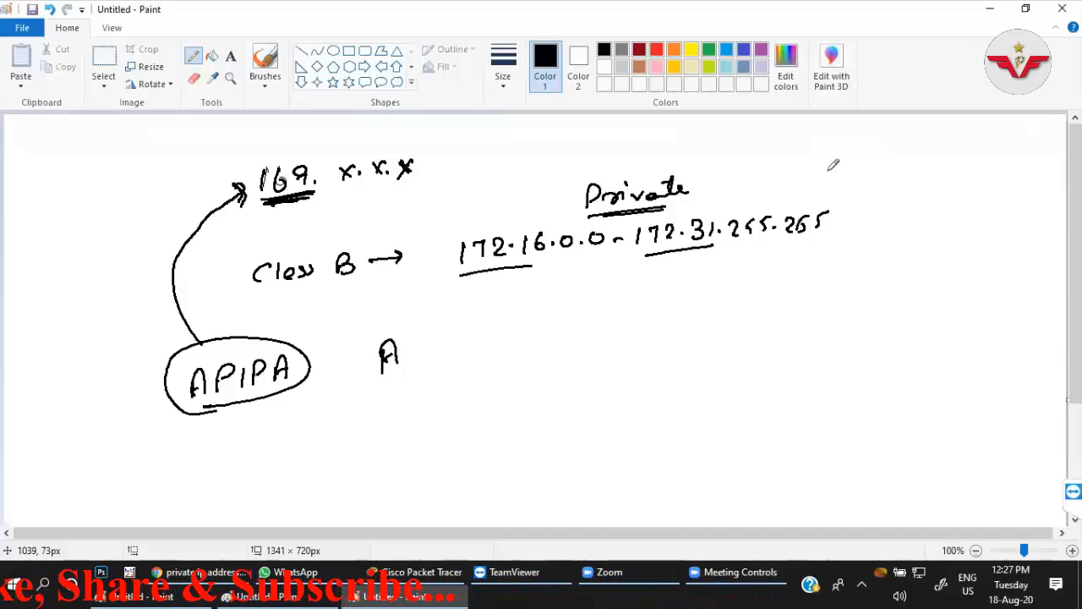
pyautogui.click(441, 225)
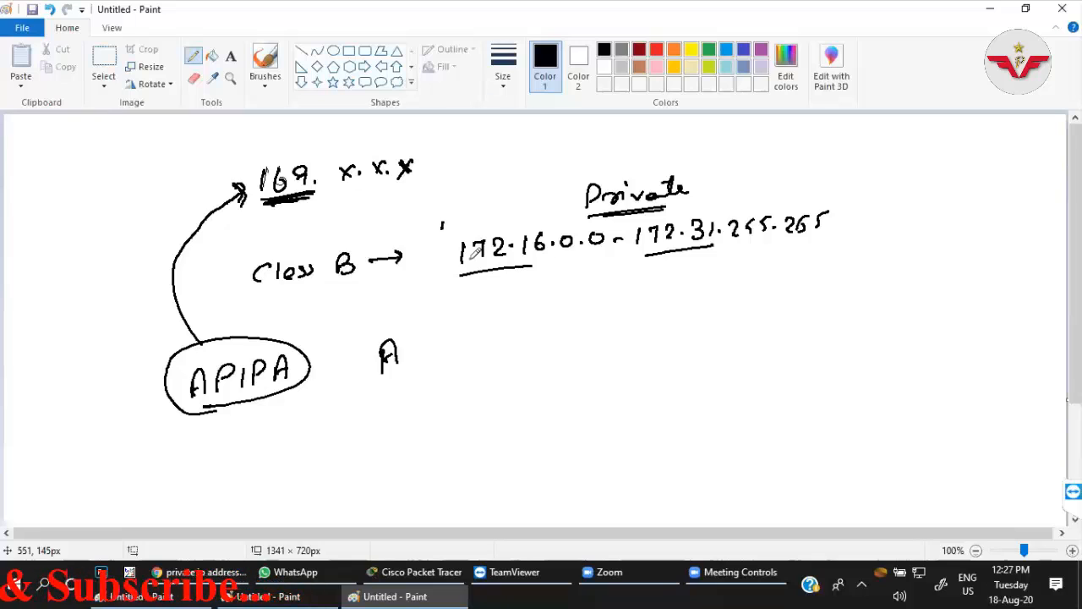
pyautogui.moveTo(475, 206); pyautogui.dragTo(487, 279)
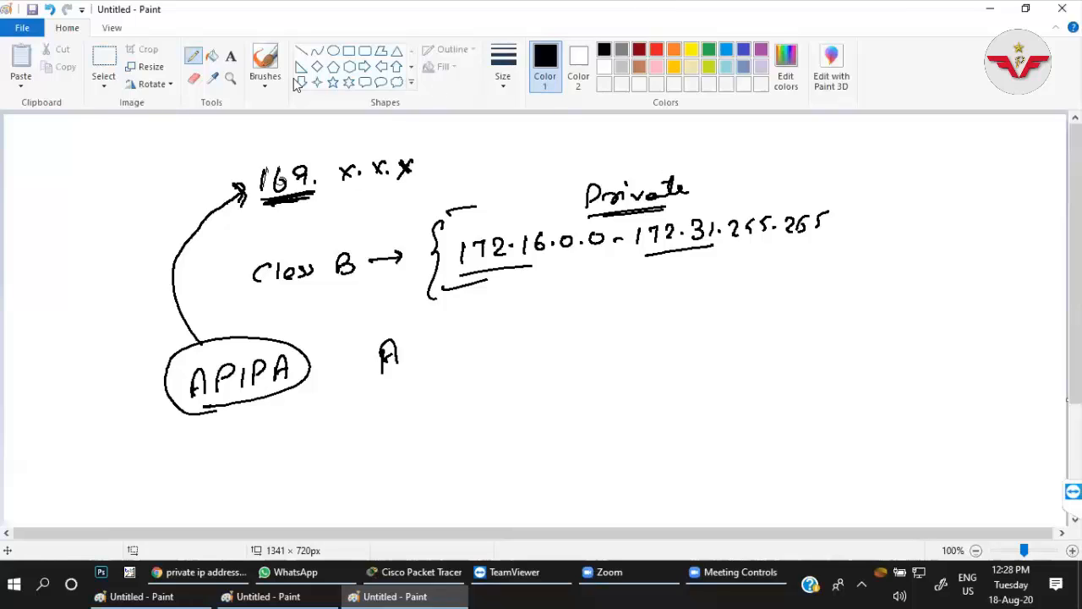
# Enlarge the Eraser and wipe all the APIPA and Class B notes off the canvas.
pyautogui.click(193, 78)
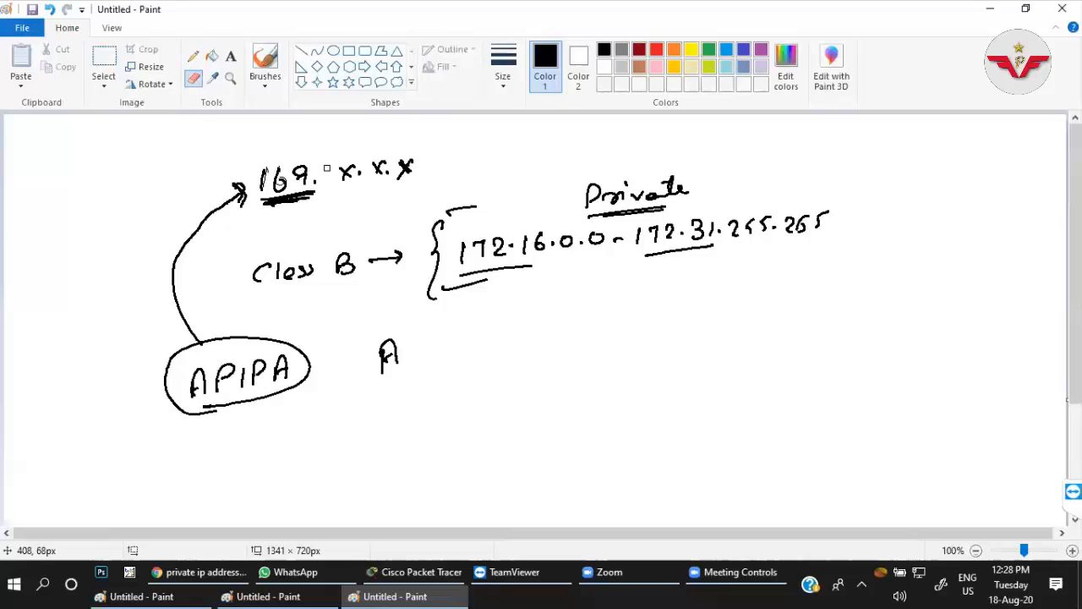
pyautogui.hotkey('ctrl', '+')
pyautogui.hotkey('ctrl', '+')
pyautogui.hotkey('ctrl', '+')
pyautogui.hotkey('ctrl', '+')
pyautogui.hotkey('ctrl', '+')
pyautogui.hotkey('ctrl', '+')
pyautogui.moveTo(327, 167)
pyautogui.mouseDown()
pyautogui.moveTo(405, 169)
pyautogui.moveTo(220, 199)
pyautogui.moveTo(179, 254)
pyautogui.mouseUp()
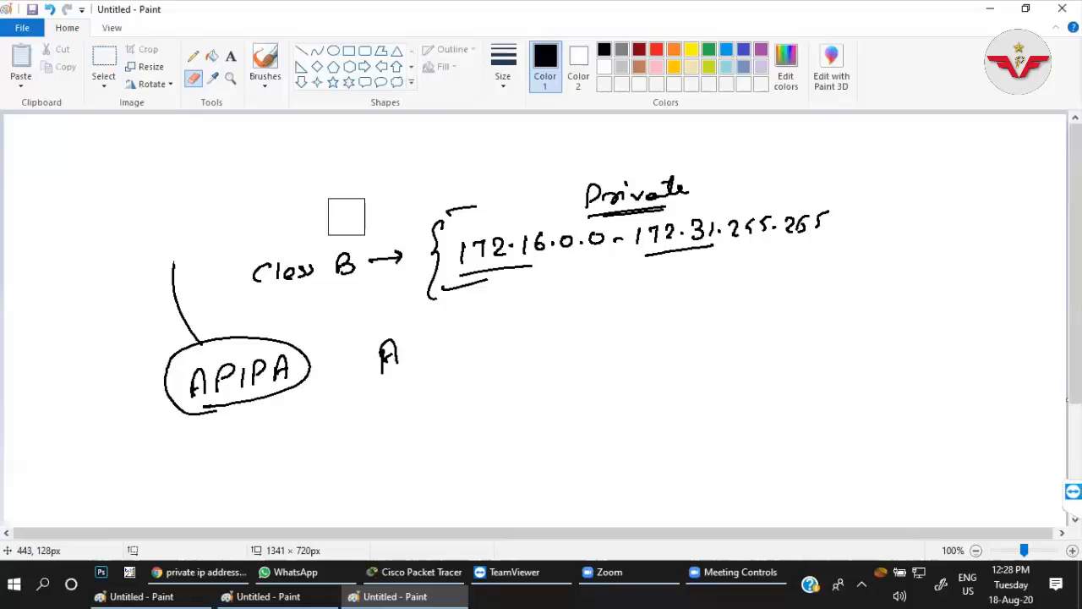
pyautogui.moveTo(304, 241)
pyautogui.mouseDown()
pyautogui.moveTo(276, 268)
pyautogui.moveTo(550, 229)
pyautogui.moveTo(424, 292)
pyautogui.moveTo(442, 215)
pyautogui.moveTo(710, 179)
pyautogui.moveTo(700, 232)
pyautogui.moveTo(828, 218)
pyautogui.moveTo(258, 405)
pyautogui.moveTo(200, 365)
pyautogui.moveTo(289, 337)
pyautogui.moveTo(213, 283)
pyautogui.mouseUp()
# Write "DHCP on Cisco Router" with the Pencil near the upper edge of the canvas.
pyautogui.click(193, 56)
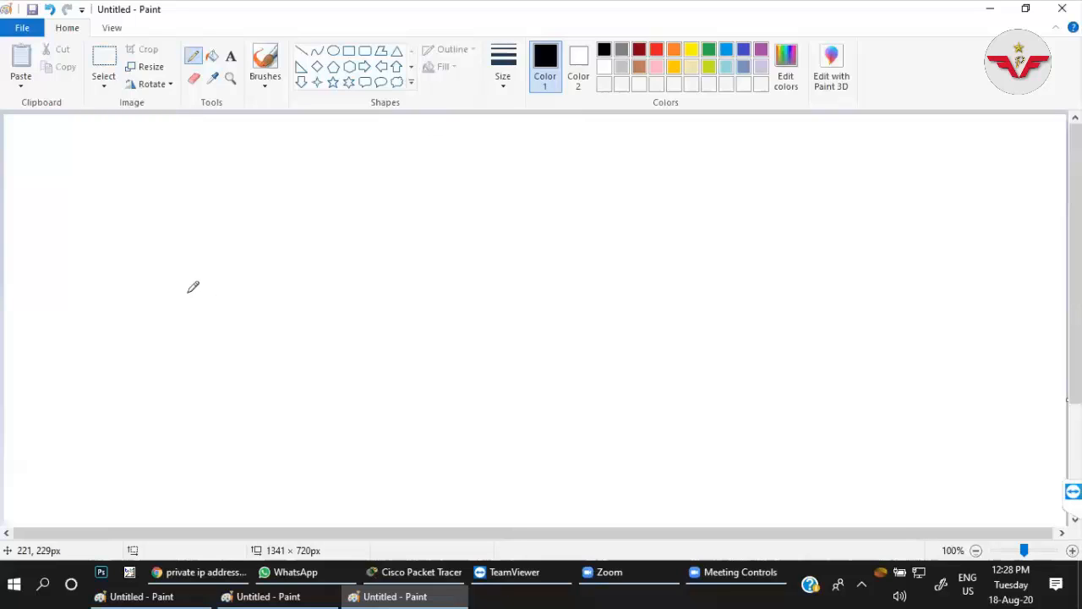
pyautogui.moveTo(332, 149)
pyautogui.mouseDown()
pyautogui.moveTo(332, 128)
pyautogui.moveTo(333, 149)
pyautogui.moveTo(367, 141)
pyautogui.mouseUp()
pyautogui.moveTo(356, 134); pyautogui.dragTo(367, 134)
pyautogui.moveTo(380, 129); pyautogui.dragTo(379, 140)
pyautogui.moveTo(387, 127); pyautogui.dragTo(387, 141)
pyautogui.moveTo(387, 127); pyautogui.dragTo(507, 133)
pyautogui.moveTo(521, 125); pyautogui.dragTo(549, 137)
pyautogui.moveTo(550, 125)
pyautogui.mouseDown()
pyautogui.moveTo(558, 135)
pyautogui.moveTo(573, 128)
pyautogui.mouseUp()
pyautogui.moveTo(578, 128); pyautogui.dragTo(630, 123)
# Write "DHCP on Server" below the first line and draw a curly brace before both lines.
pyautogui.moveTo(335, 165)
pyautogui.mouseDown()
pyautogui.moveTo(335, 186)
pyautogui.moveTo(349, 180)
pyautogui.mouseUp()
pyautogui.moveTo(357, 165)
pyautogui.mouseDown()
pyautogui.moveTo(356, 180)
pyautogui.moveTo(480, 169)
pyautogui.mouseUp()
pyautogui.moveTo(500, 158); pyautogui.dragTo(522, 160)
pyautogui.moveTo(529, 152); pyautogui.dragTo(564, 154)
pyautogui.click(315, 130)
pyautogui.moveTo(314, 130); pyautogui.dragTo(314, 201)
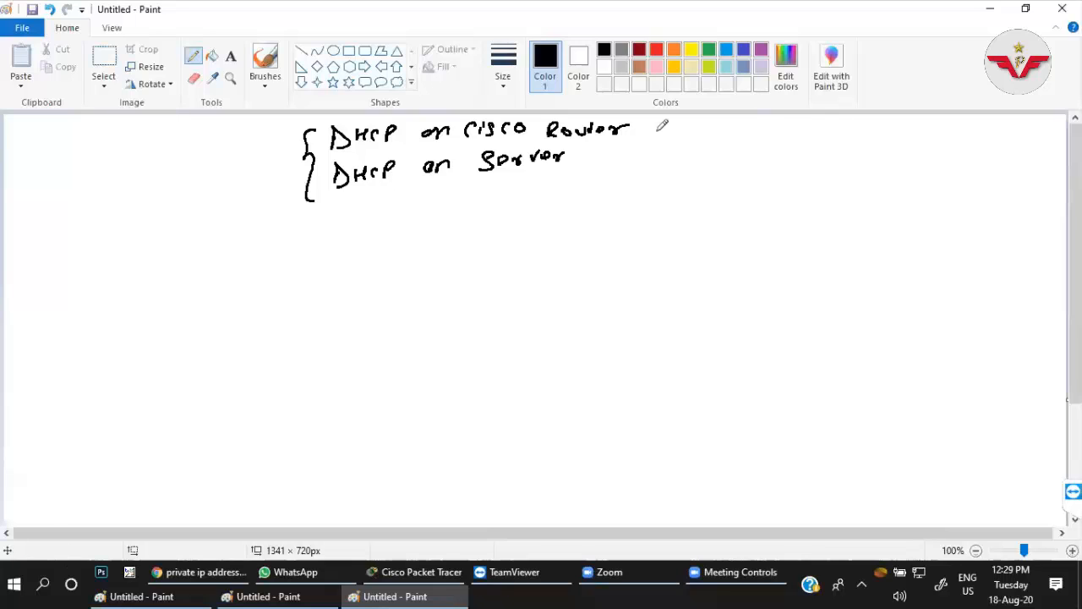
# Add a small mark after "DHCP on Cisco Router" and another after "DHCP on Server".
pyautogui.moveTo(644, 123); pyautogui.dragTo(656, 128)
pyautogui.moveTo(659, 123); pyautogui.dragTo(665, 127)
pyautogui.moveTo(580, 155); pyautogui.dragTo(600, 160)
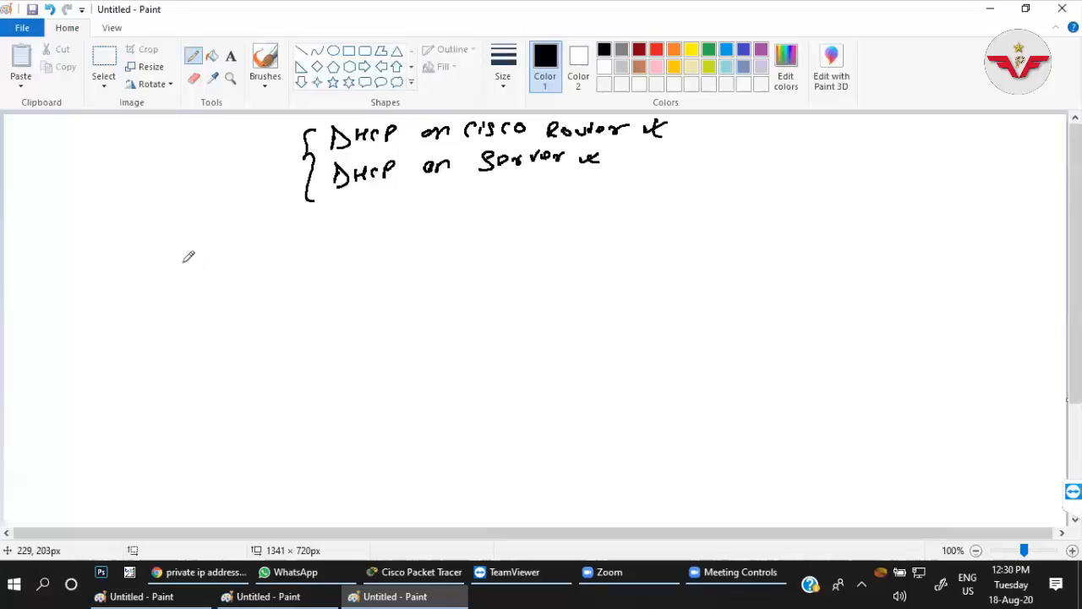
# Draw a router circle with an X linked down to a switch, plus a server tower beside the switch.
pyautogui.moveTo(181, 257)
pyautogui.mouseDown()
pyautogui.moveTo(218, 269)
pyautogui.moveTo(181, 255)
pyautogui.moveTo(186, 334)
pyautogui.moveTo(203, 336)
pyautogui.moveTo(208, 363)
pyautogui.mouseUp()
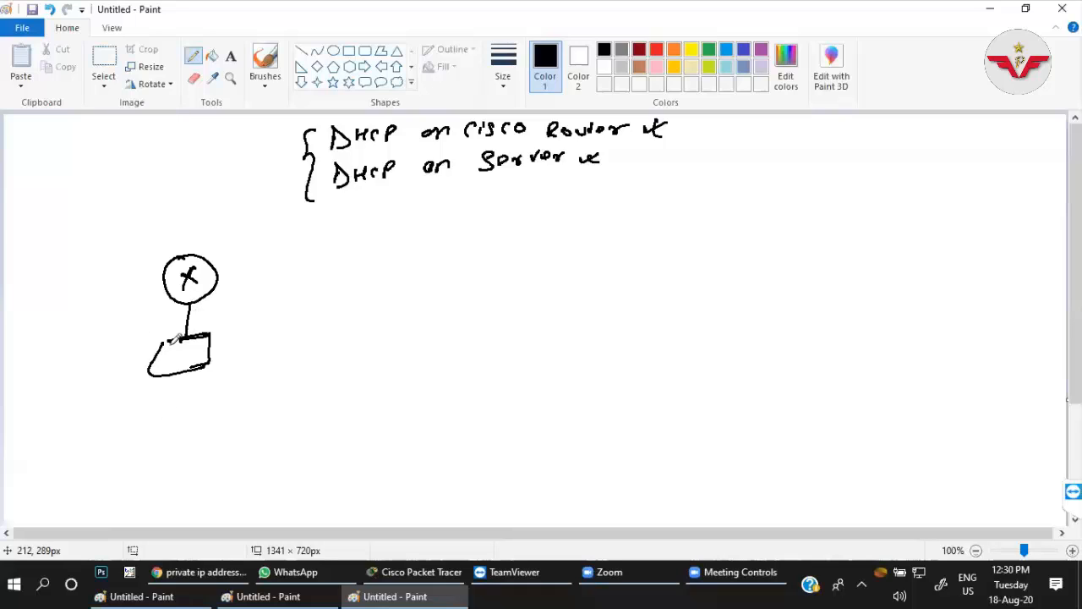
pyautogui.moveTo(154, 357); pyautogui.dragTo(108, 363)
pyautogui.moveTo(59, 389)
pyautogui.mouseDown()
pyautogui.moveTo(89, 338)
pyautogui.moveTo(89, 408)
pyautogui.mouseUp()
pyautogui.moveTo(62, 357)
pyautogui.mouseDown()
pyautogui.moveTo(63, 412)
pyautogui.moveTo(90, 407)
pyautogui.moveTo(75, 406)
pyautogui.moveTo(75, 382)
pyautogui.mouseUp()
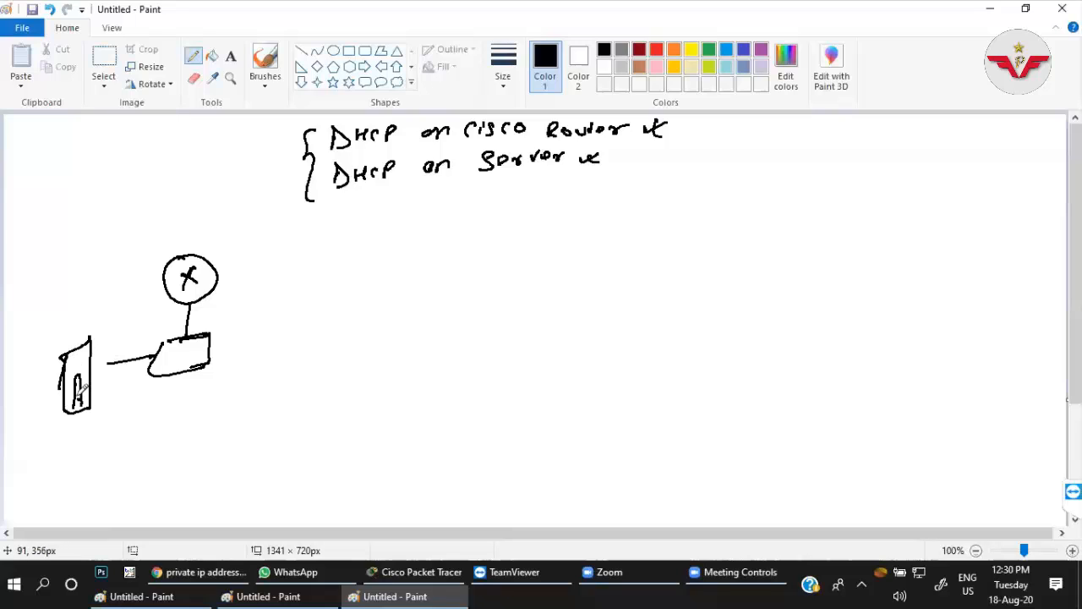
# Label the tower "DHCP Server", connect it to the switch, and draw the first department oval under the switch.
pyautogui.moveTo(25, 346)
pyautogui.mouseDown()
pyautogui.moveTo(28, 353)
pyautogui.moveTo(68, 314)
pyautogui.mouseUp()
pyautogui.moveTo(33, 365)
pyautogui.mouseDown()
pyautogui.moveTo(49, 365)
pyautogui.moveTo(88, 325)
pyautogui.mouseUp()
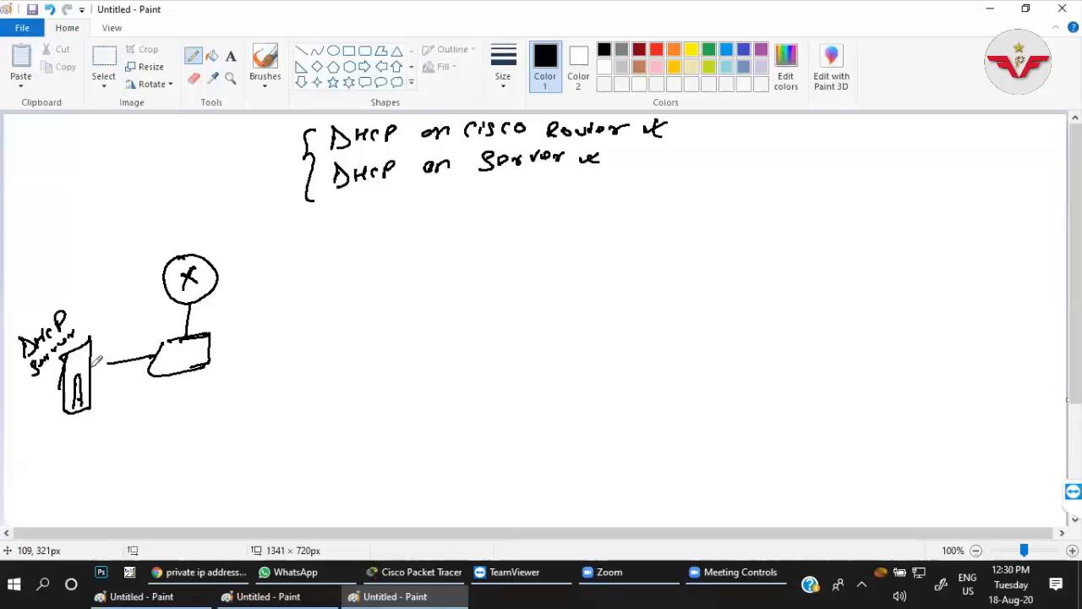
pyautogui.moveTo(91, 366)
pyautogui.mouseDown()
pyautogui.moveTo(187, 344)
pyautogui.moveTo(126, 406)
pyautogui.moveTo(142, 441)
pyautogui.moveTo(169, 382)
pyautogui.mouseUp()
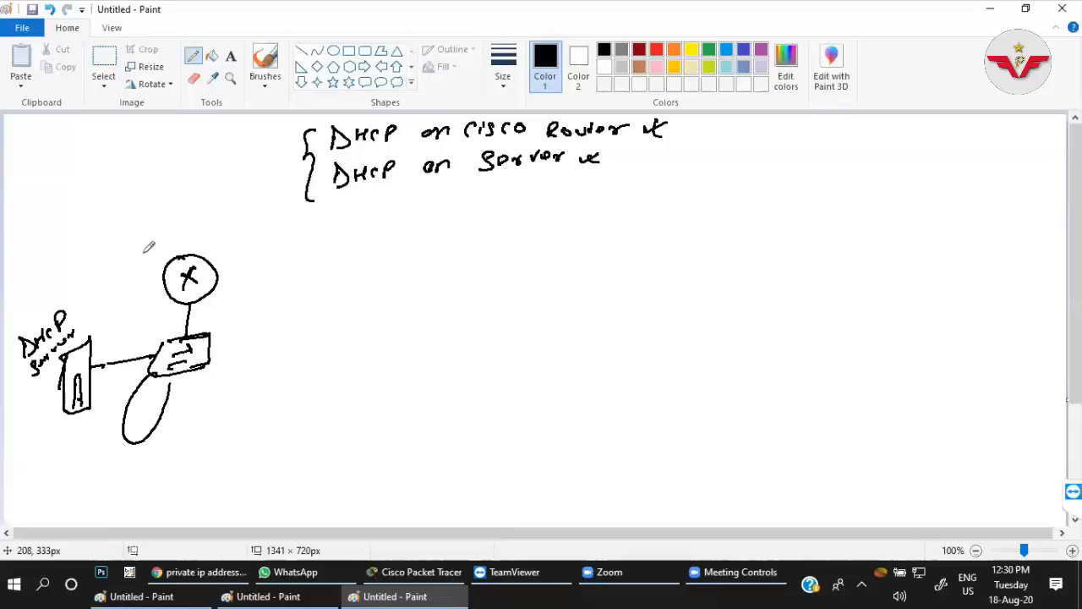
# Write "H.O" beside the router and double-underline it.
pyautogui.moveTo(119, 283)
pyautogui.mouseDown()
pyautogui.moveTo(114, 269)
pyautogui.moveTo(128, 271)
pyautogui.mouseUp()
pyautogui.click(132, 267)
pyautogui.moveTo(134, 252); pyautogui.dragTo(146, 272)
pyautogui.moveTo(129, 288)
pyautogui.mouseDown()
pyautogui.moveTo(148, 274)
pyautogui.moveTo(142, 251)
pyautogui.mouseUp()
# Add two more ovals under the switch, label the three A, B and C with 100, 40 and 20, and thicken the server outline.
pyautogui.moveTo(173, 374)
pyautogui.mouseDown()
pyautogui.moveTo(169, 405)
pyautogui.moveTo(200, 415)
pyautogui.moveTo(200, 372)
pyautogui.mouseUp()
pyautogui.moveTo(200, 369)
pyautogui.mouseDown()
pyautogui.moveTo(235, 418)
pyautogui.moveTo(212, 359)
pyautogui.mouseUp()
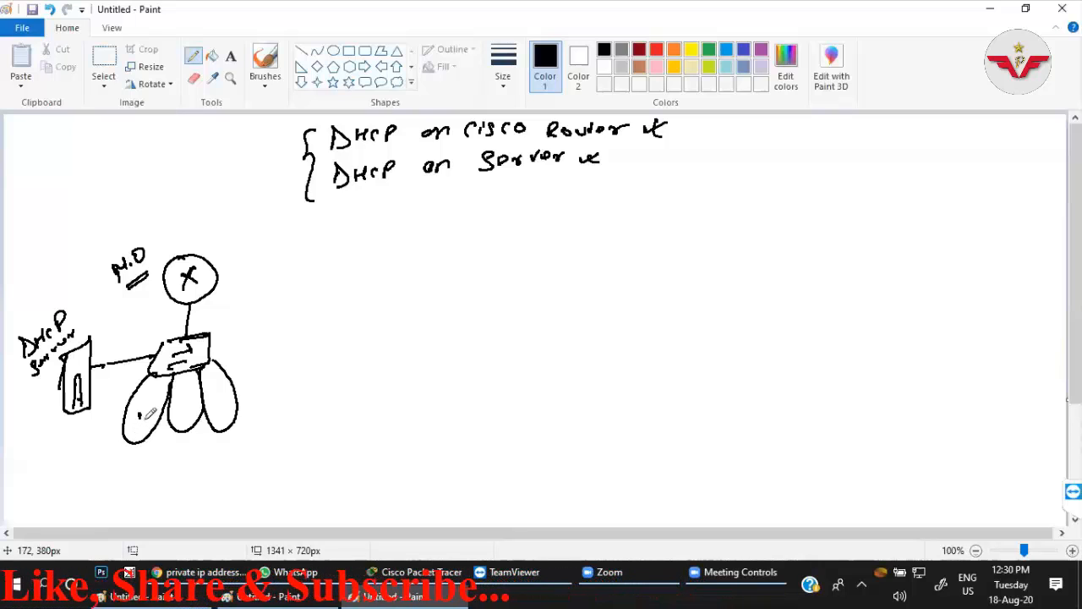
pyautogui.moveTo(138, 423); pyautogui.dragTo(150, 421)
pyautogui.moveTo(139, 414); pyautogui.dragTo(149, 414)
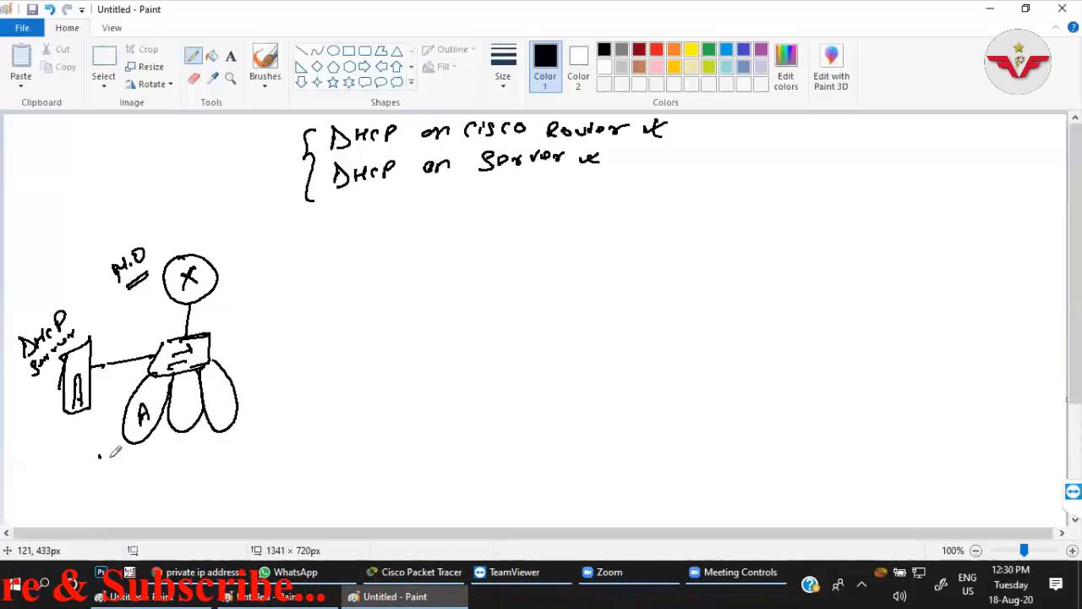
pyautogui.moveTo(100, 450)
pyautogui.mouseDown()
pyautogui.moveTo(99, 468)
pyautogui.moveTo(110, 451)
pyautogui.mouseUp()
pyautogui.moveTo(121, 444); pyautogui.dragTo(121, 446)
pyautogui.moveTo(182, 393)
pyautogui.mouseDown()
pyautogui.moveTo(179, 456)
pyautogui.moveTo(189, 437)
pyautogui.mouseUp()
pyautogui.moveTo(228, 389); pyautogui.dragTo(250, 439)
pyautogui.moveTo(255, 420); pyautogui.dragTo(253, 421)
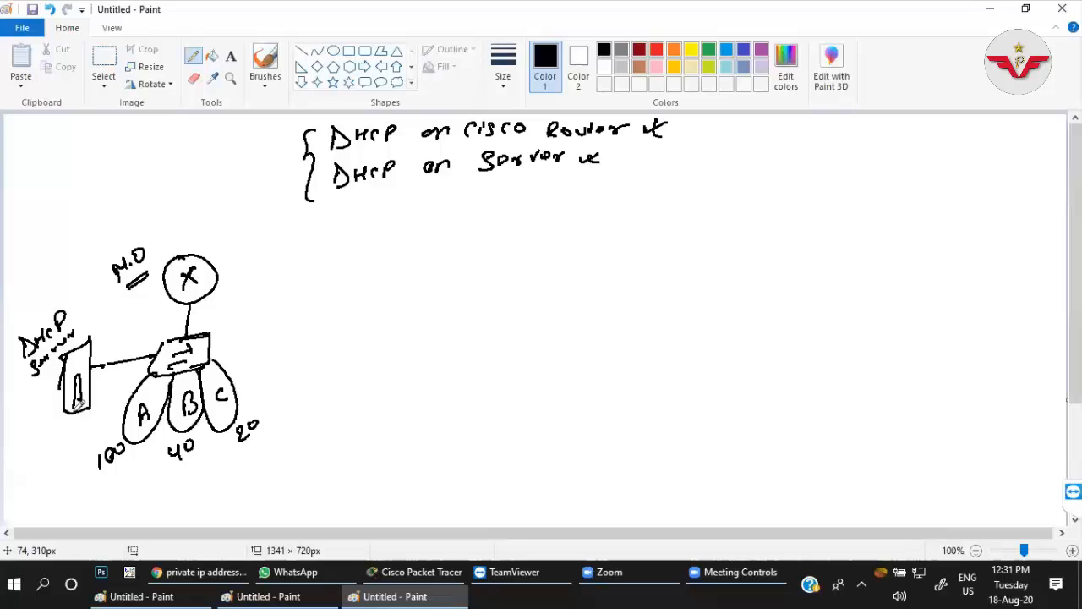
pyautogui.moveTo(63, 413)
pyautogui.mouseDown()
pyautogui.moveTo(60, 362)
pyautogui.moveTo(90, 340)
pyautogui.mouseUp()
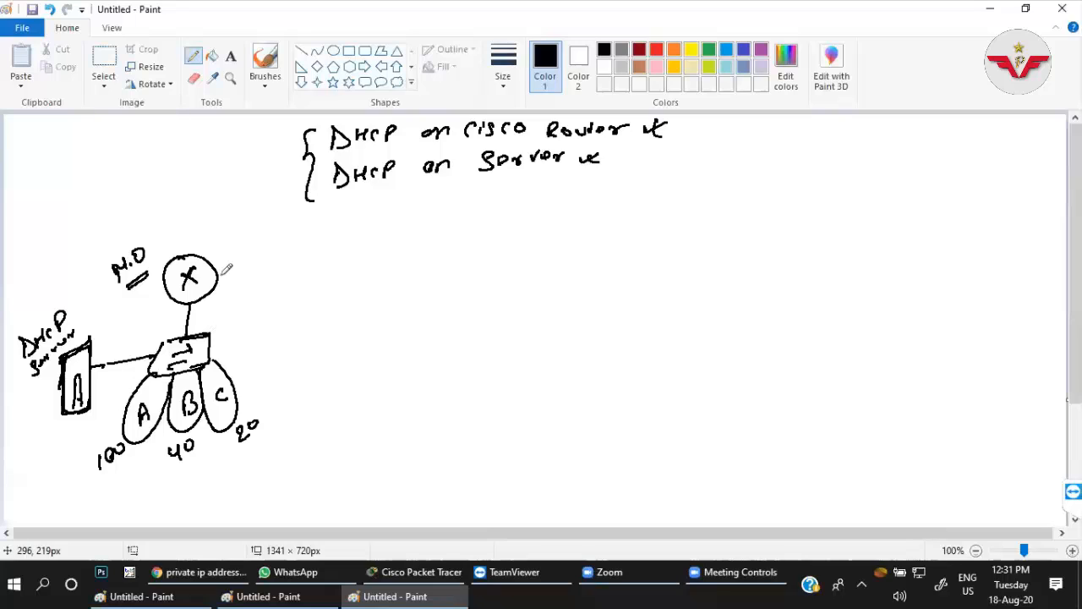
# Draw a second router linked to the head-office router, with a switch below it and several host lines.
pyautogui.moveTo(219, 277); pyautogui.dragTo(348, 260)
pyautogui.moveTo(350, 289); pyautogui.dragTo(349, 322)
pyautogui.moveTo(335, 325); pyautogui.dragTo(370, 321)
pyautogui.moveTo(340, 338)
pyautogui.mouseDown()
pyautogui.moveTo(353, 343)
pyautogui.moveTo(313, 380)
pyautogui.mouseUp()
pyautogui.moveTo(335, 363); pyautogui.dragTo(334, 379)
pyautogui.moveTo(345, 365); pyautogui.dragTo(345, 380)
pyautogui.moveTo(362, 352); pyautogui.dragTo(375, 377)
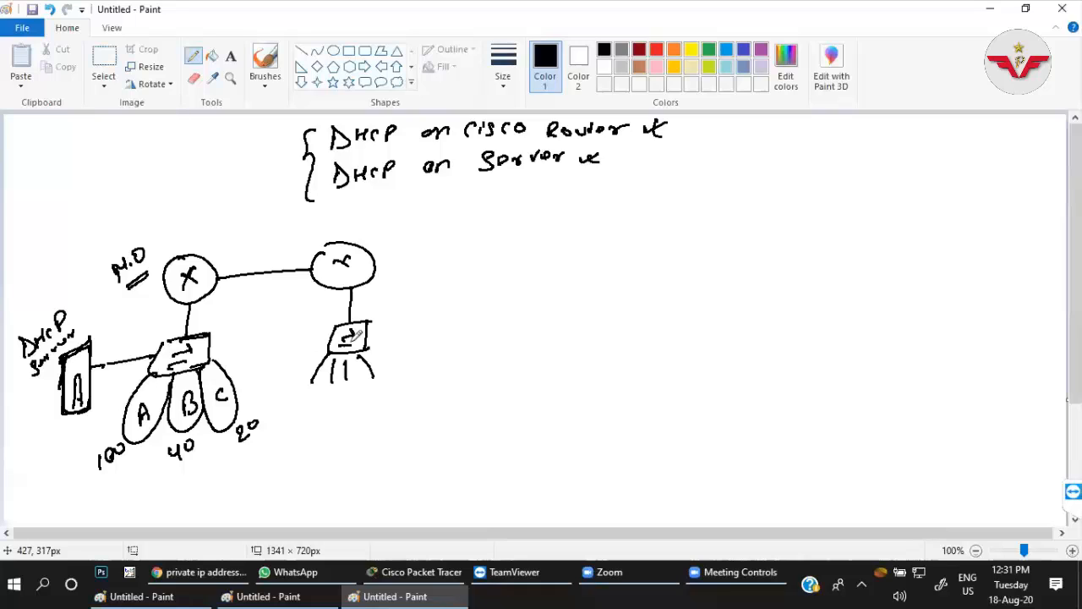
pyautogui.moveTo(325, 346); pyautogui.dragTo(305, 358)
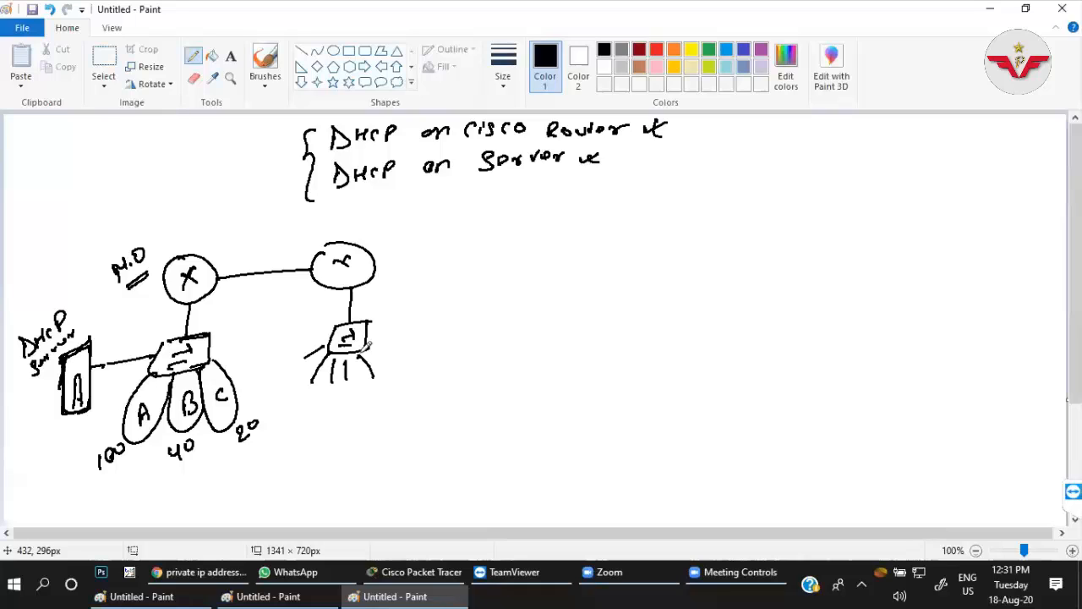
# Write "B.O" above the second router and double-underline it.
pyautogui.click(355, 213)
pyautogui.moveTo(332, 211)
pyautogui.mouseDown()
pyautogui.moveTo(333, 229)
pyautogui.moveTo(365, 226)
pyautogui.mouseUp()
pyautogui.moveTo(333, 240); pyautogui.dragTo(367, 234)
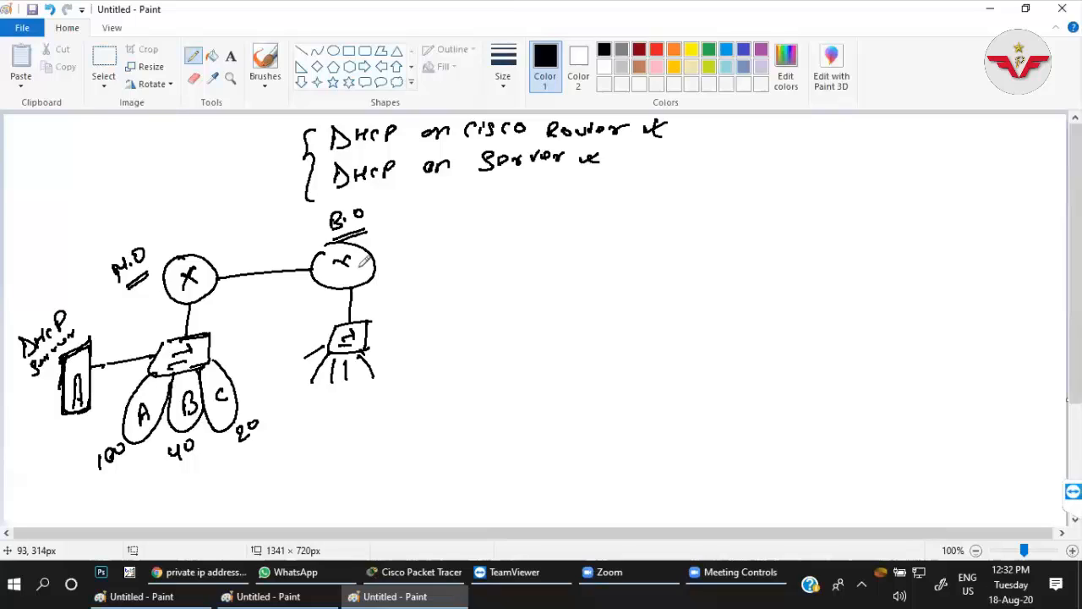
# Retrace the X inside the B.O router and make a small mark below the DHCP server.
pyautogui.moveTo(332, 273); pyautogui.dragTo(349, 256)
pyautogui.moveTo(349, 263); pyautogui.dragTo(331, 276)
pyautogui.moveTo(59, 422); pyautogui.dragTo(56, 432)
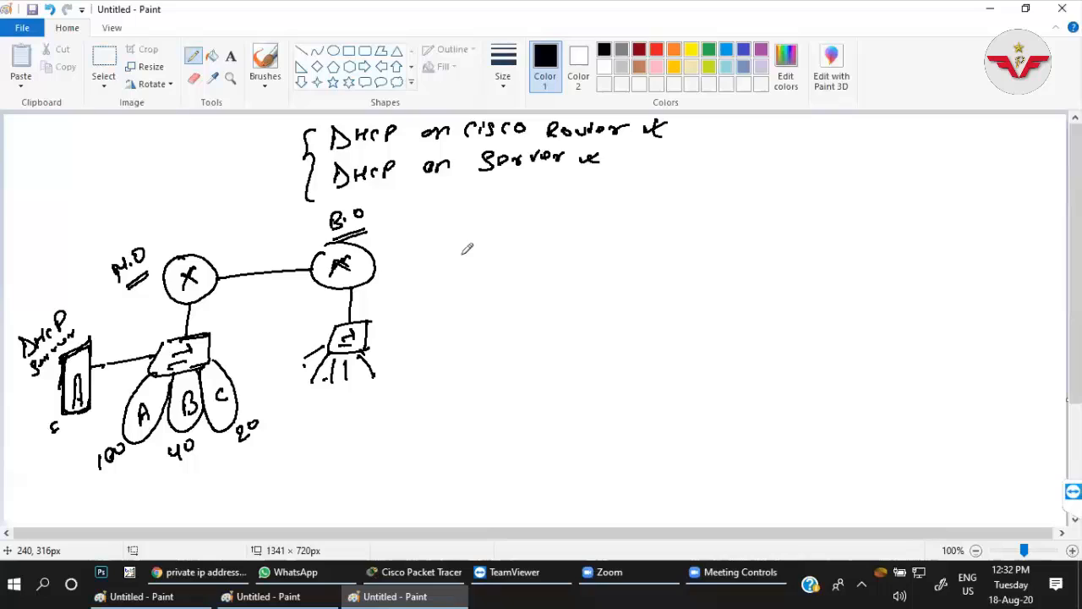
# Draw a third router circle with an X, linked to the B.O router, and a line down from it.
pyautogui.moveTo(377, 263); pyautogui.dragTo(483, 252)
pyautogui.moveTo(496, 240); pyautogui.dragTo(506, 237)
pyautogui.moveTo(502, 248); pyautogui.dragTo(512, 257)
pyautogui.moveTo(514, 247)
pyautogui.mouseDown()
pyautogui.moveTo(500, 259)
pyautogui.moveTo(505, 309)
pyautogui.mouseUp()
# Draw a switch below the third router with several host lines and dots under it.
pyautogui.moveTo(521, 312); pyautogui.dragTo(504, 334)
pyautogui.moveTo(514, 317); pyautogui.dragTo(510, 333)
pyautogui.moveTo(492, 344); pyautogui.dragTo(453, 364)
pyautogui.click(476, 367)
pyautogui.moveTo(490, 343); pyautogui.dragTo(501, 356)
pyautogui.moveTo(507, 340); pyautogui.dragTo(517, 354)
pyautogui.moveTo(517, 339); pyautogui.dragTo(525, 356)
pyautogui.click(513, 369)
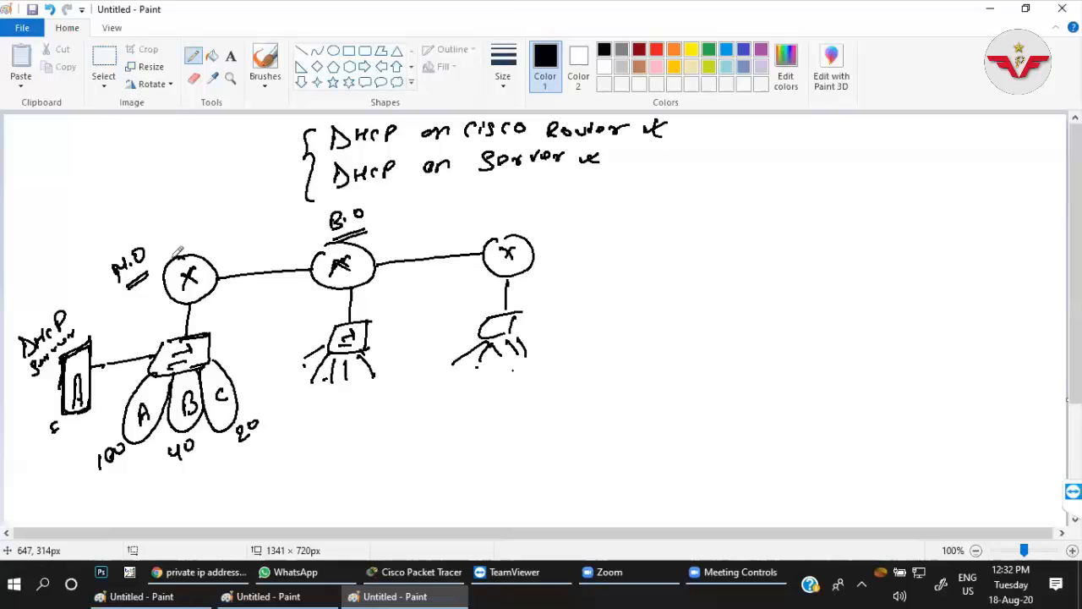
# Thicken the outline of the head-office router and mark a dot where the third router meets its switch line.
pyautogui.moveTo(180, 256); pyautogui.dragTo(174, 258)
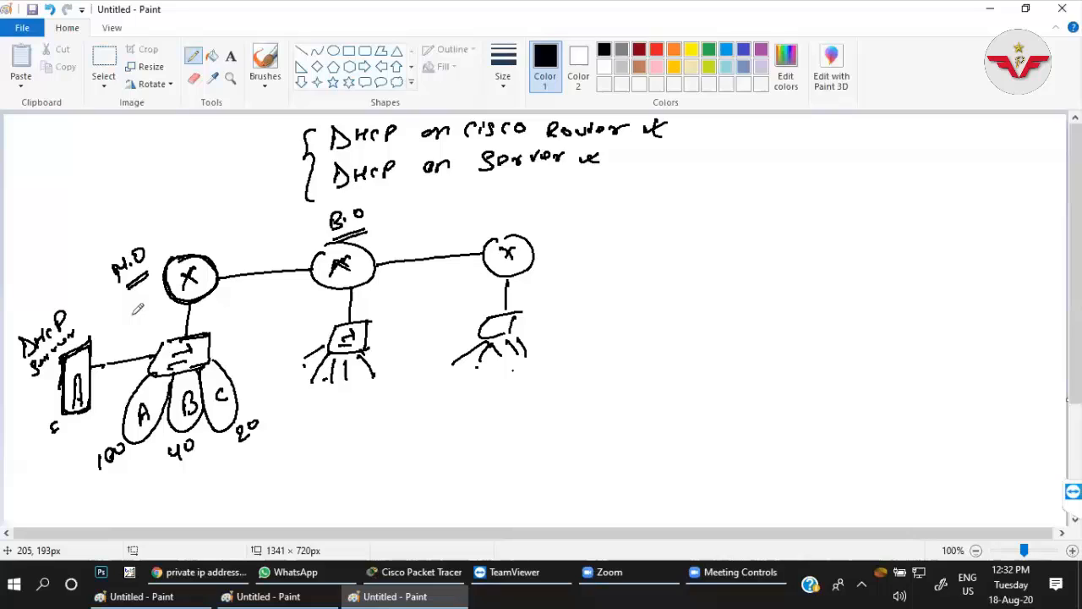
pyautogui.moveTo(507, 276); pyautogui.dragTo(508, 278)
pyautogui.click(732, 582)
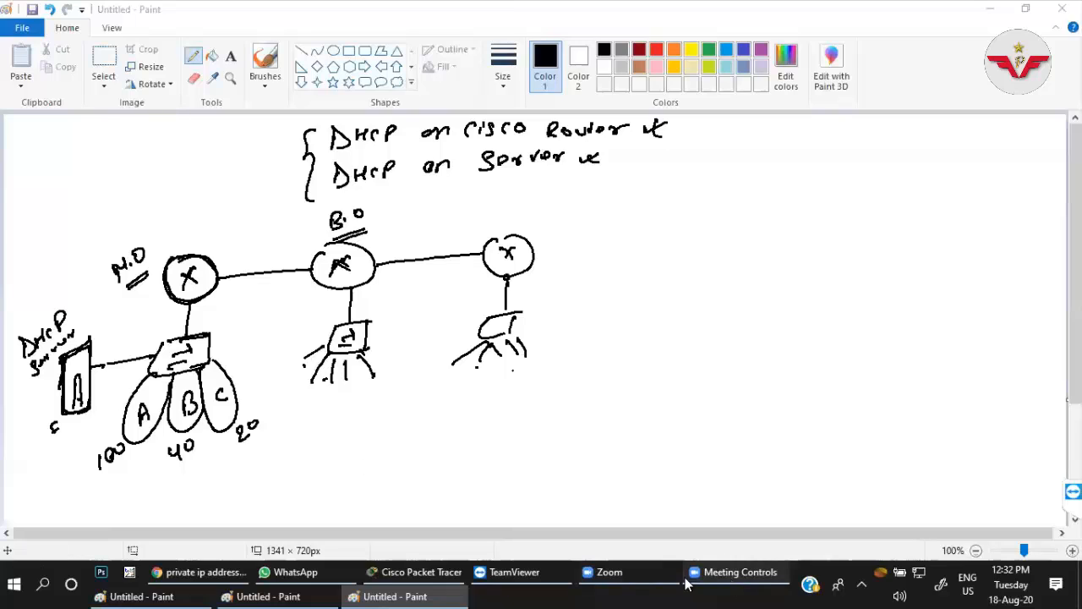
pyautogui.click(630, 579)
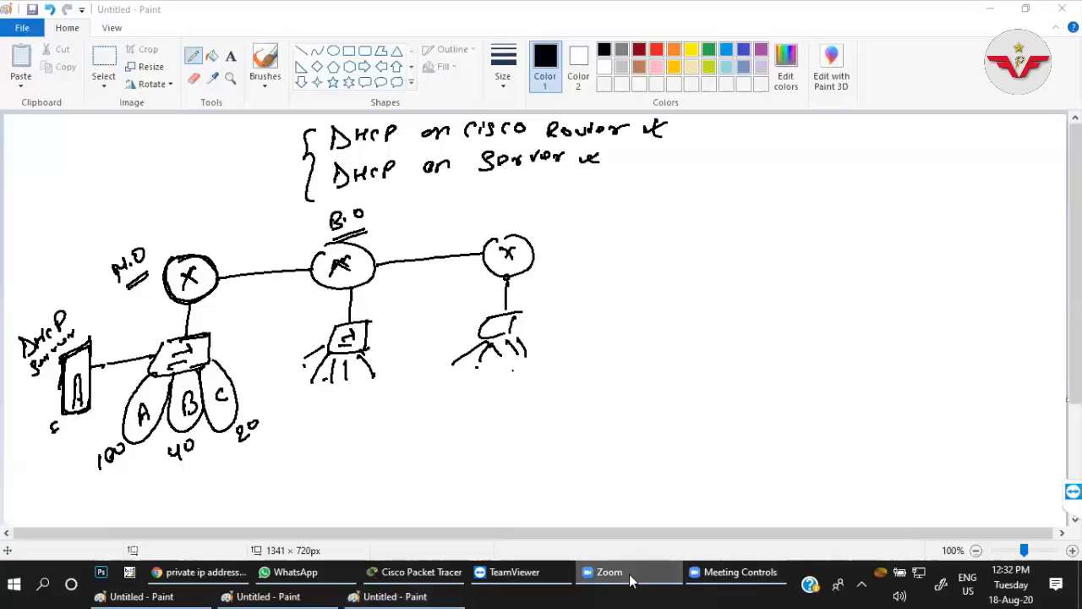
pyautogui.click(734, 581)
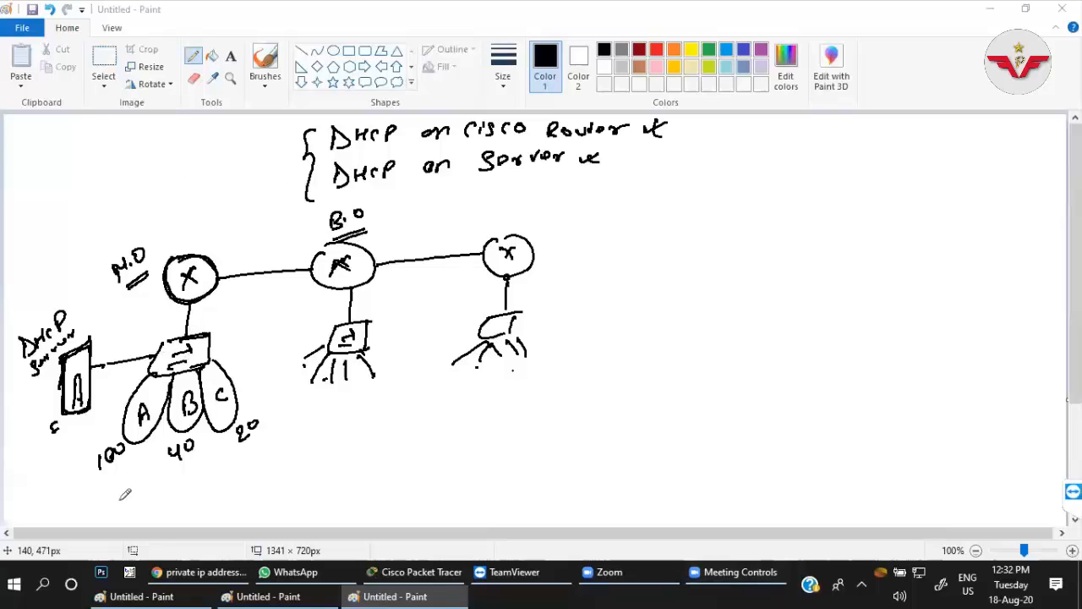
# Write the network address 192.168.0.0/24 by hand below the head-office departments A, B and C.
pyautogui.moveTo(117, 484); pyautogui.dragTo(117, 502)
pyautogui.moveTo(133, 487)
pyautogui.mouseDown()
pyautogui.moveTo(128, 503)
pyautogui.moveTo(169, 497)
pyautogui.mouseUp()
pyautogui.click(155, 499)
pyautogui.moveTo(176, 480); pyautogui.dragTo(178, 492)
pyautogui.click(188, 487)
pyautogui.click(205, 483)
pyautogui.moveTo(197, 476); pyautogui.dragTo(216, 471)
pyautogui.moveTo(228, 459); pyautogui.dragTo(225, 487)
pyautogui.moveTo(232, 471); pyautogui.dragTo(242, 478)
pyautogui.moveTo(245, 466); pyautogui.dragTo(253, 476)
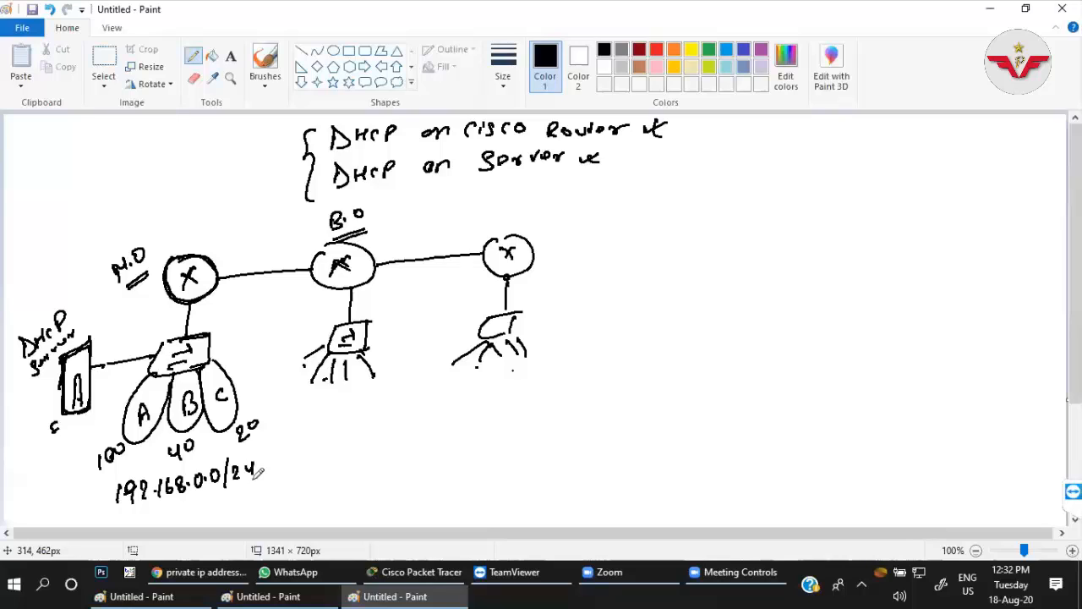
# Label the link between the first two routers 1.0/24 and the link to the third router 2.0.
pyautogui.click(257, 253)
pyautogui.moveTo(247, 246)
pyautogui.mouseDown()
pyautogui.moveTo(251, 257)
pyautogui.moveTo(267, 244)
pyautogui.mouseUp()
pyautogui.moveTo(280, 228); pyautogui.dragTo(276, 254)
pyautogui.moveTo(283, 241); pyautogui.dragTo(298, 246)
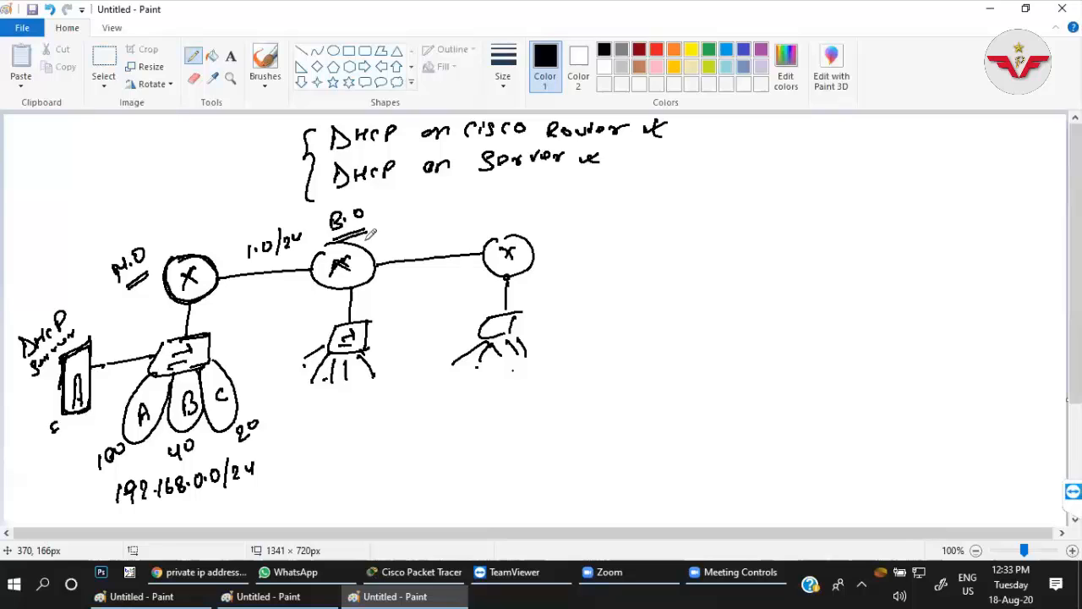
pyautogui.moveTo(406, 230); pyautogui.dragTo(416, 243)
pyautogui.click(421, 241)
pyautogui.moveTo(432, 229); pyautogui.dragTo(434, 230)
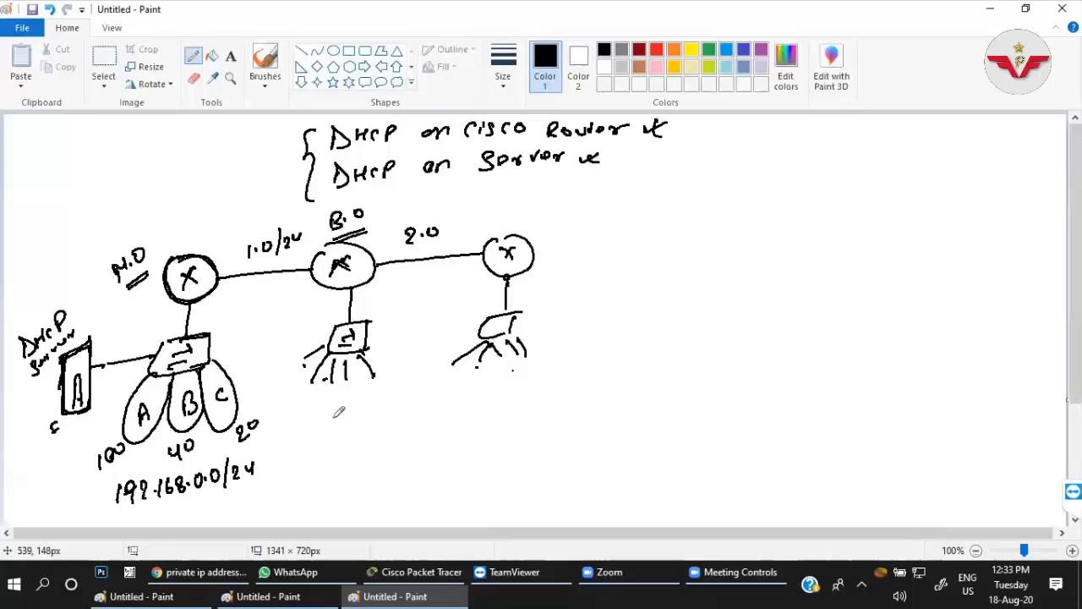
# Write 2.0/24 below the hosts of the B.O switch.
pyautogui.moveTo(325, 404)
pyautogui.mouseDown()
pyautogui.moveTo(335, 418)
pyautogui.moveTo(348, 404)
pyautogui.mouseUp()
pyautogui.click(339, 411)
pyautogui.moveTo(363, 392); pyautogui.dragTo(357, 413)
pyautogui.moveTo(364, 398); pyautogui.dragTo(372, 407)
pyautogui.moveTo(375, 395); pyautogui.dragTo(380, 407)
# Change the label on the link between the second and third routers to 3.0/24.
pyautogui.moveTo(406, 231); pyautogui.dragTo(405, 254)
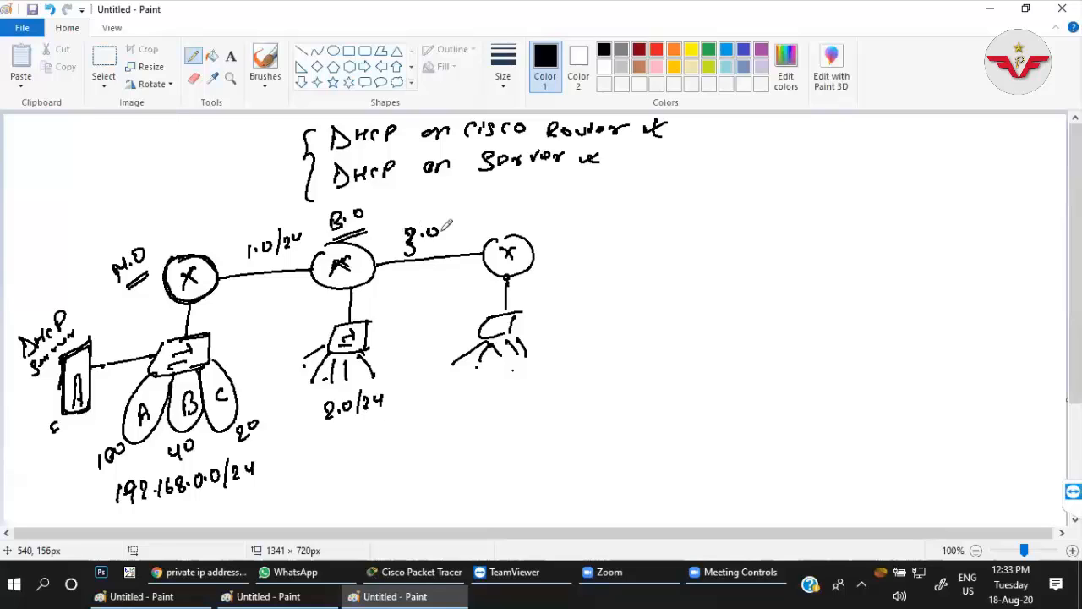
pyautogui.moveTo(448, 218); pyautogui.dragTo(443, 241)
pyautogui.moveTo(452, 220); pyautogui.dragTo(459, 229)
pyautogui.moveTo(461, 219); pyautogui.dragTo(467, 229)
# Write 4.0/24 below the hosts of the third router's switch.
pyautogui.moveTo(490, 384); pyautogui.dragTo(499, 395)
pyautogui.click(504, 393)
pyautogui.moveTo(515, 382); pyautogui.dragTo(531, 395)
pyautogui.moveTo(542, 378); pyautogui.dragTo(551, 391)
pyautogui.moveTo(555, 368); pyautogui.dragTo(561, 387)
# Underline 192.168.0.0/24 and label the three router-to-switch lines Net 1, Net 2 and Net 3.
pyautogui.moveTo(141, 510); pyautogui.dragTo(235, 491)
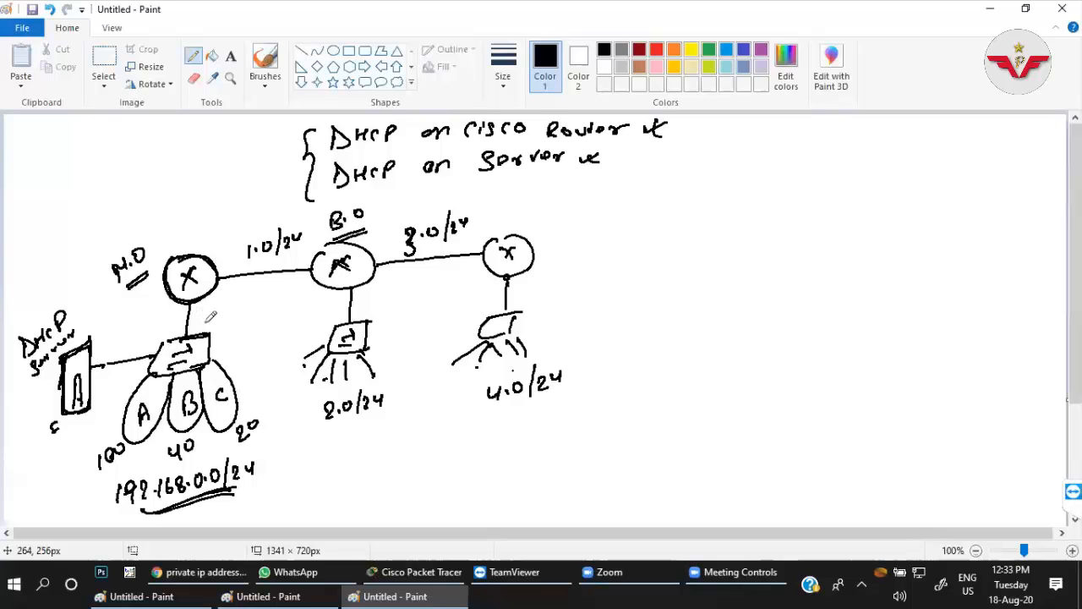
pyautogui.moveTo(200, 321); pyautogui.dragTo(210, 310)
pyautogui.moveTo(217, 312); pyautogui.dragTo(237, 308)
pyautogui.moveTo(243, 303); pyautogui.dragTo(243, 317)
pyautogui.moveTo(360, 311); pyautogui.dragTo(392, 293)
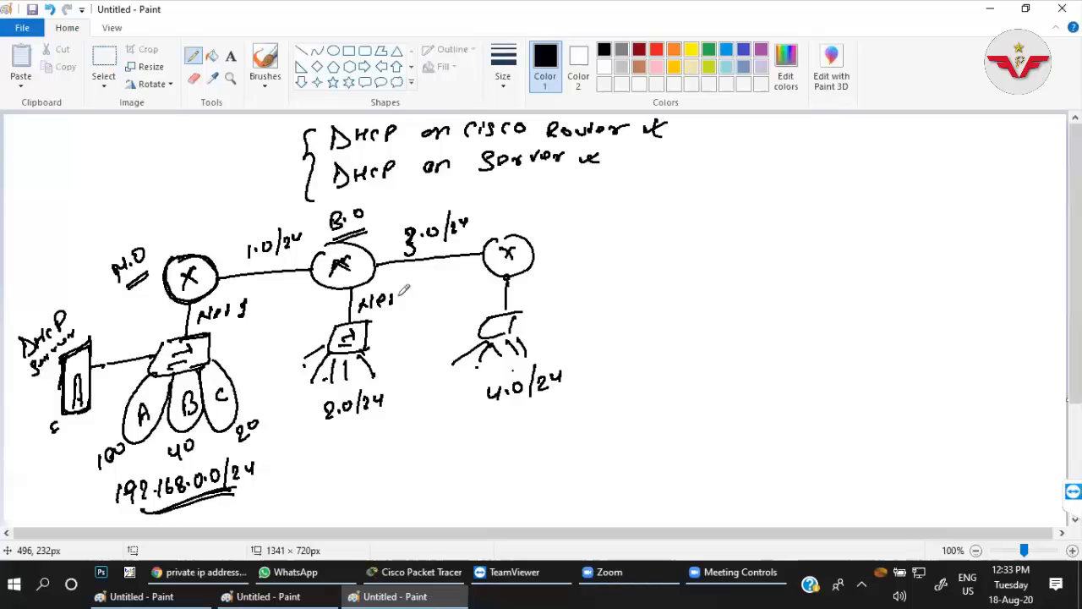
pyautogui.moveTo(515, 293); pyautogui.dragTo(529, 281)
pyautogui.moveTo(531, 288); pyautogui.dragTo(545, 292)
pyautogui.moveTo(554, 276); pyautogui.dragTo(555, 288)
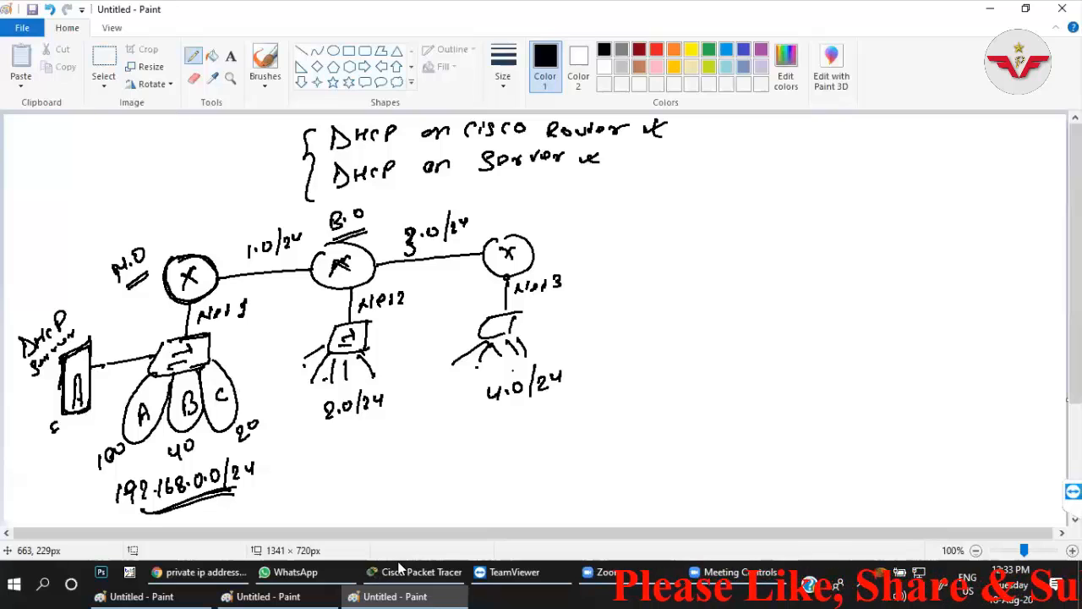
# Write 192.168.0.0/24 in red in the empty area beside the headings and underline it.
pyautogui.moveTo(399, 566)
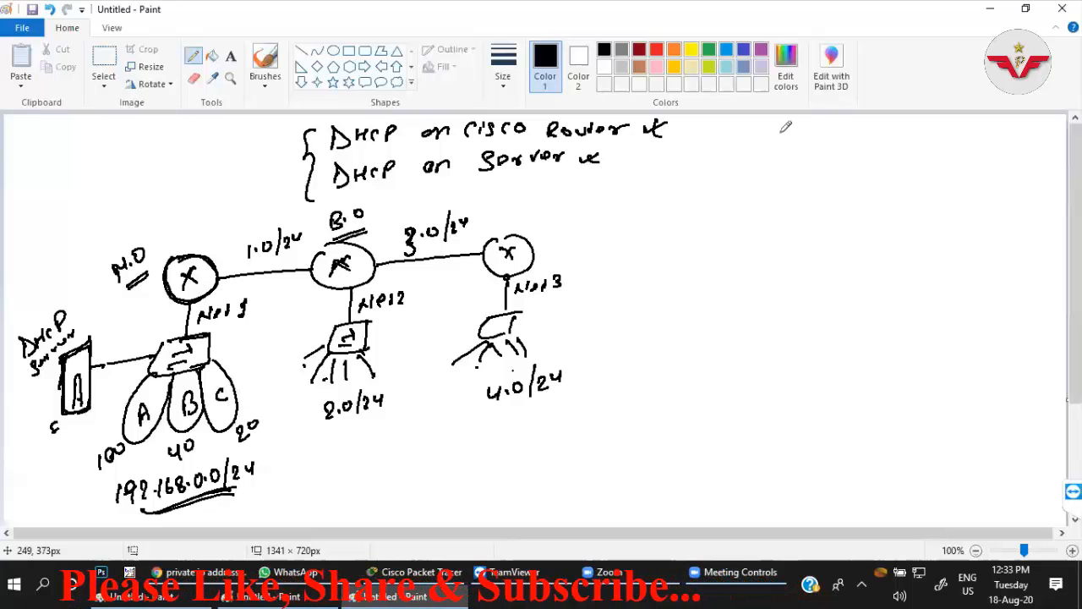
pyautogui.click(657, 50)
pyautogui.moveTo(776, 131); pyautogui.dragTo(775, 151)
pyautogui.moveTo(798, 135)
pyautogui.mouseDown()
pyautogui.moveTo(789, 149)
pyautogui.moveTo(841, 137)
pyautogui.mouseUp()
pyautogui.click(821, 144)
pyautogui.moveTo(861, 127); pyautogui.dragTo(883, 127)
pyautogui.click(872, 133)
pyautogui.moveTo(910, 127); pyautogui.dragTo(922, 142)
pyautogui.moveTo(938, 126); pyautogui.dragTo(947, 135)
pyautogui.moveTo(952, 126); pyautogui.dragTo(961, 137)
pyautogui.click(898, 136)
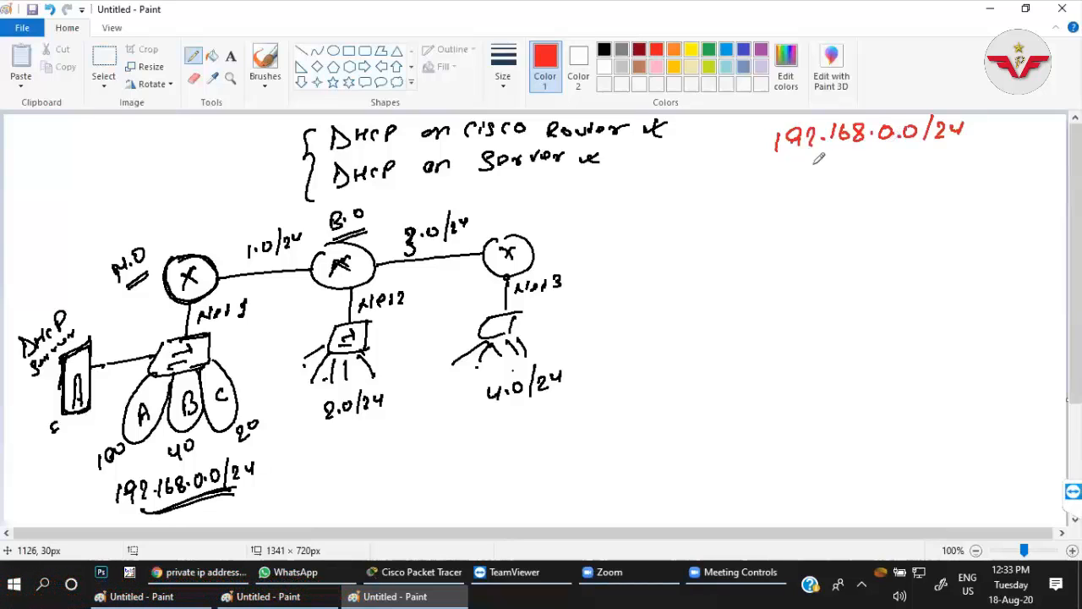
pyautogui.moveTo(812, 165); pyautogui.dragTo(943, 149)
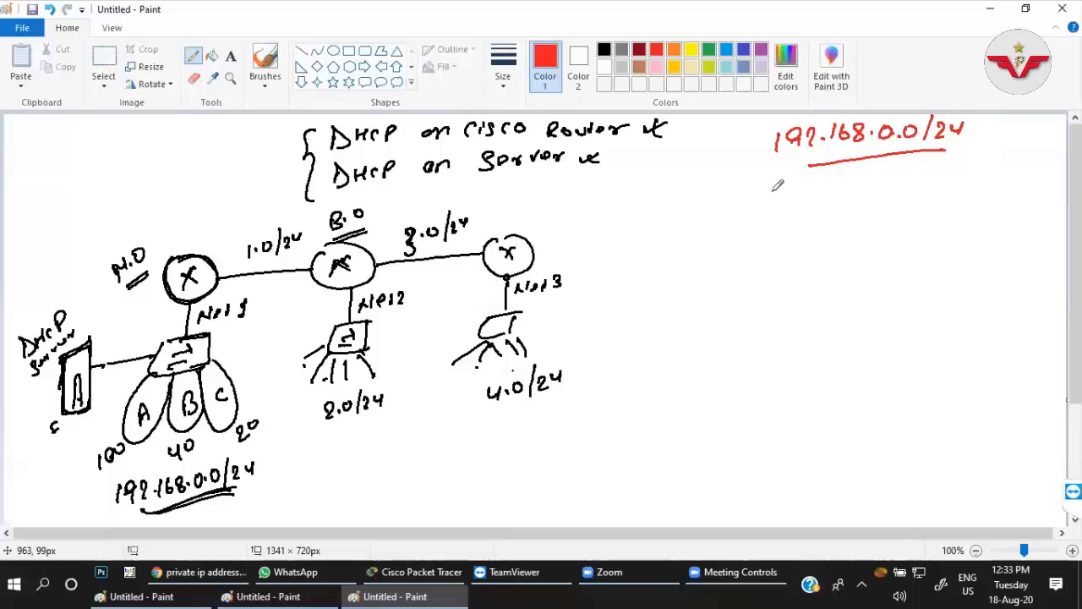
# Write A(100) in red below the underlined network address.
pyautogui.moveTo(769, 201)
pyautogui.mouseDown()
pyautogui.moveTo(787, 201)
pyautogui.moveTo(786, 189)
pyautogui.moveTo(799, 200)
pyautogui.mouseUp()
pyautogui.moveTo(808, 185); pyautogui.dragTo(812, 197)
pyautogui.moveTo(819, 186); pyautogui.dragTo(851, 186)
pyautogui.click(857, 178)
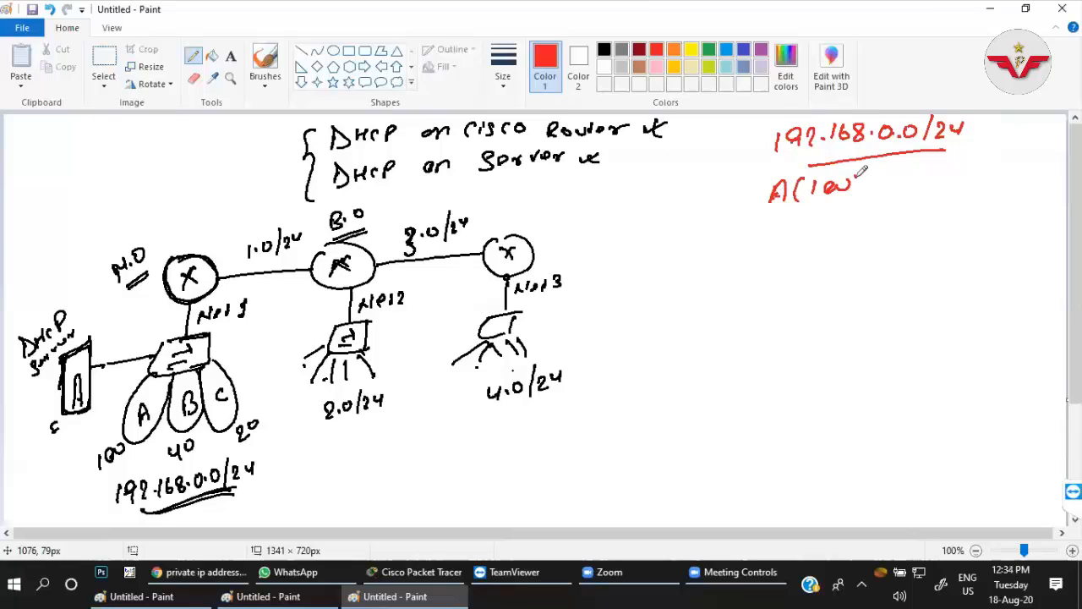
pyautogui.moveTo(858, 174); pyautogui.dragTo(860, 196)
pyautogui.moveTo(846, 180); pyautogui.dragTo(857, 175)
# Write the subnet mask 255.255.255.128 in red below A(100).
pyautogui.click(800, 217)
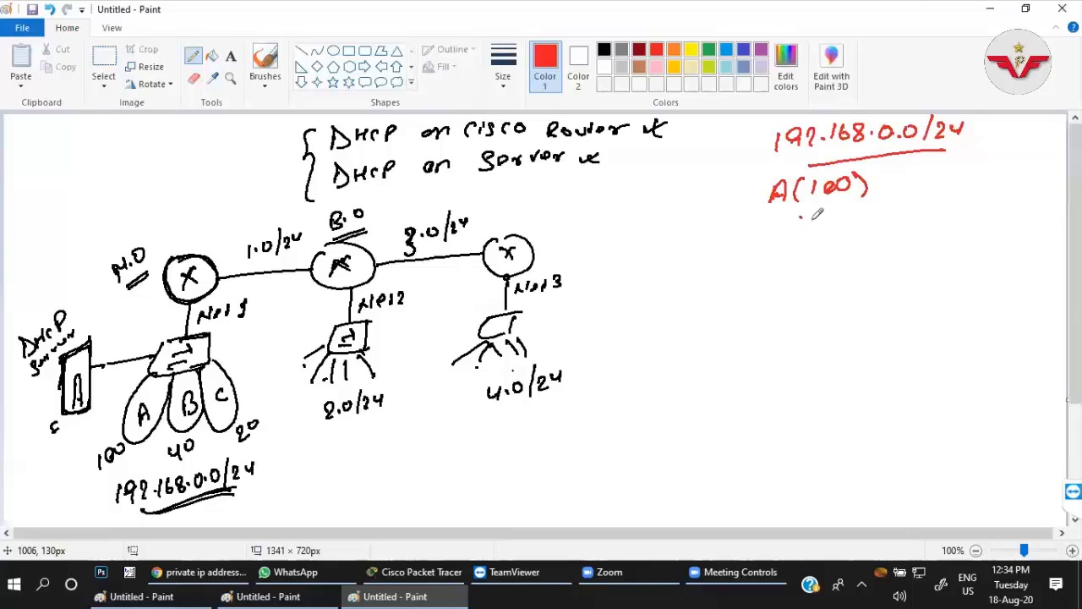
pyautogui.moveTo(795, 215); pyautogui.dragTo(808, 228)
pyautogui.moveTo(820, 212); pyautogui.dragTo(811, 225)
pyautogui.click(844, 215)
pyautogui.moveTo(835, 211)
pyautogui.mouseDown()
pyautogui.moveTo(827, 224)
pyautogui.moveTo(868, 223)
pyautogui.mouseUp()
pyautogui.moveTo(880, 209); pyautogui.dragTo(872, 221)
pyautogui.moveTo(894, 208); pyautogui.dragTo(885, 219)
pyautogui.click(905, 213)
pyautogui.moveTo(917, 210); pyautogui.dragTo(928, 220)
pyautogui.moveTo(941, 205); pyautogui.dragTo(934, 220)
pyautogui.moveTo(955, 204); pyautogui.dragTo(946, 217)
pyautogui.click(963, 210)
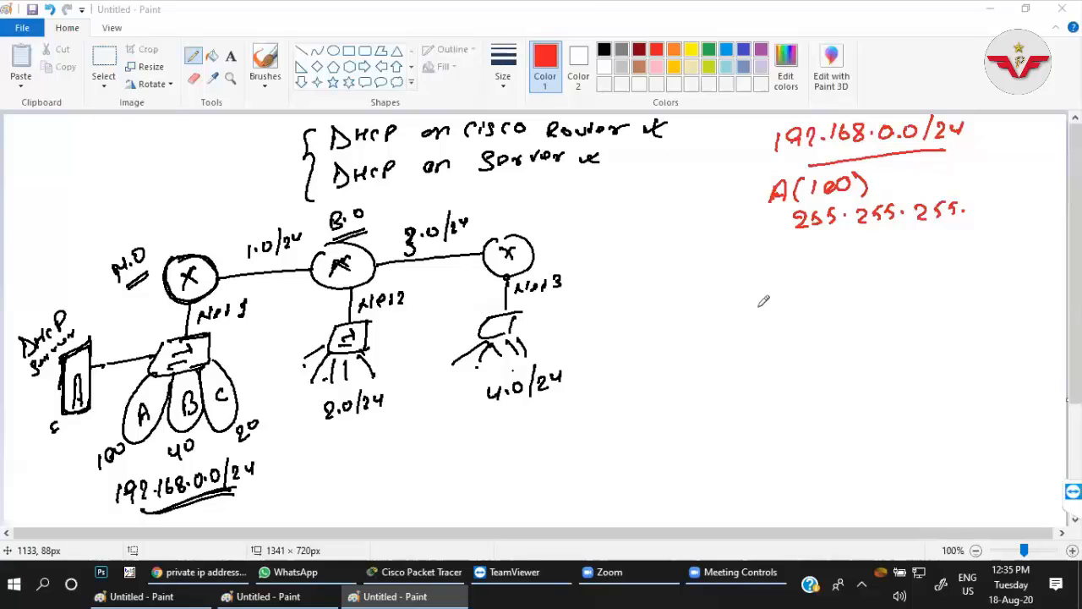
pyautogui.moveTo(978, 199)
pyautogui.mouseDown()
pyautogui.moveTo(977, 212)
pyautogui.moveTo(1023, 197)
pyautogui.moveTo(1014, 206)
pyautogui.mouseUp()
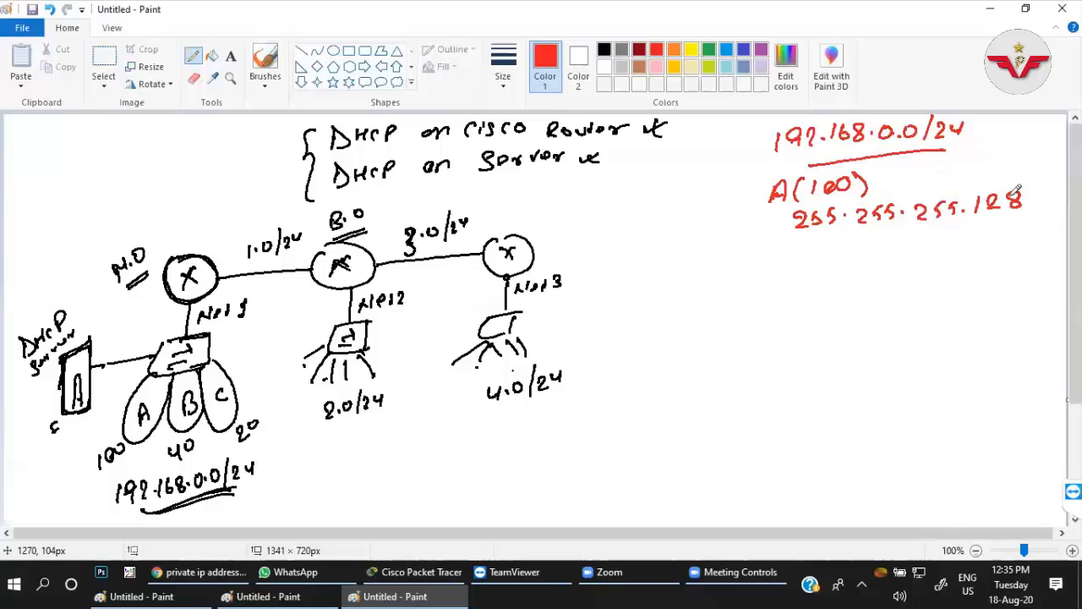
# Write the network range note N.R → 0-127 in red below A's subnet mask.
pyautogui.moveTo(801, 256)
pyautogui.mouseDown()
pyautogui.moveTo(805, 242)
pyautogui.moveTo(910, 235)
pyautogui.mouseUp()
pyautogui.click(814, 248)
pyautogui.moveTo(927, 241); pyautogui.dragTo(950, 246)
pyautogui.moveTo(955, 234); pyautogui.dragTo(966, 246)
pyautogui.moveTo(971, 232); pyautogui.dragTo(980, 233)
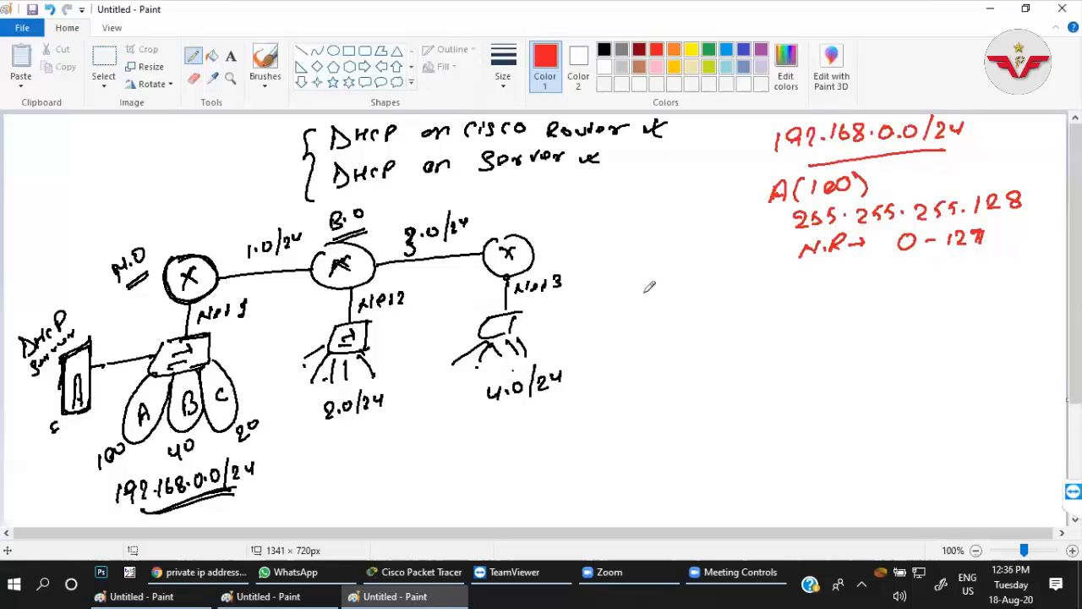
# Write B (40) in green below the notes for department A.
pyautogui.click(709, 50)
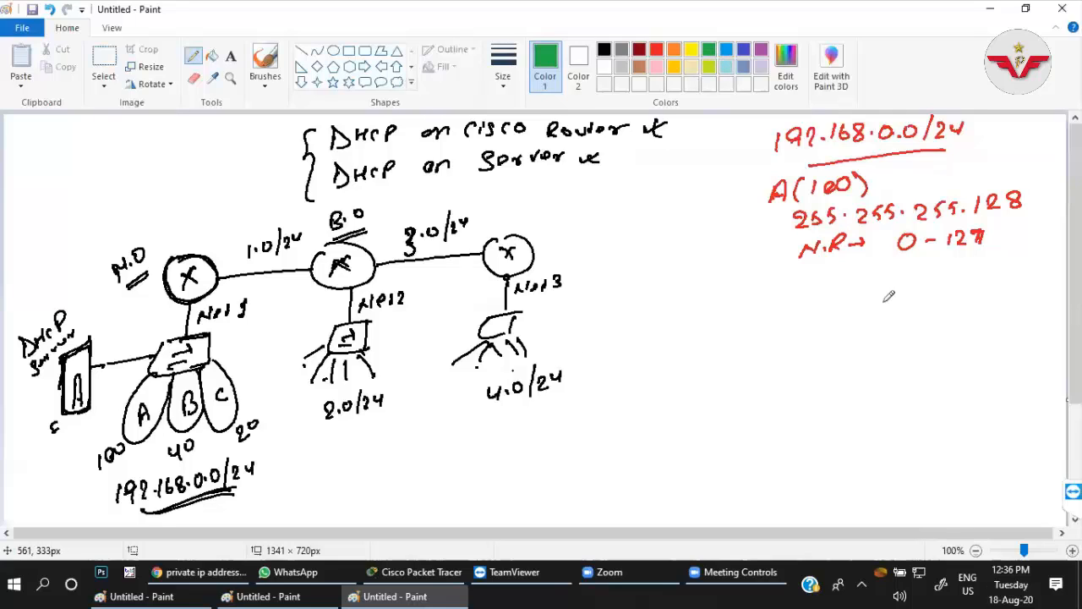
pyautogui.moveTo(792, 303); pyautogui.dragTo(791, 314)
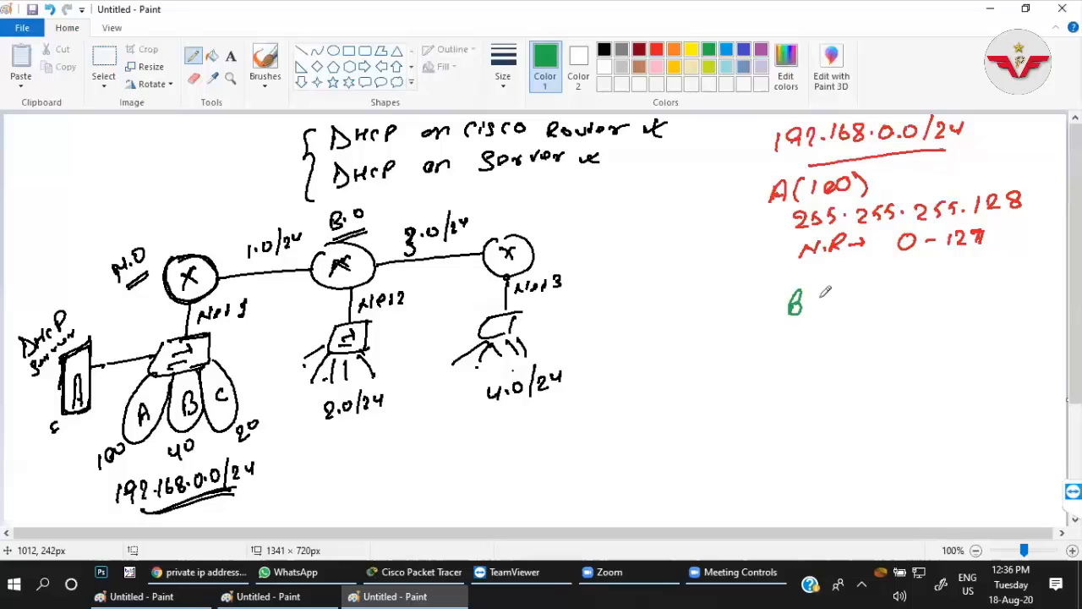
pyautogui.moveTo(830, 282)
pyautogui.mouseDown()
pyautogui.moveTo(826, 313)
pyautogui.moveTo(856, 297)
pyautogui.mouseUp()
pyautogui.moveTo(866, 287)
pyautogui.mouseDown()
pyautogui.moveTo(867, 301)
pyautogui.moveTo(883, 298)
pyautogui.mouseUp()
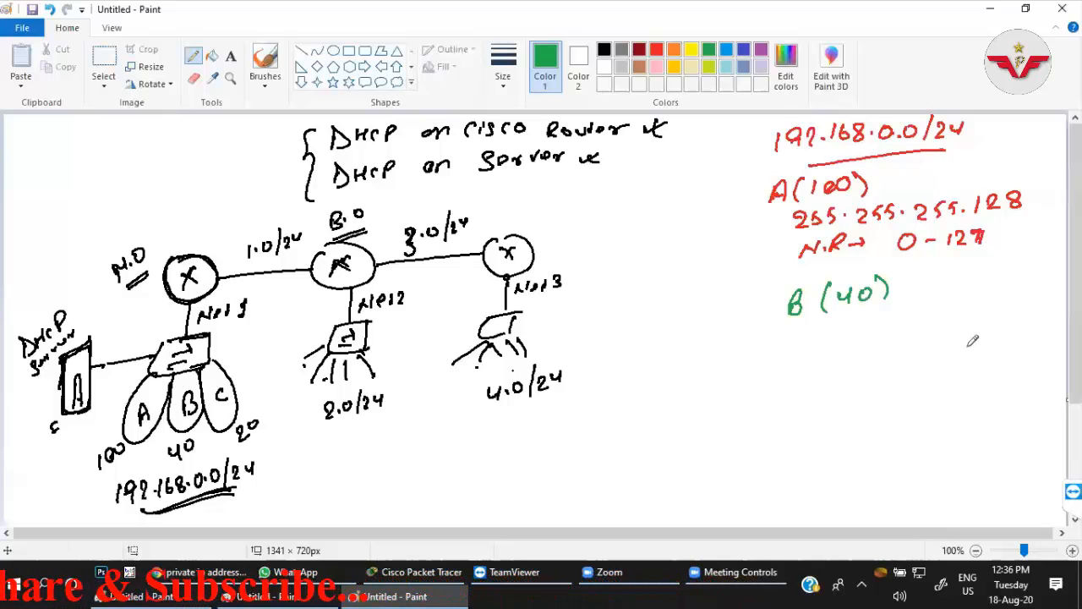
# Write B's subnet mask 255.255.255.192 and range 128-191 in green below B (40).
pyautogui.moveTo(807, 329); pyautogui.dragTo(847, 340)
pyautogui.click(857, 337)
pyautogui.moveTo(862, 328); pyautogui.dragTo(886, 336)
pyautogui.moveTo(892, 321)
pyautogui.mouseDown()
pyautogui.moveTo(901, 335)
pyautogui.moveTo(973, 331)
pyautogui.mouseUp()
pyautogui.click(910, 330)
pyautogui.click(964, 328)
pyautogui.moveTo(994, 320)
pyautogui.mouseDown()
pyautogui.moveTo(989, 333)
pyautogui.moveTo(1025, 327)
pyautogui.moveTo(986, 329)
pyautogui.mouseUp()
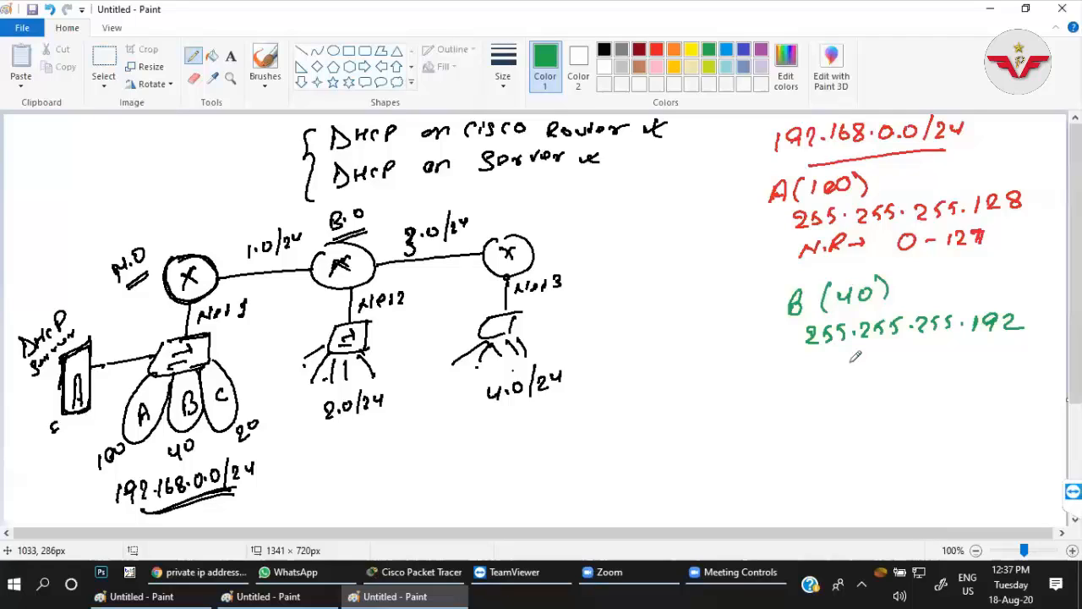
pyautogui.moveTo(840, 358); pyautogui.dragTo(839, 372)
pyautogui.moveTo(849, 357)
pyautogui.mouseDown()
pyautogui.moveTo(866, 372)
pyautogui.moveTo(902, 357)
pyautogui.moveTo(914, 371)
pyautogui.moveTo(934, 351)
pyautogui.moveTo(949, 364)
pyautogui.mouseUp()
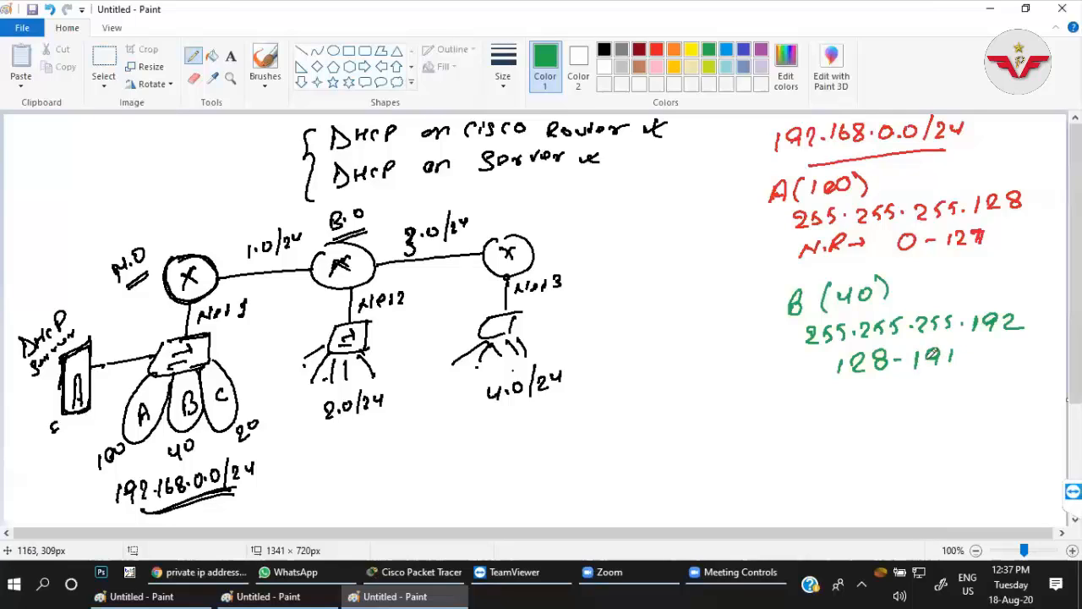
# Write C (20) in indigo below the notes for department B.
pyautogui.click(744, 50)
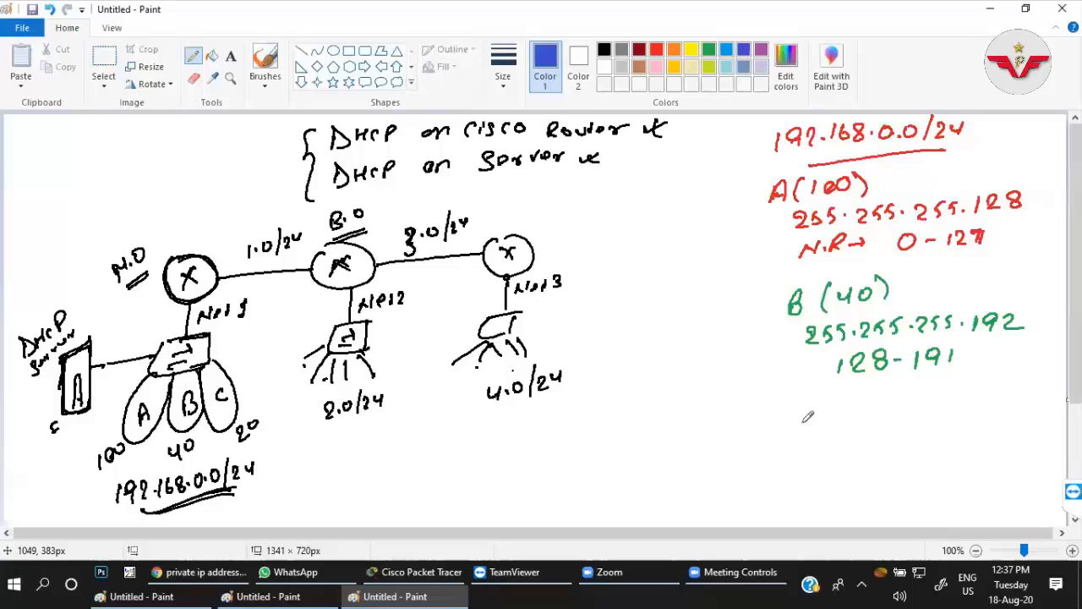
pyautogui.moveTo(814, 420); pyautogui.dragTo(813, 431)
pyautogui.moveTo(839, 408)
pyautogui.mouseDown()
pyautogui.moveTo(840, 432)
pyautogui.moveTo(862, 428)
pyautogui.mouseUp()
pyautogui.moveTo(872, 410); pyautogui.dragTo(871, 412)
pyautogui.moveTo(881, 404); pyautogui.dragTo(884, 423)
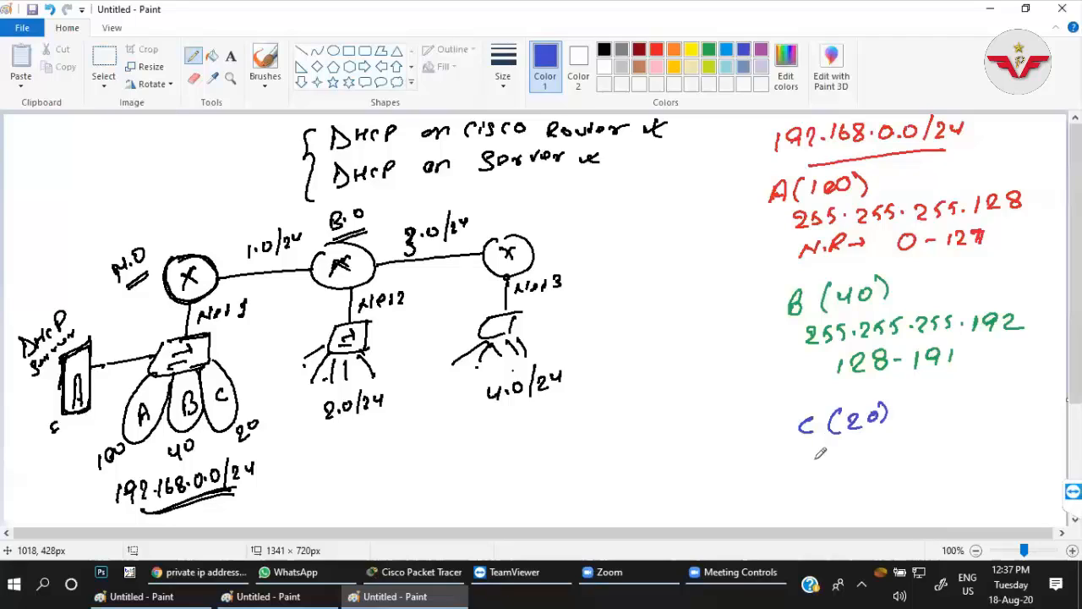
# Write the subnet mask 255.255.255.224 in indigo below C (20).
pyautogui.moveTo(818, 454)
pyautogui.mouseDown()
pyautogui.moveTo(862, 443)
pyautogui.moveTo(863, 457)
pyautogui.mouseUp()
pyautogui.moveTo(869, 443)
pyautogui.mouseDown()
pyautogui.moveTo(868, 456)
pyautogui.moveTo(879, 453)
pyautogui.mouseUp()
pyautogui.click(896, 446)
pyautogui.moveTo(908, 438)
pyautogui.mouseDown()
pyautogui.moveTo(917, 449)
pyautogui.moveTo(980, 446)
pyautogui.mouseUp()
pyautogui.click(958, 447)
pyautogui.moveTo(987, 431); pyautogui.dragTo(1014, 448)
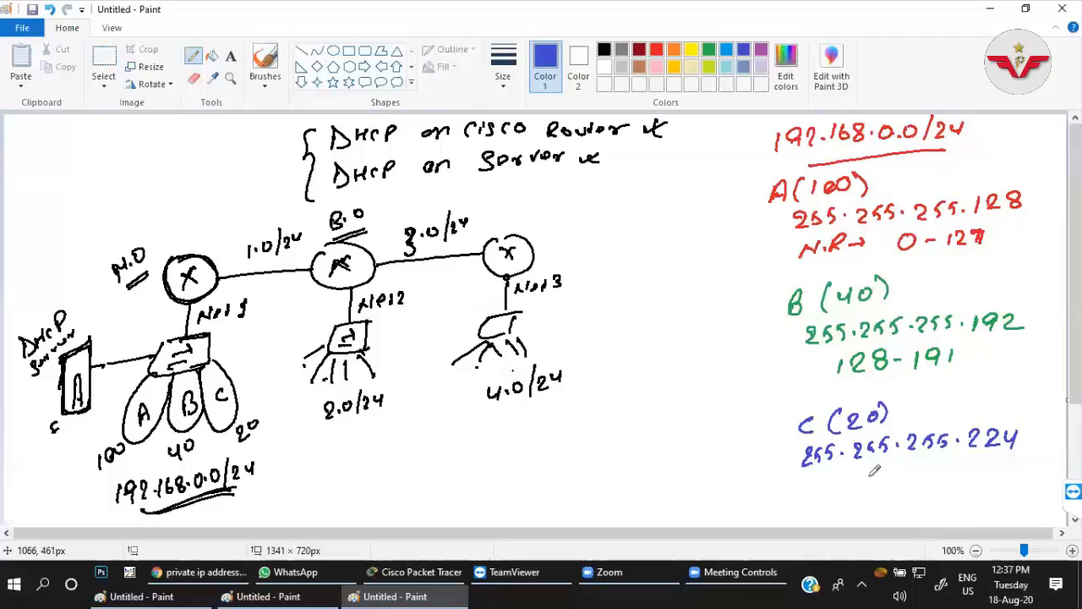
# Write the range 192-223 in indigo below C's subnet mask.
pyautogui.moveTo(849, 473); pyautogui.dragTo(847, 490)
pyautogui.moveTo(868, 475)
pyautogui.mouseDown()
pyautogui.moveTo(862, 490)
pyautogui.moveTo(886, 486)
pyautogui.mouseUp()
pyautogui.moveTo(895, 478); pyautogui.dragTo(903, 477)
pyautogui.moveTo(928, 471); pyautogui.dragTo(928, 485)
pyautogui.moveTo(932, 473); pyautogui.dragTo(943, 485)
pyautogui.moveTo(948, 472); pyautogui.dragTo(950, 486)
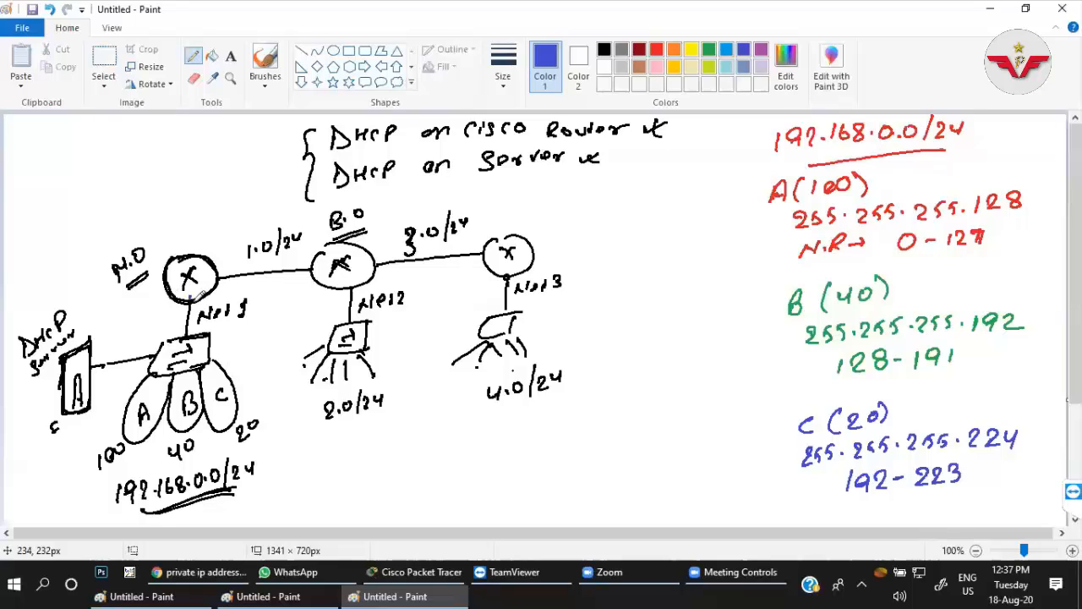
# Mark the head-office router's switch-side interface with a dot and write an underlined heading Server beside the third router.
pyautogui.click(191, 297)
pyautogui.moveTo(607, 285); pyautogui.dragTo(674, 267)
pyautogui.moveTo(626, 304); pyautogui.dragTo(666, 289)
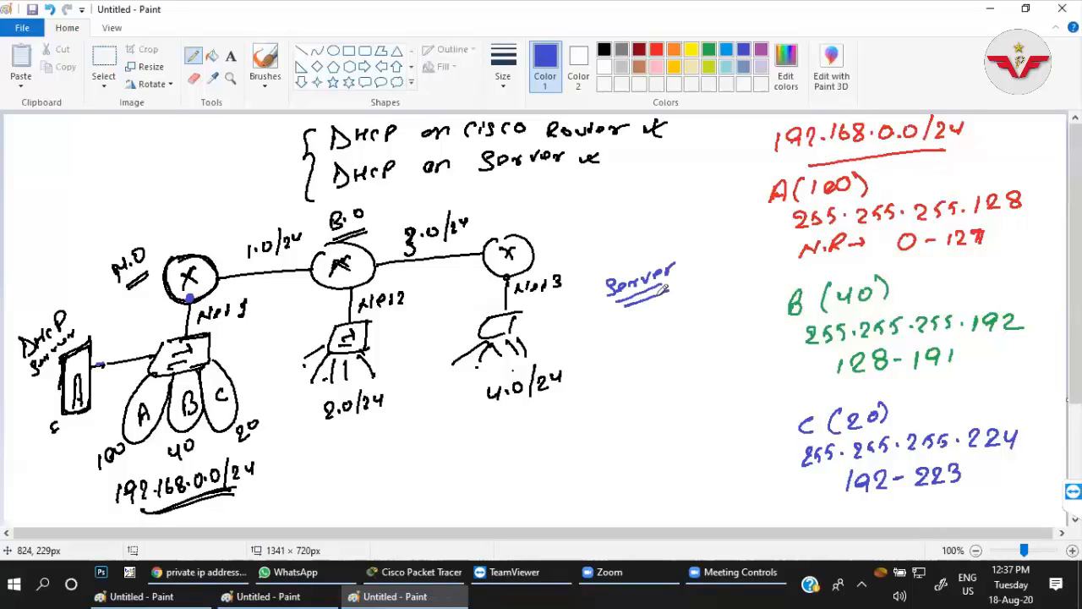
# Write the subnet mask 255.255.255.252 below the Server heading.
pyautogui.moveTo(583, 331); pyautogui.dragTo(592, 346)
pyautogui.moveTo(598, 329); pyautogui.dragTo(597, 344)
pyautogui.moveTo(612, 328)
pyautogui.mouseDown()
pyautogui.moveTo(610, 342)
pyautogui.moveTo(640, 336)
pyautogui.mouseUp()
pyautogui.click(627, 336)
pyautogui.moveTo(648, 325); pyautogui.dragTo(646, 335)
pyautogui.moveTo(660, 323); pyautogui.dragTo(659, 334)
pyautogui.click(673, 326)
pyautogui.moveTo(682, 318); pyautogui.dragTo(708, 326)
pyautogui.moveTo(715, 311); pyautogui.dragTo(727, 321)
pyautogui.click(722, 316)
pyautogui.moveTo(729, 306); pyautogui.dragTo(754, 314)
pyautogui.moveTo(756, 301); pyautogui.dragTo(766, 313)
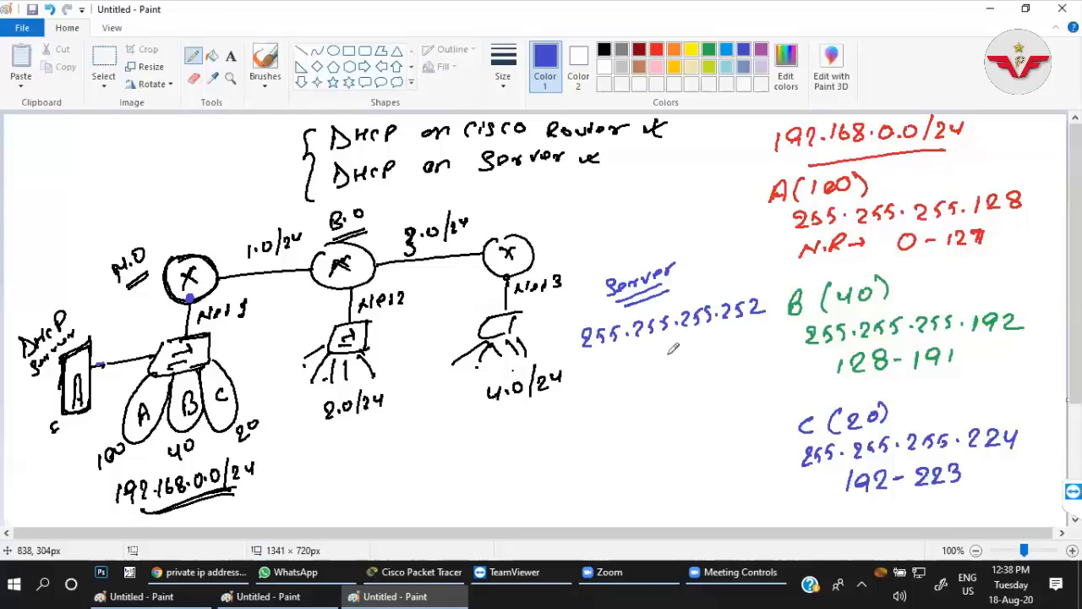
# Write the range 224-227 below the server's subnet mask and underline both of its numbers.
pyautogui.click(610, 365)
pyautogui.moveTo(607, 364); pyautogui.dragTo(625, 383)
pyautogui.moveTo(628, 362); pyautogui.dragTo(644, 378)
pyautogui.moveTo(647, 358)
pyautogui.mouseDown()
pyautogui.moveTo(659, 356)
pyautogui.moveTo(661, 380)
pyautogui.mouseUp()
pyautogui.moveTo(675, 360); pyautogui.dragTo(681, 360)
pyautogui.moveTo(685, 350)
pyautogui.mouseDown()
pyautogui.moveTo(698, 363)
pyautogui.moveTo(715, 358)
pyautogui.mouseUp()
pyautogui.moveTo(720, 342); pyautogui.dragTo(732, 353)
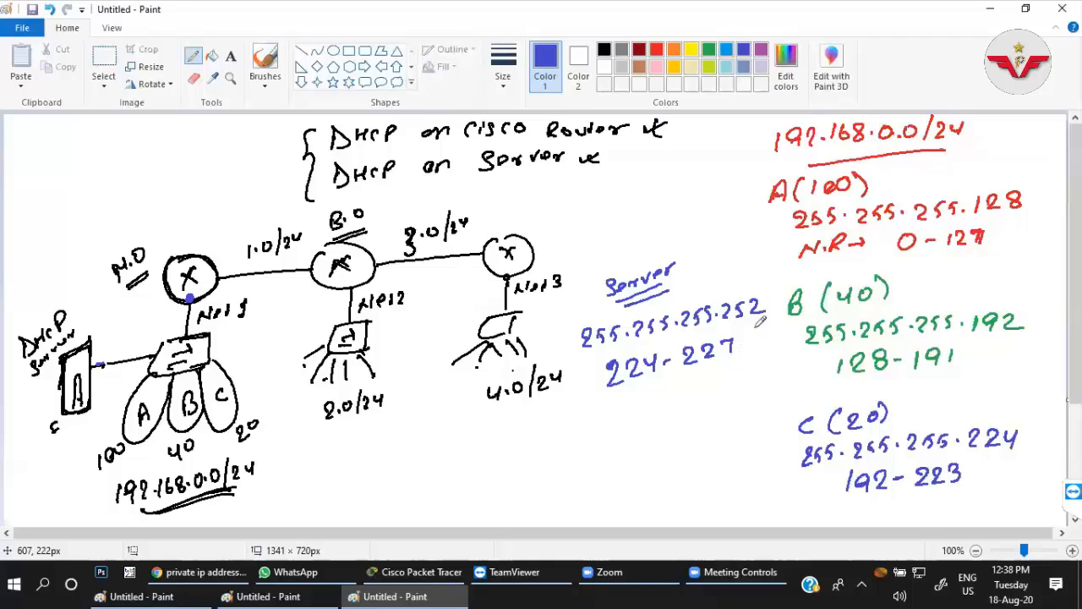
pyautogui.moveTo(638, 384); pyautogui.dragTo(731, 363)
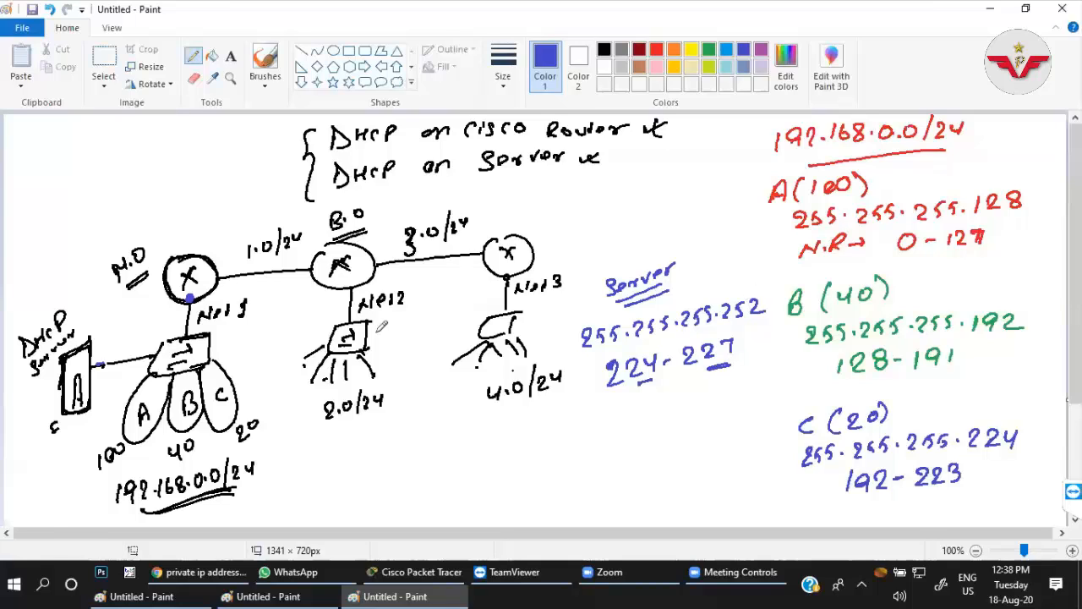
# Switch to Cisco Packet Tracer and place three ISR4331 routers in a row across the workspace.
pyautogui.click(421, 573)
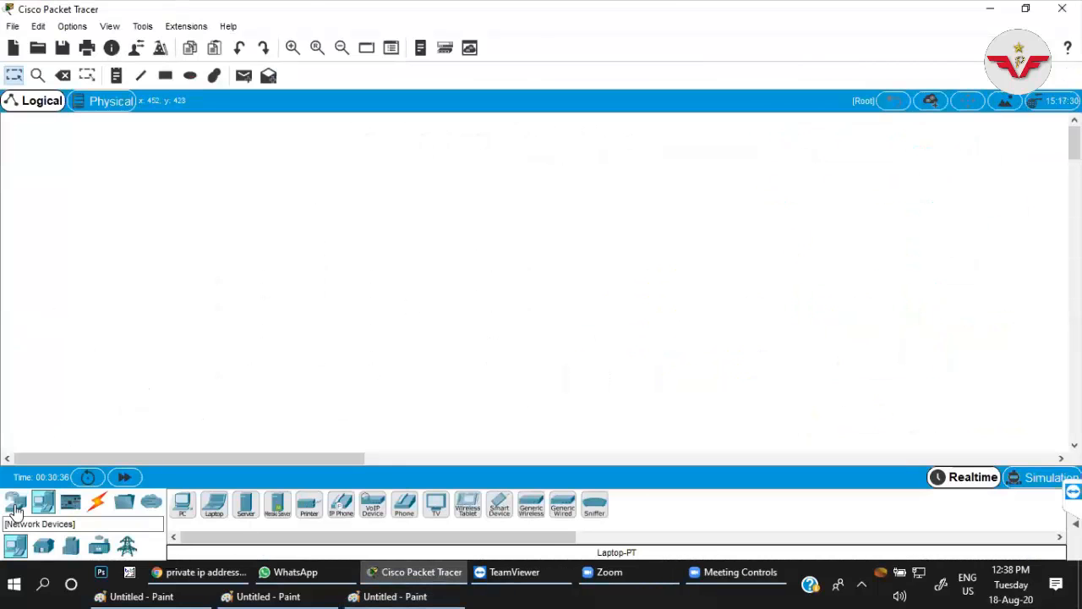
pyautogui.click(15, 504)
pyautogui.click(183, 507)
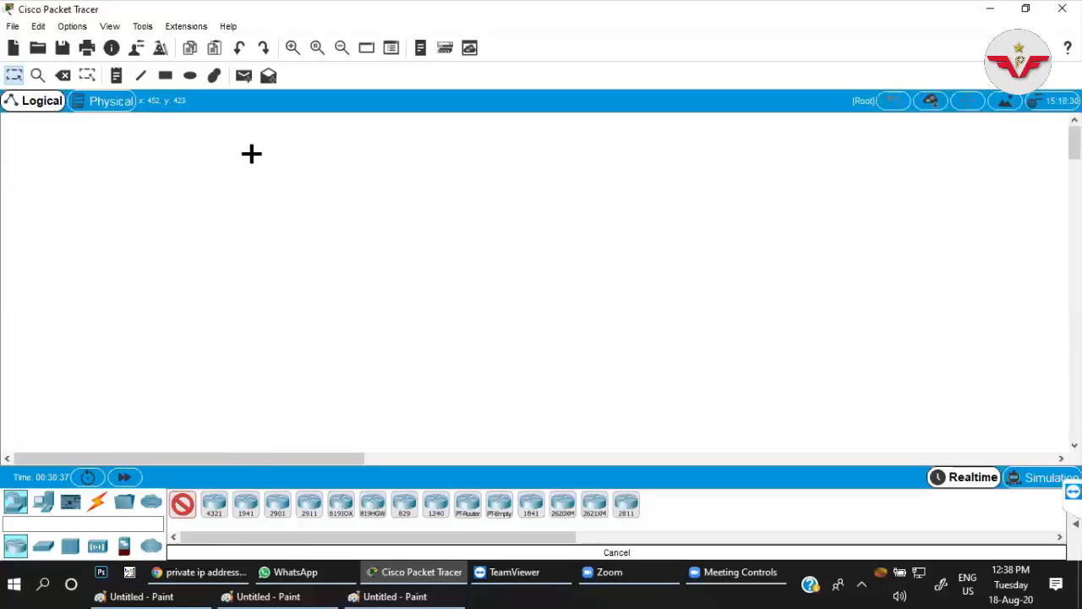
pyautogui.click(201, 201)
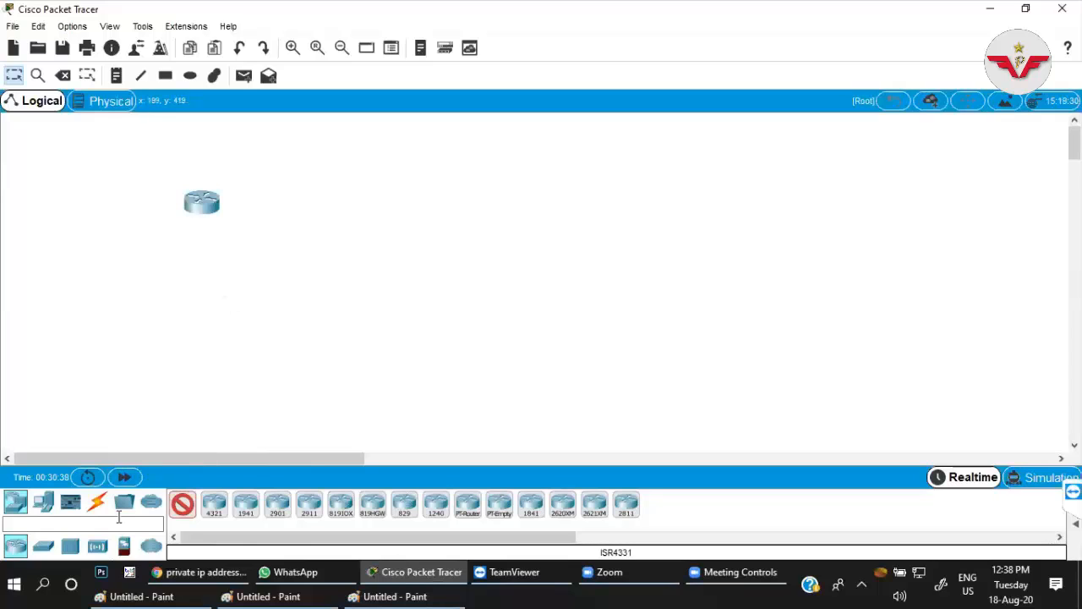
pyautogui.click(446, 197)
pyautogui.click(704, 195)
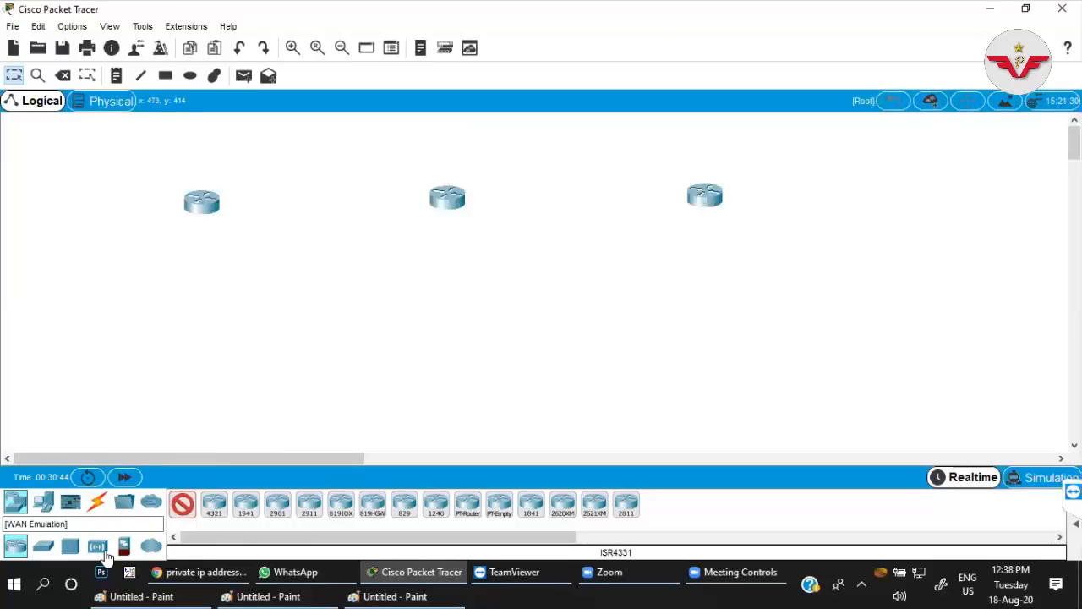
pyautogui.click(182, 504)
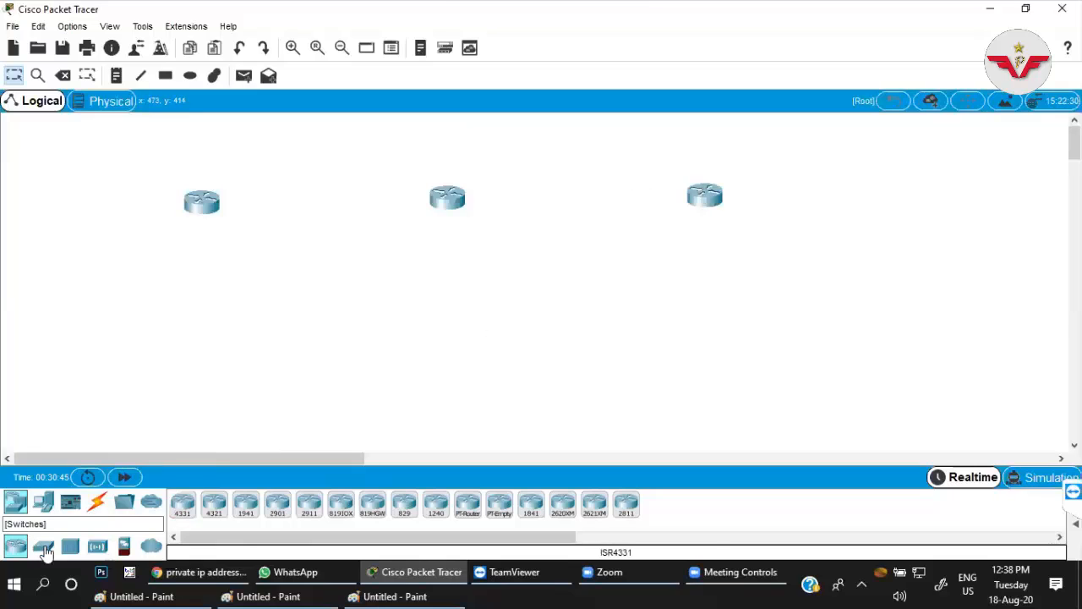
# Place three 2960-24TT switches, one below each router.
pyautogui.click(43, 546)
pyautogui.keyDown('ctrl'); pyautogui.click(184, 505); pyautogui.keyUp('ctrl')
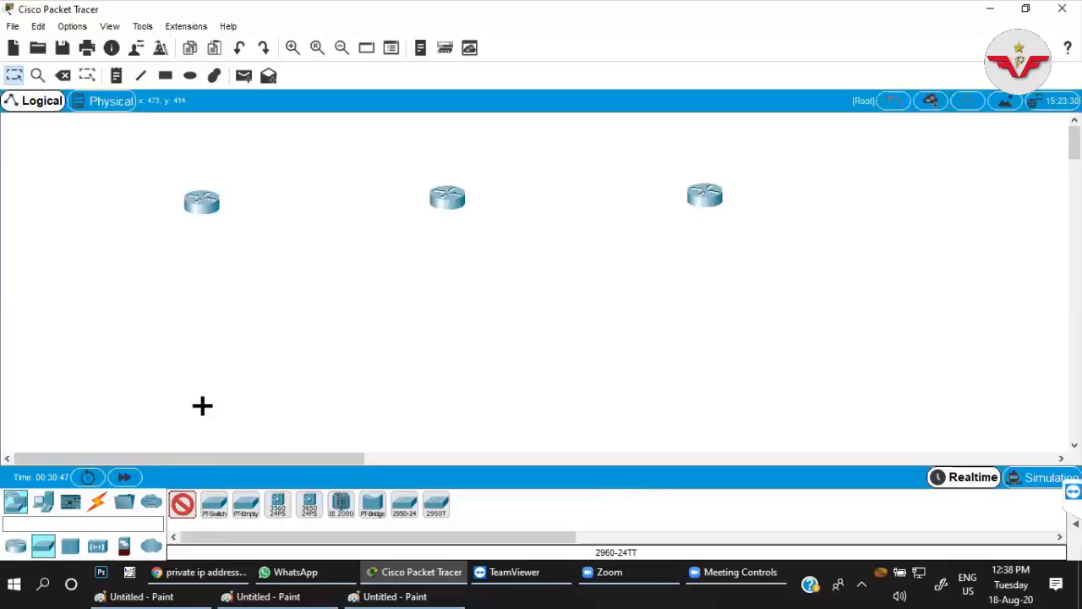
pyautogui.click(201, 306)
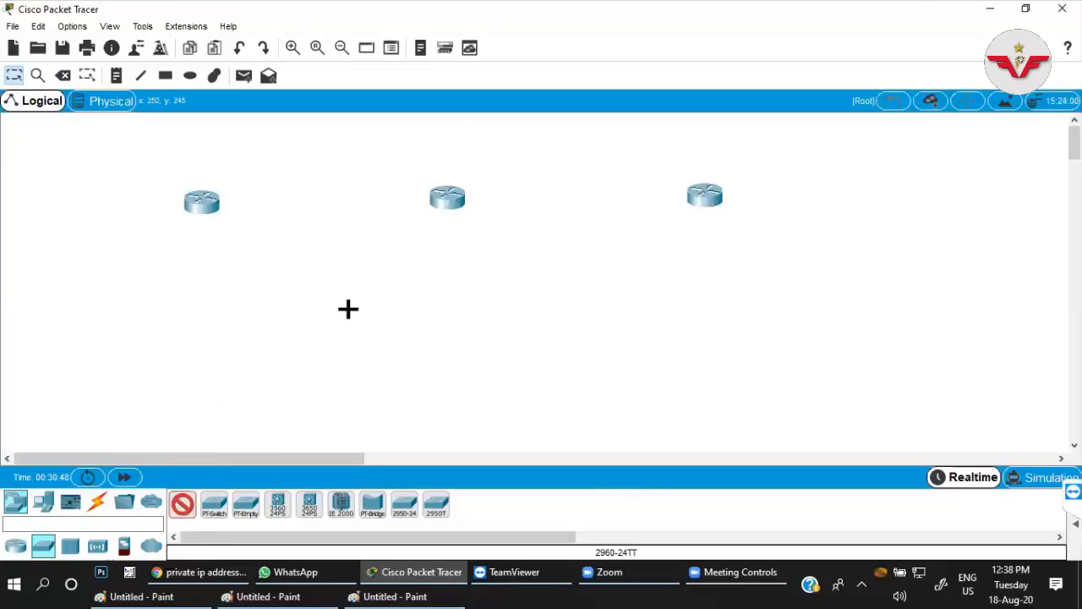
pyautogui.click(447, 293)
pyautogui.click(706, 275)
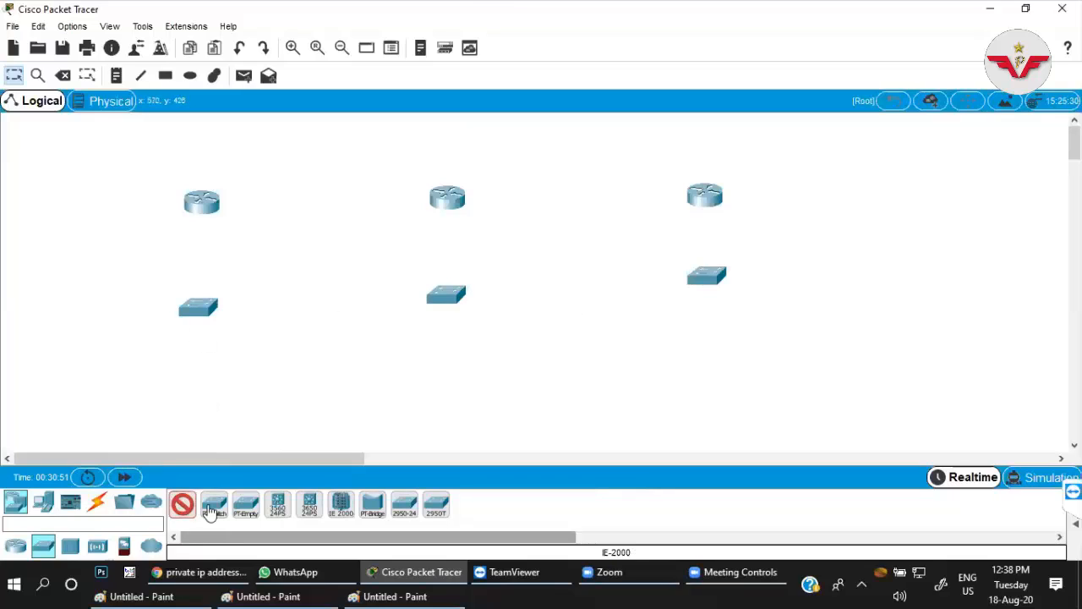
# Place a Server-PT to the left of the first switch.
pyautogui.click(183, 504)
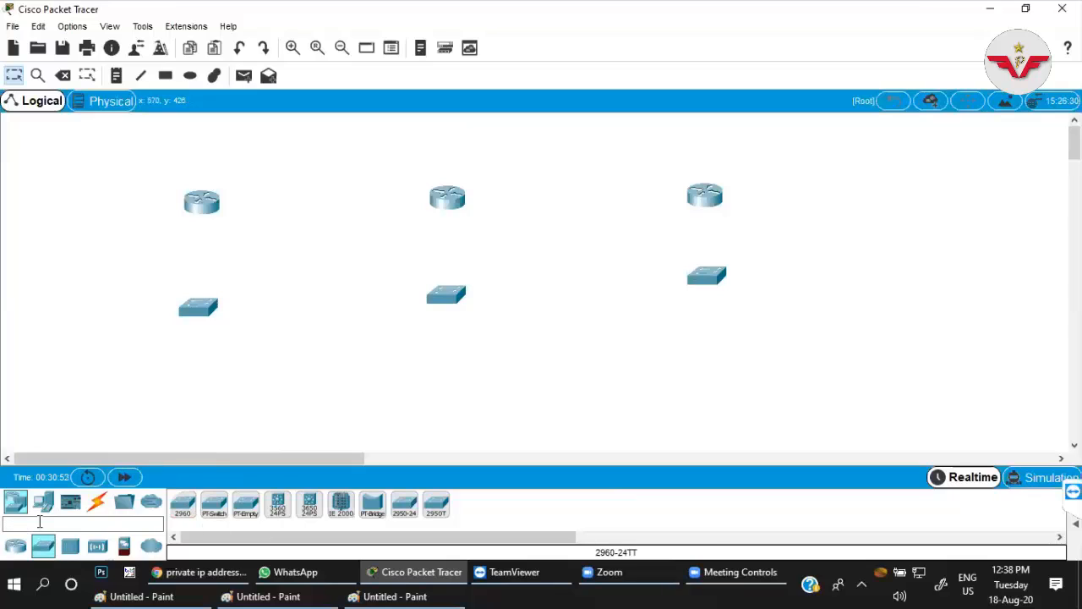
pyautogui.click(43, 501)
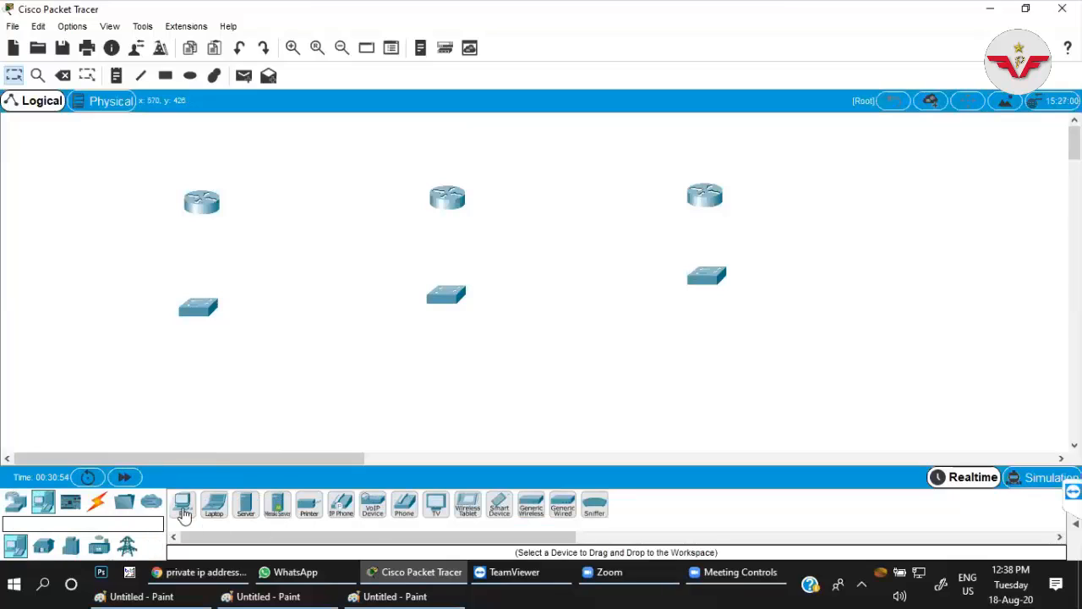
pyautogui.click(245, 508)
pyautogui.click(46, 314)
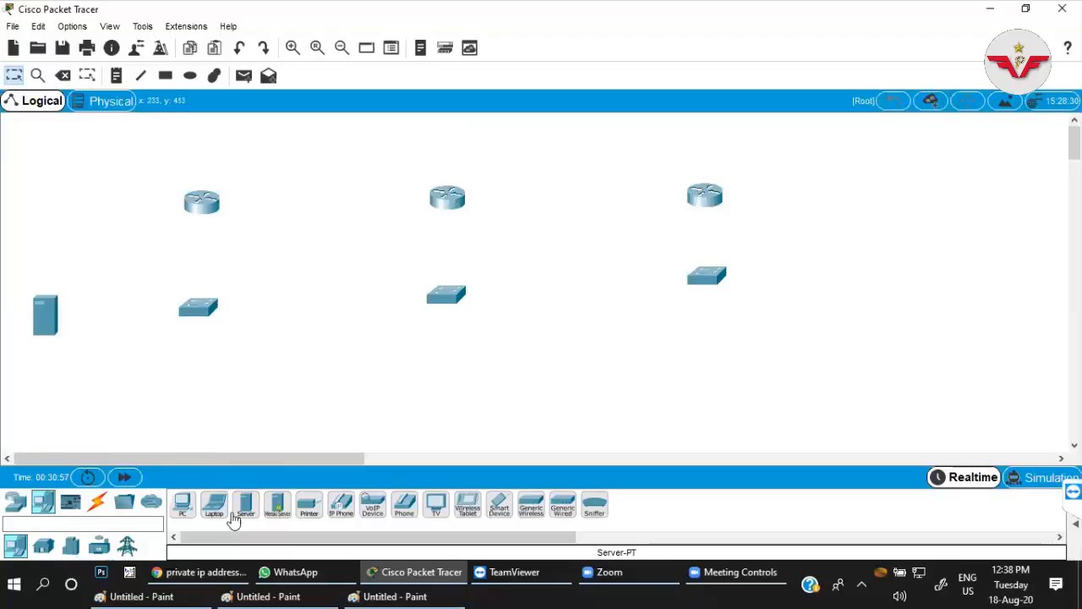
# Place six PCs in three pairs in a row below the first switch.
pyautogui.click(183, 507)
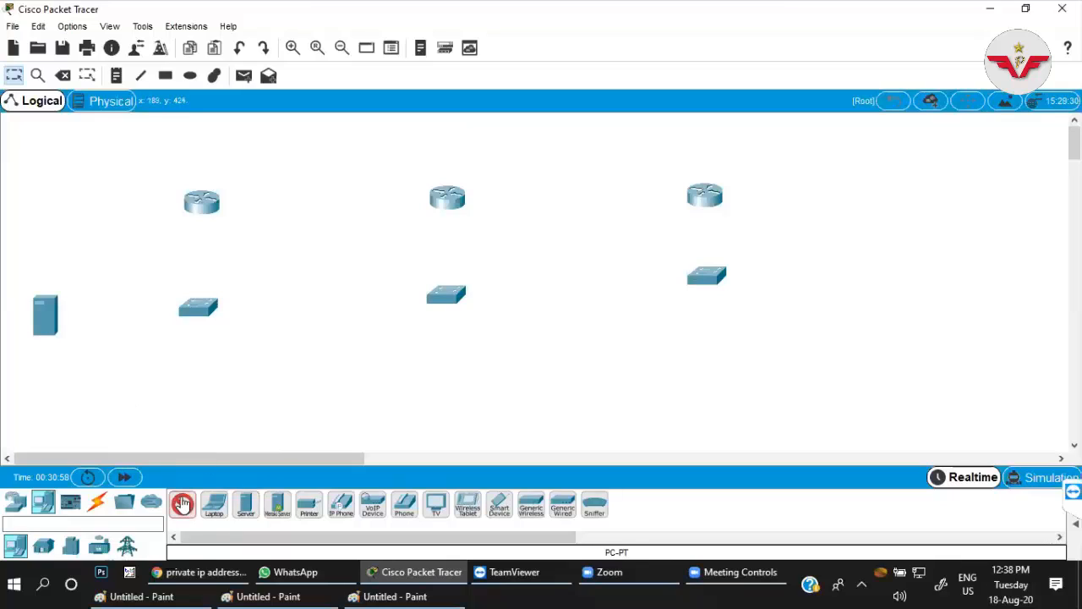
pyautogui.click(53, 418)
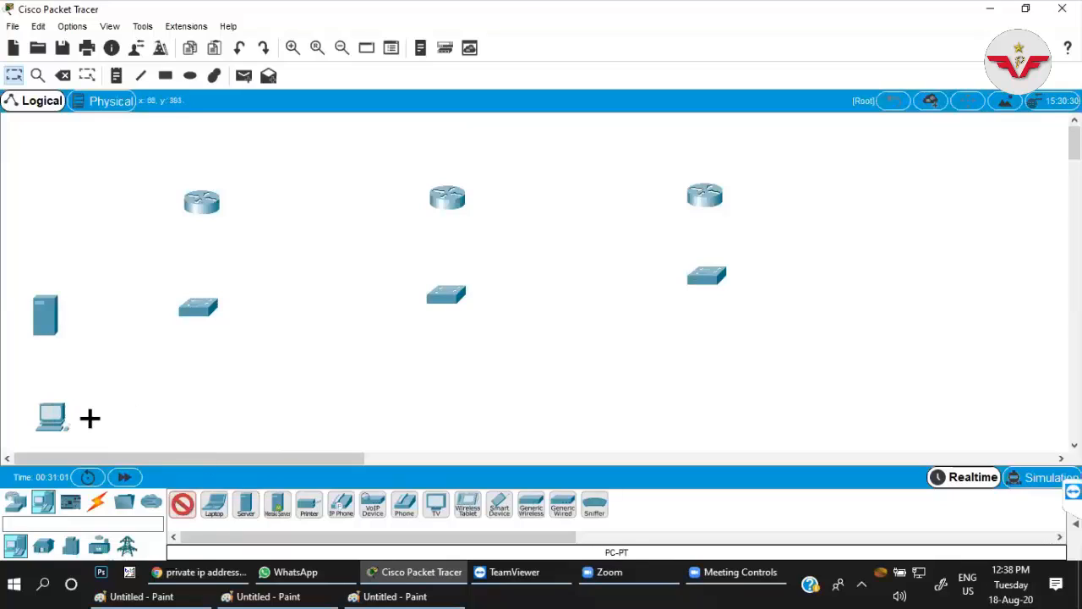
pyautogui.click(90, 418)
pyautogui.click(158, 418)
pyautogui.click(182, 418)
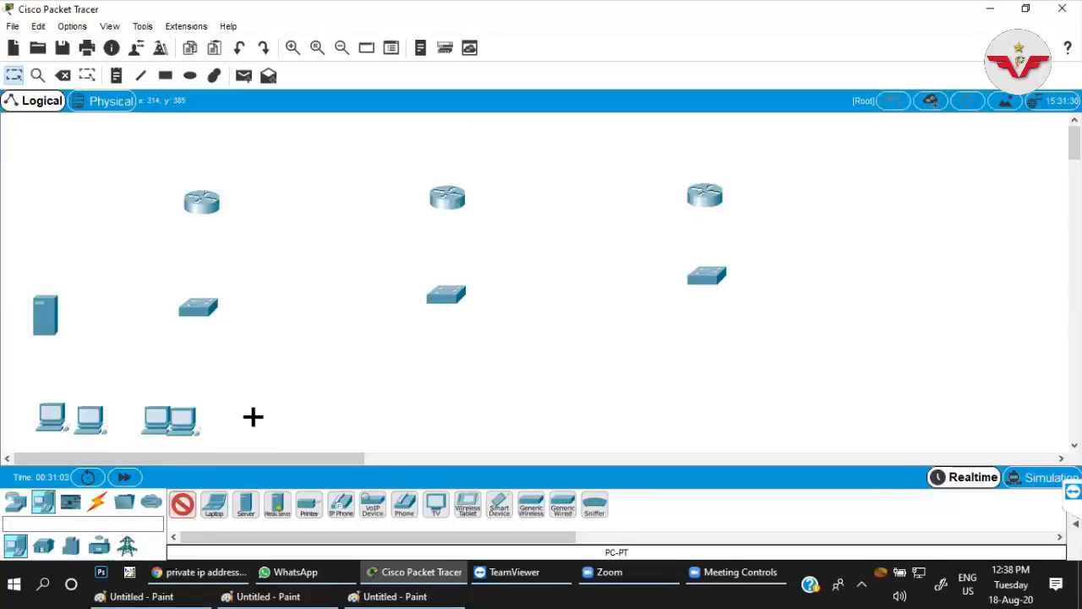
pyautogui.click(251, 415)
pyautogui.click(284, 415)
# Place three PCs below the second switch and three more below the third switch.
pyautogui.click(396, 409)
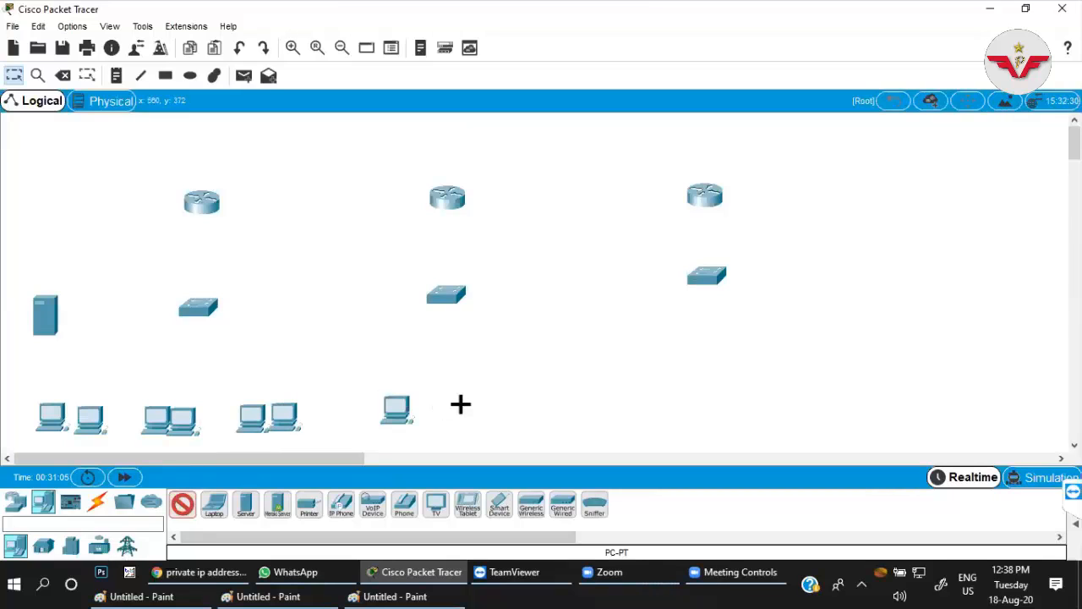
pyautogui.click(442, 408)
pyautogui.click(487, 406)
pyautogui.click(655, 399)
pyautogui.click(696, 390)
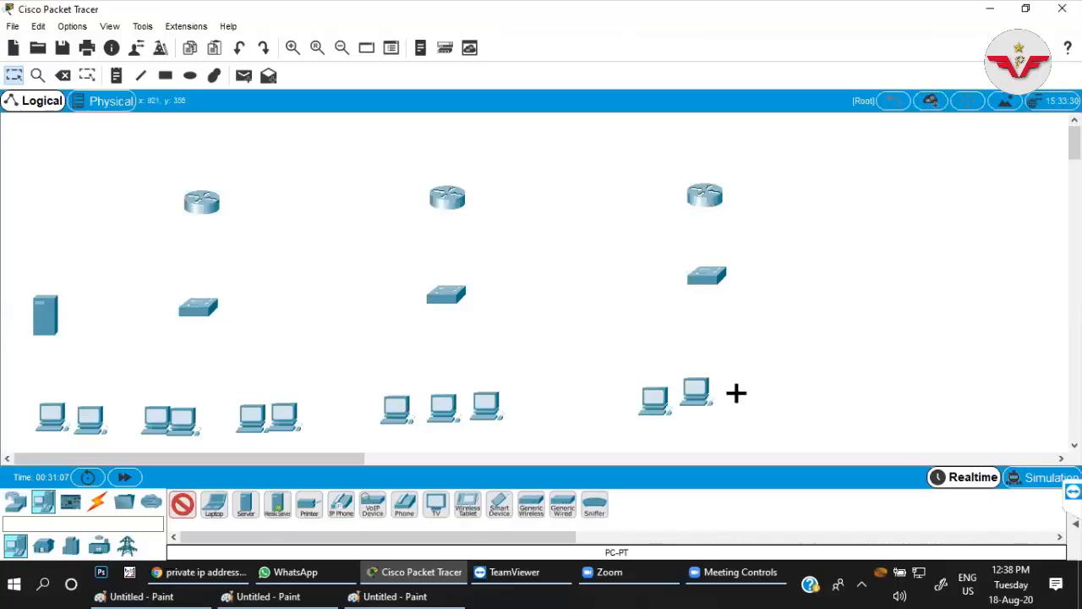
pyautogui.click(743, 391)
pyautogui.click(189, 506)
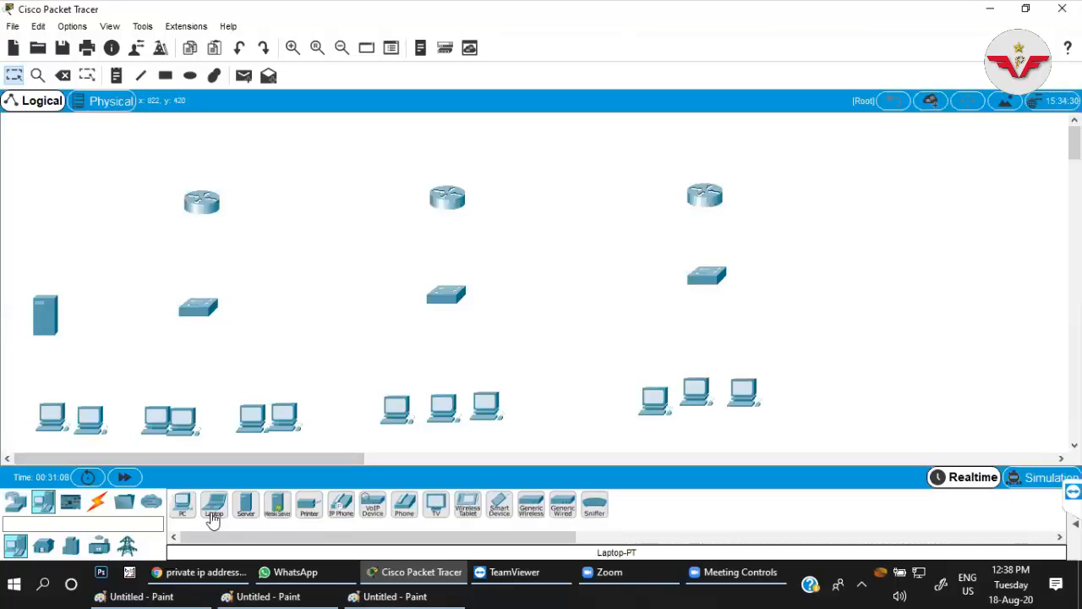
# Connect the first router's GigabitEthernet0/0/0 to the first switch's GigabitEthernet0/1 with a copper straight-through cable.
pyautogui.click(97, 501)
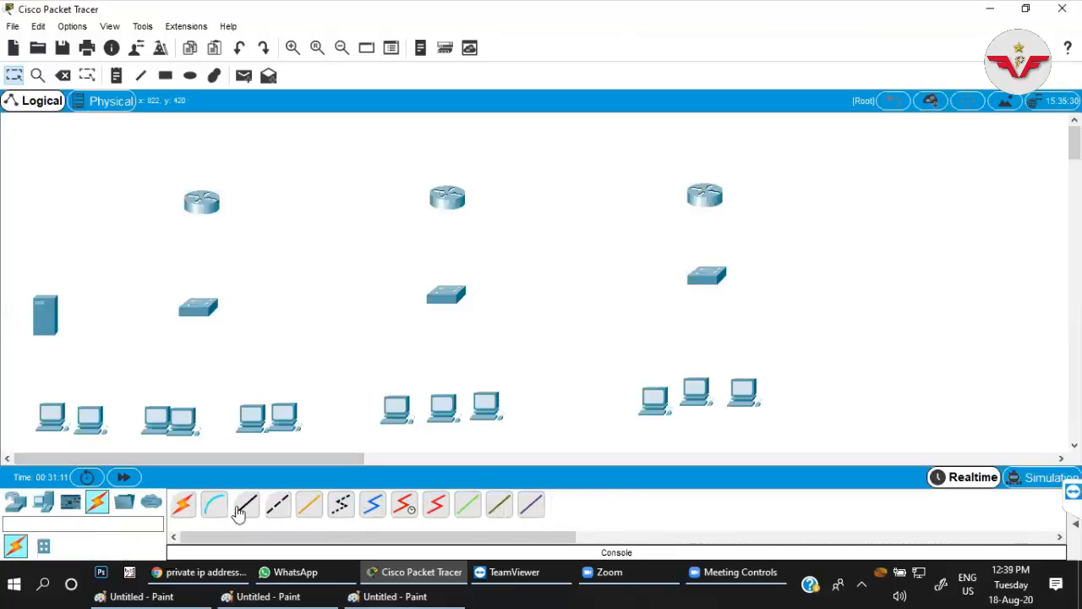
pyautogui.click(247, 507)
pyautogui.click(201, 203)
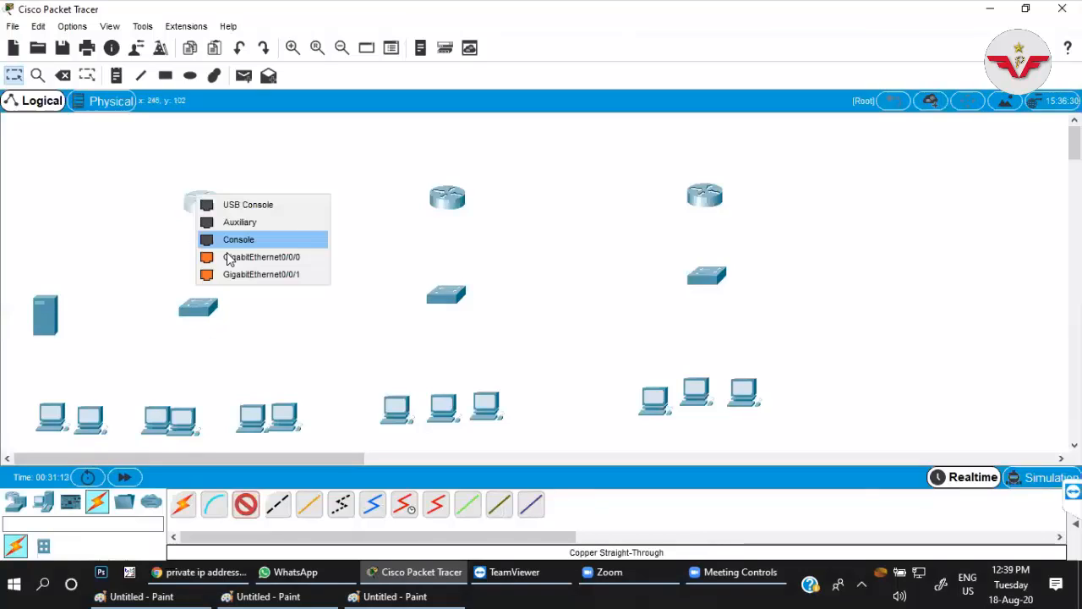
pyautogui.click(241, 257)
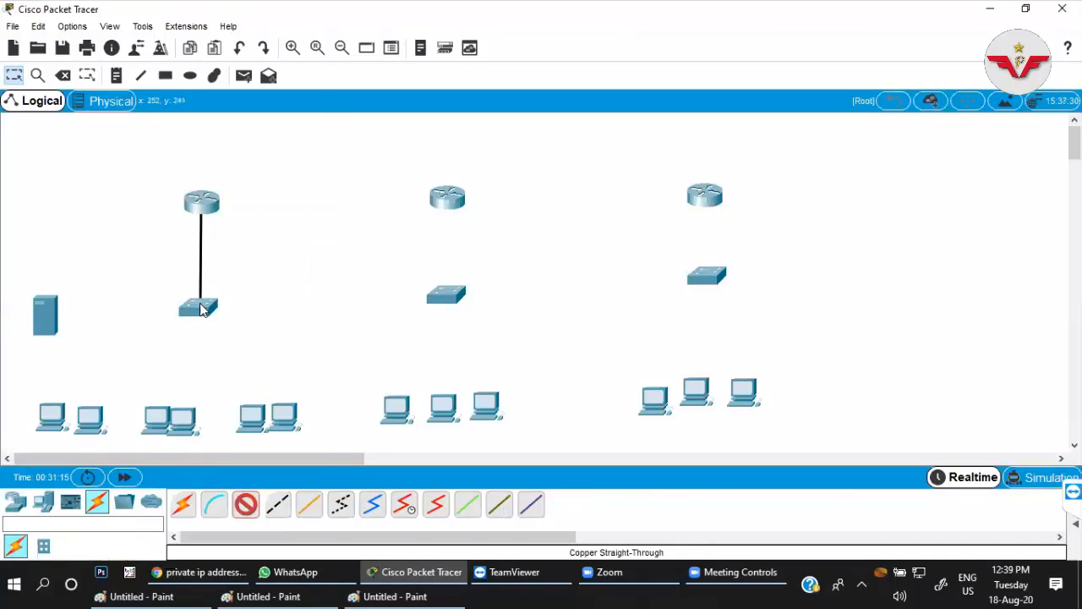
pyautogui.click(201, 308)
pyautogui.click(222, 450)
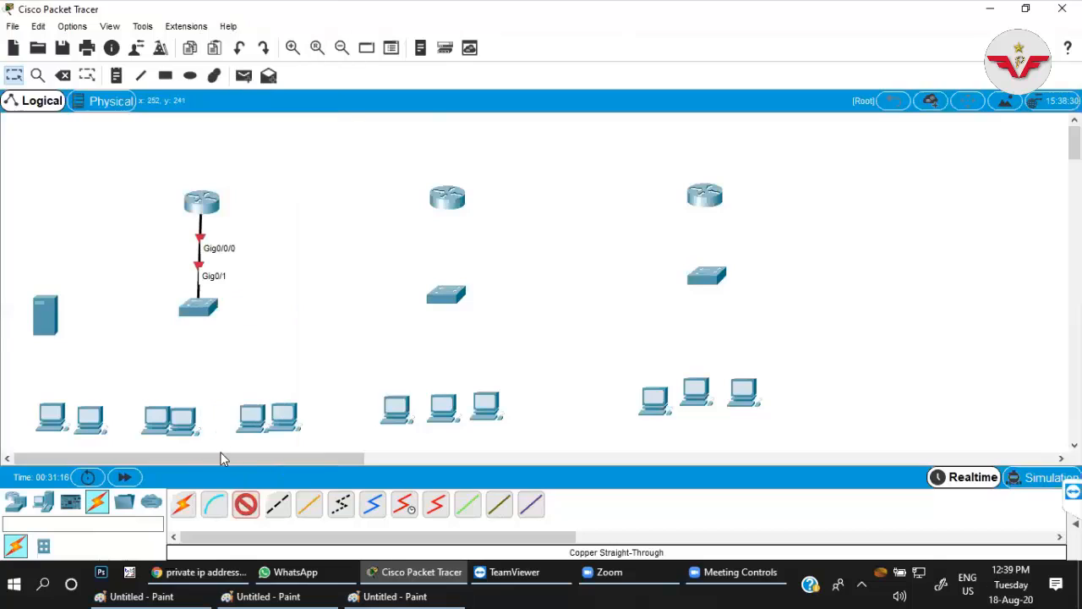
# Connect the first switch's GigabitEthernet0/2 to the server's FastEthernet0 with a copper straight-through cable.
pyautogui.click(193, 311)
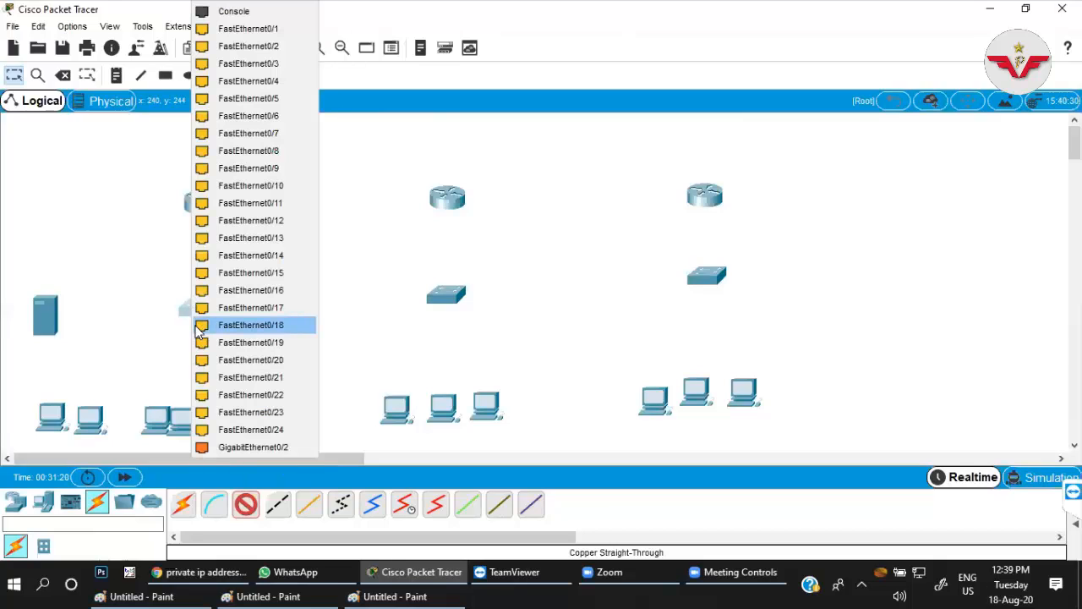
pyautogui.click(203, 447)
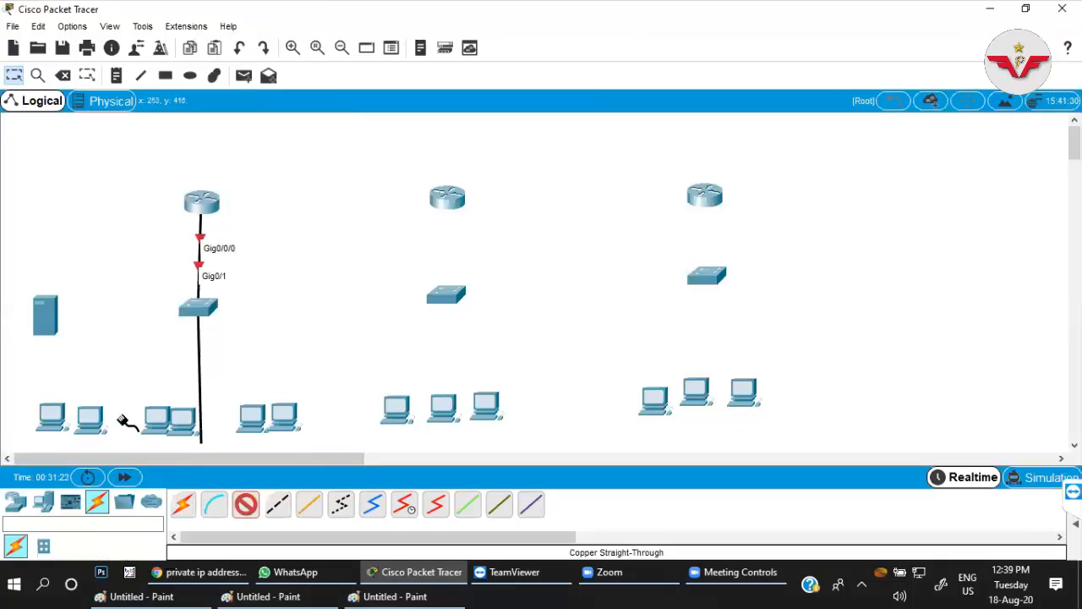
pyautogui.click(49, 317)
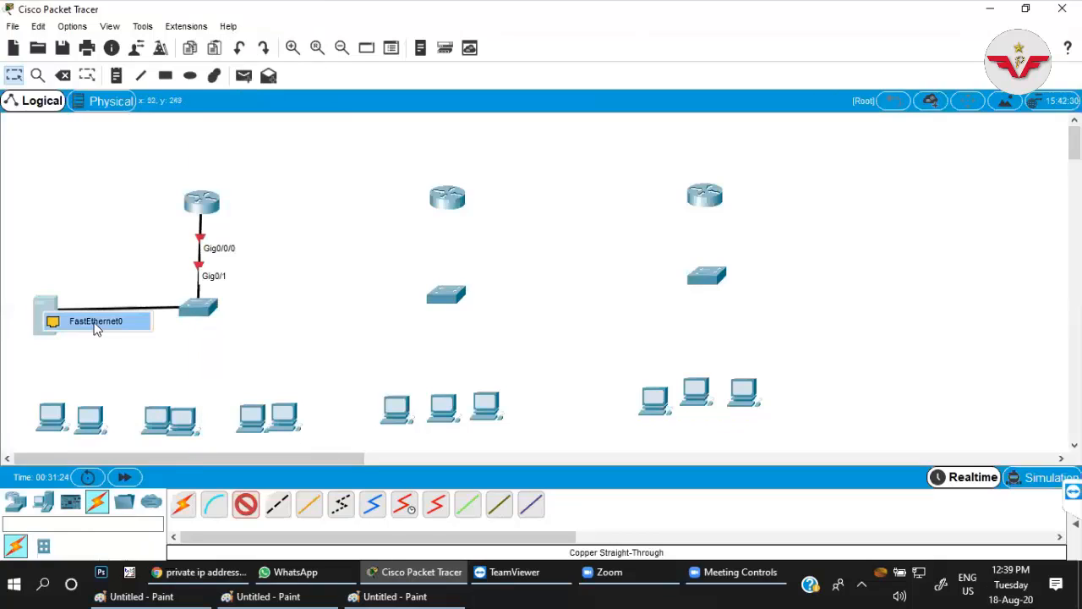
pyautogui.click(95, 327)
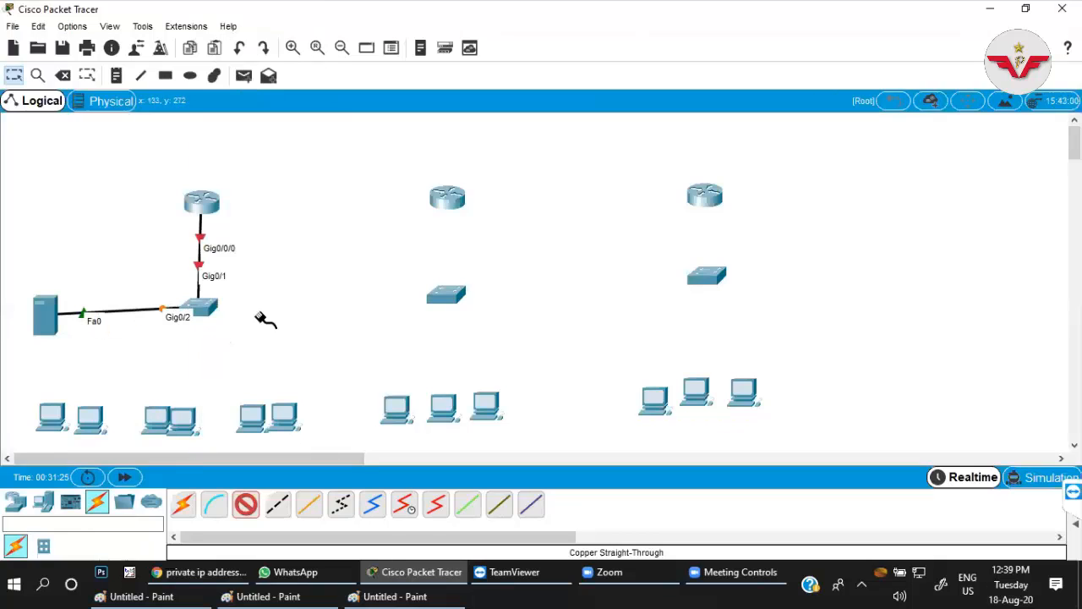
pyautogui.click(245, 511)
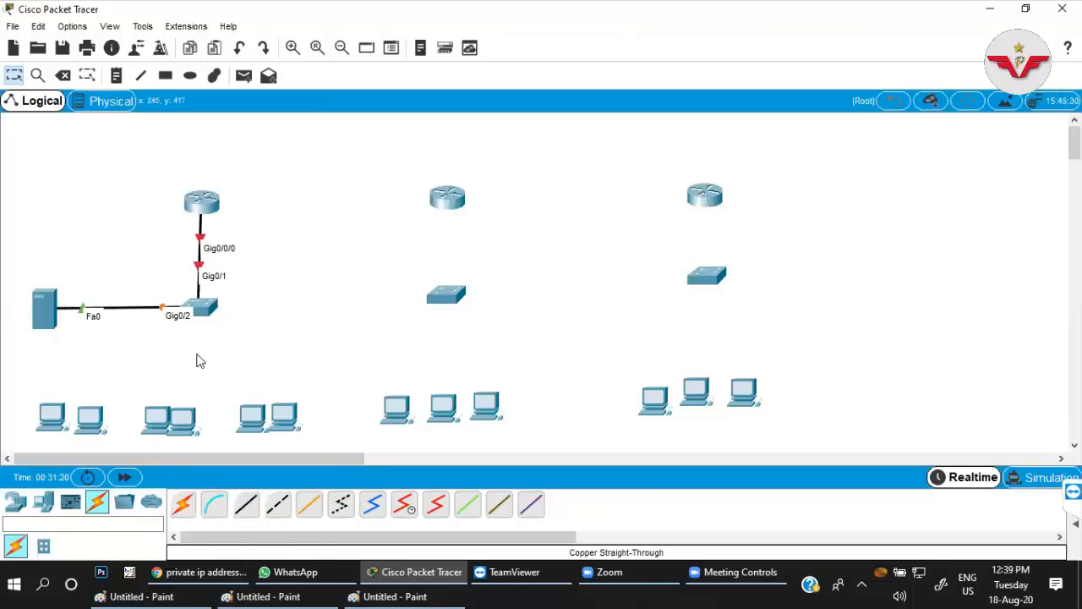
# Move all three routers slightly higher above their switches, keeping them in one row.
pyautogui.moveTo(201, 201); pyautogui.dragTo(202, 180)
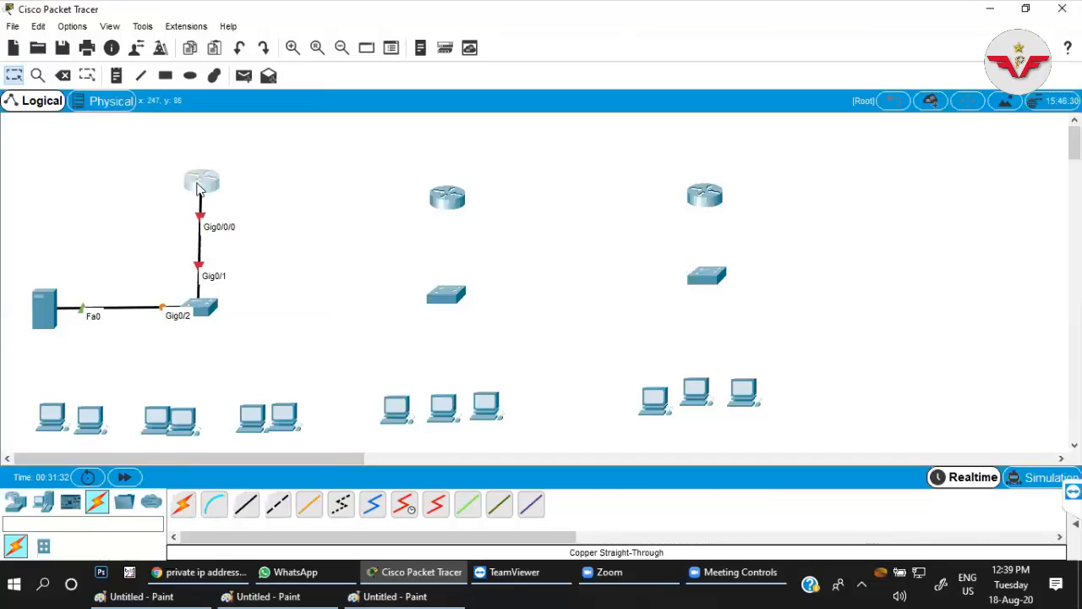
pyautogui.moveTo(447, 197); pyautogui.dragTo(445, 179)
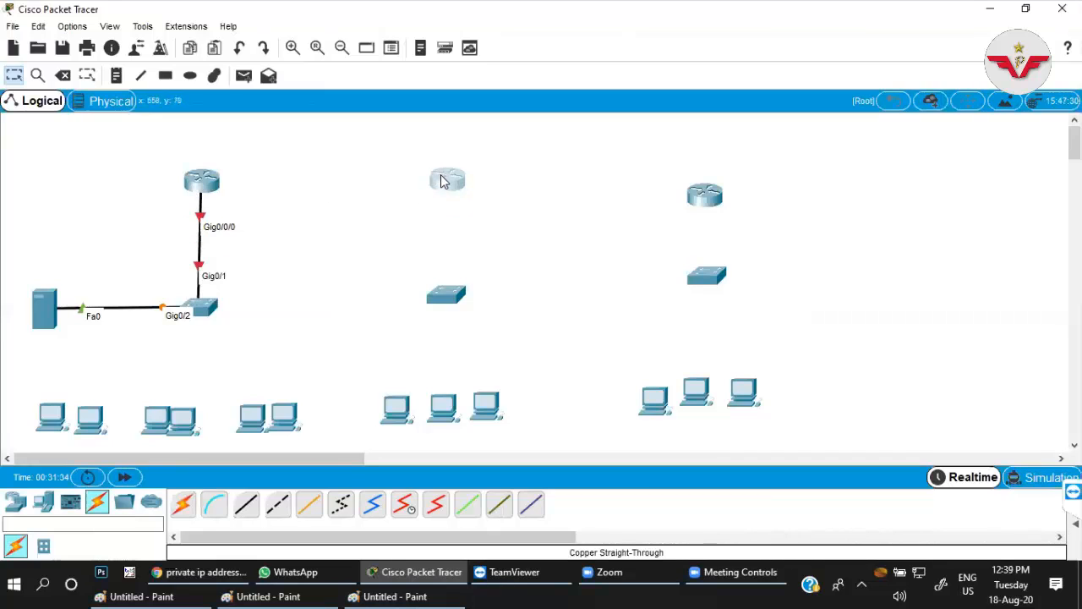
pyautogui.moveTo(710, 193); pyautogui.dragTo(709, 176)
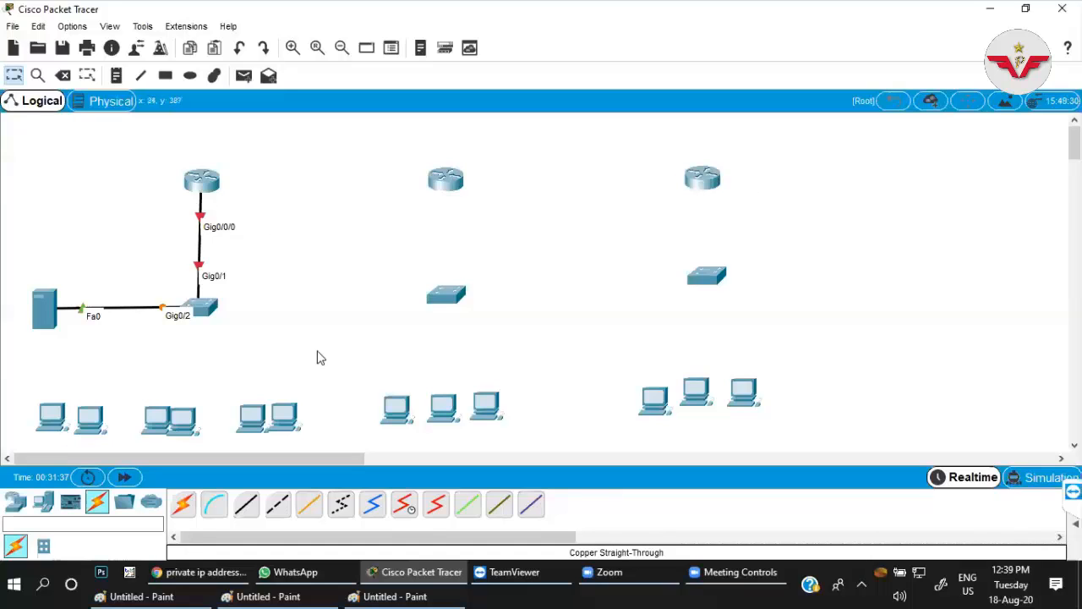
# Open the first router's command line in a widened window and decline the initial configuration dialog.
pyautogui.click(205, 182)
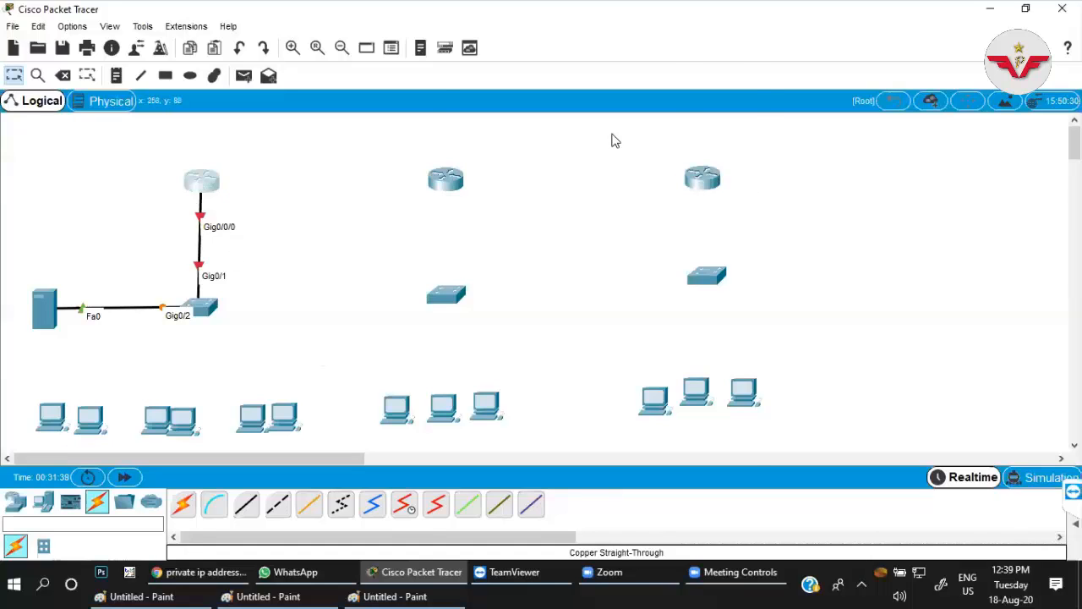
pyautogui.click(444, 99)
pyautogui.moveTo(452, 67); pyautogui.dragTo(637, 62)
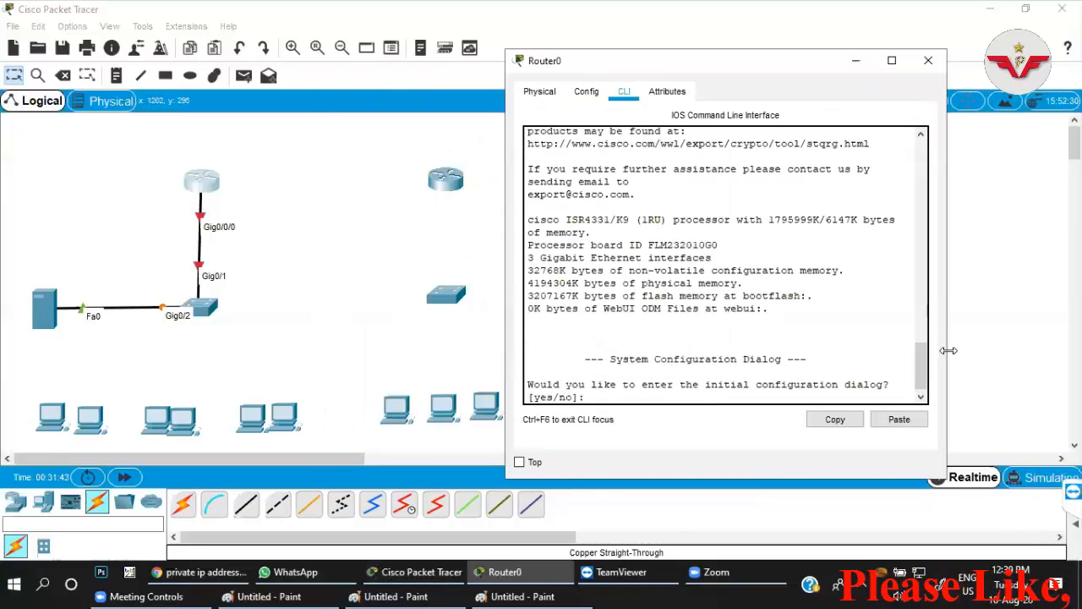
pyautogui.moveTo(946, 380); pyautogui.dragTo(1062, 384)
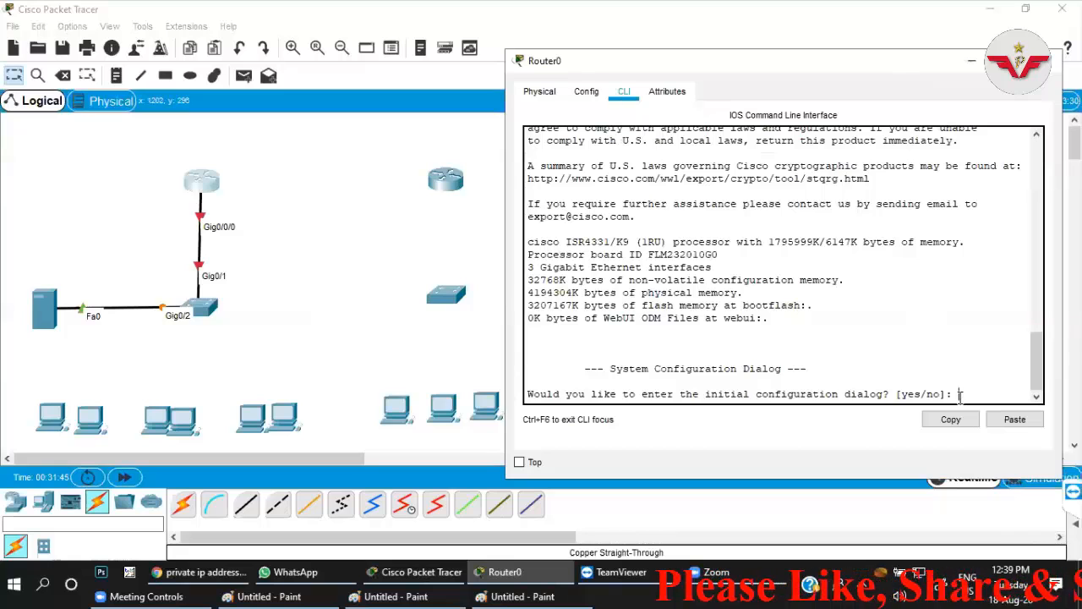
pyautogui.write('n')
pyautogui.press('Return')
# Enter privileged mode and global configuration mode on the first router with en and conf t.
pyautogui.press('Return')
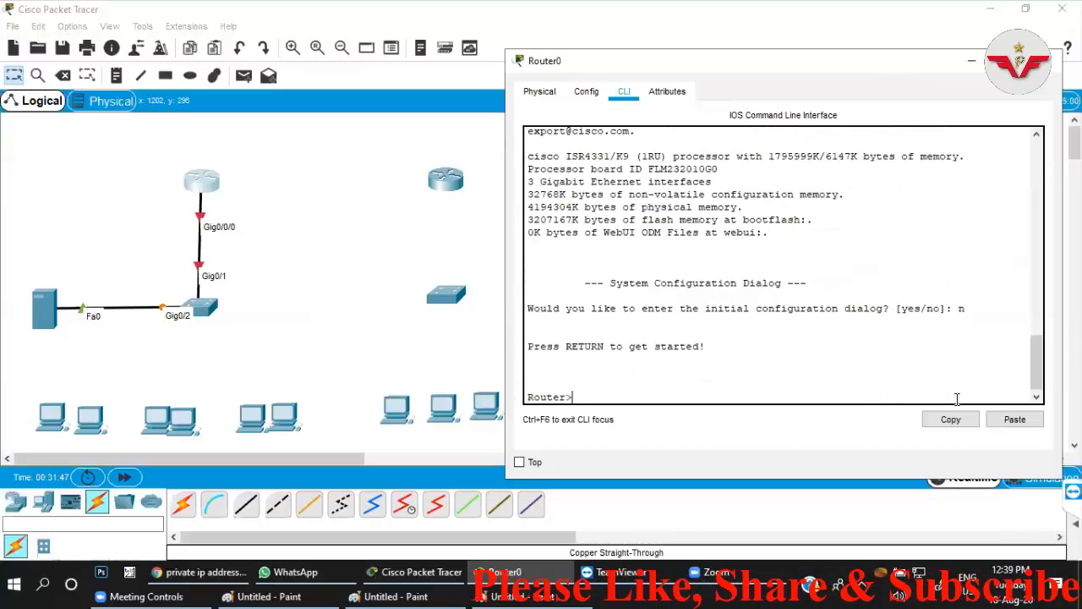
pyautogui.write('en')
pyautogui.press('Return')
pyautogui.write('conf t')
pyautogui.press('Return')
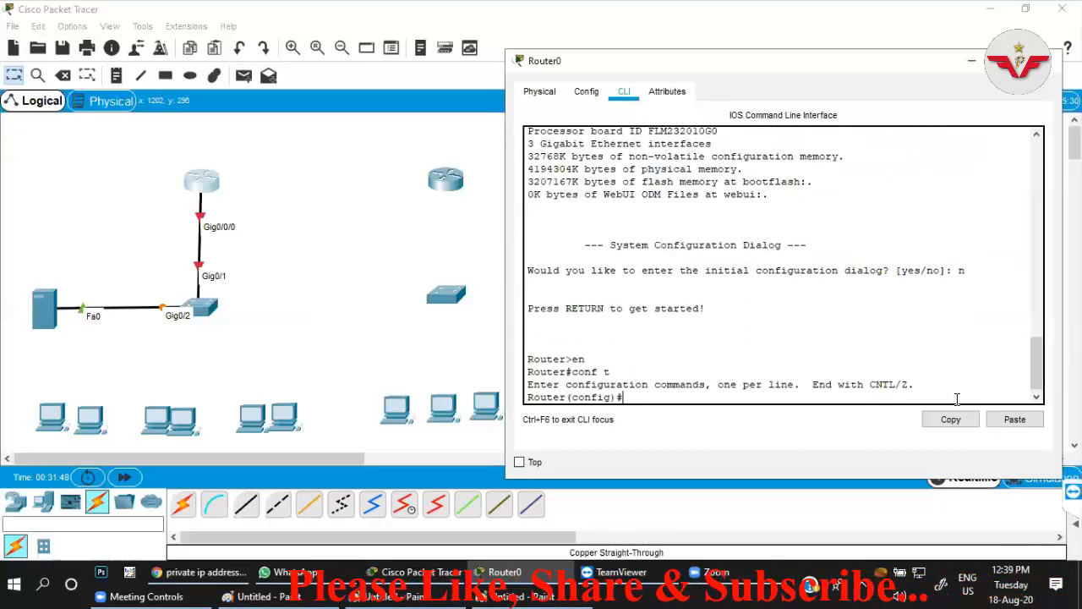
# Try to name the router by entering Main Branch directly in global configuration mode.
pyautogui.write('RO')
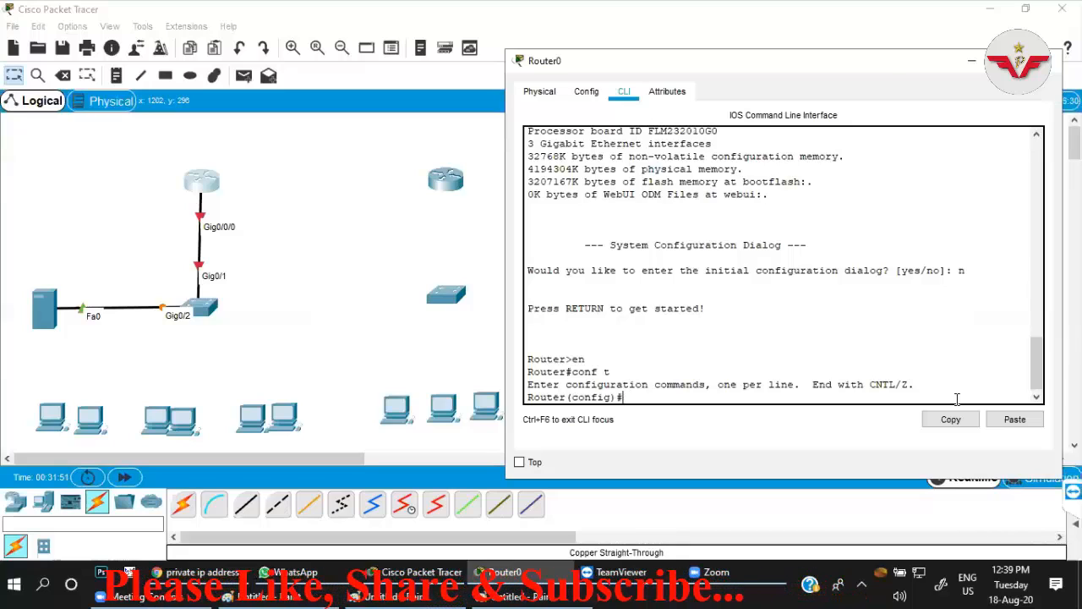
pyautogui.press('BackSpace')
pyautogui.press('BackSpace')
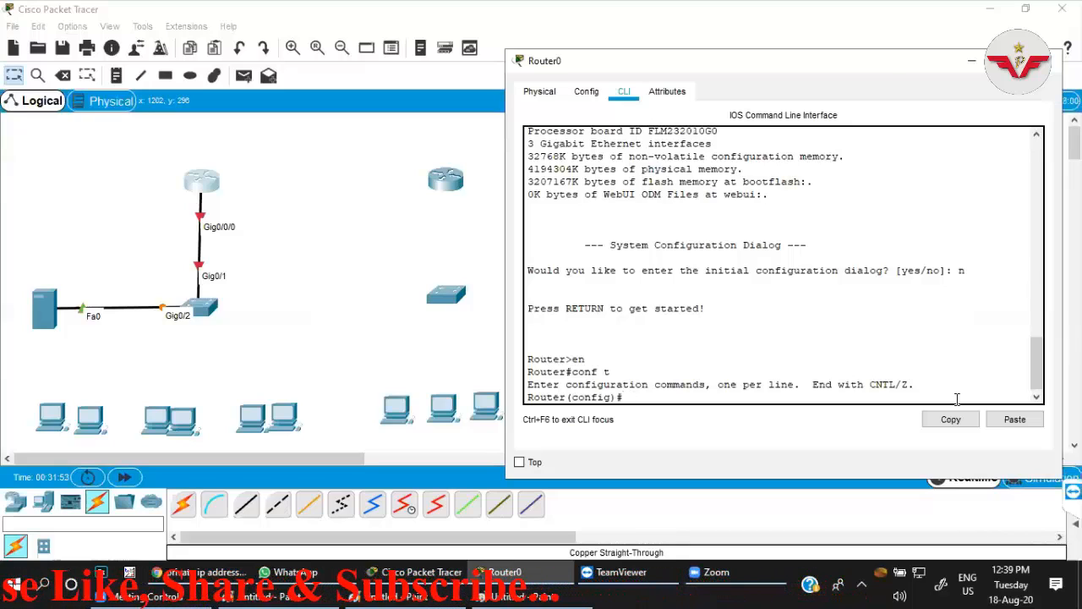
pyautogui.write('Main Br')
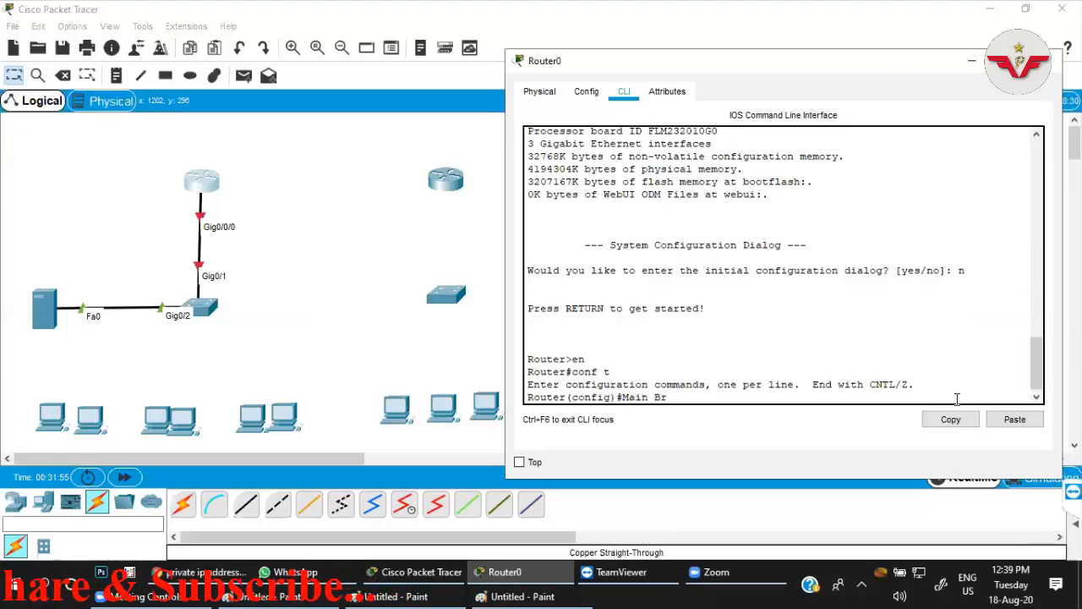
pyautogui.write('anch')
pyautogui.press('Return')
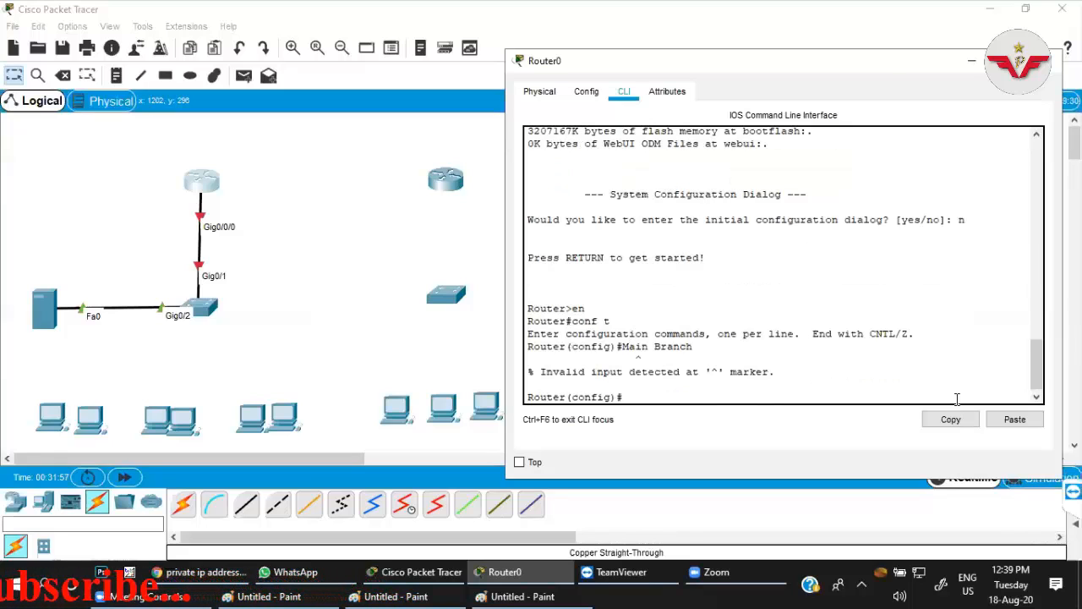
# Set the first router's hostname to Main-Branch.
pyautogui.write('ho')
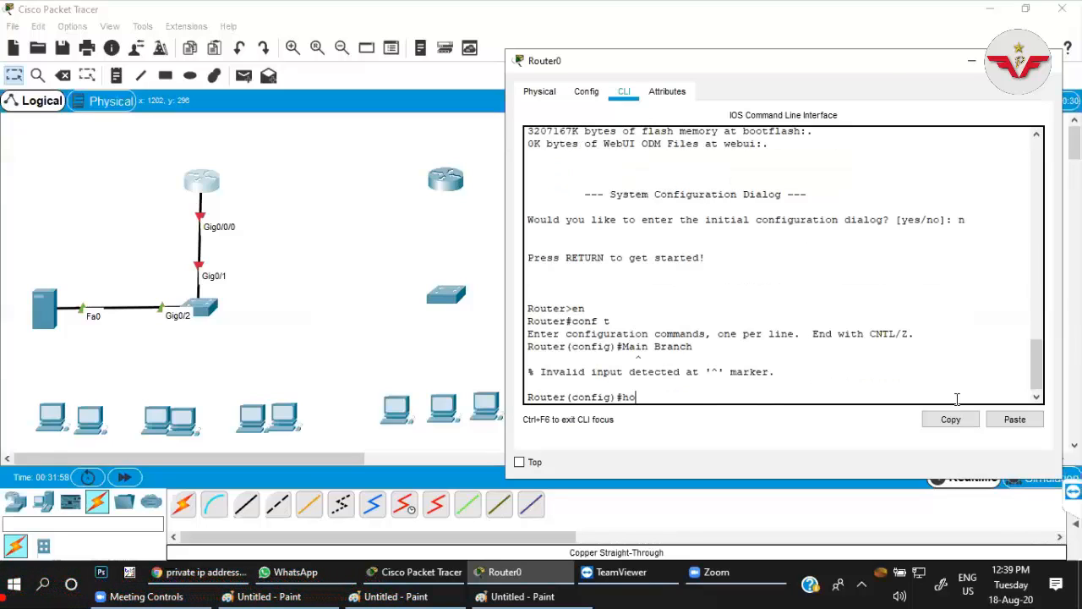
pyautogui.press('Tab')
pyautogui.write('Main-')
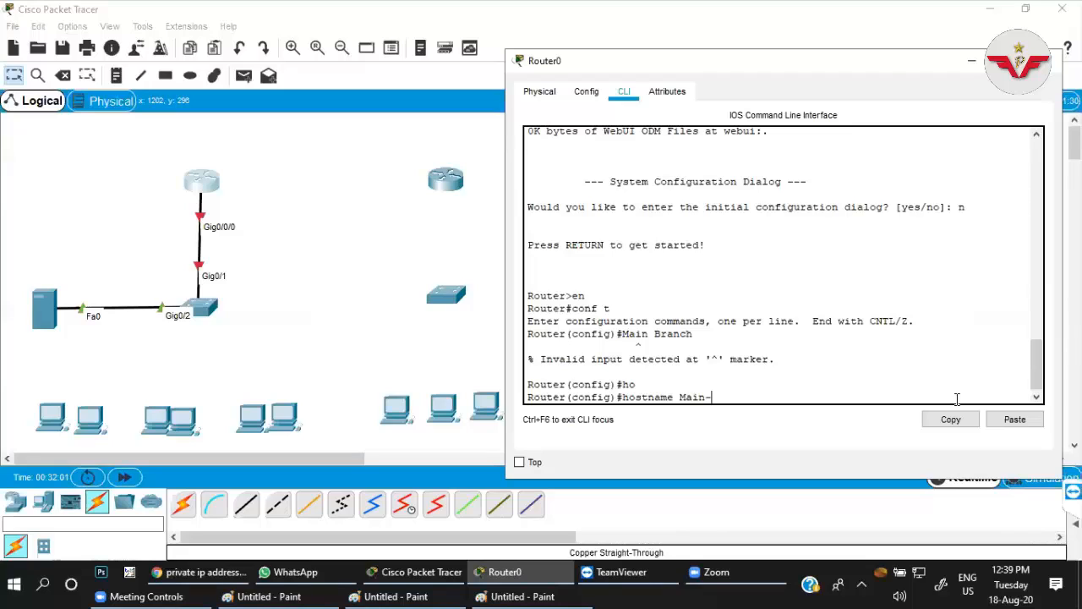
pyautogui.write('Branch')
pyautogui.press('Return')
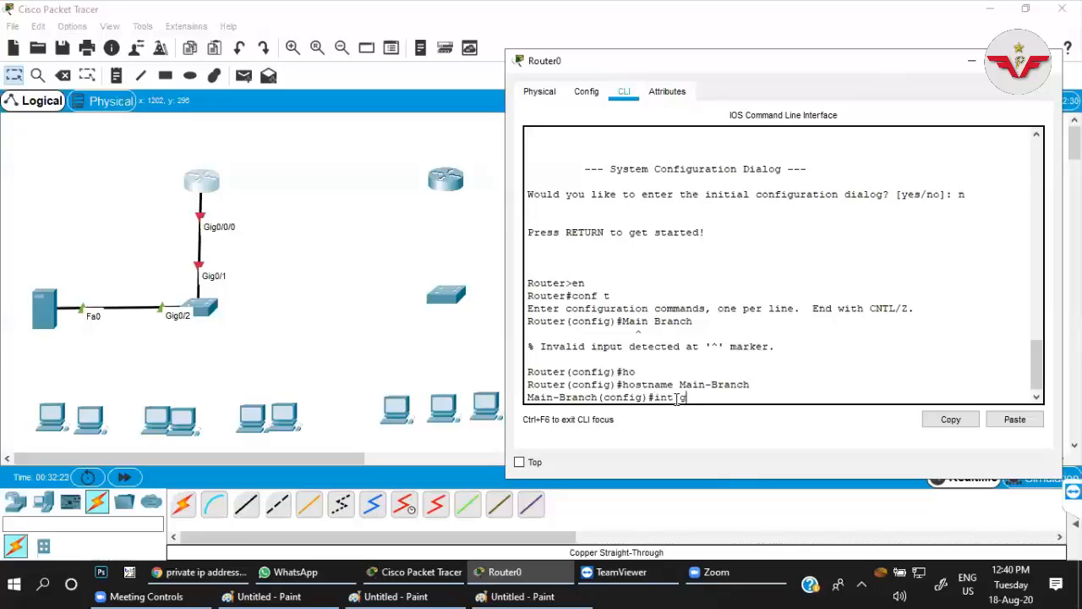
# Bring up interface g0/0/0 on the Main-Branch router with no shut and begin its ip address command.
pyautogui.write('0/0/0')
pyautogui.press('Return')
pyautogui.write('no s')
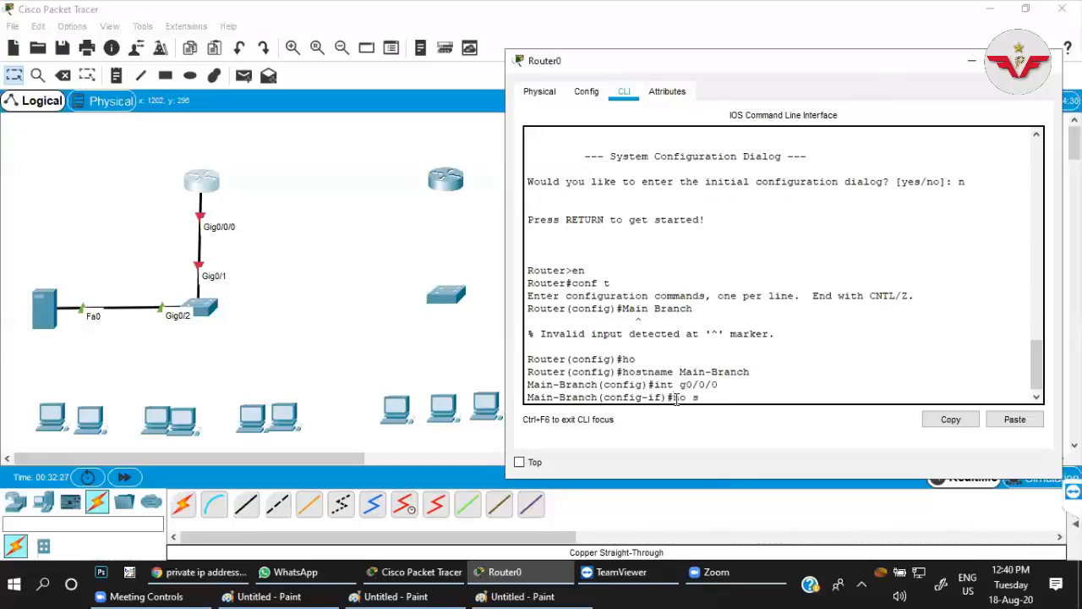
pyautogui.write('hut')
pyautogui.press('Return')
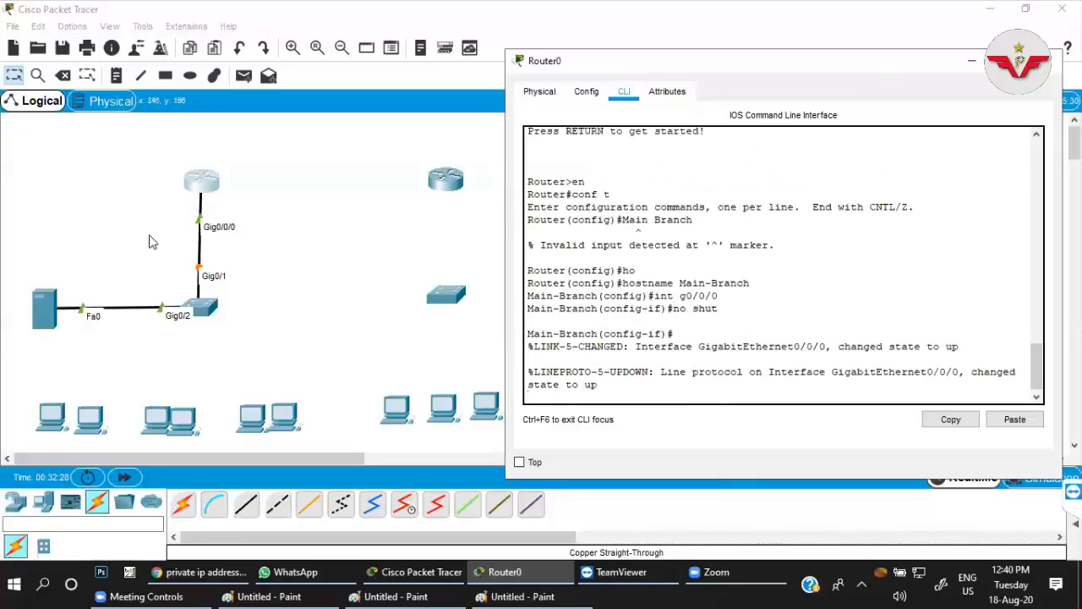
pyautogui.press('Return')
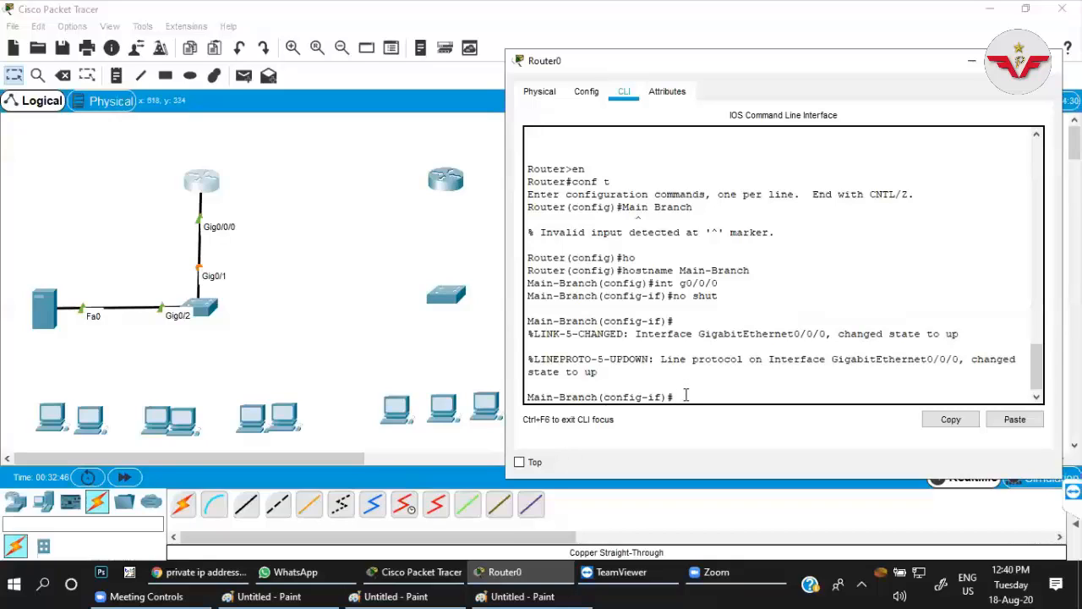
pyautogui.write('dd')
pyautogui.press('Tab')
# Open a blank Notepad window, narrow it and place it beside the subnet calculations in the Paint diagram.
pyautogui.click(400, 365)
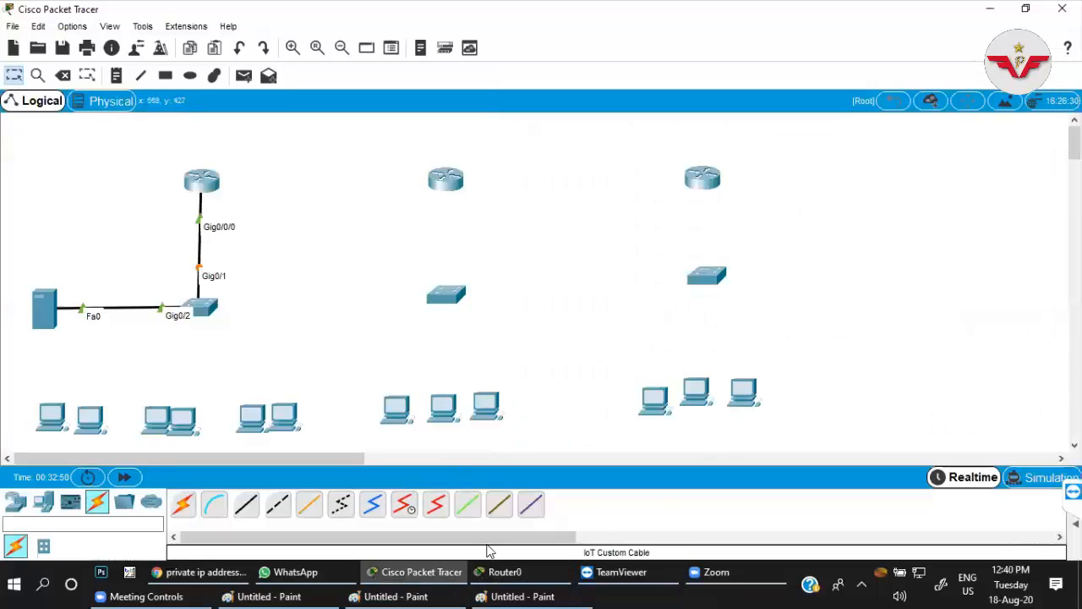
pyautogui.press('super+r')
pyautogui.write('notepad')
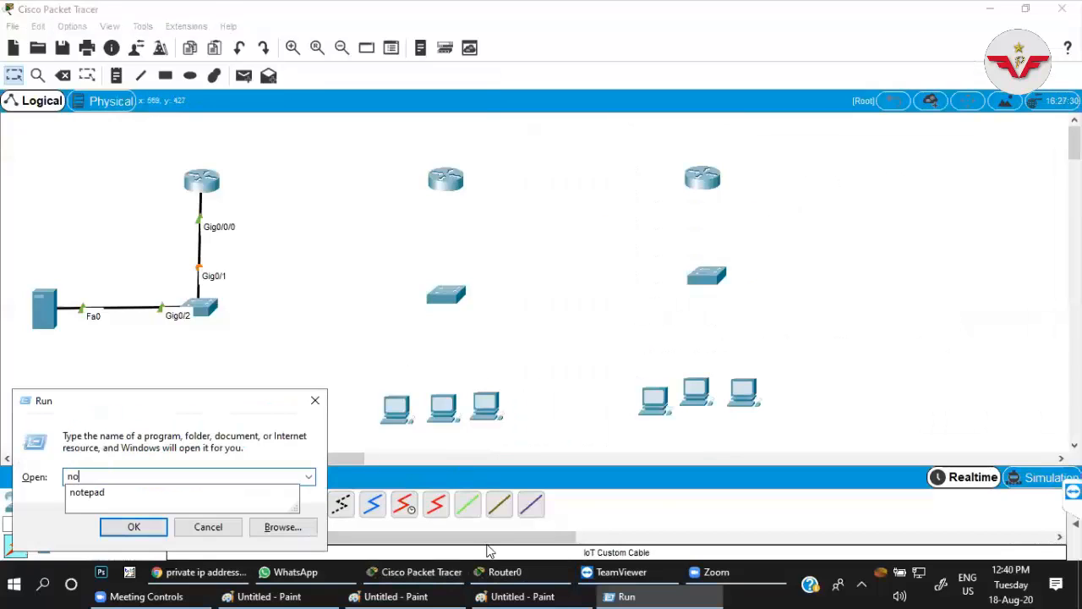
pyautogui.press('Return')
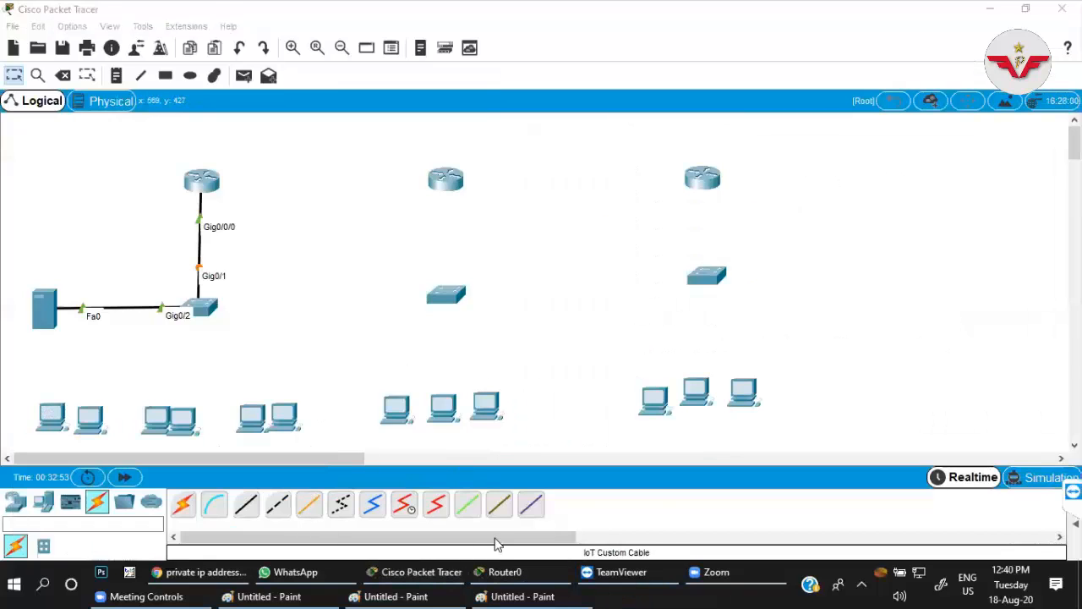
pyautogui.click(546, 594)
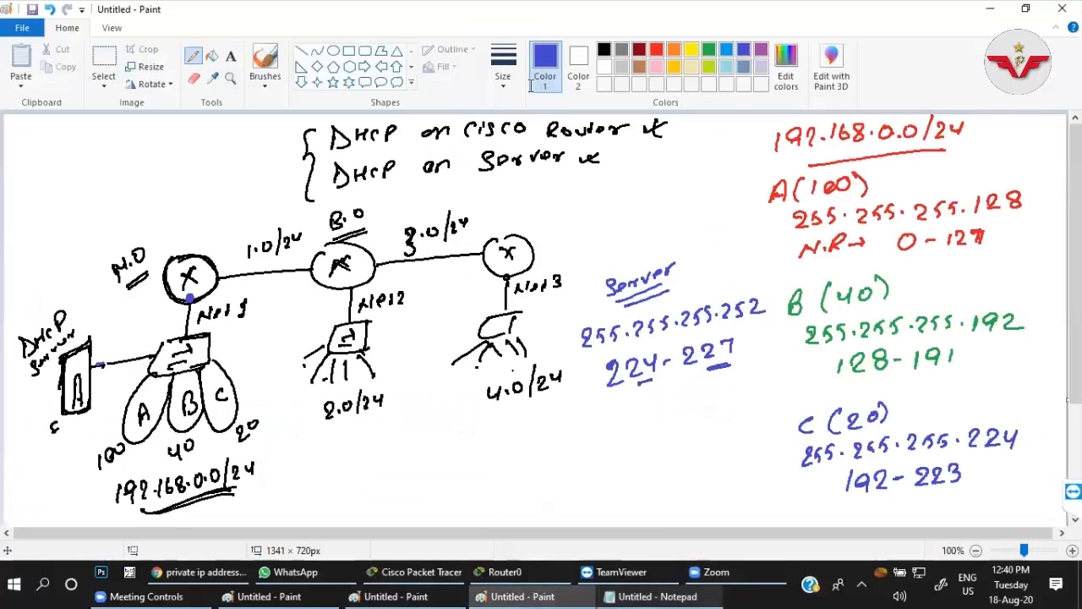
pyautogui.click(667, 596)
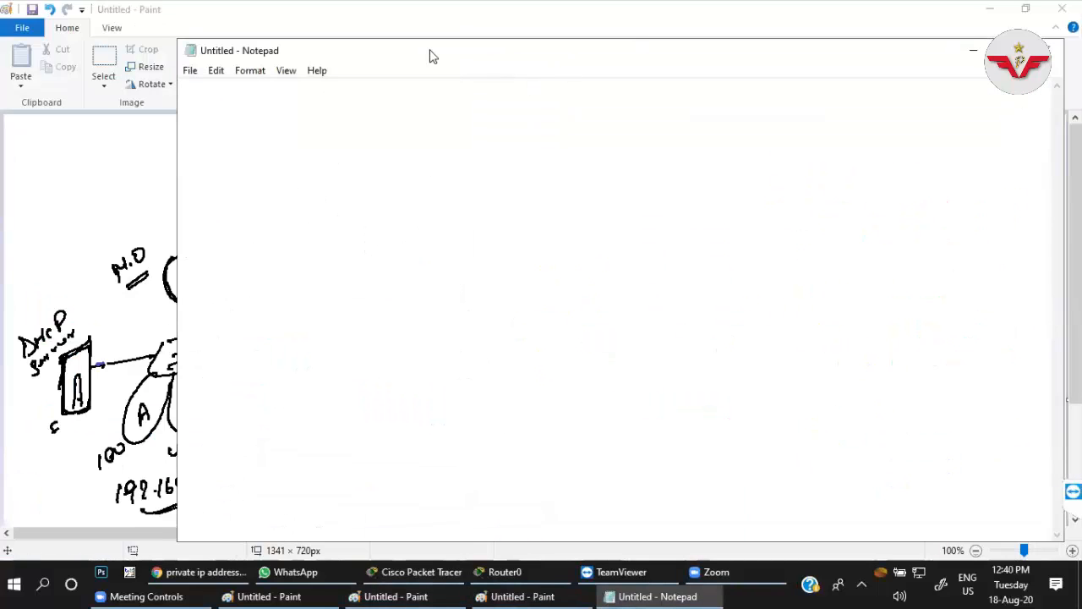
pyautogui.moveTo(405, 68); pyautogui.dragTo(379, 135)
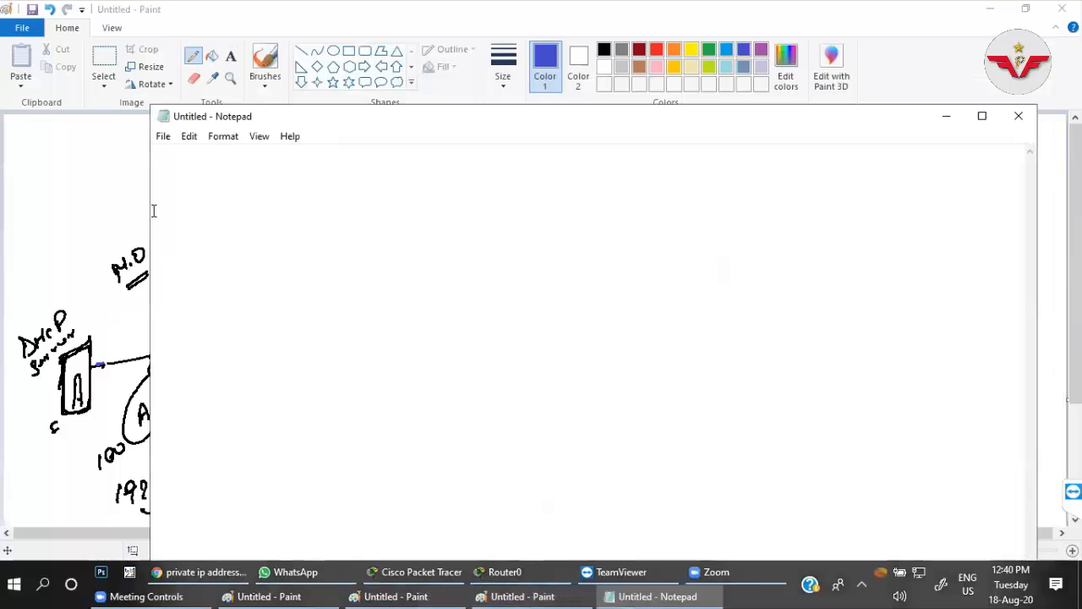
pyautogui.moveTo(640, 214); pyautogui.dragTo(646, 214)
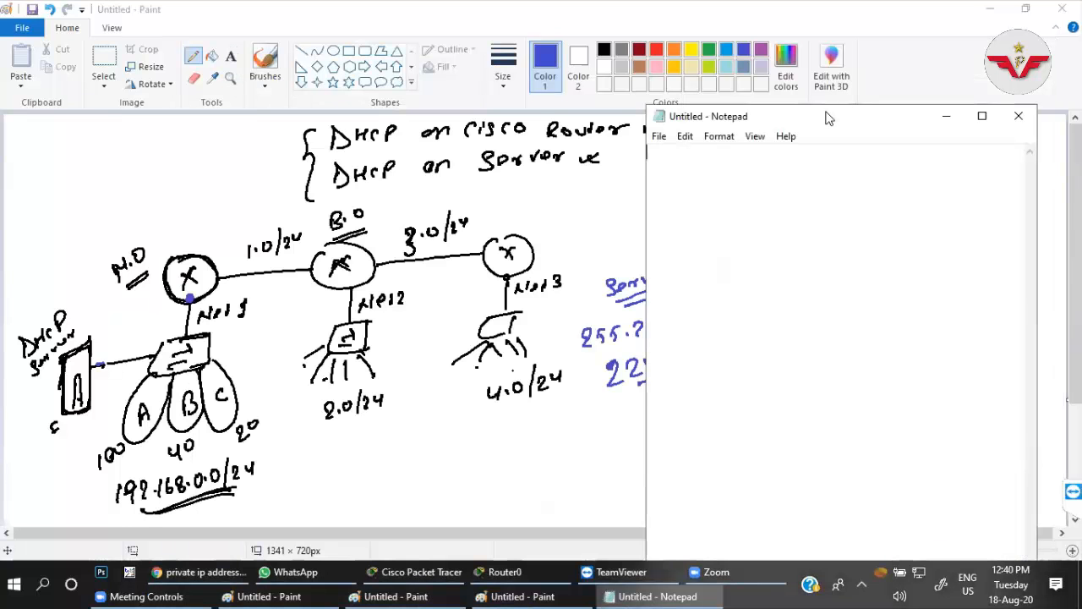
pyautogui.moveTo(828, 118); pyautogui.dragTo(332, 96)
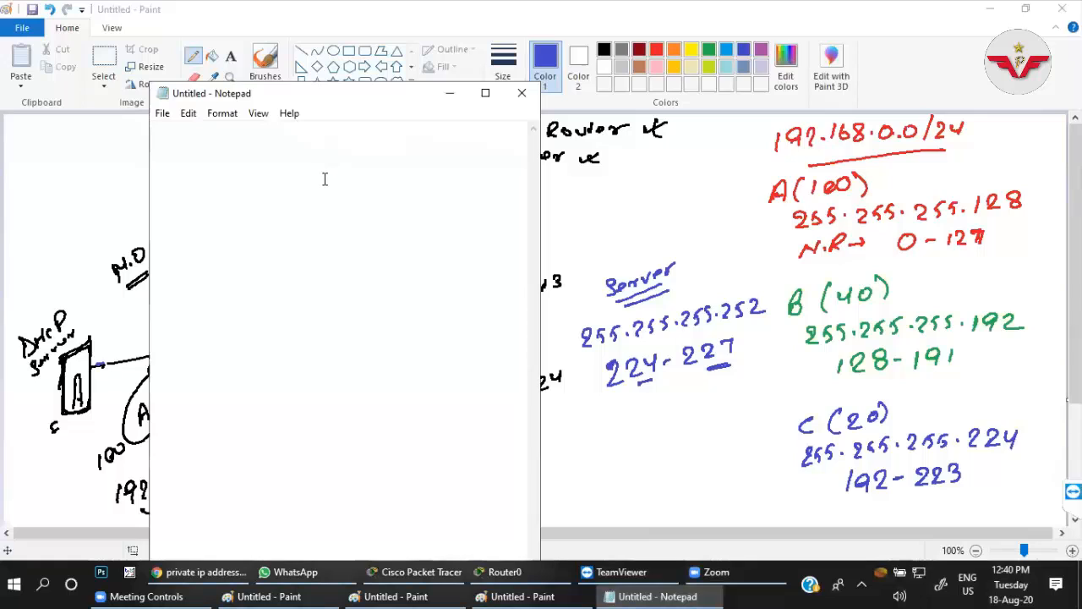
# Write the first two subnet lines in Notepad: A : 0-127 /25 and B : 128-191 /26.
pyautogui.write('A')
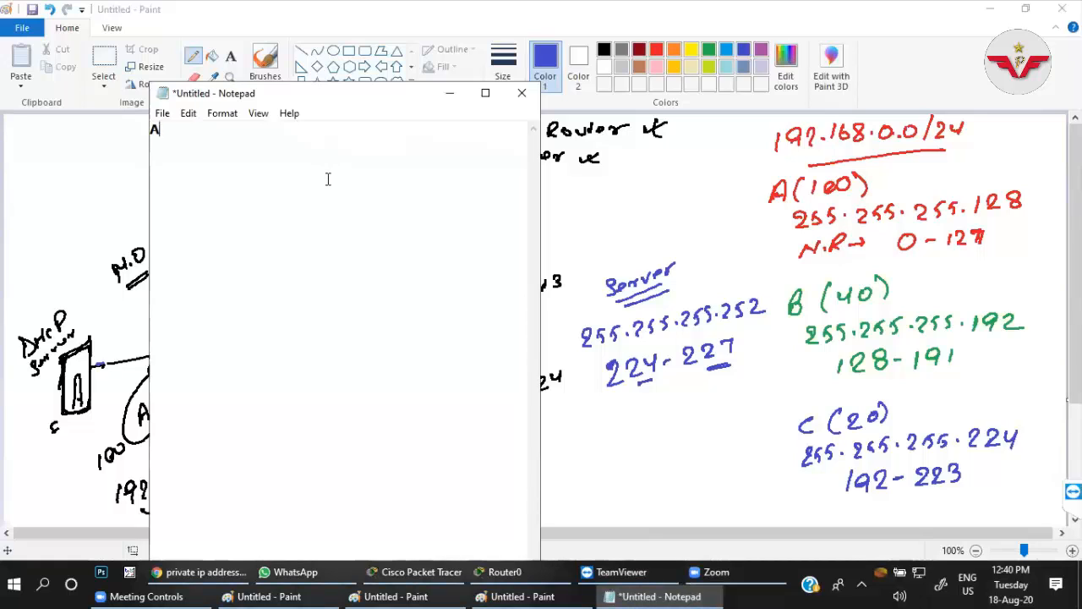
pyautogui.write(' : 0')
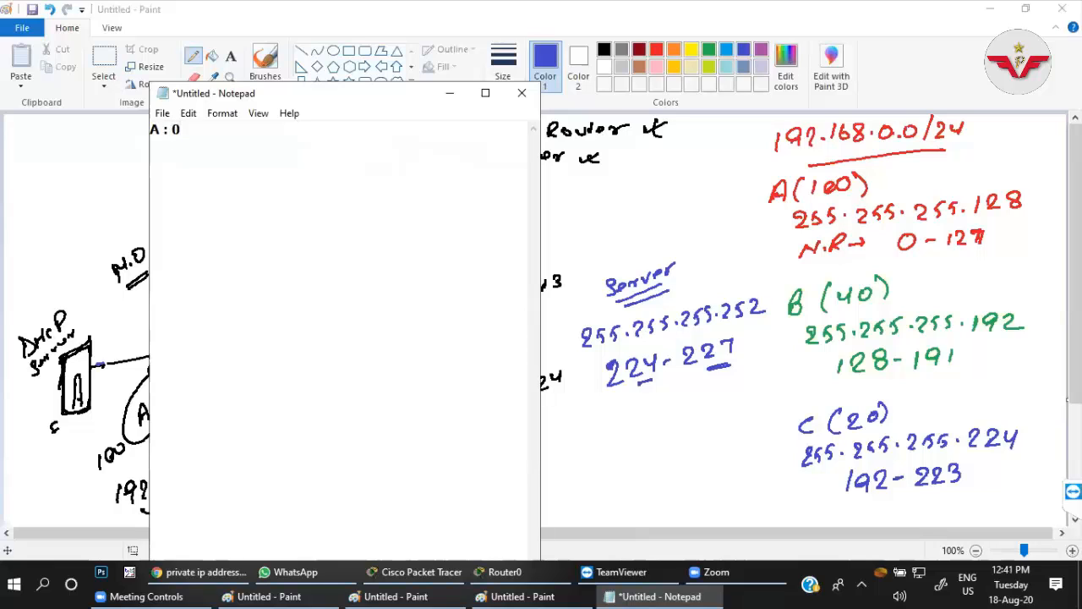
pyautogui.write('-127 /25')
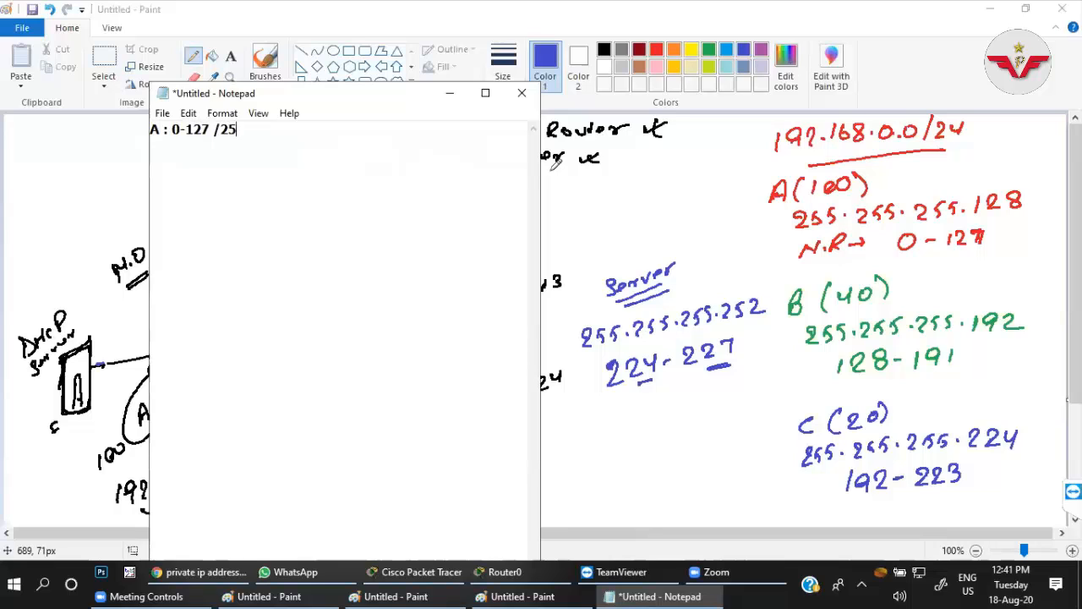
pyautogui.press('Return')
pyautogui.write('B : 128-191')
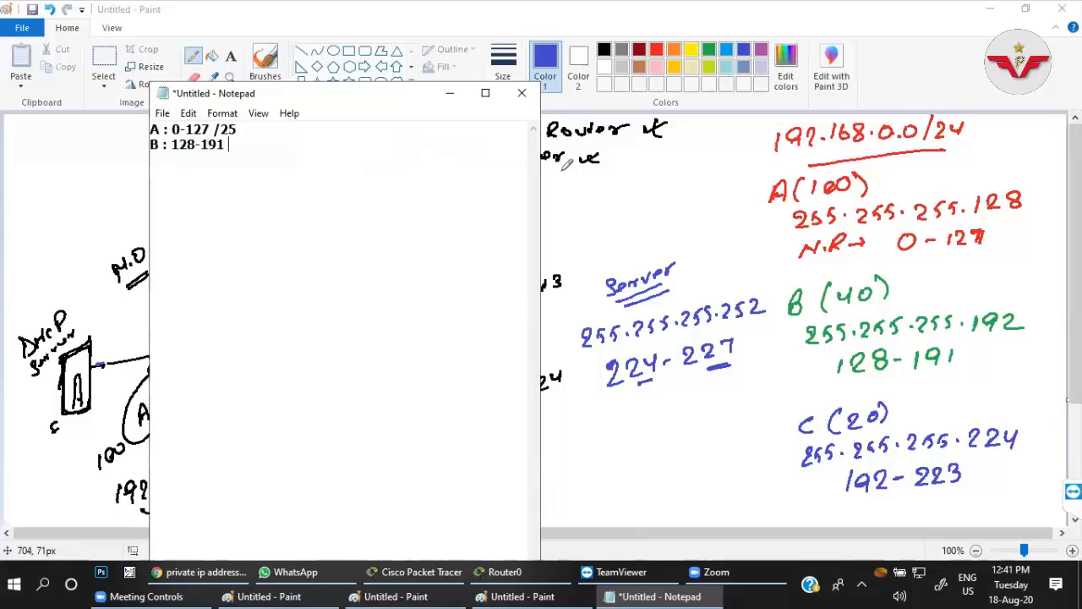
pyautogui.write(' /')
pyautogui.write('26')
pyautogui.write('C')
pyautogui.write(' : 192')
pyautogui.write('-')
pyautogui.write('223')
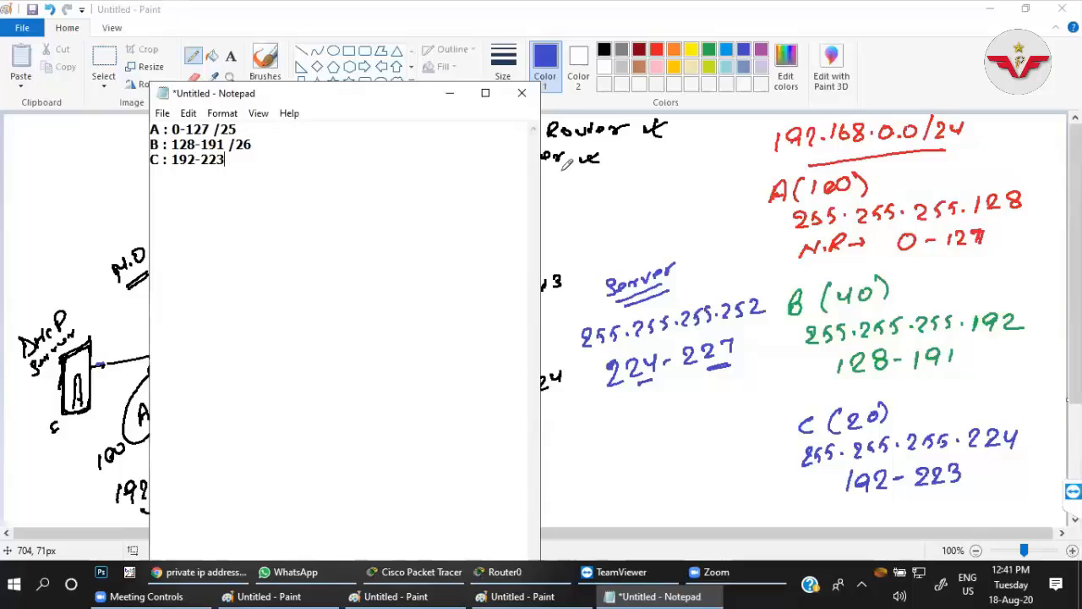
pyautogui.write(' / ')
pyautogui.write('27')
pyautogui.write('Server')
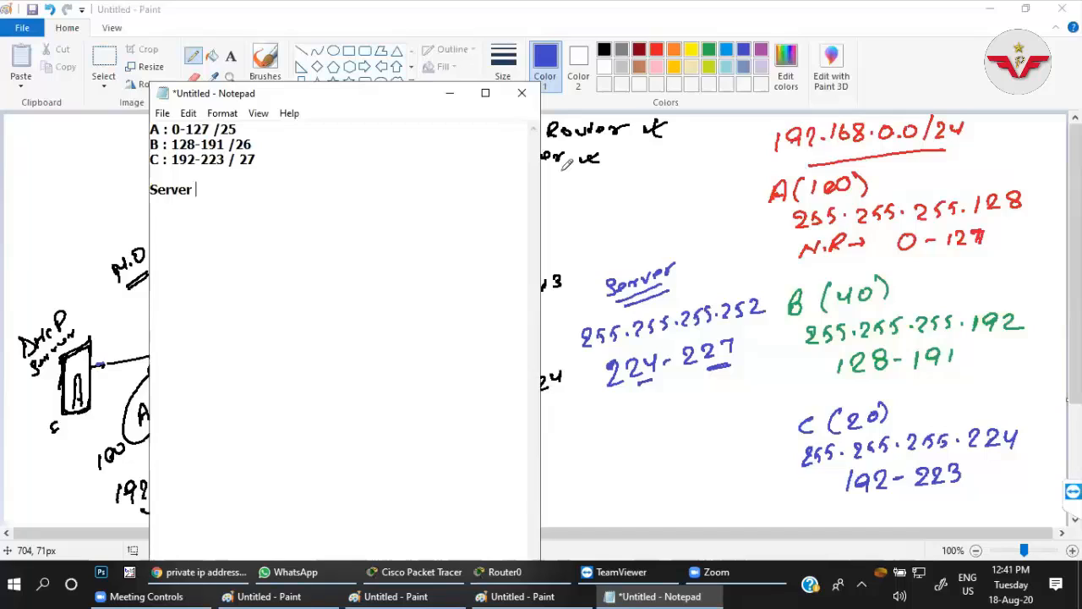
pyautogui.write(' :')
pyautogui.write('12')
# Leave a blank line and add the server subnet as Server : 224-227 /30.
pyautogui.press('BackSpace')
pyautogui.press('BackSpace')
pyautogui.write('224-227 /')
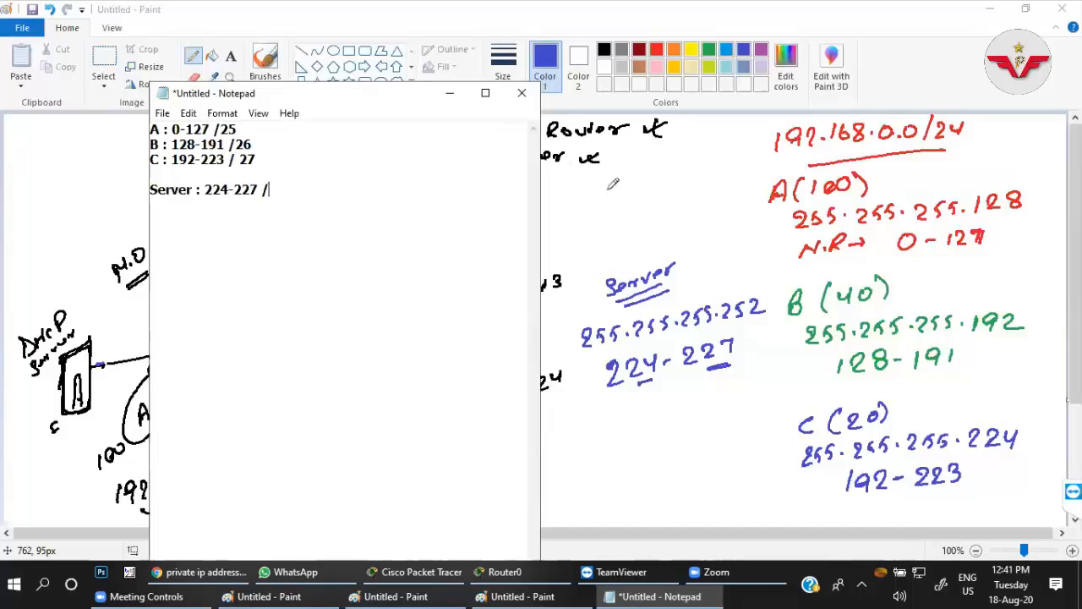
pyautogui.write('30')
# Copy all the subnet notes into a text note on the Packet Tracer workspace, placed beside the first router's link to its switch.
pyautogui.click(989, 8)
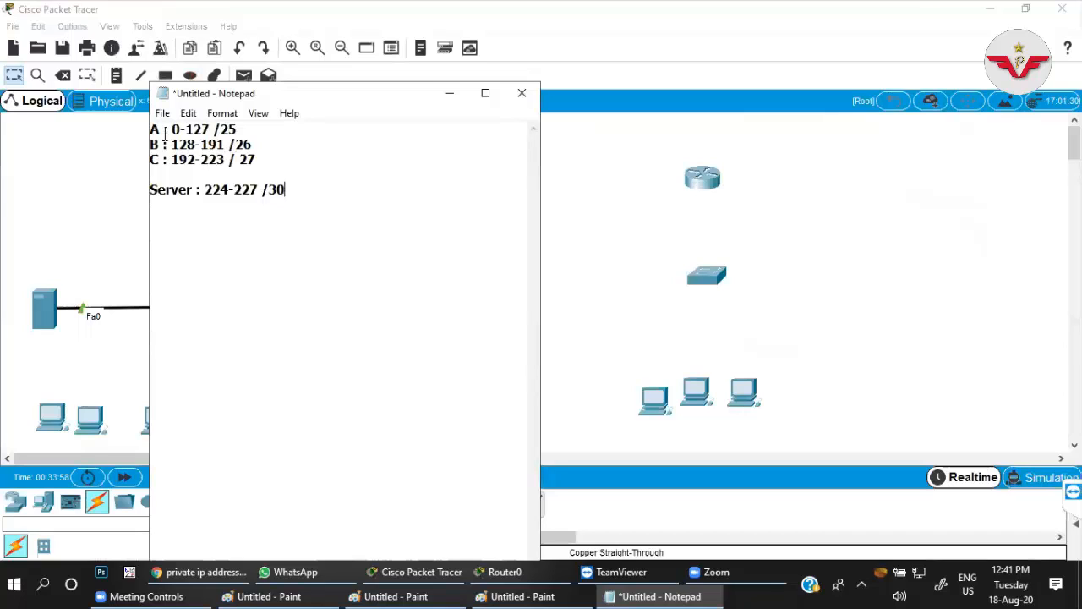
pyautogui.hotkey('ctrl', 'a')
pyautogui.hotkey('ctrl', 'c')
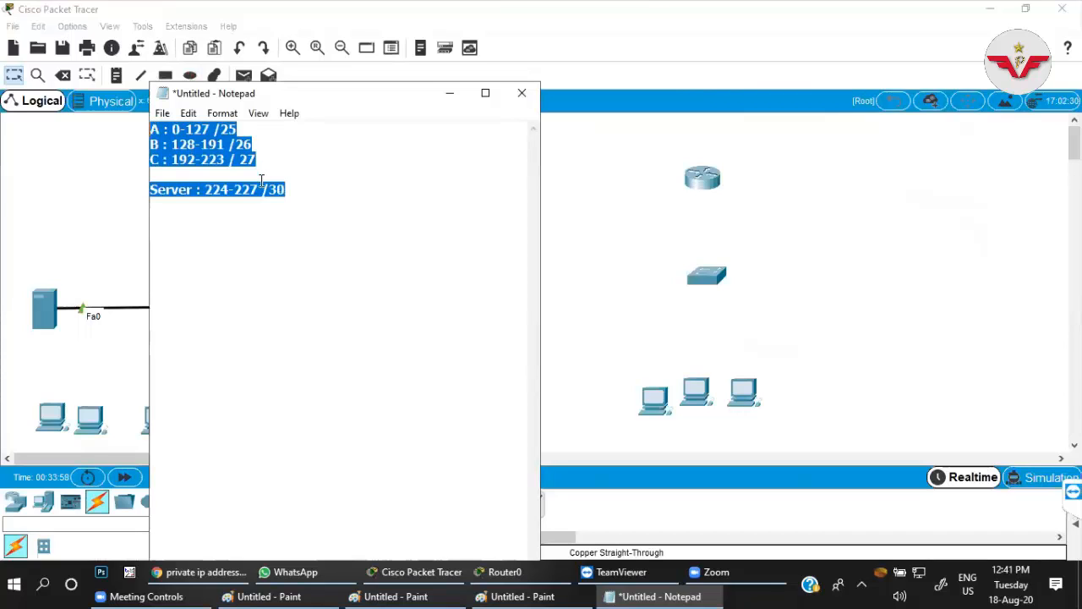
pyautogui.hotkey('alt', 'Tab')
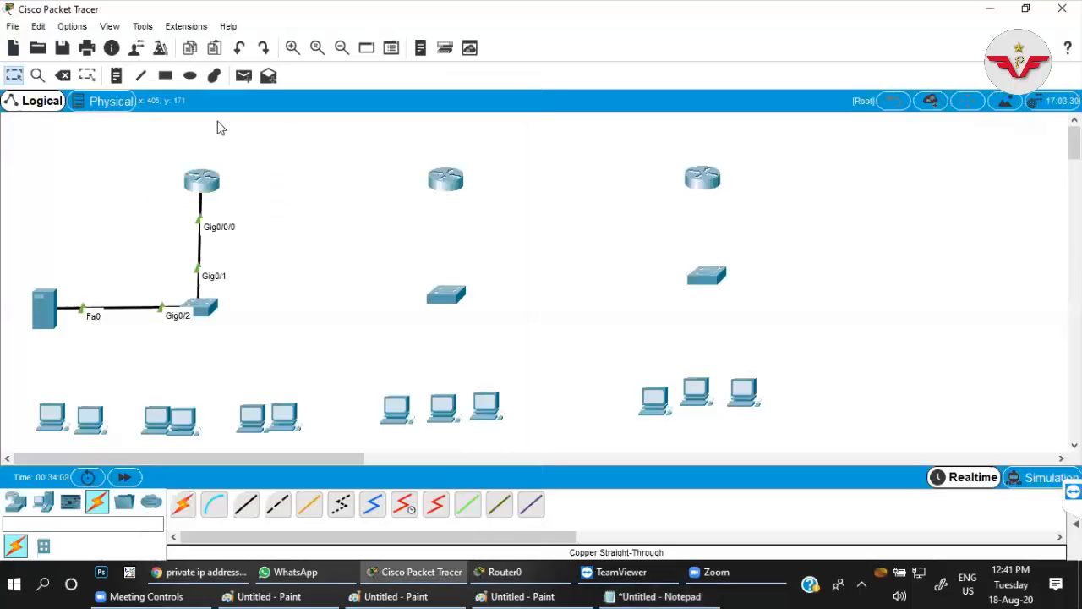
pyautogui.click(123, 81)
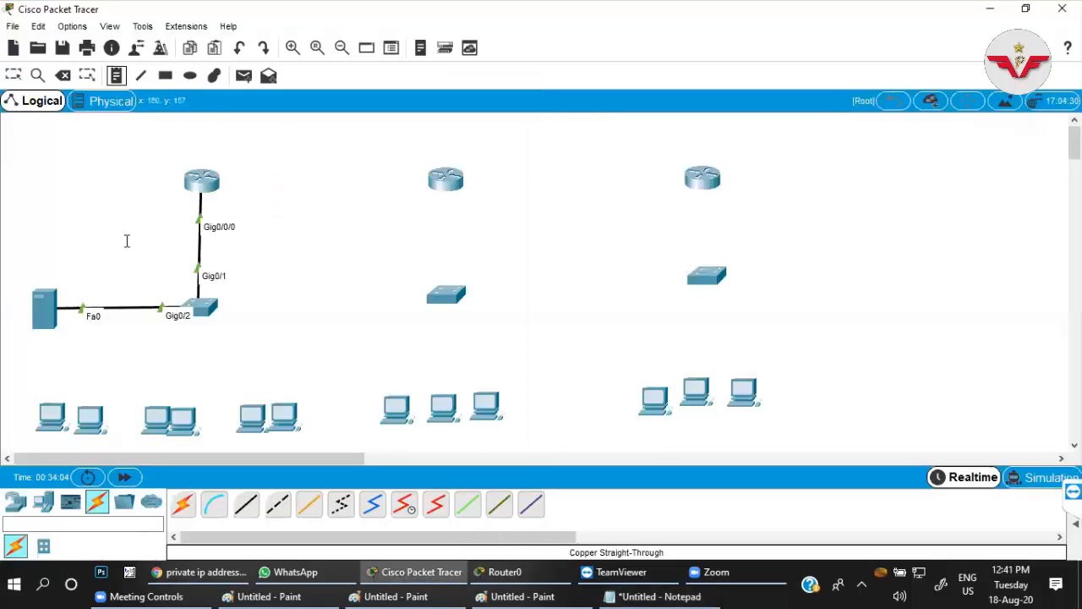
pyautogui.click(47, 204)
pyautogui.hotkey('ctrl', 'v')
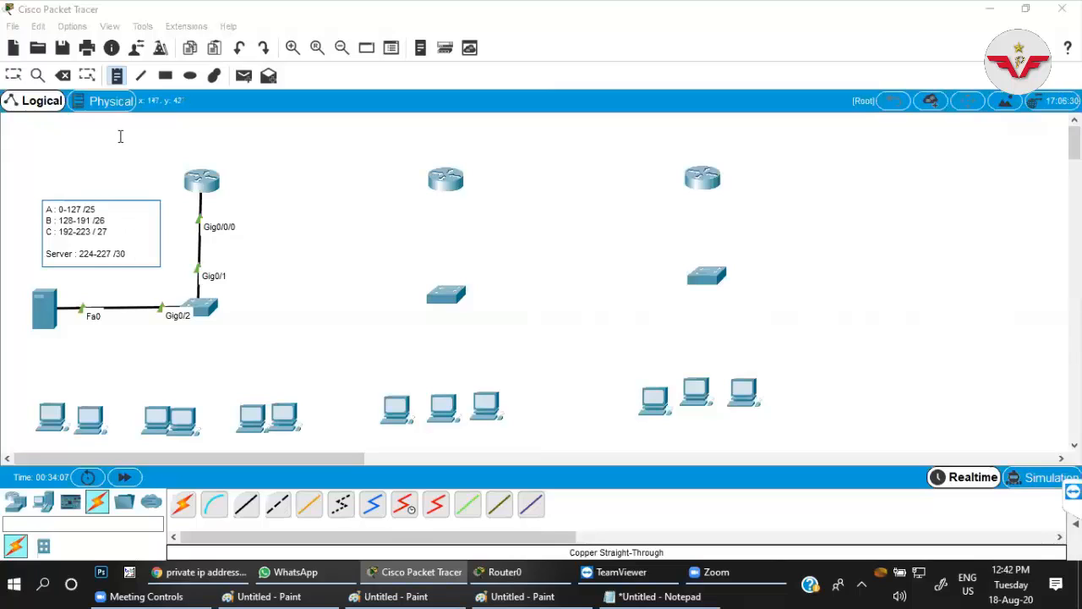
pyautogui.click(13, 75)
pyautogui.moveTo(64, 210); pyautogui.dragTo(297, 259)
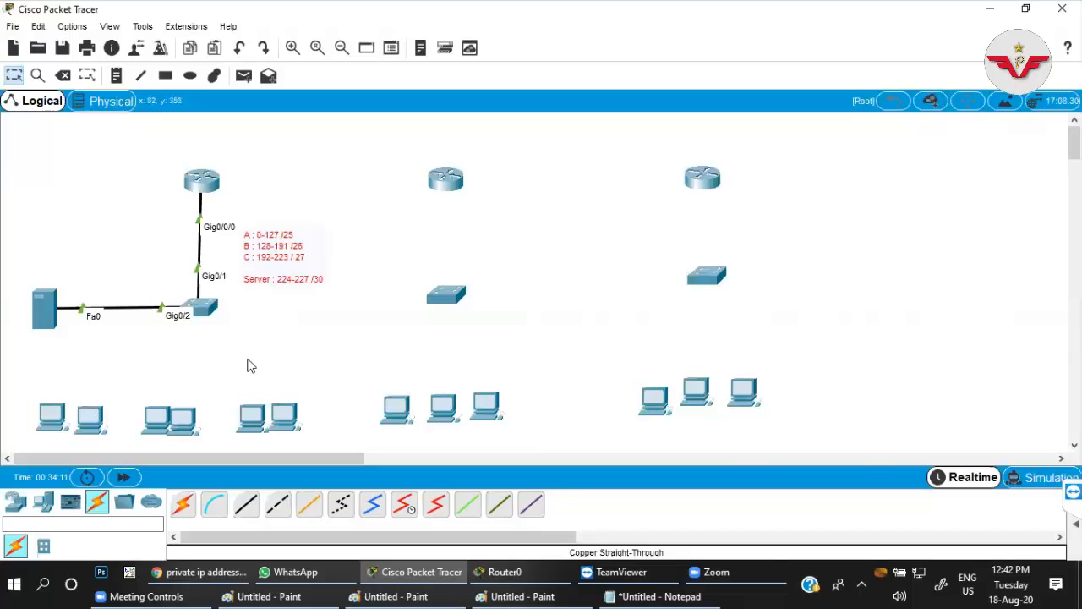
# Assign IP address 192.168.0.225 with mask 255.255.255.252 to interface g0/0/0 on the Main-Branch router.
pyautogui.click(201, 183)
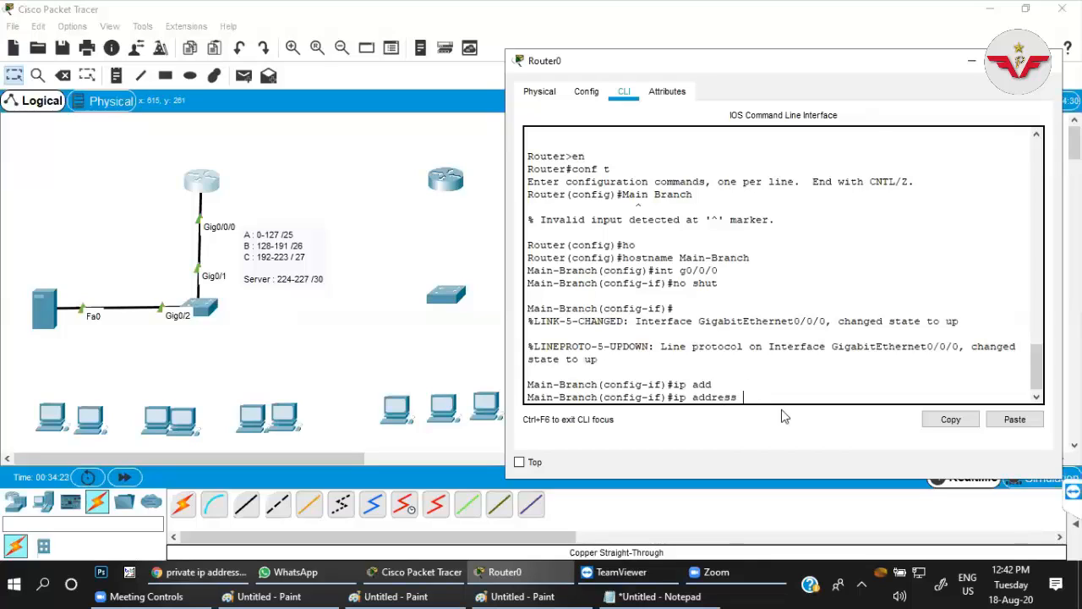
pyautogui.write('192.168.')
pyautogui.write('225')
pyautogui.press('BackSpace')
pyautogui.press('BackSpace')
pyautogui.write('0.225 255.255.255.252')
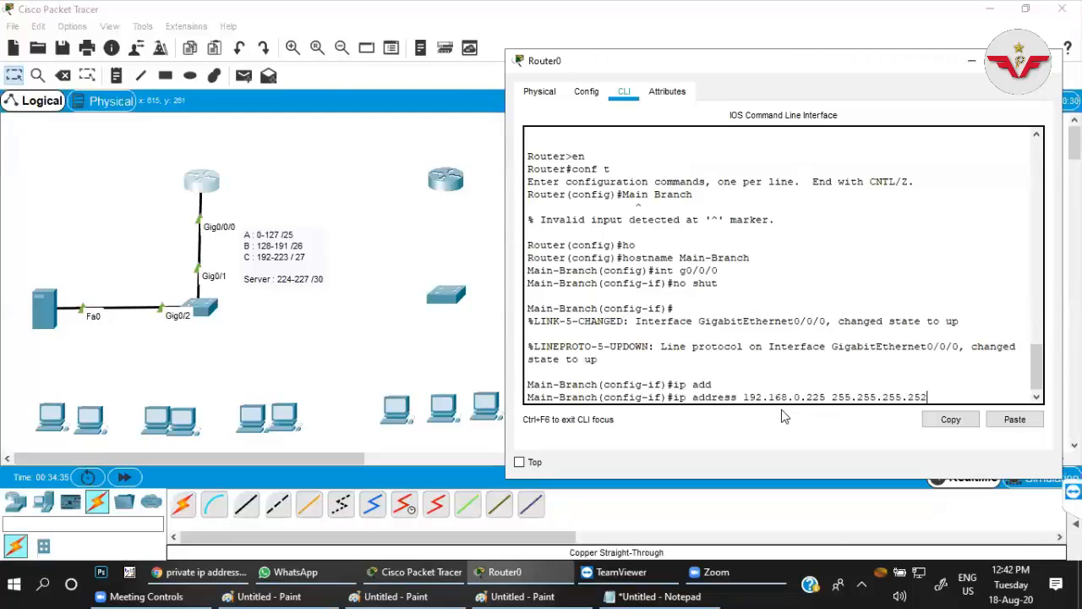
pyautogui.press('Return')
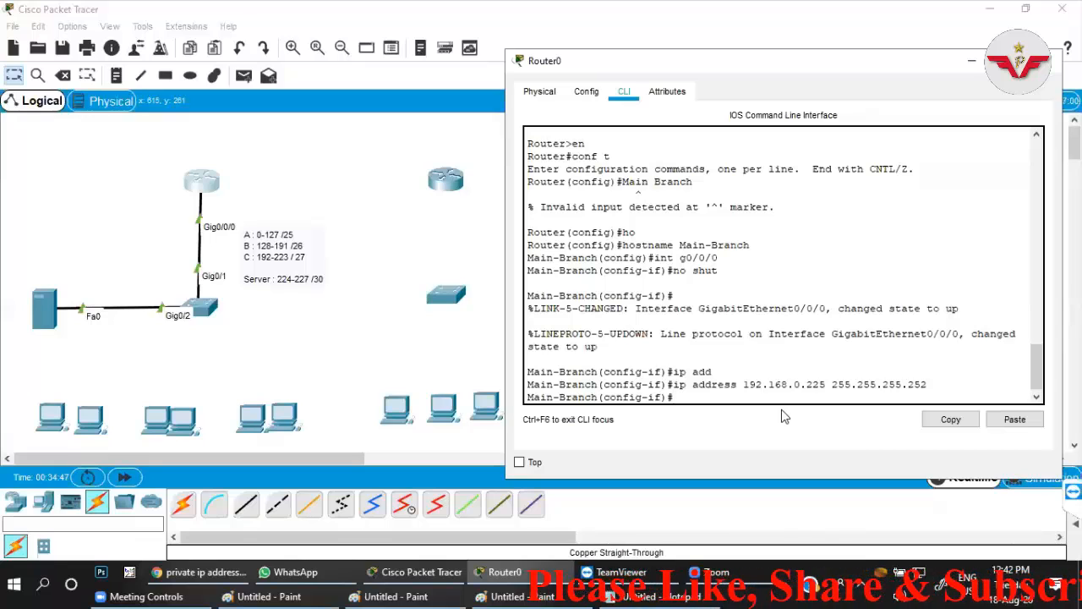
# Create subinterface g0/0/0.10 on the Main-Branch router and set its encapsulation to dot1Q 10.
pyautogui.write('int g0/')
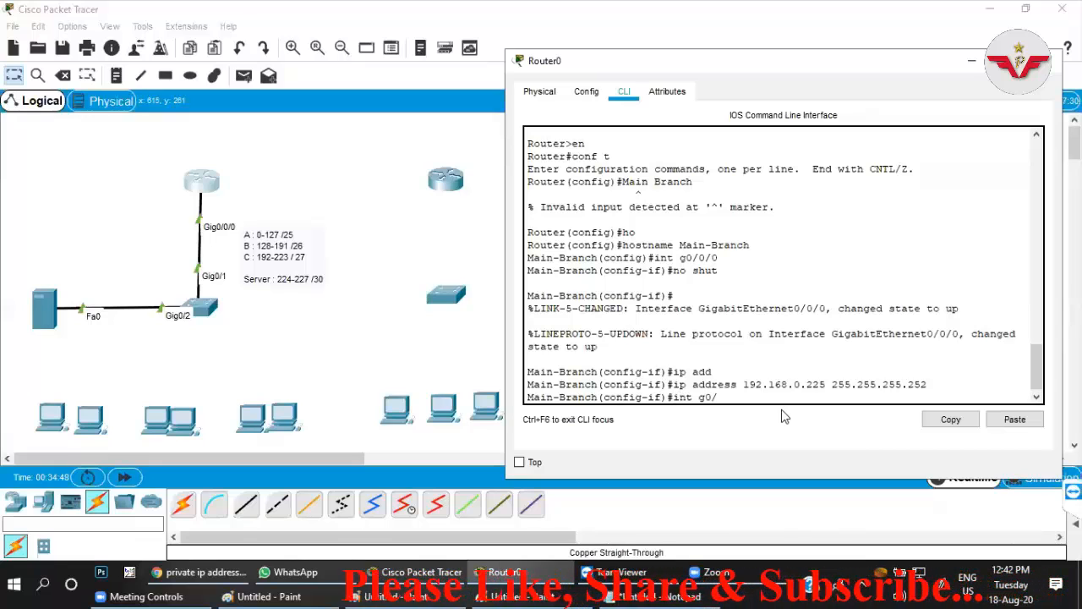
pyautogui.write('0/0.10')
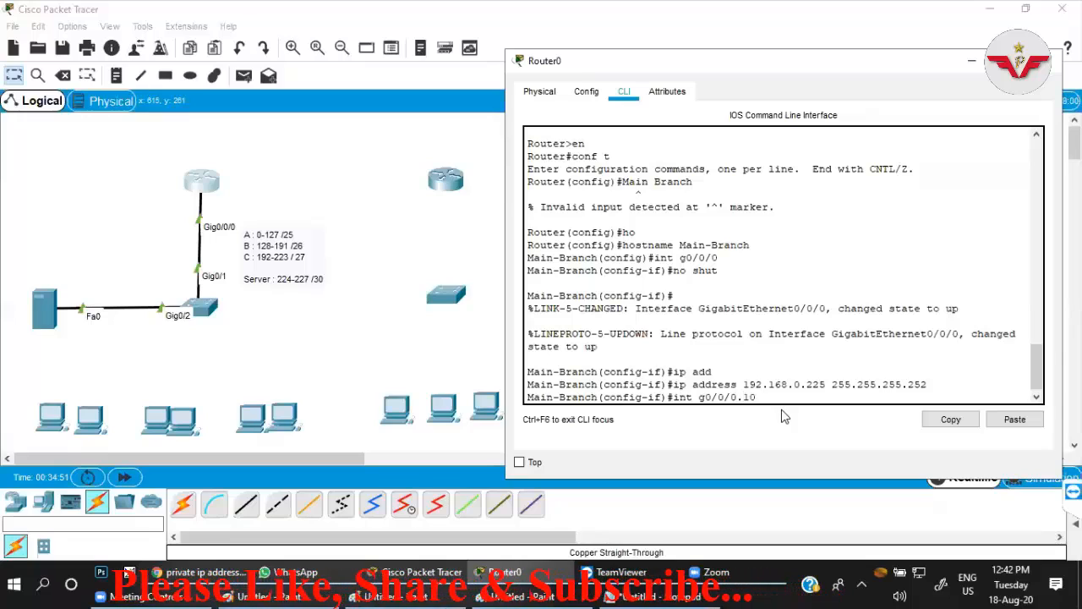
pyautogui.press('Return')
pyautogui.press('Return')
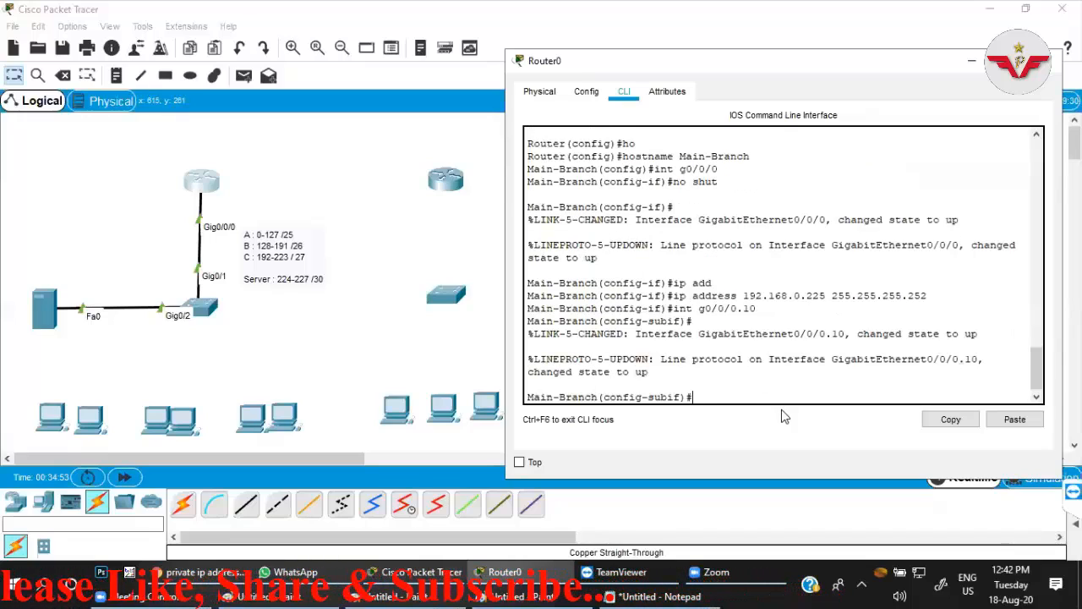
pyautogui.write('en')
pyautogui.press('Tab')
pyautogui.write('do')
pyautogui.press('Tab')
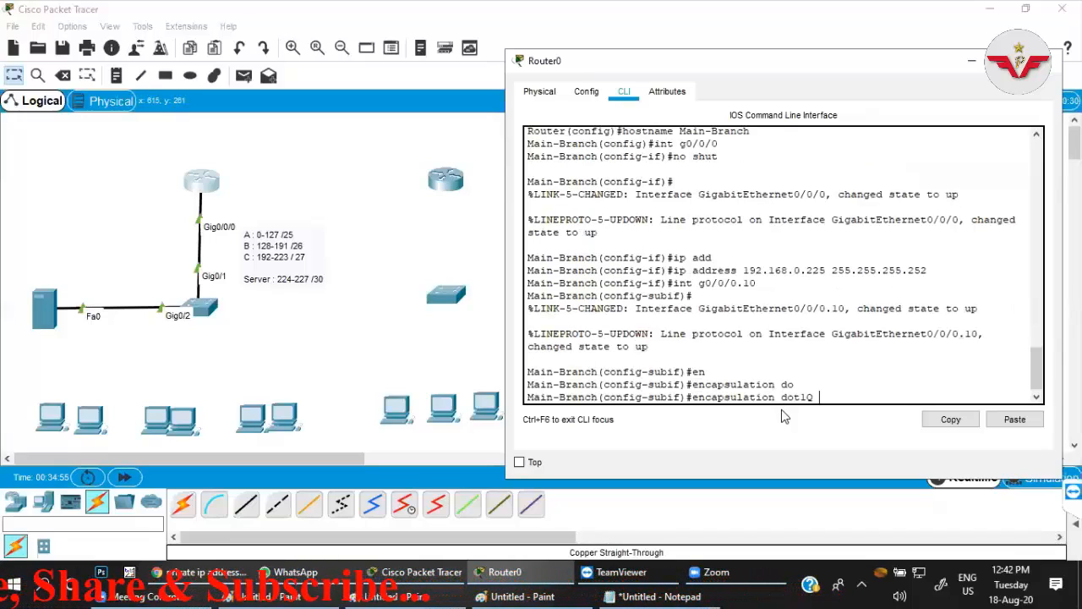
pyautogui.write('10')
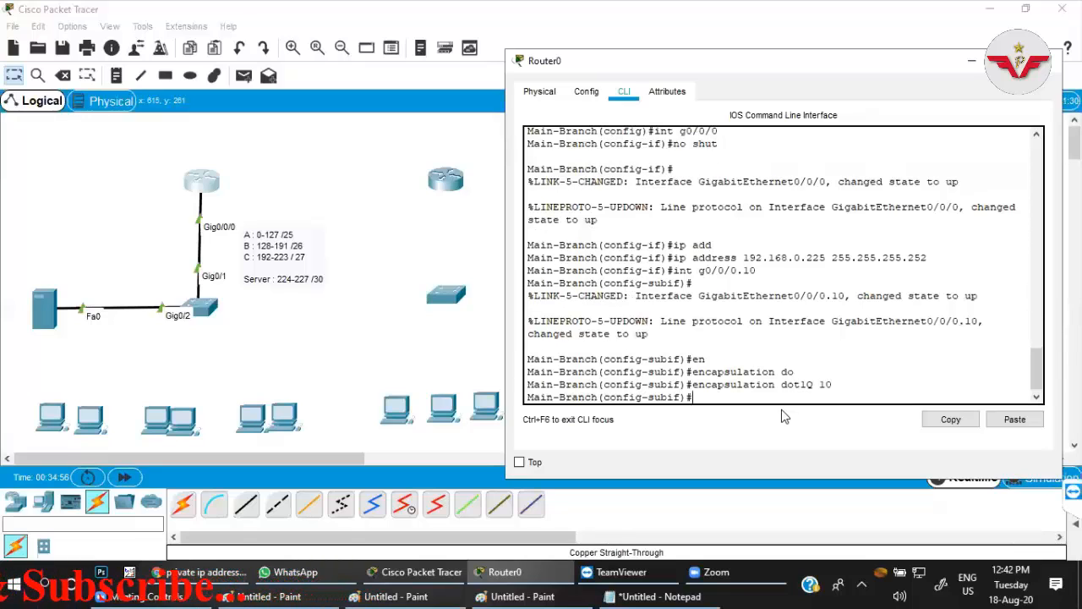
pyautogui.press('Return')
# Assign IP address 192.168.0.1 with mask 255.255.255.128 to subinterface g0/0/0.10.
pyautogui.write('ip add')
pyautogui.press('Tab')
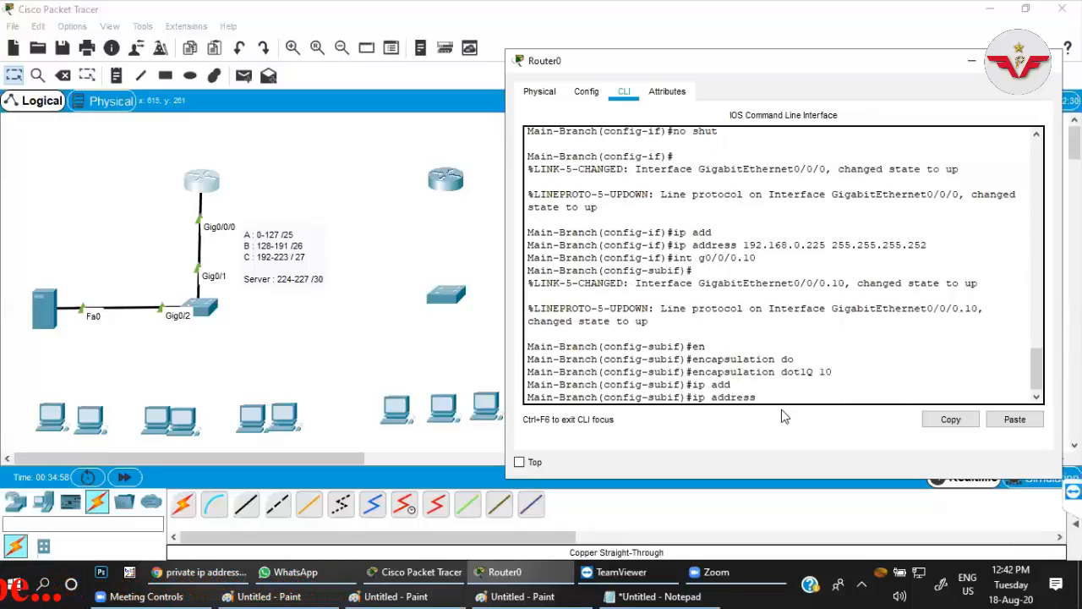
pyautogui.write('192.1689.')
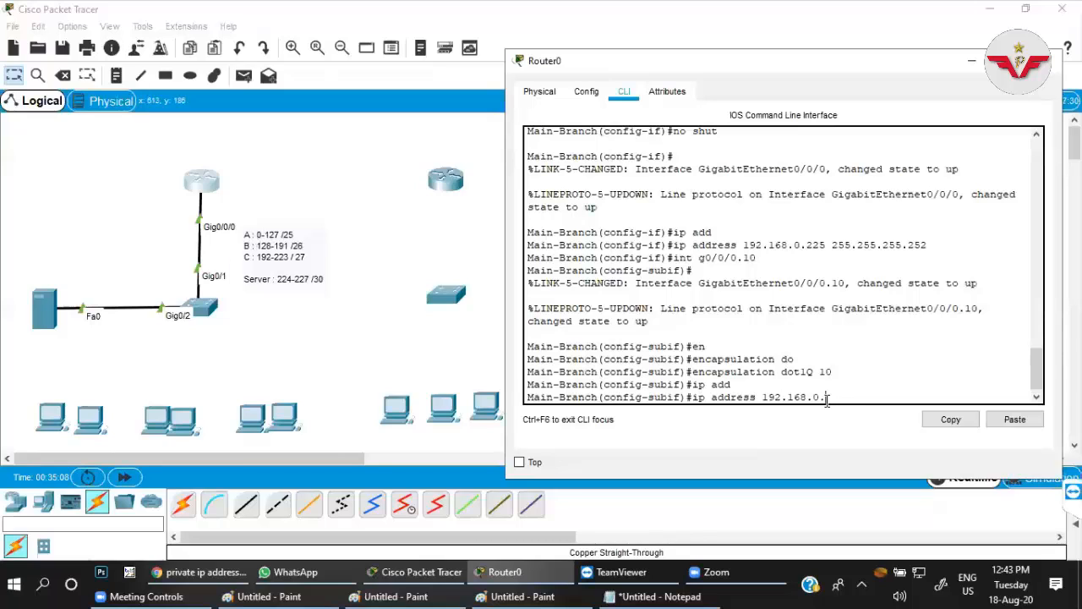
pyautogui.write('255.255.255.128')
pyautogui.press('Return')
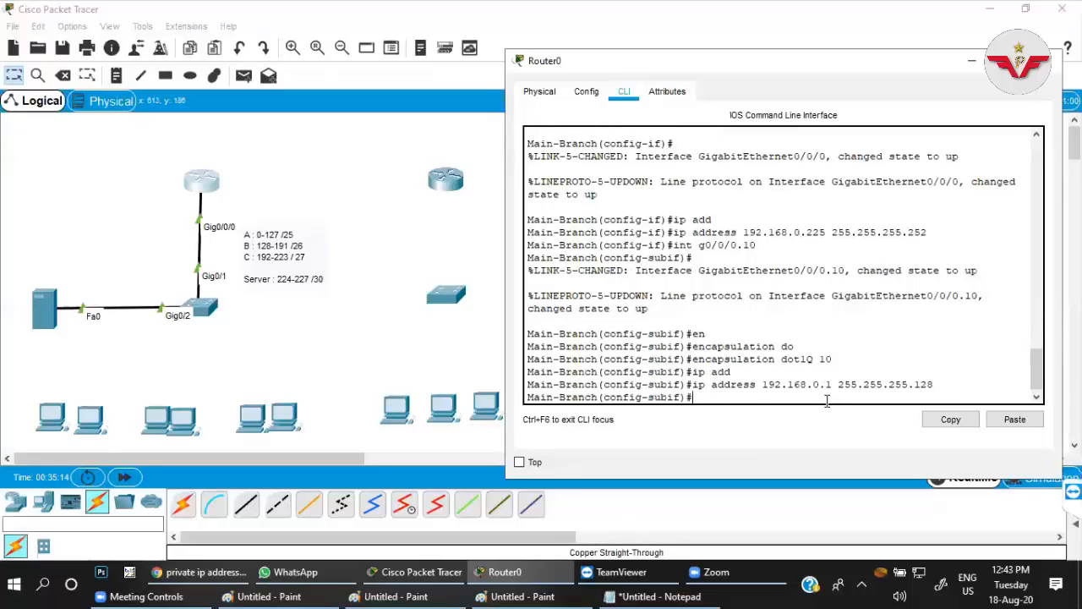
# Create subinterface g0/0/0.20 on the Main-Branch router.
pyautogui.press('Up')
pyautogui.press('Up')
pyautogui.press('Up')
pyautogui.press('Up')
pyautogui.press('Up')
pyautogui.press('Up')
pyautogui.write('20')
pyautogui.press('Return')
pyautogui.press('Return')
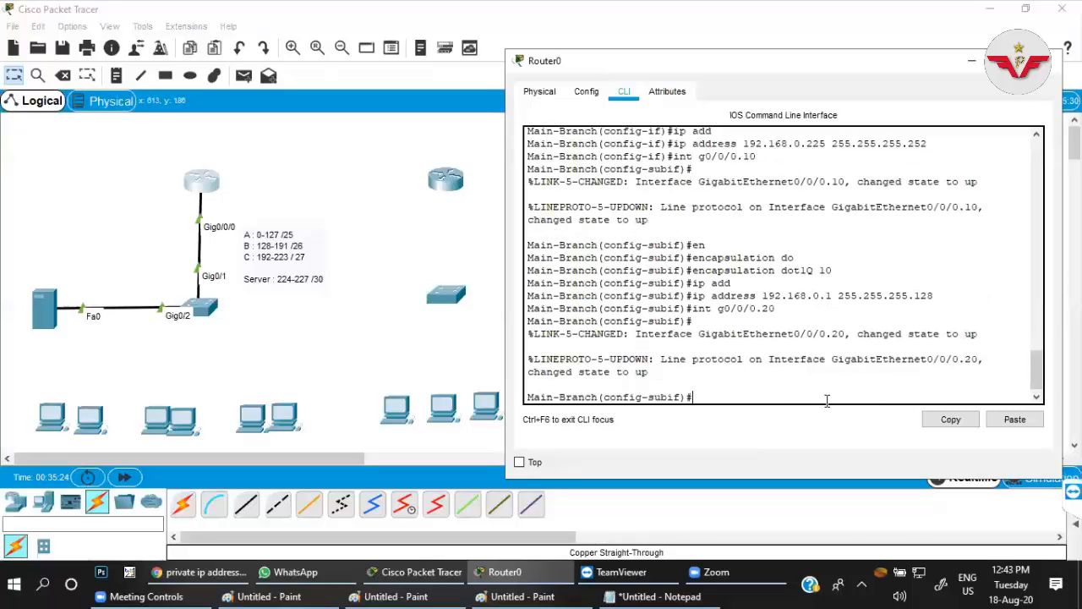
# Set the encapsulation of subinterface g0/0/0.20 to dot1Q 20.
pyautogui.press('Up')
pyautogui.press('Up')
pyautogui.press('Up')
pyautogui.press('Up')
pyautogui.press('BackSpace')
pyautogui.press('BackSpace')
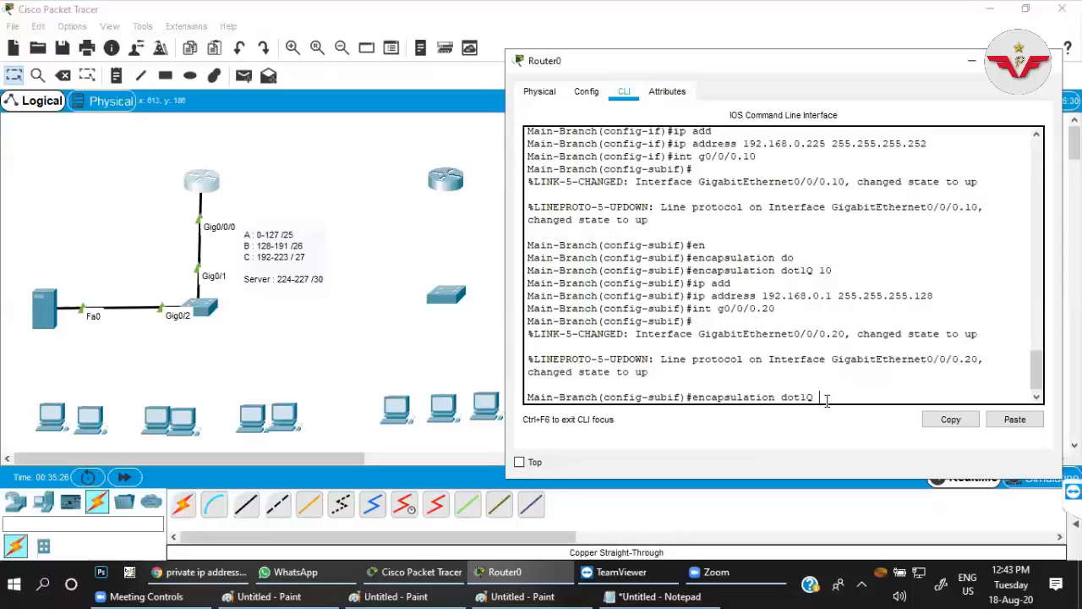
pyautogui.write('20')
pyautogui.press('Return')
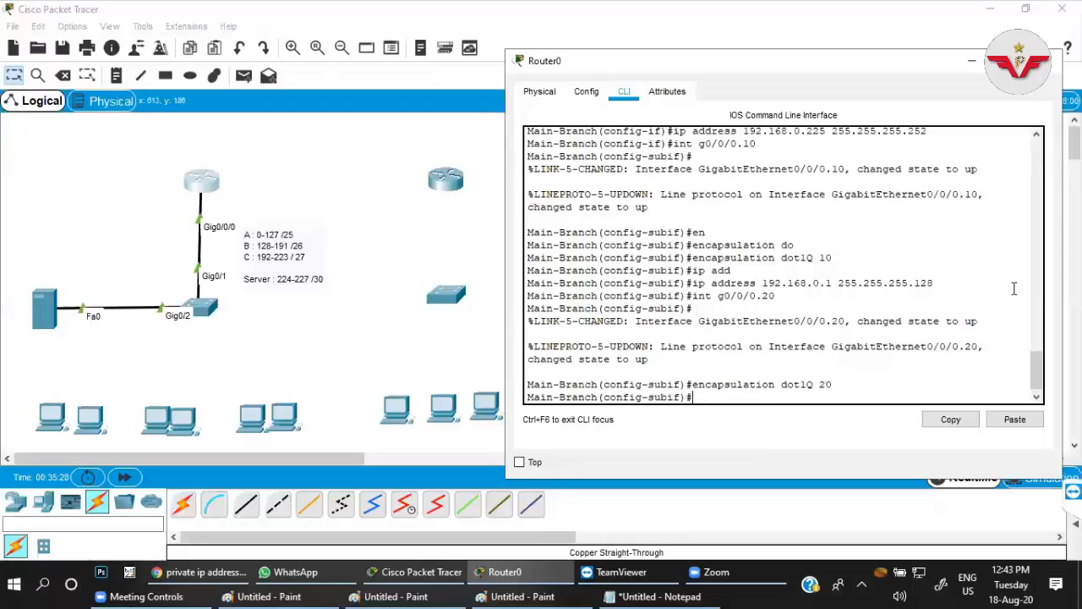
# Assign IP address 192.168.0.129 with mask 255.255.255.192 to subinterface g0/0/0.20.
pyautogui.press('Up')
pyautogui.press('Up')
pyautogui.press('Up')
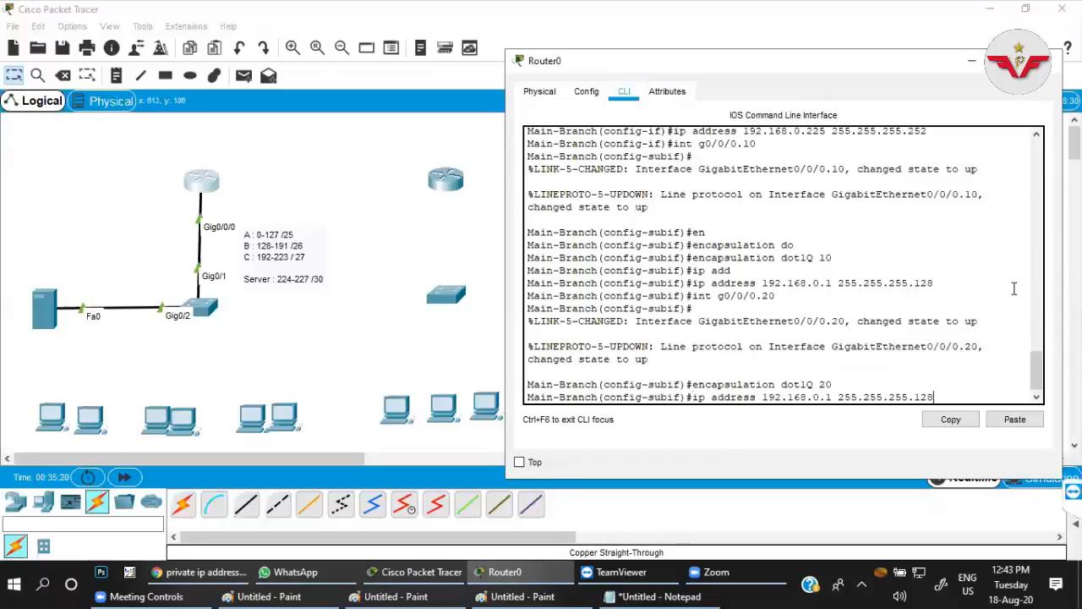
pyautogui.press('Left')
pyautogui.press('Left')
pyautogui.press('Left')
pyautogui.press('Left')
pyautogui.press('Left')
pyautogui.press('Left')
pyautogui.press('Left')
pyautogui.press('Left')
pyautogui.press('Left')
pyautogui.press('Left')
pyautogui.press('Left')
pyautogui.press('BackSpace')
pyautogui.write('129')
pyautogui.press('Right')
pyautogui.press('Right')
pyautogui.press('Right')
pyautogui.press('Right')
pyautogui.press('Right')
pyautogui.press('Right')
pyautogui.press('Right')
pyautogui.press('Right')
pyautogui.press('Right')
pyautogui.press('Right')
pyautogui.press('Right')
pyautogui.press('Right')
pyautogui.press('Right')
pyautogui.press('Right')
pyautogui.press('BackSpace')
pyautogui.press('BackSpace')
pyautogui.write('92')
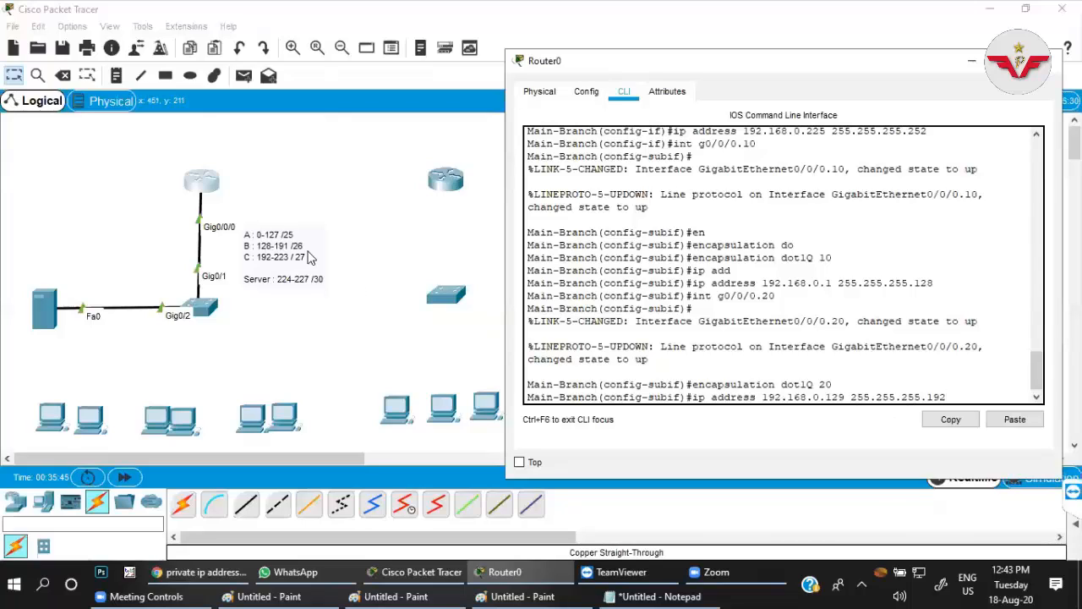
pyautogui.press('Return')
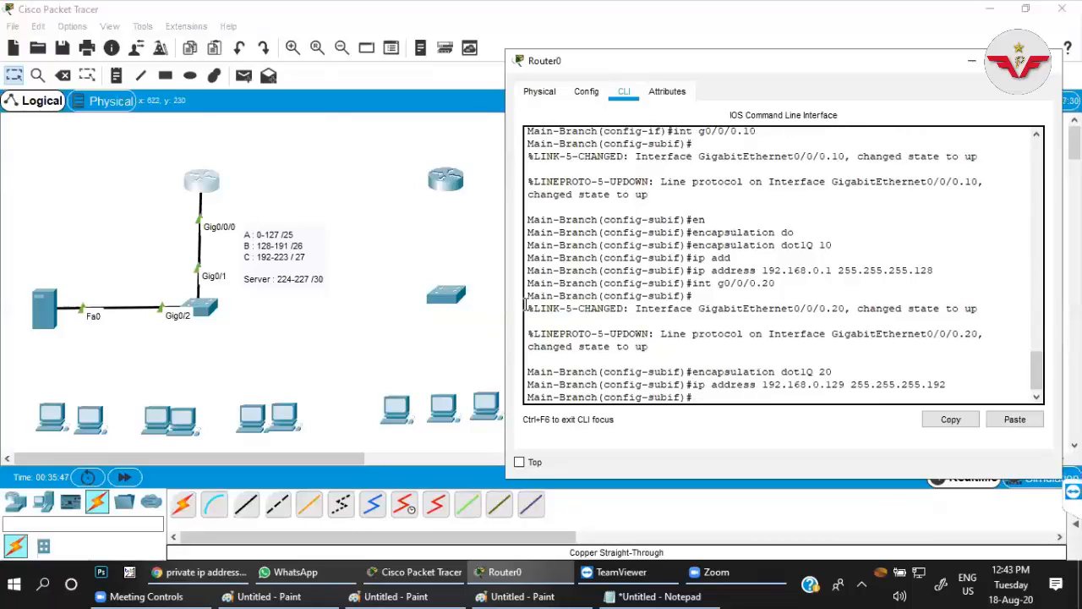
# Create subinterface g0/0/0.30 on the Main-Branch router and set its encapsulation to dot1Q 30.
pyautogui.write('int g0/0/0.30')
pyautogui.press('Return')
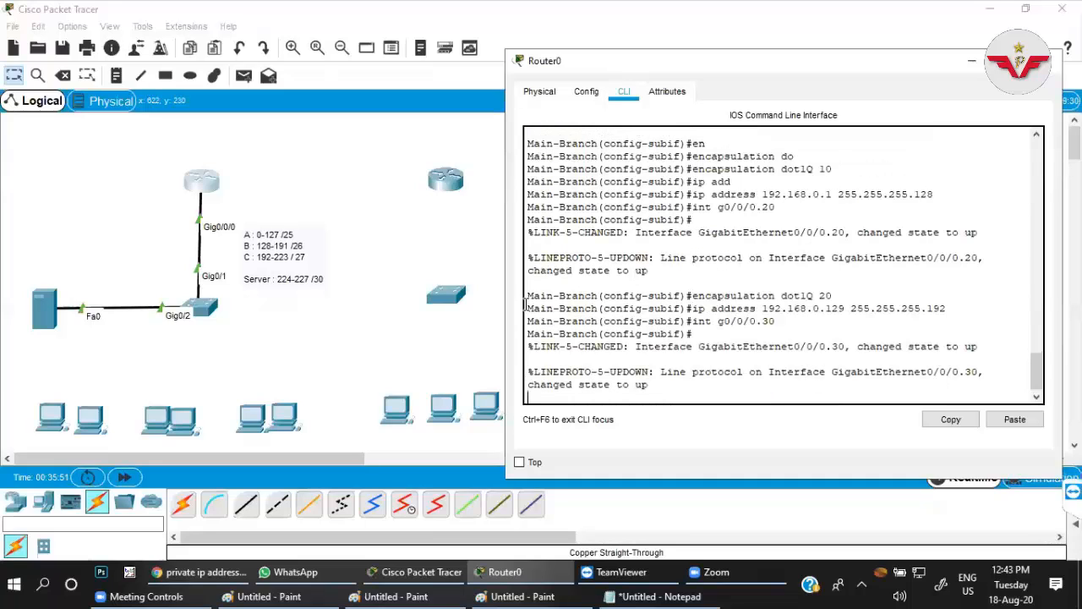
pyautogui.press('Up')
pyautogui.press('Up')
pyautogui.press('Up')
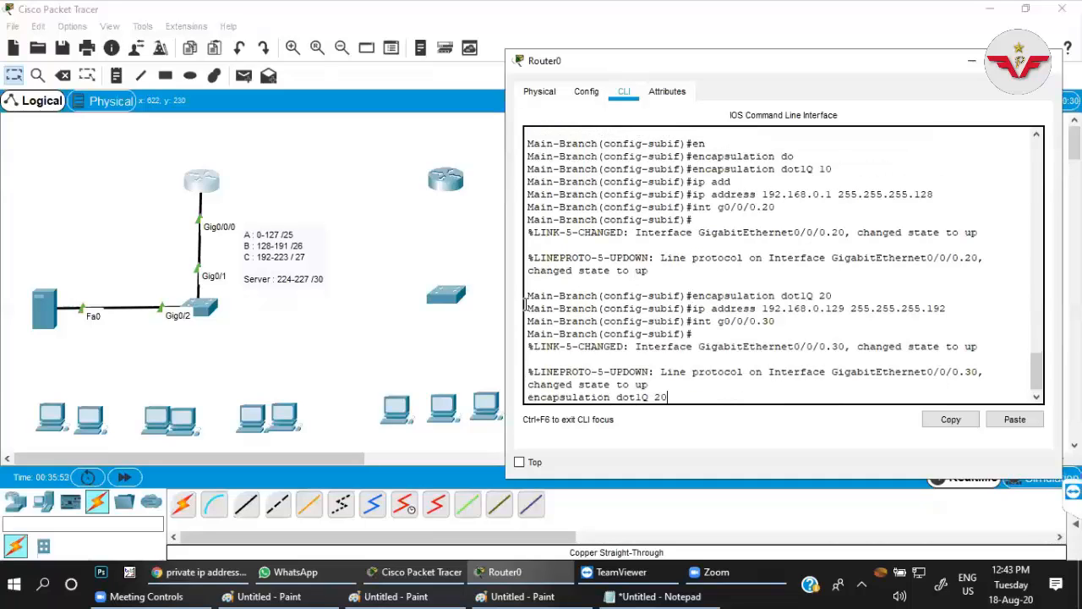
pyautogui.press('BackSpace')
pyautogui.press('BackSpace')
pyautogui.write('30')
pyautogui.press('Return')
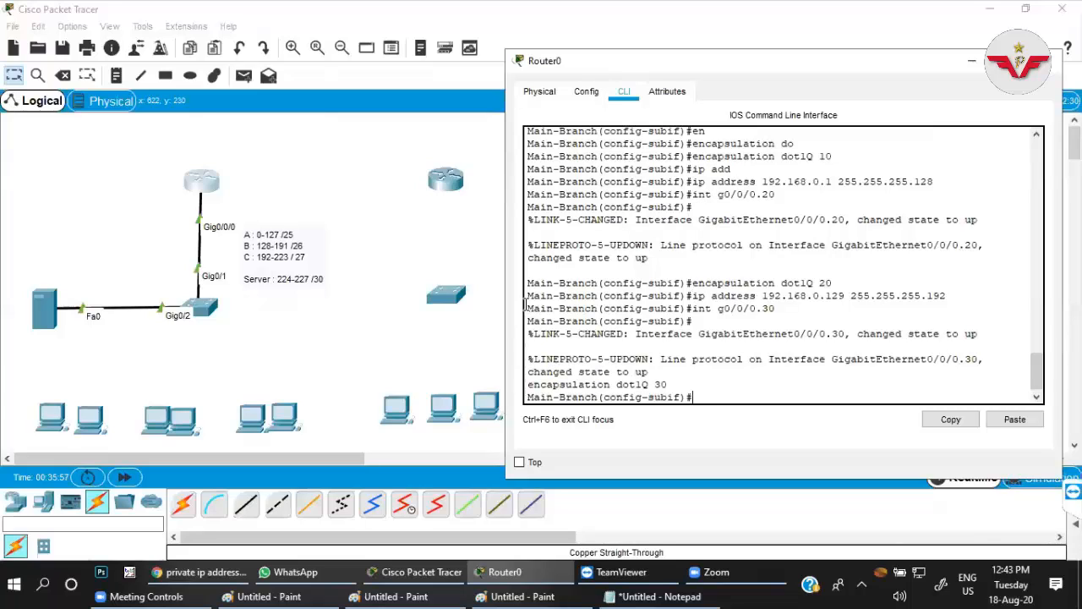
# Assign IP address 192.168.0.193 with mask 255.255.255.224 to subinterface g0/0/0.30.
pyautogui.press('Up')
pyautogui.press('Up')
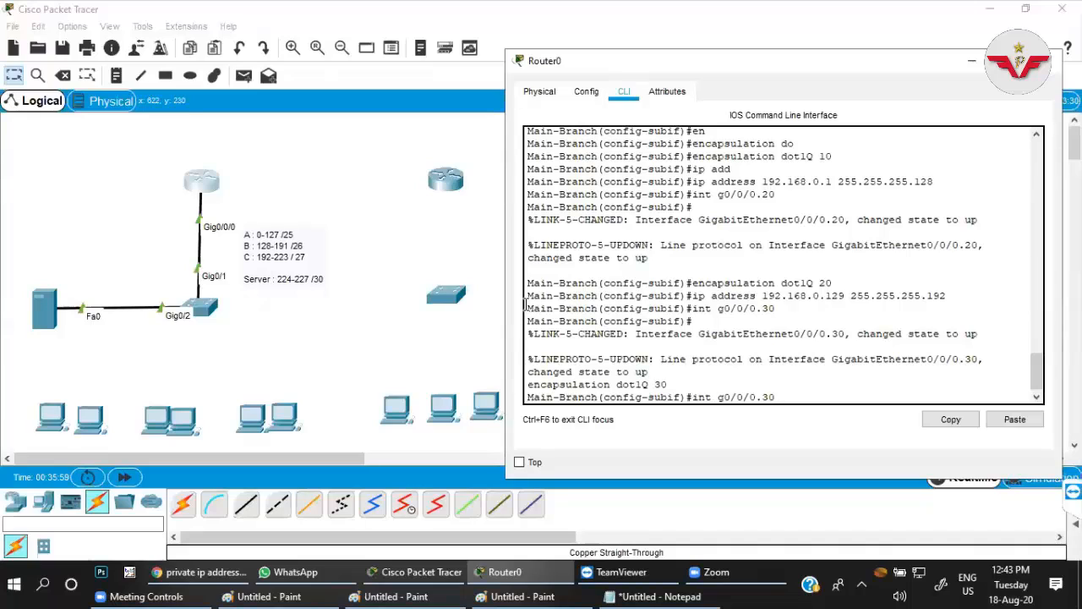
pyautogui.press('Up')
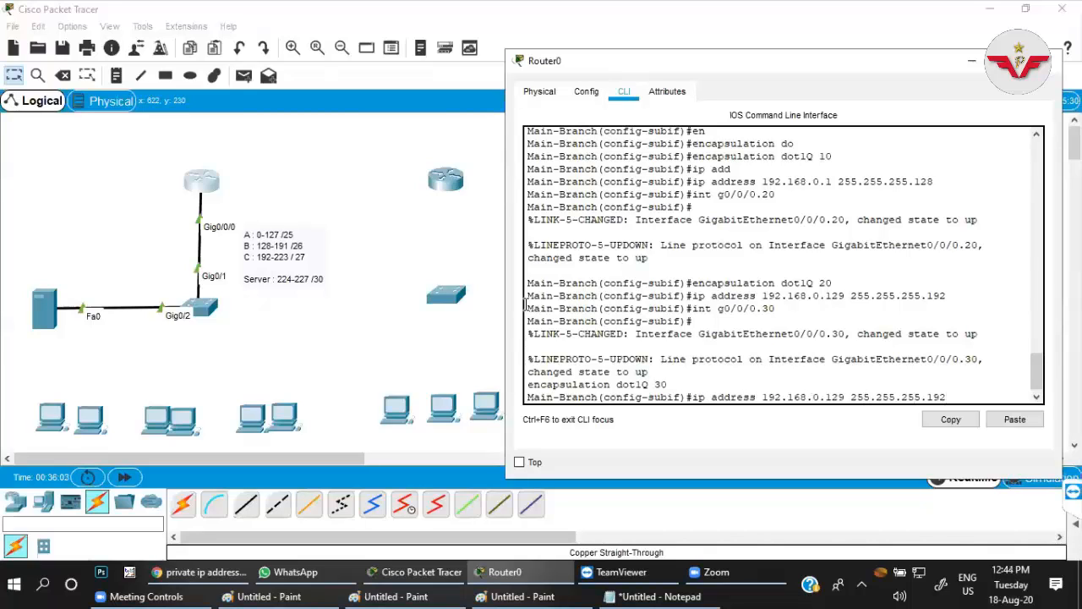
pyautogui.press('Left')
pyautogui.press('Left')
pyautogui.press('Left')
pyautogui.press('Left')
pyautogui.press('Left')
pyautogui.press('Left')
pyautogui.press('Left')
pyautogui.press('Left')
pyautogui.press('Left')
pyautogui.press('Left')
pyautogui.press('Left')
pyautogui.press('Left')
pyautogui.press('Left')
pyautogui.press('Left')
pyautogui.press('Left')
pyautogui.press('Left')
pyautogui.press('BackSpace')
pyautogui.press('BackSpace')
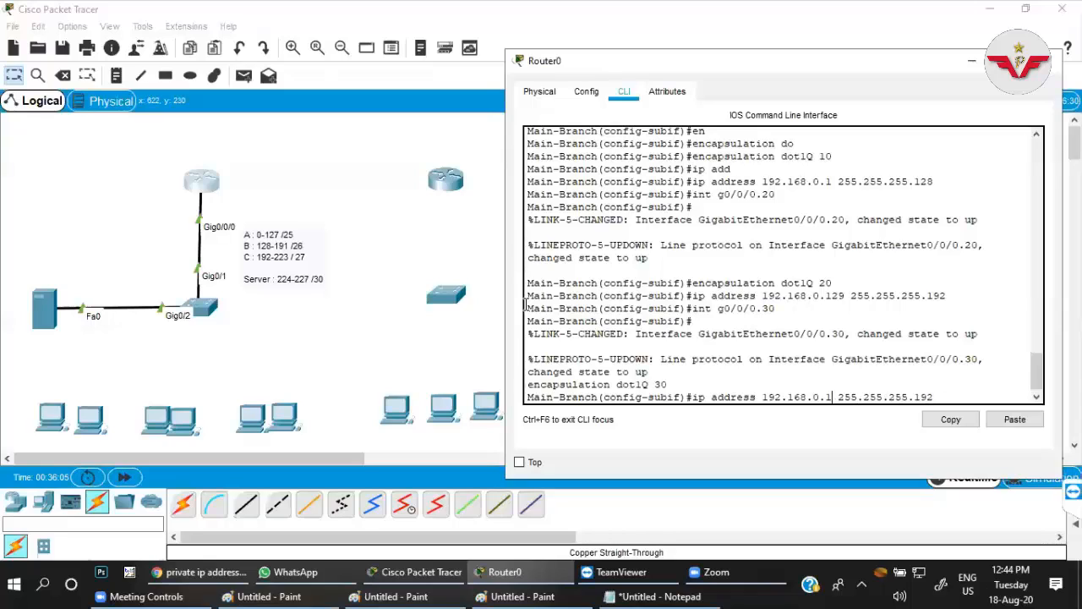
pyautogui.write('93')
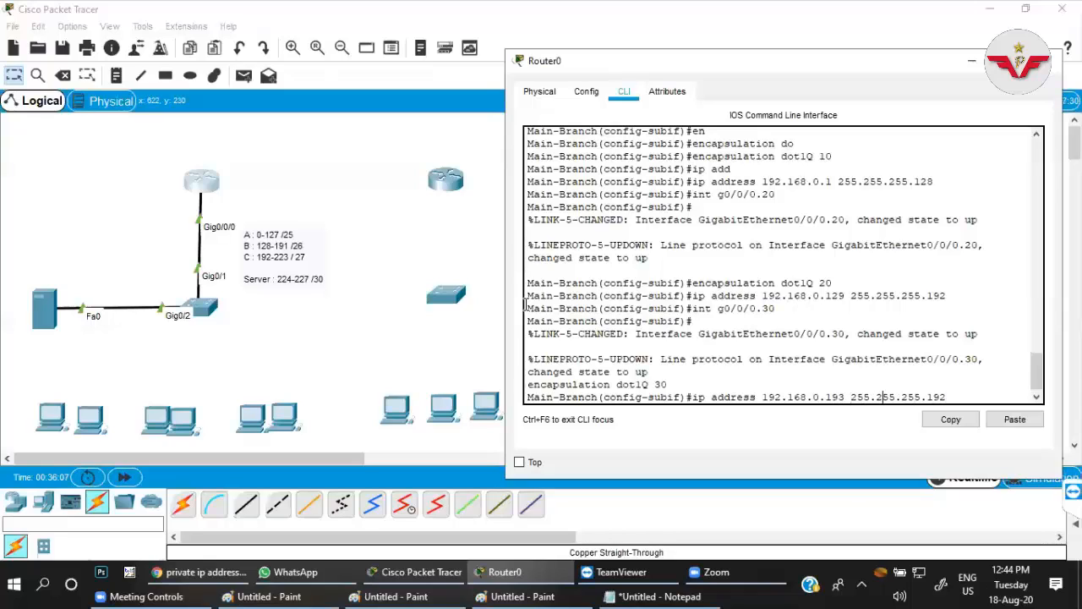
pyautogui.press('BackSpace')
pyautogui.press('BackSpace')
pyautogui.write('224')
pyautogui.press('Return')
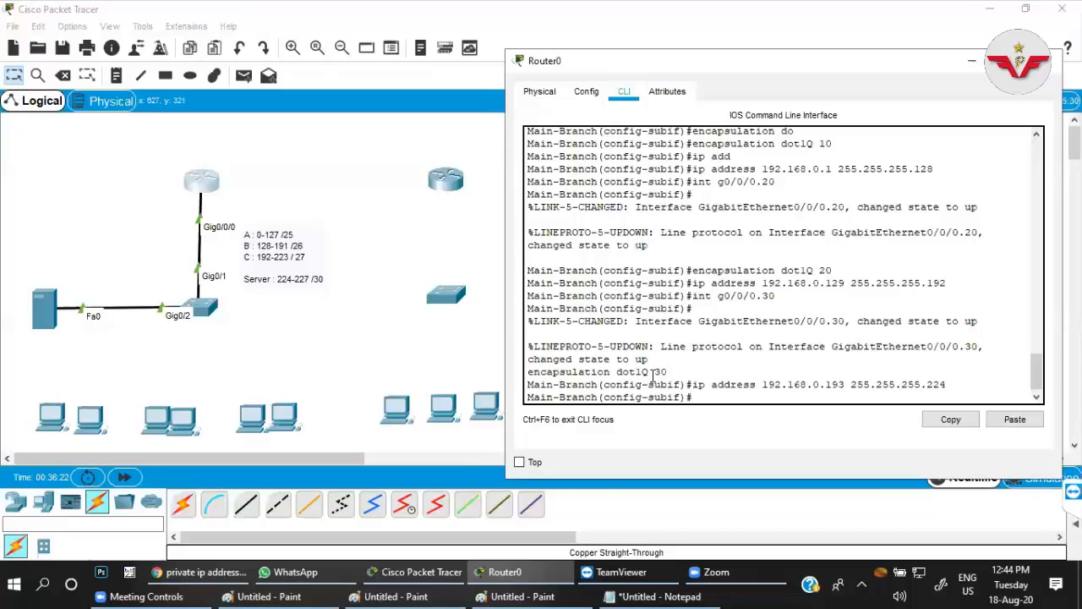
pyautogui.moveTo(673, 371); pyautogui.dragTo(526, 372)
pyautogui.click(707, 398)
# Open the command line of the switch linked to the first router and enter global configuration mode.
pyautogui.click(213, 314)
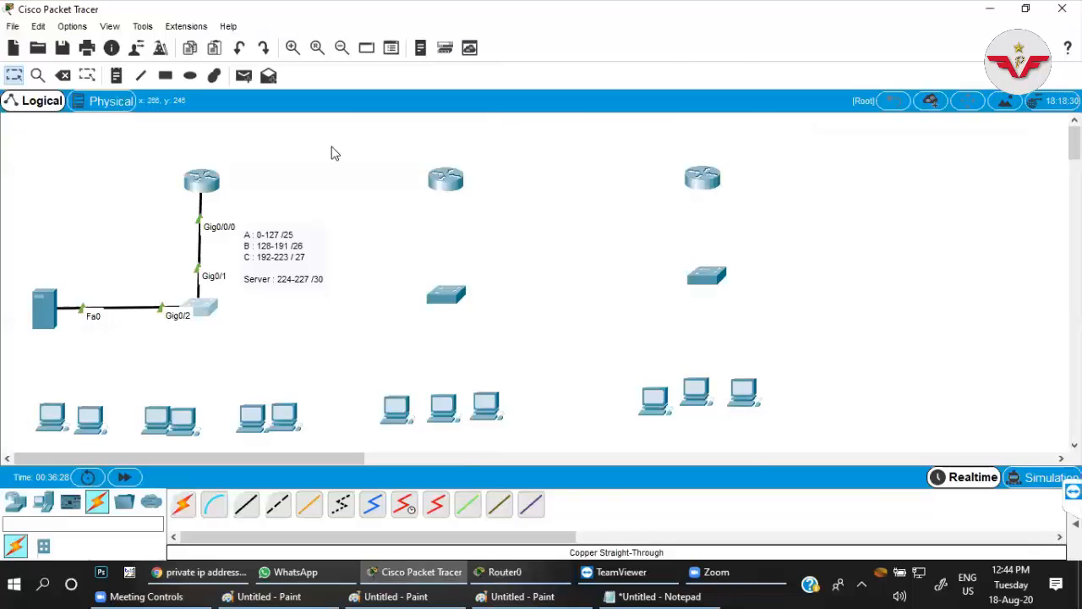
pyautogui.moveTo(401, 75); pyautogui.dragTo(621, 72)
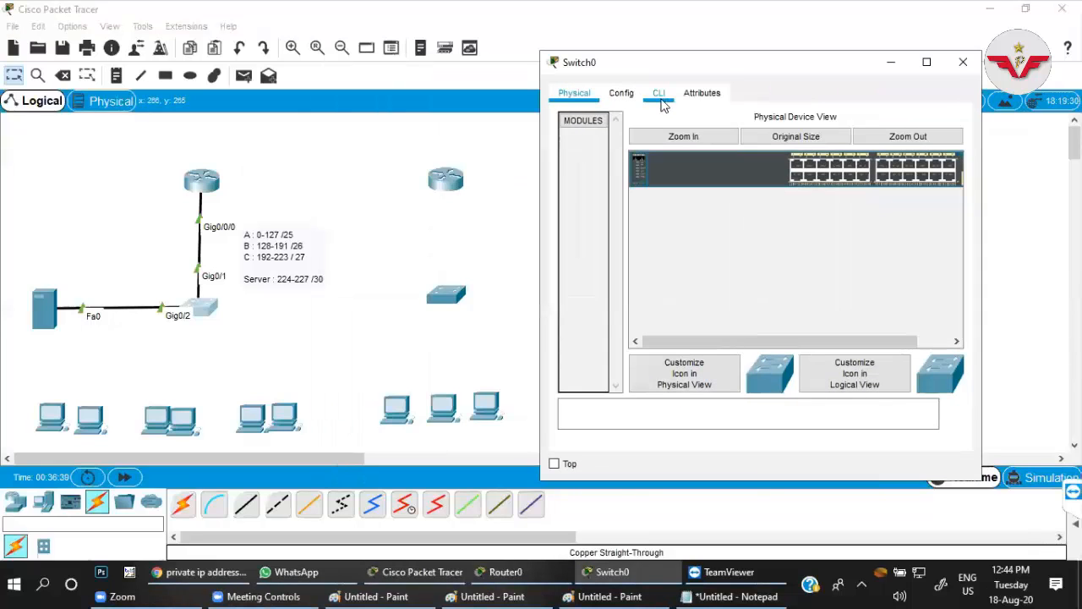
pyautogui.click(659, 95)
pyautogui.press('Return')
pyautogui.press('Return')
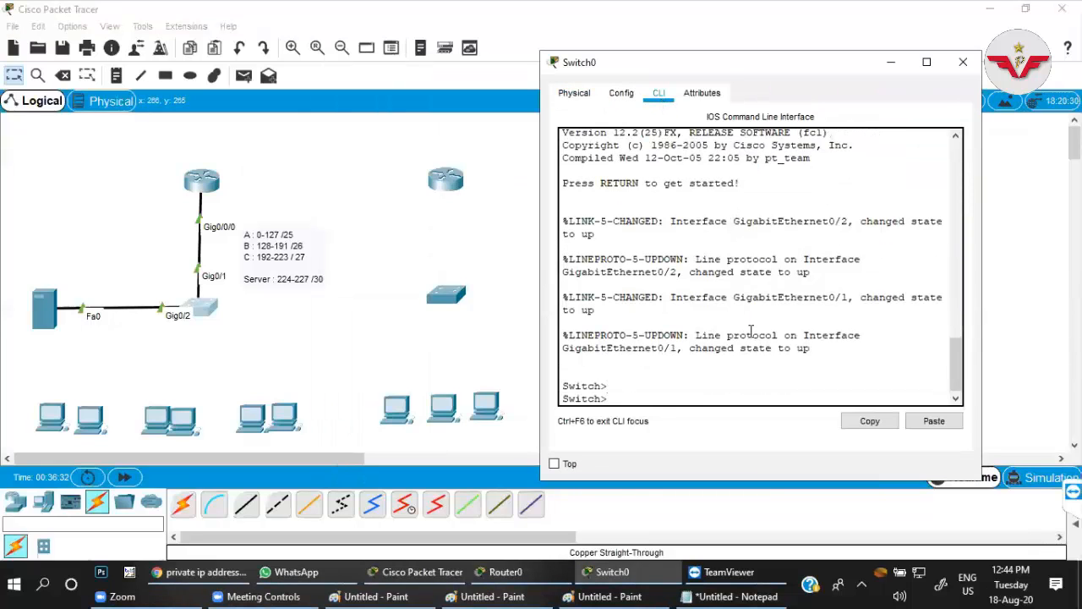
pyautogui.write('en')
pyautogui.press('Return')
pyautogui.write('conf t')
pyautogui.press('Return')
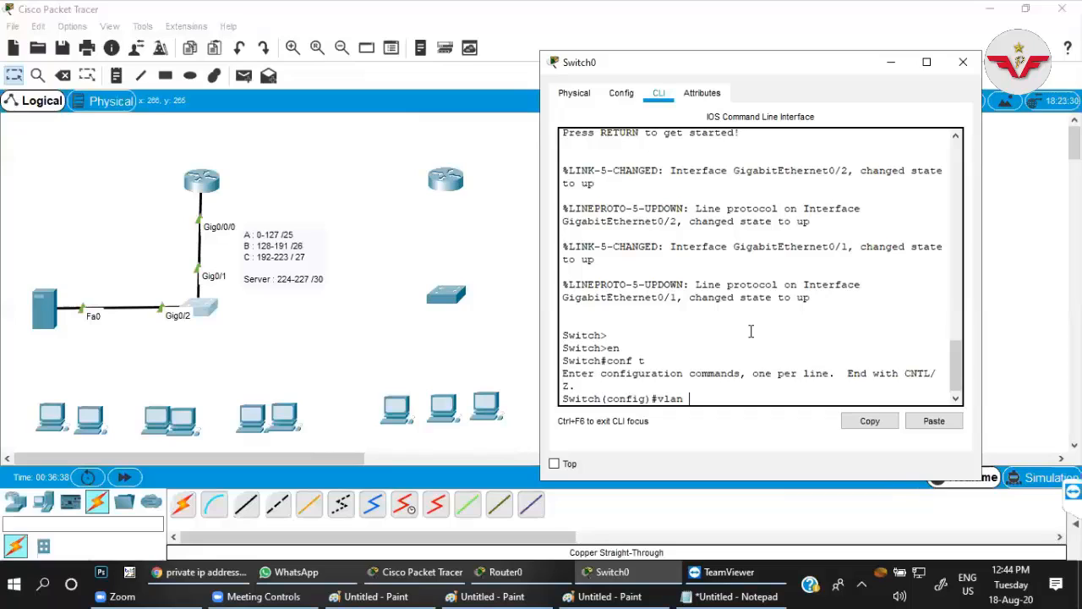
# Create VLAN 10 named a and VLAN 20 named b on the switch.
pyautogui.press('Return')
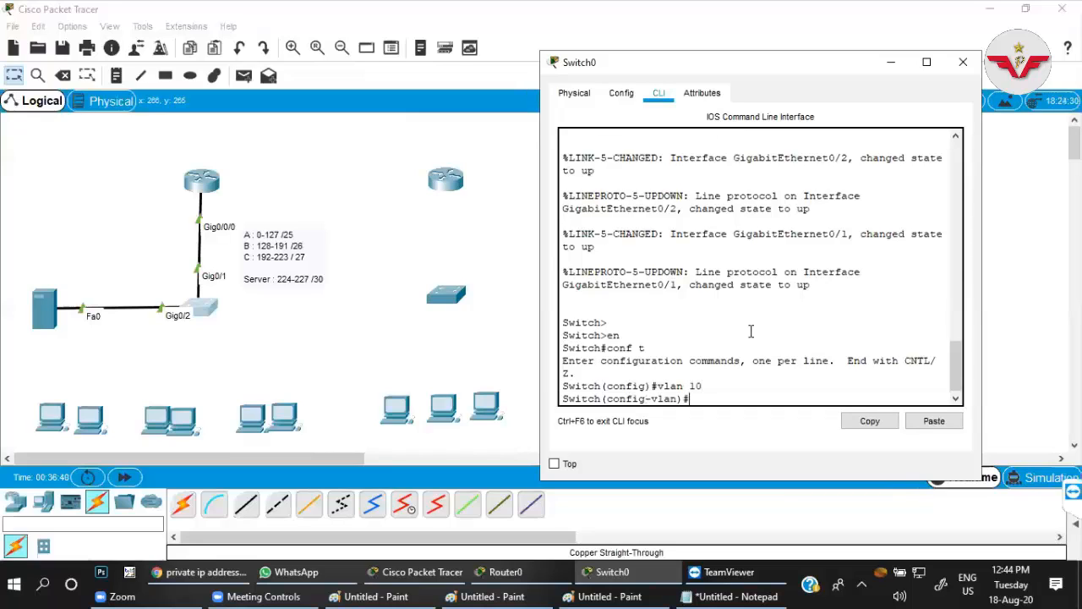
pyautogui.write('name a')
pyautogui.press('Return')
pyautogui.write('vlan 20')
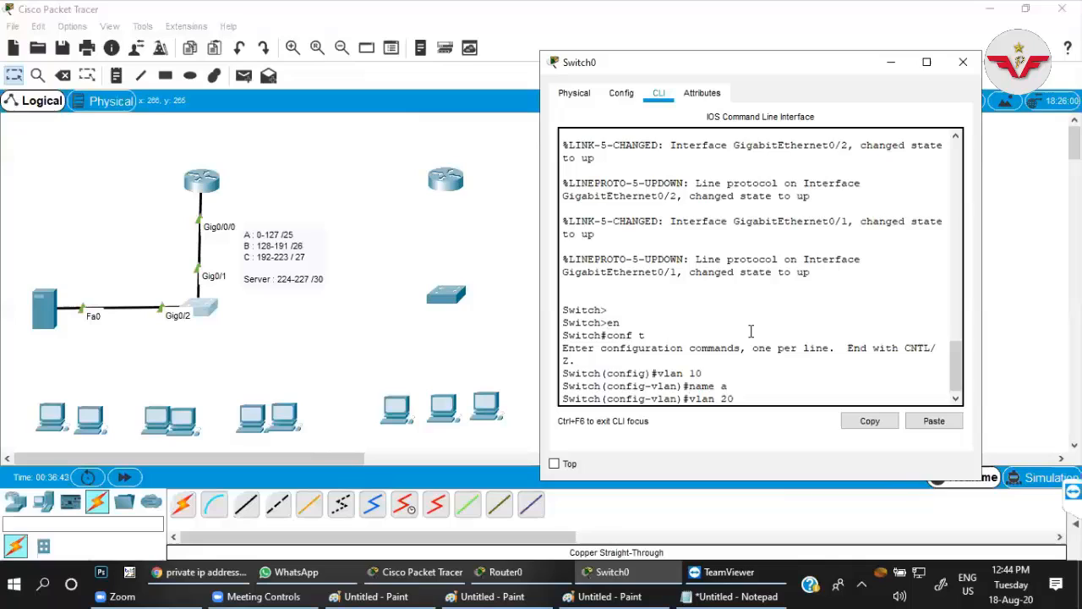
pyautogui.press('Return')
pyautogui.write('name b')
pyautogui.press('Return')
# Create VLAN 30 named c on the switch.
pyautogui.write('c')
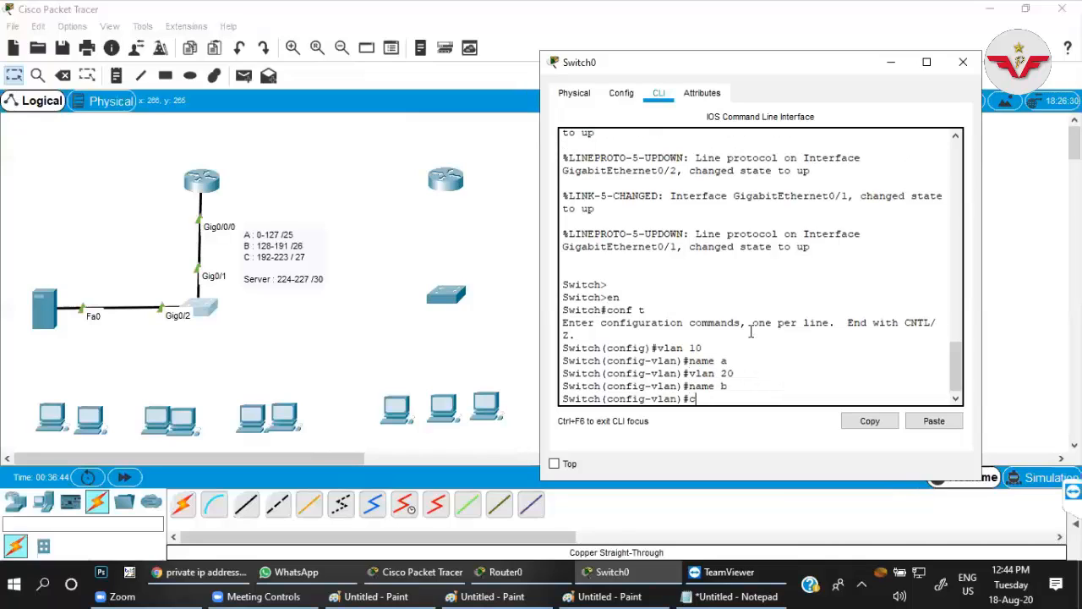
pyautogui.write('lvaln')
pyautogui.press('BackSpace')
pyautogui.write('lan 30')
pyautogui.press('Return')
pyautogui.write('name c')
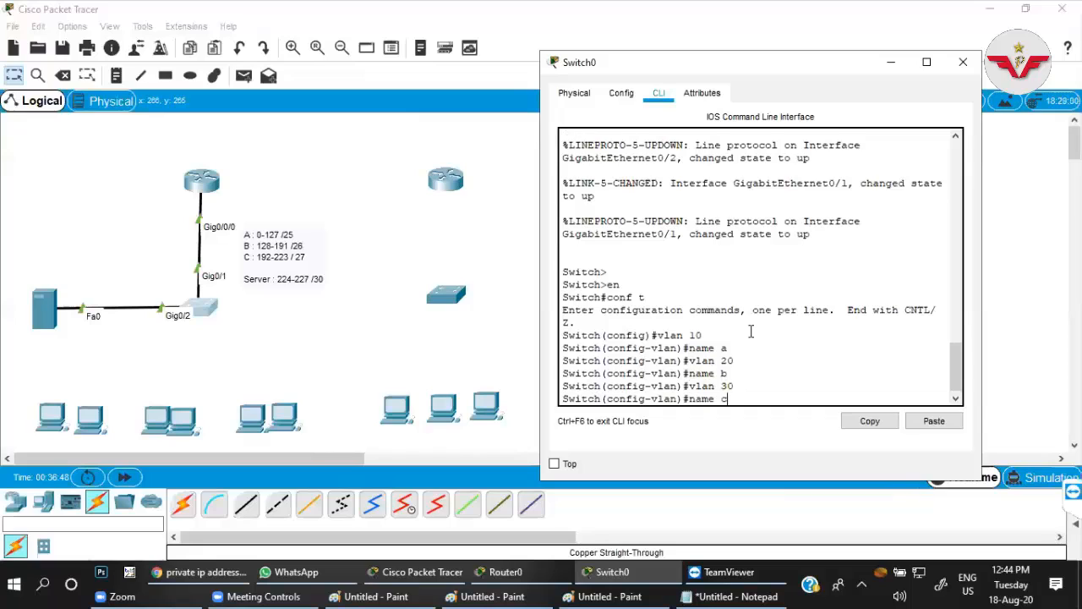
pyautogui.press('Return')
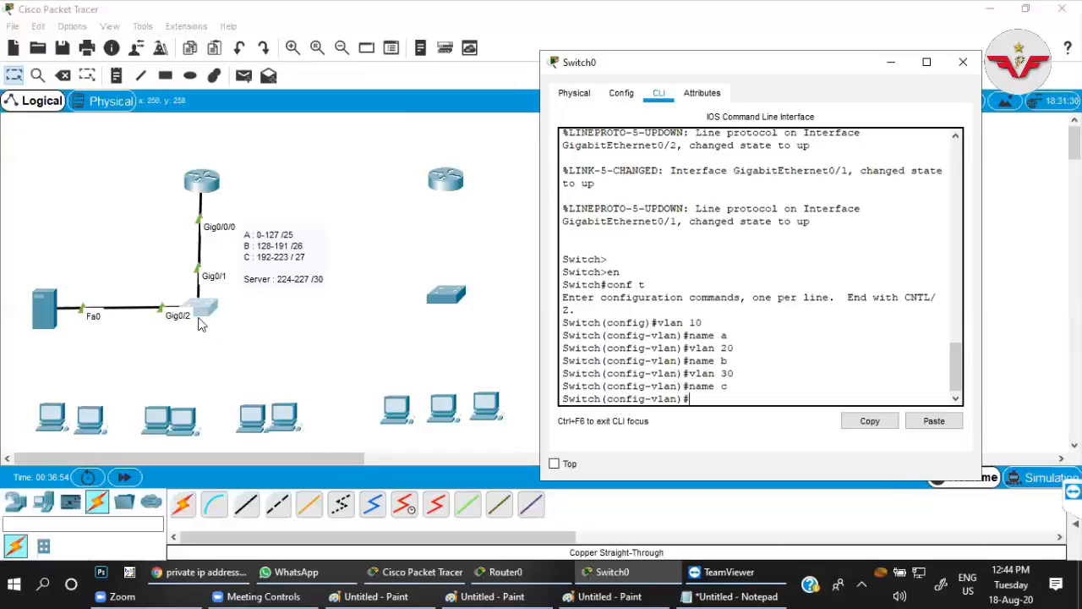
# List the switch's VLANs with do sh vlan, widen the window, and examine which ports belong to the default VLAN.
pyautogui.write('do sh vlan')
pyautogui.press('Return')
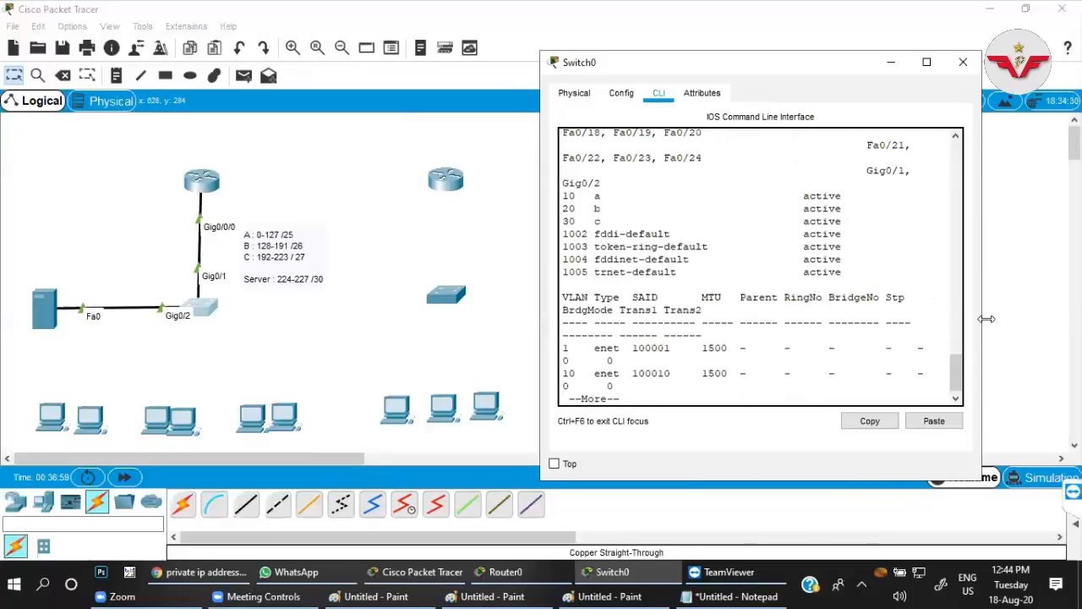
pyautogui.moveTo(986, 319); pyautogui.dragTo(1075, 320)
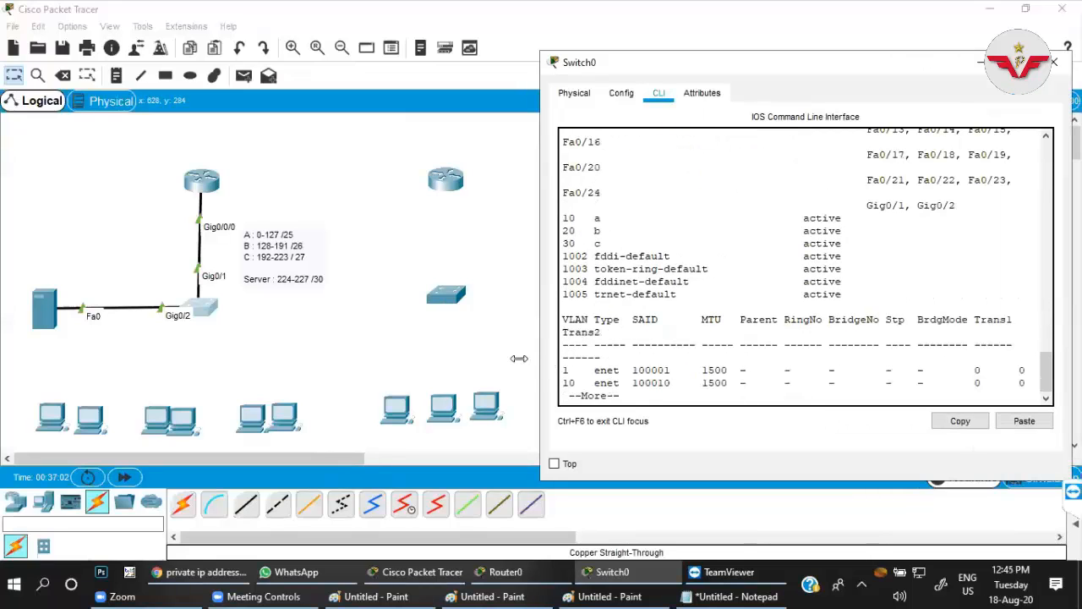
pyautogui.moveTo(518, 358); pyautogui.dragTo(461, 358)
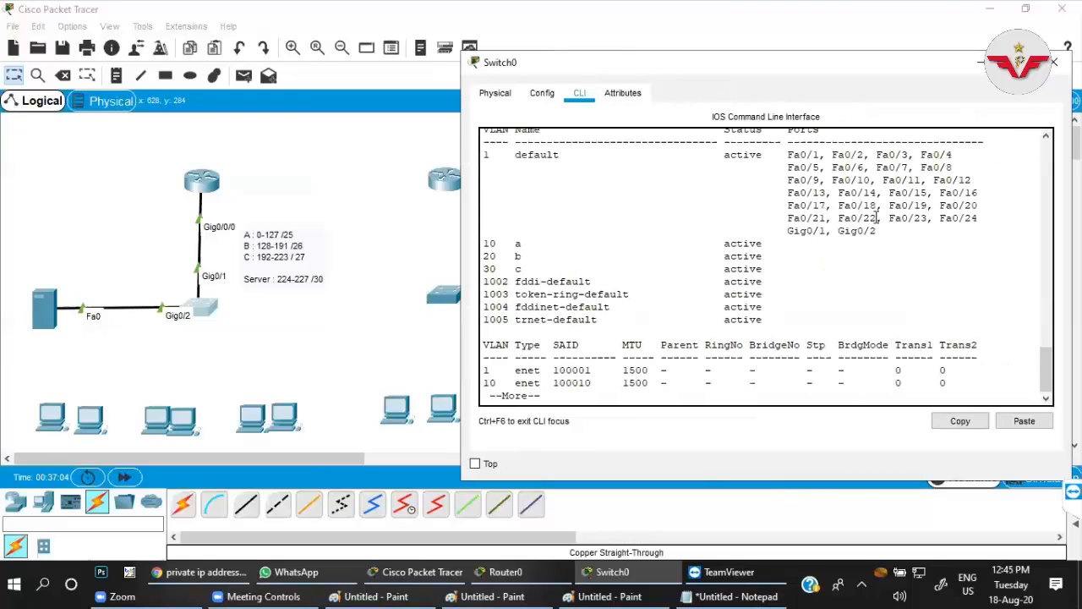
pyautogui.moveTo(787, 155); pyautogui.dragTo(818, 154)
pyautogui.moveTo(864, 232)
pyautogui.mouseDown()
pyautogui.moveTo(839, 232)
pyautogui.moveTo(879, 233)
pyautogui.mouseUp()
pyautogui.click(858, 231)
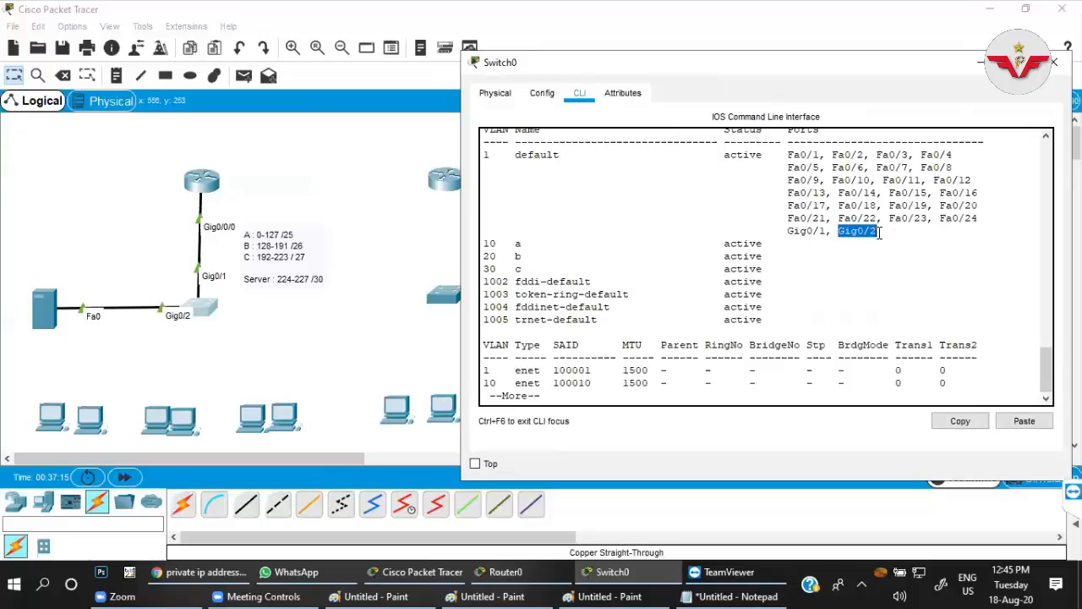
pyautogui.moveTo(790, 154); pyautogui.dragTo(997, 221)
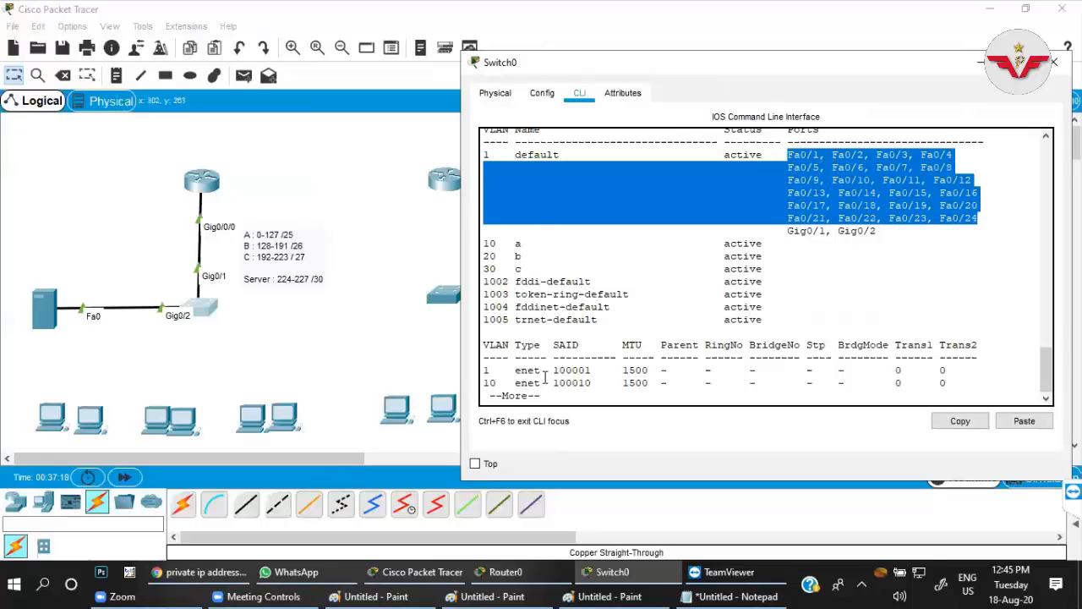
pyautogui.click(860, 289)
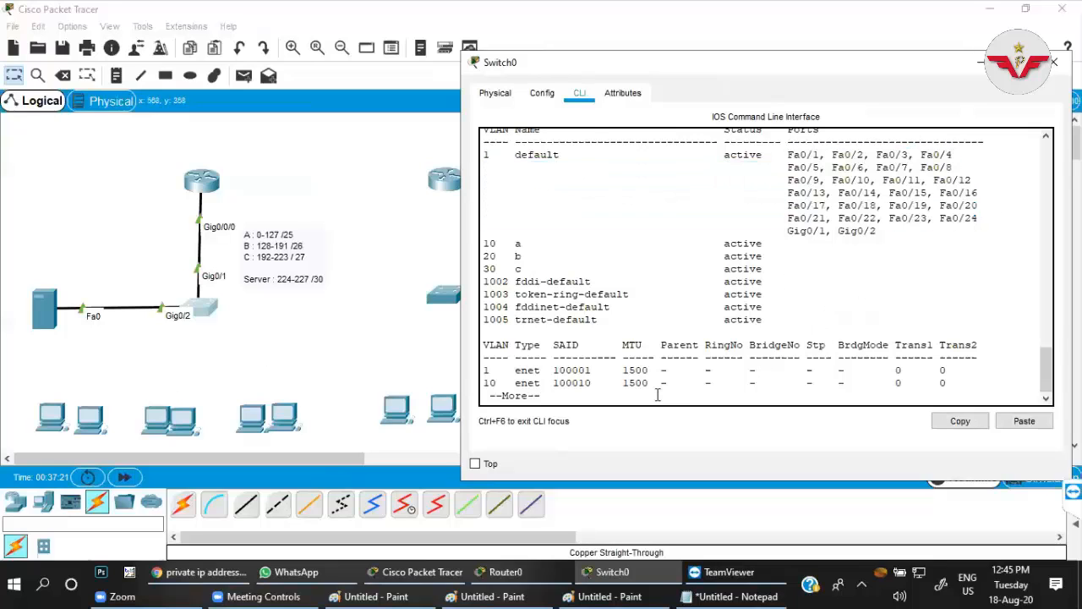
pyautogui.press('space')
# Assign the switch ports in range fa0/1-10 to access VLAN 10.
pyautogui.write('itch(config-vlan)#i')
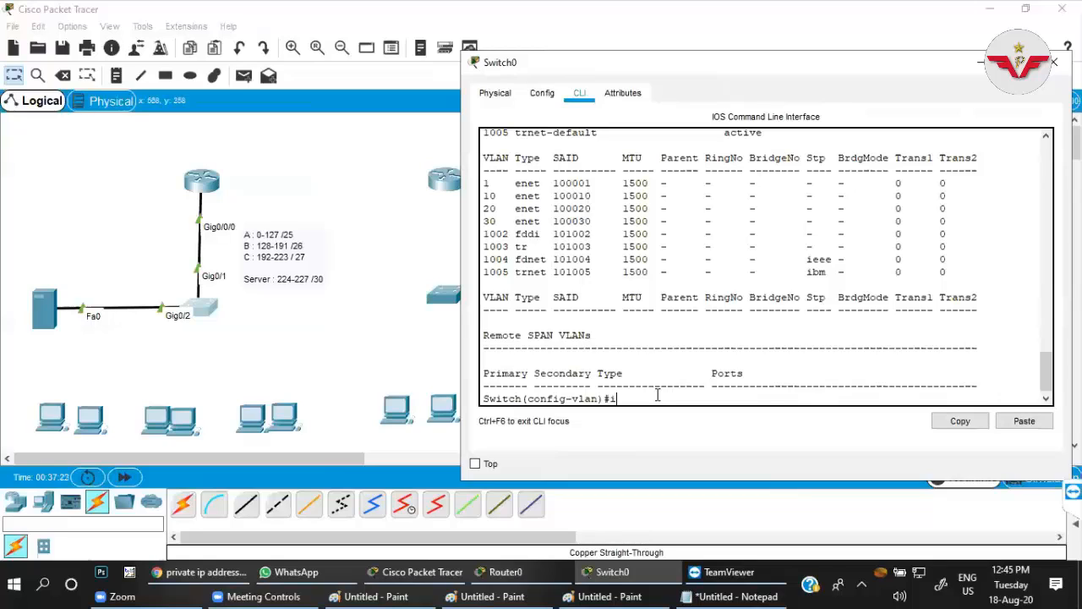
pyautogui.write('nt range fa')
pyautogui.write('0/1-2')
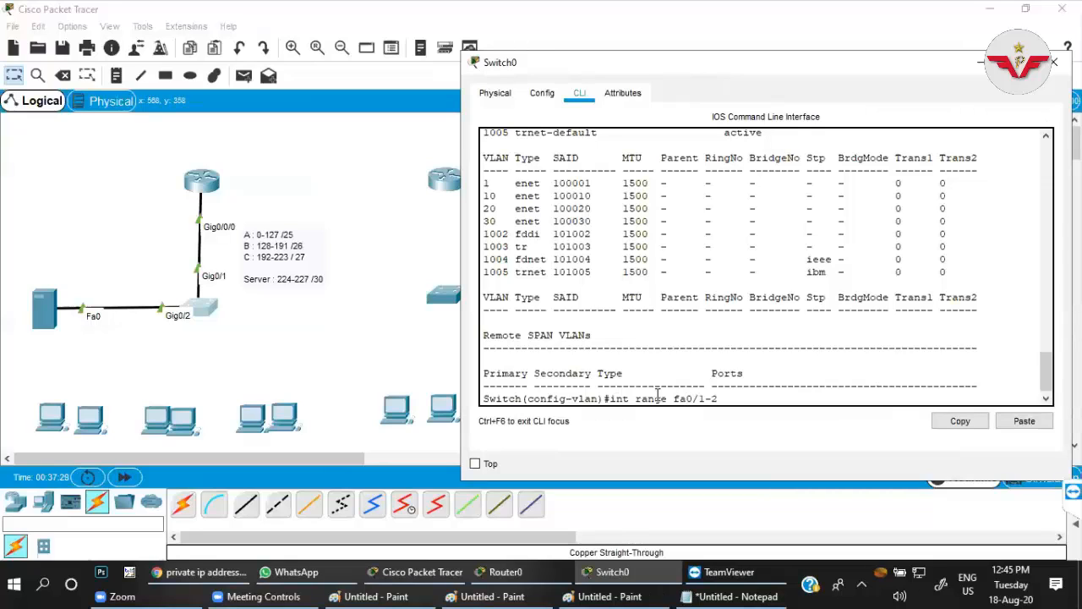
pyautogui.press('Return')
pyautogui.write('sw')
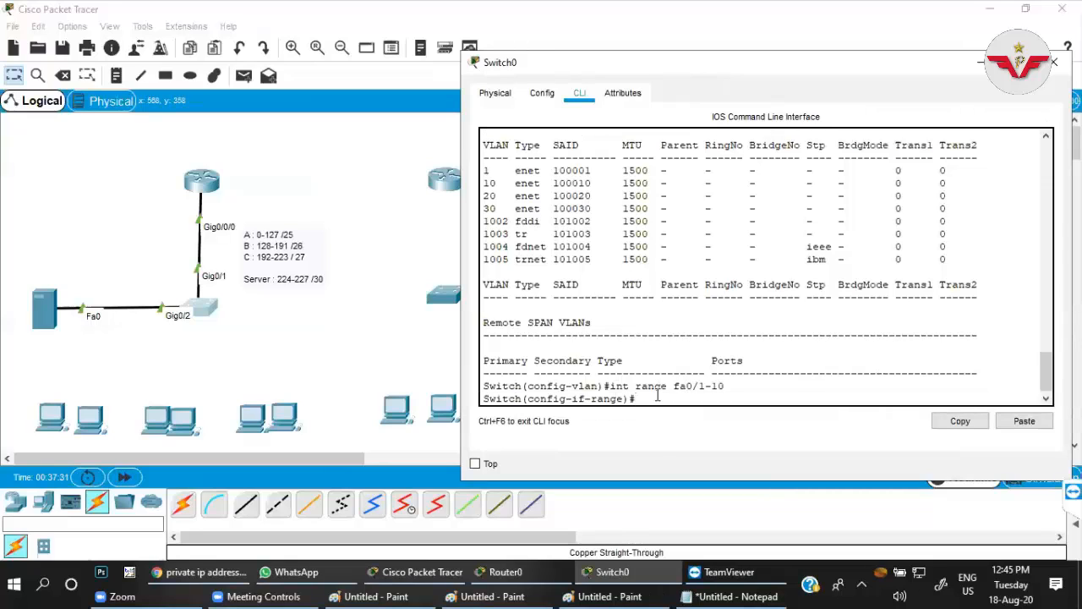
pyautogui.press('Tab')
pyautogui.write('a')
pyautogui.press('Tab')
pyautogui.write('vlan 10')
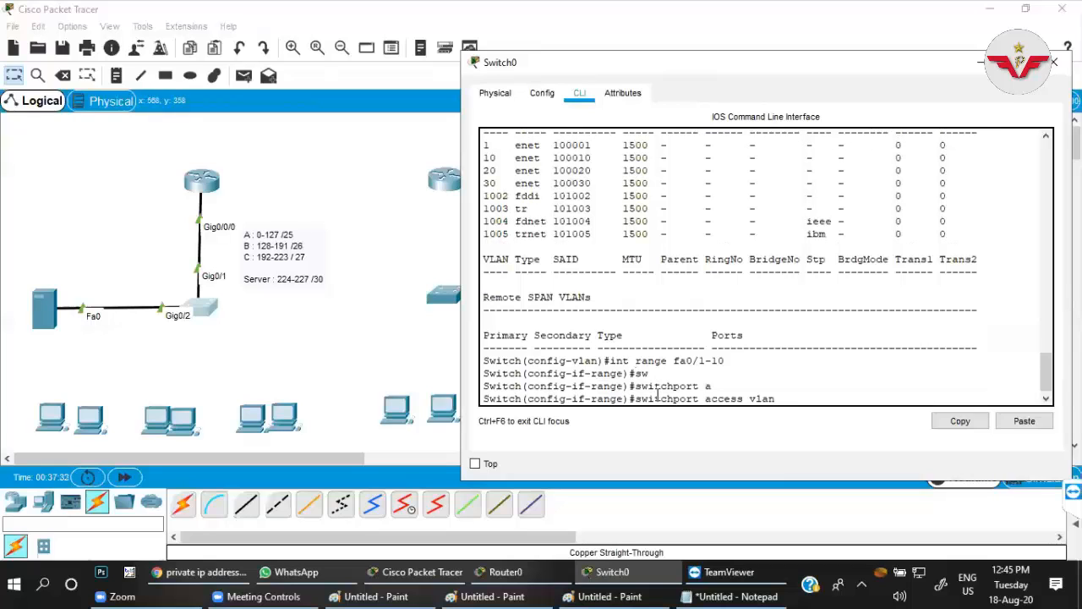
pyautogui.press('Tab')
# Assign the switch ports in range fa0/11-20 to access VLAN 20.
pyautogui.press('Up')
pyautogui.press('Up')
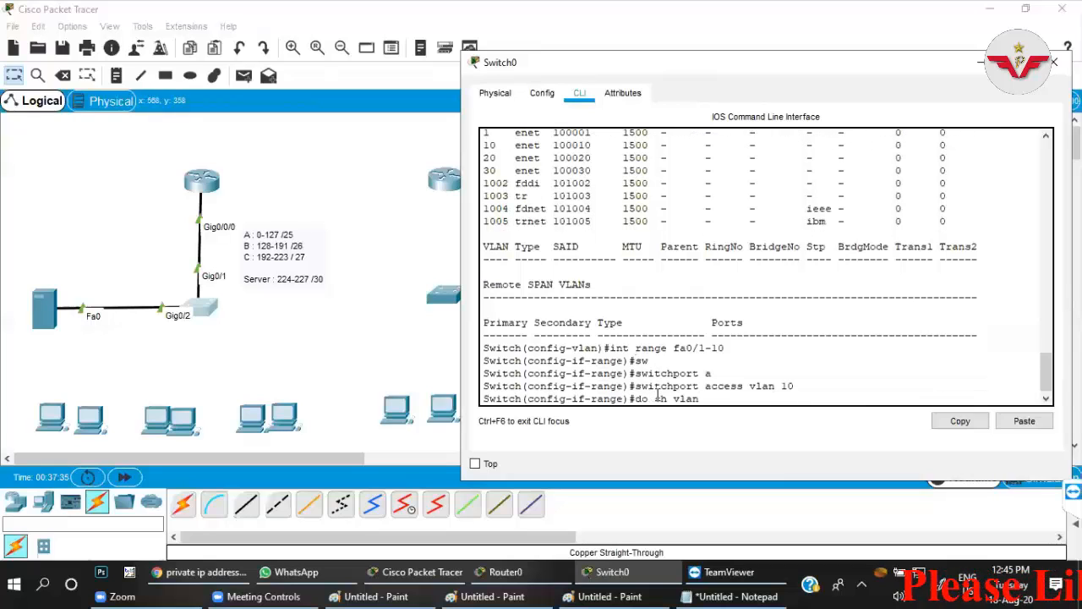
pyautogui.press('Down')
pyautogui.press('BackSpace')
pyautogui.press('BackSpace')
pyautogui.press('BackSpace')
pyautogui.press('BackSpace')
pyautogui.write('11-20')
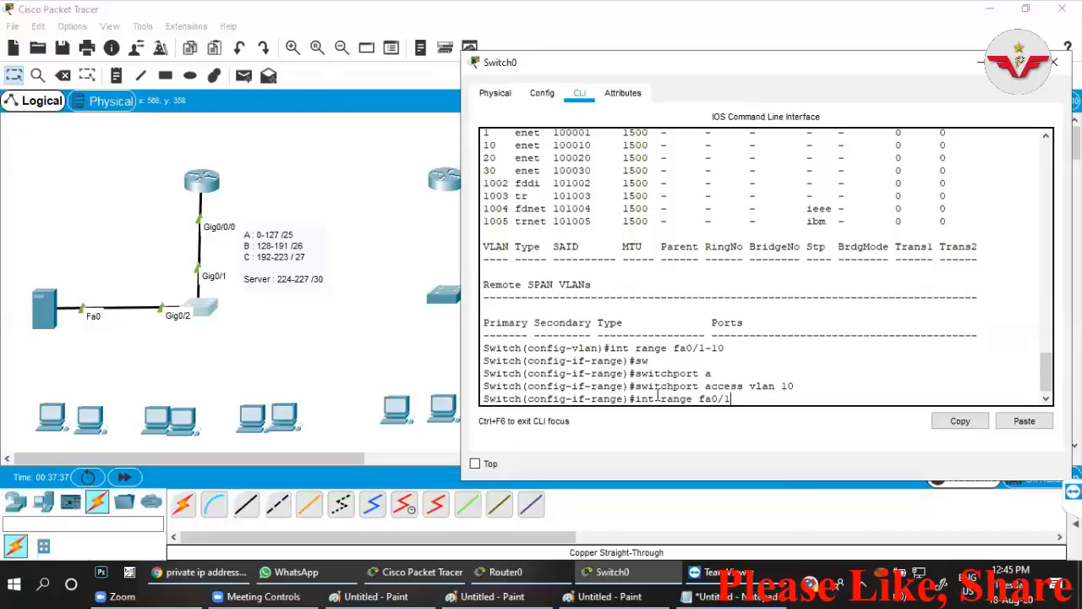
pyautogui.press('Return')
pyautogui.press('Up')
pyautogui.press('Up')
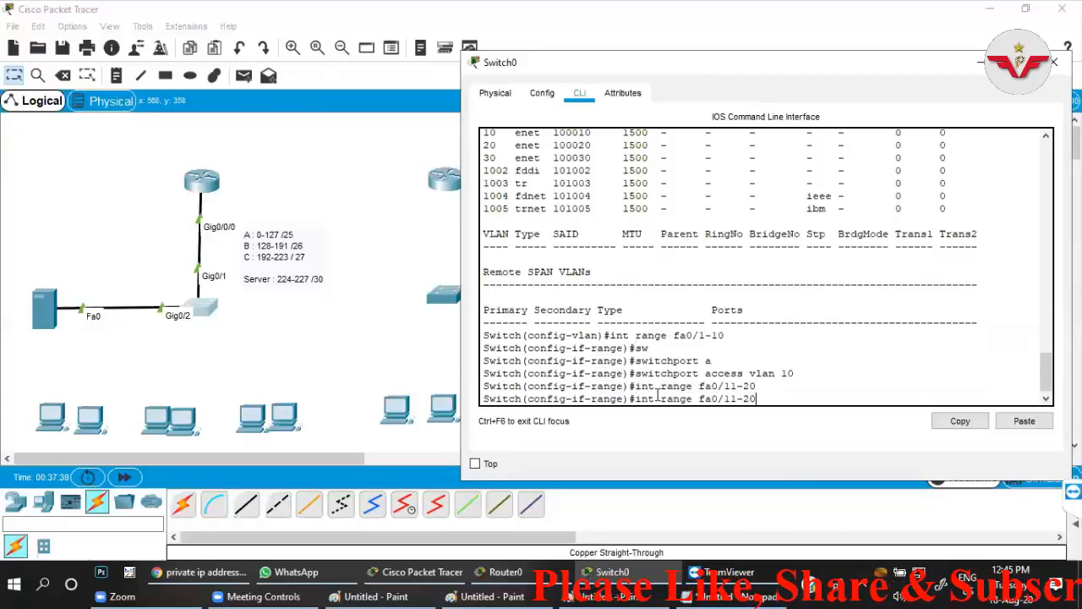
pyautogui.press('BackSpace')
pyautogui.press('BackSpace')
pyautogui.write('20')
pyautogui.press('Return')
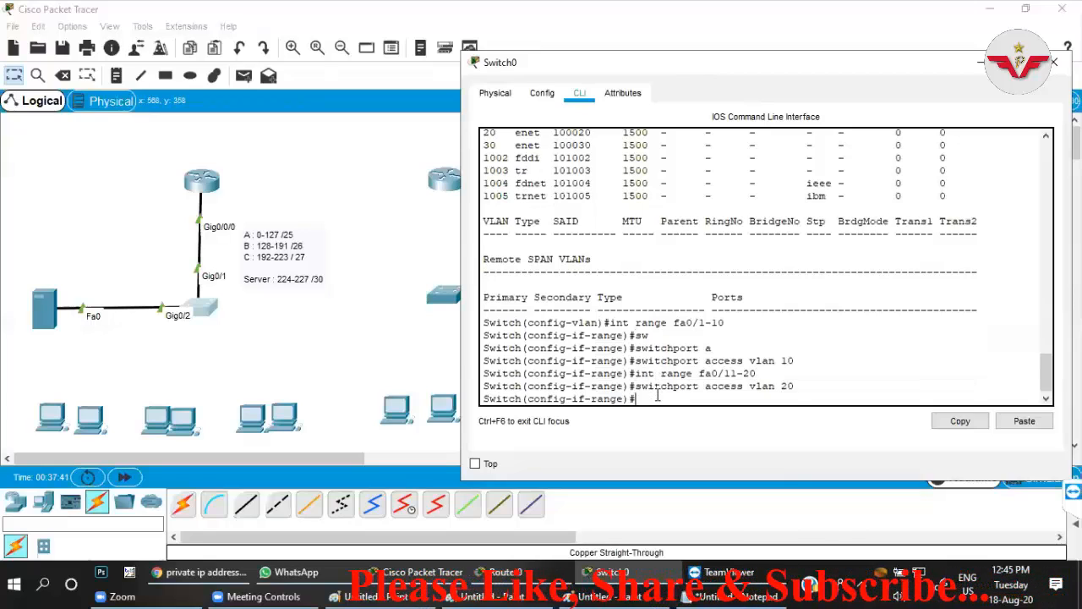
# Assign the switch ports in range fa0/21-24 to access VLAN 30.
pyautogui.press('Up')
pyautogui.press('Up')
pyautogui.press('BackSpace')
pyautogui.press('BackSpace')
pyautogui.press('BackSpace')
pyautogui.press('BackSpace')
pyautogui.press('BackSpace')
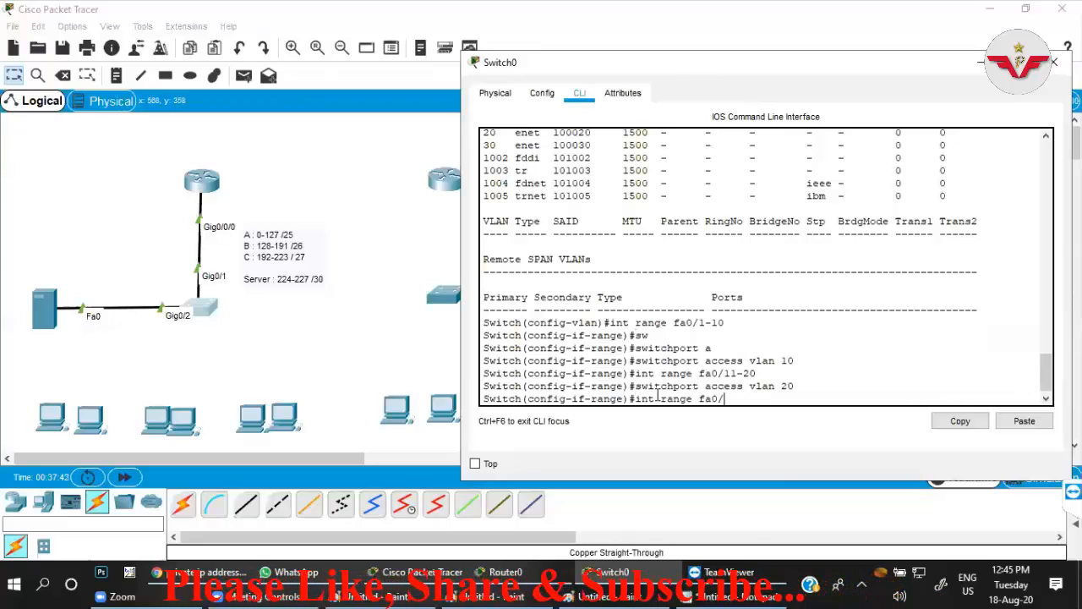
pyautogui.write('21-24')
pyautogui.press('Return')
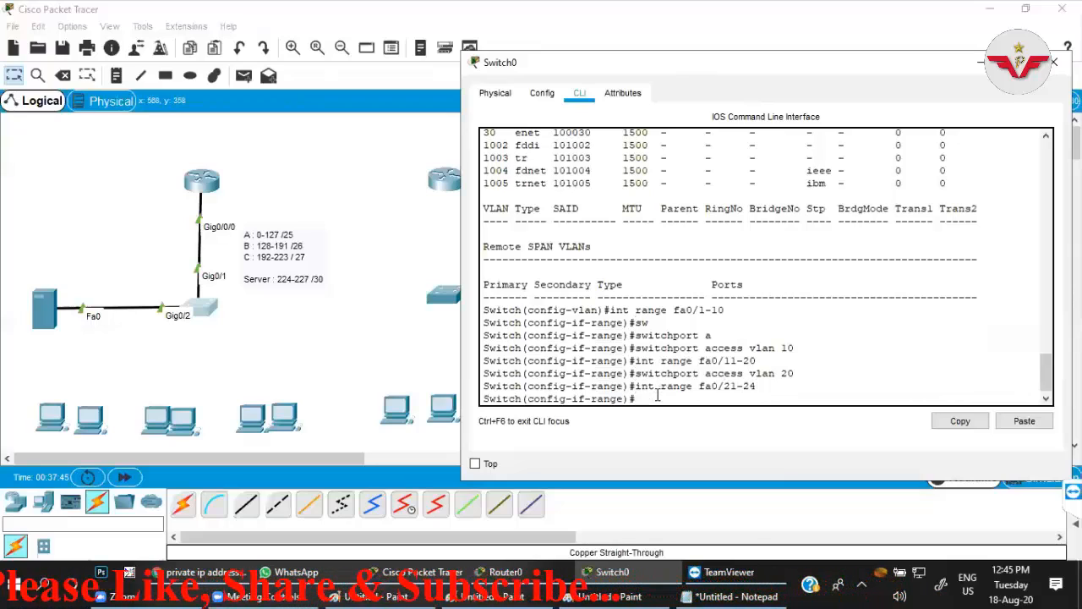
pyautogui.press('Up')
pyautogui.press('Up')
pyautogui.press('BackSpace')
pyautogui.press('BackSpace')
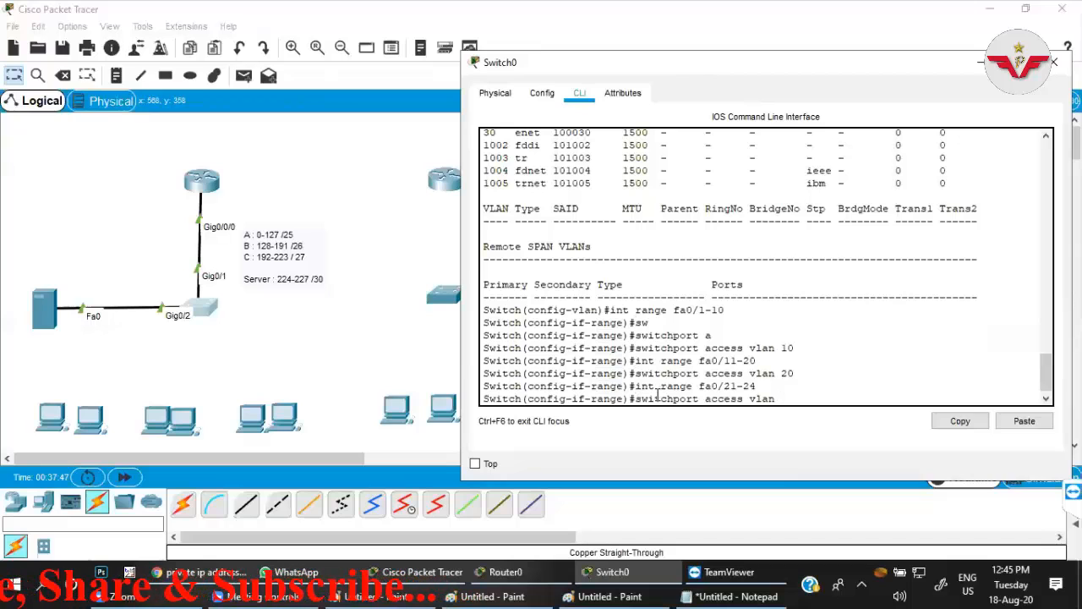
pyautogui.write('30')
pyautogui.press('Return')
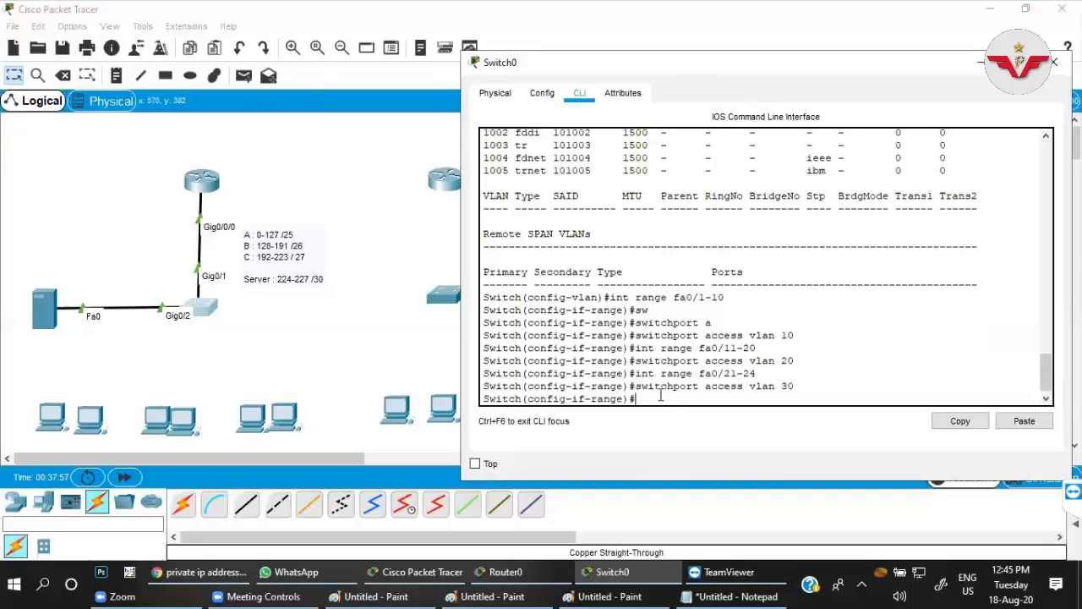
# Set the switch's g0/1 interface, which links to the router, to trunk mode.
pyautogui.write('int g0/1')
pyautogui.press('Return')
pyautogui.write('sw')
pyautogui.press('Tab')
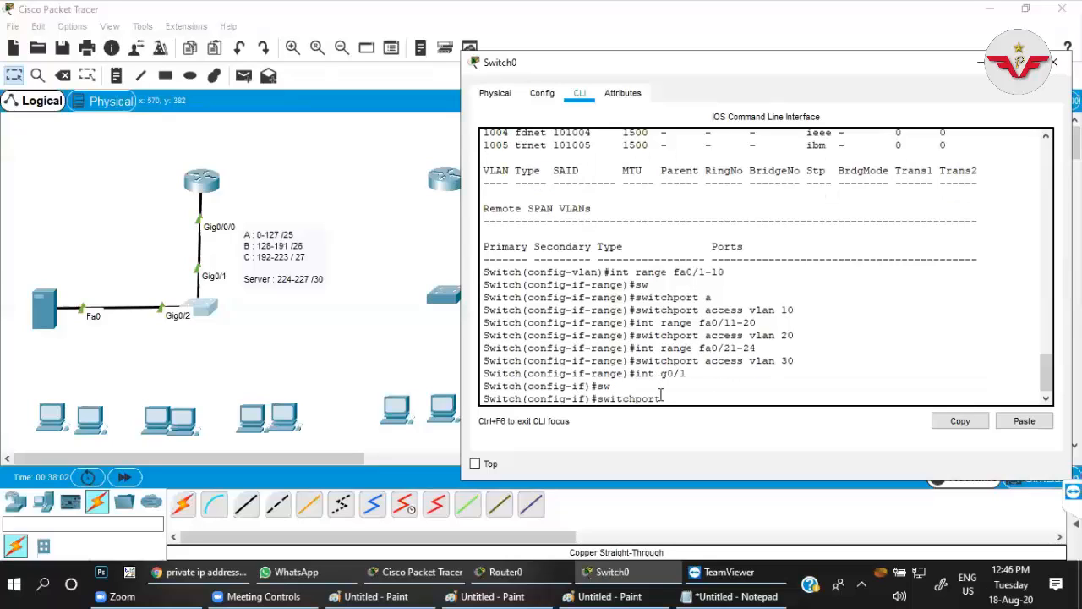
pyautogui.write('mo')
pyautogui.press('Tab')
pyautogui.write('t')
pyautogui.press('Tab')
pyautogui.press('Return')
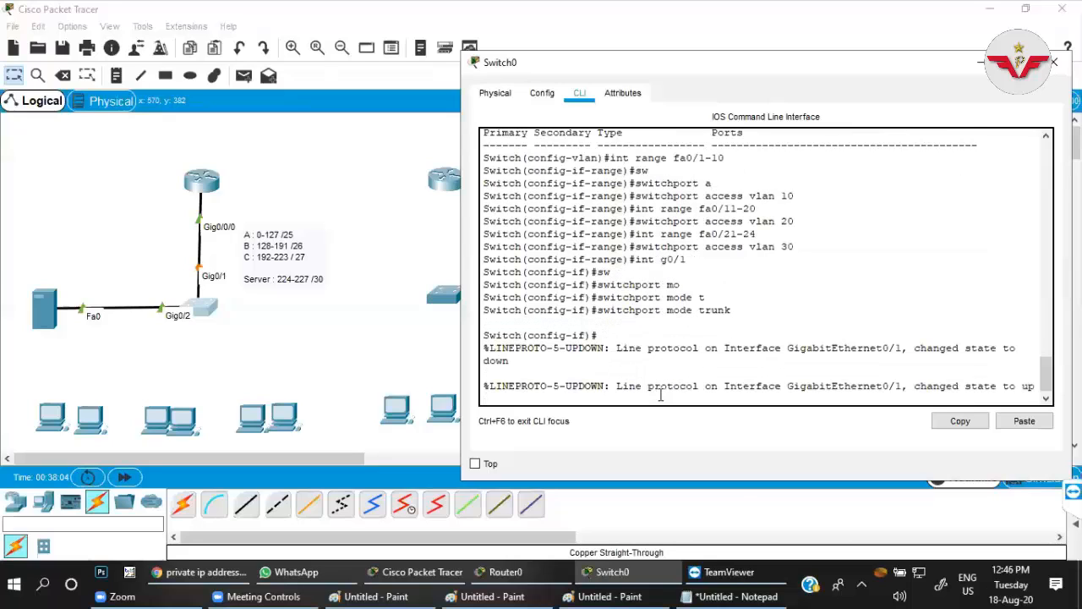
pyautogui.press('Return')
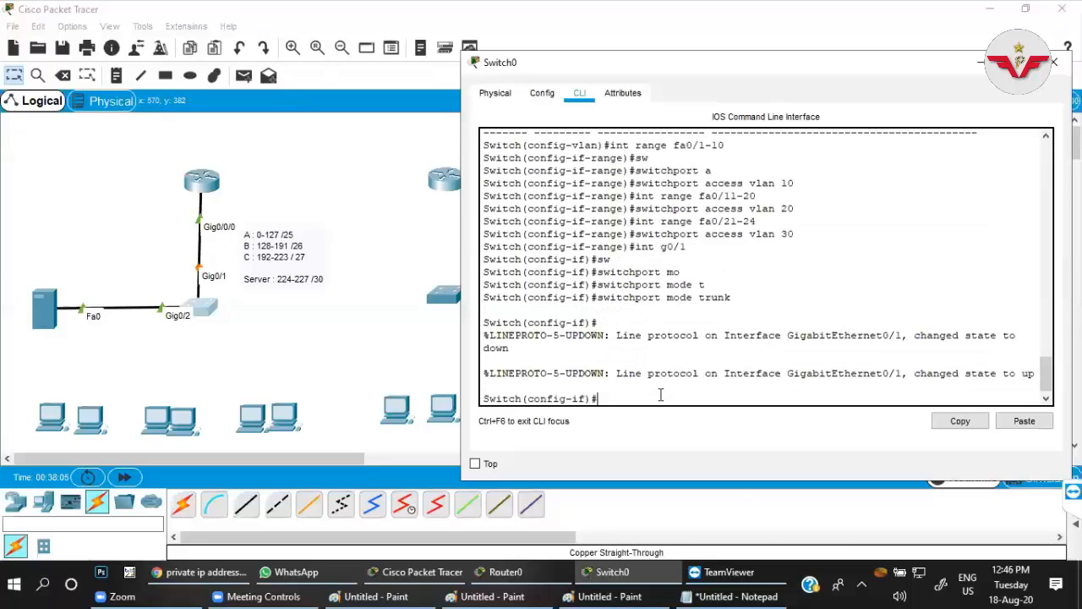
# Open the main-office router's command line and exit subinterface configuration to global configuration mode.
pyautogui.click(338, 366)
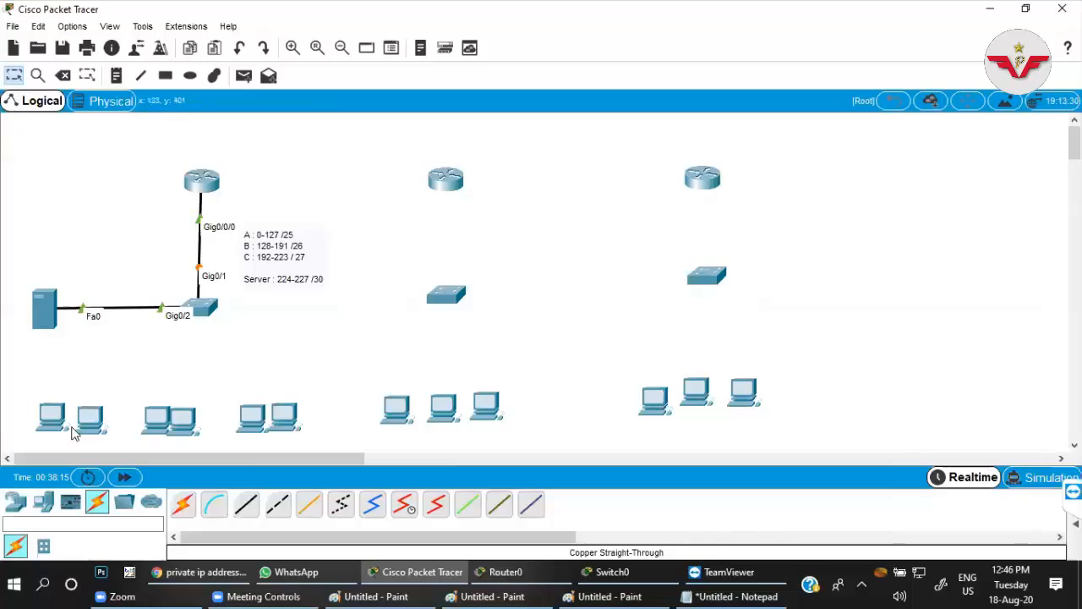
pyautogui.moveTo(74, 417)
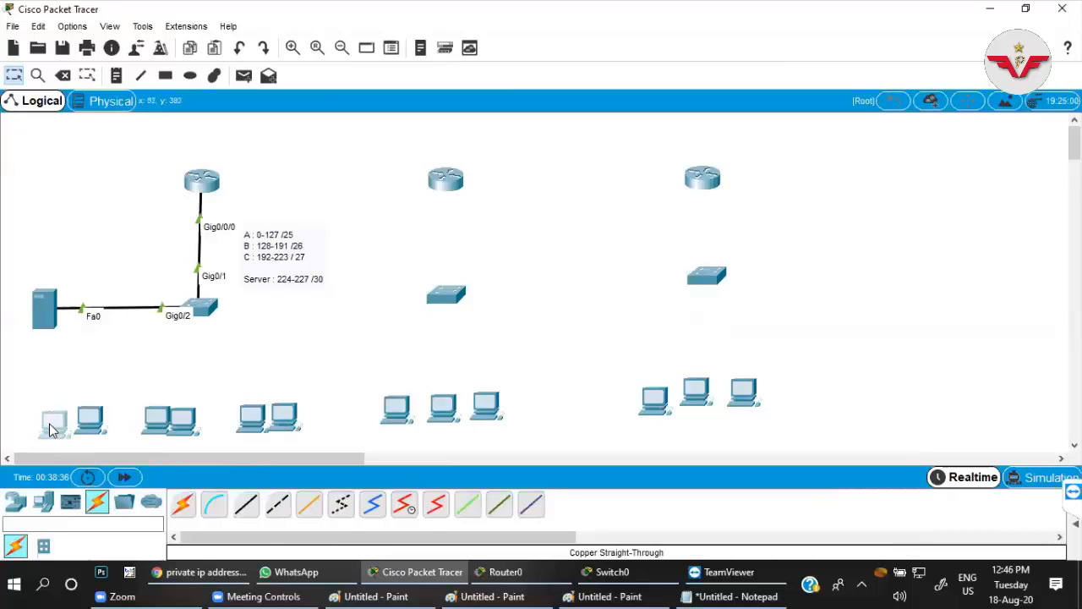
pyautogui.click(203, 180)
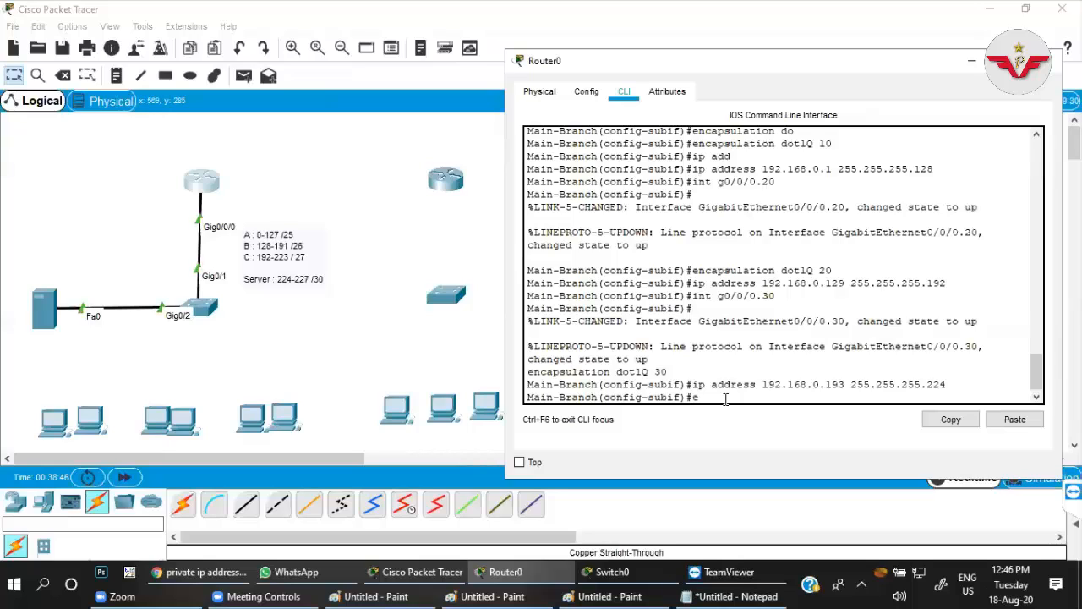
pyautogui.write('t')
pyautogui.press('Return')
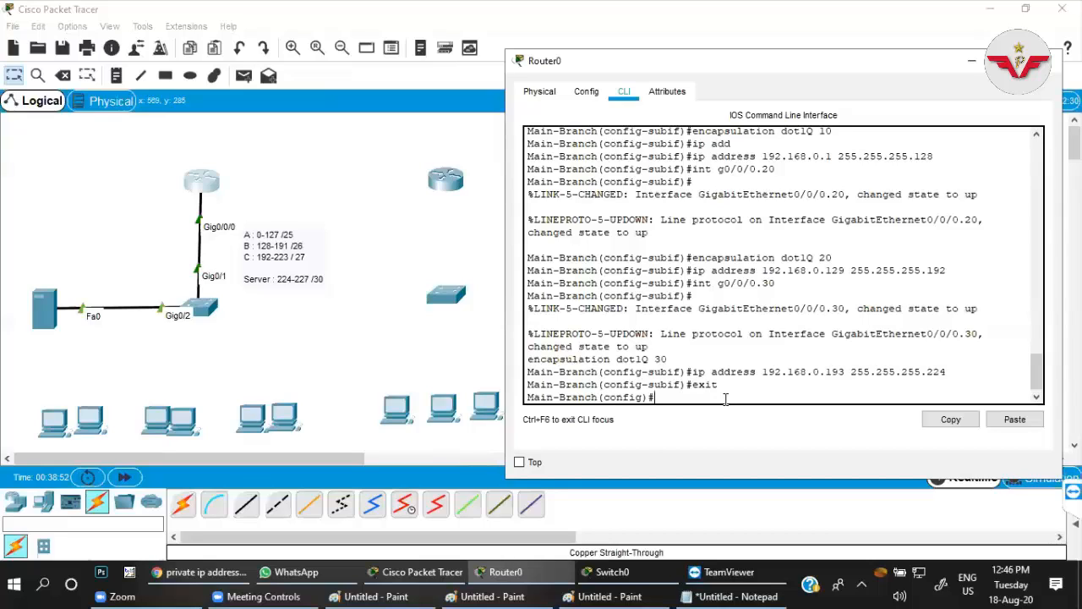
# Switch to the Paint drawing that holds the three-office network diagram and the subnet ranges.
pyautogui.click(377, 593)
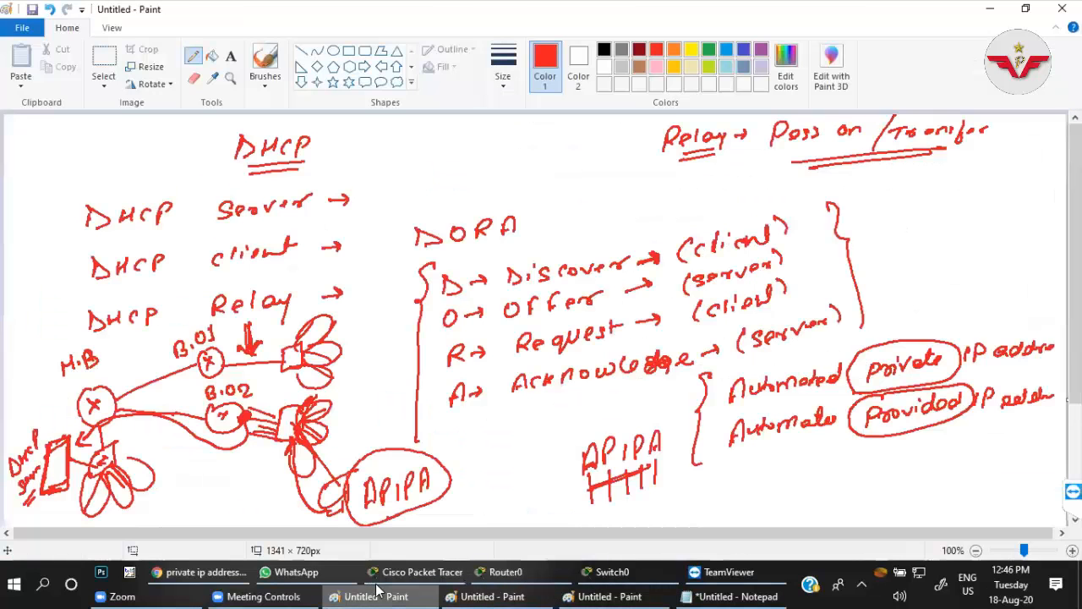
pyautogui.click(507, 591)
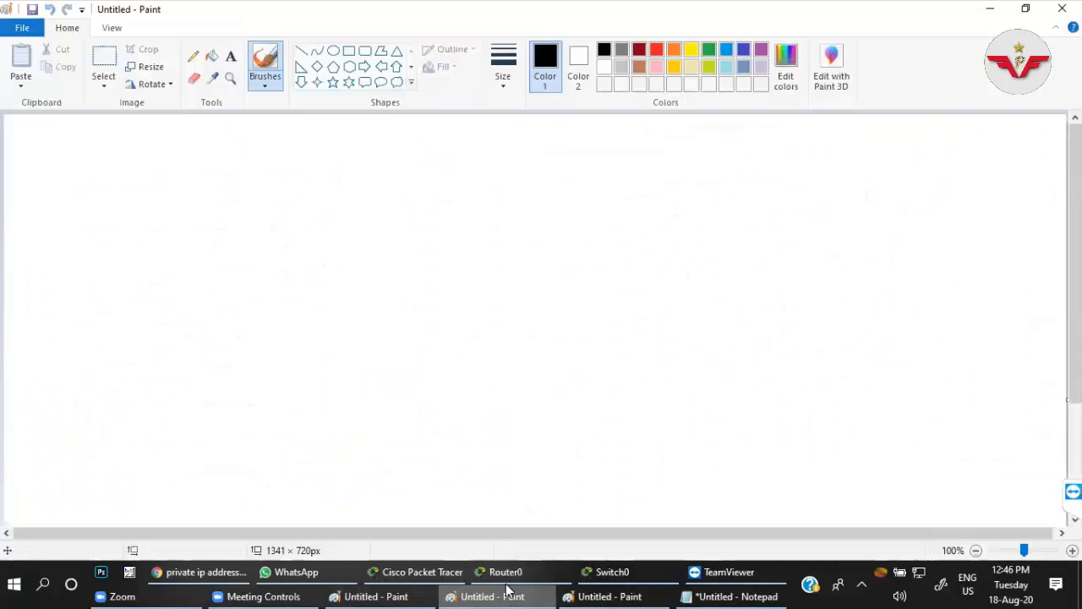
pyautogui.click(614, 595)
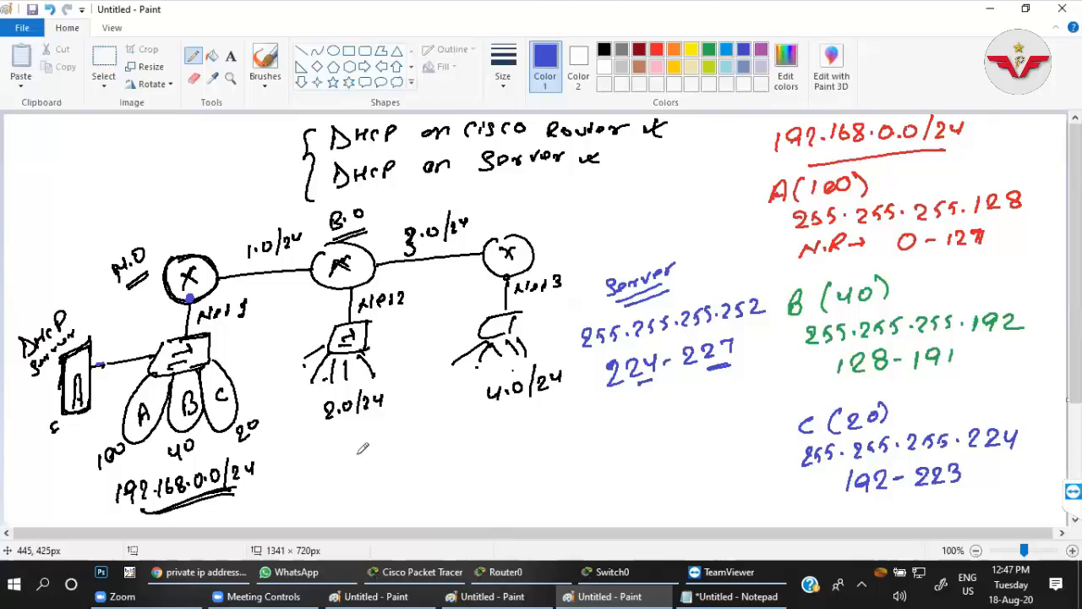
pyautogui.moveTo(357, 444)
pyautogui.mouseDown()
pyautogui.moveTo(359, 460)
pyautogui.moveTo(370, 456)
pyautogui.mouseUp()
pyautogui.hotkey('ctrl', 'z')
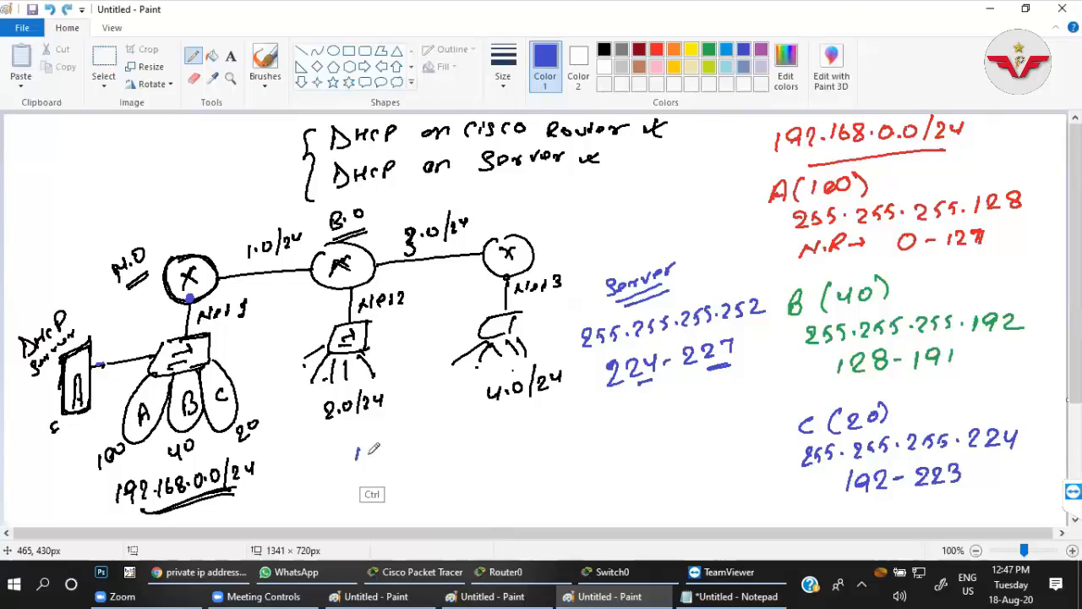
pyautogui.hotkey('ctrl', 'z')
# Handwrite the note "1st few ip should be reserve" in blue below the network diagram and circle it.
pyautogui.moveTo(328, 454)
pyautogui.mouseDown()
pyautogui.moveTo(331, 470)
pyautogui.moveTo(343, 456)
pyautogui.mouseUp()
pyautogui.moveTo(354, 445); pyautogui.dragTo(378, 467)
pyautogui.moveTo(382, 459)
pyautogui.mouseDown()
pyautogui.moveTo(423, 442)
pyautogui.moveTo(453, 456)
pyautogui.mouseUp()
pyautogui.click(443, 435)
pyautogui.moveTo(453, 440); pyautogui.dragTo(695, 405)
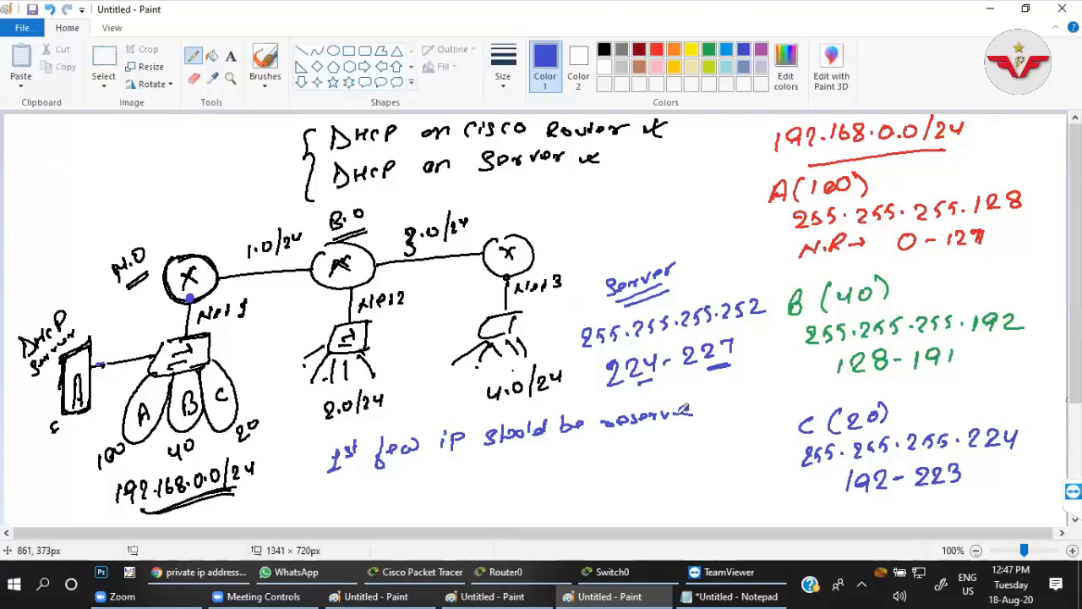
pyautogui.moveTo(339, 480)
pyautogui.mouseDown()
pyautogui.moveTo(708, 427)
pyautogui.moveTo(691, 389)
pyautogui.moveTo(607, 387)
pyautogui.mouseUp()
pyautogui.moveTo(540, 389)
pyautogui.mouseDown()
pyautogui.moveTo(424, 404)
pyautogui.moveTo(310, 438)
pyautogui.moveTo(311, 475)
pyautogui.moveTo(349, 475)
pyautogui.mouseUp()
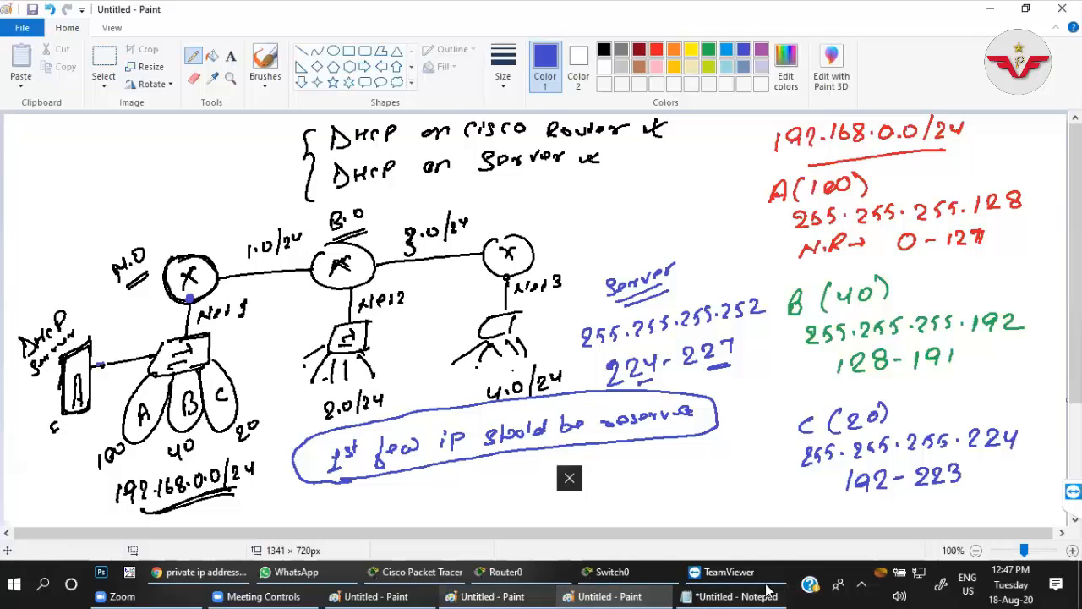
# Return to the Packet Tracer workspace and reopen the main-office router's command line.
pyautogui.click(626, 577)
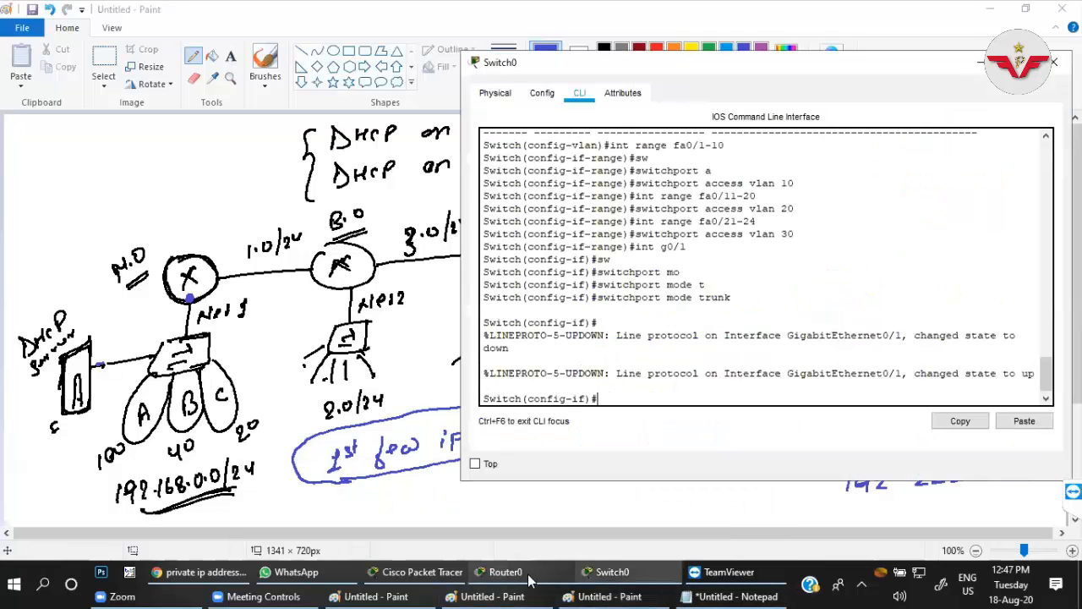
pyautogui.click(530, 576)
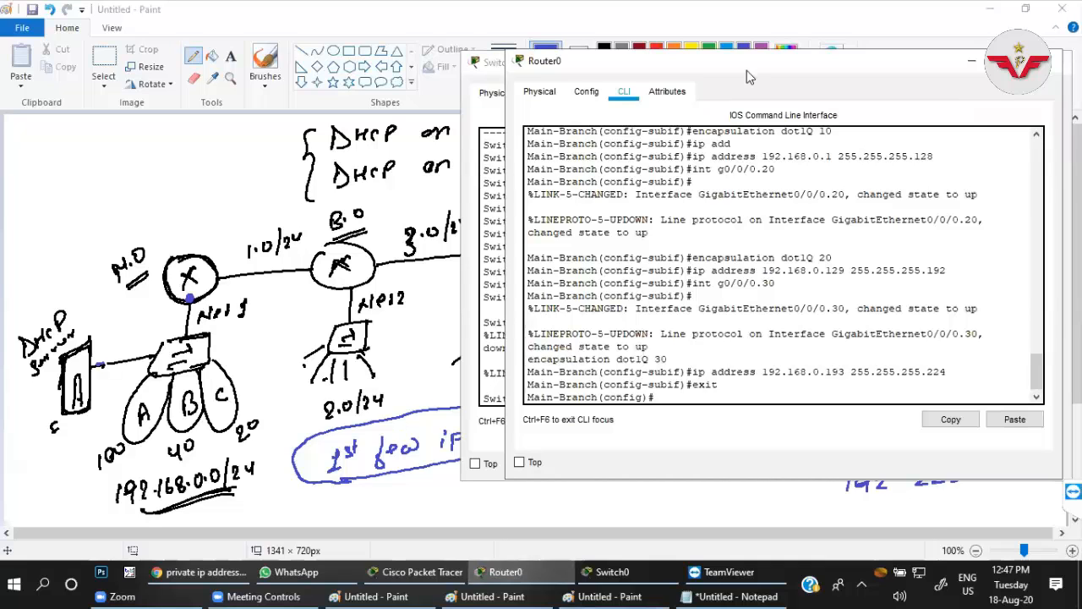
pyautogui.click(971, 61)
pyautogui.click(505, 573)
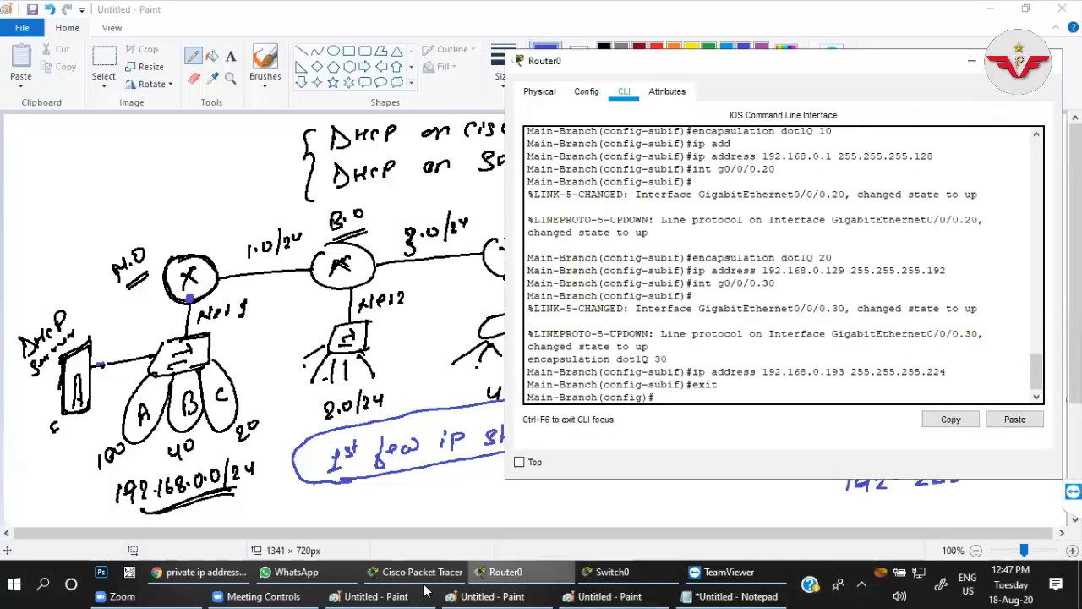
pyautogui.click(416, 575)
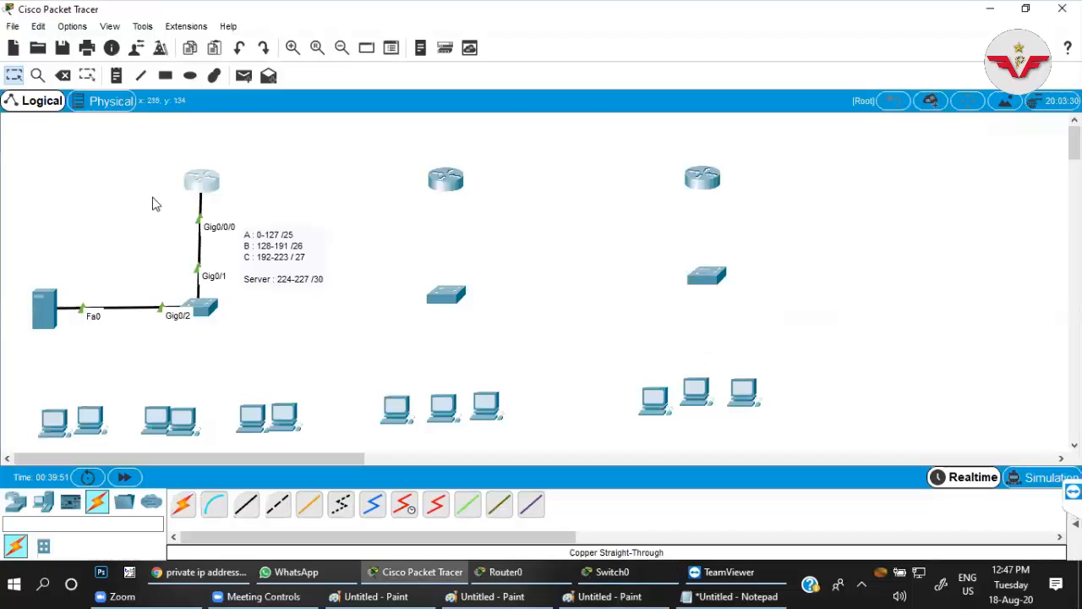
pyautogui.click(203, 188)
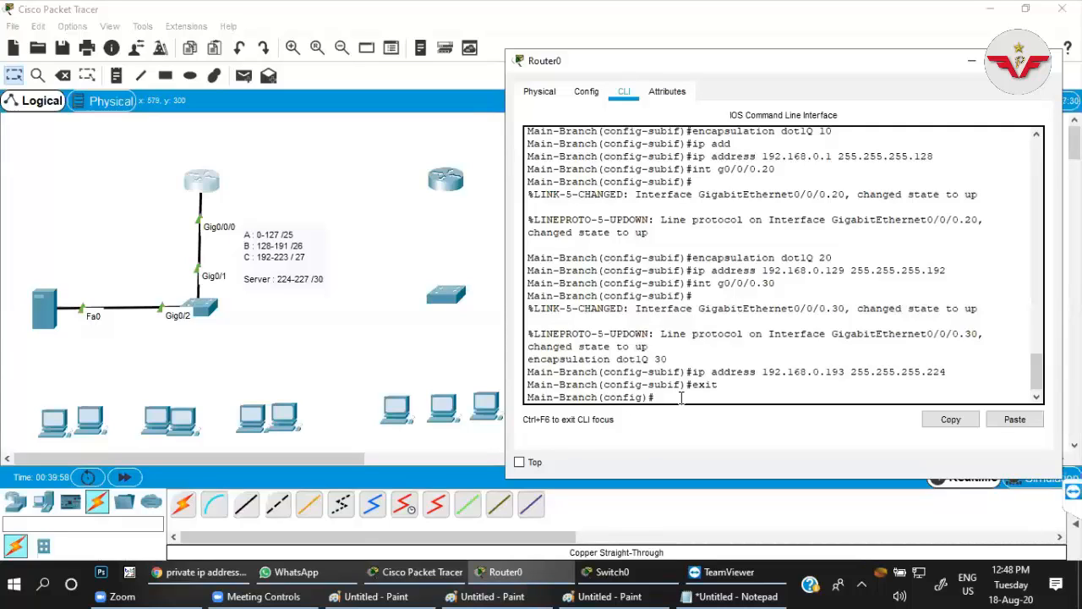
# Enter ip dhcp excluded-address on the router and request help on its parameters.
pyautogui.write('ip dhcp ex')
pyautogui.press('Tab')
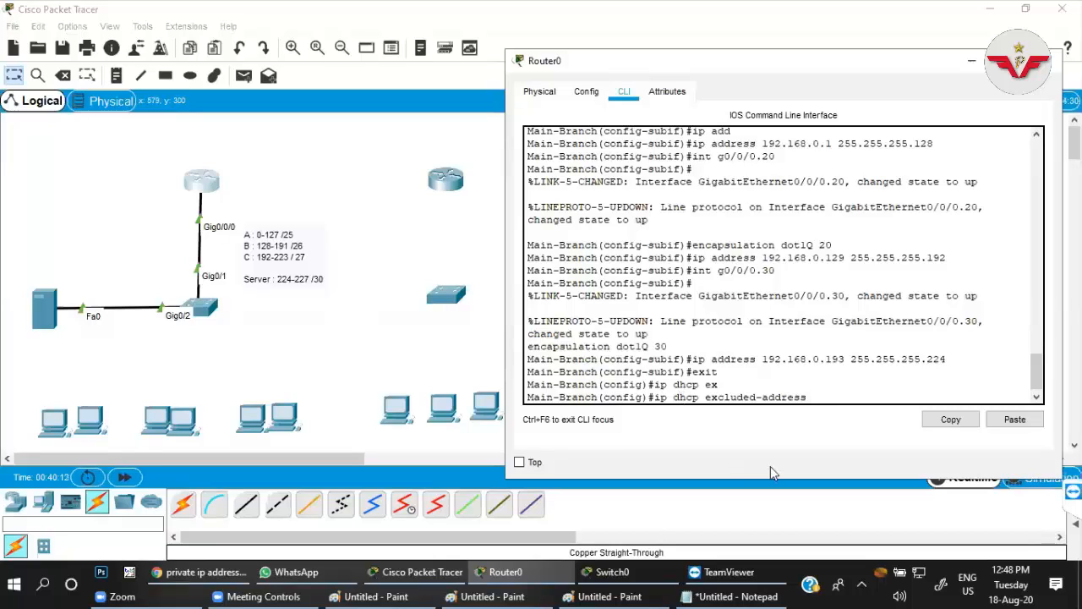
pyautogui.write('?')
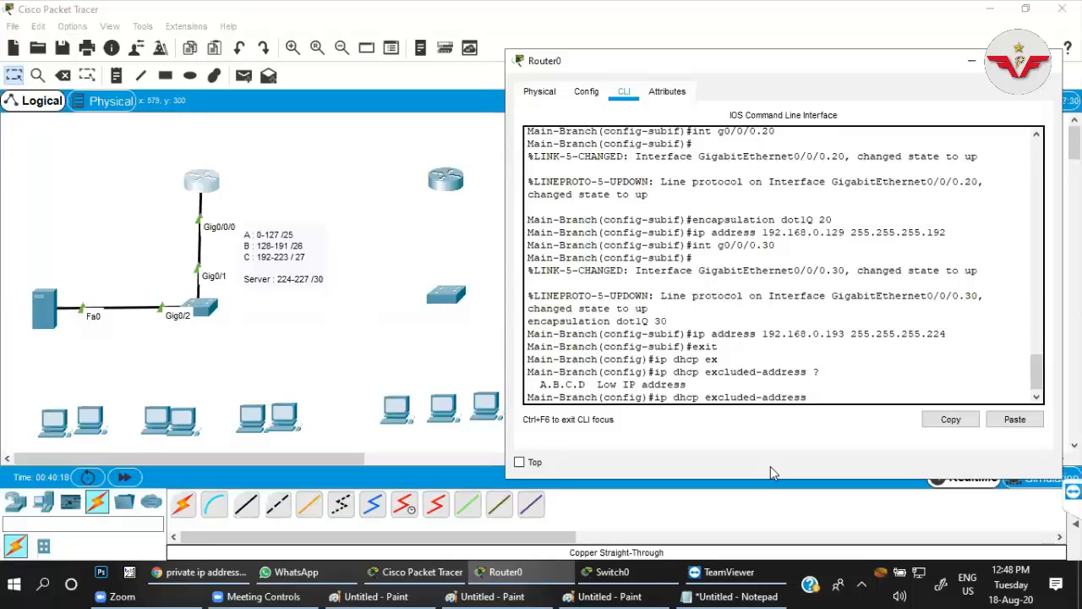
pyautogui.write('192.168.0.1 192.168.0.10')
# Exclude the addresses 192.168.0.1 through 192.168.0.10 from DHCP assignment on the main-office router.
pyautogui.moveTo(883, 397); pyautogui.dragTo(873, 397)
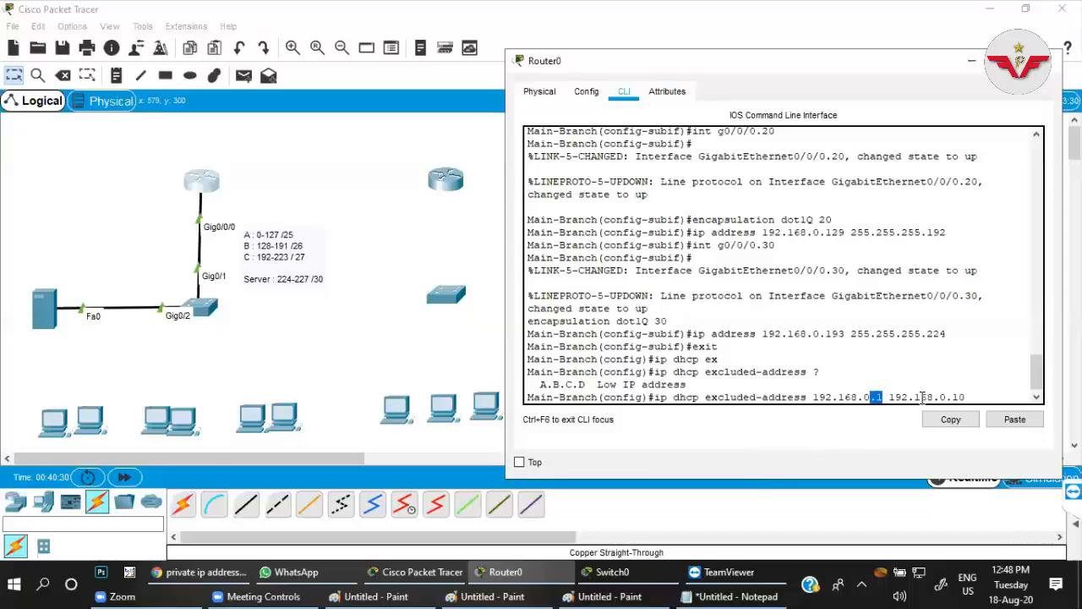
pyautogui.click(924, 397)
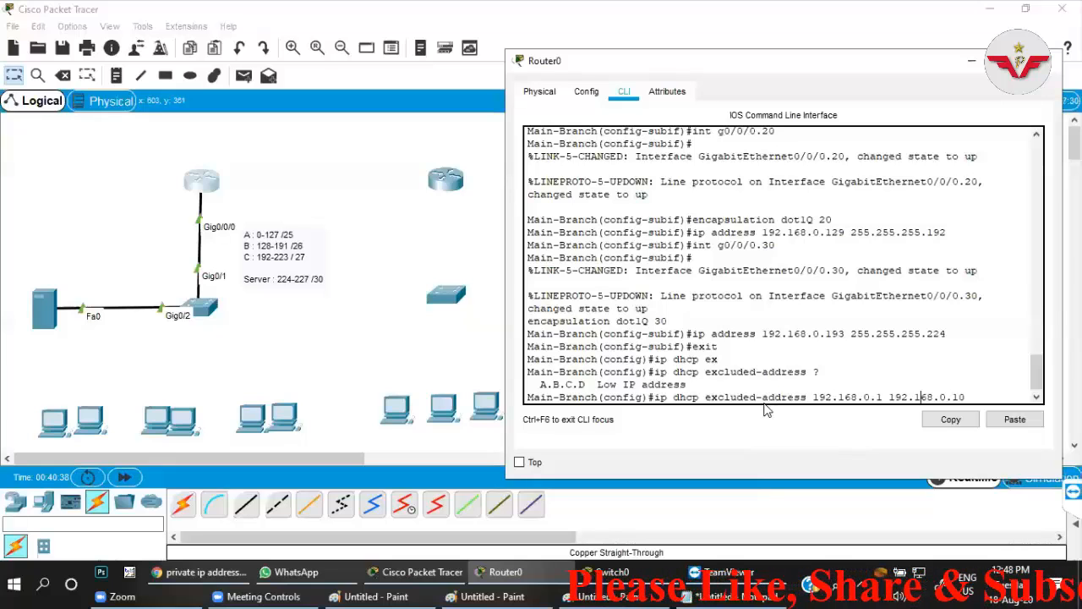
pyautogui.press('Left')
pyautogui.press('Left')
pyautogui.press('Left')
pyautogui.press('Left')
pyautogui.press('Left')
pyautogui.press('Left')
pyautogui.press('Left')
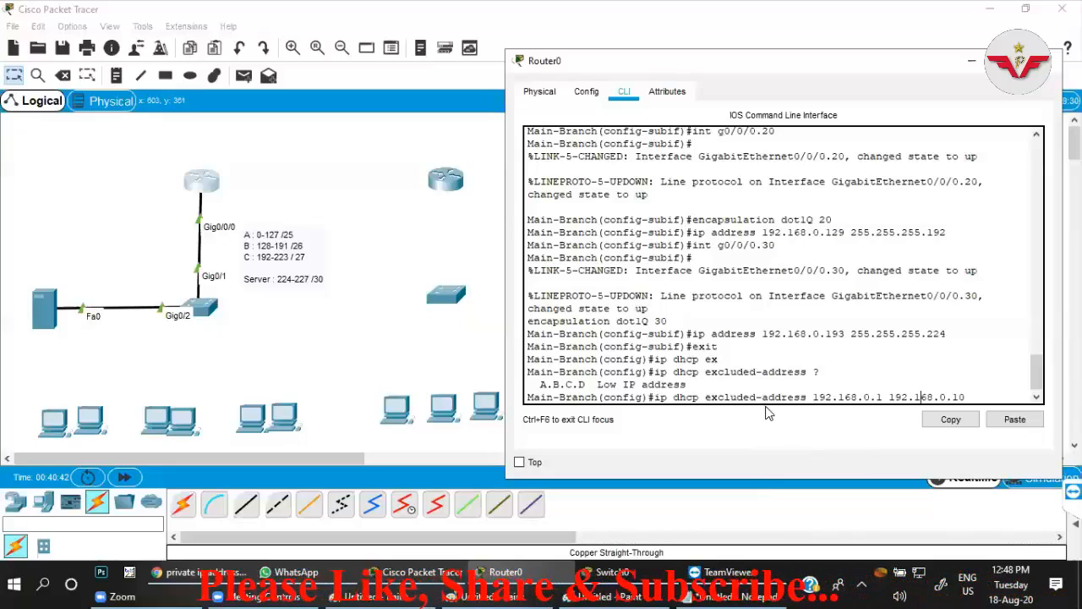
pyautogui.moveTo(968, 397); pyautogui.dragTo(813, 397)
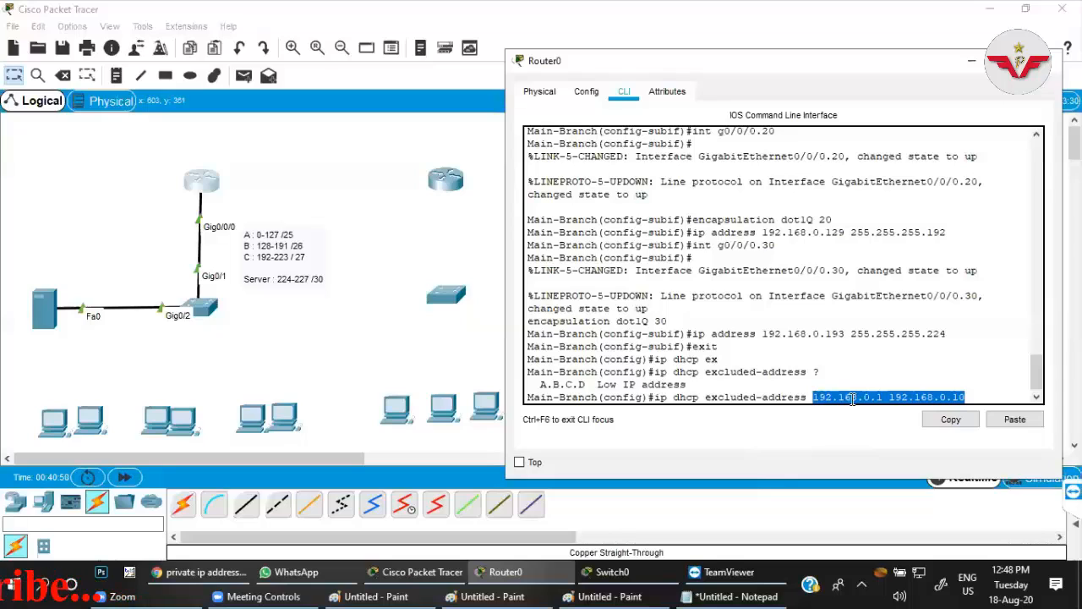
pyautogui.click(849, 397)
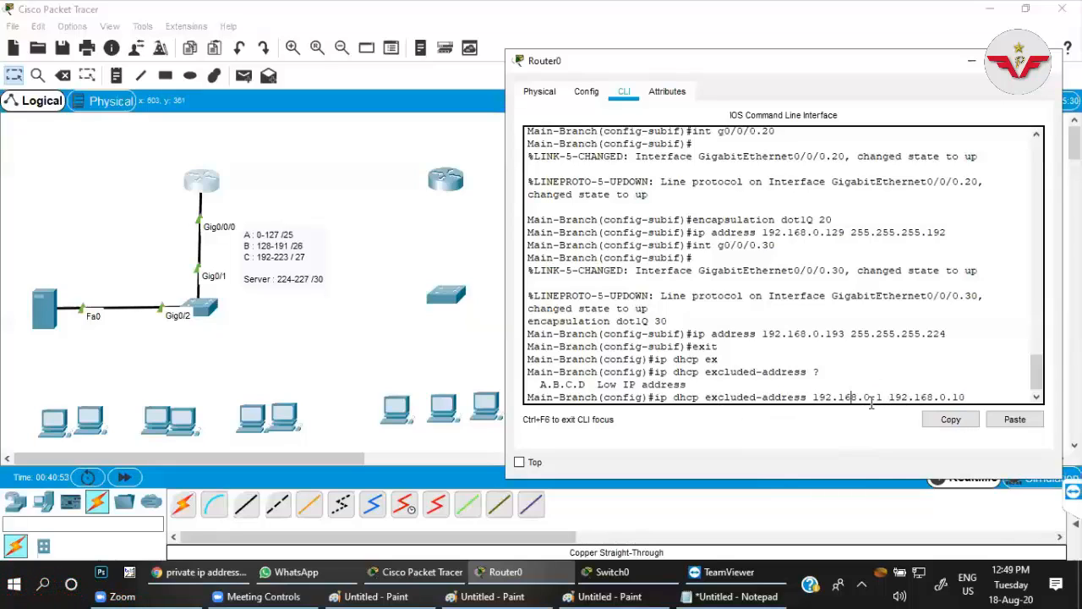
pyautogui.moveTo(876, 398); pyautogui.dragTo(882, 397)
pyautogui.click(965, 397)
pyautogui.press('Return')
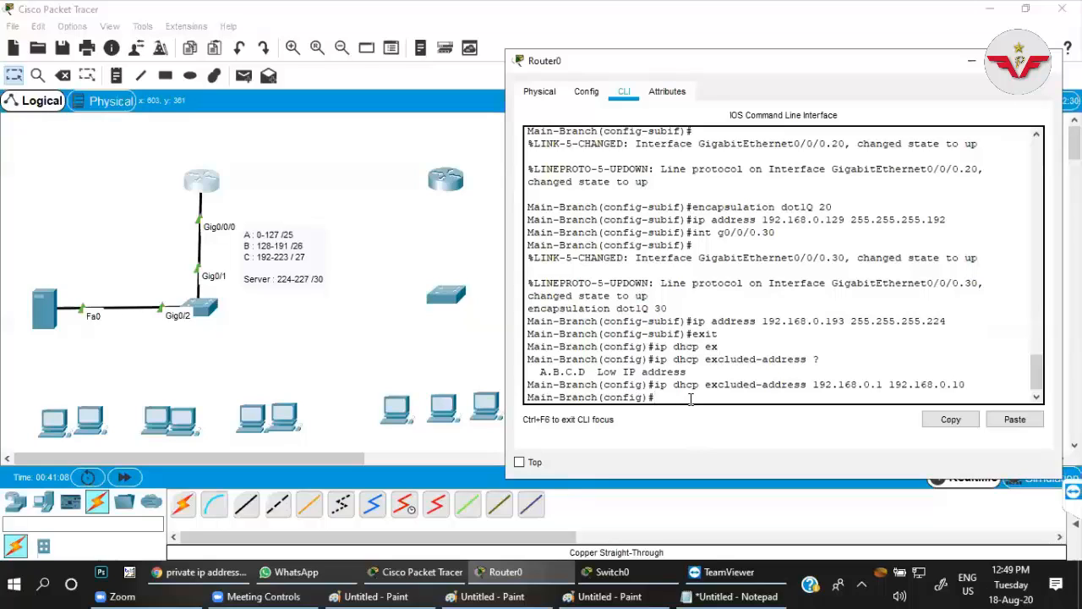
# Switch to the Paint diagram and handwrite the ranges "0-63" and "1-62" in blue above the main office, circling "1-62".
pyautogui.click(600, 593)
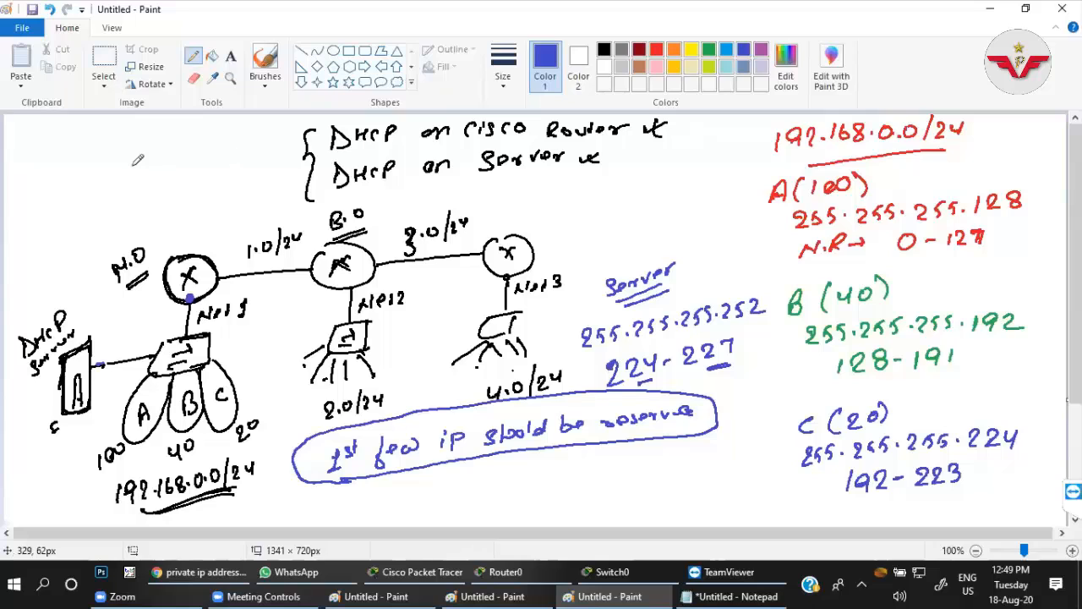
pyautogui.moveTo(139, 137)
pyautogui.mouseDown()
pyautogui.moveTo(137, 149)
pyautogui.moveTo(145, 142)
pyautogui.moveTo(162, 156)
pyautogui.mouseUp()
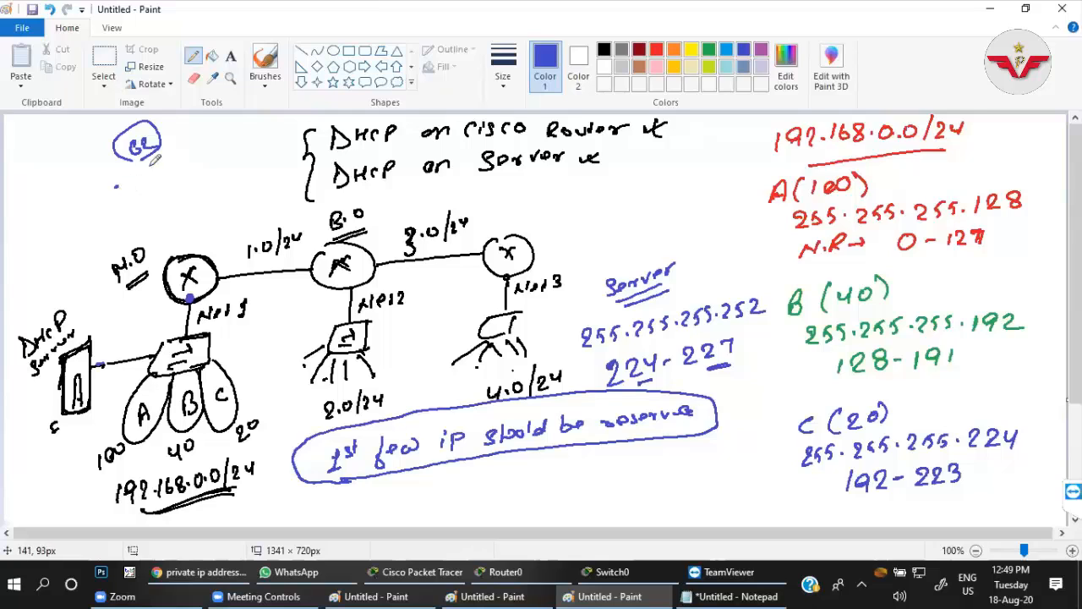
pyautogui.moveTo(124, 184); pyautogui.dragTo(119, 187)
pyautogui.moveTo(130, 186); pyautogui.dragTo(160, 180)
pyautogui.moveTo(126, 203)
pyautogui.mouseDown()
pyautogui.moveTo(175, 174)
pyautogui.moveTo(141, 221)
pyautogui.moveTo(161, 212)
pyautogui.mouseUp()
pyautogui.click(152, 214)
pyautogui.moveTo(176, 193)
pyautogui.mouseDown()
pyautogui.moveTo(193, 197)
pyautogui.moveTo(142, 230)
pyautogui.moveTo(127, 191)
pyautogui.mouseUp()
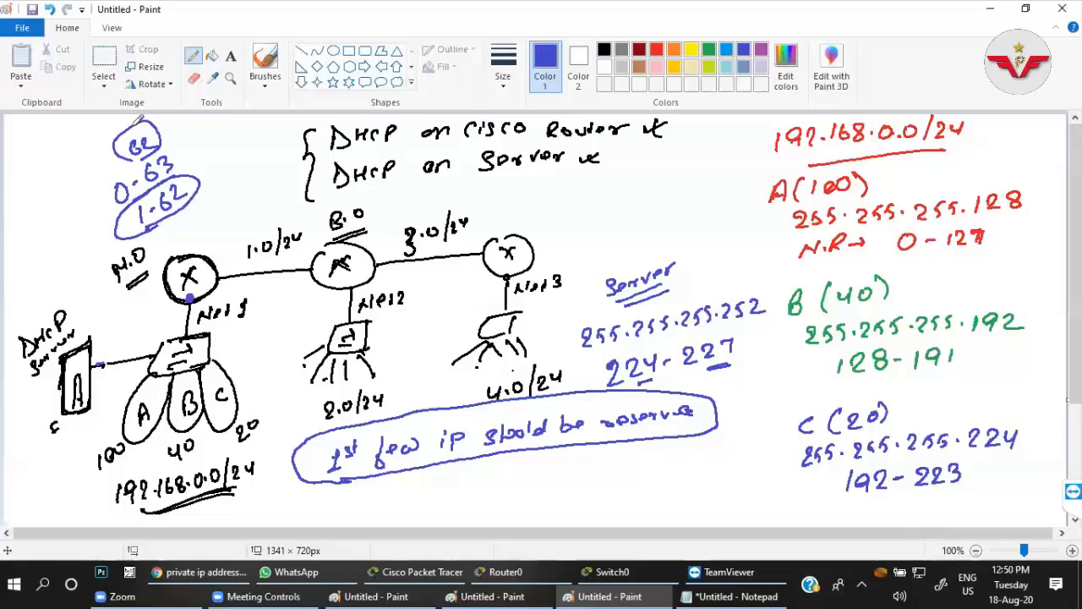
# Return to the main-office router's command line in Packet Tracer, leave configuration mode and re-enter it with conf t.
pyautogui.hotkey('alt', 'Tab')
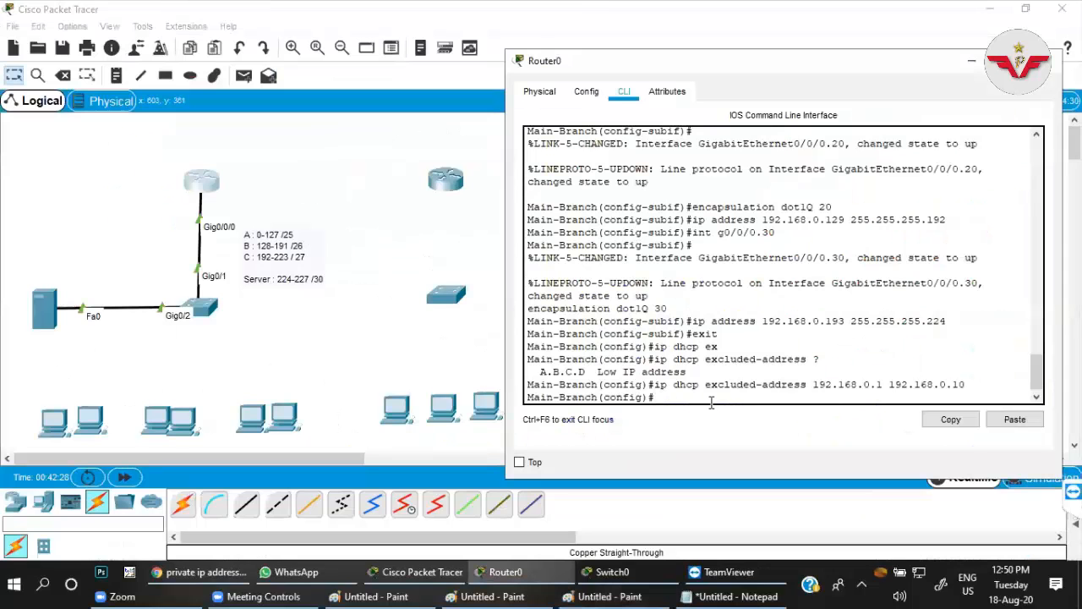
pyautogui.press('Up')
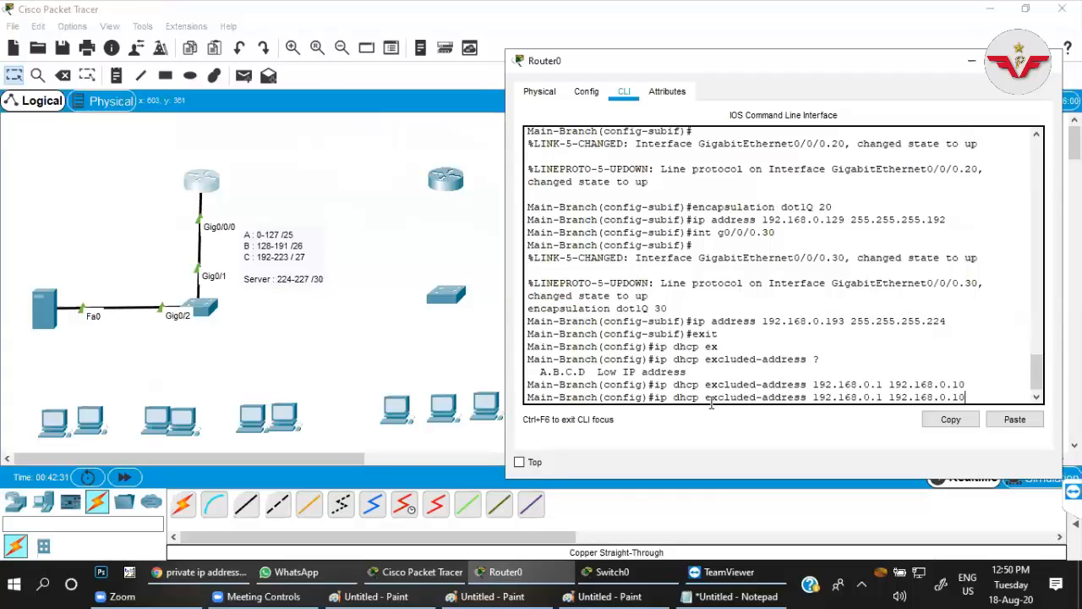
pyautogui.hotkey('ctrl', 'z')
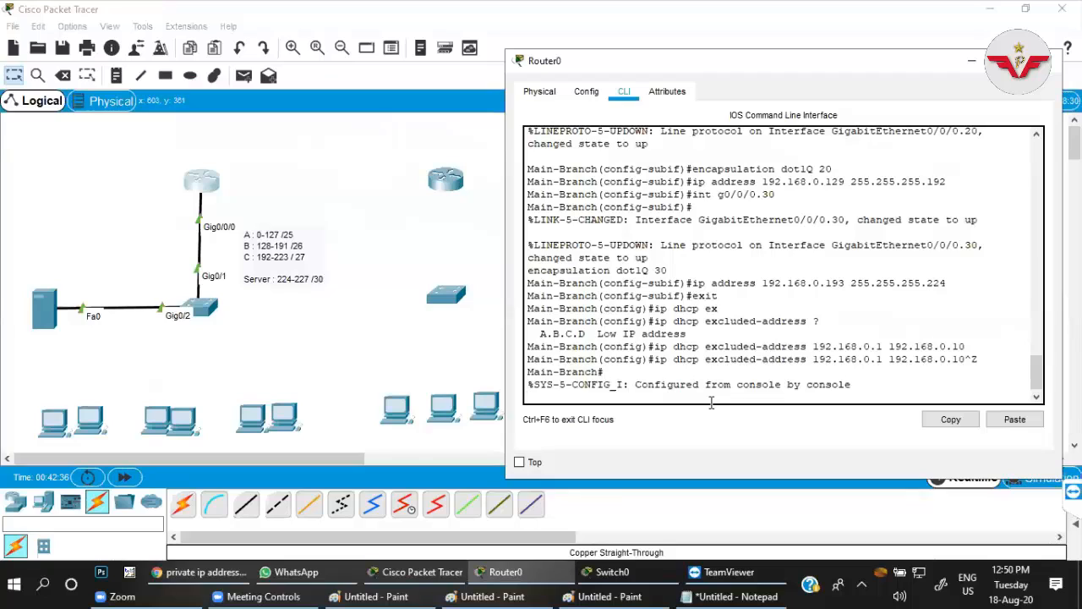
pyautogui.press('Return')
pyautogui.write('conf t')
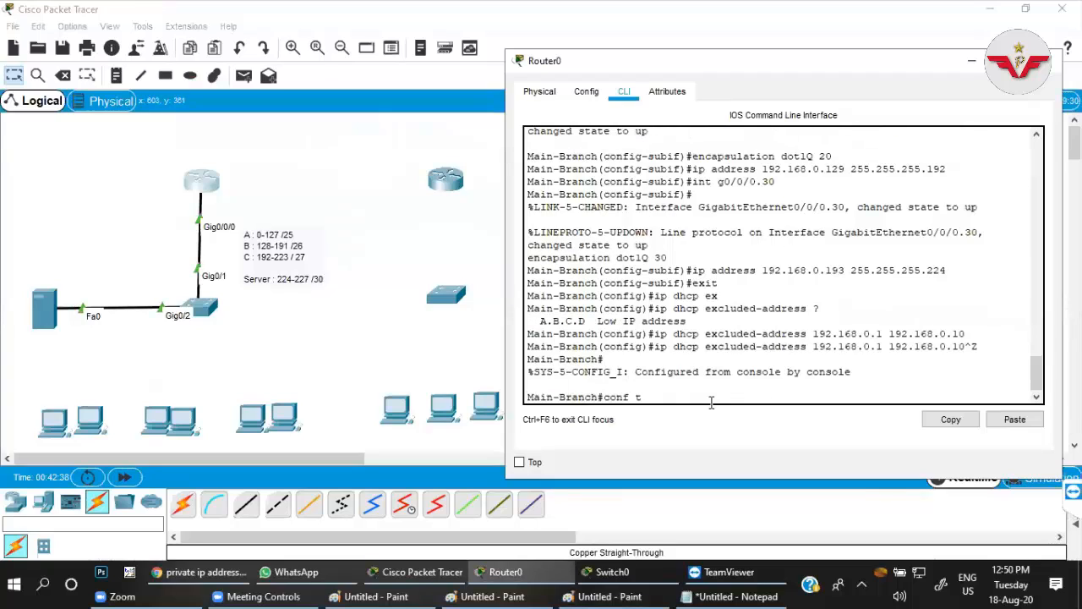
pyautogui.press('Return')
# Try to run no ip address 192.168.0.193 255.255.255.224 in global configuration mode on the main-office router.
pyautogui.press('Up')
pyautogui.press('Up')
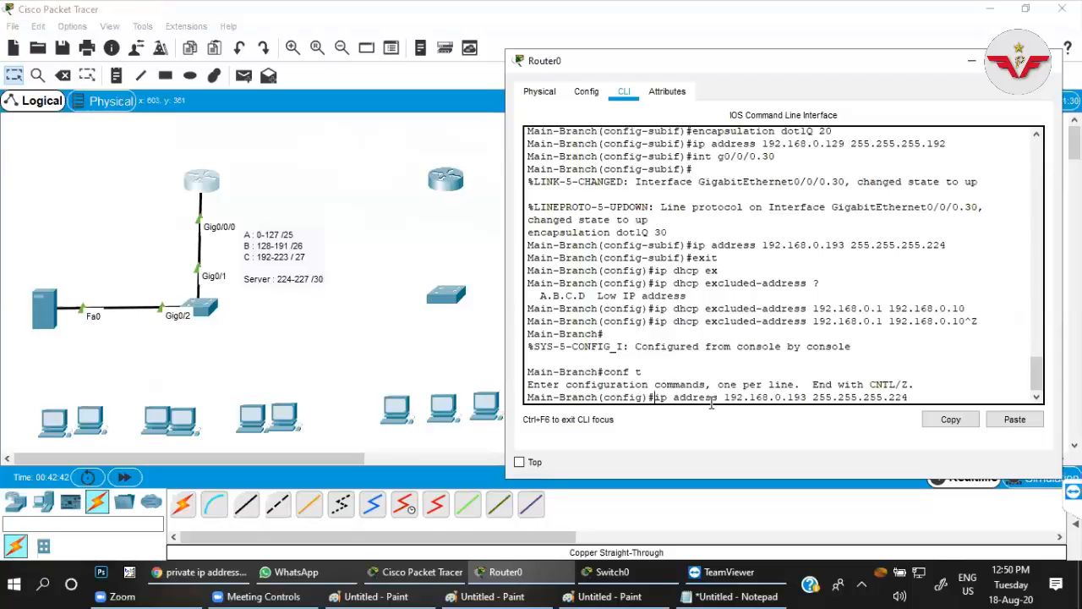
pyautogui.write('no')
pyautogui.press('Return')
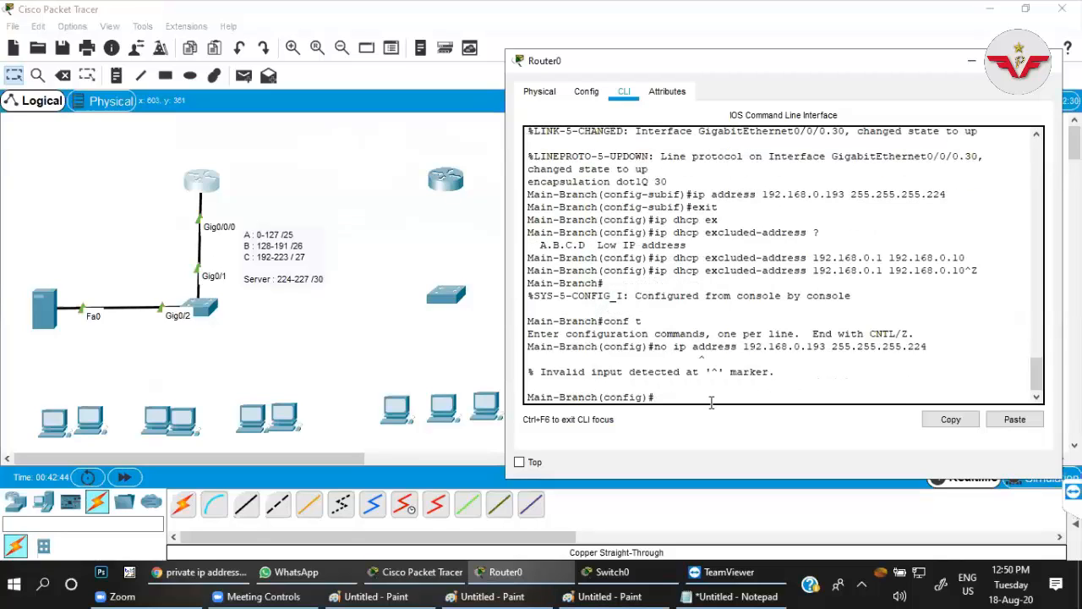
# Remove the DHCP exclusion for 192.168.0.1 through 192.168.0.10 from the main-office router.
pyautogui.press('Up')
pyautogui.press('Up')
pyautogui.press('Up')
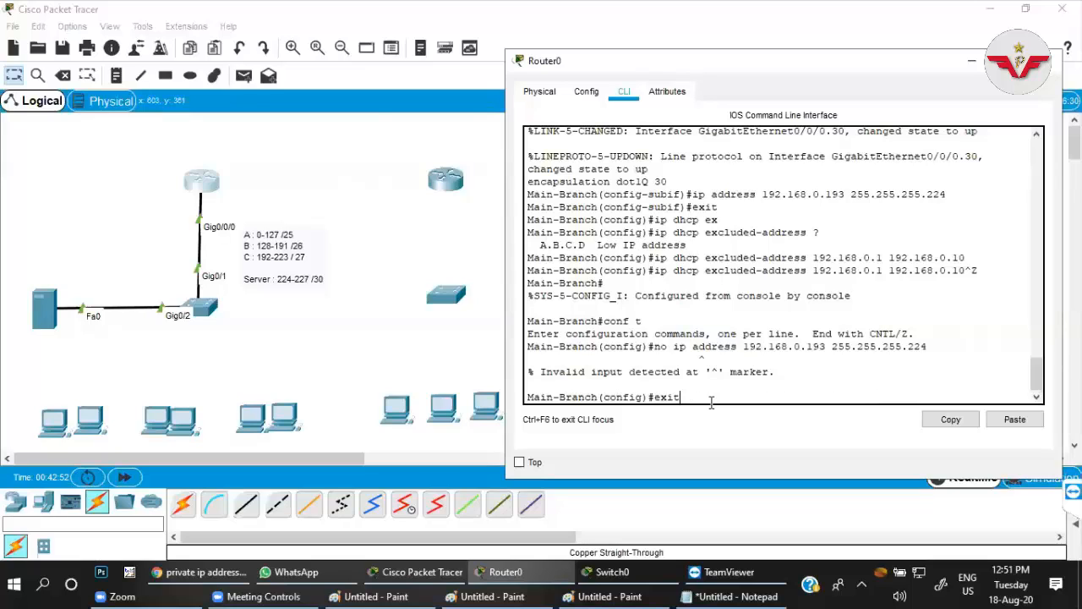
pyautogui.press('Down')
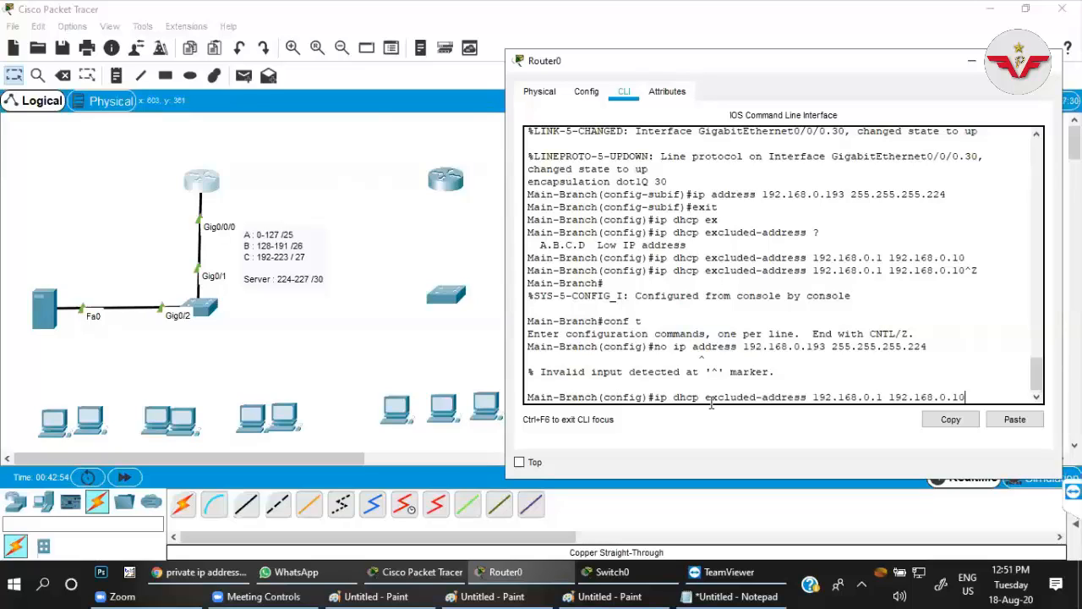
pyautogui.hotkey('ctrl', 'a')
pyautogui.write('no')
pyautogui.press('Return')
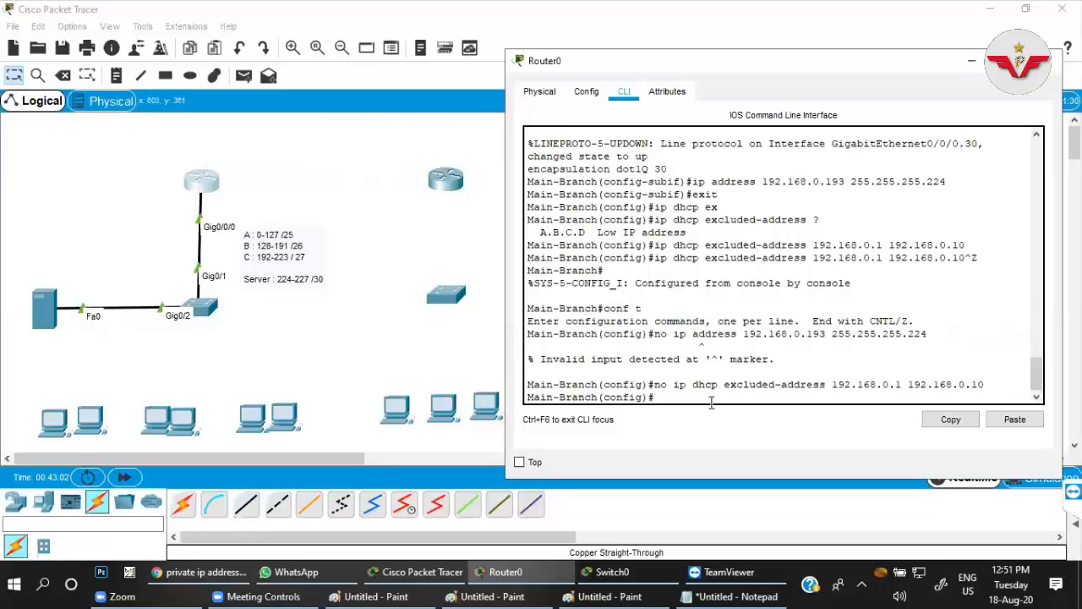
# Reapply the DHCP exclusion for 192.168.0.1 through 192.168.0.10 on the main-office router.
pyautogui.press('Up')
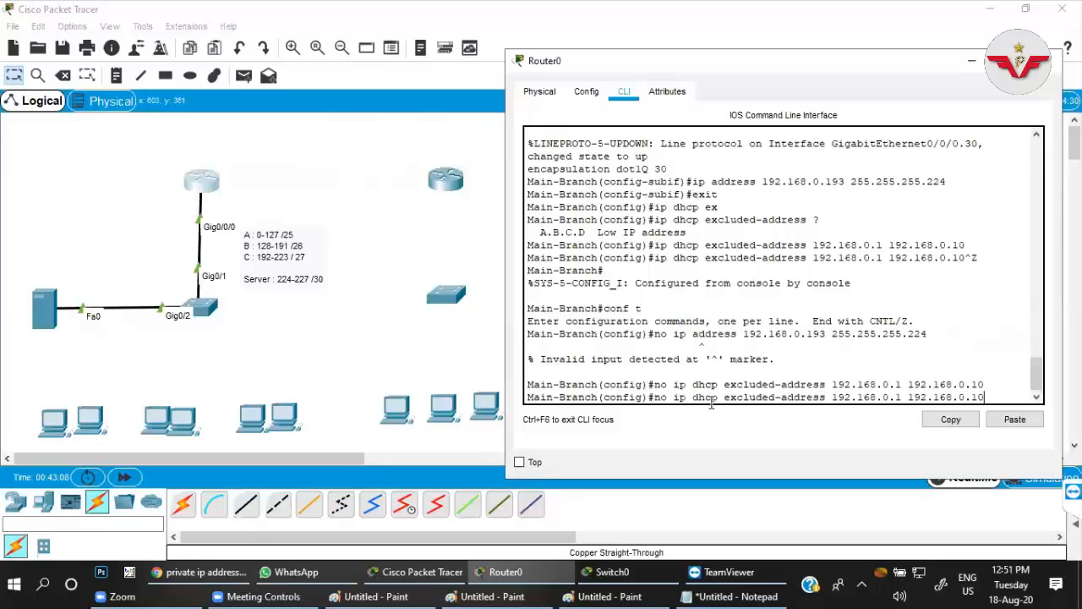
pyautogui.press('Up')
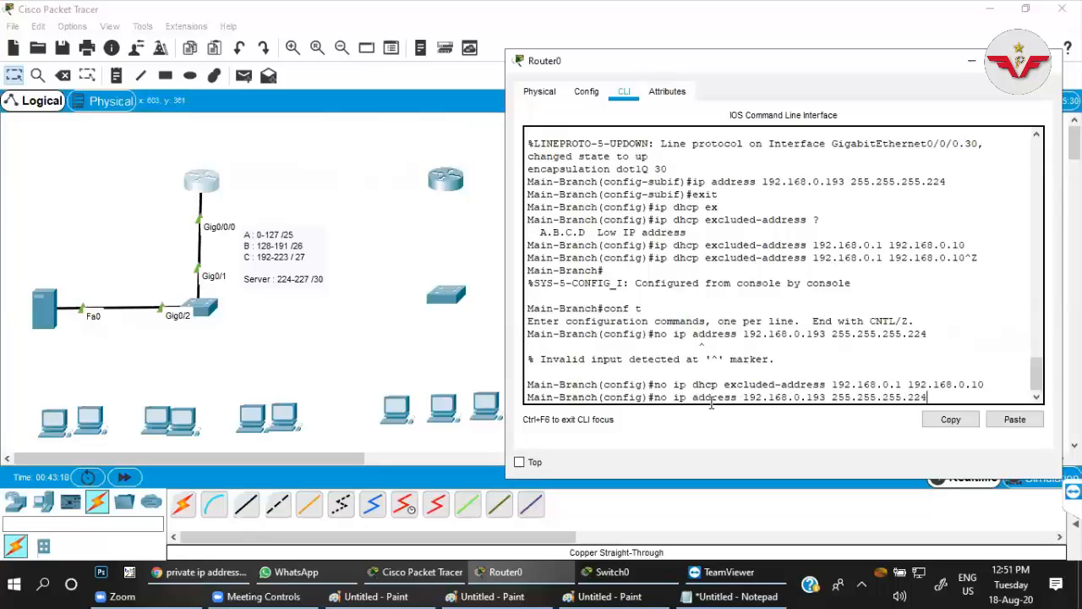
pyautogui.press('Up')
pyautogui.press('Return')
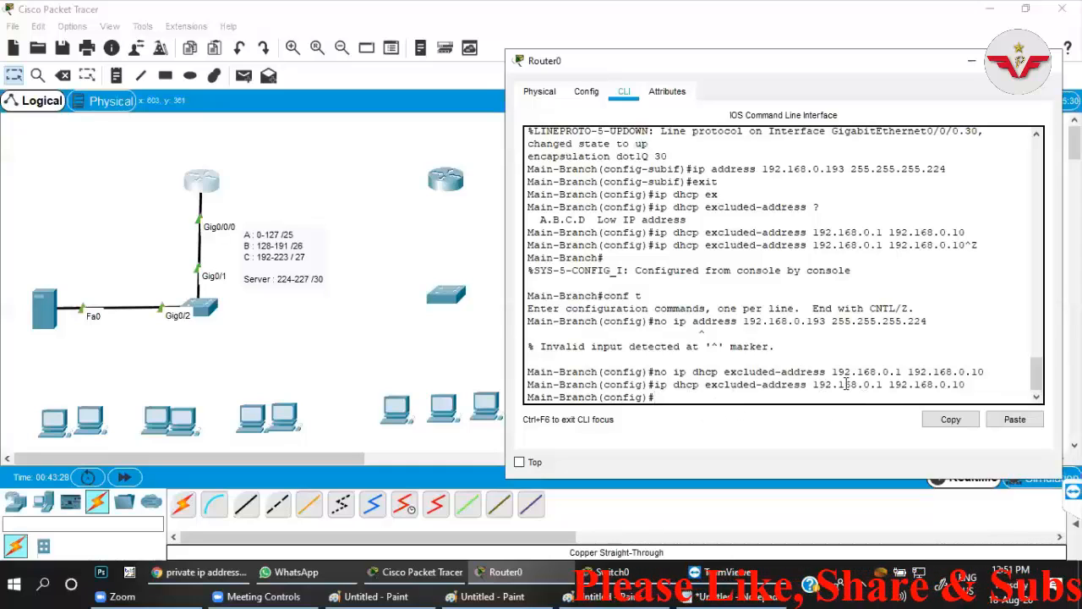
pyautogui.moveTo(965, 384); pyautogui.dragTo(667, 385)
pyautogui.click(686, 398)
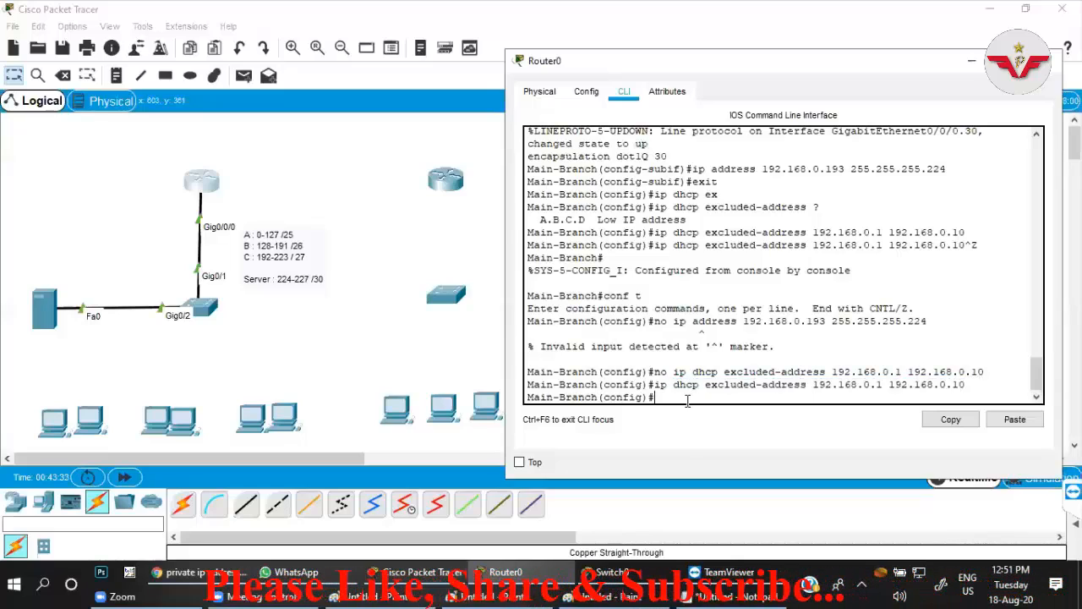
# Create a DHCP pool named vlan-10 on the main-office router.
pyautogui.write('ip dh')
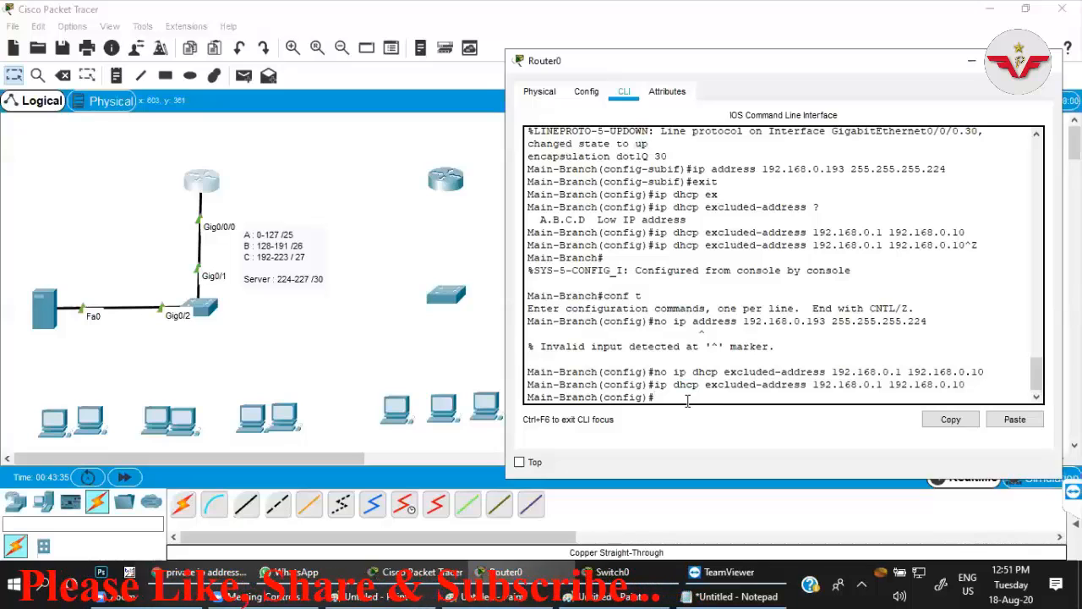
pyautogui.write('c')
pyautogui.press('Tab')
pyautogui.write('po')
pyautogui.press('Tab')
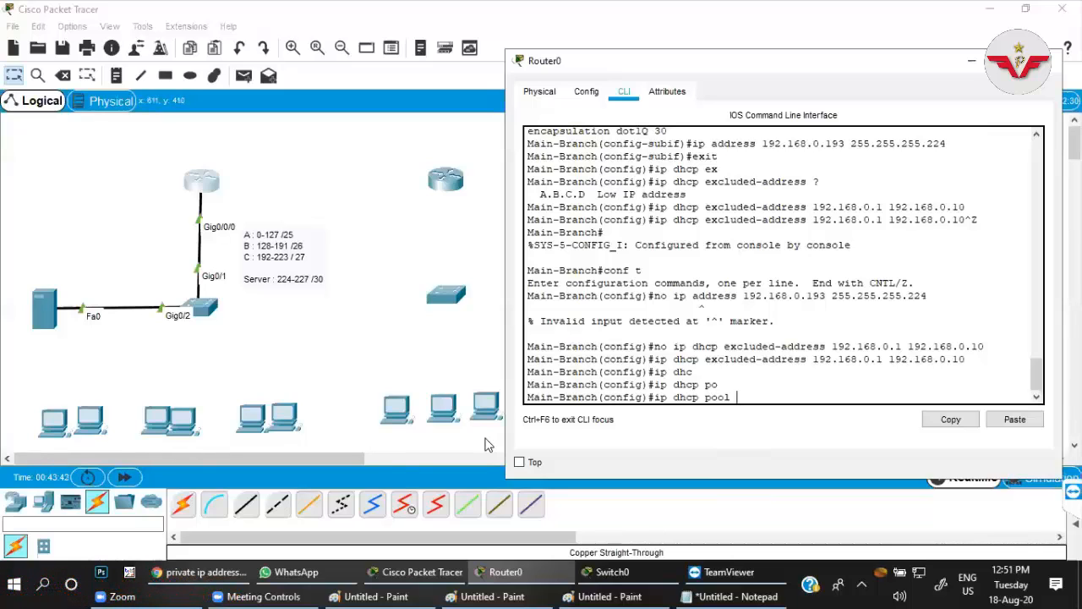
pyautogui.press('Return')
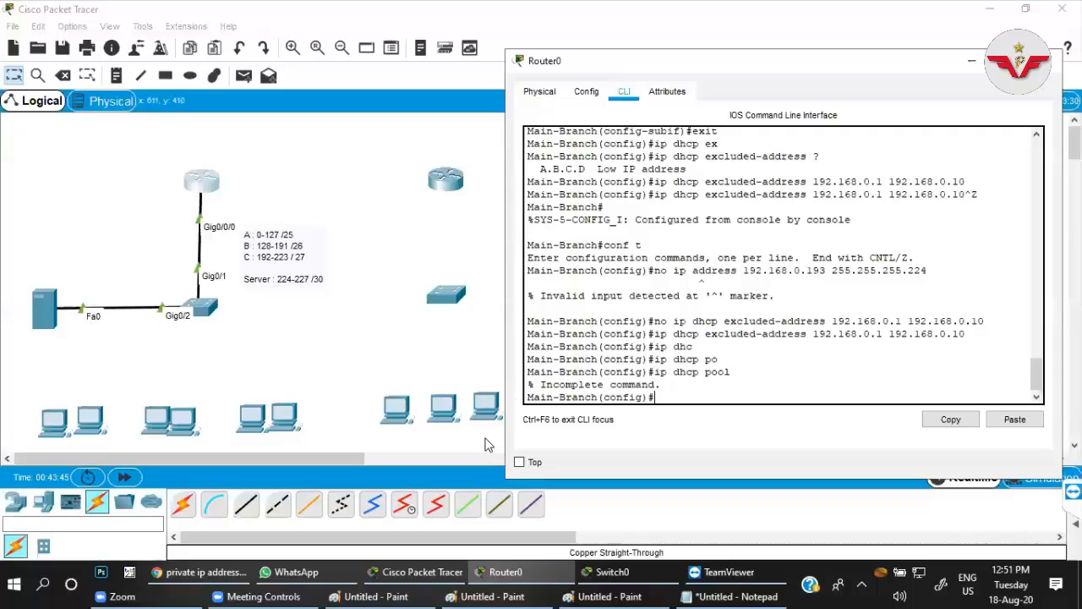
pyautogui.press('Up')
pyautogui.write('vlan-10')
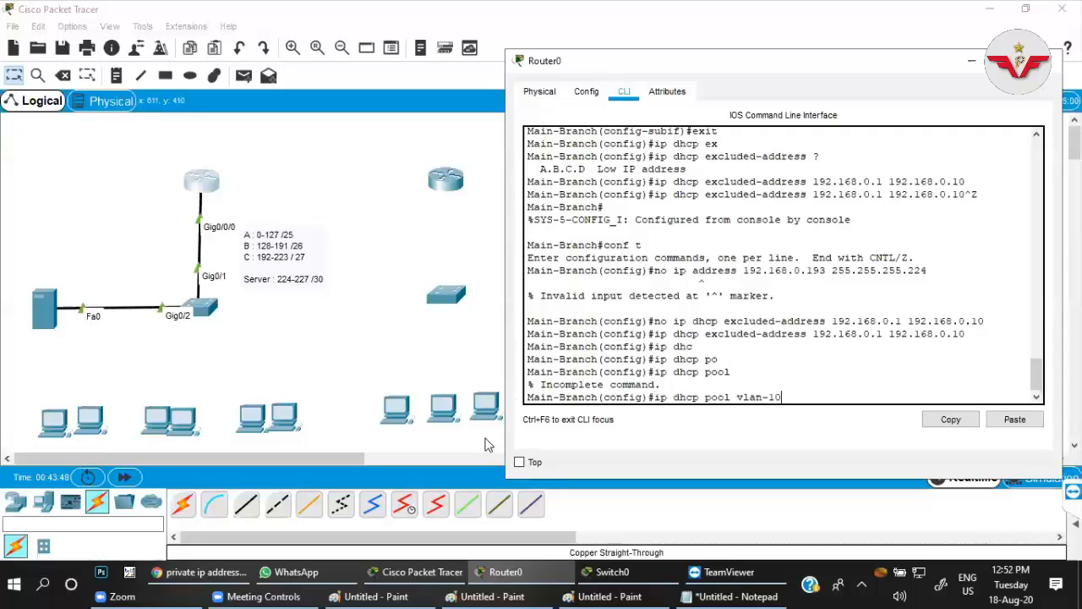
pyautogui.press('Return')
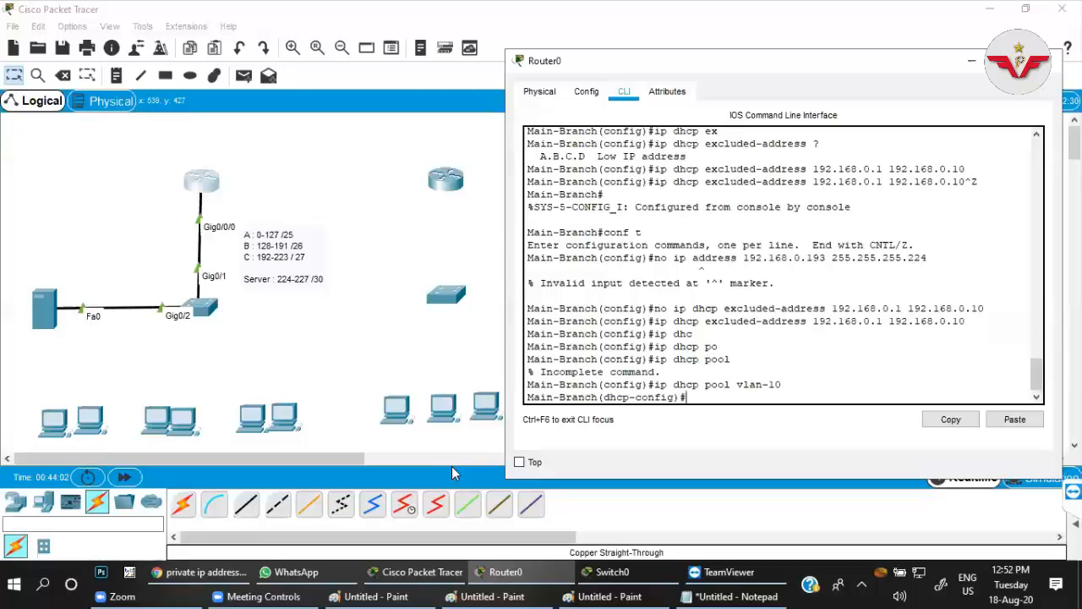
# Set the vlan-10 pool's network to 192.168.0.0 with subnet mask 255.255.255.128.
pyautogui.write('ne')
pyautogui.press('Tab')
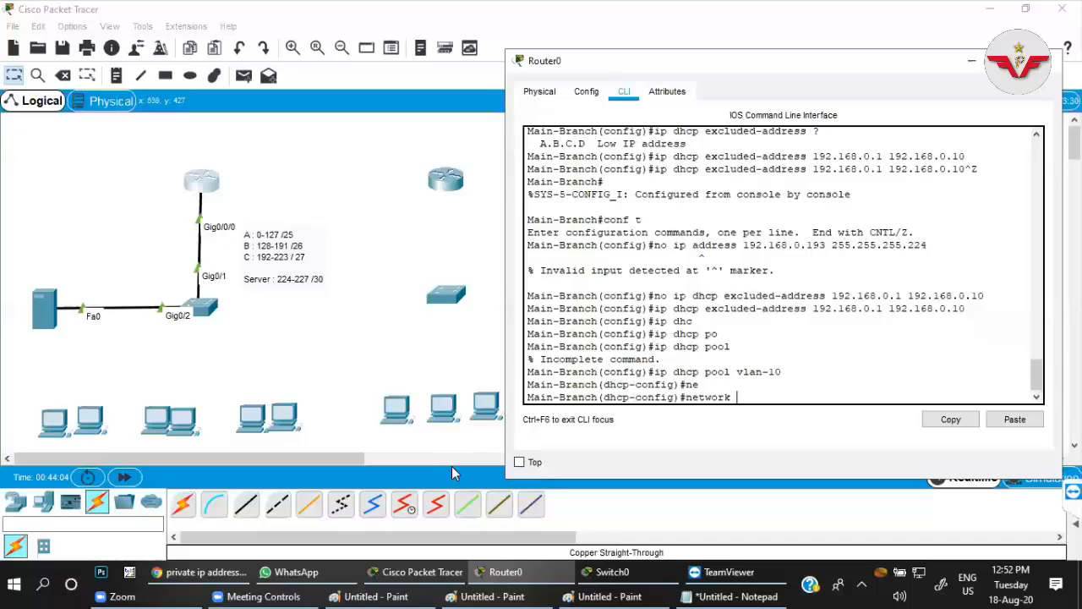
pyautogui.write('192.16')
pyautogui.write('8.0.0 255.25.2')
pyautogui.write('255.')
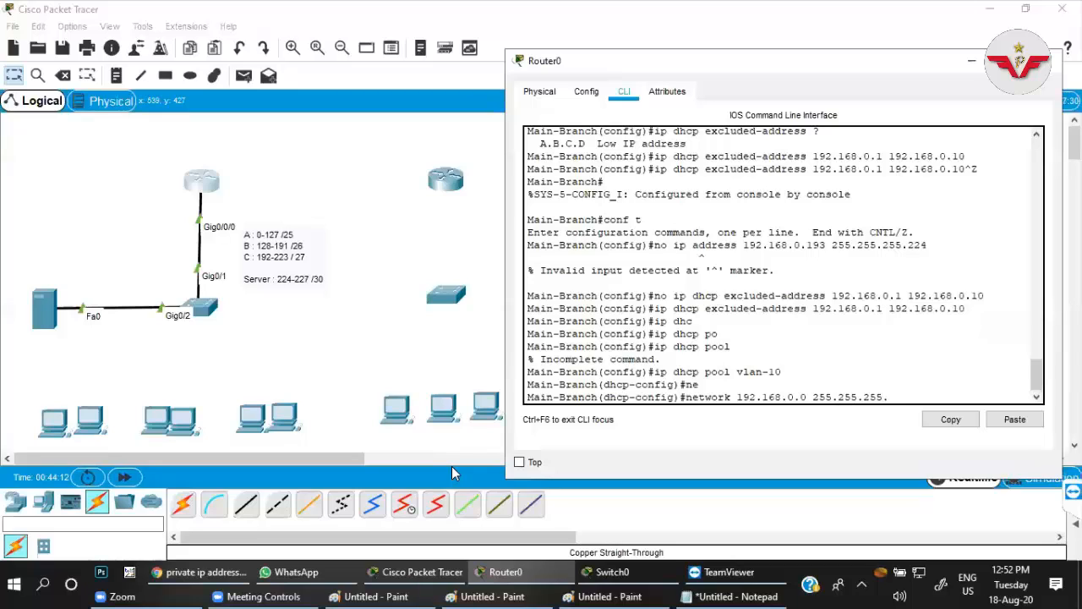
pyautogui.write('128')
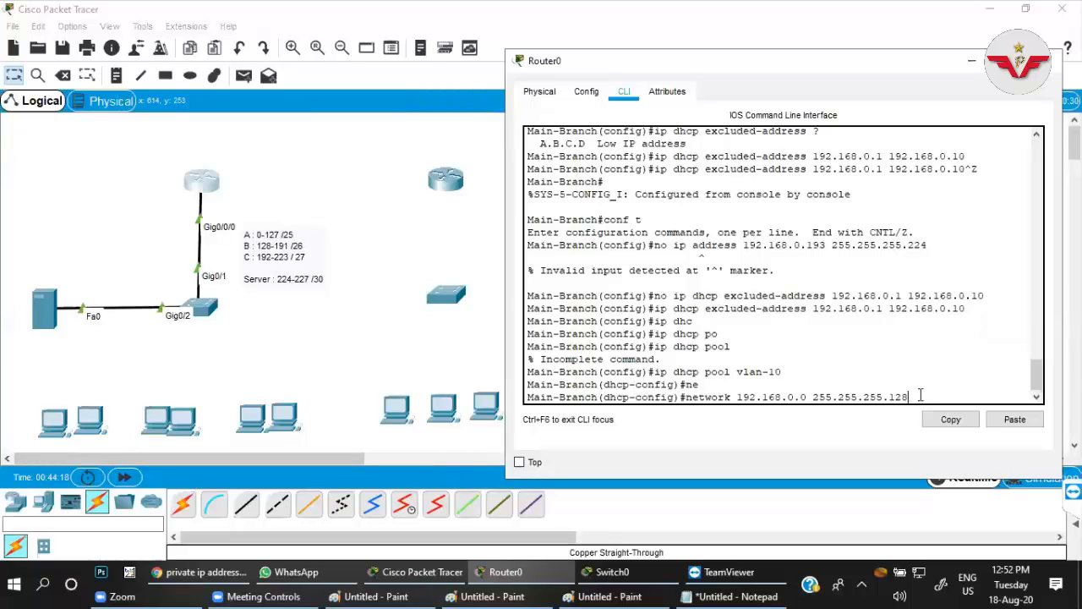
pyautogui.press('Return')
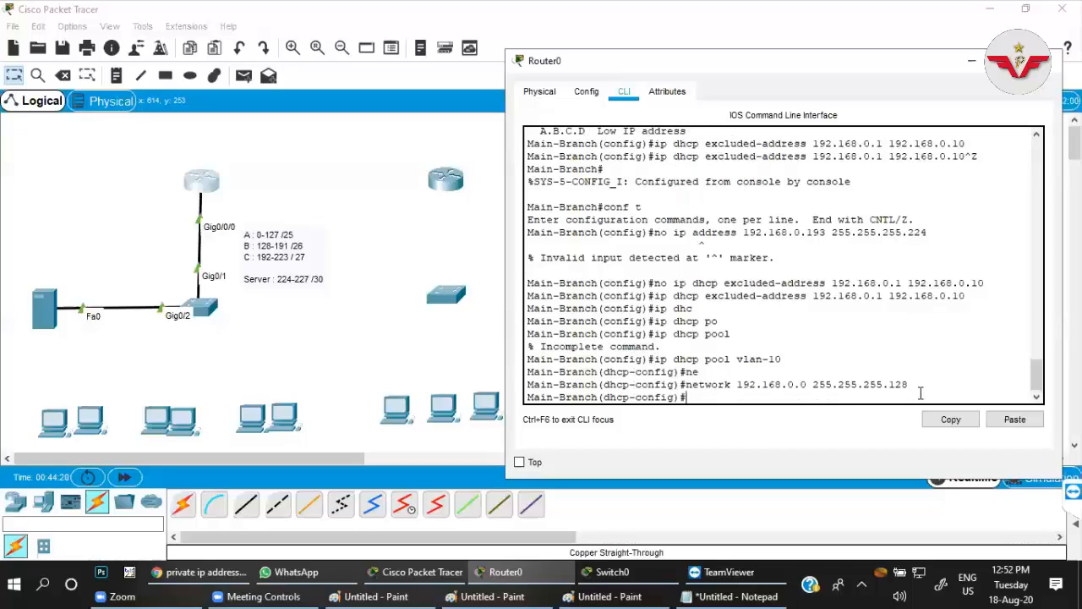
# Set the vlan-10 pool's default router to 192.168.0.1.
pyautogui.write('de')
pyautogui.press('Tab')
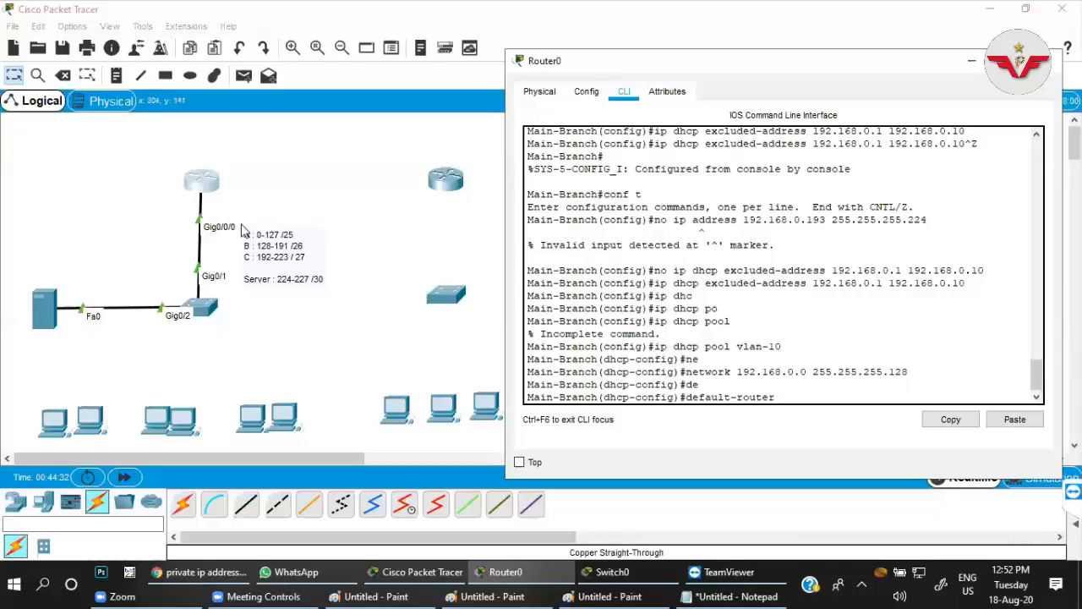
pyautogui.write('192.168.0.1')
pyautogui.press('Return')
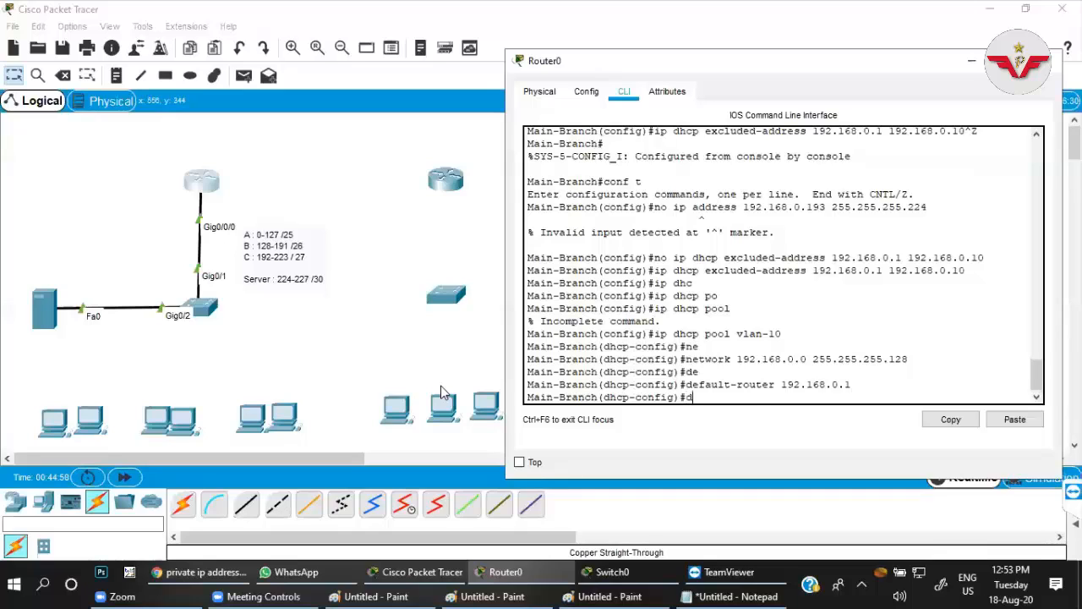
# Set the vlan-10 pool's DNS server to 8.8.8.8.
pyautogui.write('dn')
pyautogui.press('Tab')
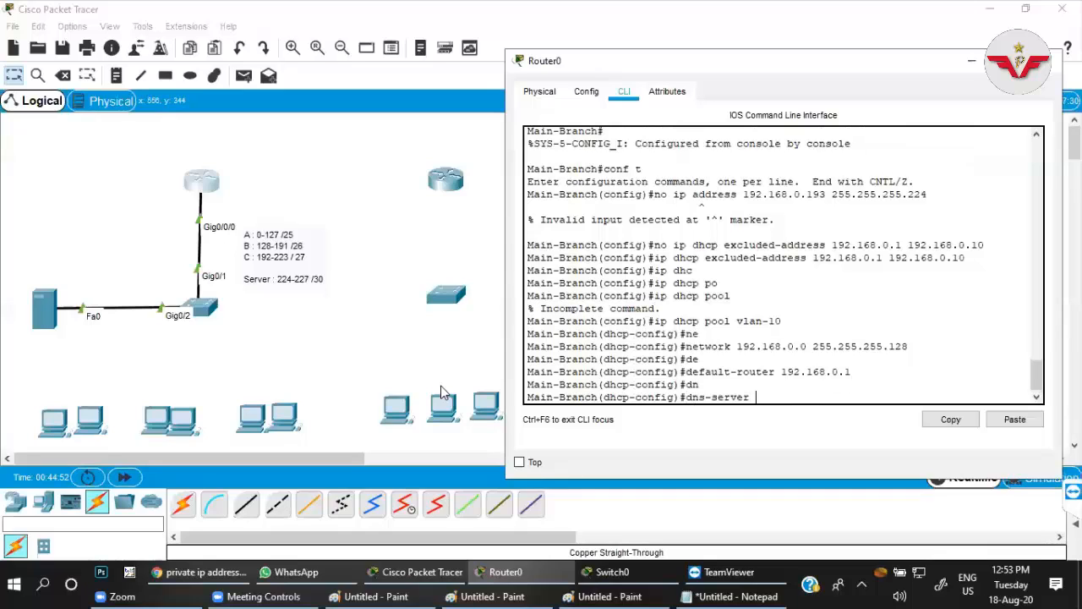
pyautogui.write('8.8.8.8')
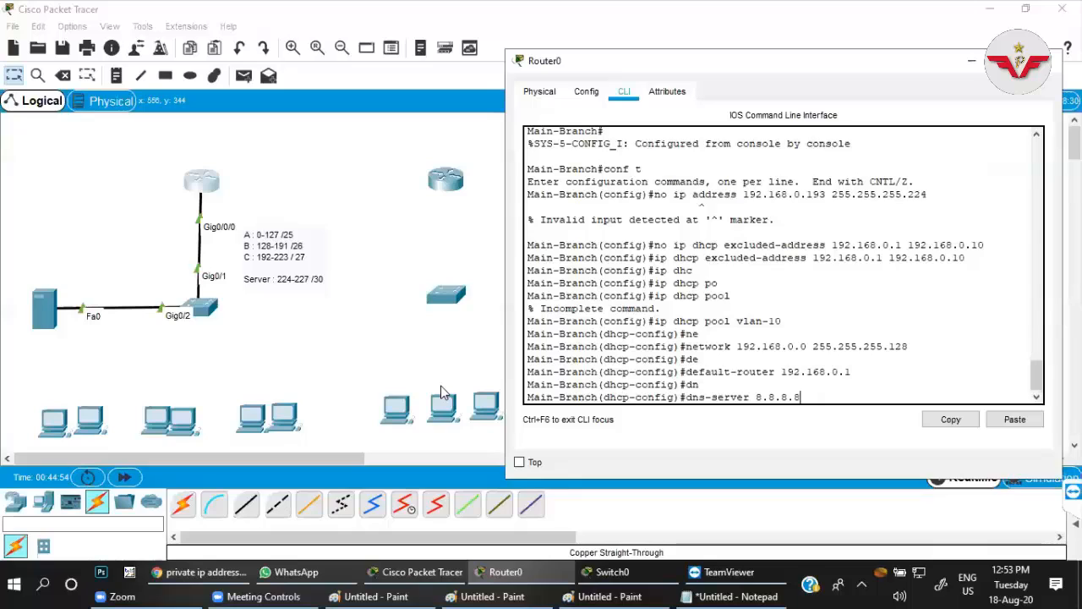
pyautogui.press('Return')
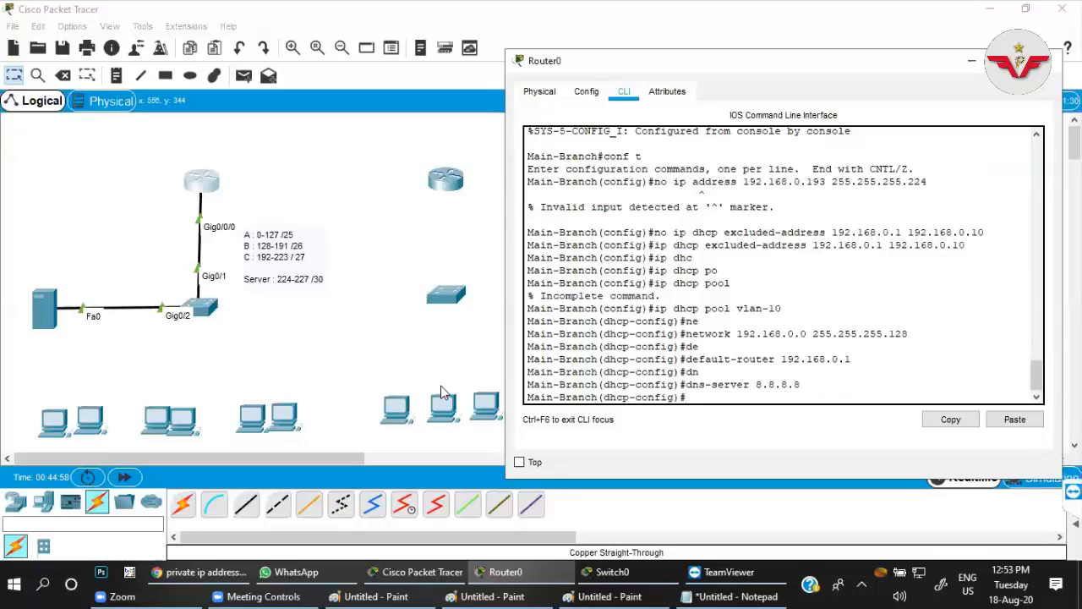
# Set the vlan-10 pool's domain name to krishna.com.
pyautogui.write('do')
pyautogui.write('m')
pyautogui.press('Tab')
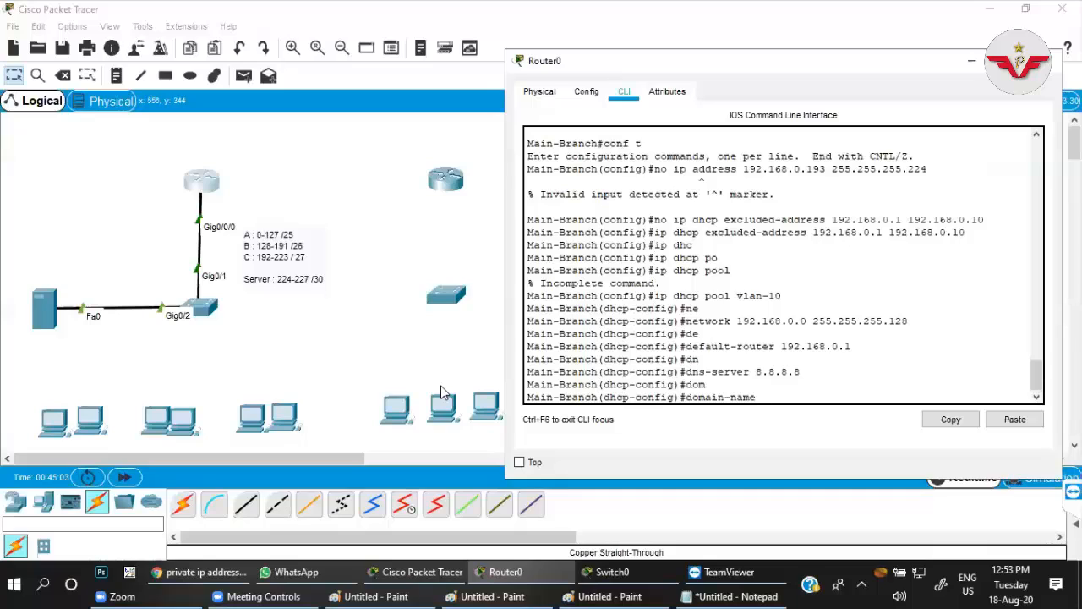
pyautogui.write('krishna.')
pyautogui.write('con')
pyautogui.write('m')
pyautogui.press('Return')
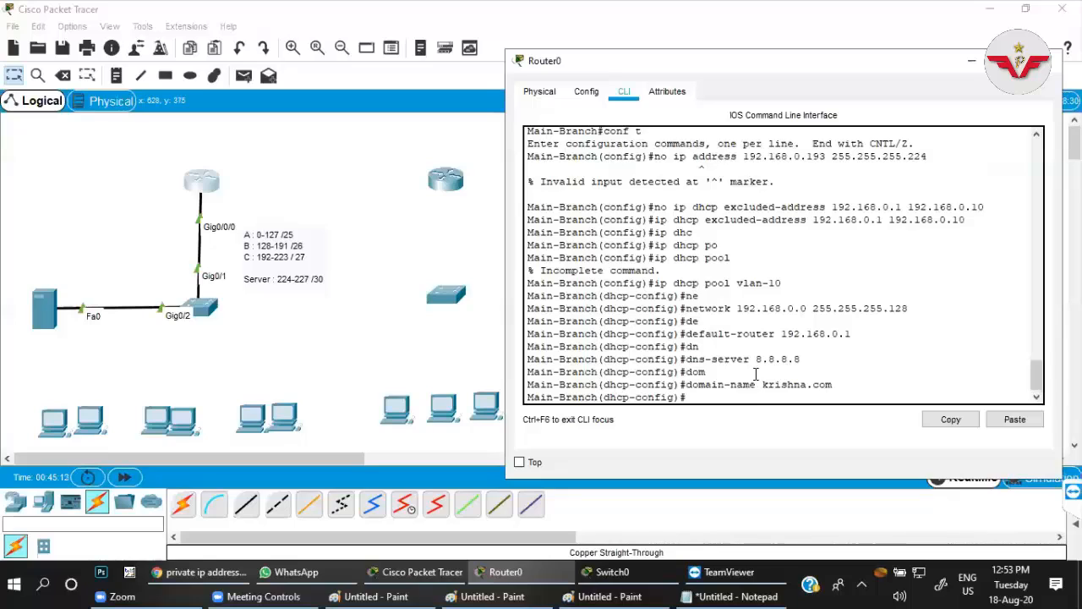
# Connect FastEthernet0/1 of the main-branch switch to the FastEthernet0 port of the leftmost PC with a copper straight-through cable.
pyautogui.click(91, 420)
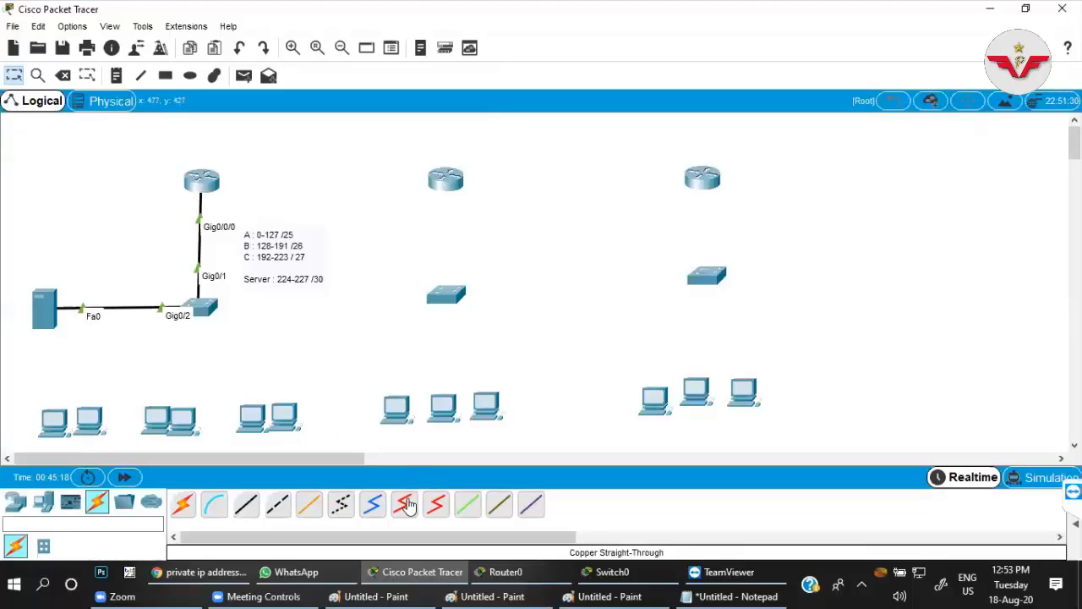
pyautogui.click(247, 510)
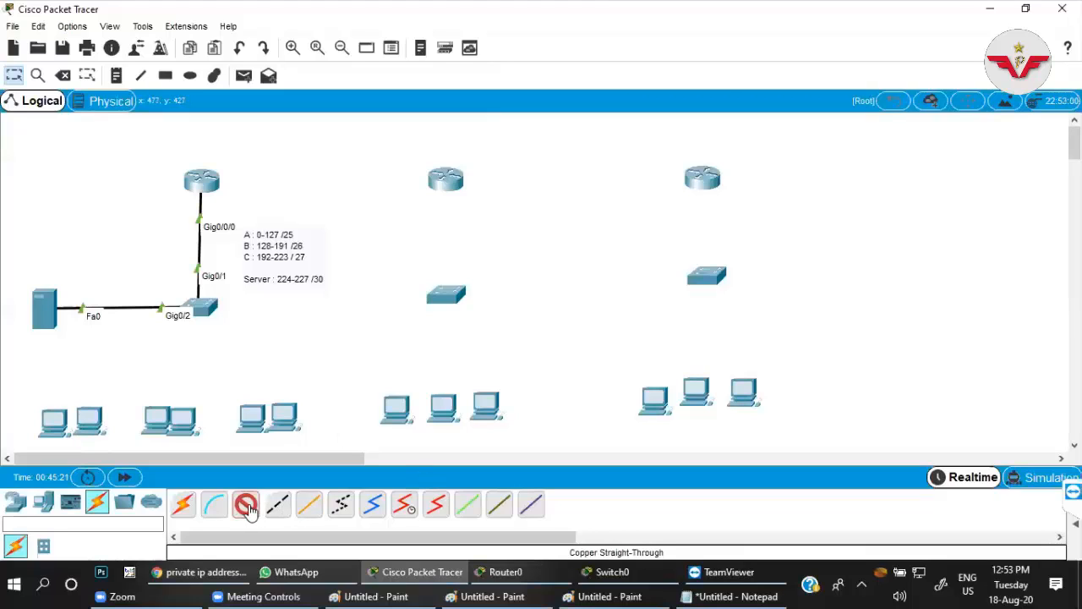
pyautogui.click(208, 308)
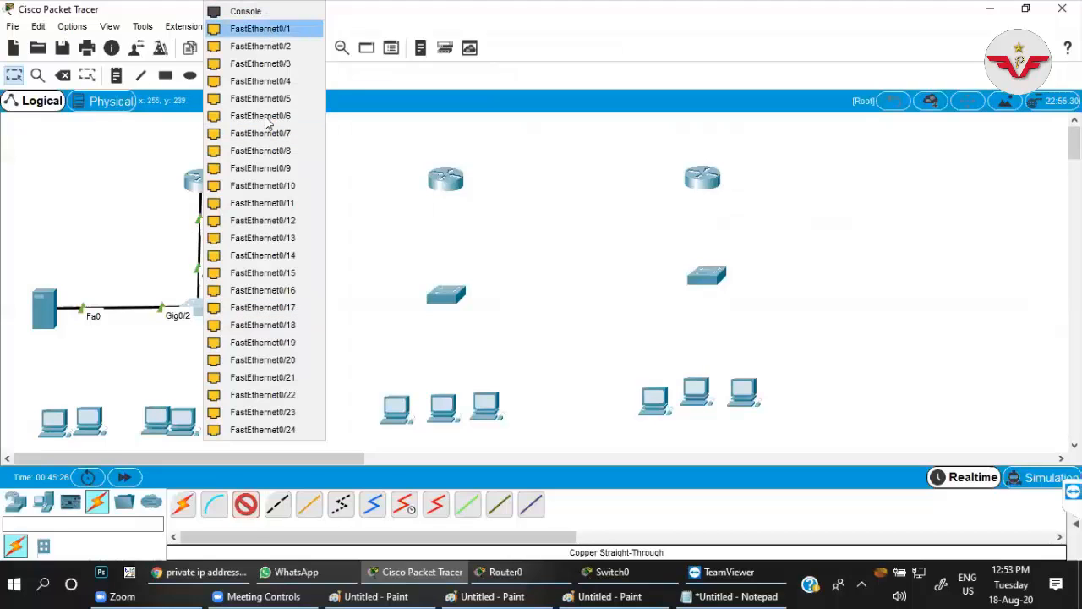
pyautogui.click(259, 29)
pyautogui.click(54, 418)
pyautogui.click(93, 478)
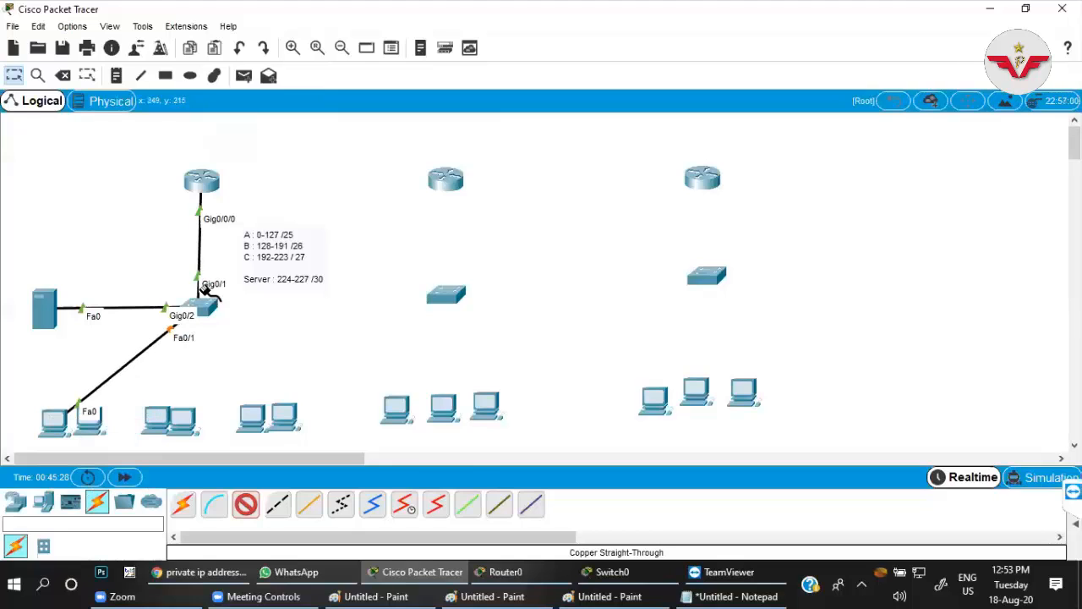
# Cable FastEthernet0/6 of the main-branch switch to the second PC's FastEthernet0 port, ending the cable placement.
pyautogui.click(213, 309)
pyautogui.click(280, 99)
pyautogui.click(98, 427)
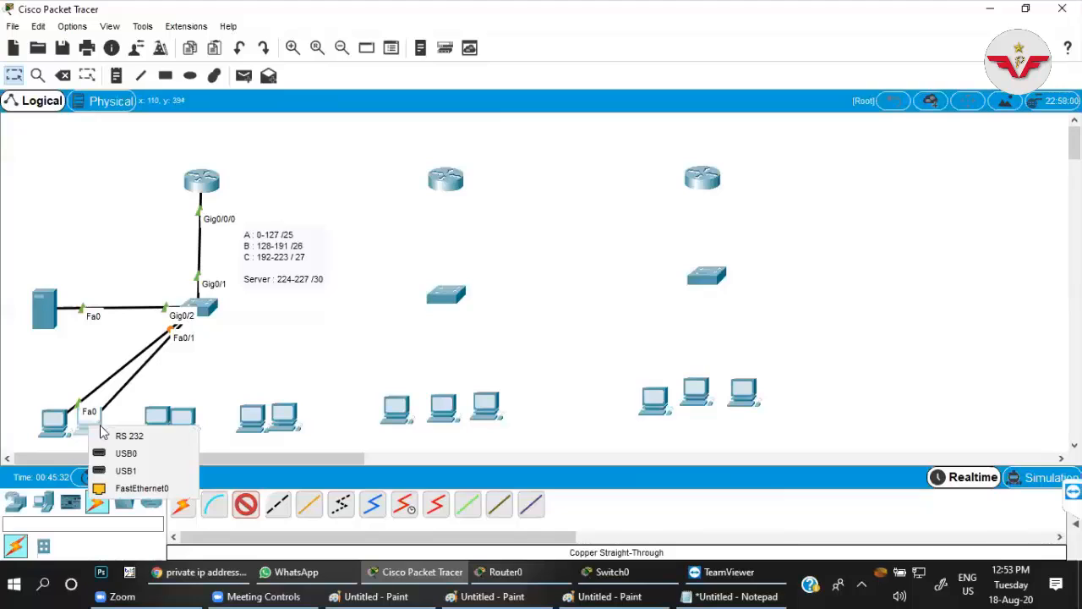
pyautogui.click(123, 487)
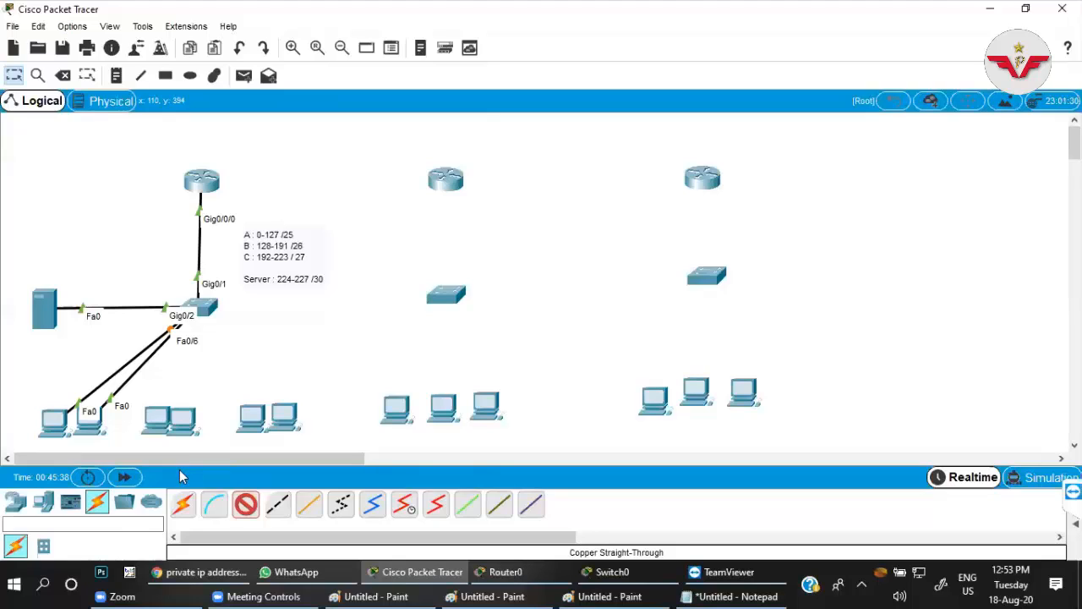
pyautogui.click(246, 505)
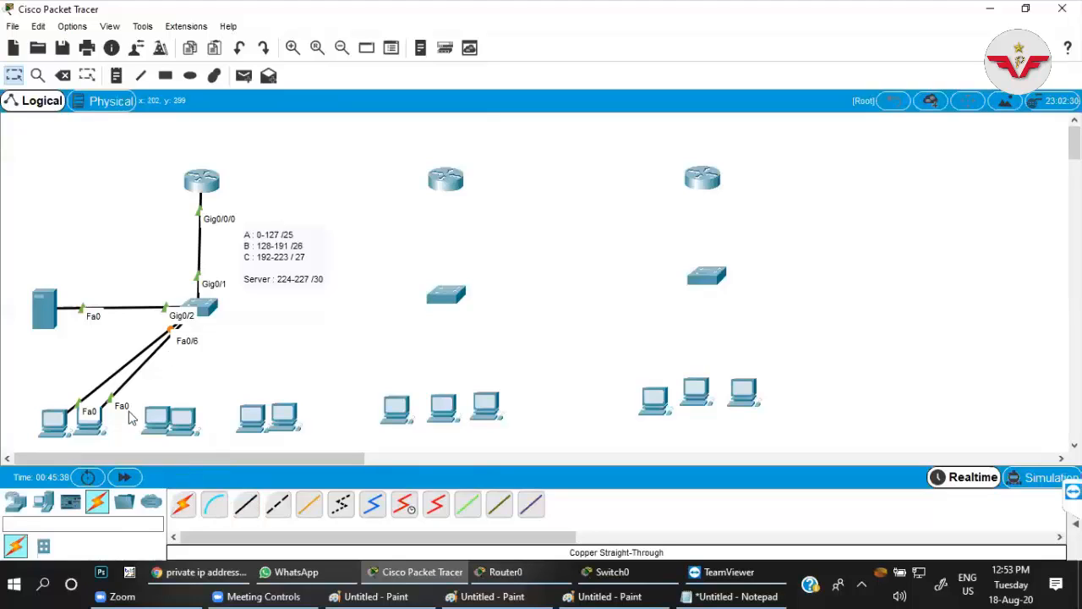
# Space out the crowded PCs in the main-branch and third-office groups so that each stands apart from its neighbours.
pyautogui.moveTo(50, 420)
pyautogui.mouseDown()
pyautogui.moveTo(46, 413)
pyautogui.moveTo(42, 425)
pyautogui.mouseUp()
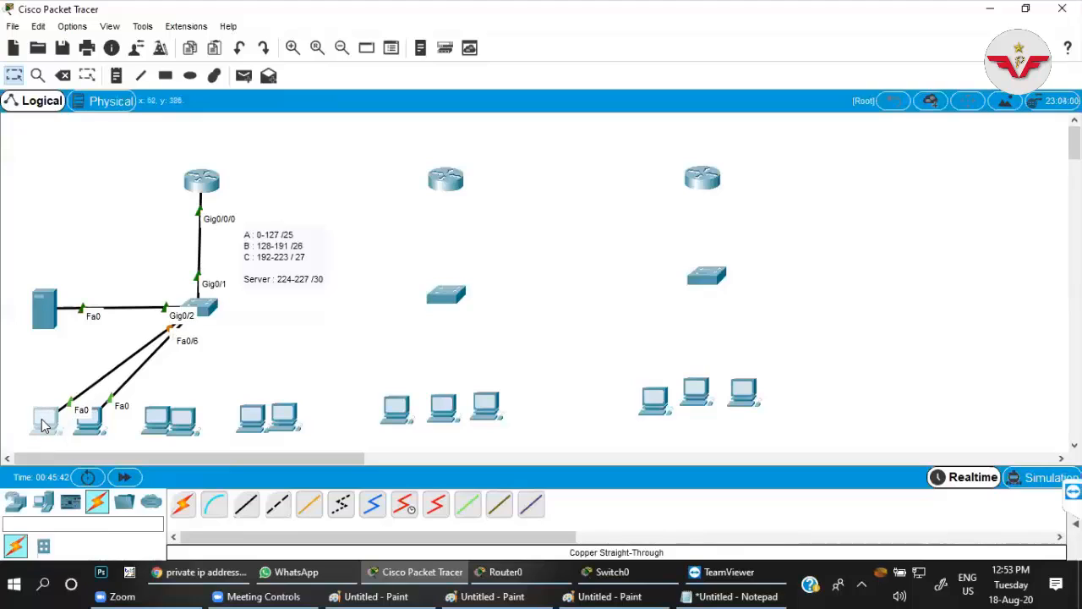
pyautogui.moveTo(180, 419); pyautogui.dragTo(192, 427)
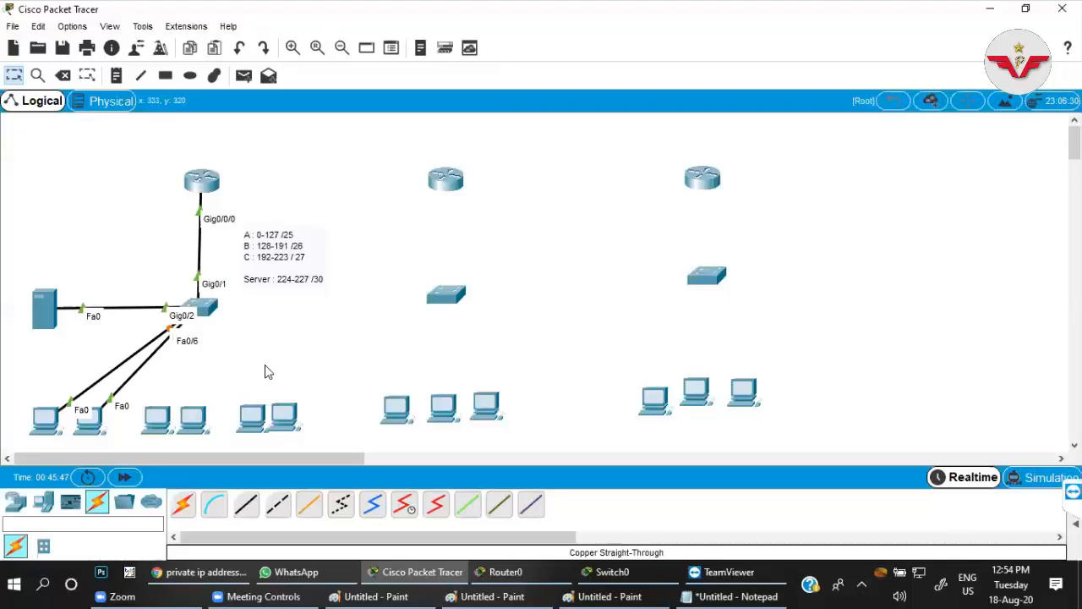
pyautogui.moveTo(685, 404); pyautogui.dragTo(749, 395)
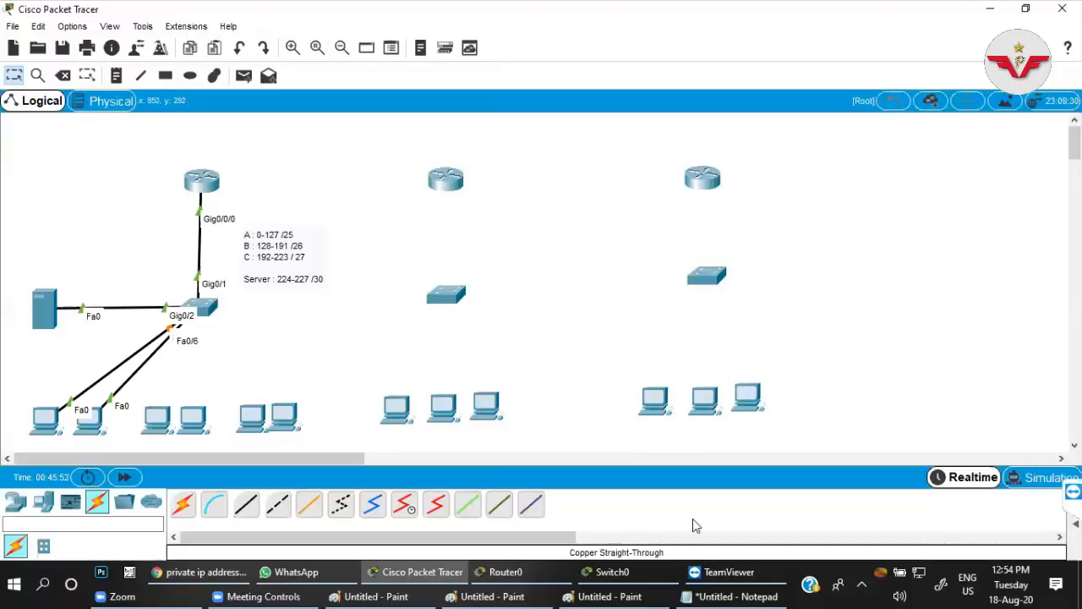
pyautogui.click(260, 596)
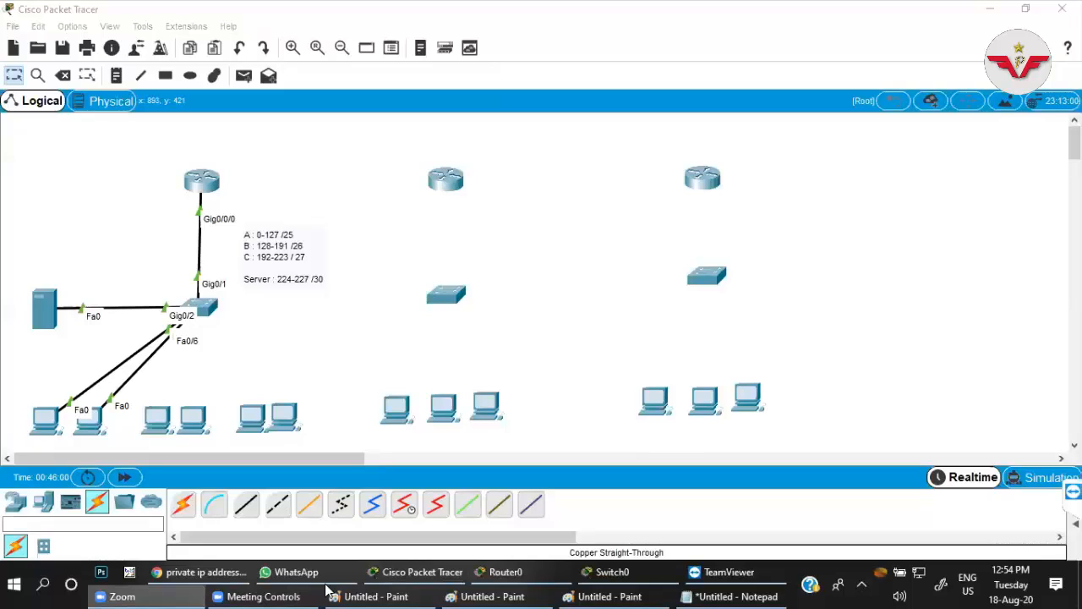
pyautogui.moveTo(418, 591)
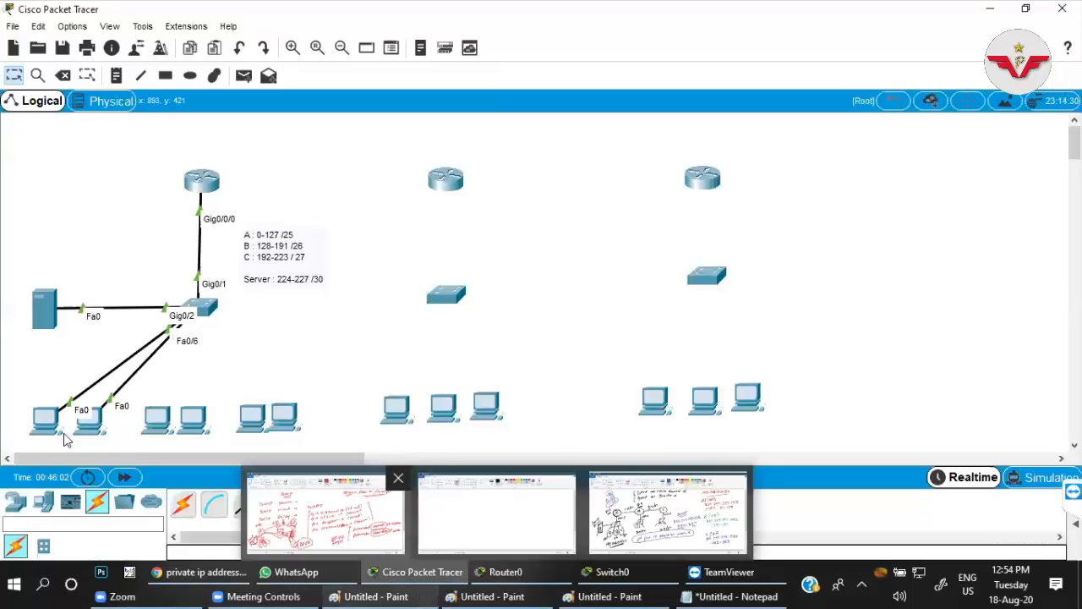
# Switch PC0's IP configuration to DHCP so it obtains its address from the router, and close its window.
pyautogui.click(46, 420)
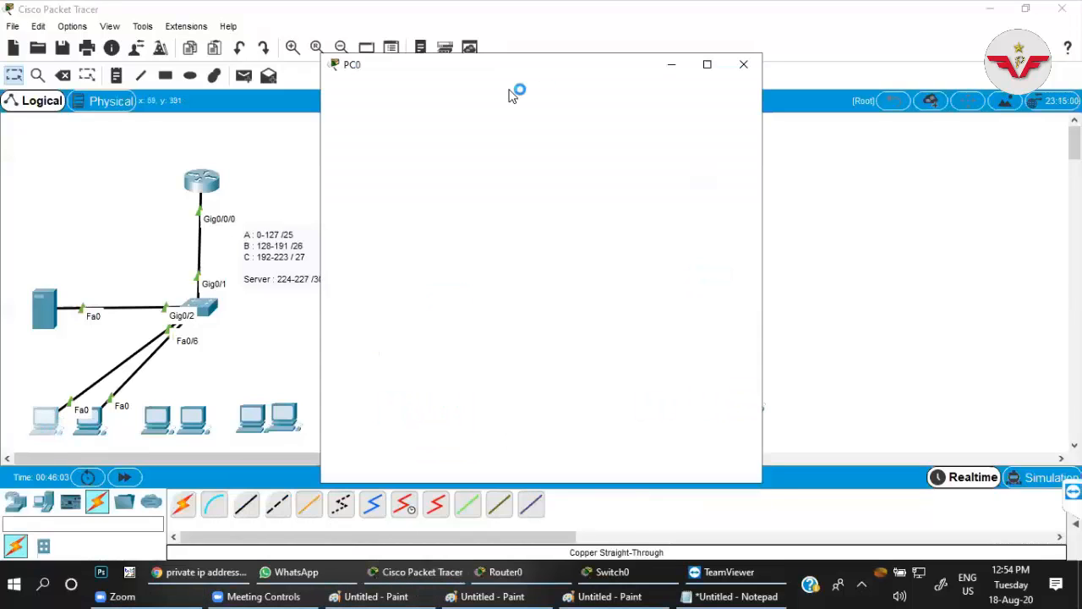
pyautogui.click(448, 96)
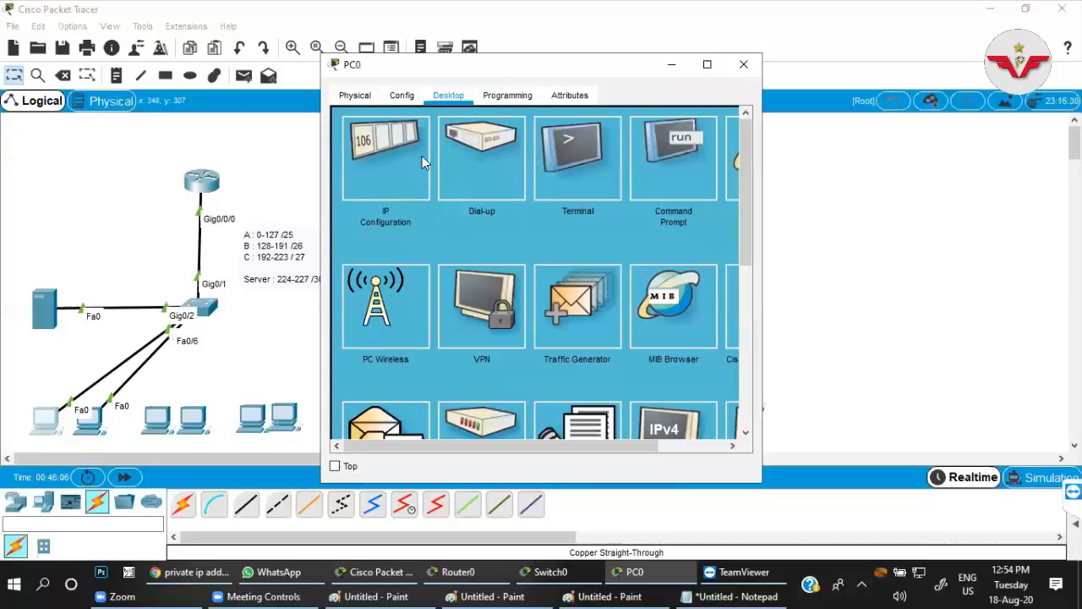
pyautogui.click(400, 150)
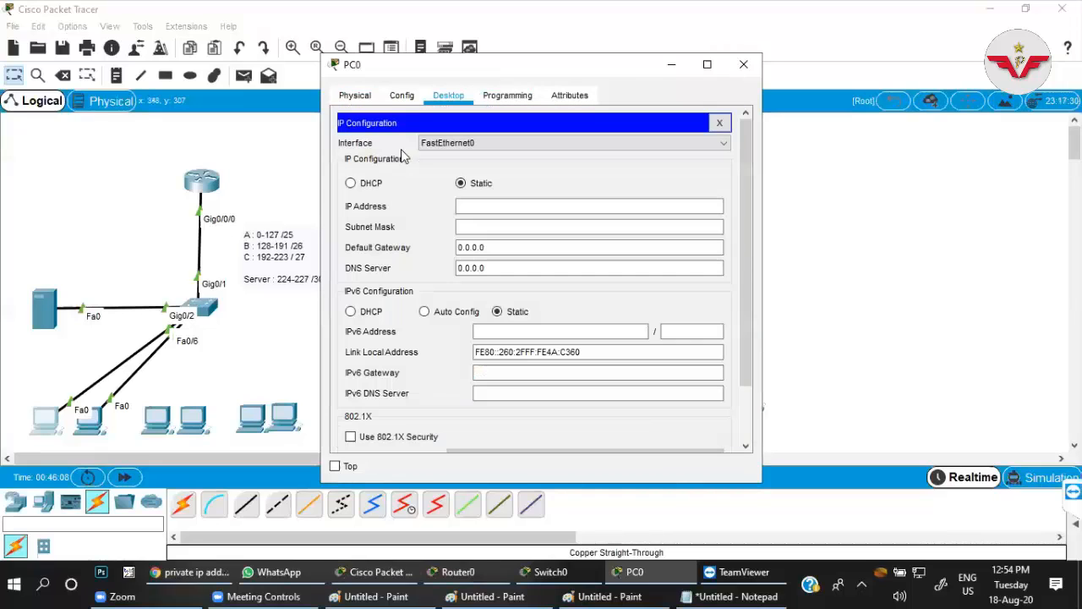
pyautogui.click(369, 189)
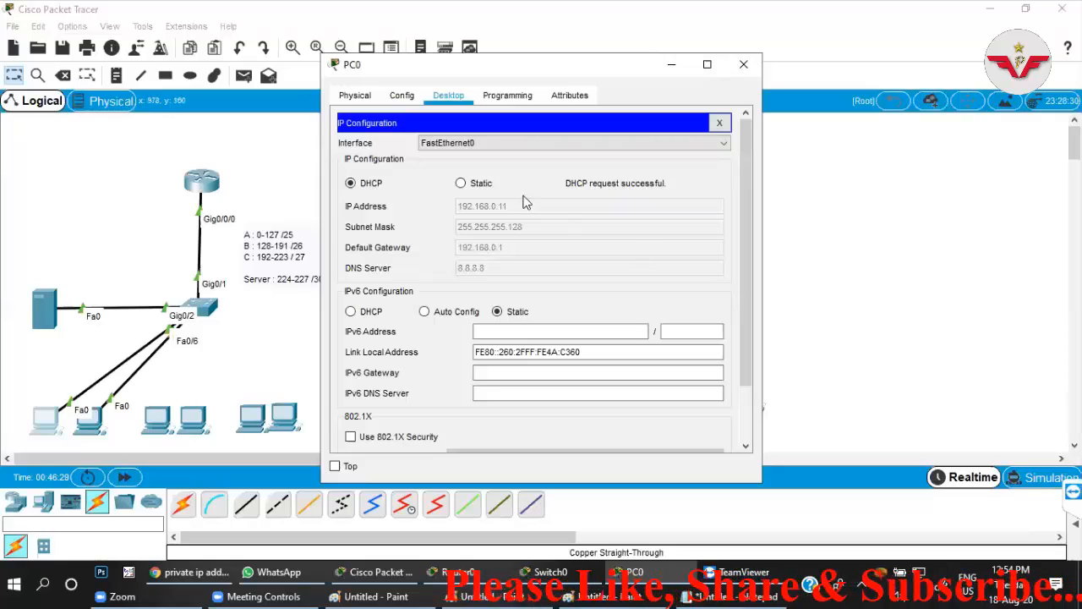
pyautogui.click(719, 122)
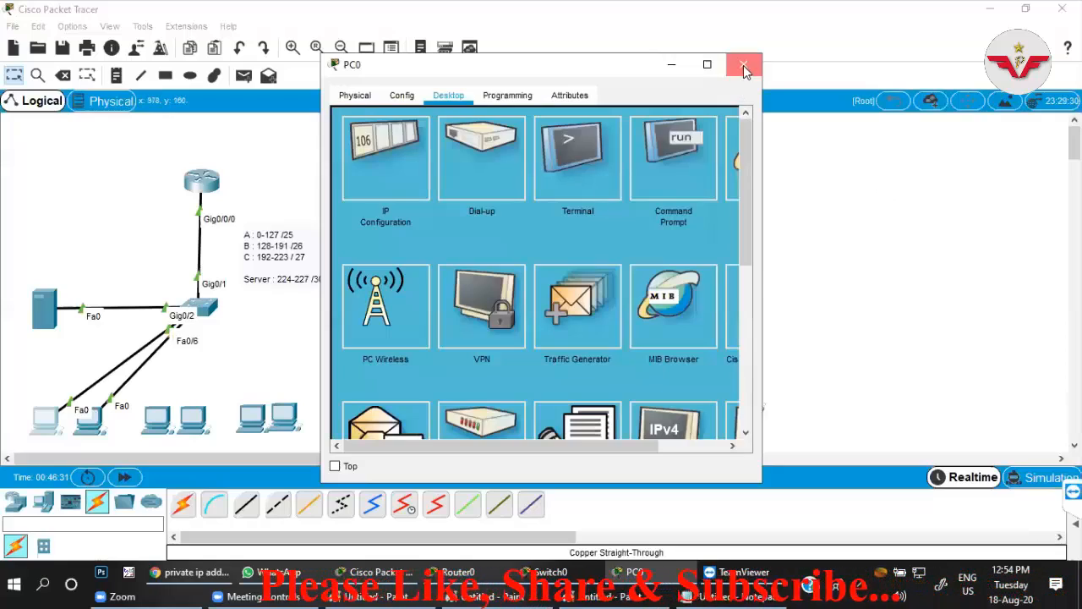
pyautogui.click(743, 64)
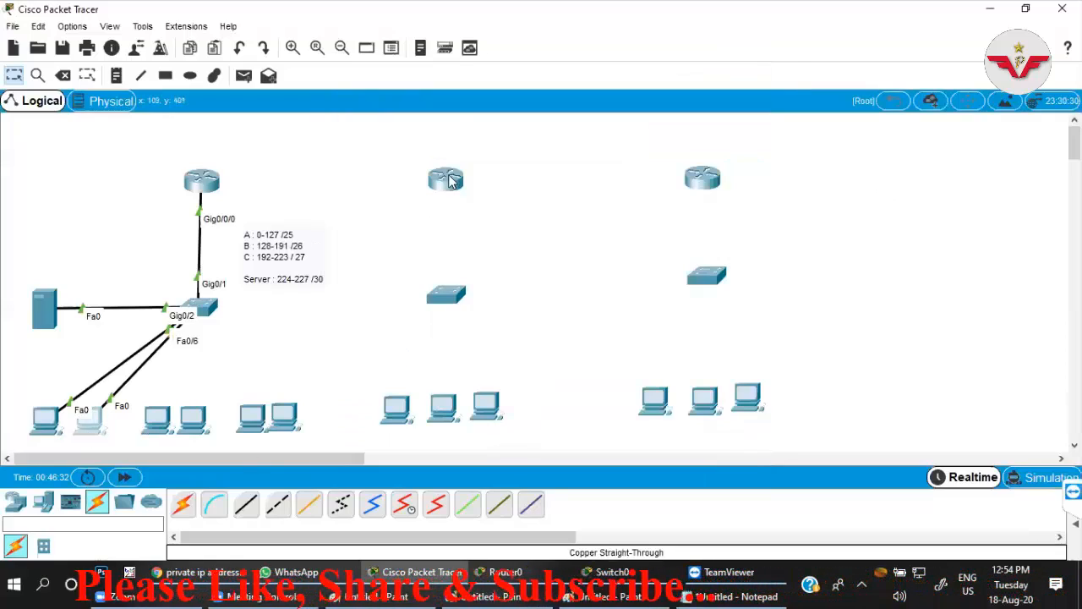
# Set PC1's IP configuration to DHCP so it requests an address from the router.
pyautogui.click(88, 422)
pyautogui.click(448, 95)
pyautogui.click(409, 150)
pyautogui.click(350, 183)
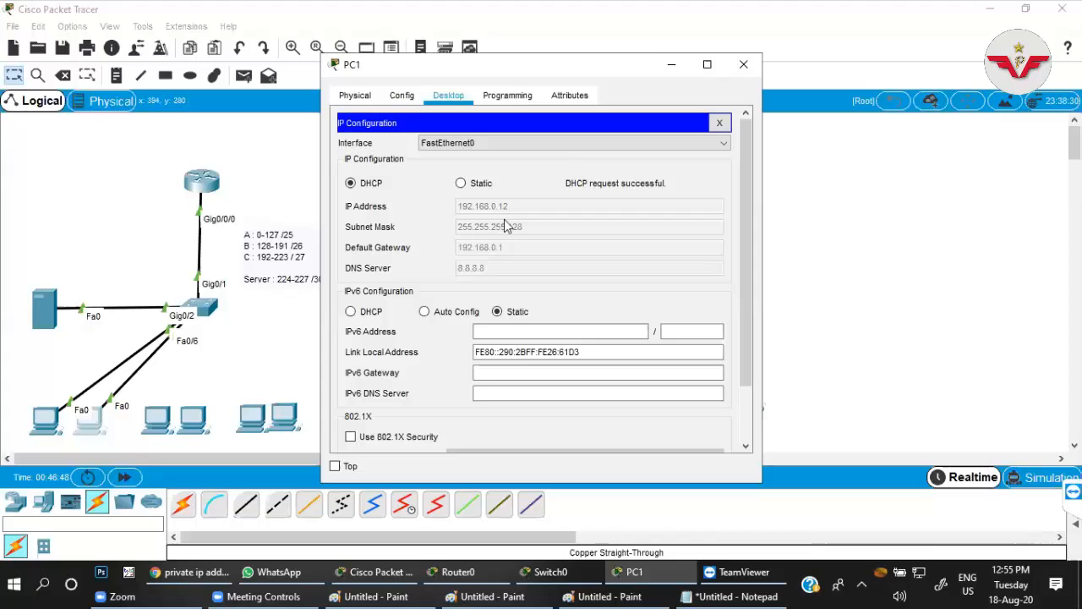
# Review PC0's DHCP-assigned settings and compare them with the network statement of Router0's vlan-10 pool.
pyautogui.click(49, 432)
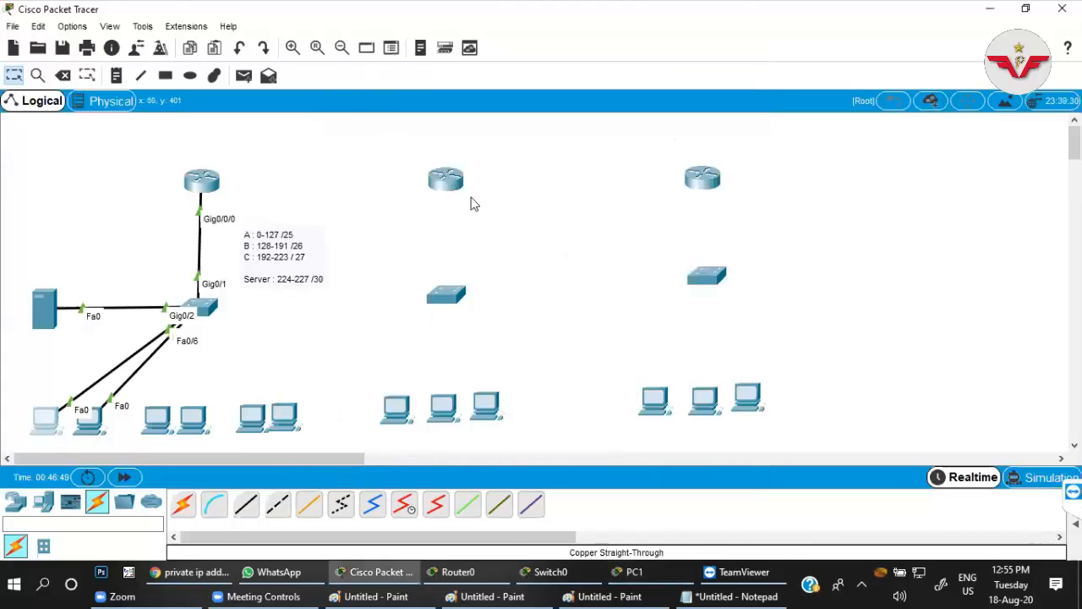
pyautogui.click(416, 168)
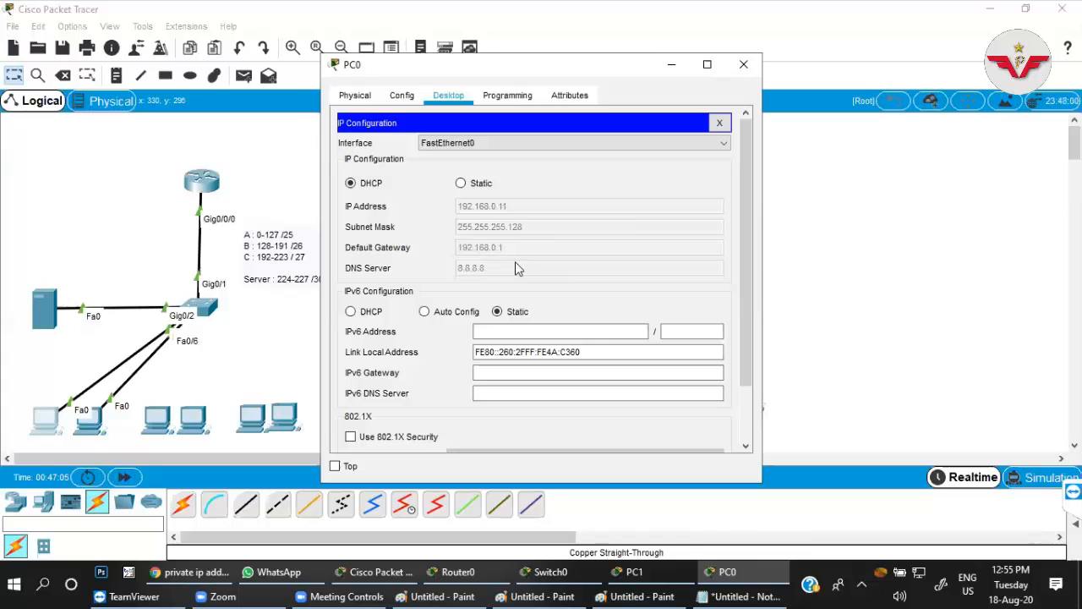
pyautogui.click(206, 189)
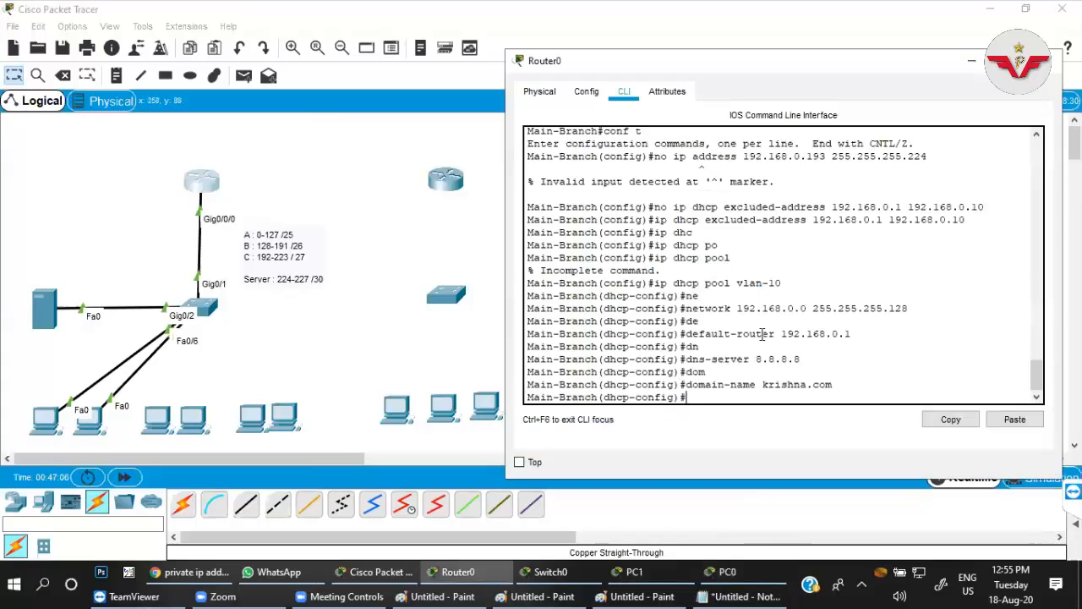
pyautogui.moveTo(686, 308); pyautogui.dragTo(910, 309)
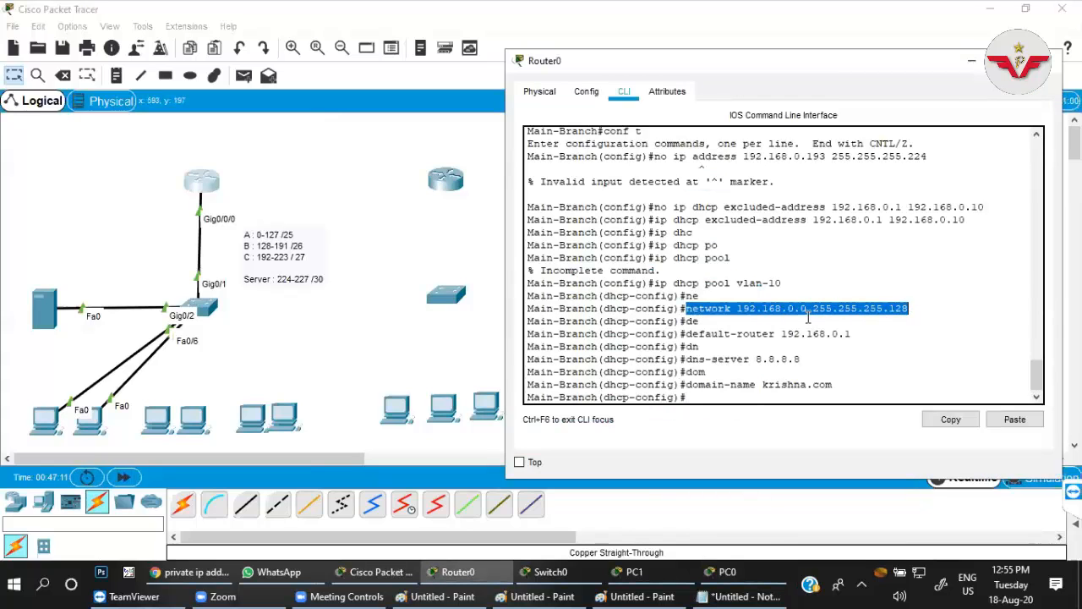
pyautogui.click(804, 308)
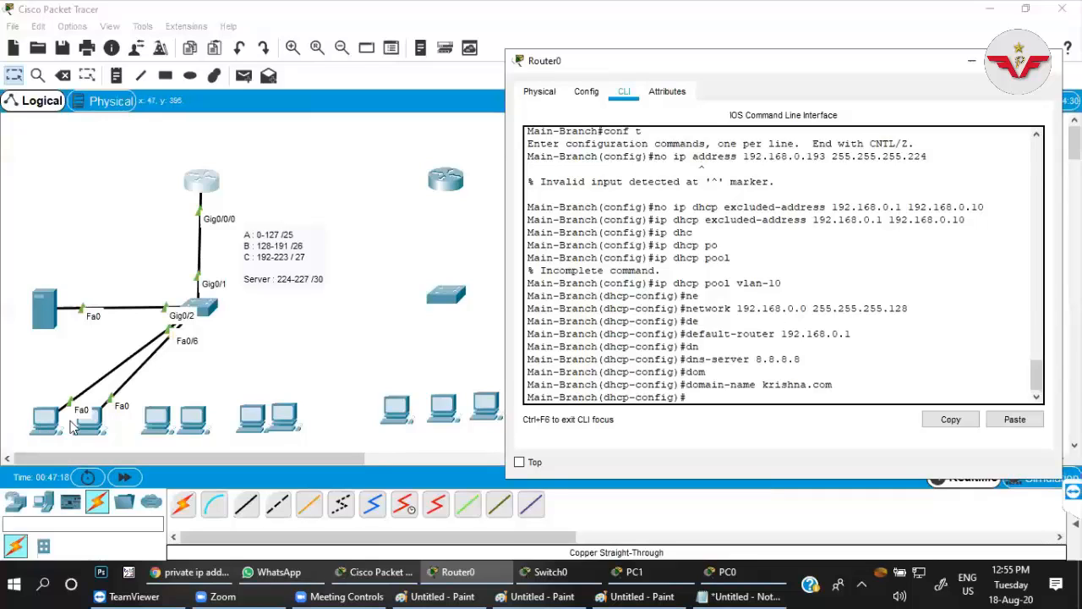
pyautogui.click(284, 332)
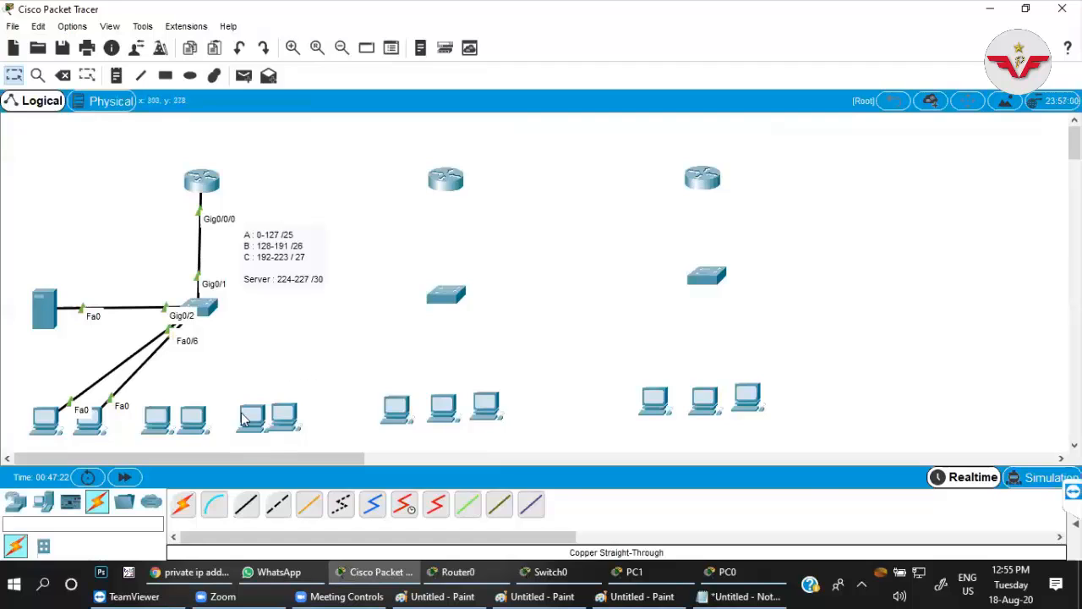
# Add a Laptop-PT to the main branch, just above the leftmost PC.
pyautogui.moveTo(243, 416)
pyautogui.moveTo(48, 423)
pyautogui.click(16, 502)
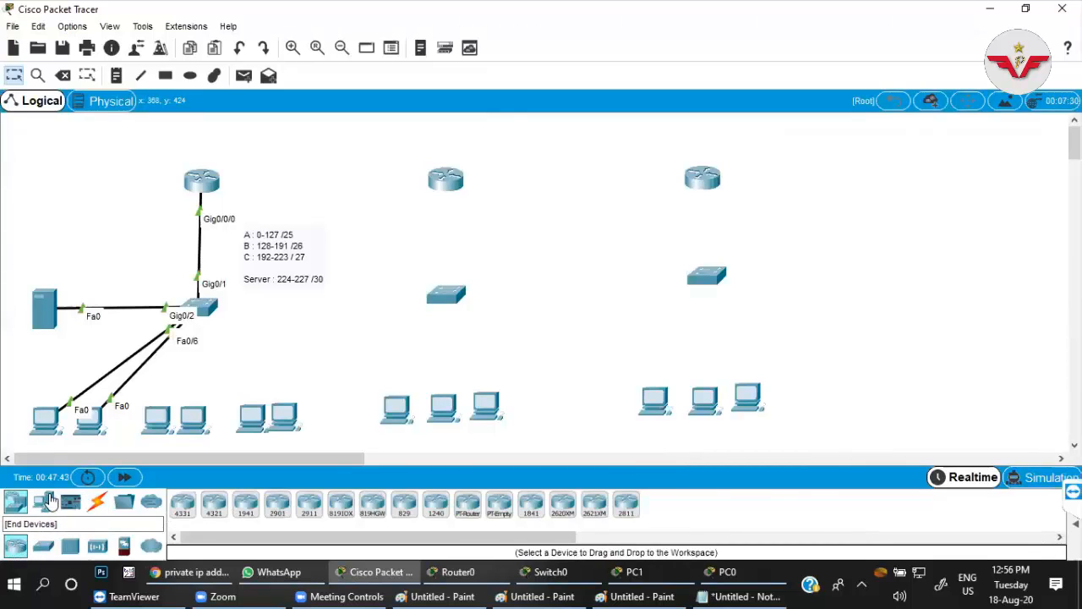
pyautogui.click(48, 500)
pyautogui.click(213, 512)
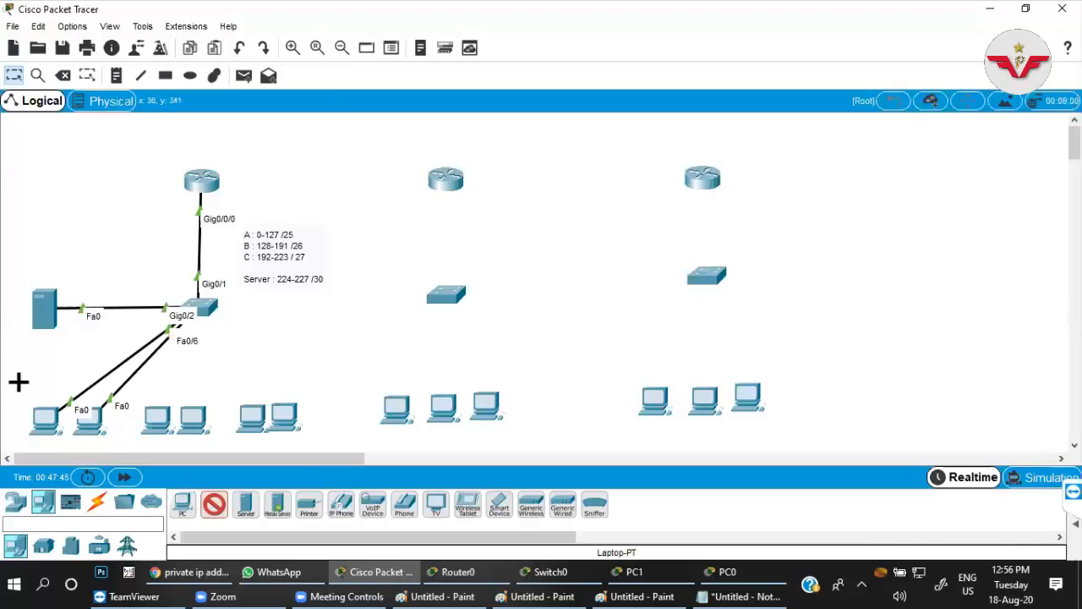
pyautogui.click(105, 389)
pyautogui.moveTo(105, 389); pyautogui.dragTo(25, 380)
# Connect the laptop's FastEthernet0 port to FastEthernet0/5 of the main-branch switch with a copper straight-through cable.
pyautogui.click(98, 506)
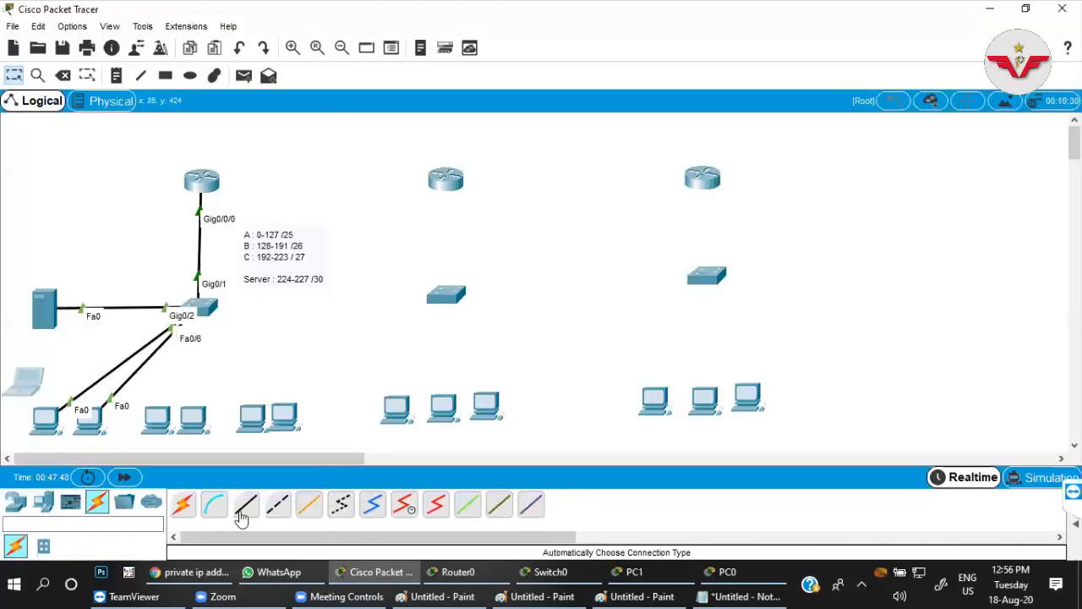
pyautogui.click(245, 504)
pyautogui.click(25, 383)
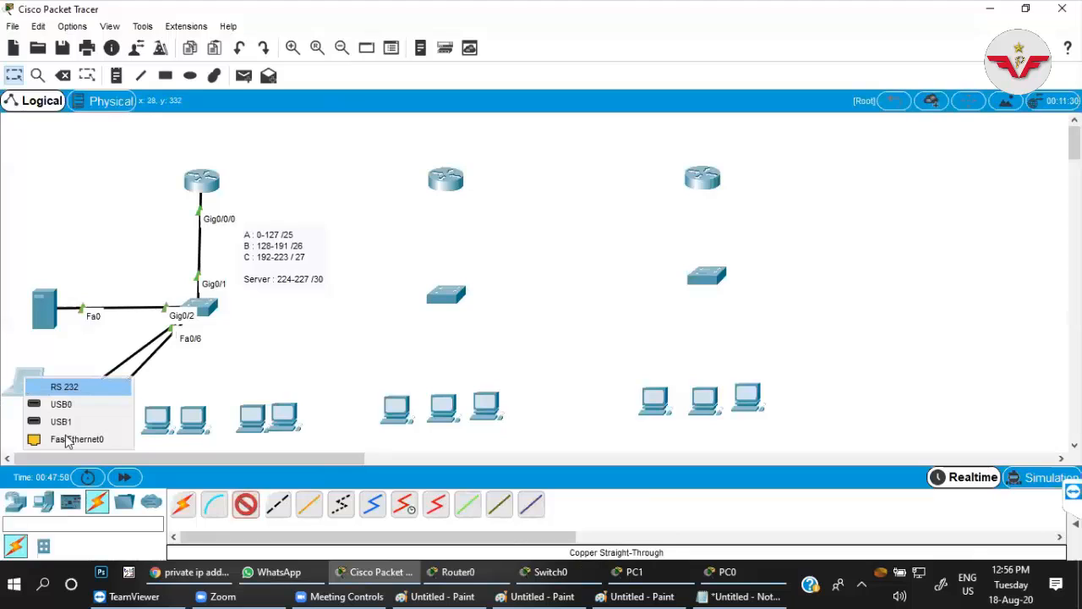
pyautogui.click(84, 438)
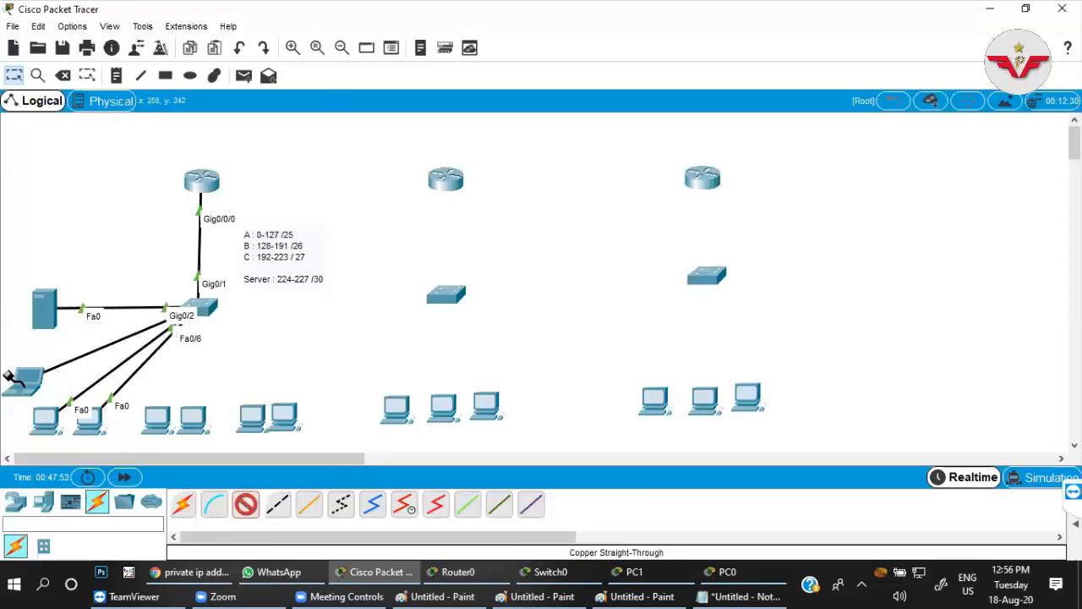
pyautogui.click(207, 309)
pyautogui.click(226, 237)
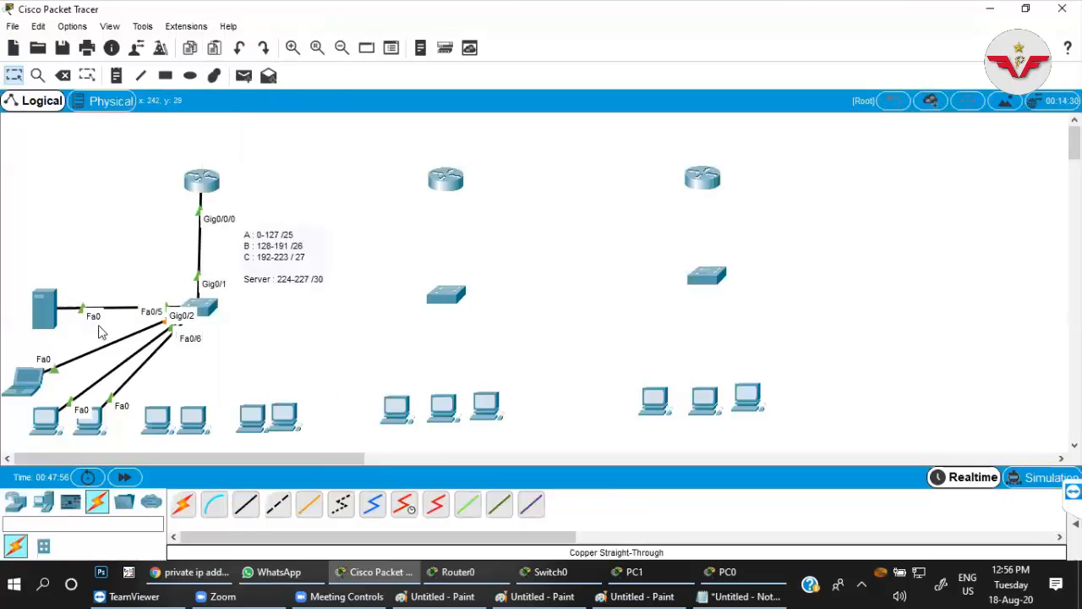
# Assign the static IP address 192.168.0.2 to the laptop, with the default subnet mask filled in.
pyautogui.click(34, 381)
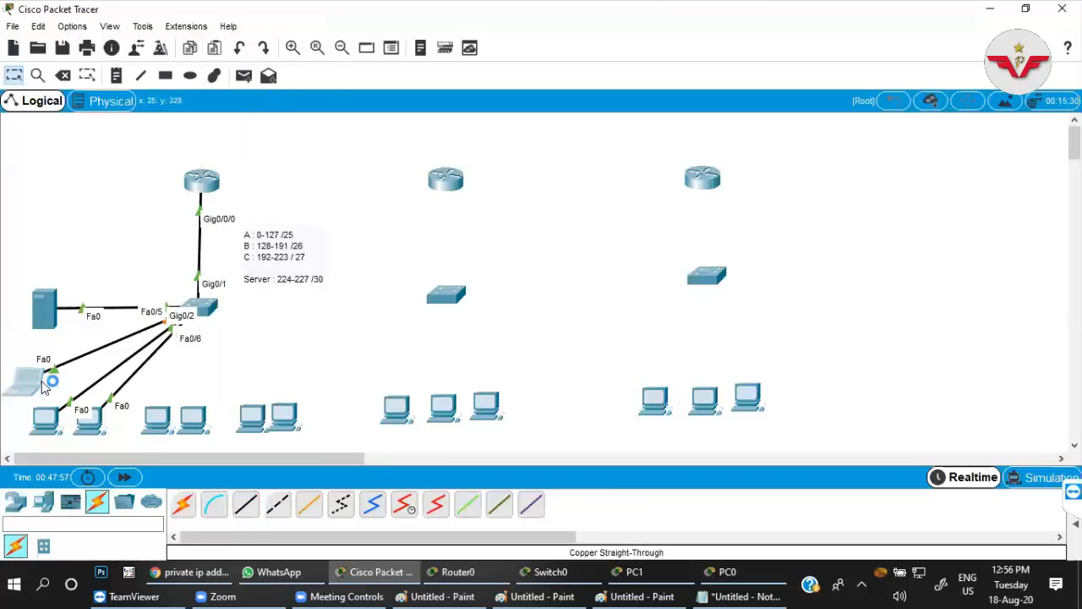
pyautogui.click(439, 101)
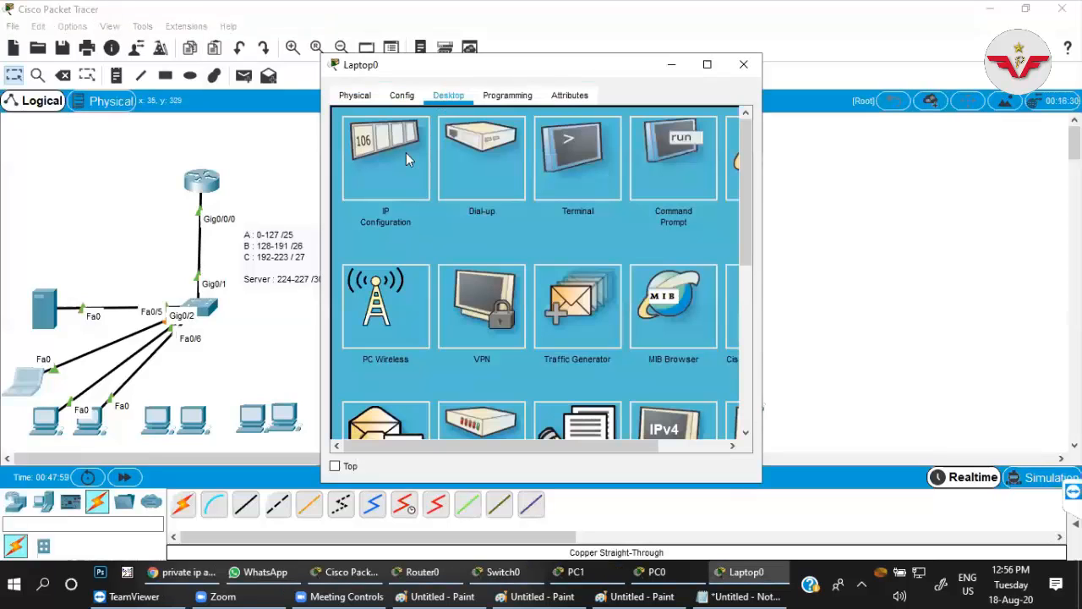
pyautogui.click(403, 157)
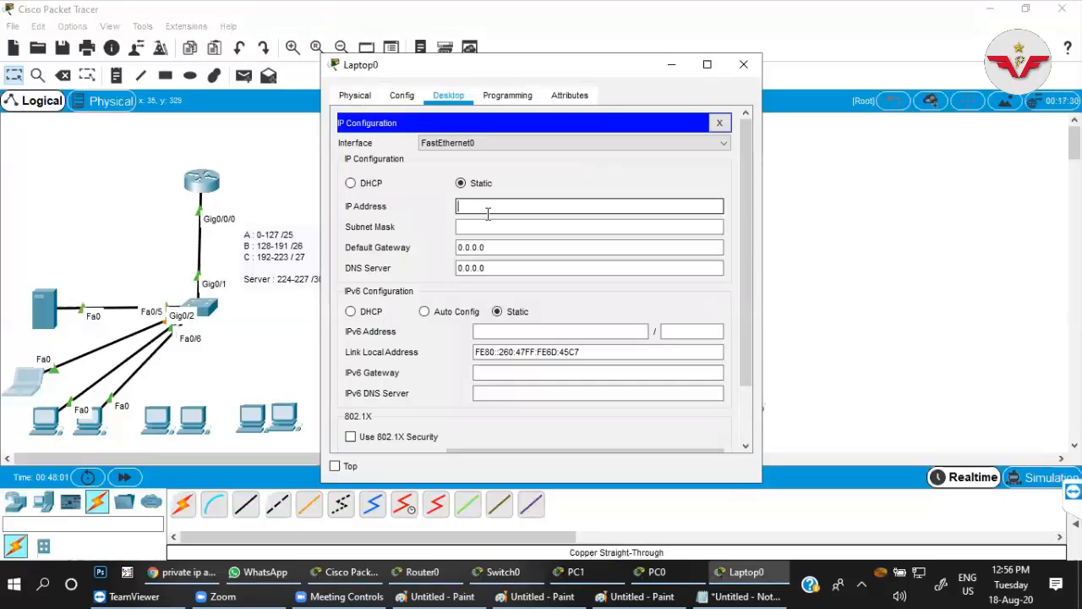
pyautogui.write('192.168.0.2')
pyautogui.press('Tab')
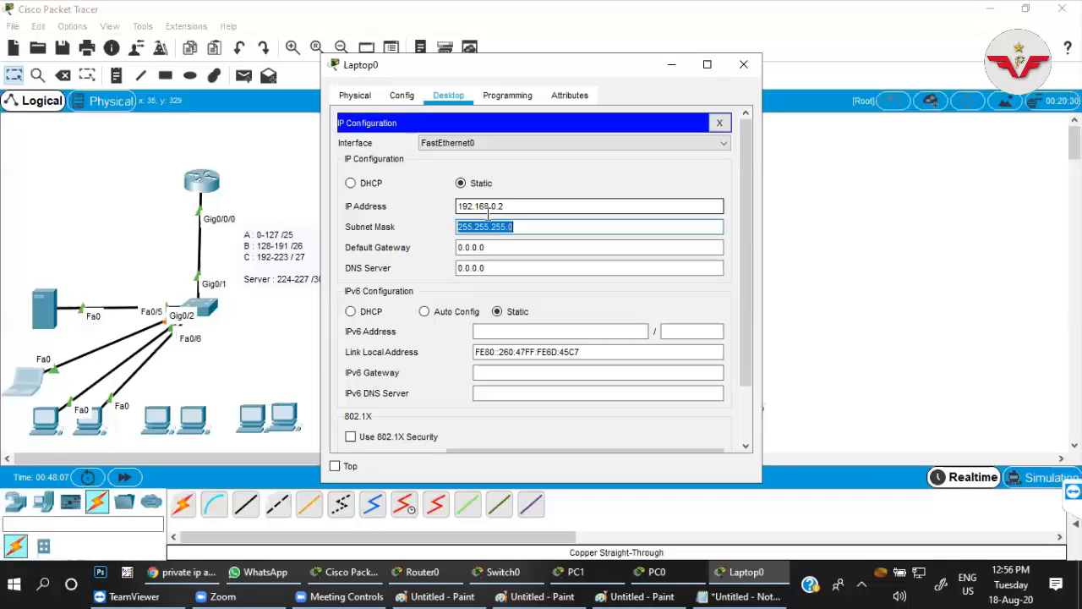
# Complete the laptop's static IP configuration with subnet mask 255.255.255.128, default gateway 192.168.0.1 and DNS server 8.8.8.8.
pyautogui.press('End')
pyautogui.press('BackSpace')
pyautogui.write('12')
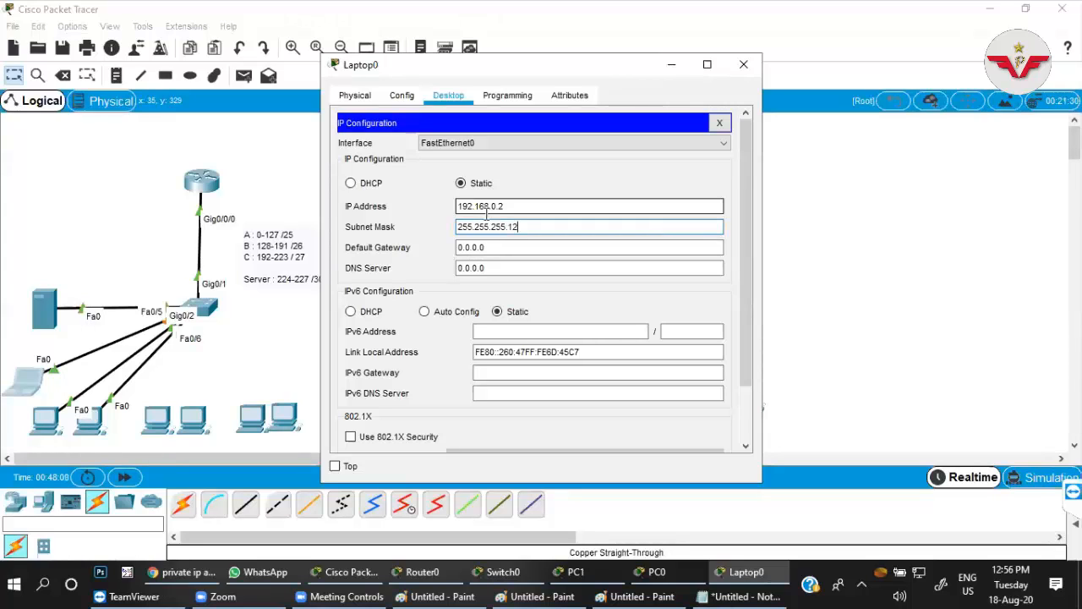
pyautogui.write('8')
pyautogui.press('Tab')
pyautogui.write('19')
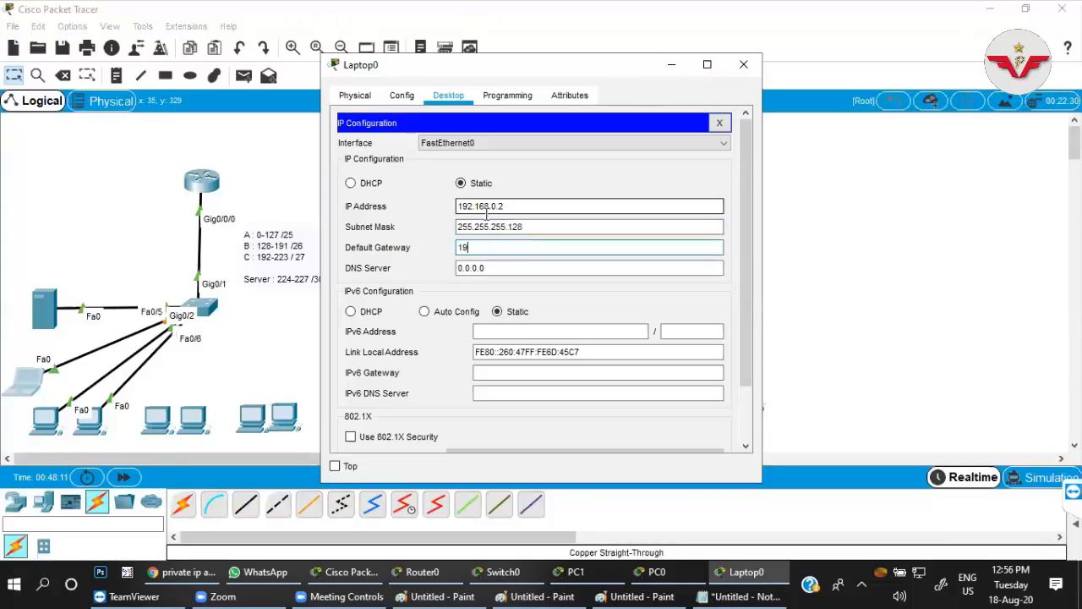
pyautogui.write('2.168.0.1')
pyautogui.press('Tab')
pyautogui.write('8.8.8.8')
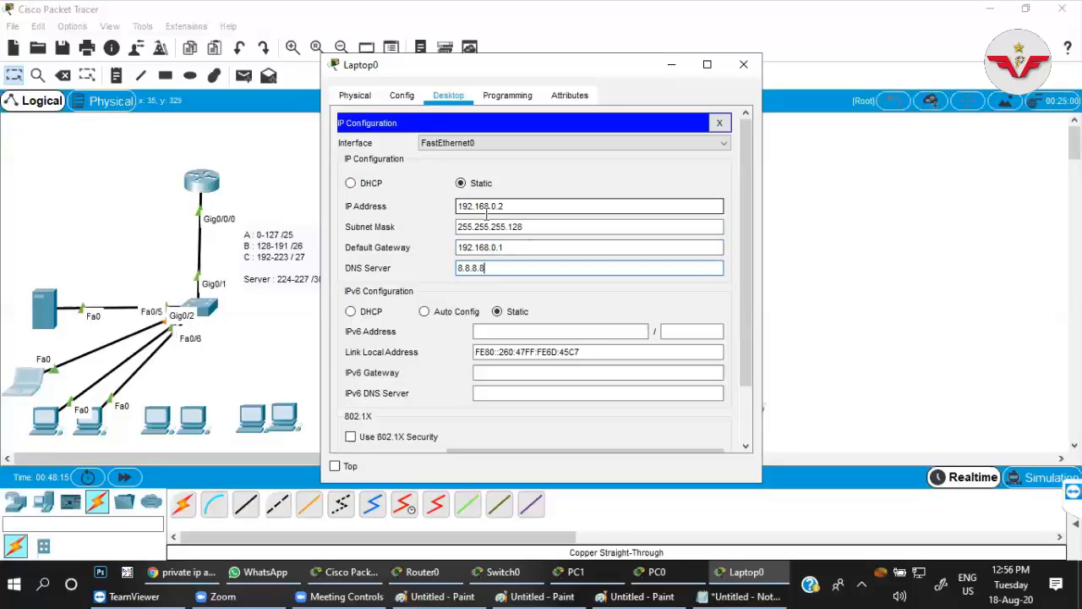
pyautogui.click(720, 122)
# Ping 192.168.0.12 from the laptop's command prompt to test its connectivity within the main branch.
pyautogui.click(678, 163)
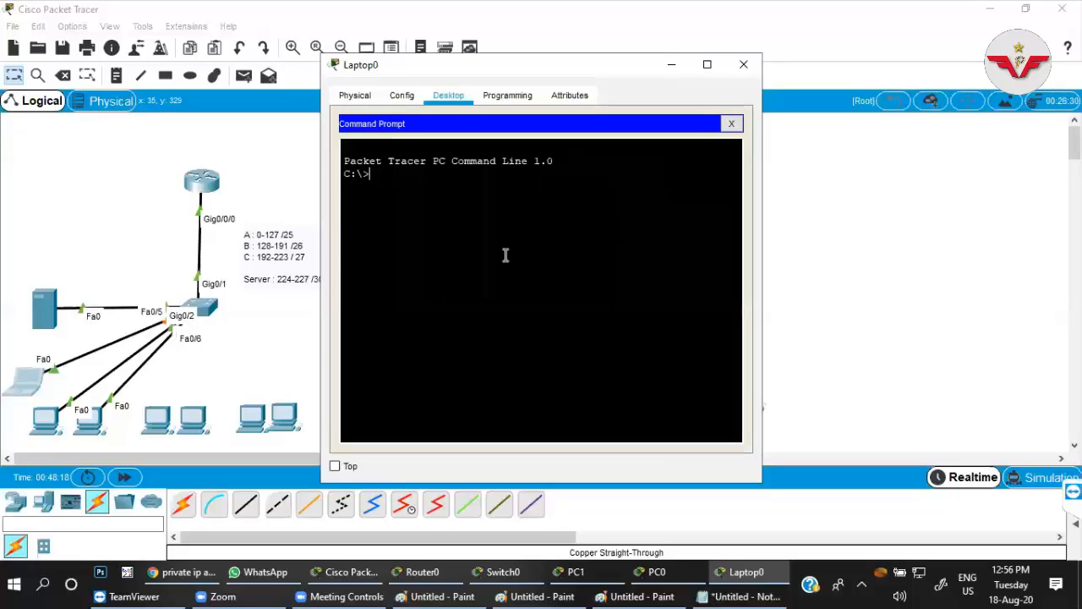
pyautogui.write('ping 192.168')
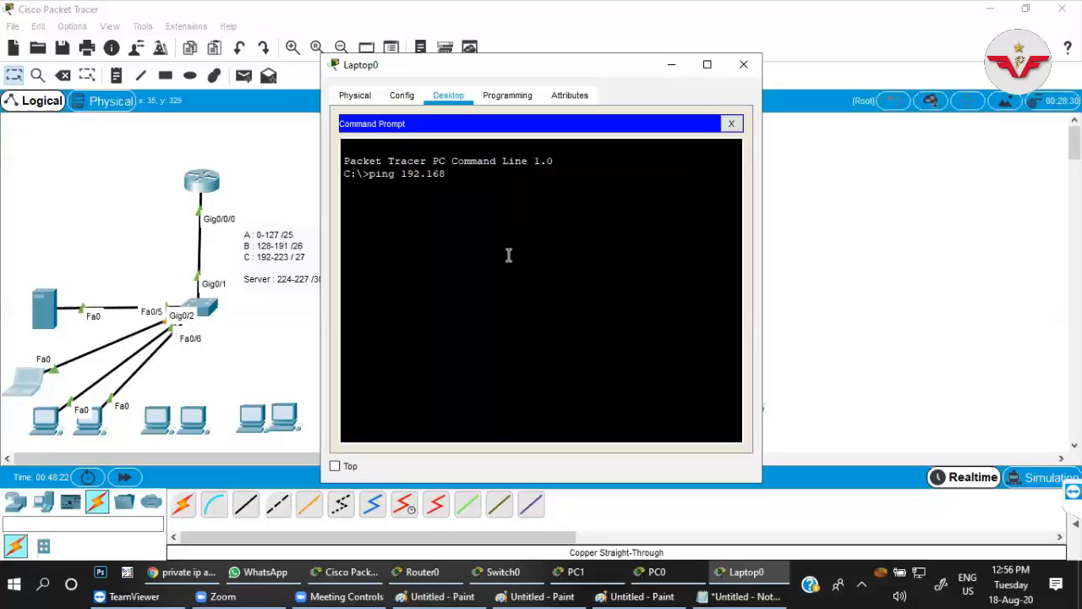
pyautogui.write('.0.12')
pyautogui.press('Return')
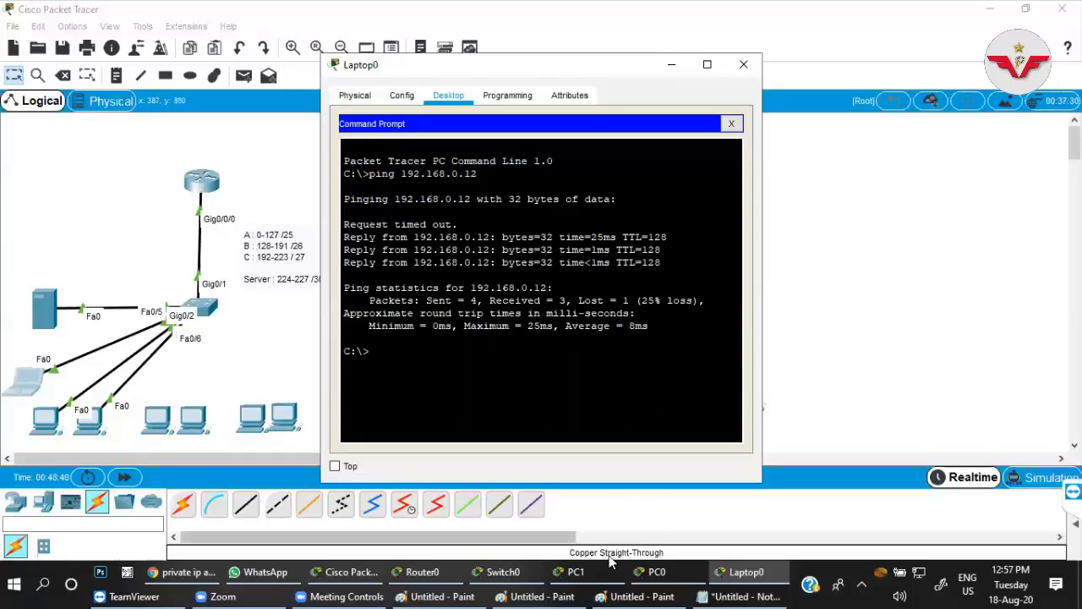
# Review the laptop's static IP settings and its ping output, then minimize the laptop's window to return to the topology.
pyautogui.moveTo(319, 591)
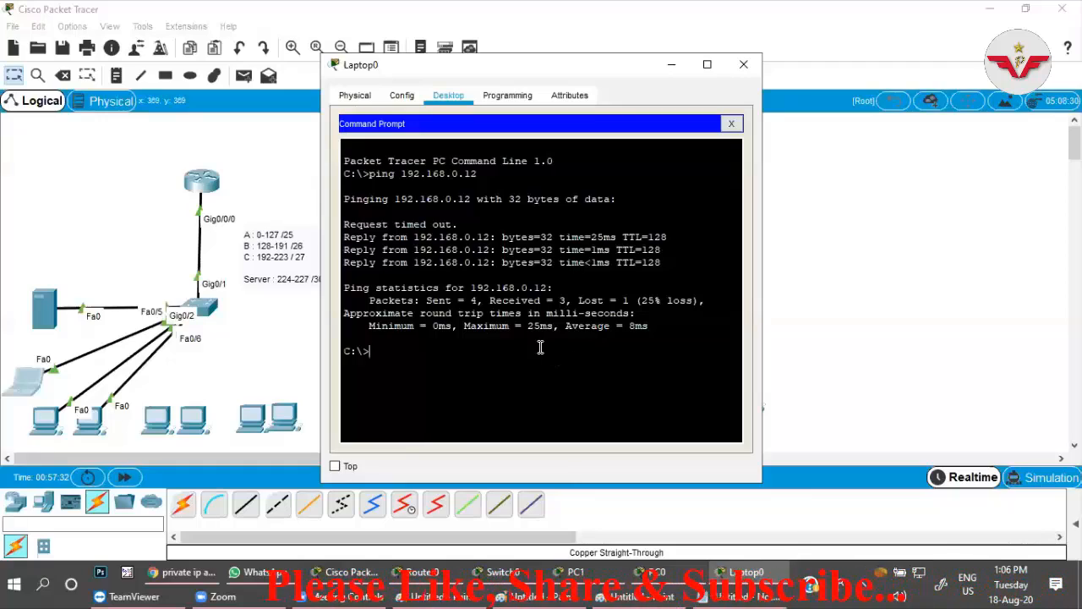
pyautogui.click(31, 383)
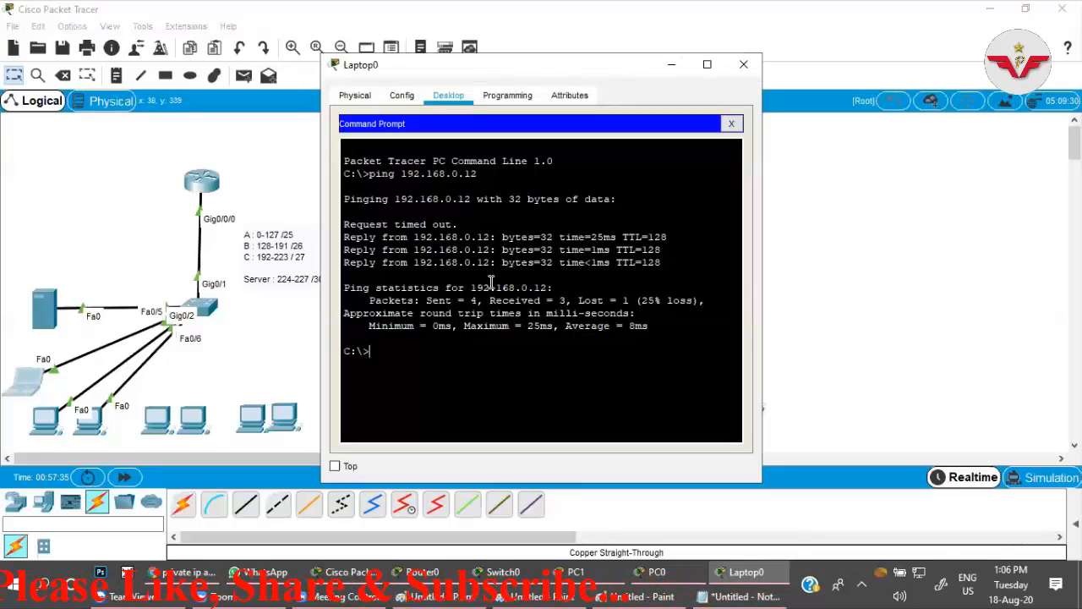
pyautogui.click(732, 124)
pyautogui.click(384, 184)
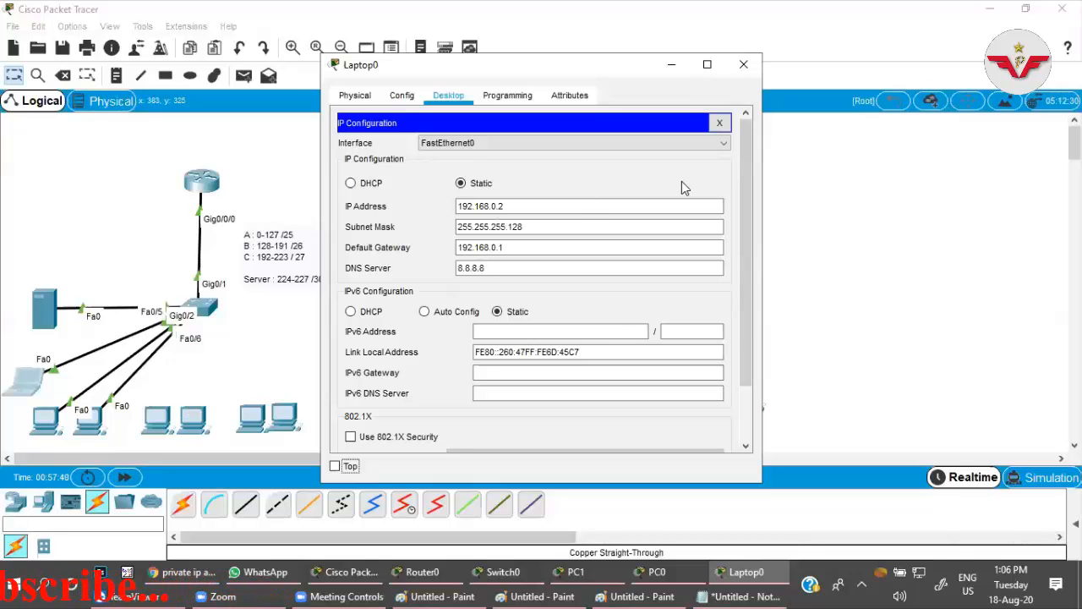
pyautogui.click(721, 125)
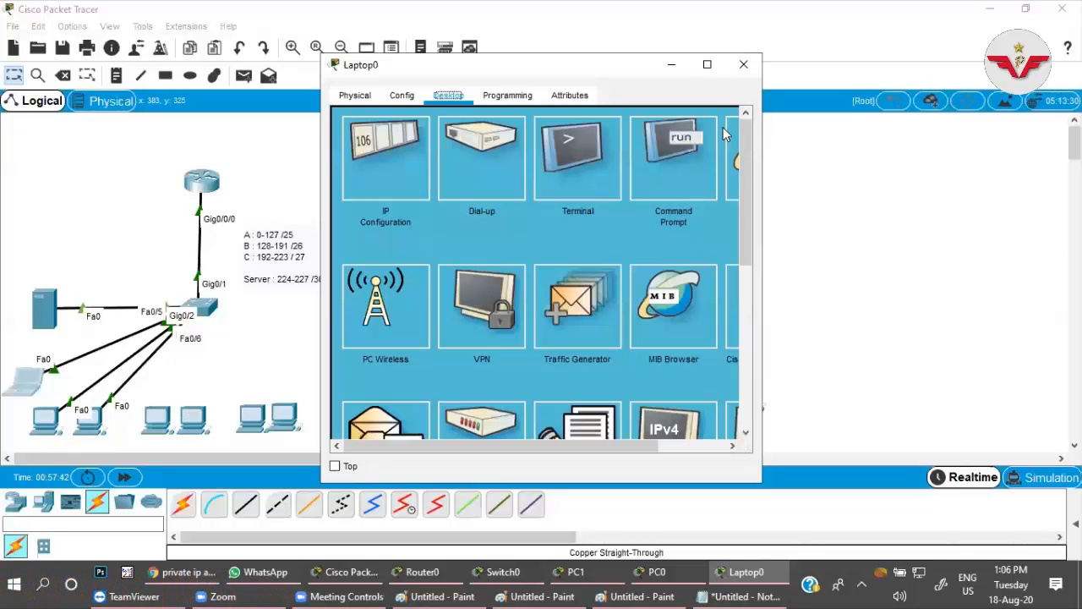
pyautogui.click(669, 181)
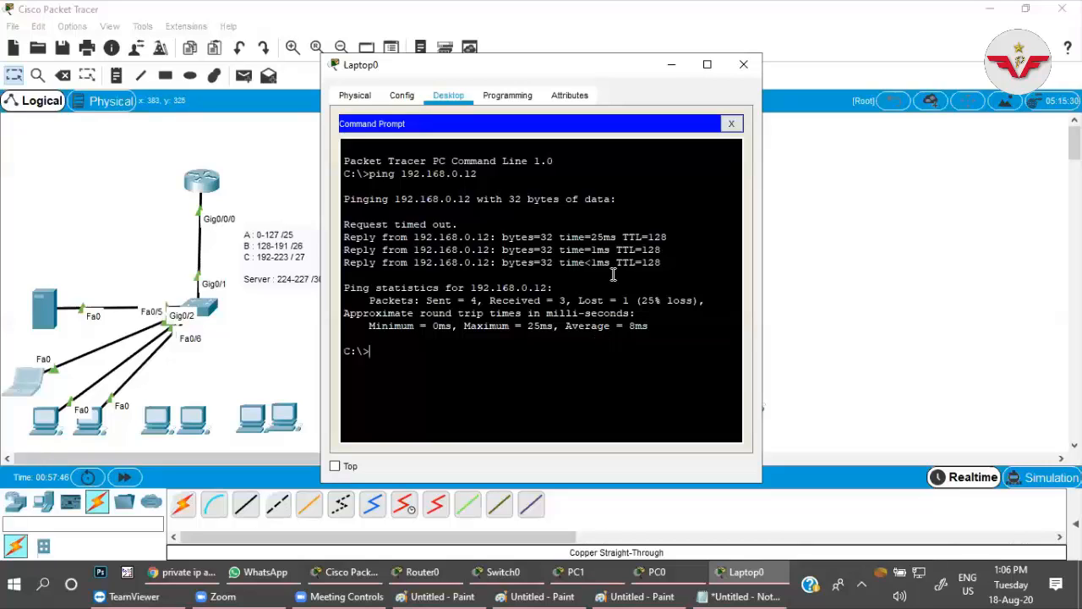
pyautogui.click(732, 125)
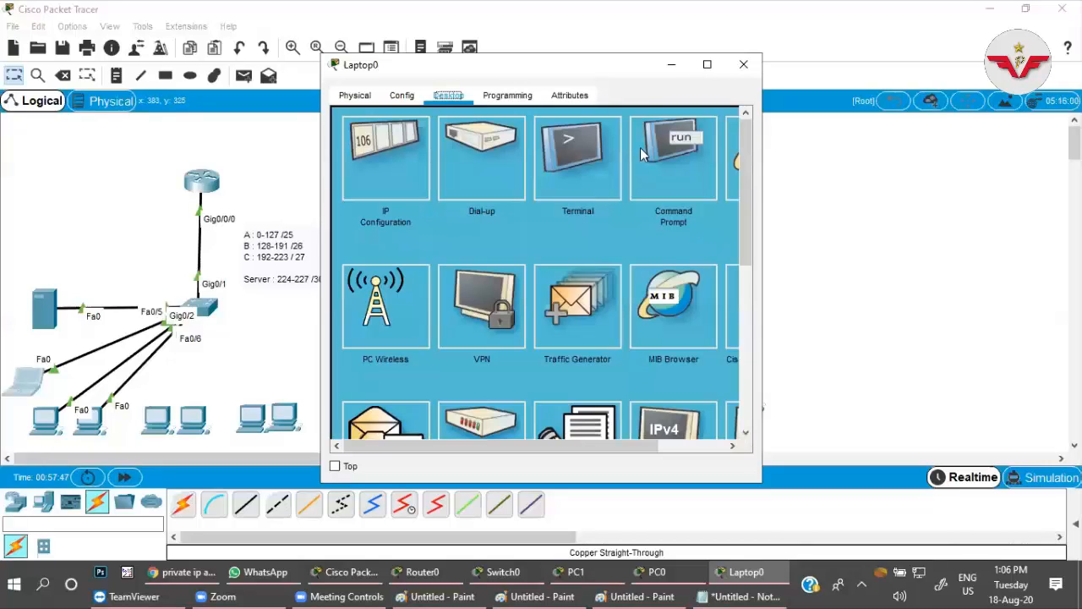
pyautogui.click(672, 64)
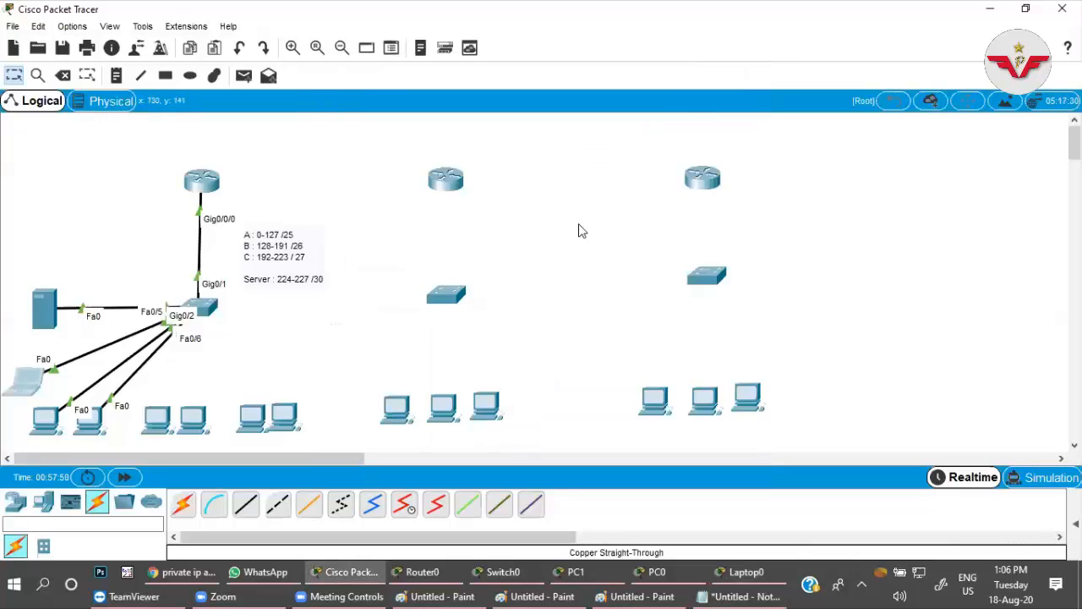
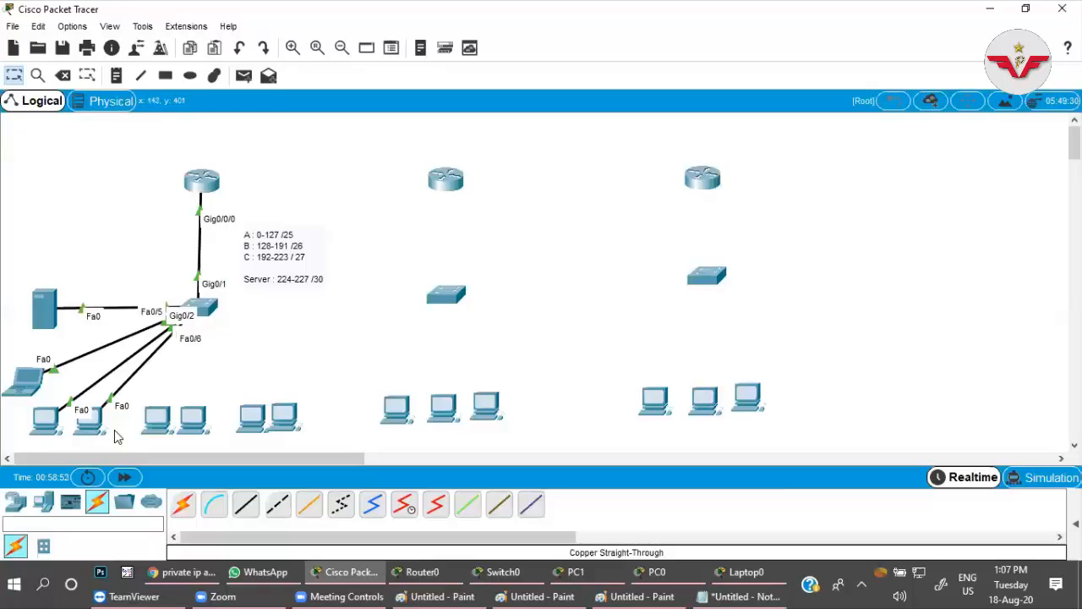
# Display PC0's IP settings by running ipconfig in its command prompt.
pyautogui.click(52, 427)
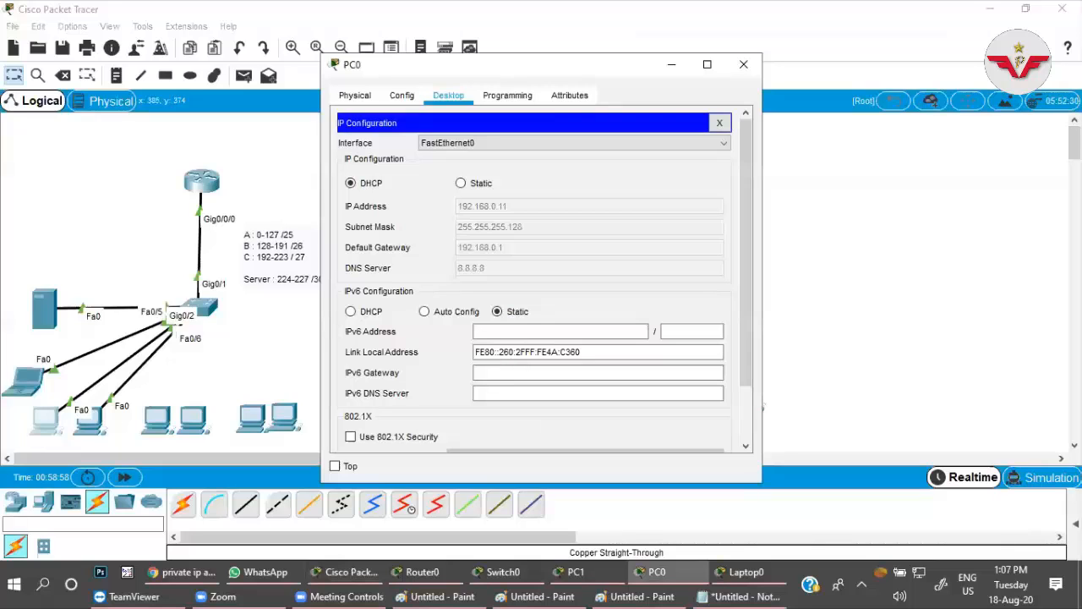
pyautogui.click(720, 124)
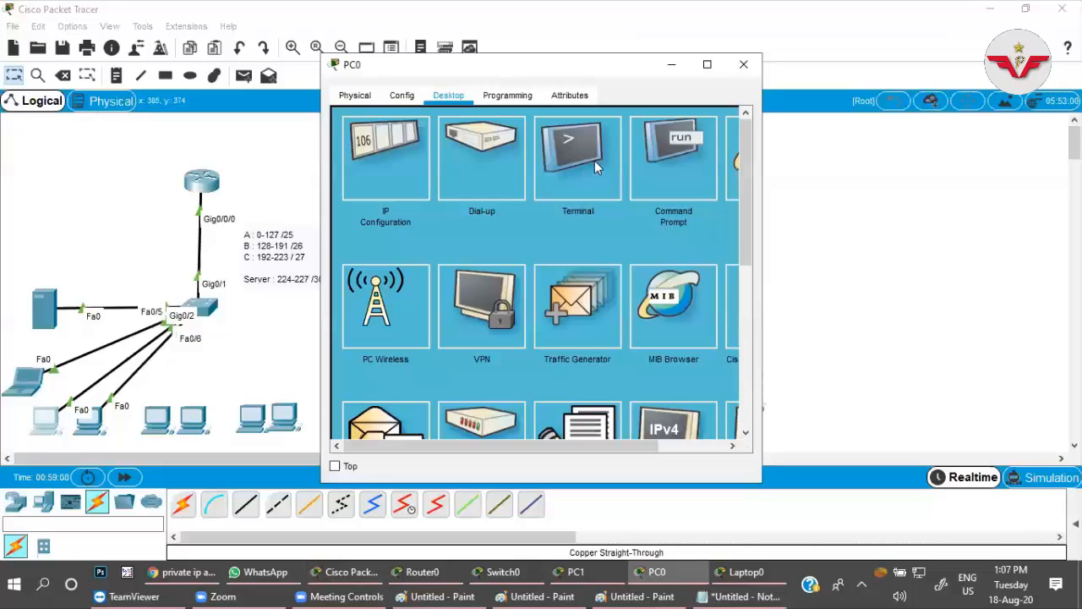
pyautogui.click(689, 167)
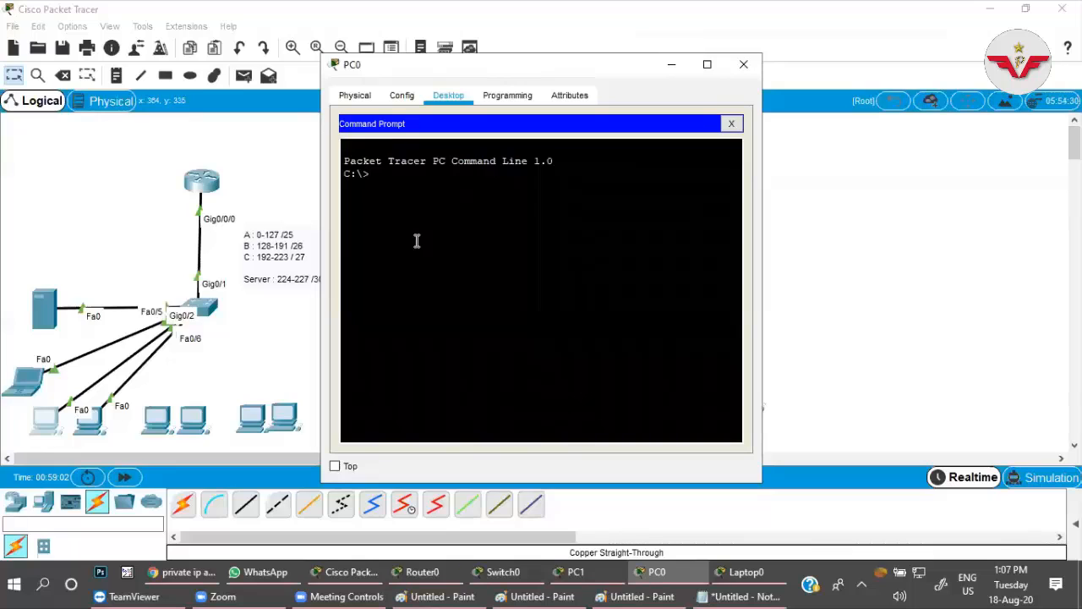
pyautogui.write('ipconfig')
pyautogui.press('Return')
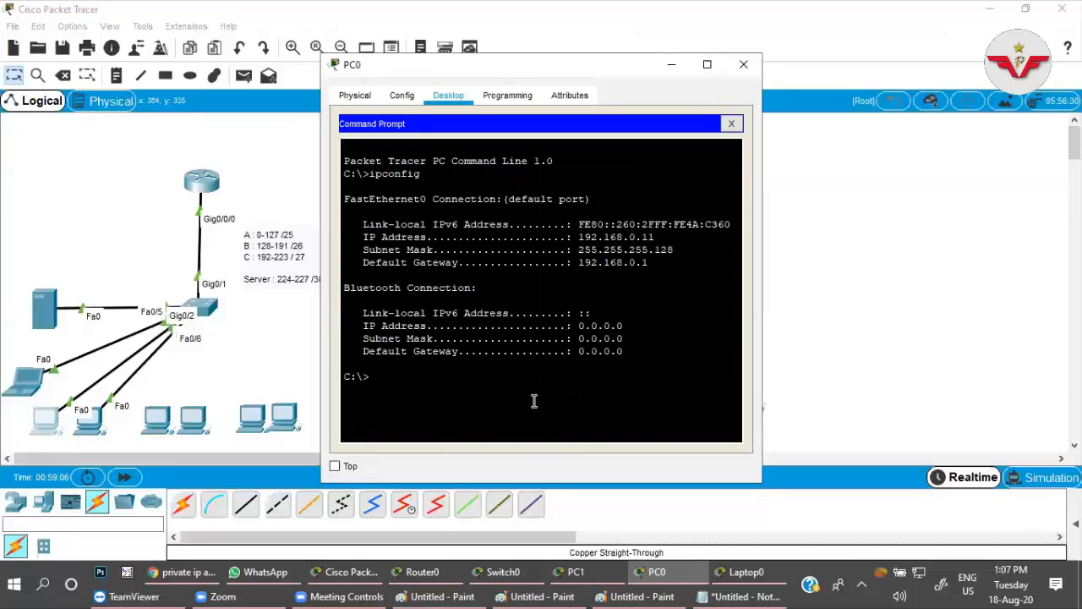
# Ping 192.168.0.12 from PC0 to test its connection to the neighbouring host.
pyautogui.write('ping 192.168.0.12')
pyautogui.press('Return')
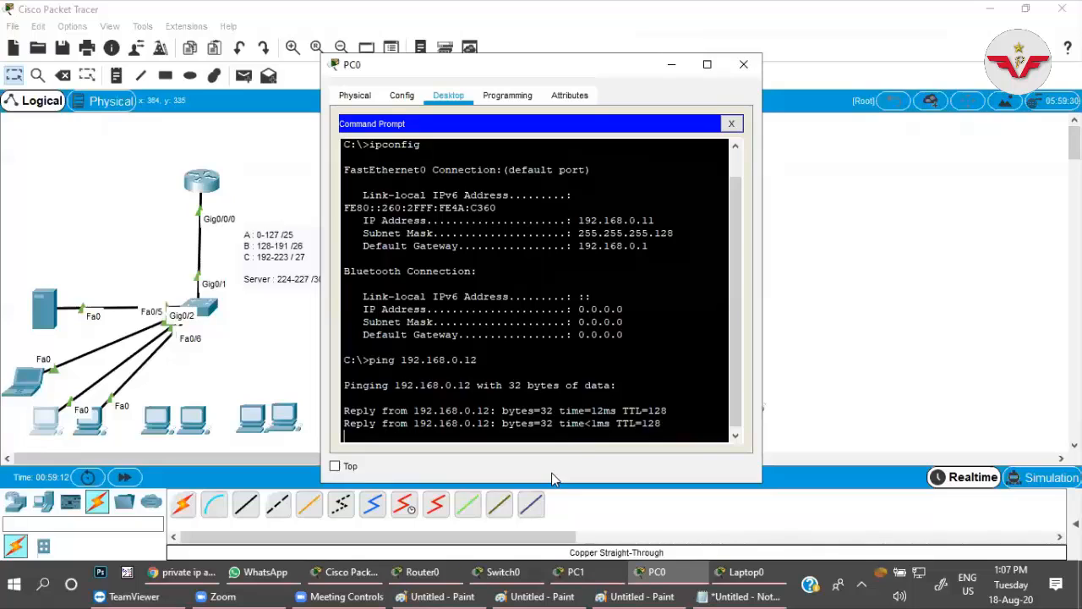
# Ping the laptop at 192.168.0.2 from PC0, then close PC0's window.
pyautogui.press('Up')
pyautogui.press('BackSpace')
pyautogui.press('BackSpace')
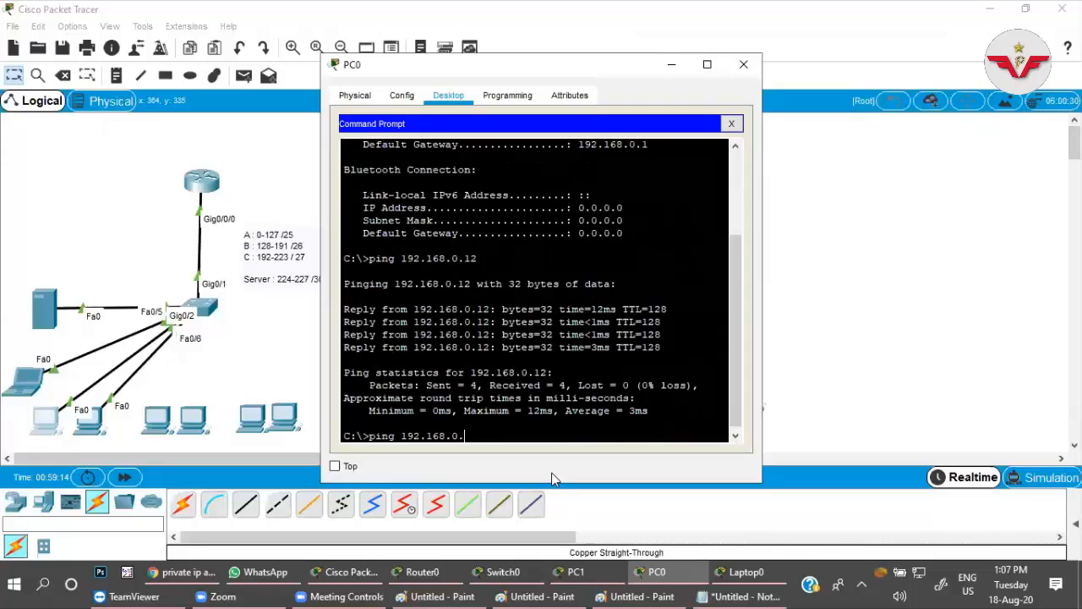
pyautogui.write('2')
pyautogui.press('Return')
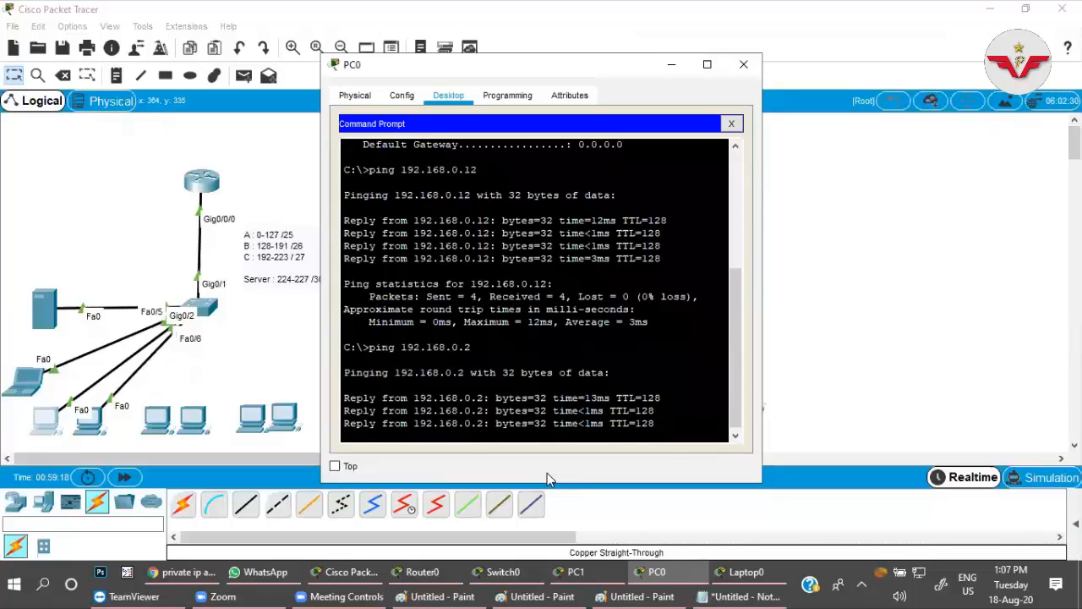
pyautogui.click(732, 124)
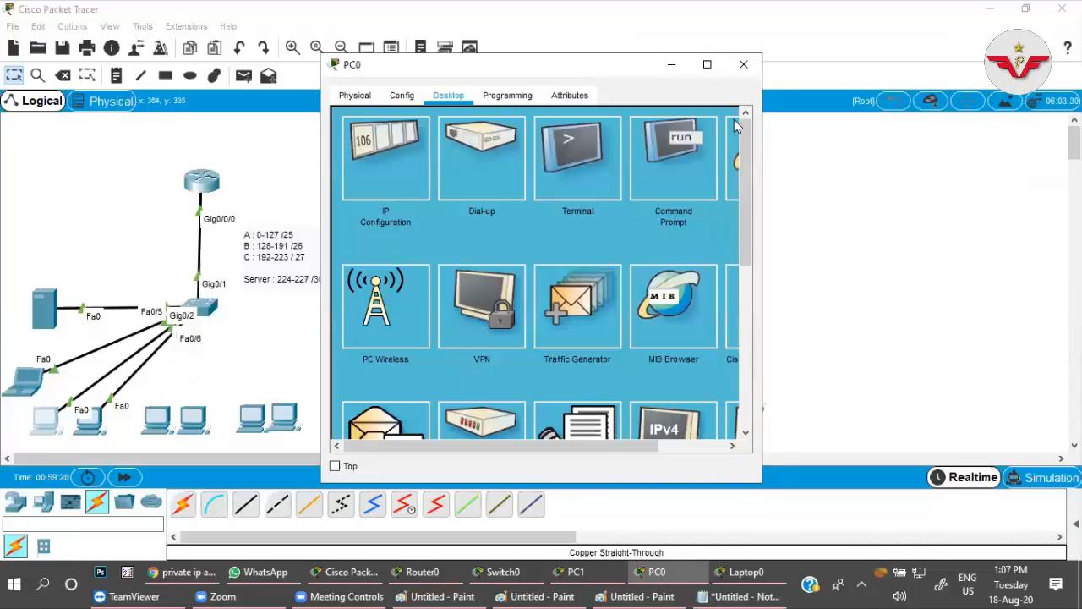
pyautogui.click(743, 64)
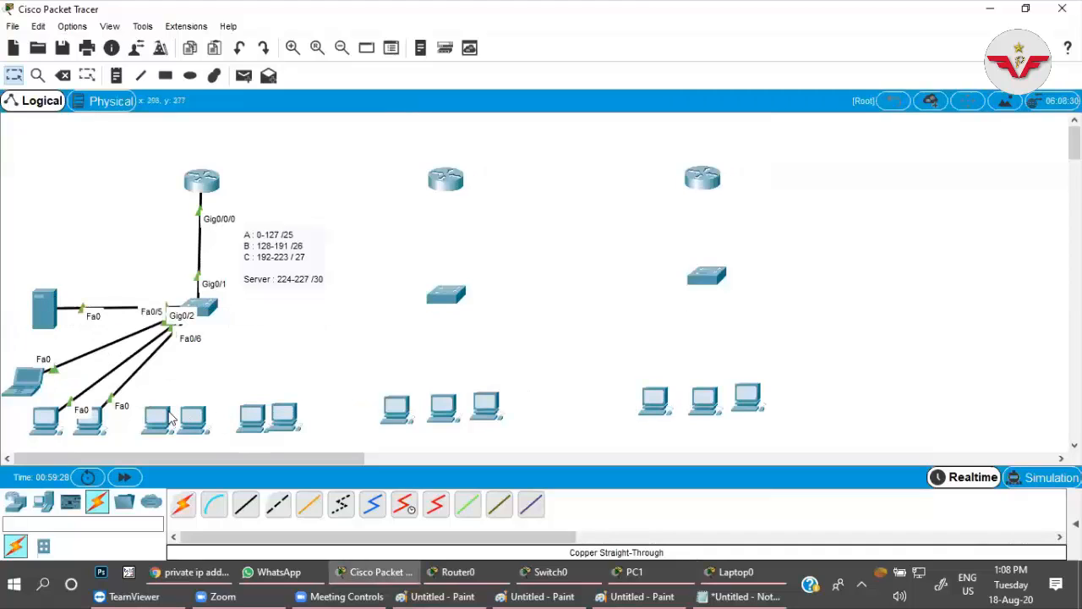
# Assign the static IP address 192.168.0.226 to the server.
pyautogui.click(49, 319)
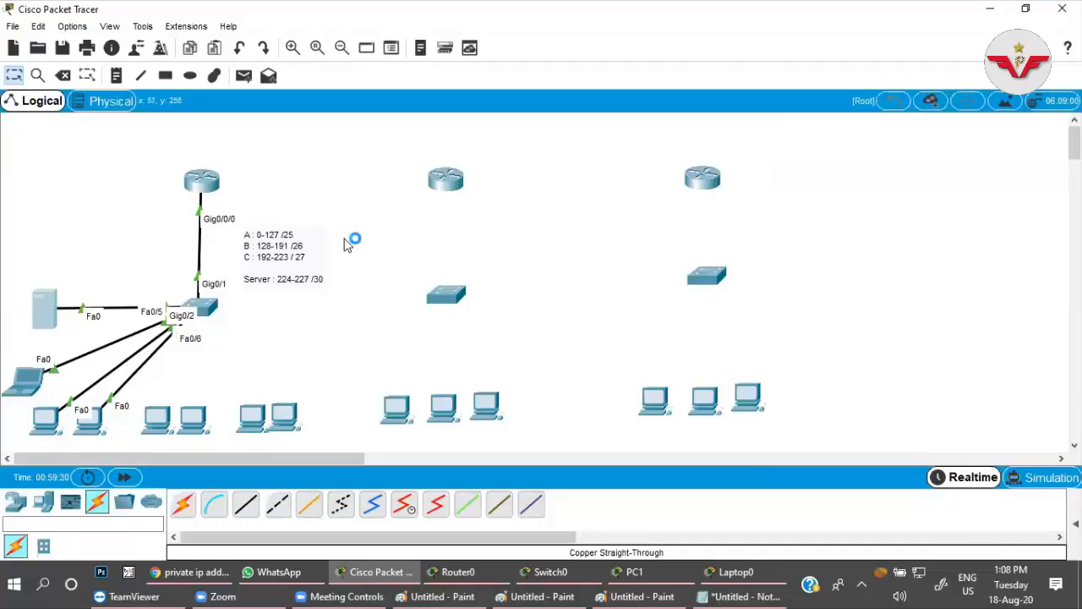
pyautogui.click(501, 96)
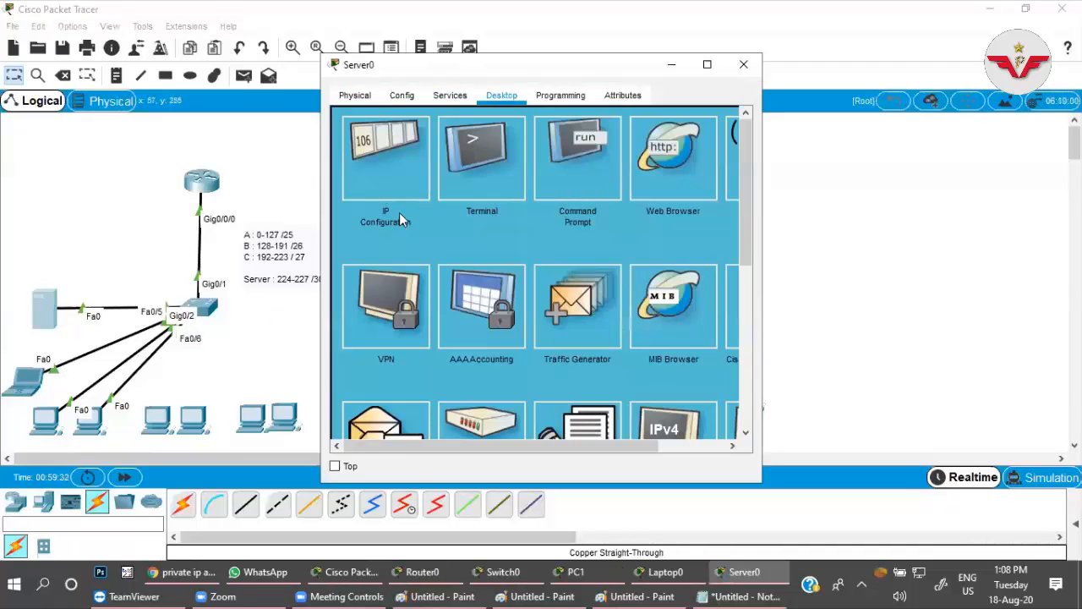
pyautogui.click(399, 216)
pyautogui.click(477, 185)
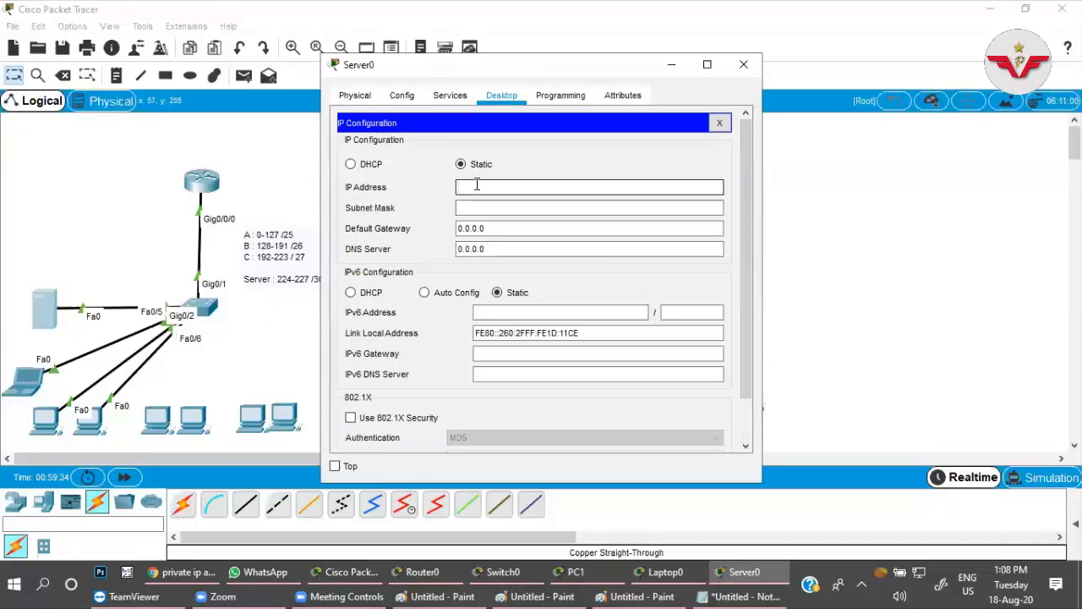
pyautogui.write('192.168')
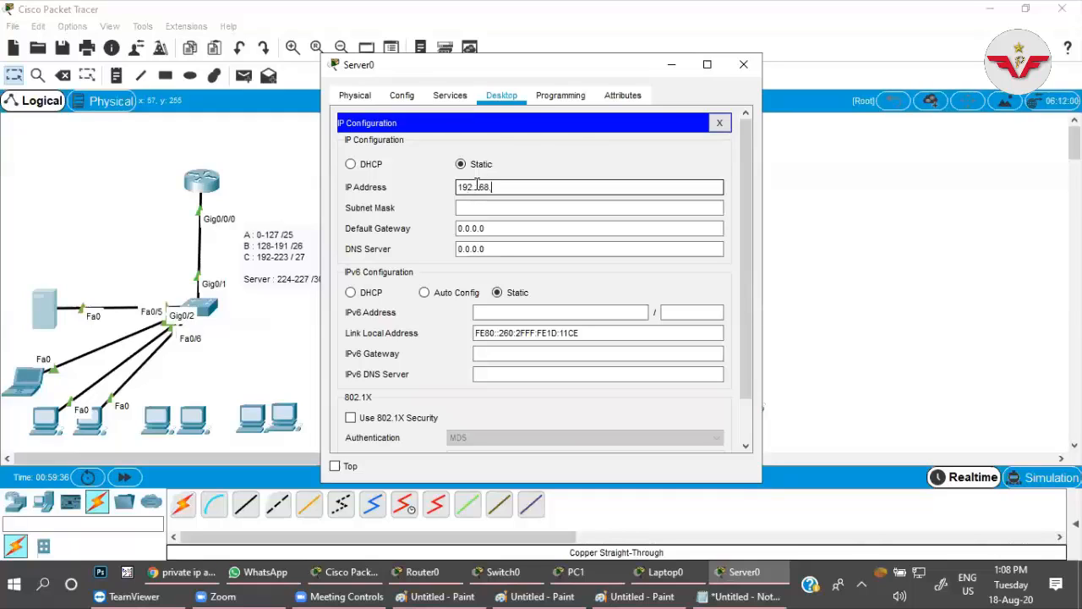
pyautogui.write('.0.226')
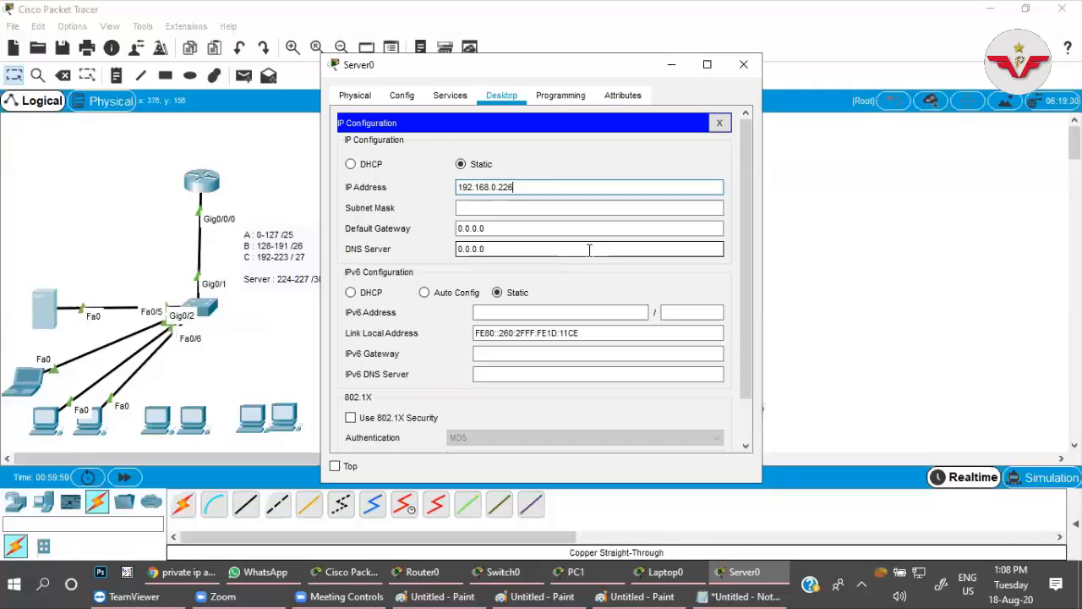
# Complete the server's IP configuration with subnet mask 255.255.255.252, default gateway 192.168.0.225 and DNS server 8.8.8.8.
pyautogui.click(547, 209)
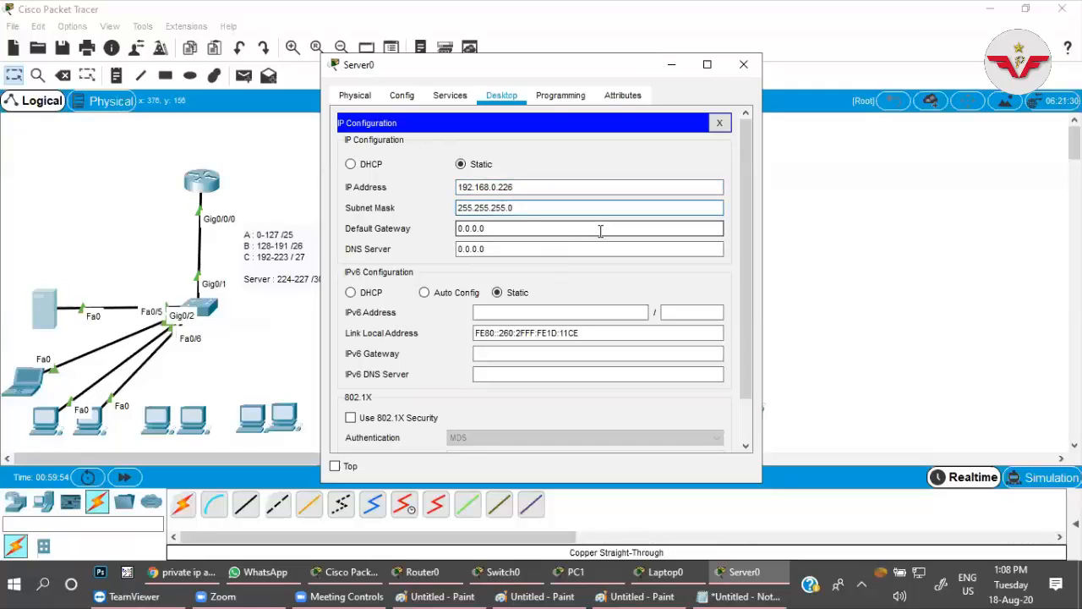
pyautogui.press('Delete')
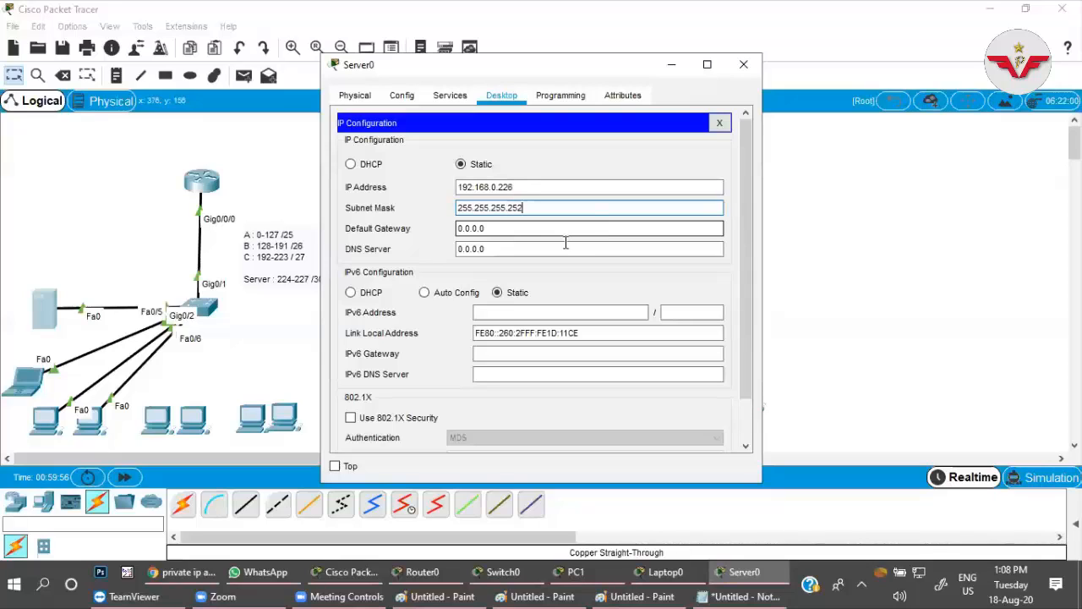
pyautogui.moveTo(494, 229); pyautogui.dragTo(444, 227)
pyautogui.write('1')
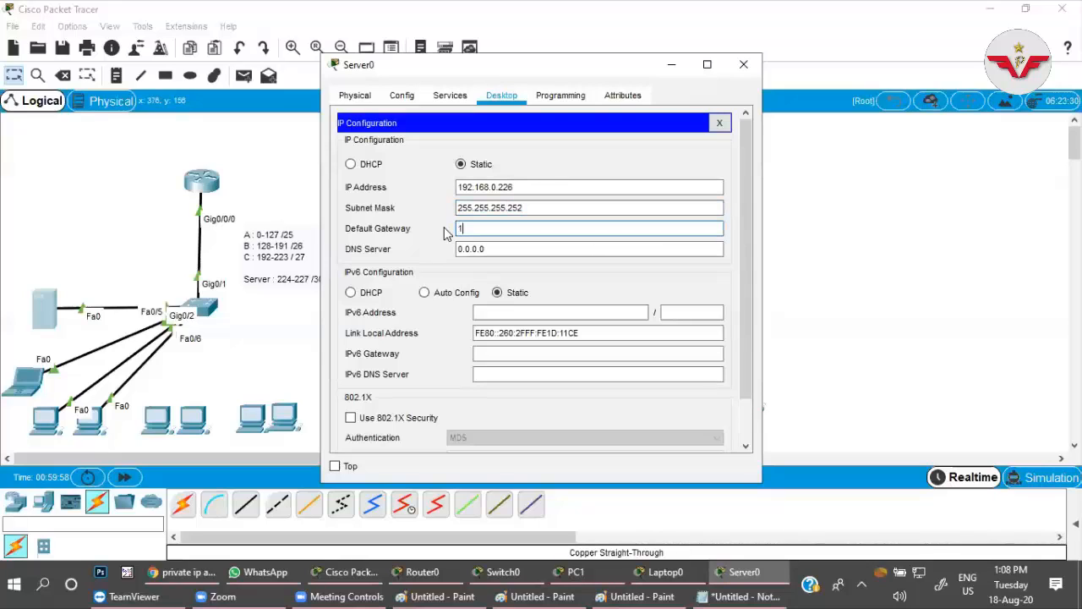
pyautogui.write('92.168.0.225')
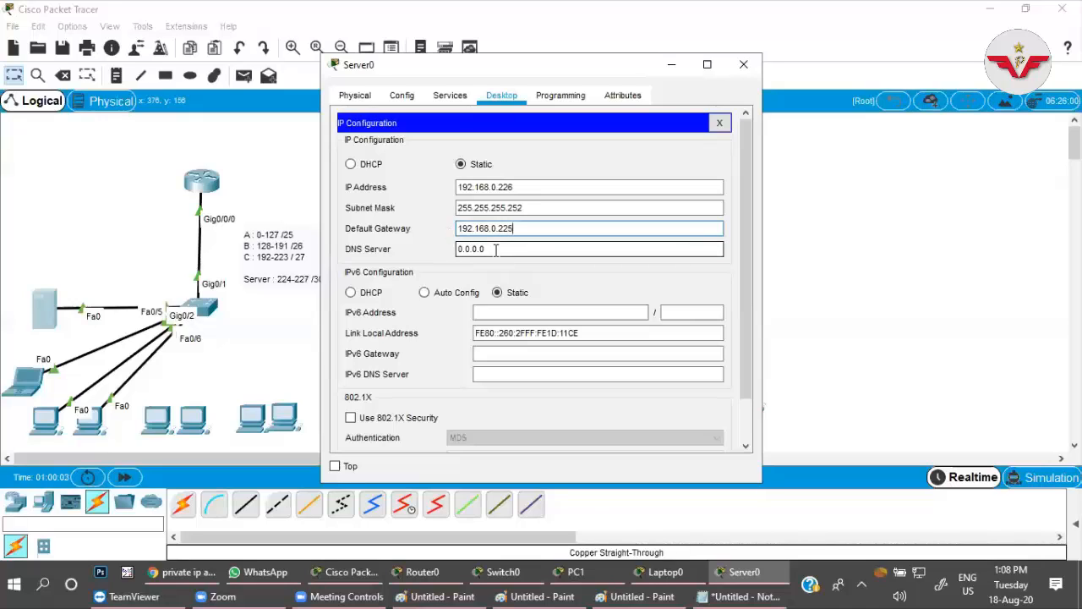
pyautogui.moveTo(492, 249); pyautogui.dragTo(427, 255)
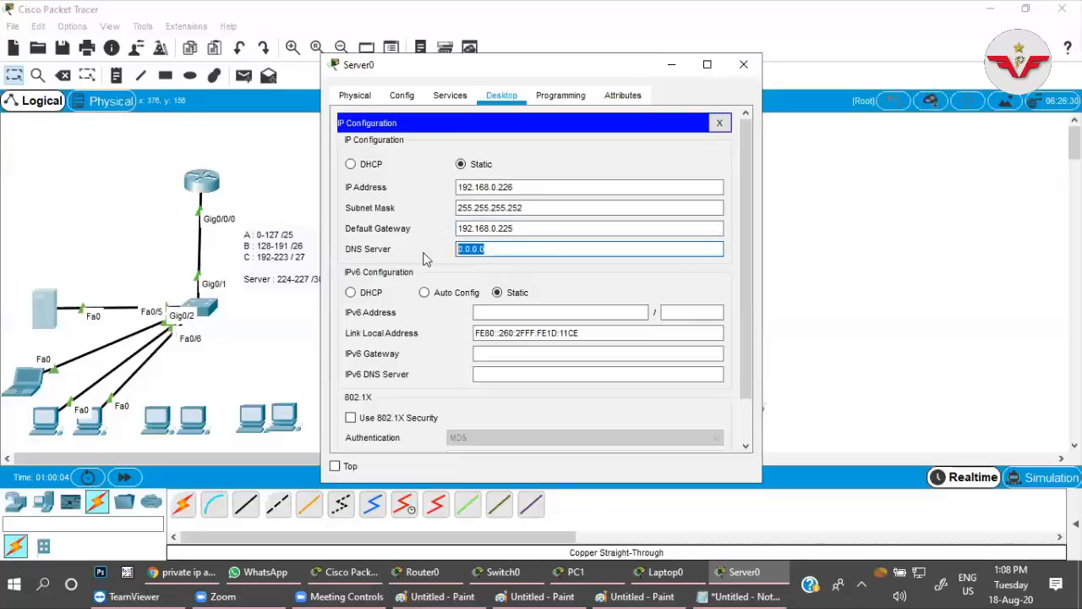
pyautogui.write('8.8.8.8')
pyautogui.click(719, 123)
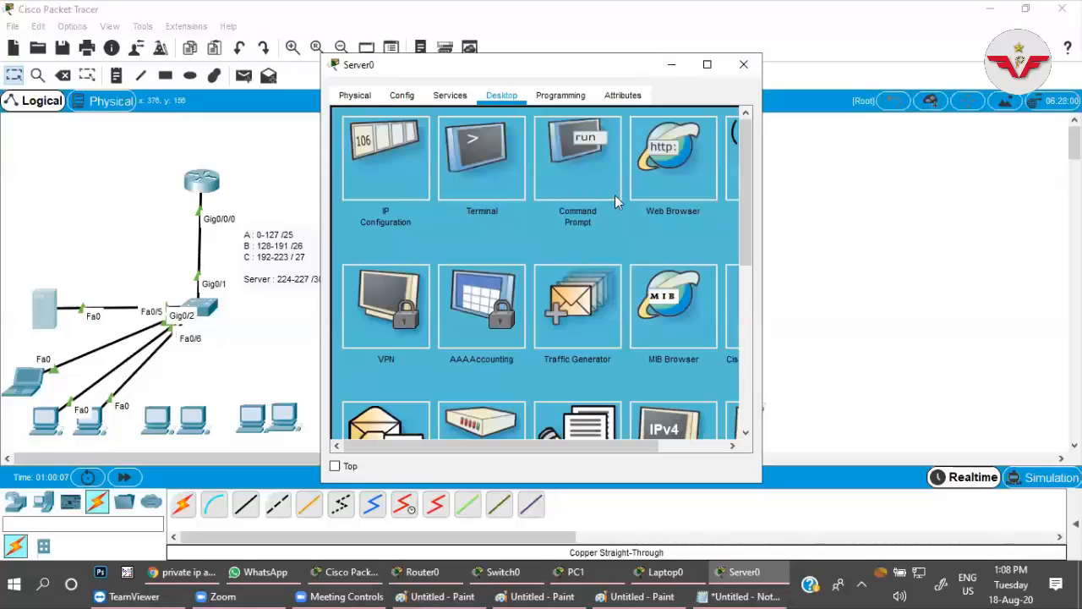
# Ping the default gateway 192.168.0.225 from the server's command prompt.
pyautogui.click(598, 157)
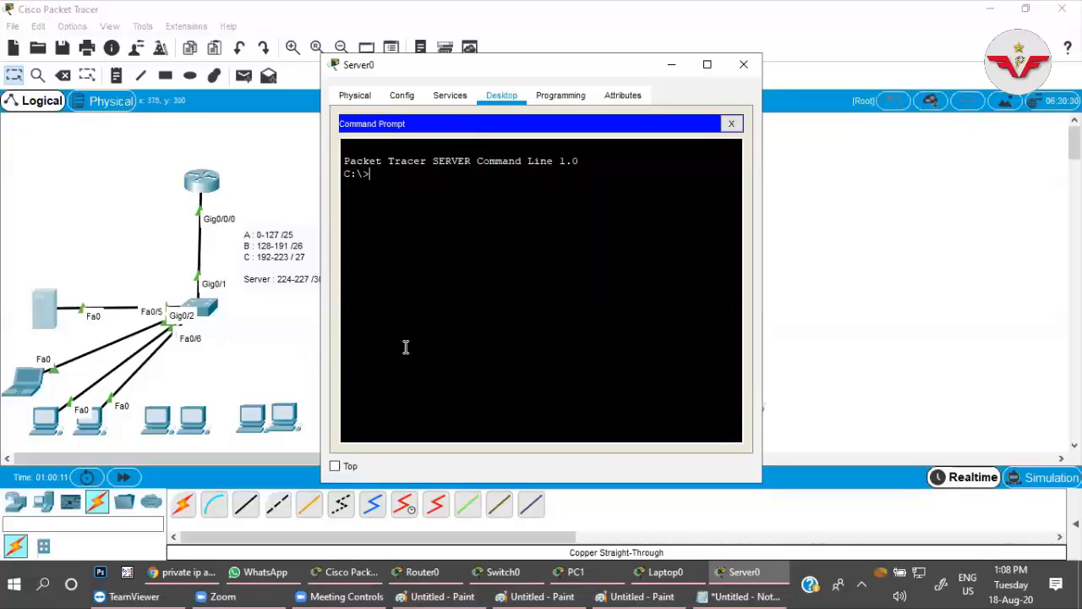
pyautogui.write('ping 192.168.0.225')
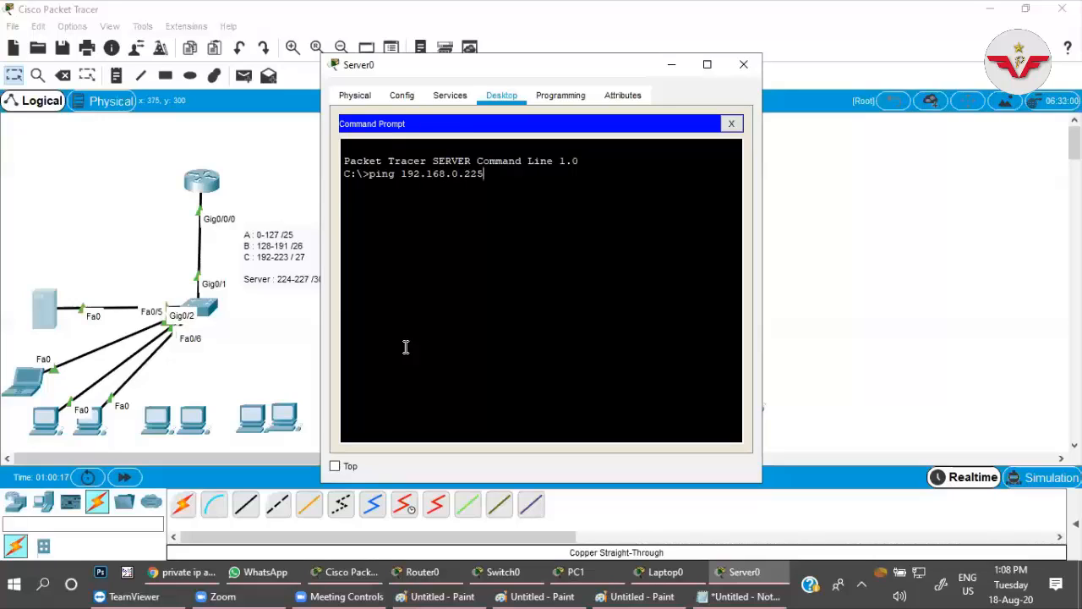
pyautogui.press('Return')
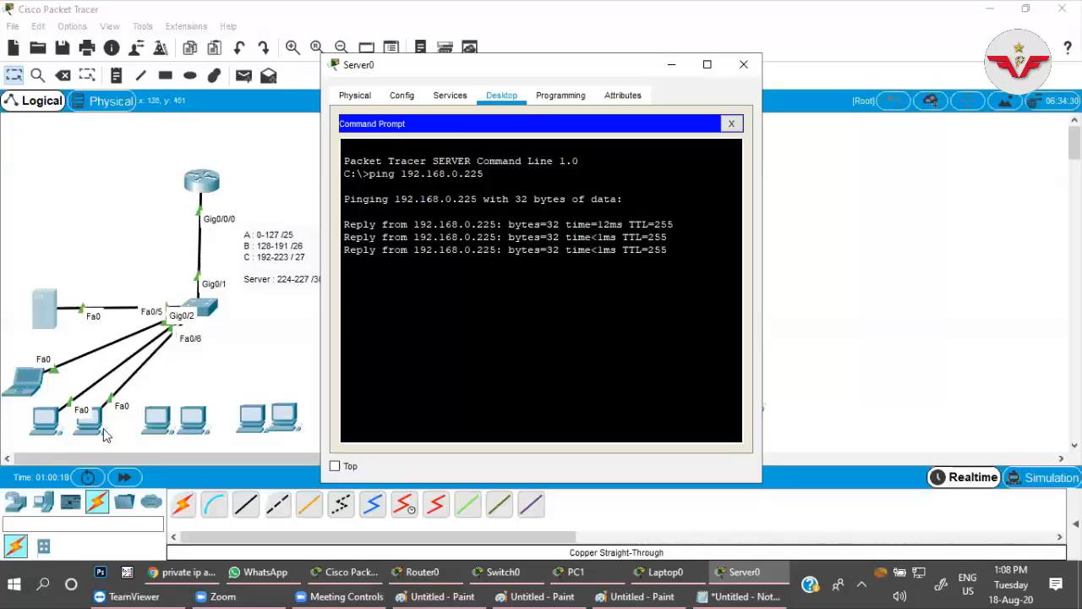
# Ping the laptop at 192.168.0.2 from the server to test routing between the subnets.
pyautogui.press('Up')
pyautogui.press('BackSpace')
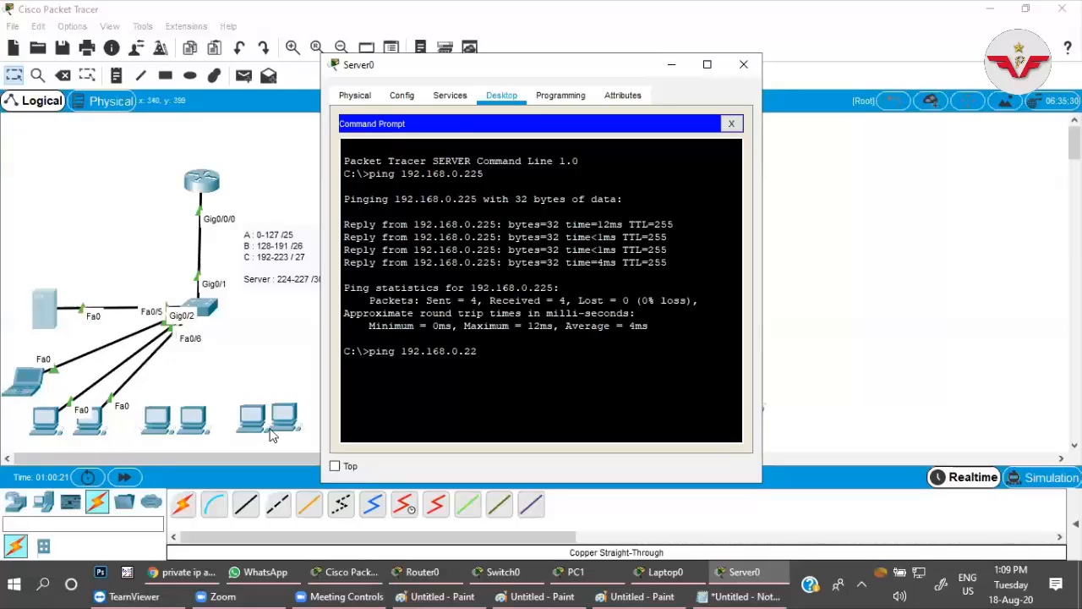
pyautogui.press('Return')
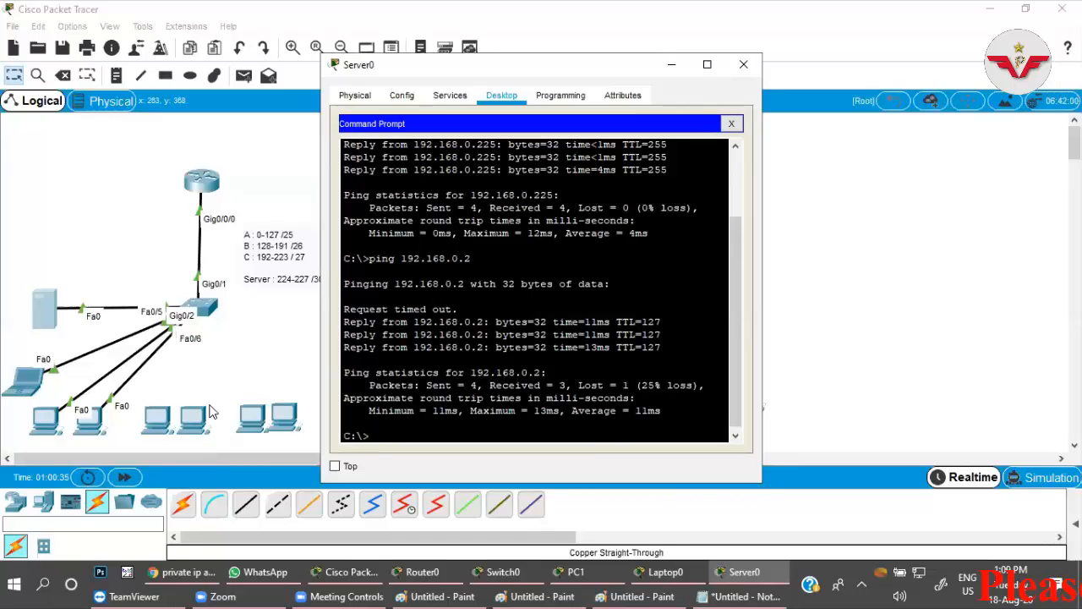
# Ping 192.168.0.12 from the server, then move its window off the subnet notes and close the command prompt.
pyautogui.press('Up')
pyautogui.press('Up')
pyautogui.press('BackSpace')
pyautogui.press('BackSpace')
pyautogui.press('BackSpace')
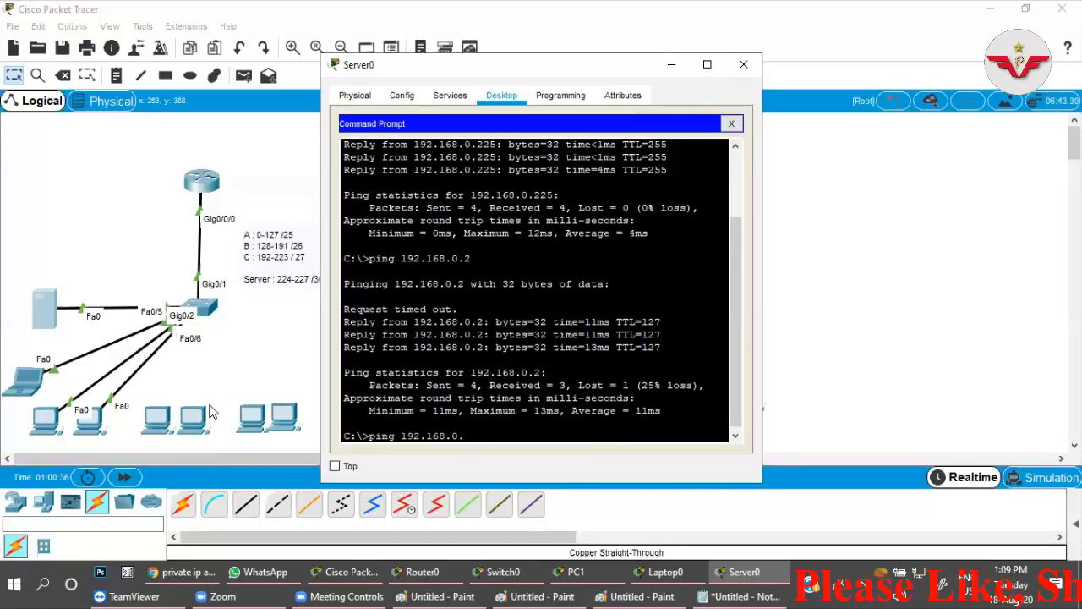
pyautogui.write('12')
pyautogui.press('Return')
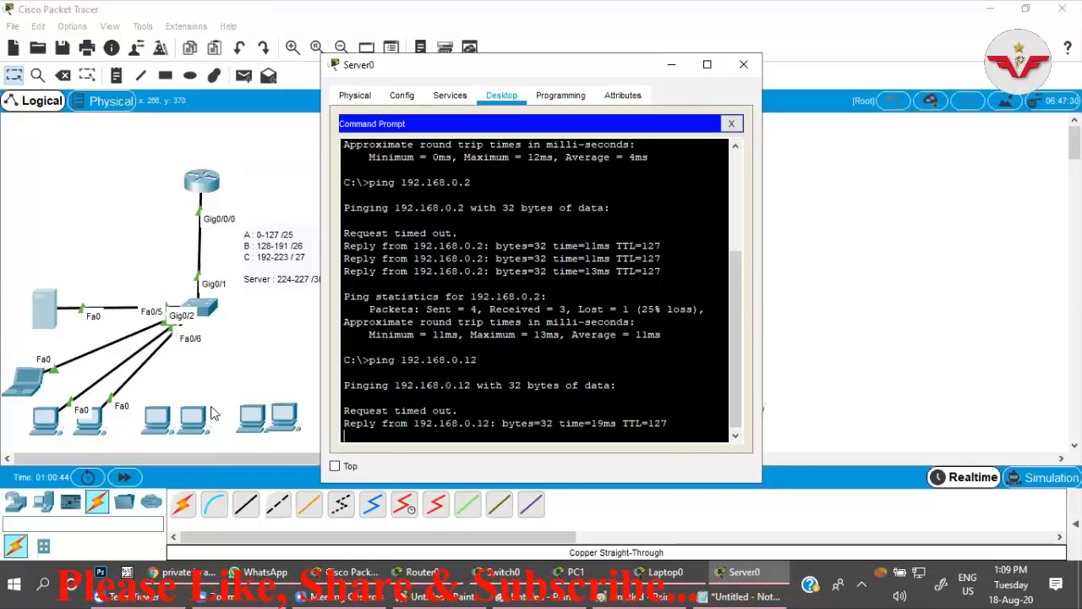
pyautogui.click(77, 206)
pyautogui.click(48, 317)
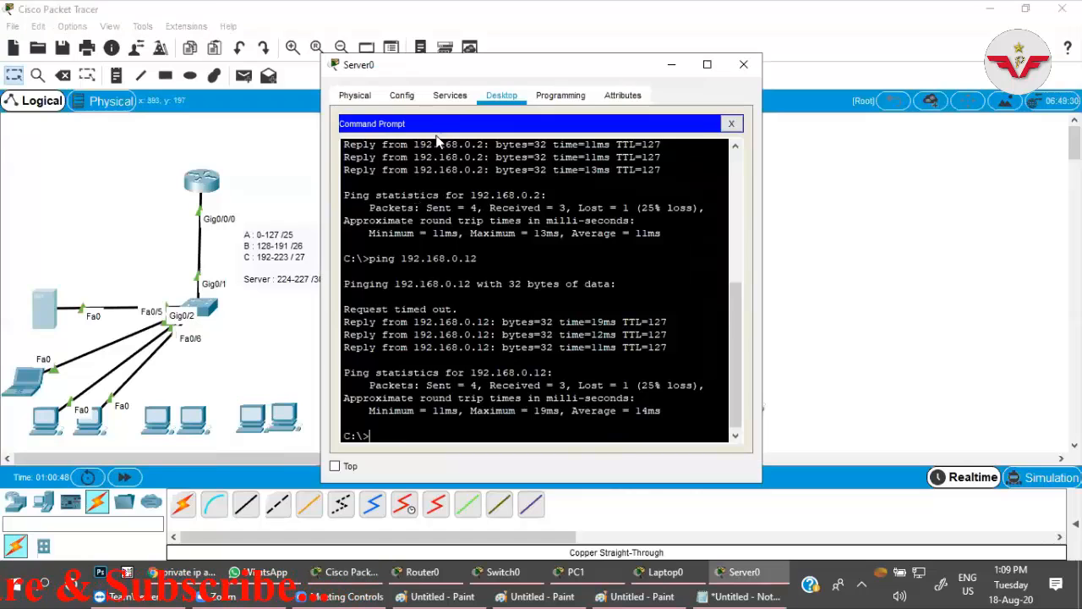
pyautogui.moveTo(437, 75); pyautogui.dragTo(562, 66)
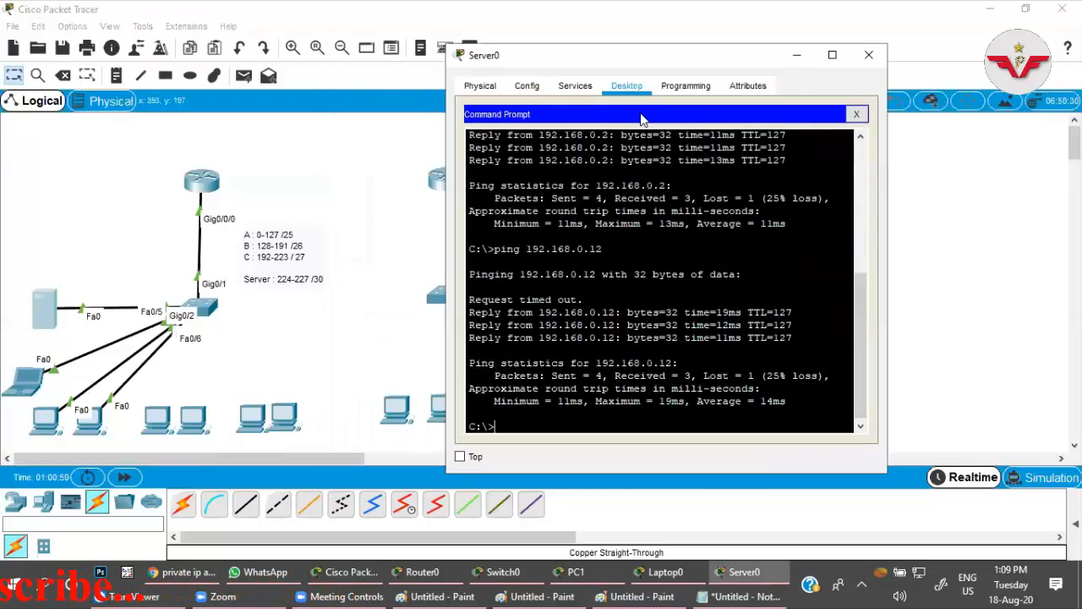
pyautogui.click(856, 113)
# Turn on the server's DHCP service for FastEthernet0.
pyautogui.click(576, 87)
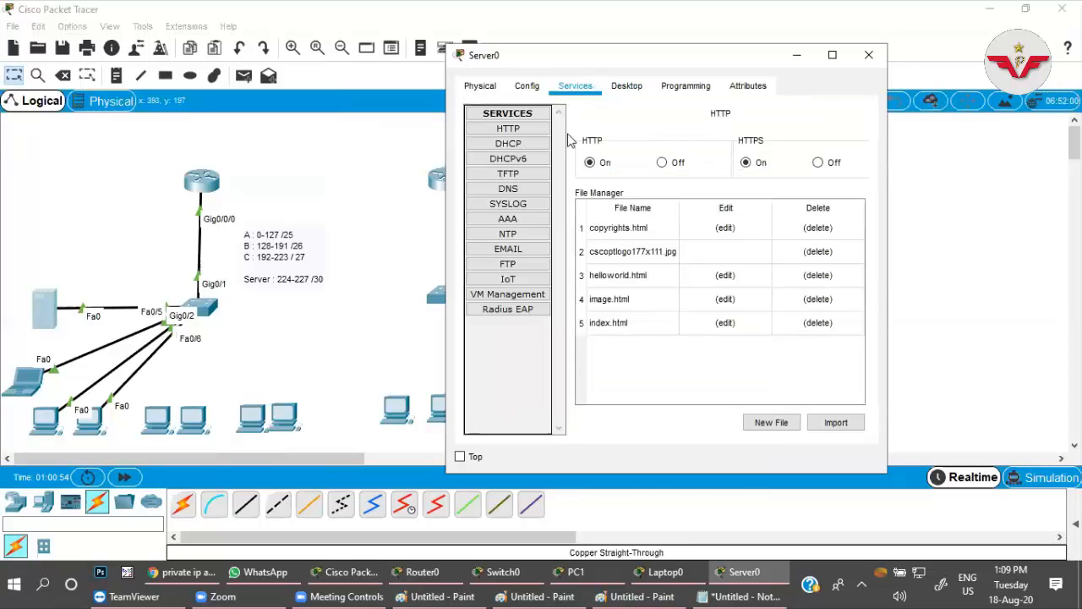
pyautogui.click(510, 146)
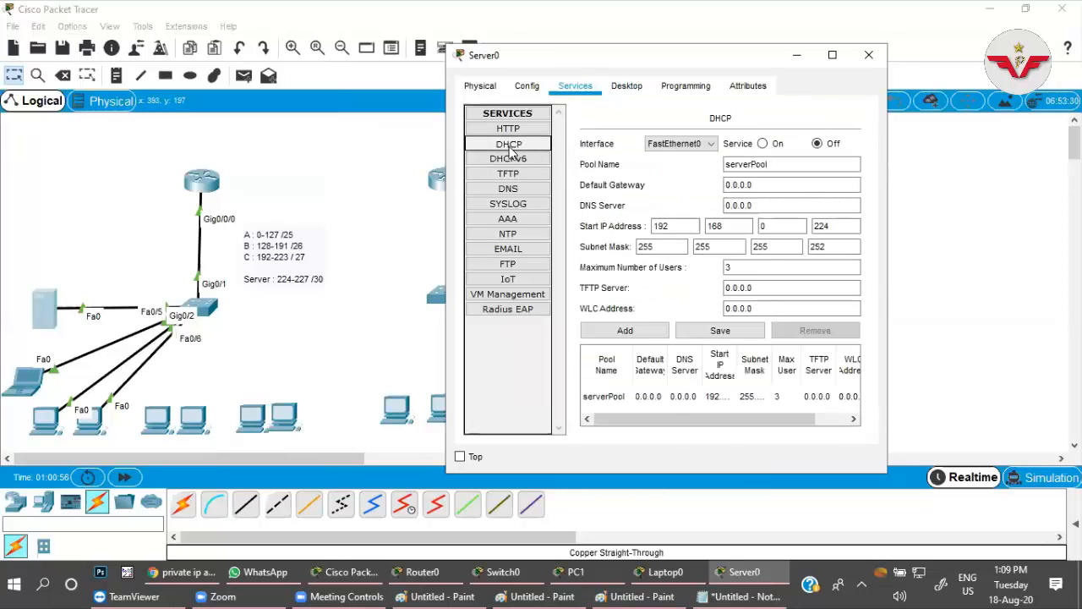
pyautogui.click(763, 144)
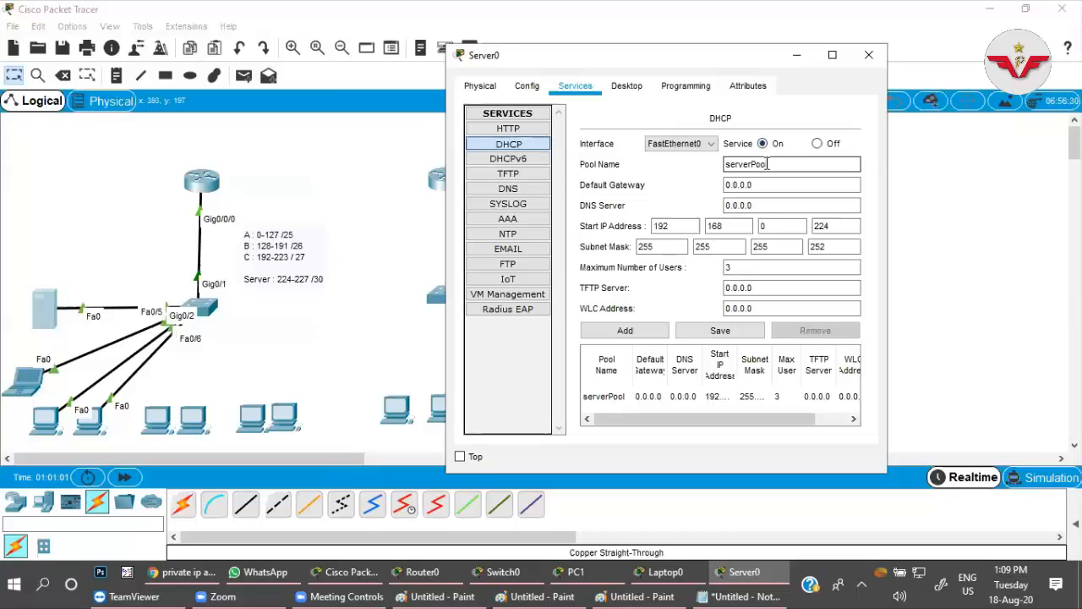
# Name the new DHCP pool vlan-20 and set its default gateway to 192.168.0.129.
pyautogui.moveTo(775, 163); pyautogui.dragTo(709, 164)
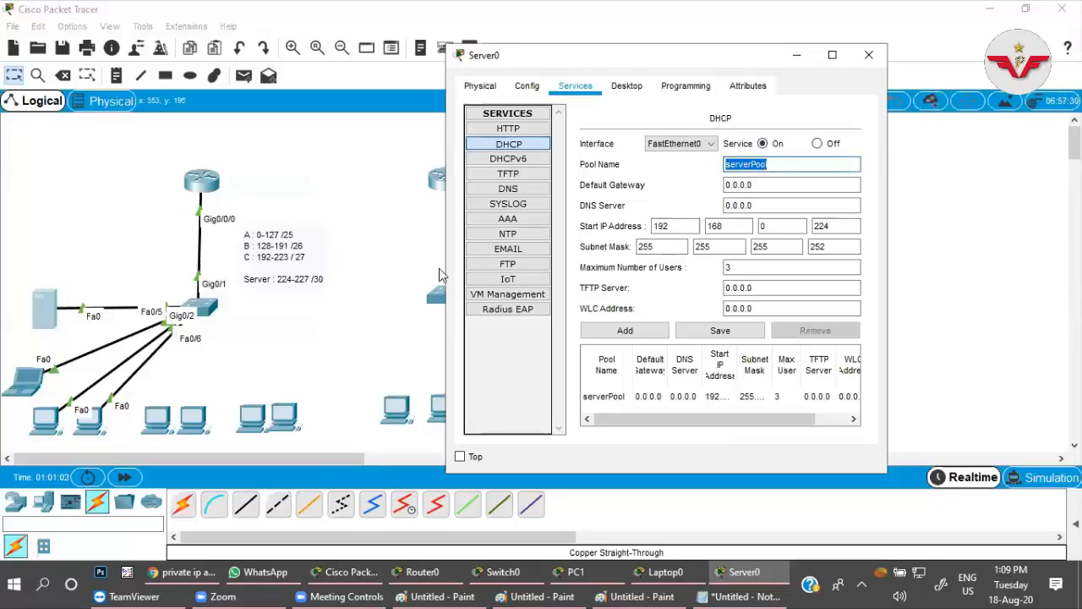
pyautogui.write('vlan-20')
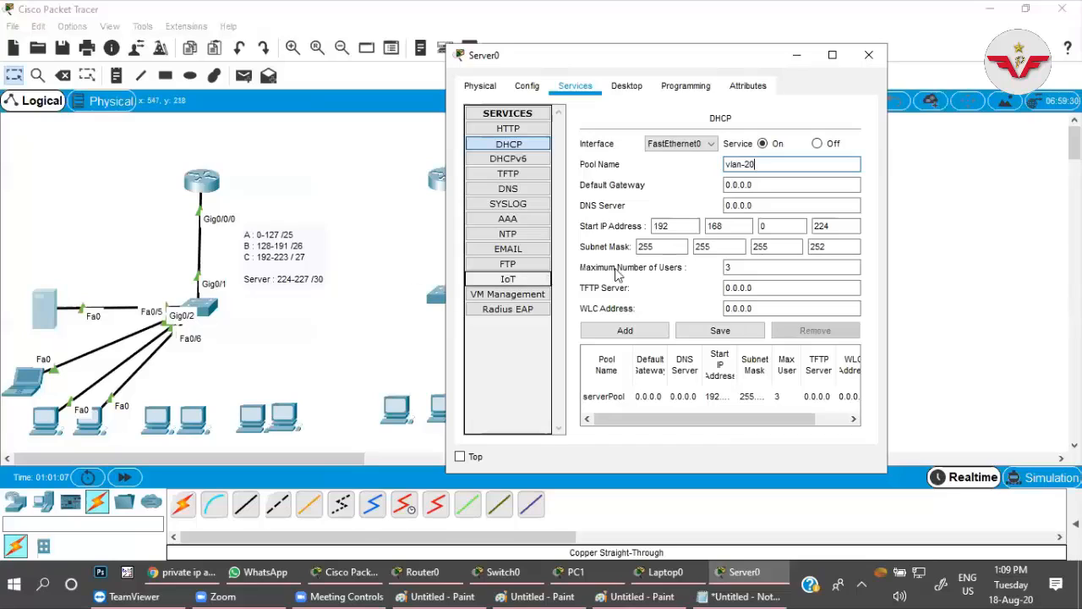
pyautogui.moveTo(753, 184); pyautogui.dragTo(706, 186)
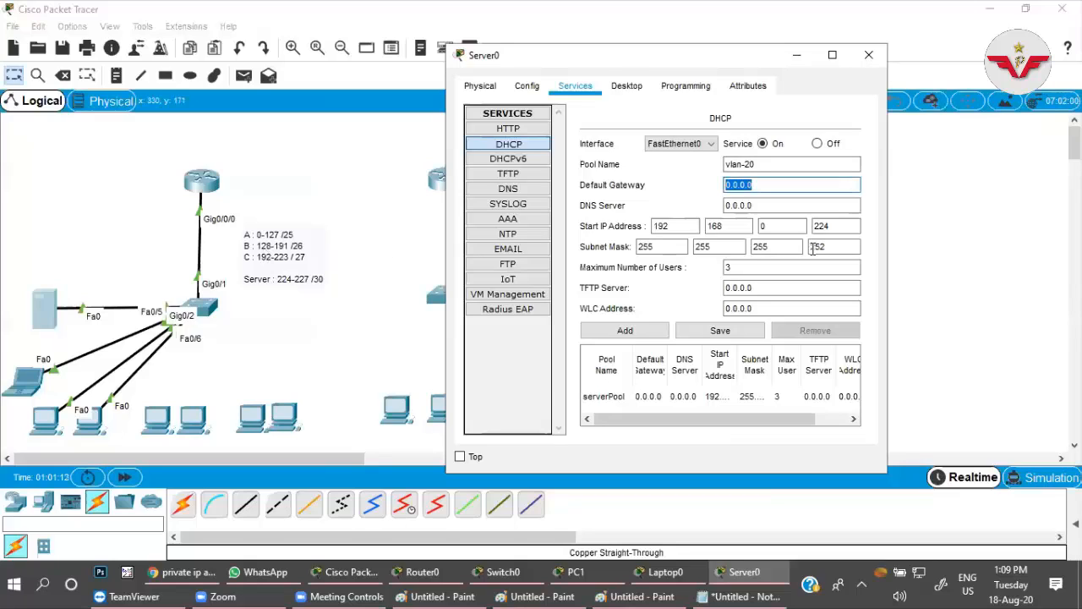
pyautogui.write('192.168/')
pyautogui.press('BackSpace')
pyautogui.write('.0.129')
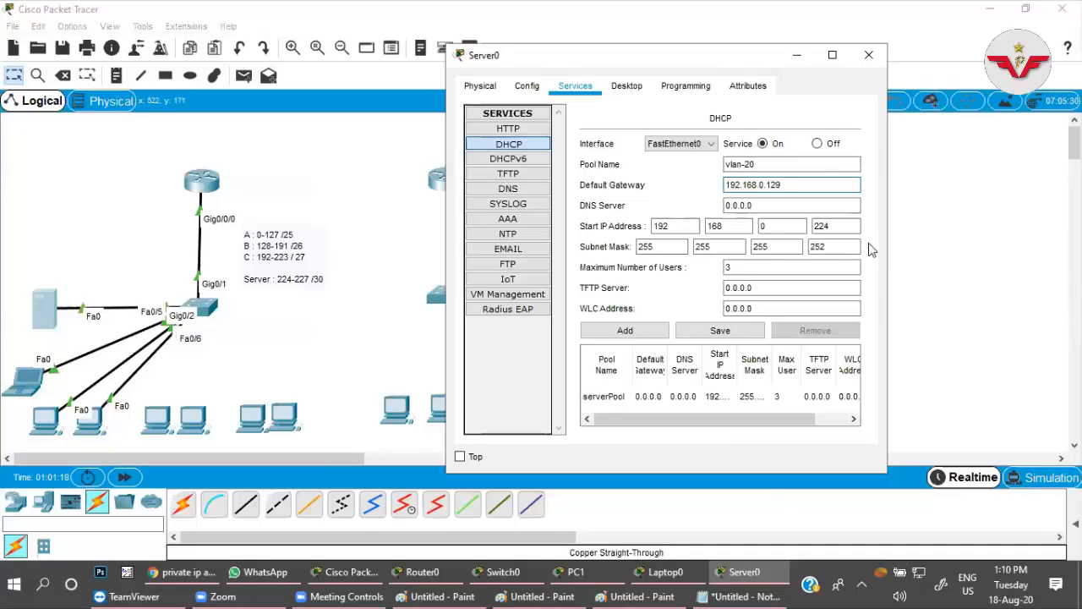
# Set the vlan-20 pool's DNS server to 8.8.8.8 and its start IP address to 192.168.0.135.
pyautogui.press('Tab')
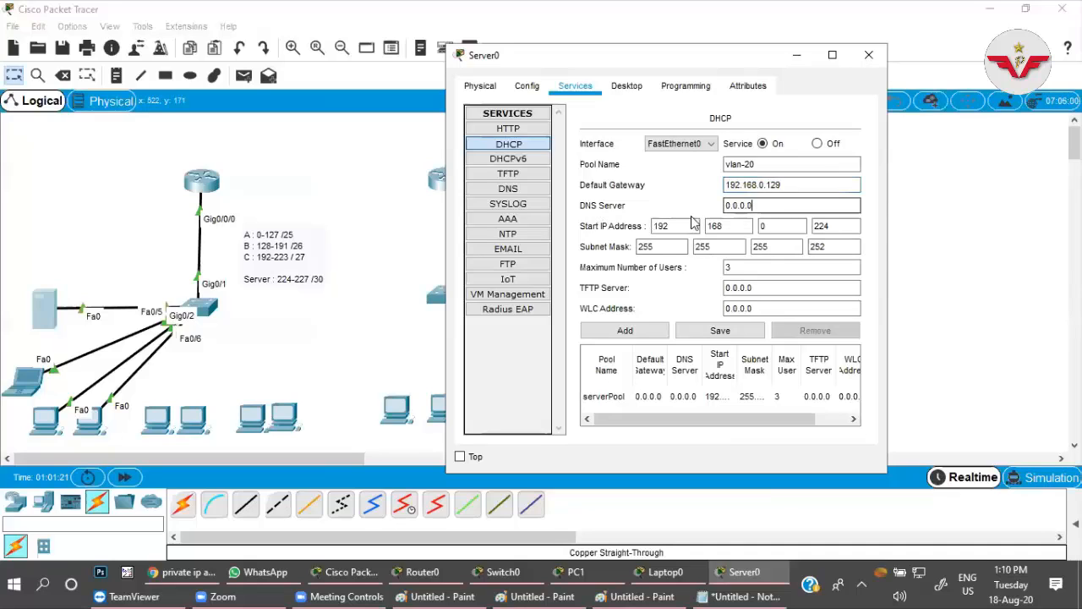
pyautogui.press('BackSpace')
pyautogui.press('BackSpace')
pyautogui.press('BackSpace')
pyautogui.press('BackSpace')
pyautogui.press('BackSpace')
pyautogui.press('BackSpace')
pyautogui.press('BackSpace')
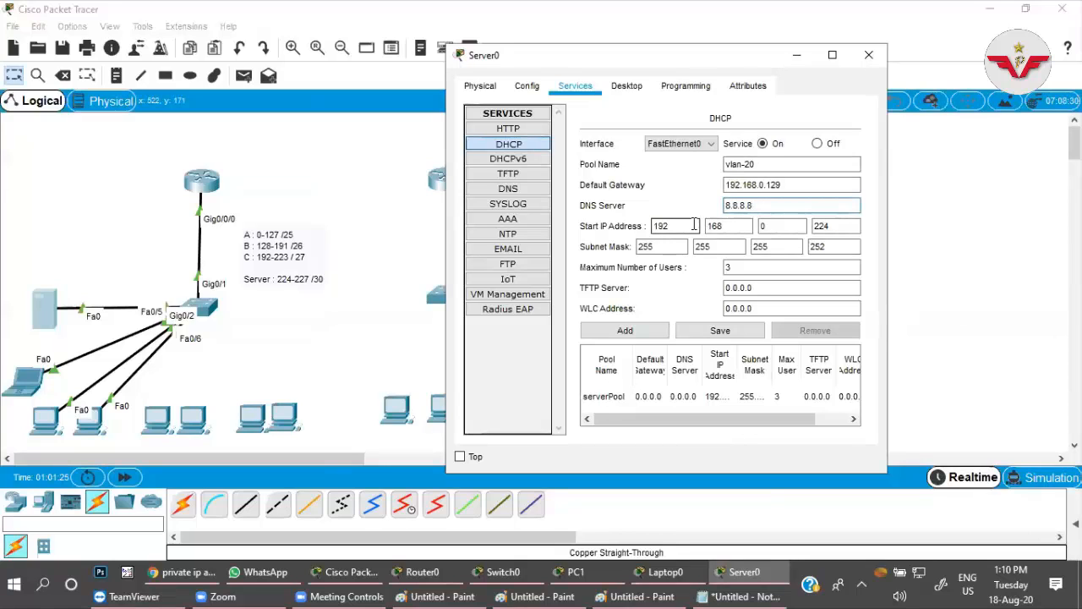
pyautogui.click(829, 225)
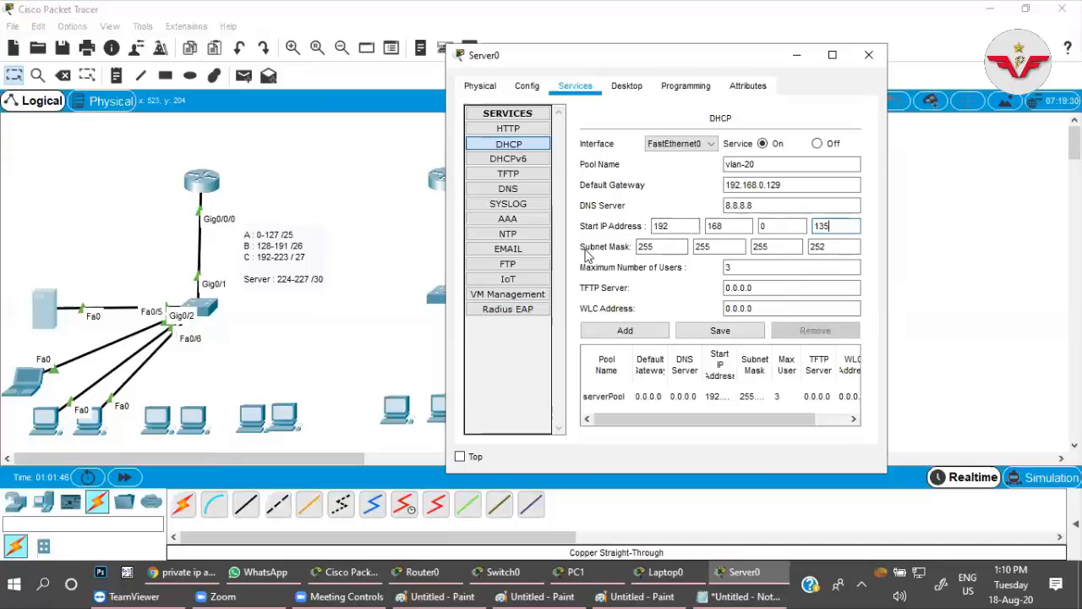
# Set the vlan-20 pool's subnet mask to 255.255.255.192 with a maximum of 40 users, and add the pool.
pyautogui.click(827, 245)
pyautogui.click(827, 245)
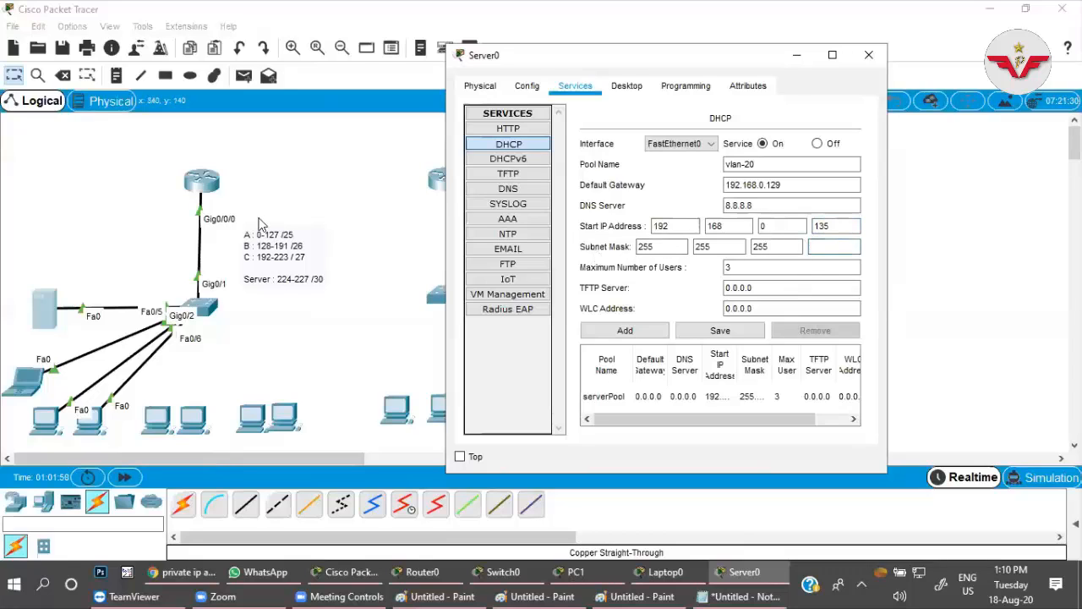
pyautogui.write('192')
pyautogui.doubleClick(725, 268)
pyautogui.press('BackSpace')
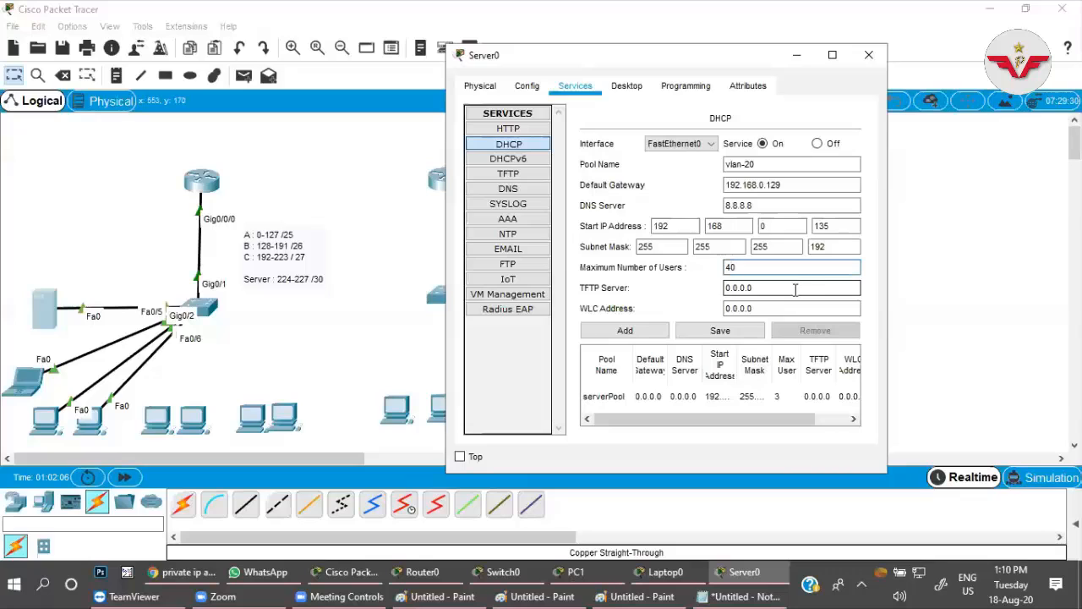
pyautogui.click(625, 331)
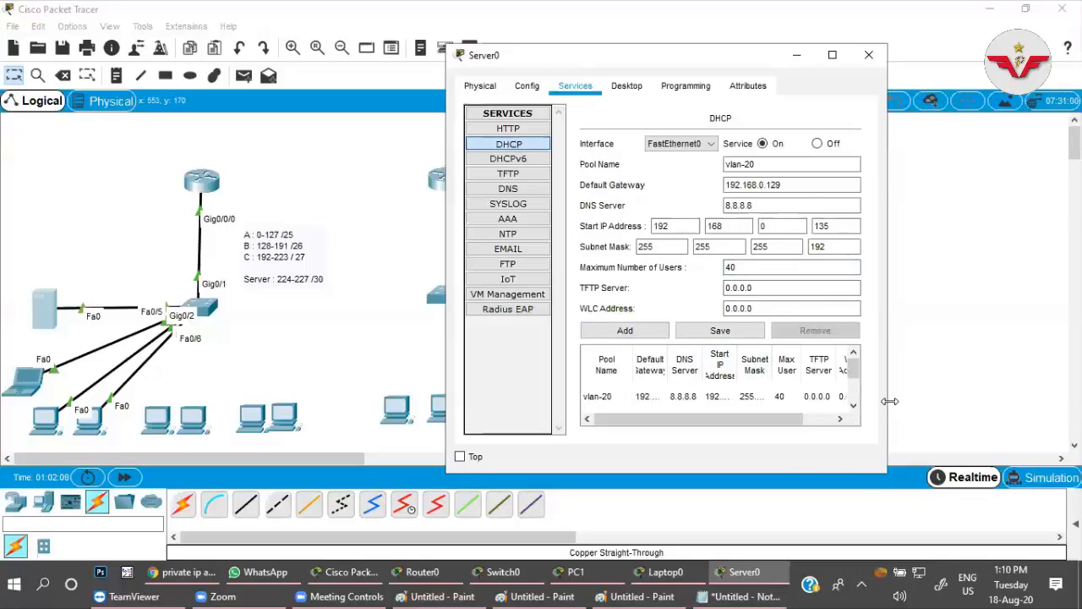
# Enlarge the server window to show the whole pool list, and enter another pool named vlan-30 with default gateway 192.168.0.193.
pyautogui.moveTo(889, 400); pyautogui.dragTo(1051, 400)
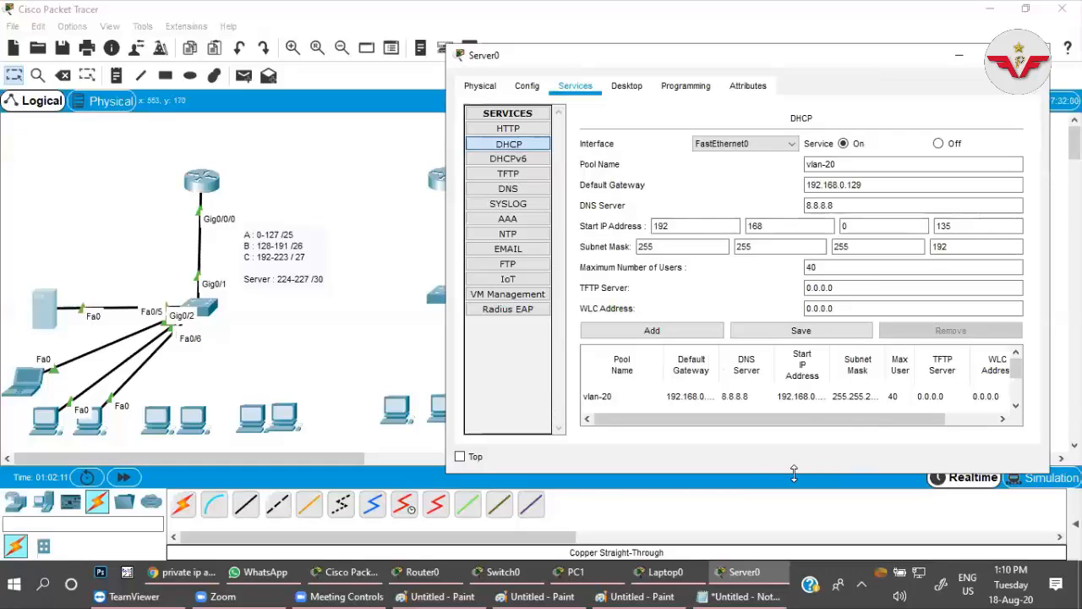
pyautogui.moveTo(794, 473); pyautogui.dragTo(794, 545)
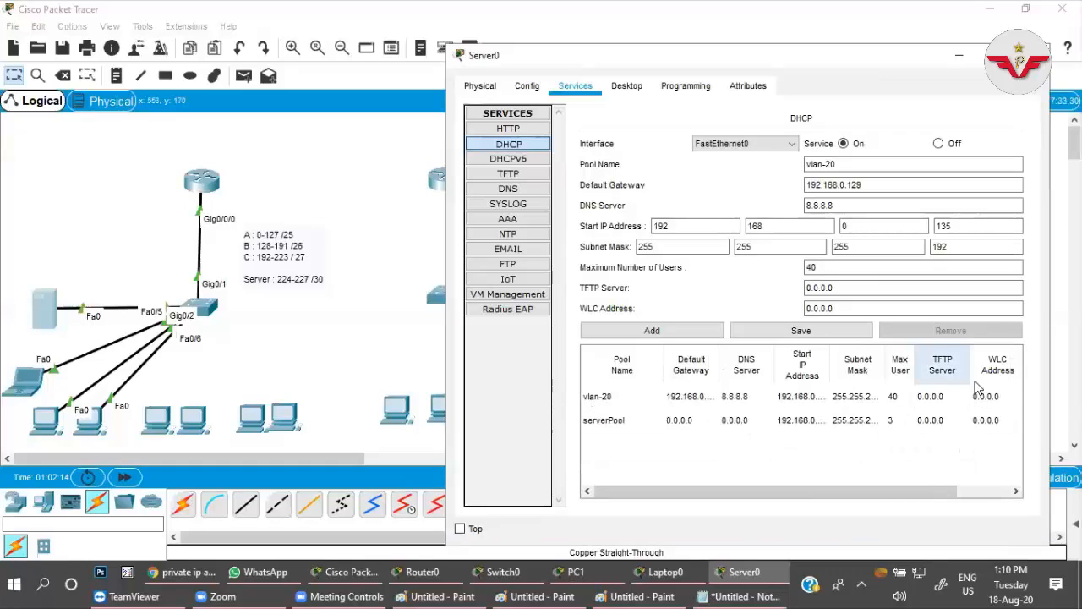
pyautogui.click(852, 167)
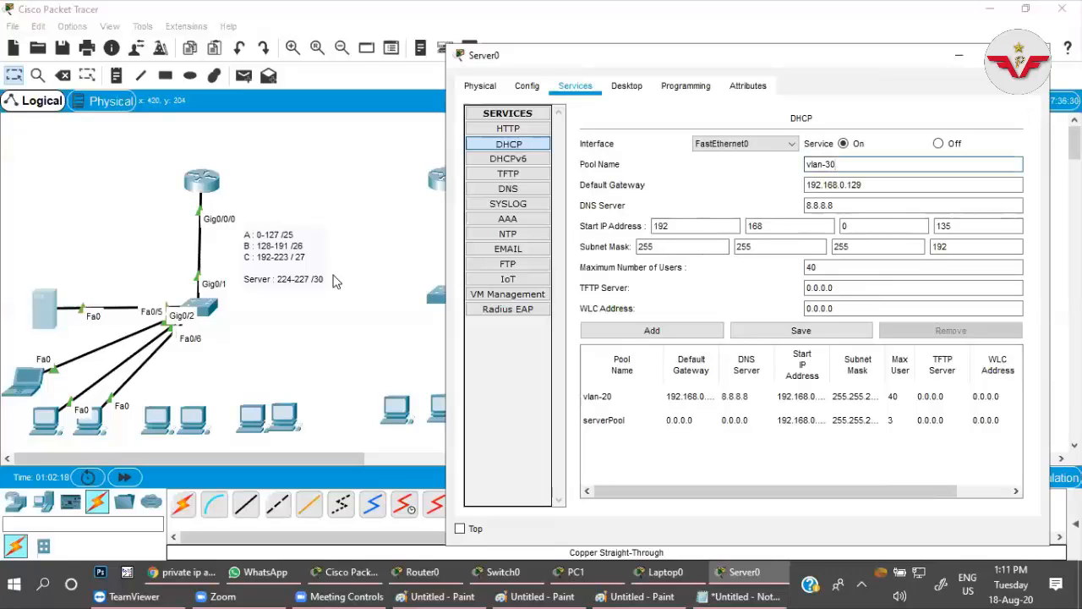
pyautogui.click(874, 185)
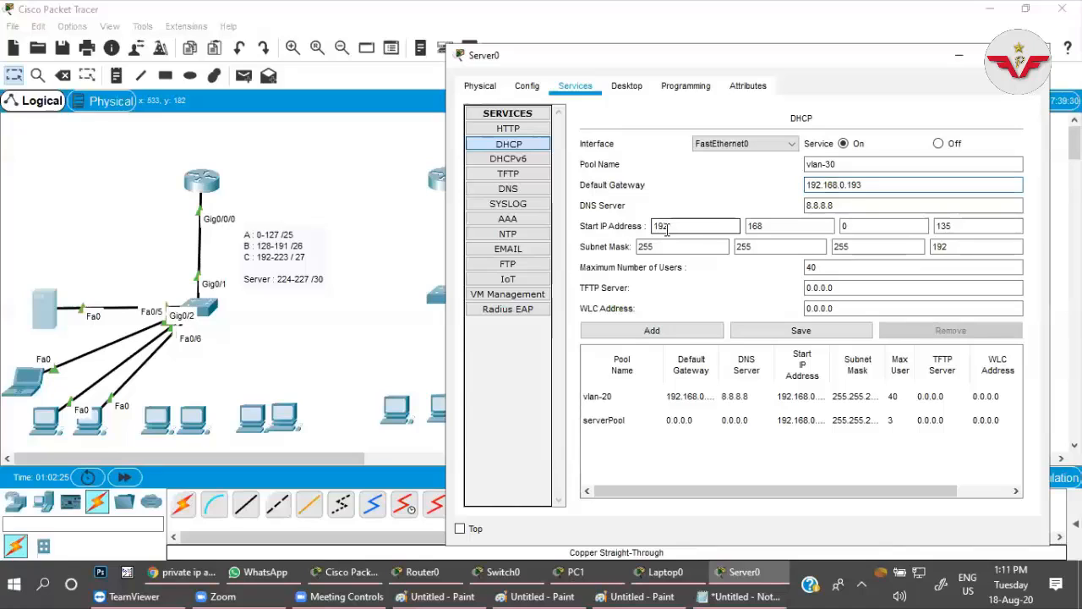
# Set the vlan-30 pool's start IP address to 192.168.0.201 and its subnet mask to 255.255.255.224.
pyautogui.click(964, 225)
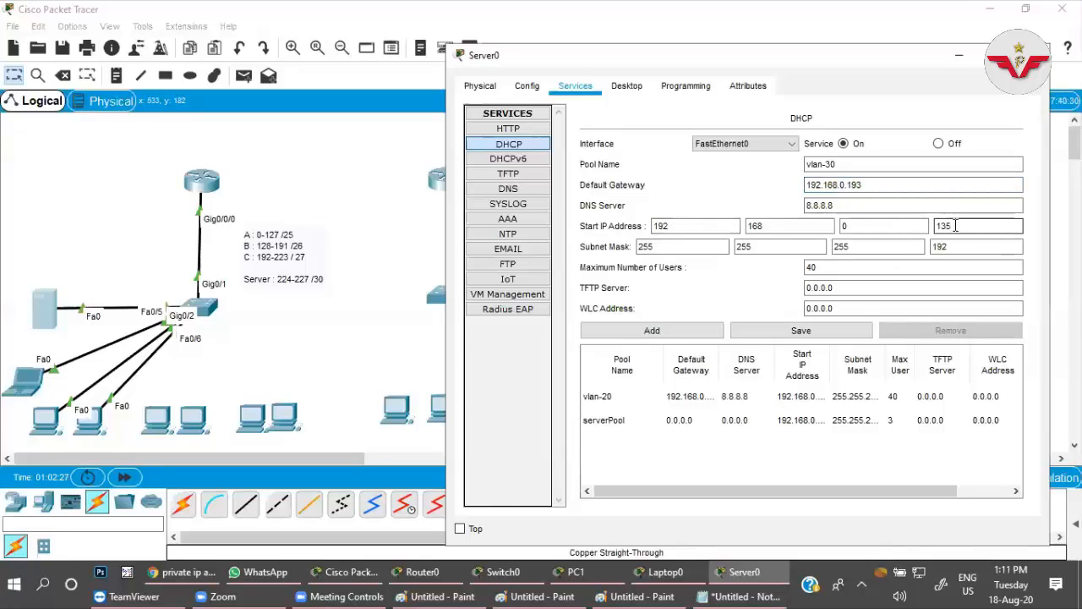
pyautogui.press('BackSpace')
pyautogui.press('BackSpace')
pyautogui.write('201')
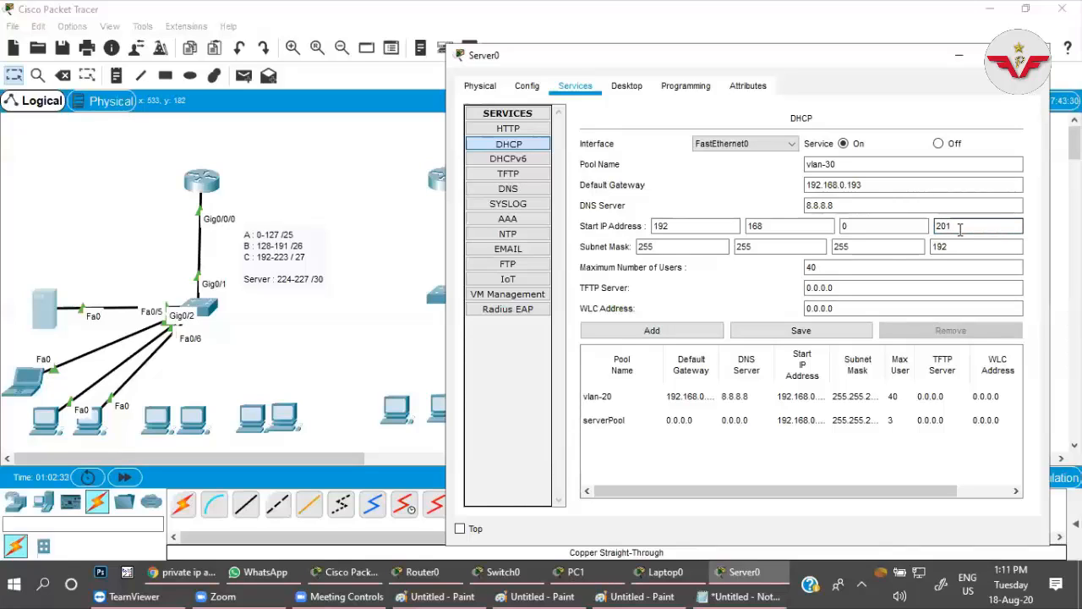
pyautogui.click(997, 253)
pyautogui.press('BackSpace')
pyautogui.press('BackSpace')
pyautogui.press('BackSpace')
pyautogui.write('124')
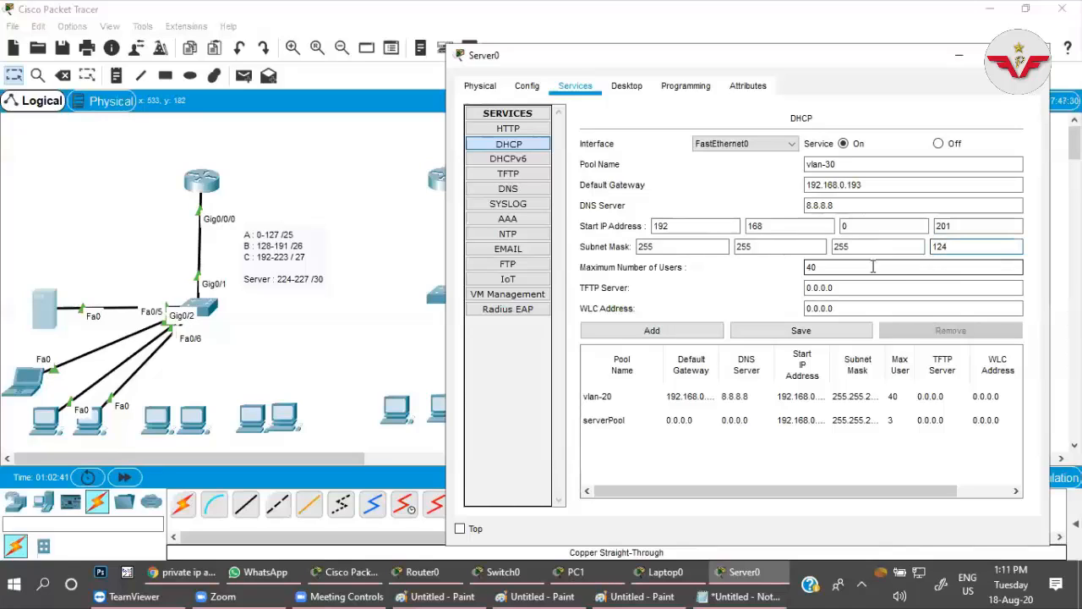
pyautogui.press('BackSpace')
pyautogui.press('BackSpace')
# Limit the vlan-30 pool to 20 users, add it to the server and minimise the server window.
pyautogui.moveTo(840, 269); pyautogui.dragTo(784, 275)
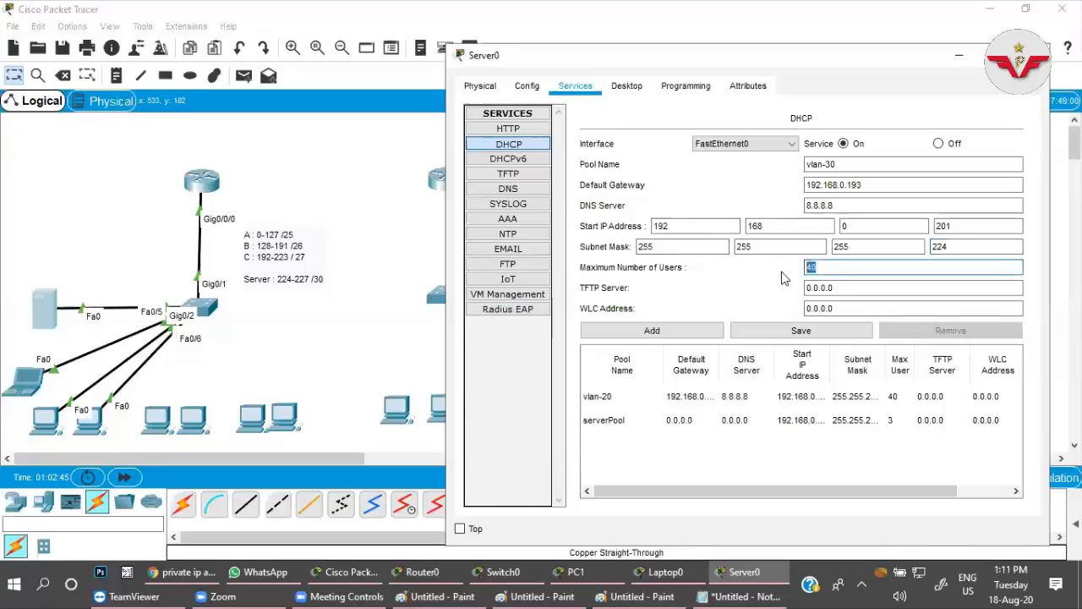
pyautogui.write('2')
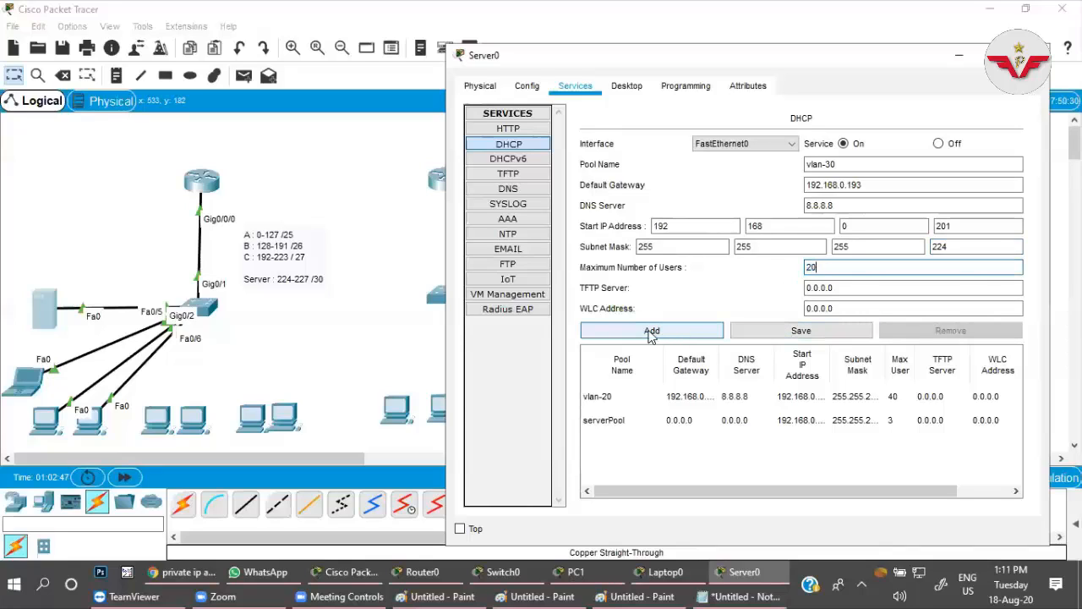
pyautogui.click(650, 331)
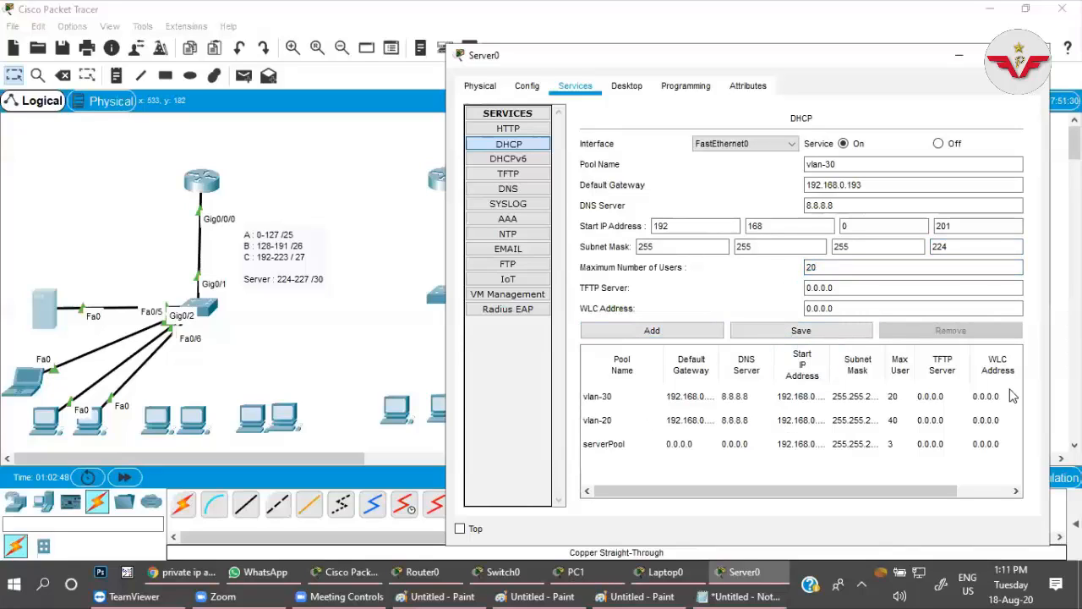
pyautogui.click(959, 56)
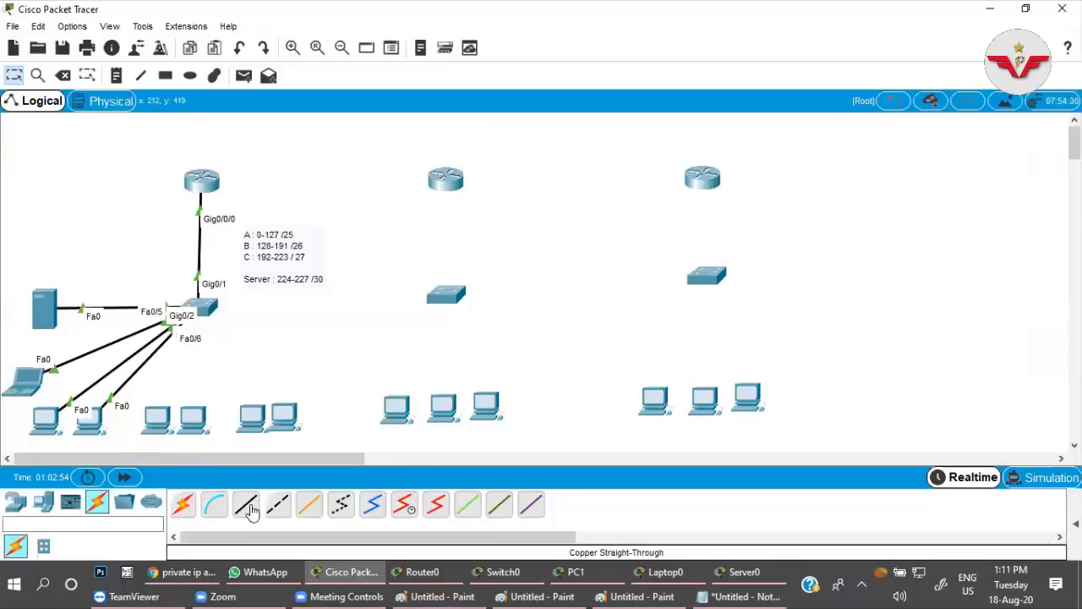
pyautogui.click(253, 510)
pyautogui.click(211, 309)
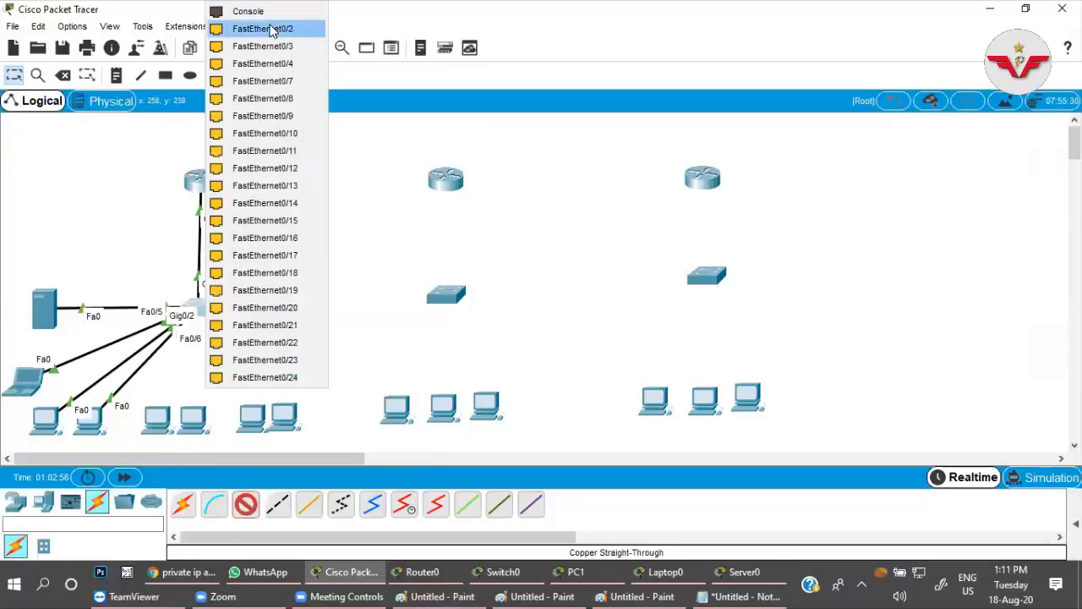
pyautogui.click(270, 34)
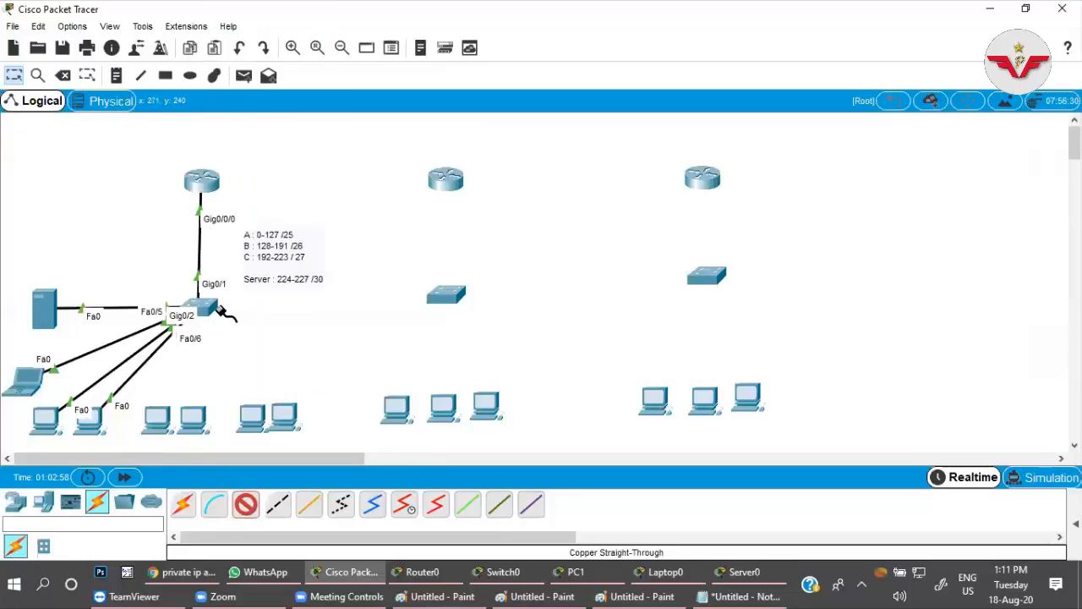
pyautogui.press('Escape')
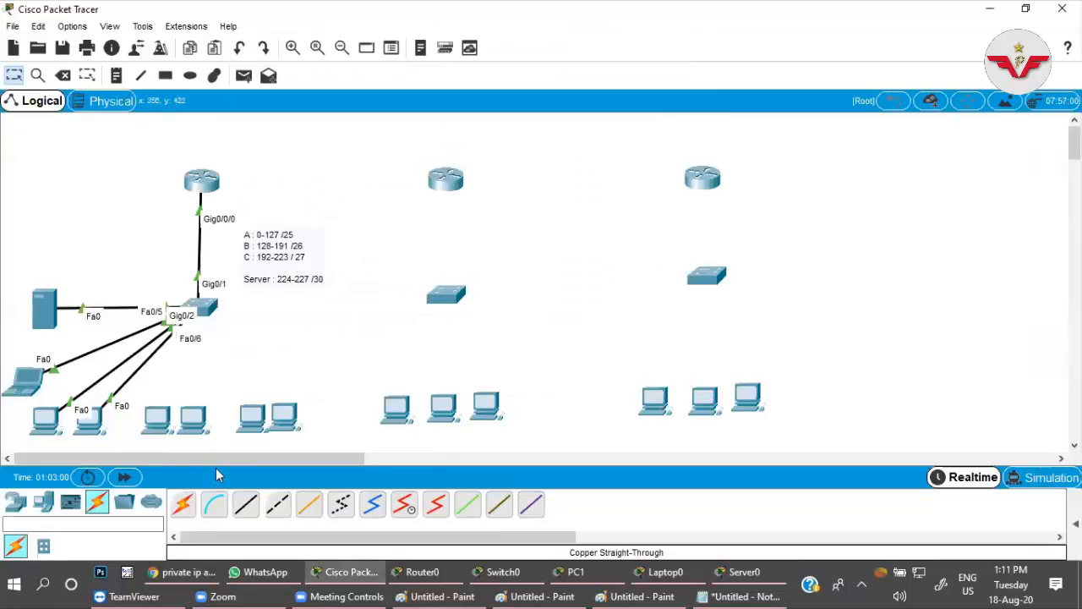
# Connect FastEthernet0/11 of the first office's switch to FastEthernet0 of the middle pair's first PC with a copper straight-through cable.
pyautogui.click(246, 504)
pyautogui.click(205, 314)
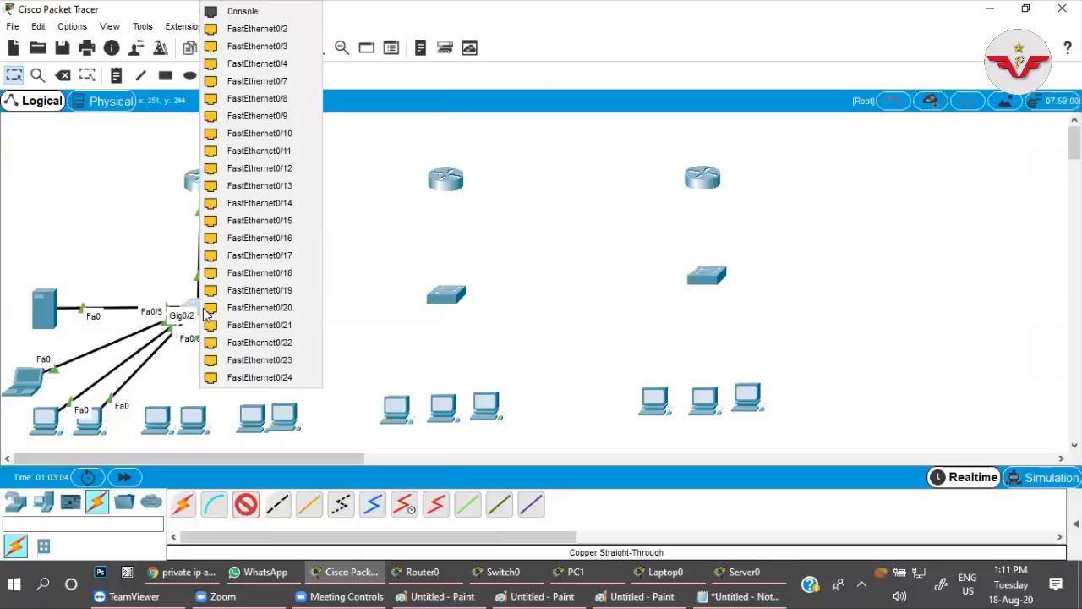
pyautogui.click(259, 151)
pyautogui.click(159, 422)
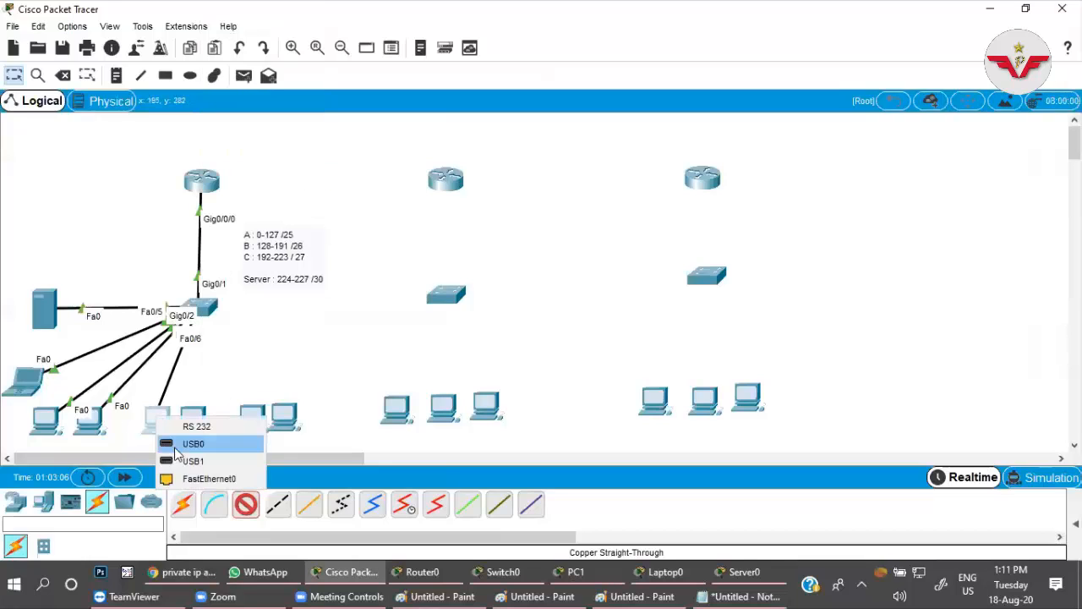
pyautogui.click(199, 478)
# Connect the switch's FastEthernet0/14 to FastEthernet0 of the second PC in the first office's middle pair.
pyautogui.click(210, 308)
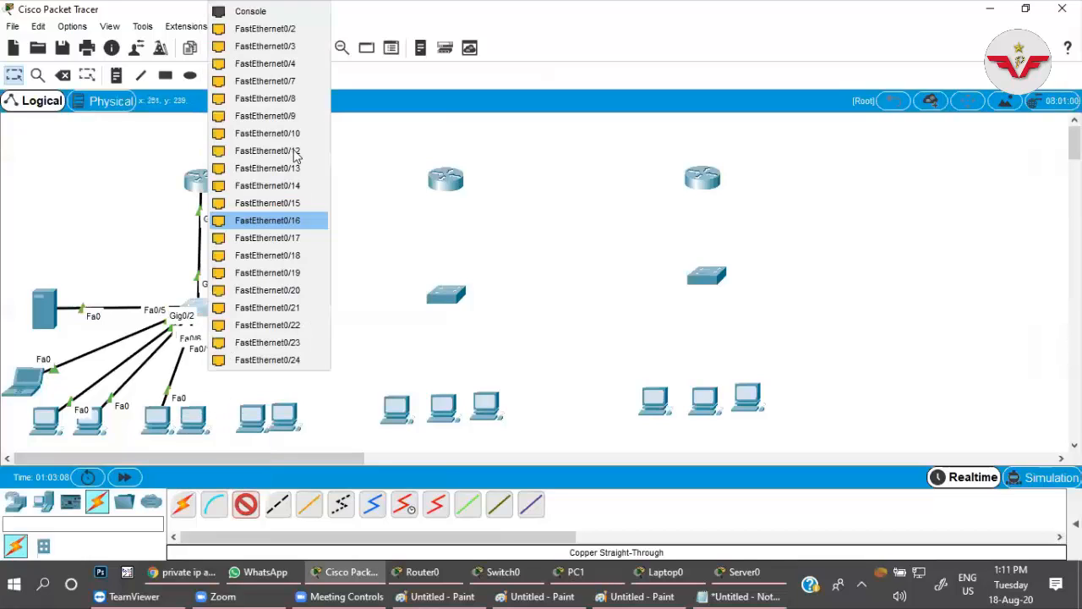
pyautogui.click(291, 188)
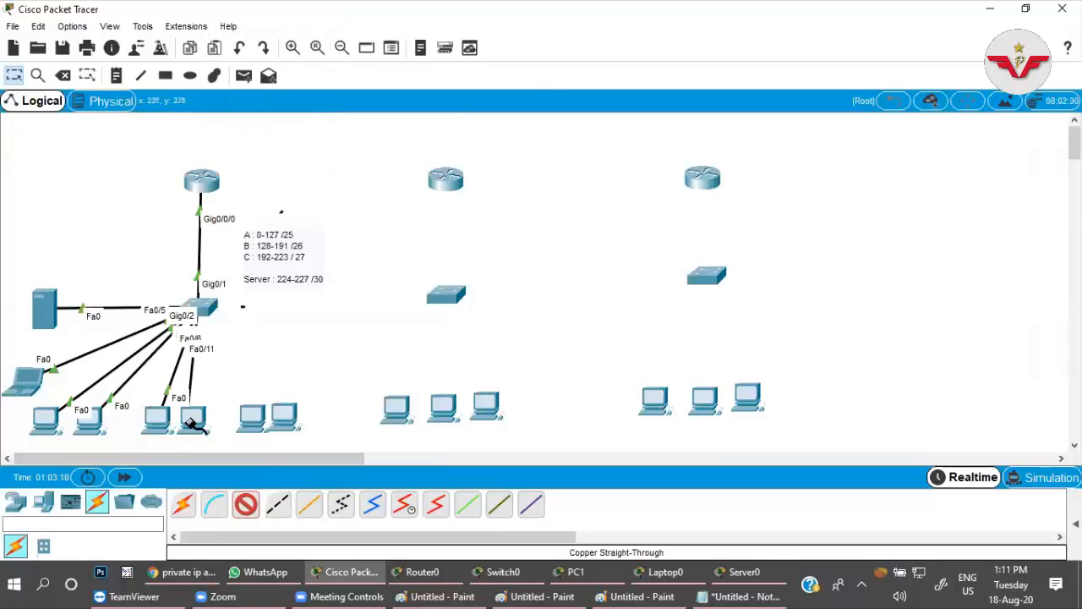
pyautogui.click(193, 416)
pyautogui.click(219, 477)
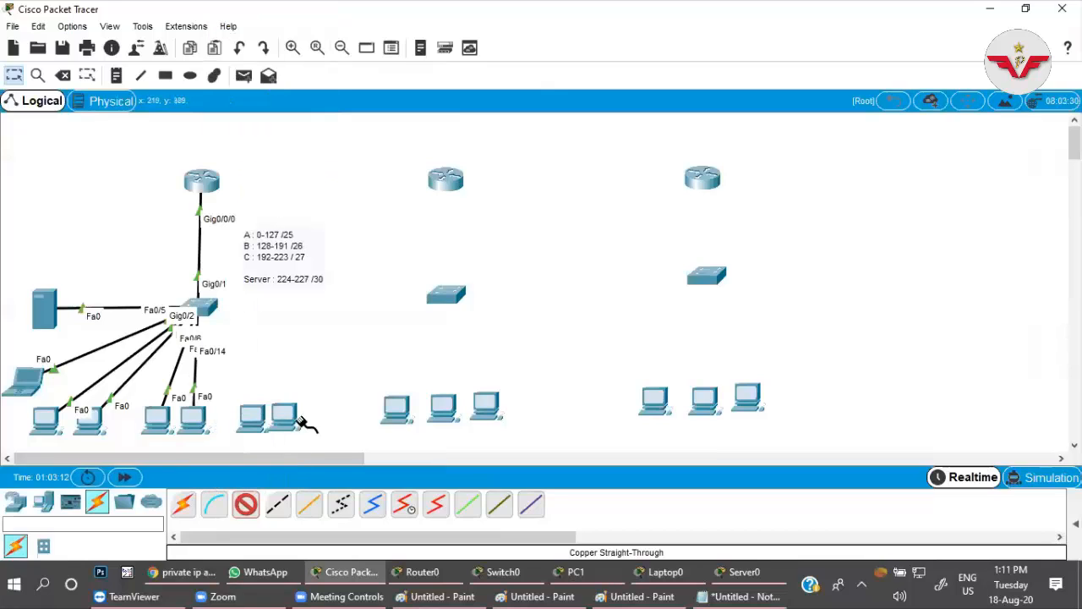
# Connect the switch's FastEthernet0/22 to FastEthernet0 of the first PC in the first office's last pair.
pyautogui.click(213, 309)
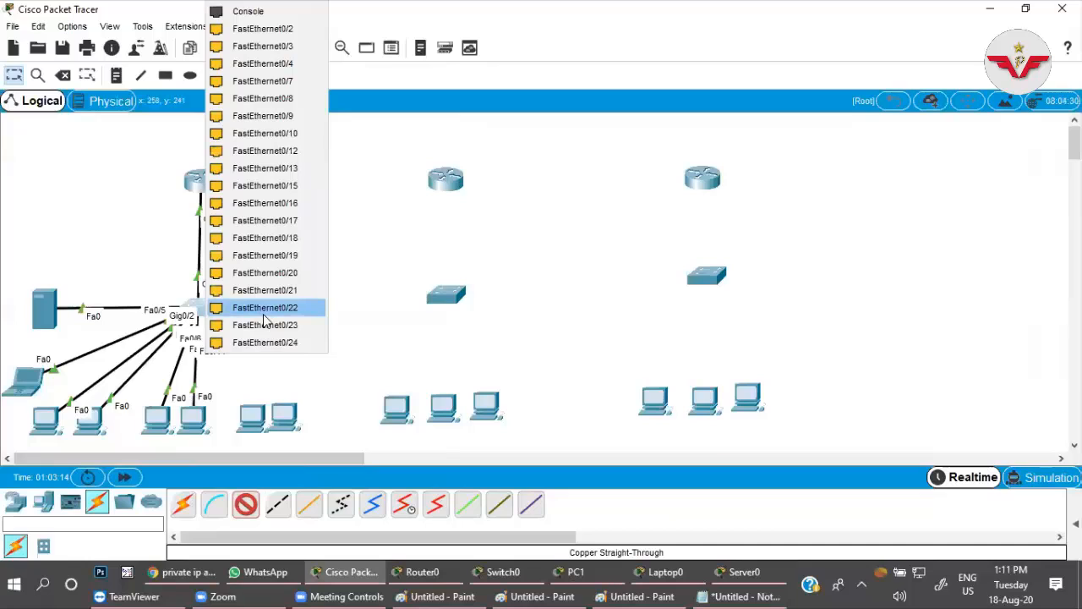
pyautogui.click(266, 316)
pyautogui.click(252, 416)
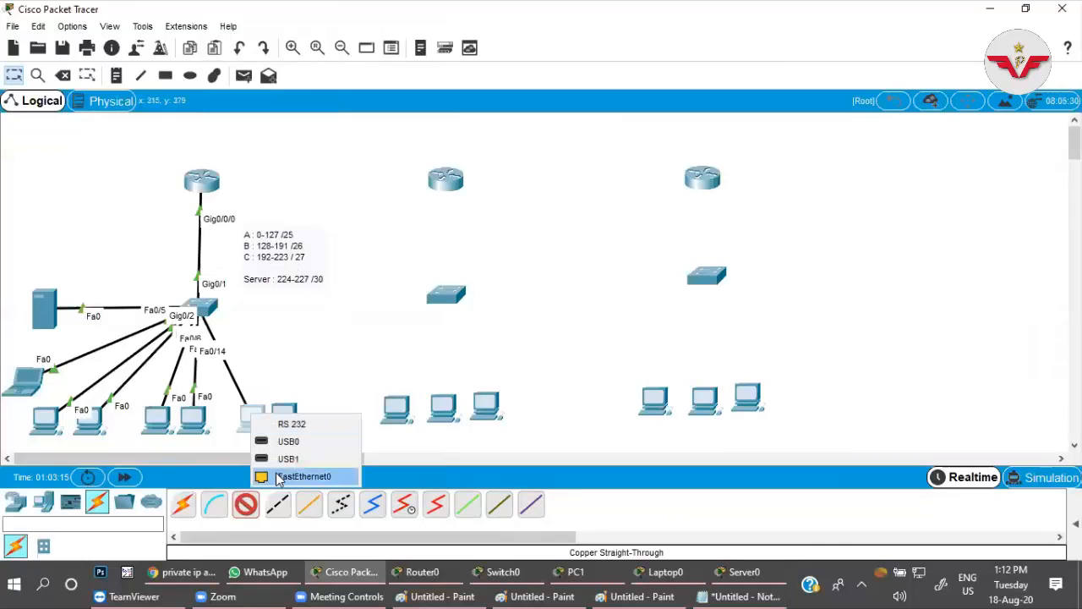
pyautogui.click(279, 477)
# Connect the switch's FastEthernet0/24 to FastEthernet0 of the last PC in the first office and leave the cable tool.
pyautogui.click(211, 310)
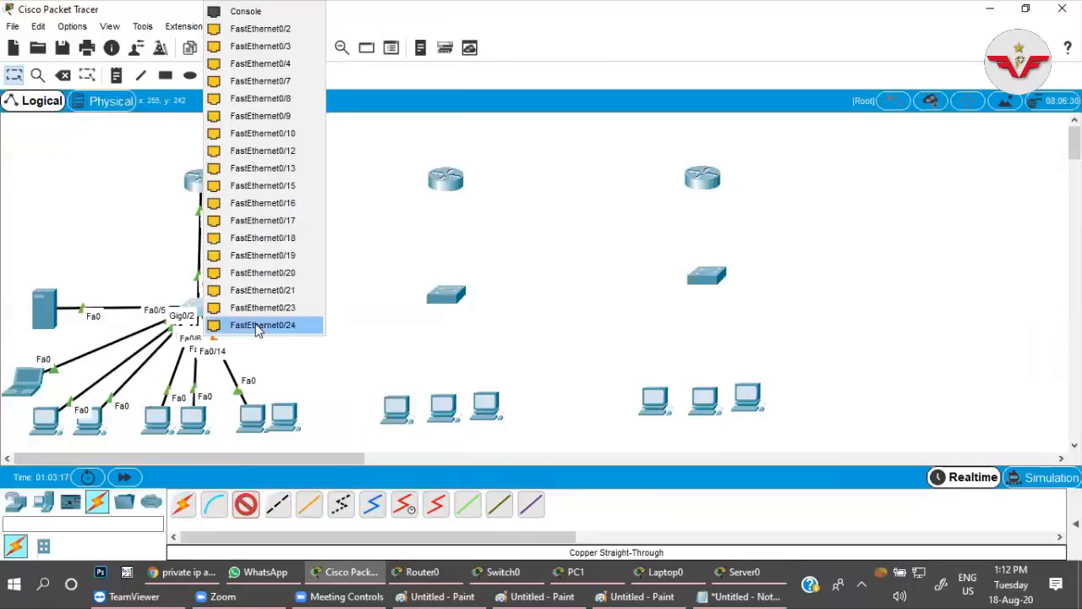
pyautogui.click(254, 324)
pyautogui.click(286, 414)
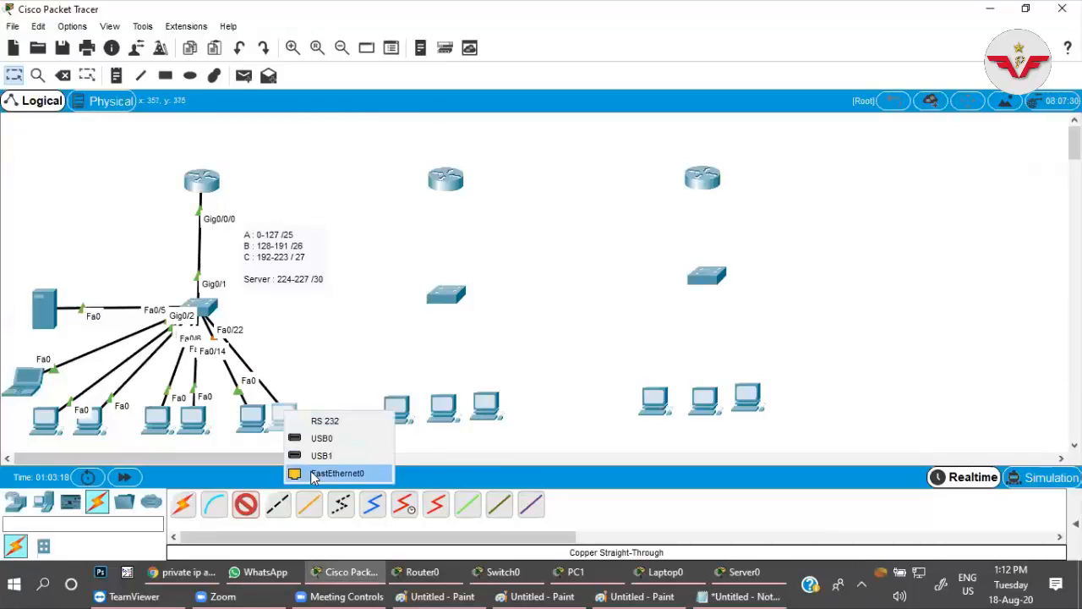
pyautogui.click(329, 471)
pyautogui.click(247, 503)
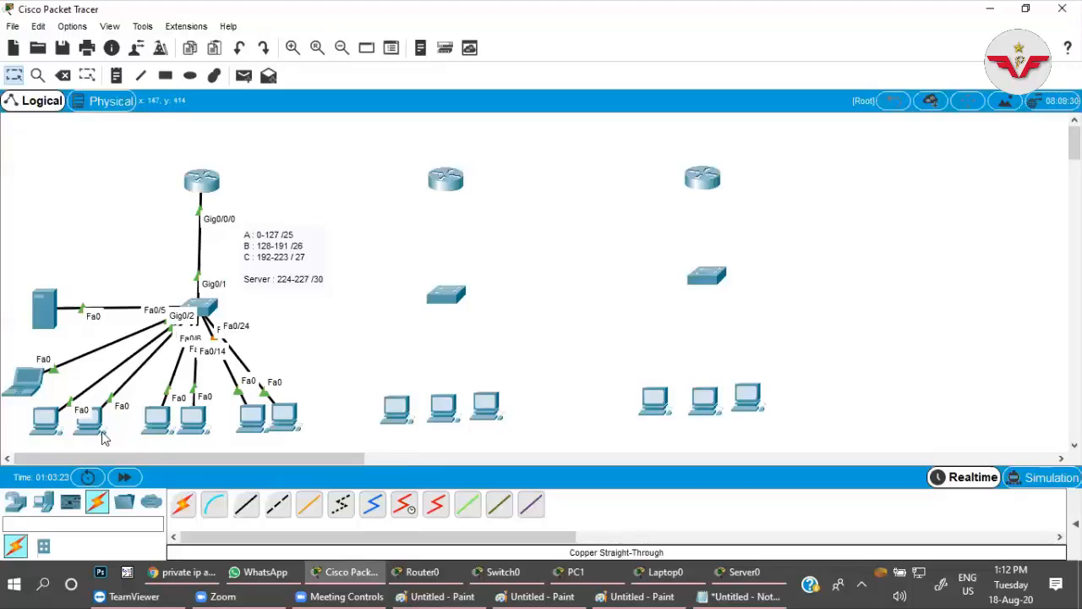
# Set the IPv4 configuration of the first PC in the first office's middle pair to DHCP.
pyautogui.moveTo(157, 423)
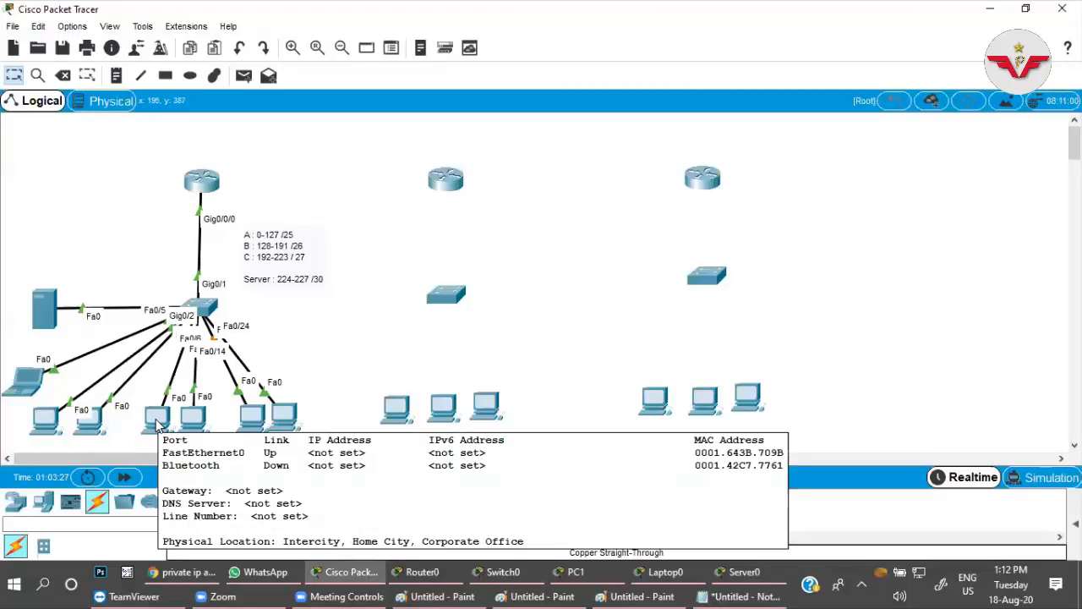
pyautogui.click(156, 419)
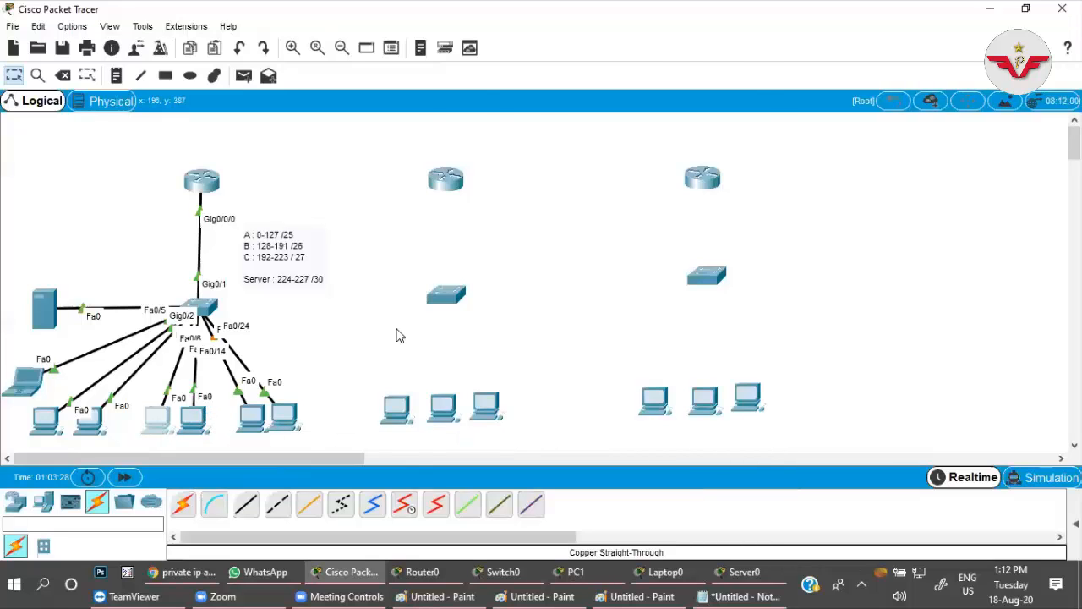
pyautogui.click(448, 95)
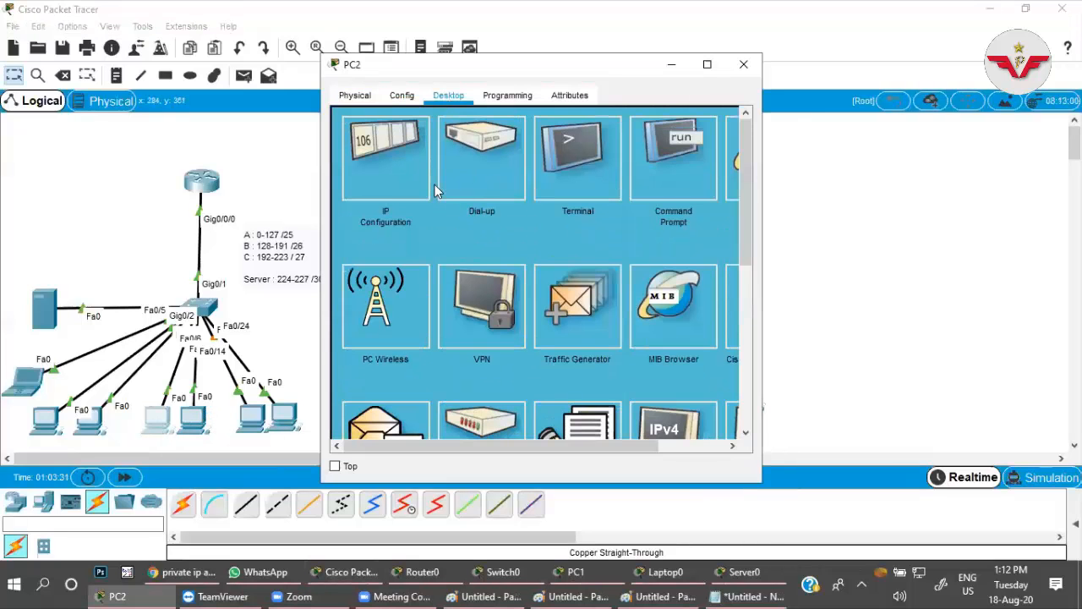
pyautogui.click(382, 187)
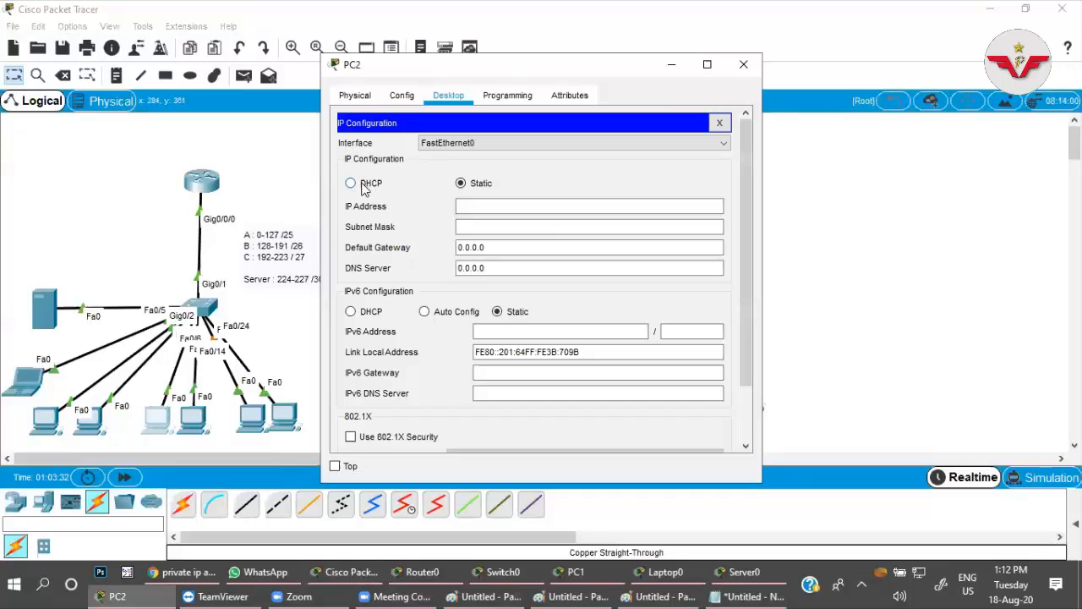
pyautogui.click(361, 183)
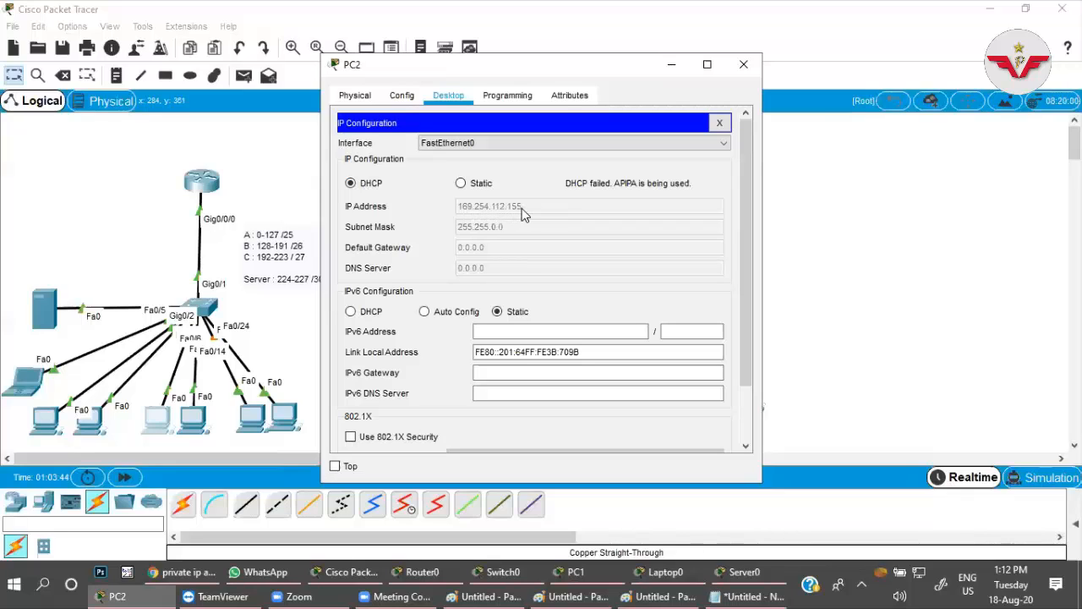
# Request an address on PC2 again by switching its IPv4 configuration between Static and DHCP, and move its window off the first office.
pyautogui.click(467, 184)
pyautogui.click(372, 185)
pyautogui.click(479, 187)
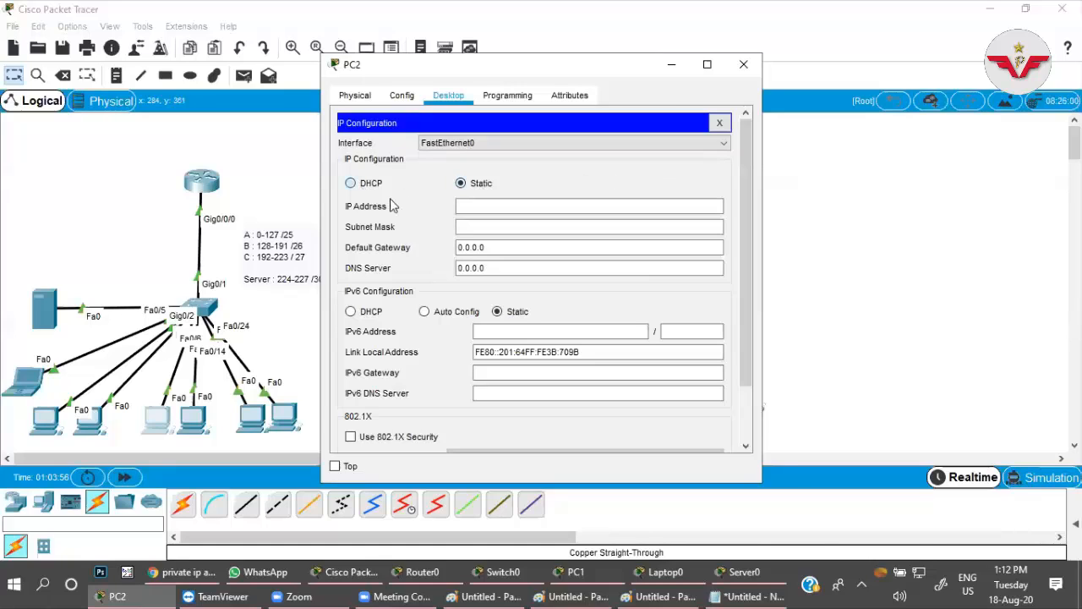
pyautogui.click(372, 184)
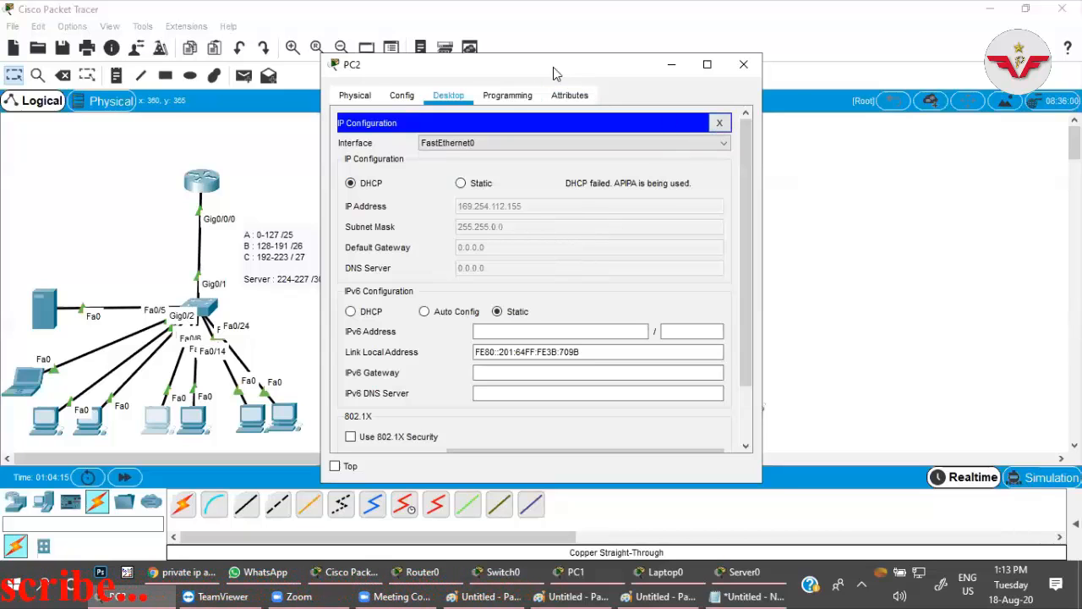
pyautogui.moveTo(553, 67); pyautogui.dragTo(807, 77)
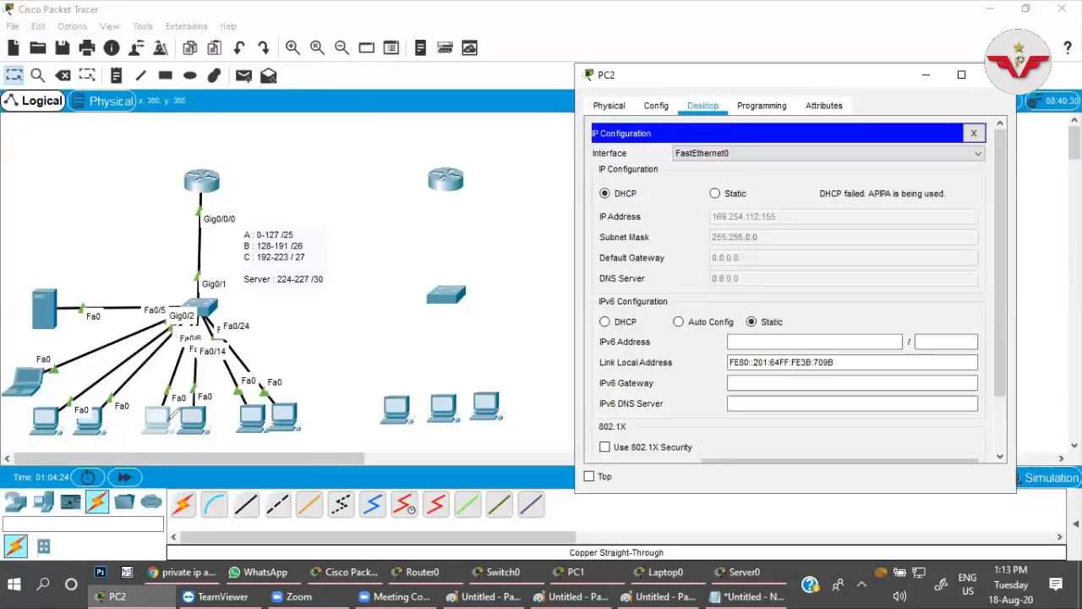
# Annotate the middle PC pair with "vlan 20", repeat it circled beside the subnet notes, and write the port range "11-20" near the switch.
pyautogui.moveTo(156, 435); pyautogui.dragTo(211, 393)
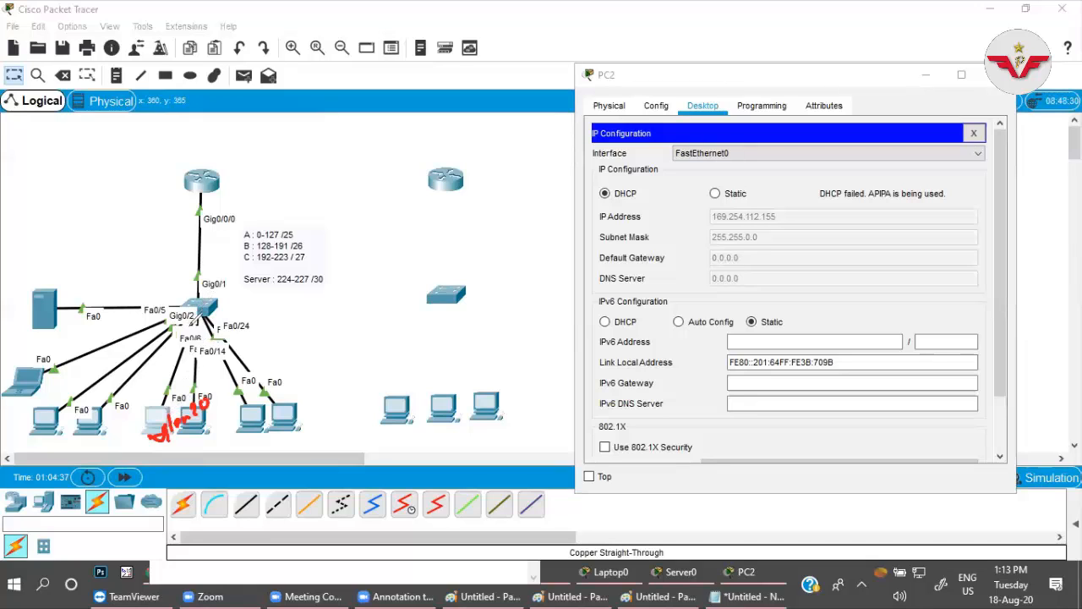
pyautogui.moveTo(333, 243)
pyautogui.mouseDown()
pyautogui.moveTo(362, 230)
pyautogui.moveTo(387, 237)
pyautogui.mouseUp()
pyautogui.moveTo(391, 229)
pyautogui.mouseDown()
pyautogui.moveTo(404, 234)
pyautogui.moveTo(409, 223)
pyautogui.mouseUp()
pyautogui.moveTo(366, 257)
pyautogui.mouseDown()
pyautogui.moveTo(429, 225)
pyautogui.moveTo(345, 261)
pyautogui.mouseUp()
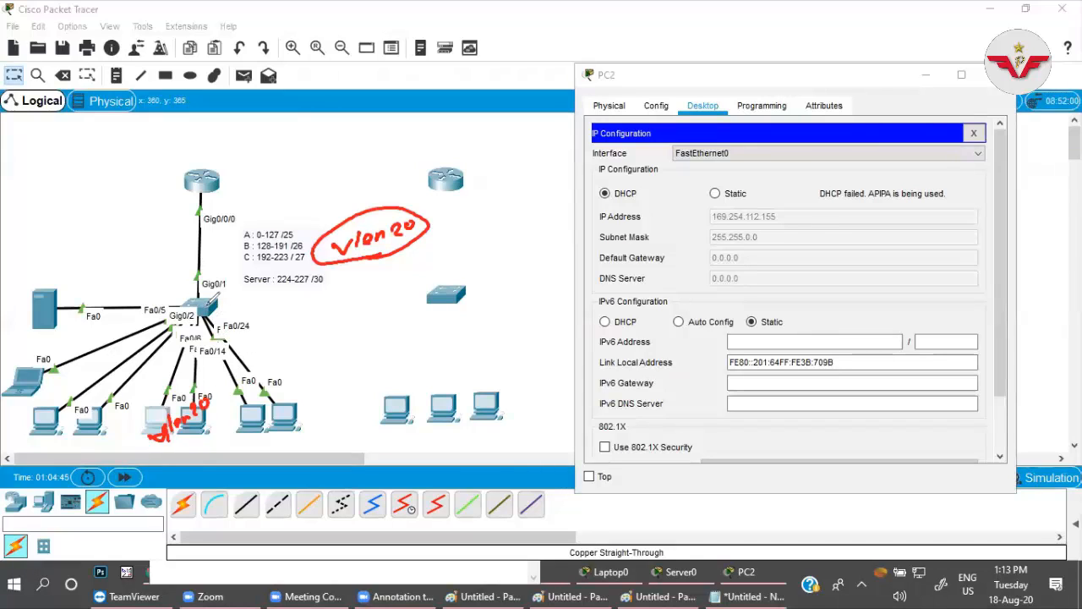
pyautogui.moveTo(259, 296)
pyautogui.mouseDown()
pyautogui.moveTo(274, 306)
pyautogui.moveTo(311, 292)
pyautogui.moveTo(282, 309)
pyautogui.moveTo(241, 300)
pyautogui.moveTo(293, 302)
pyautogui.mouseUp()
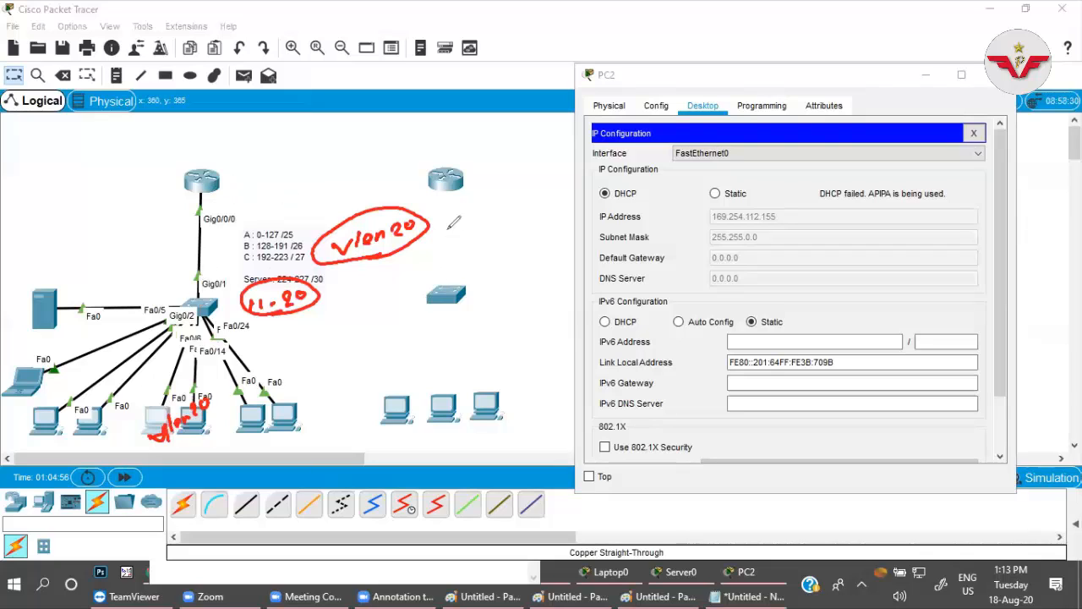
# Write and circle the subinterface "G0/0/0.20" beside the VLAN note, underline it with the port range, and cross through it.
pyautogui.moveTo(450, 227); pyautogui.dragTo(459, 239)
pyautogui.moveTo(475, 226)
pyautogui.mouseDown()
pyautogui.moveTo(557, 194)
pyautogui.moveTo(553, 203)
pyautogui.mouseUp()
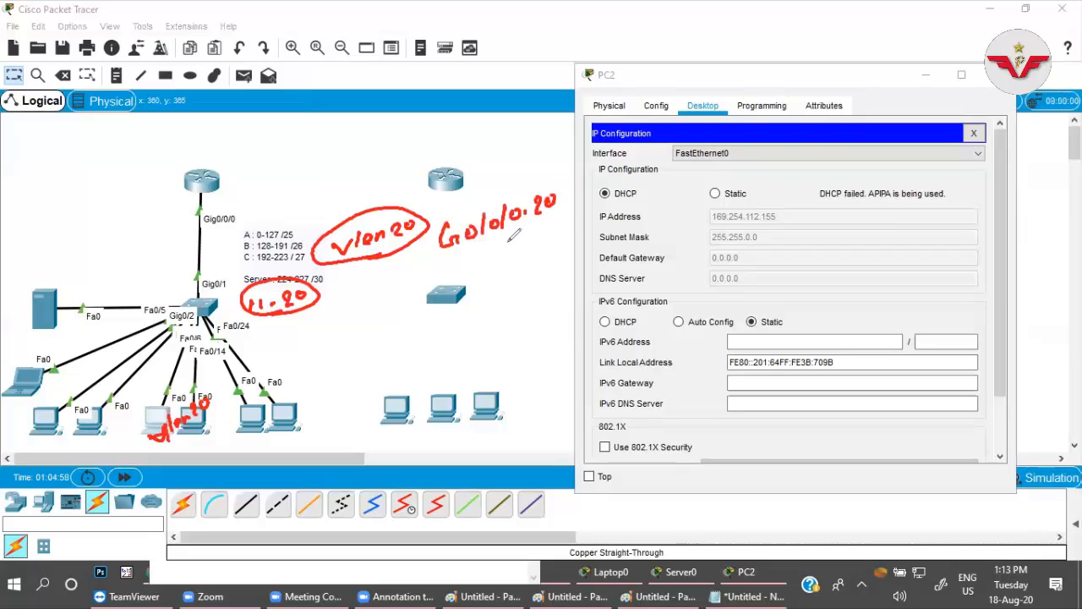
pyautogui.moveTo(509, 243)
pyautogui.mouseDown()
pyautogui.moveTo(562, 179)
pyautogui.moveTo(444, 198)
pyautogui.moveTo(529, 229)
pyautogui.mouseUp()
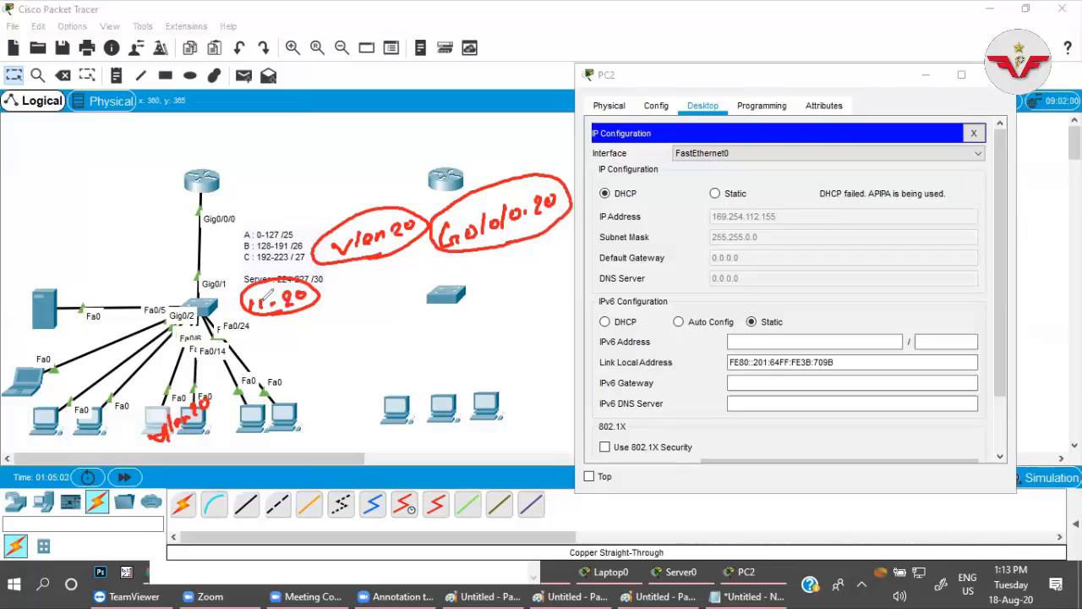
pyautogui.moveTo(258, 321); pyautogui.dragTo(297, 313)
pyautogui.moveTo(510, 230); pyautogui.dragTo(539, 219)
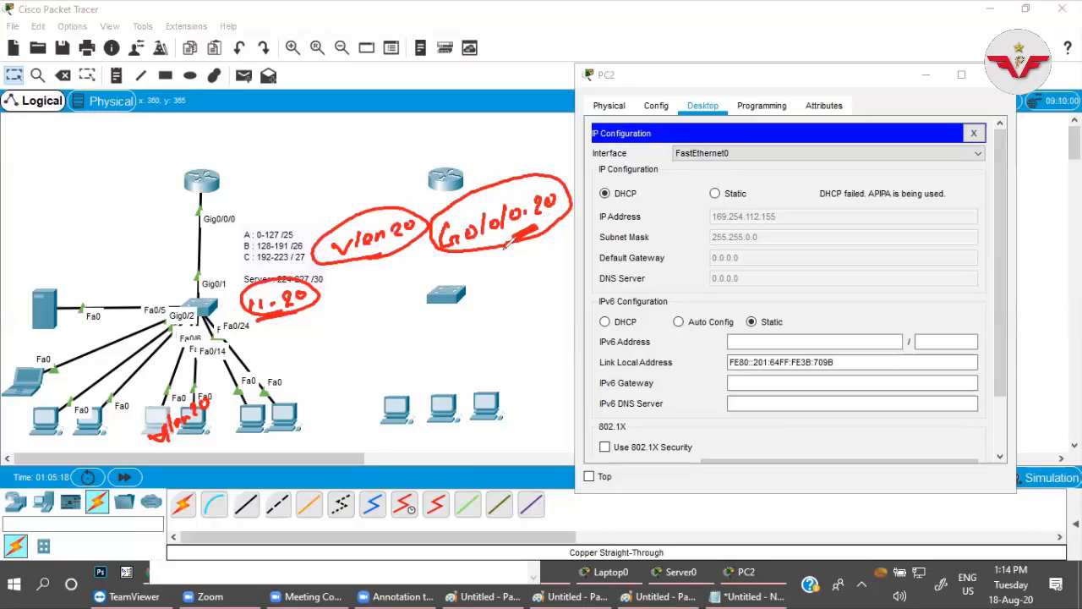
pyautogui.moveTo(479, 207); pyautogui.dragTo(530, 221)
pyautogui.moveTo(517, 193); pyautogui.dragTo(488, 242)
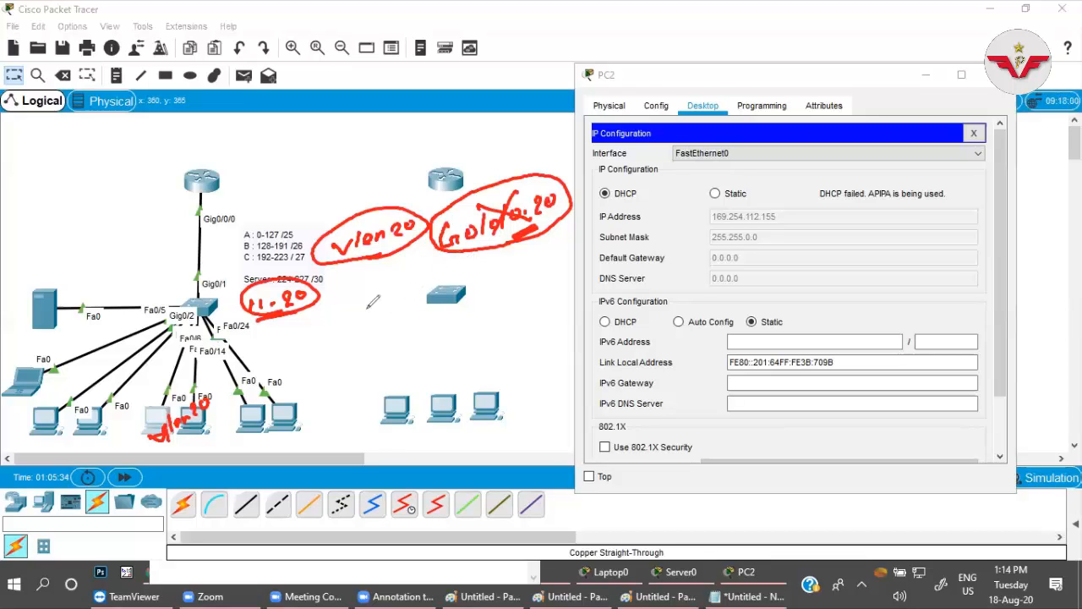
# Write and circle "Relay" under the VLAN note, mark the subinterface and the server, and clear all annotations.
pyautogui.moveTo(366, 292)
pyautogui.mouseDown()
pyautogui.moveTo(365, 321)
pyautogui.moveTo(378, 319)
pyautogui.mouseUp()
pyautogui.moveTo(385, 310)
pyautogui.mouseDown()
pyautogui.moveTo(396, 297)
pyautogui.moveTo(406, 302)
pyautogui.mouseUp()
pyautogui.moveTo(420, 290); pyautogui.dragTo(444, 311)
pyautogui.moveTo(377, 332)
pyautogui.mouseDown()
pyautogui.moveTo(443, 269)
pyautogui.moveTo(380, 333)
pyautogui.mouseUp()
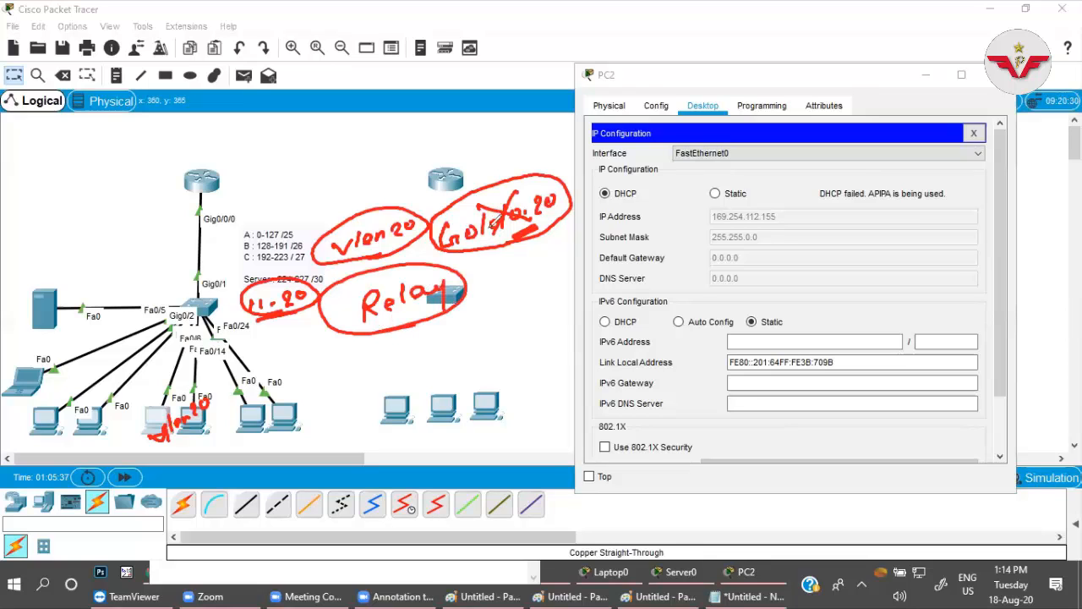
pyautogui.moveTo(485, 247)
pyautogui.mouseDown()
pyautogui.moveTo(507, 239)
pyautogui.moveTo(501, 258)
pyautogui.moveTo(522, 246)
pyautogui.mouseUp()
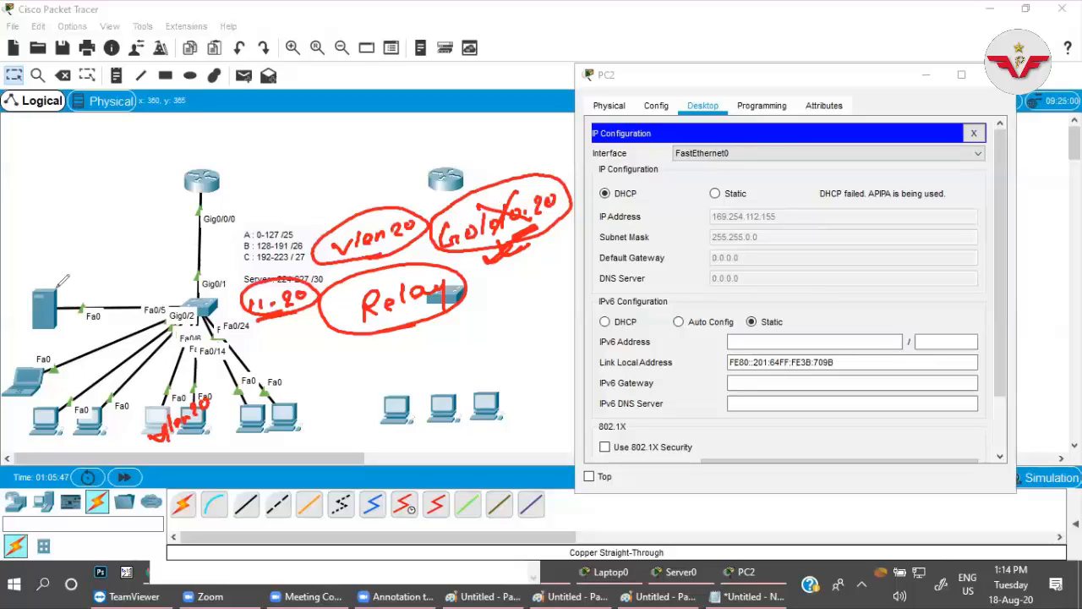
pyautogui.moveTo(49, 282); pyautogui.dragTo(63, 270)
pyautogui.click(743, 123)
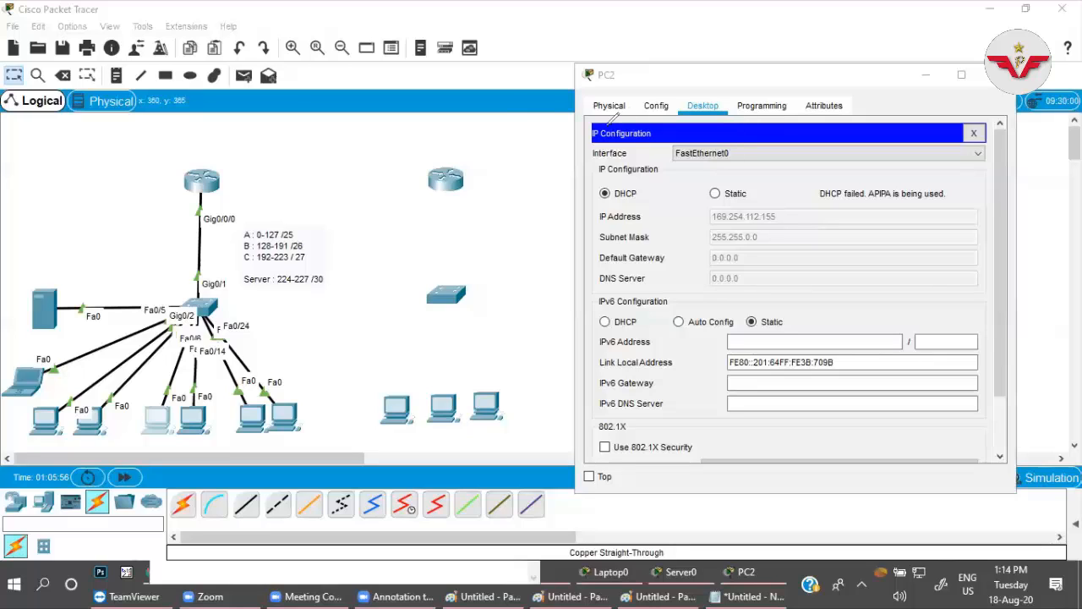
# Open the command line of the first office's router and enter global configuration mode with en and conf t.
pyautogui.click(209, 182)
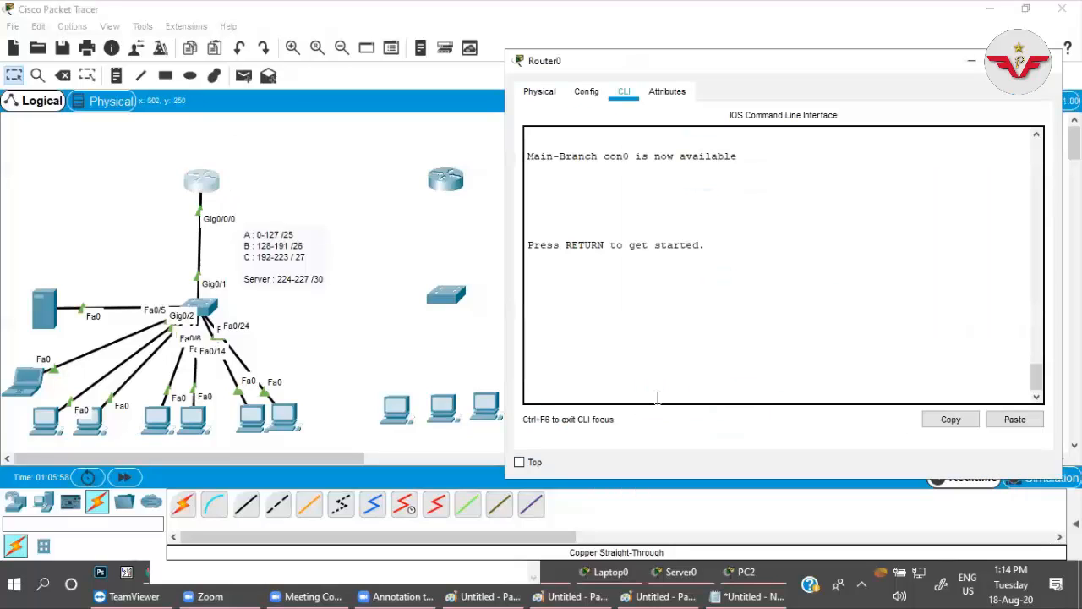
pyautogui.press('Return')
pyautogui.write('e')
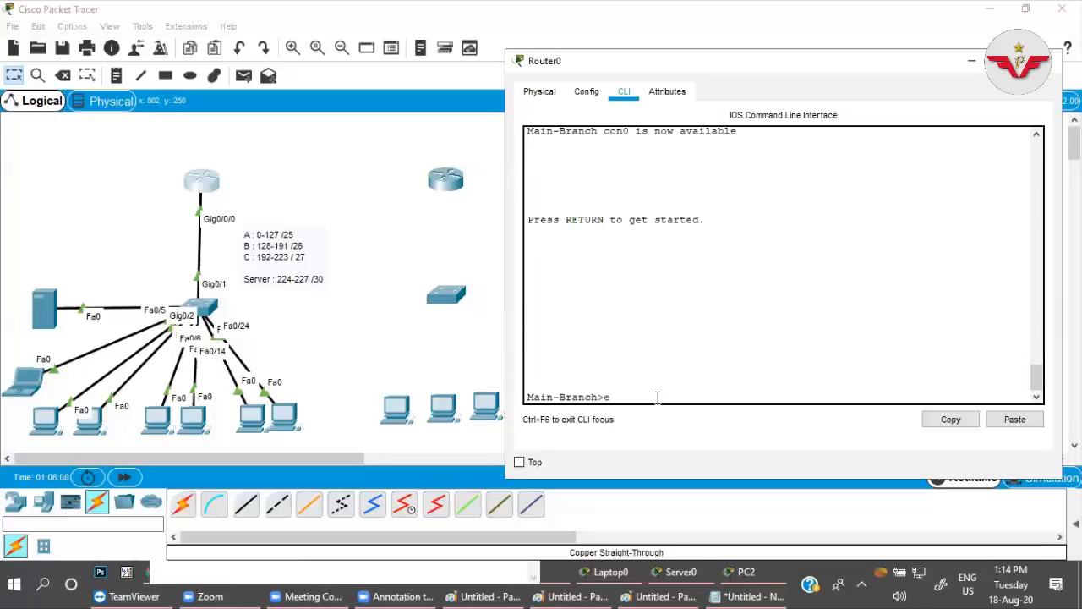
pyautogui.write('n')
pyautogui.press('Return')
pyautogui.write('conf t')
pyautogui.press('Return')
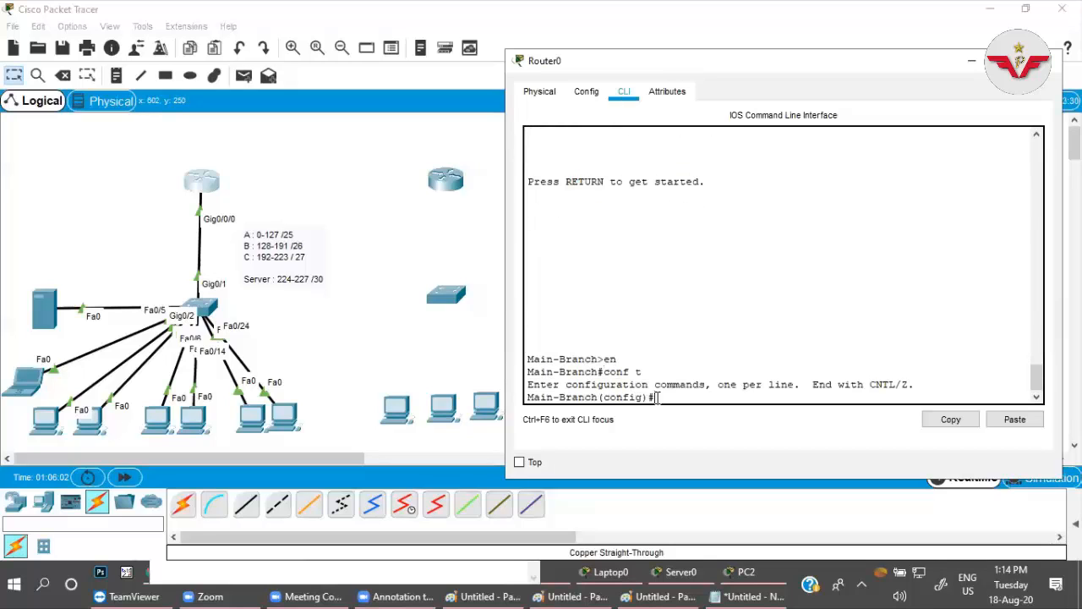
# Enter subinterface configuration for g0/0/0.20 on the Main-Branch router.
pyautogui.write('ing g0/0/0.20')
pyautogui.press('Return')
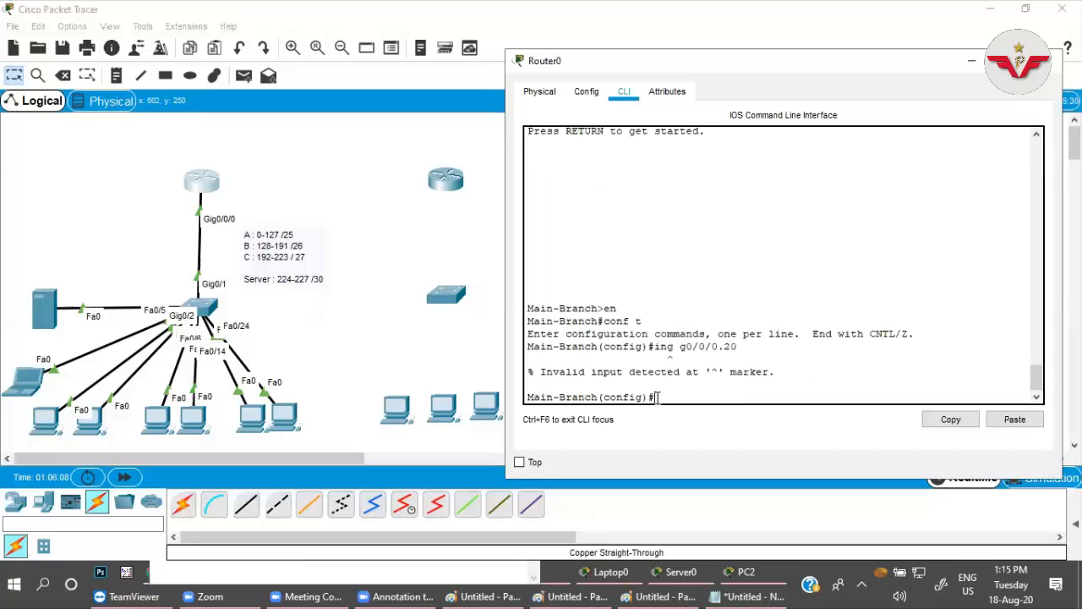
pyautogui.press('Up')
pyautogui.press('Return')
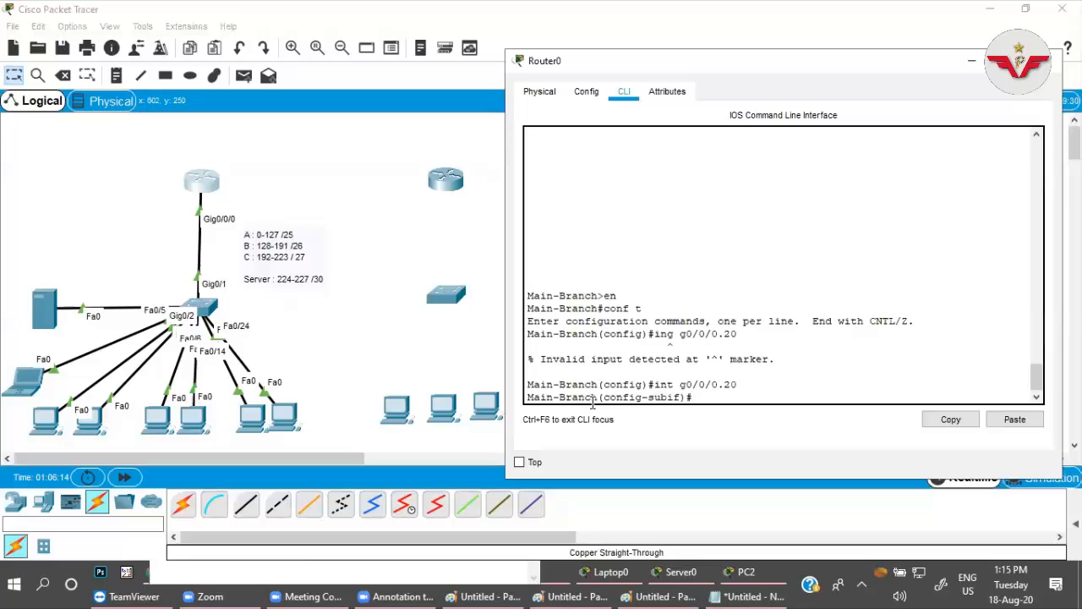
# Set the DHCP relay on subinterface g0/0/0.20 with ip helper-address 192.168.0.226.
pyautogui.write('ip hel')
pyautogui.press('Tab')
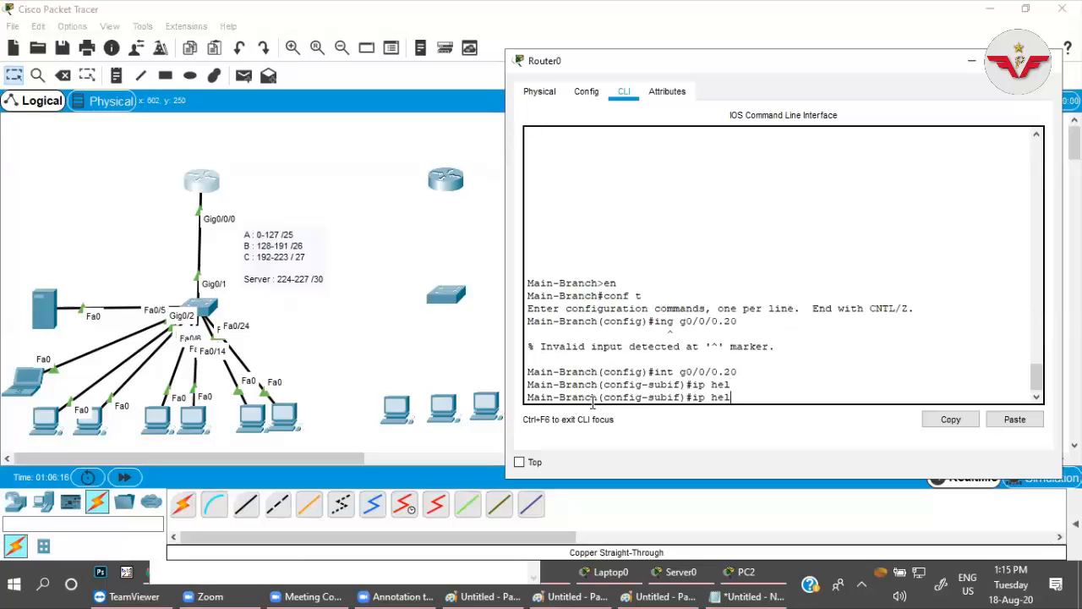
pyautogui.write('p')
pyautogui.press('Tab')
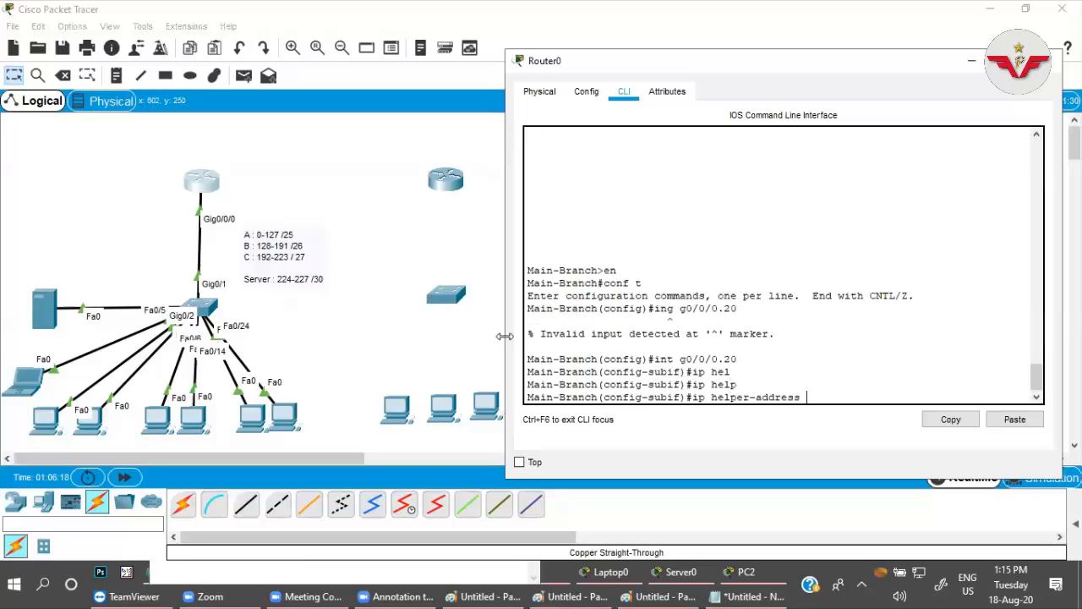
pyautogui.moveTo(737, 359); pyautogui.dragTo(641, 369)
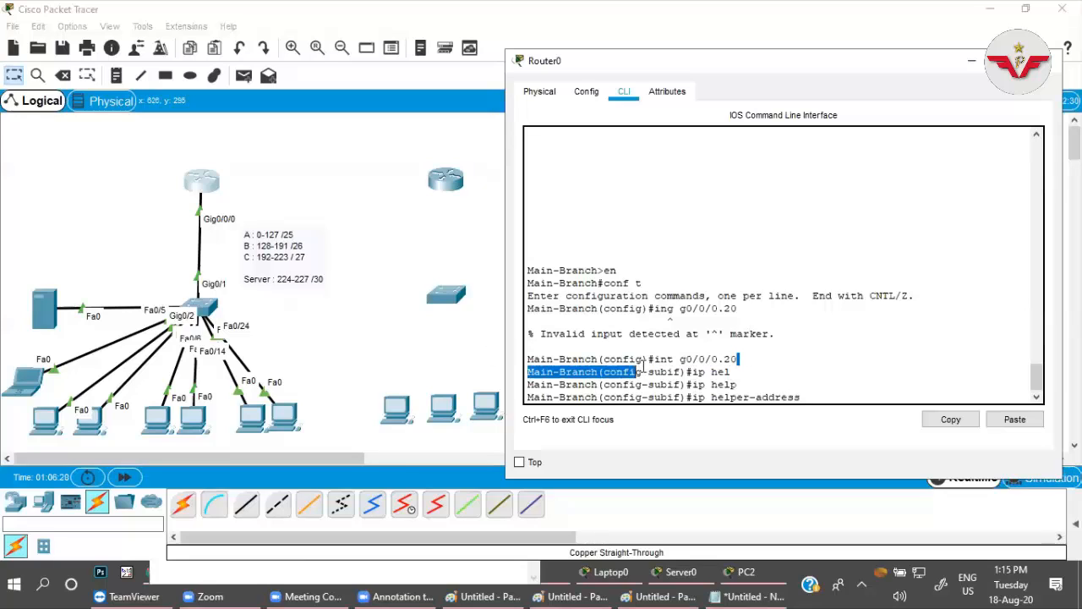
pyautogui.click(721, 366)
pyautogui.moveTo(711, 397); pyautogui.dragTo(803, 394)
pyautogui.click(803, 395)
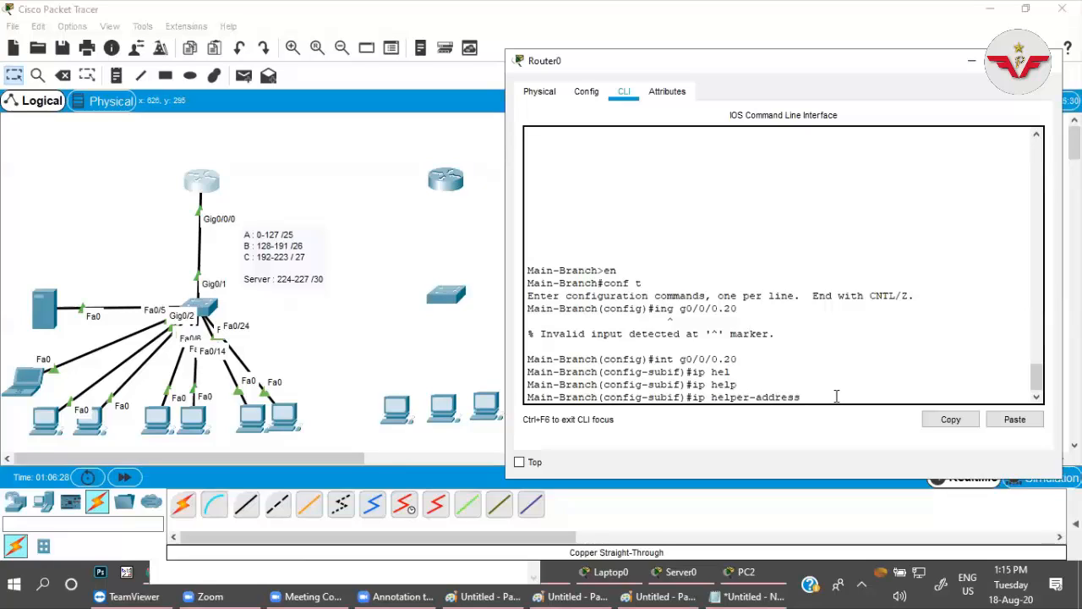
pyautogui.write('192.168.0.226')
pyautogui.press('Return')
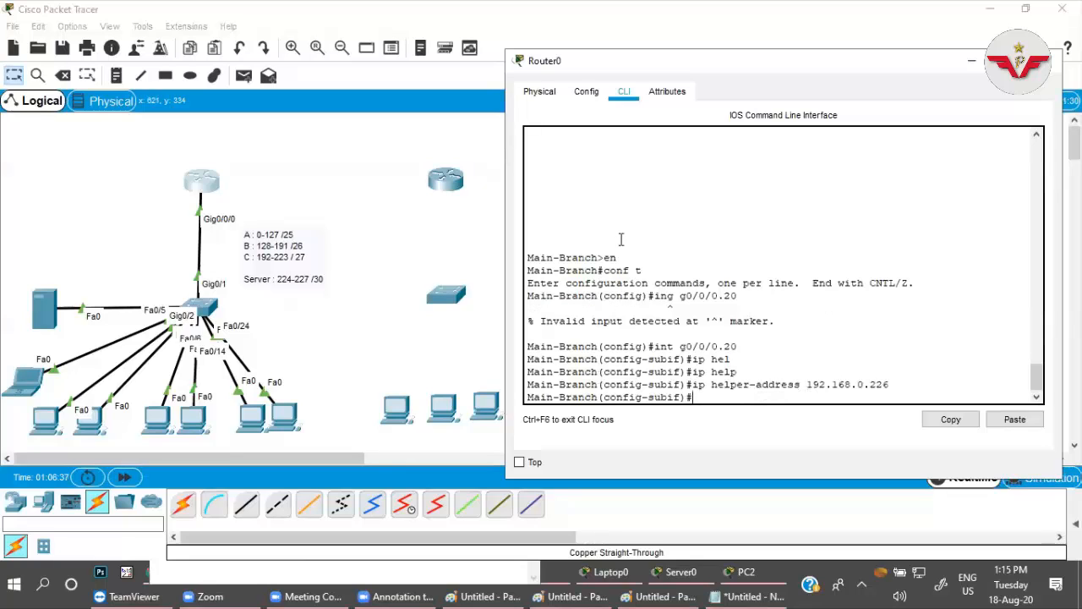
# Renew PC2's address request by switching its IPv4 configuration to Static and back to DHCP.
pyautogui.click(164, 426)
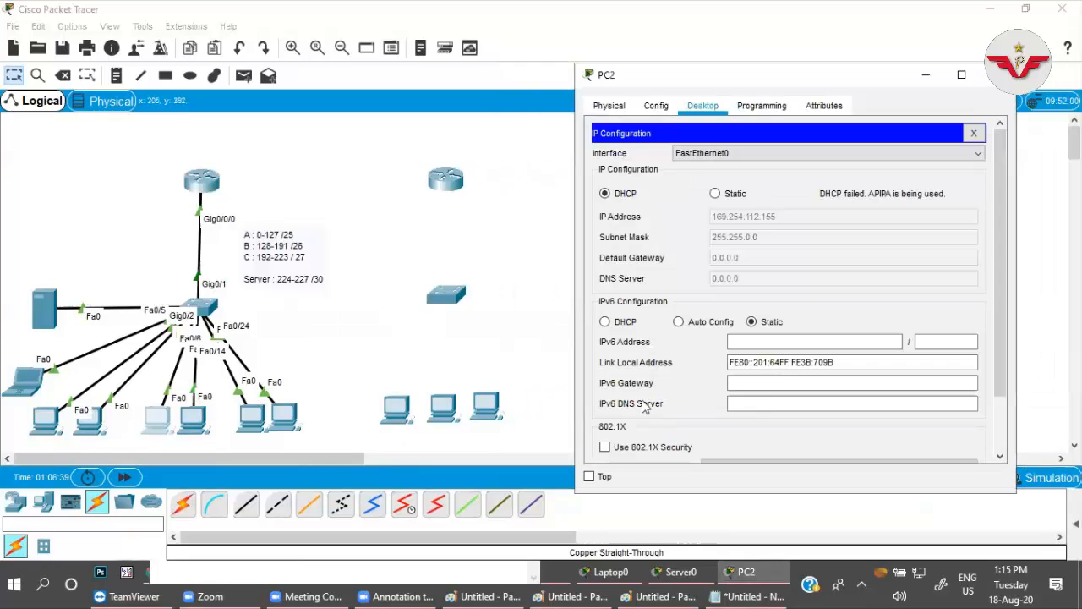
pyautogui.click(715, 193)
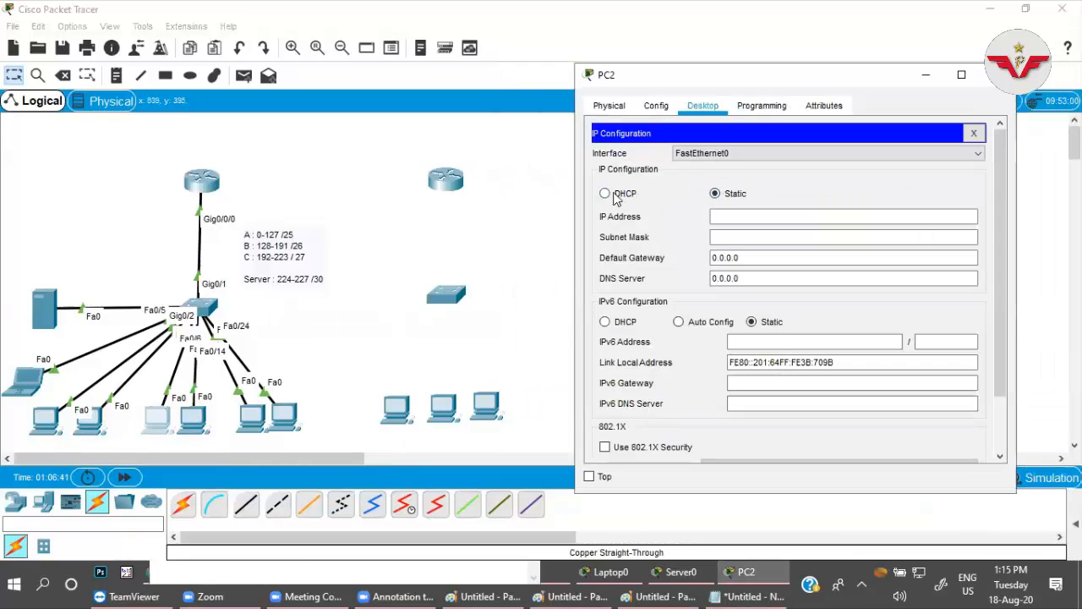
pyautogui.click(614, 195)
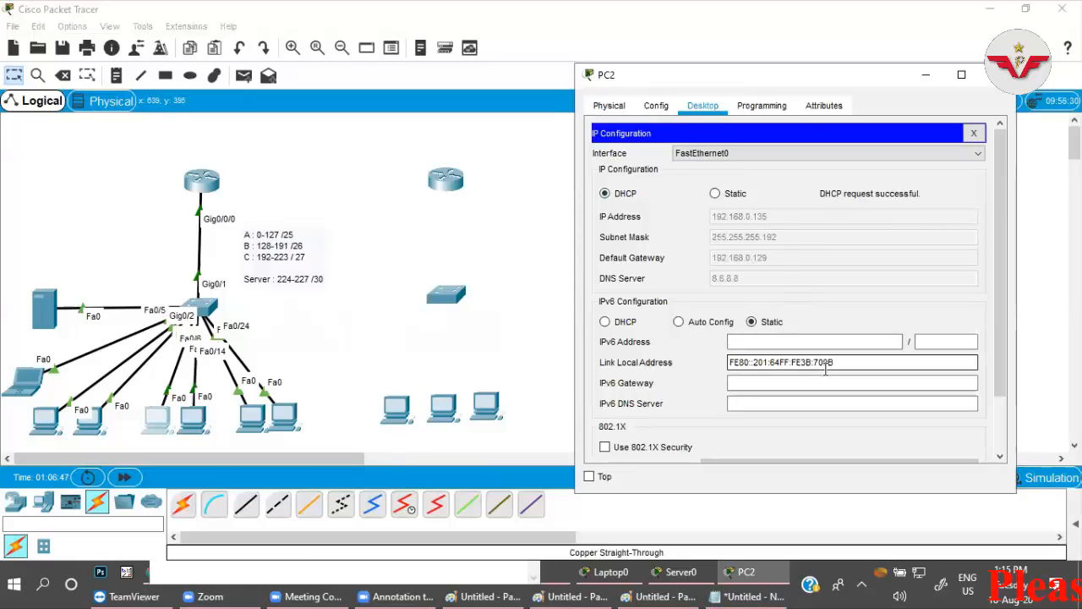
# Review the g0/0/0.20 subinterface and ip helper-address commands in Router0's command line.
pyautogui.click(203, 186)
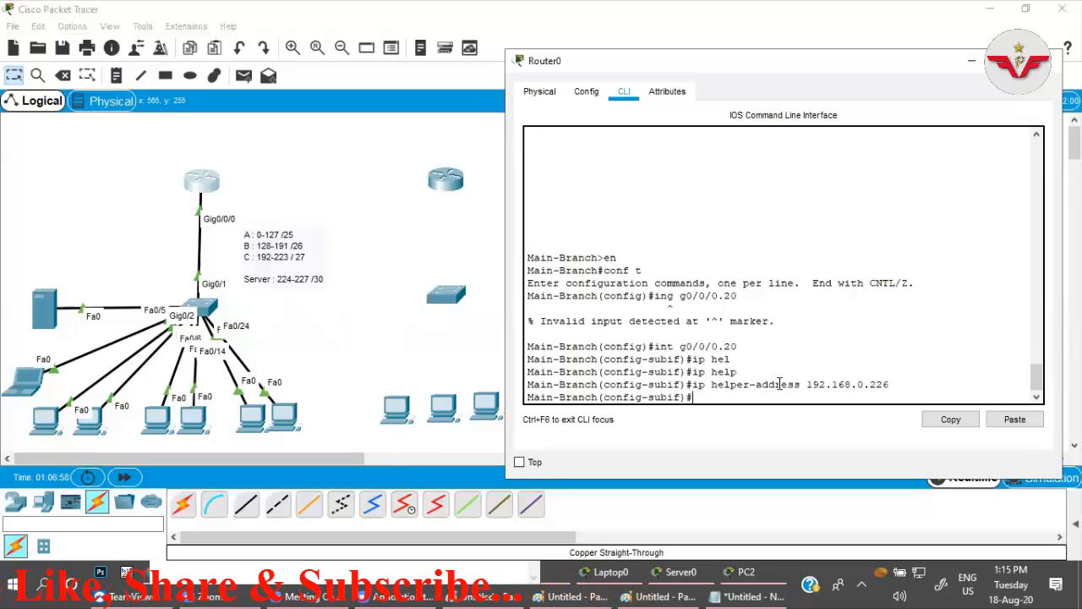
pyautogui.moveTo(894, 384); pyautogui.dragTo(794, 384)
pyautogui.click(845, 392)
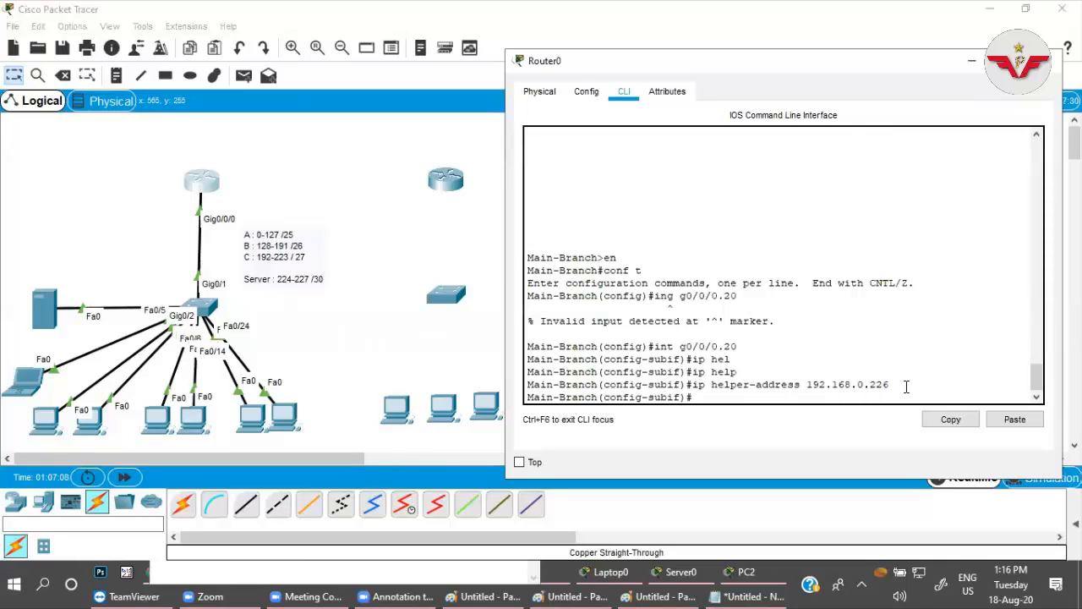
pyautogui.moveTo(736, 346); pyautogui.dragTo(656, 346)
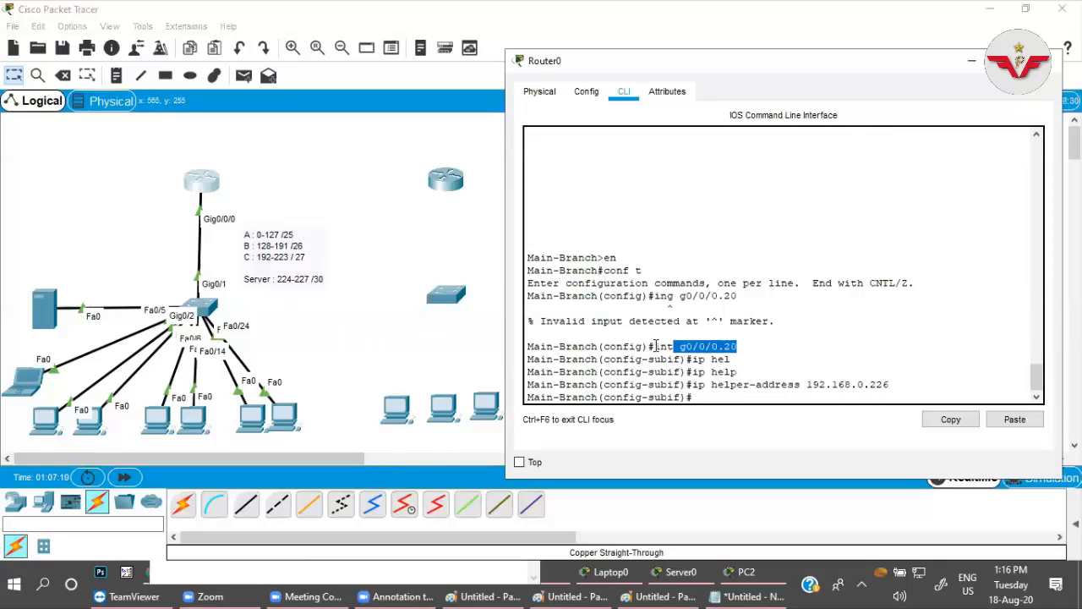
pyautogui.moveTo(737, 346)
pyautogui.mouseDown()
pyautogui.moveTo(651, 346)
pyautogui.moveTo(739, 346)
pyautogui.mouseUp()
pyautogui.click(699, 346)
pyautogui.moveTo(713, 387); pyautogui.dragTo(786, 386)
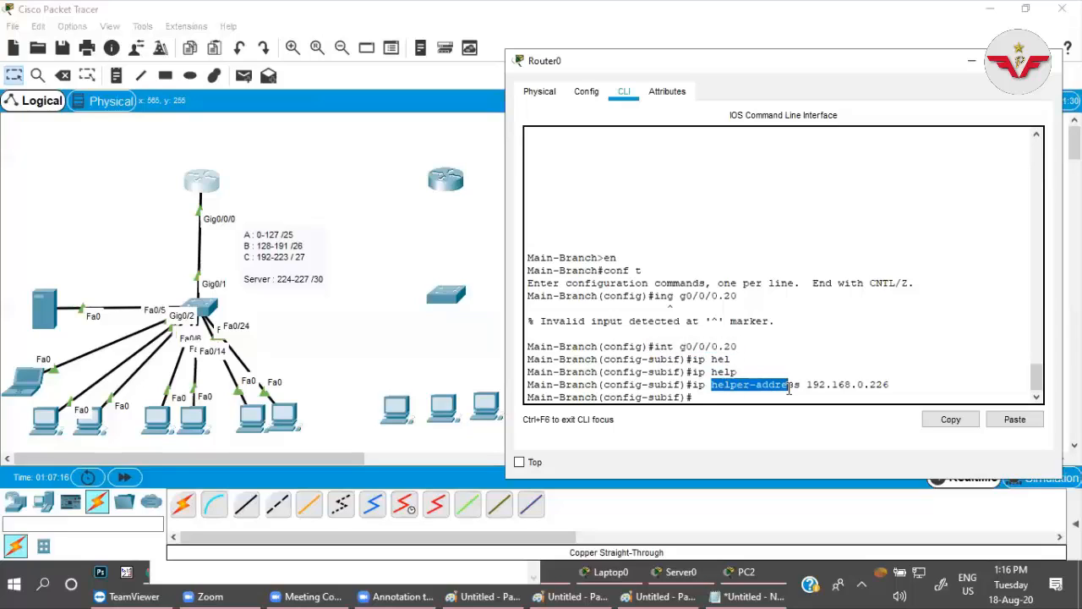
# Highlight the int g0/0/0.20 line and the 192.168.0.226 helper address in Router0's command history.
pyautogui.click(725, 345)
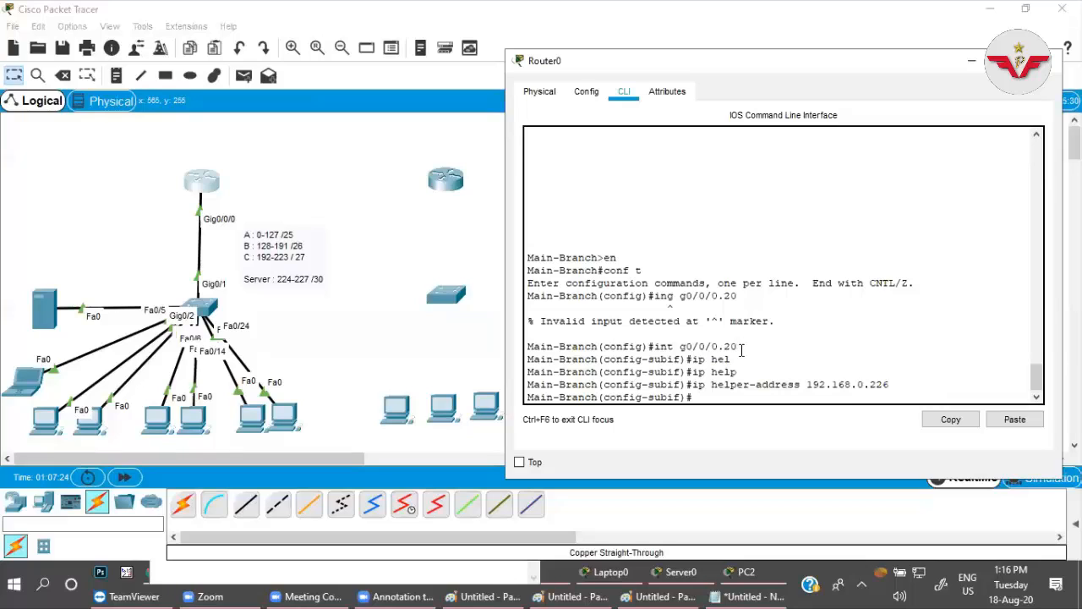
pyautogui.moveTo(738, 347); pyautogui.dragTo(616, 347)
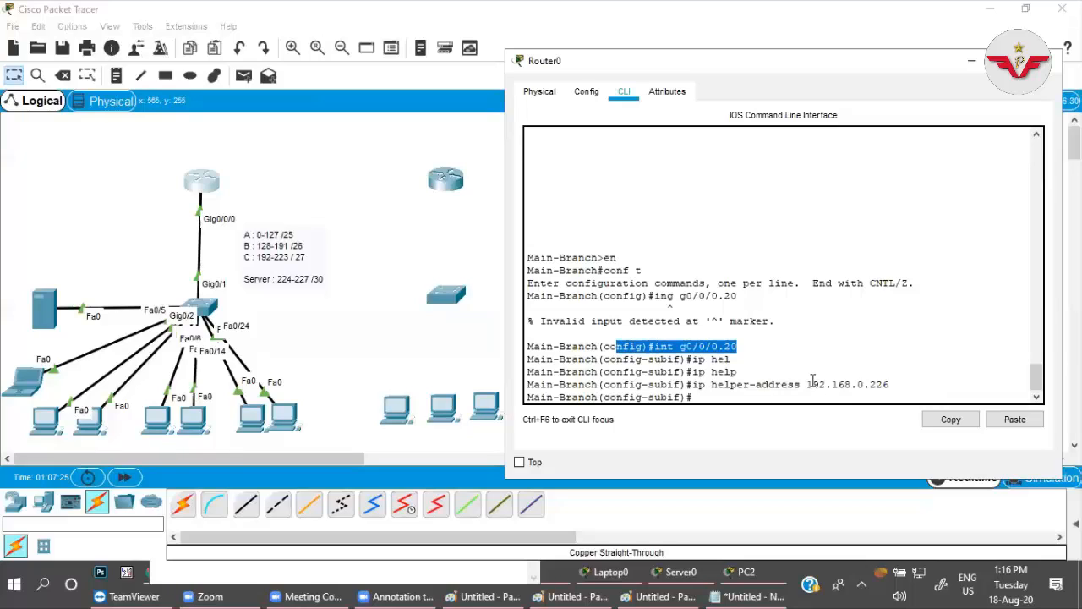
pyautogui.moveTo(810, 384)
pyautogui.mouseDown()
pyautogui.moveTo(891, 383)
pyautogui.moveTo(808, 384)
pyautogui.mouseUp()
pyautogui.click(893, 383)
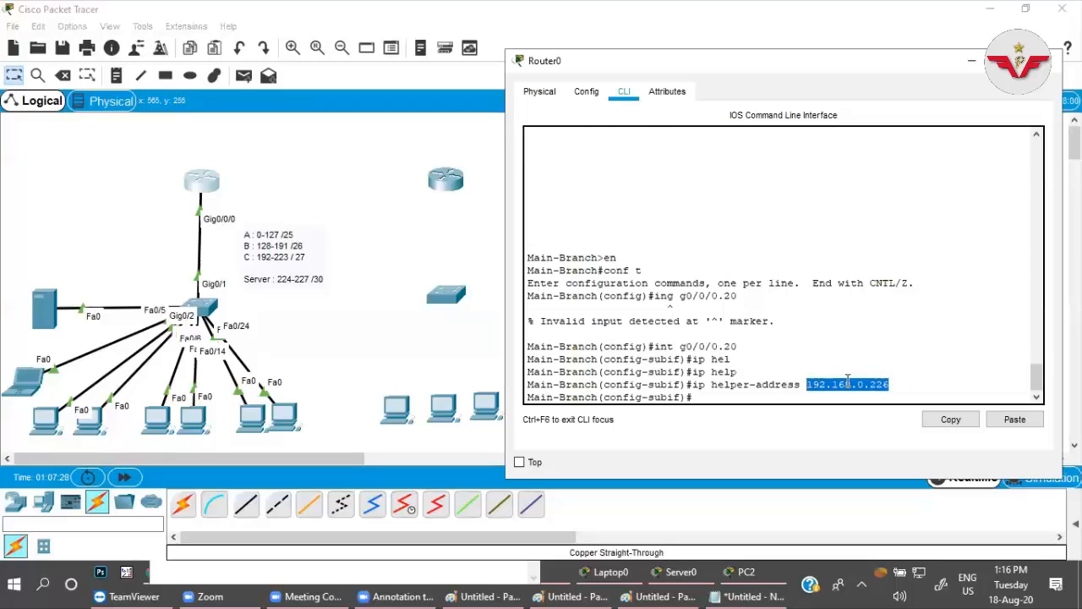
pyautogui.click(846, 384)
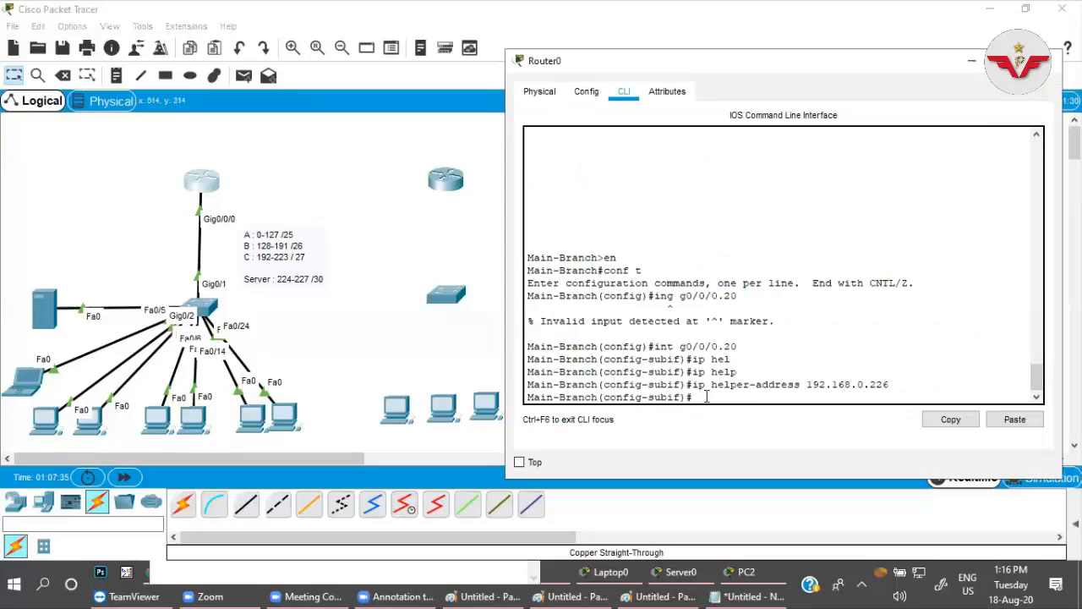
# Configure subinterface g0/0/0.30 on the Main-Branch router with ip helper-address 192.168.0.226.
pyautogui.write('g0')
pyautogui.press('Return')
pyautogui.press('Up')
pyautogui.press('Up')
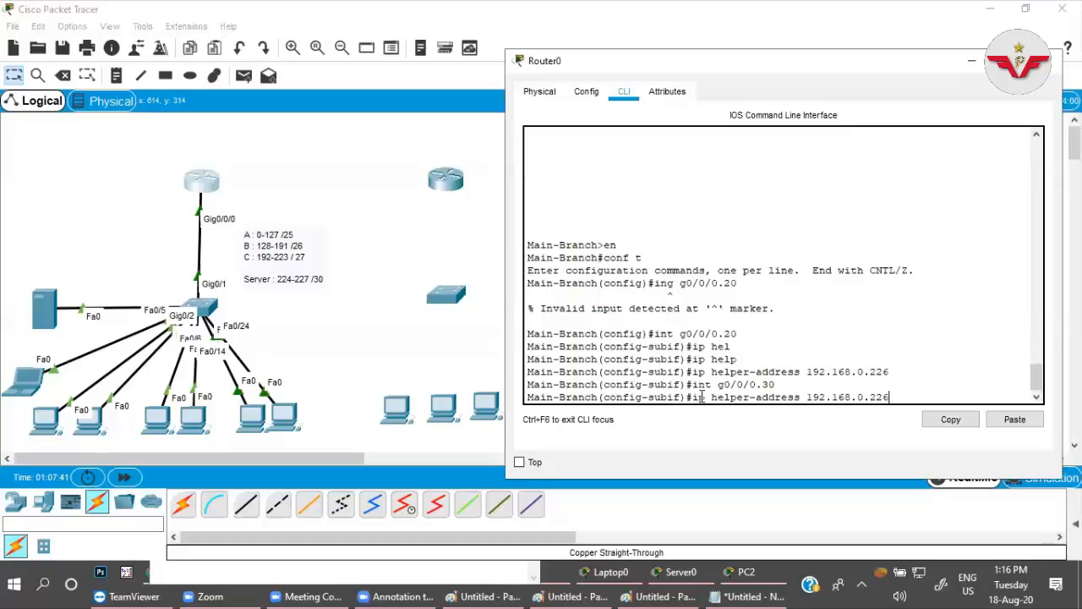
pyautogui.press('Return')
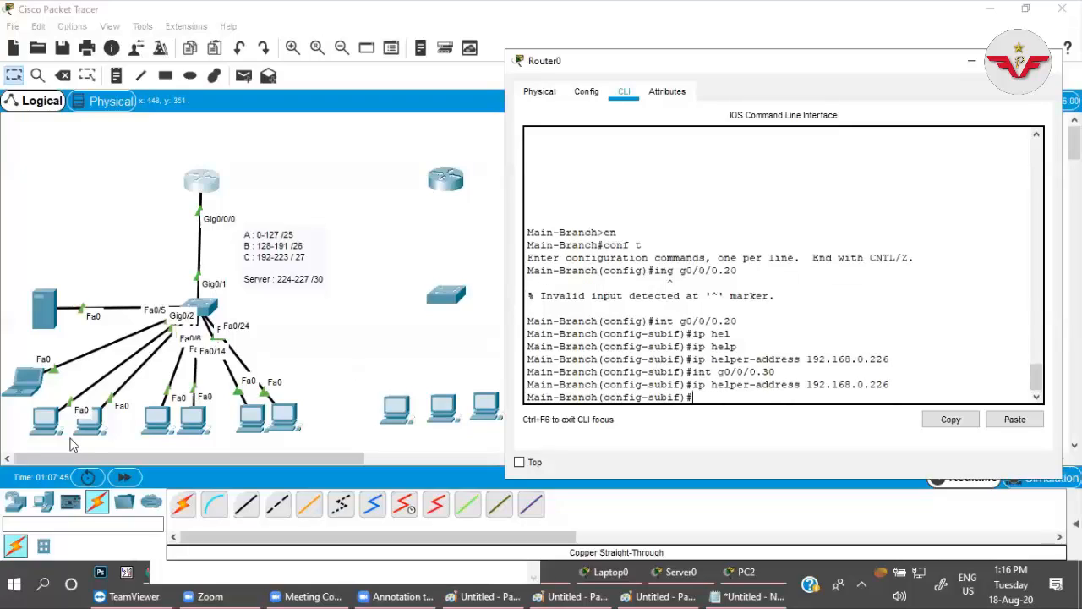
# Set PC3's IPv4 configuration to DHCP so it requests an address from the server.
pyautogui.click(194, 427)
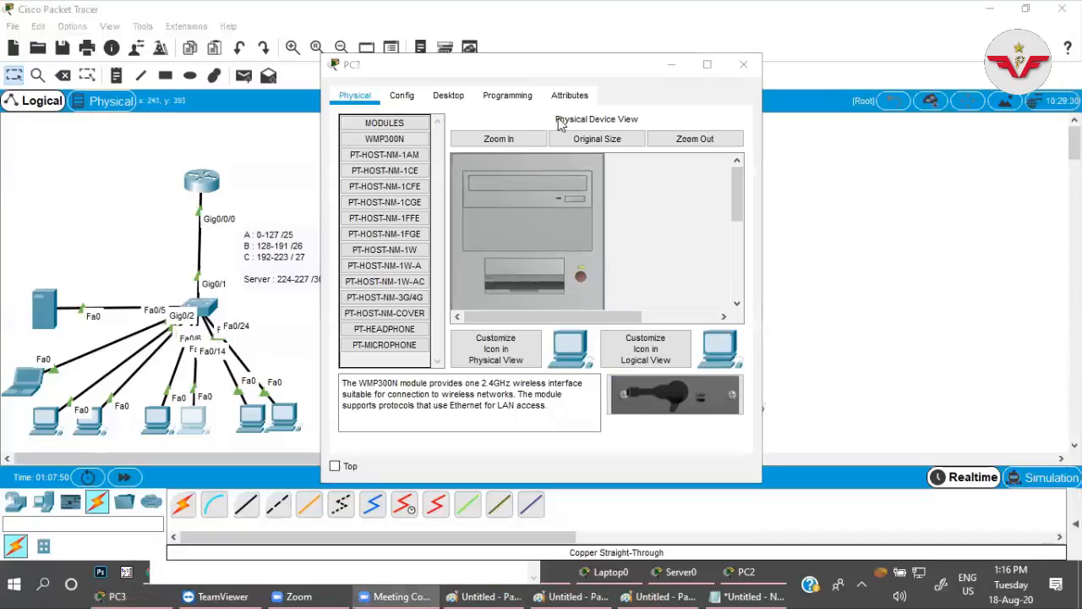
pyautogui.click(446, 96)
pyautogui.click(424, 209)
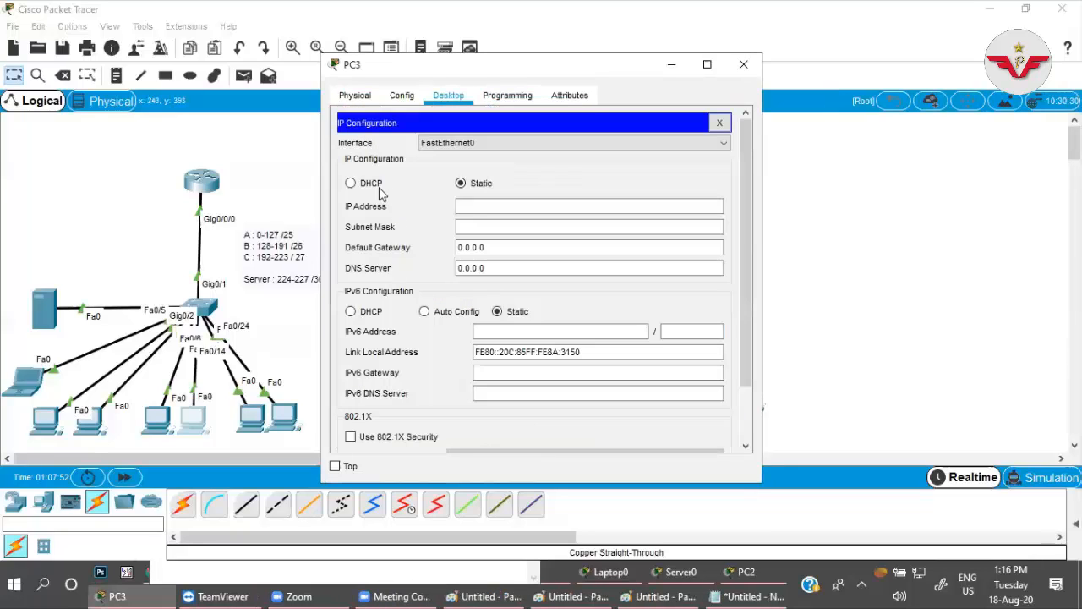
pyautogui.click(372, 186)
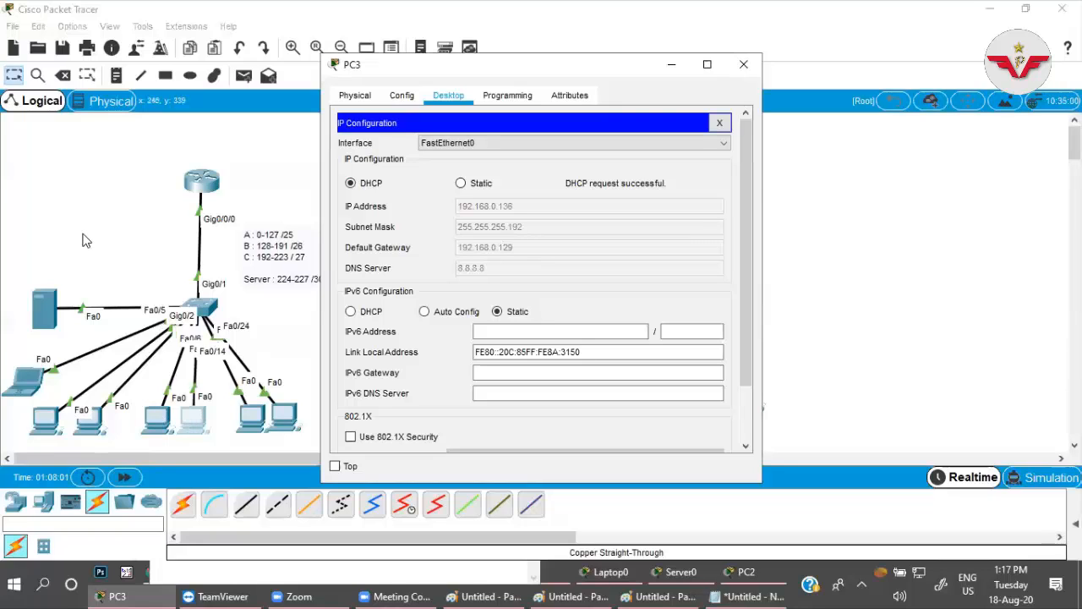
# Set PC4's IPv4 configuration to DHCP.
pyautogui.click(214, 406)
pyautogui.click(251, 415)
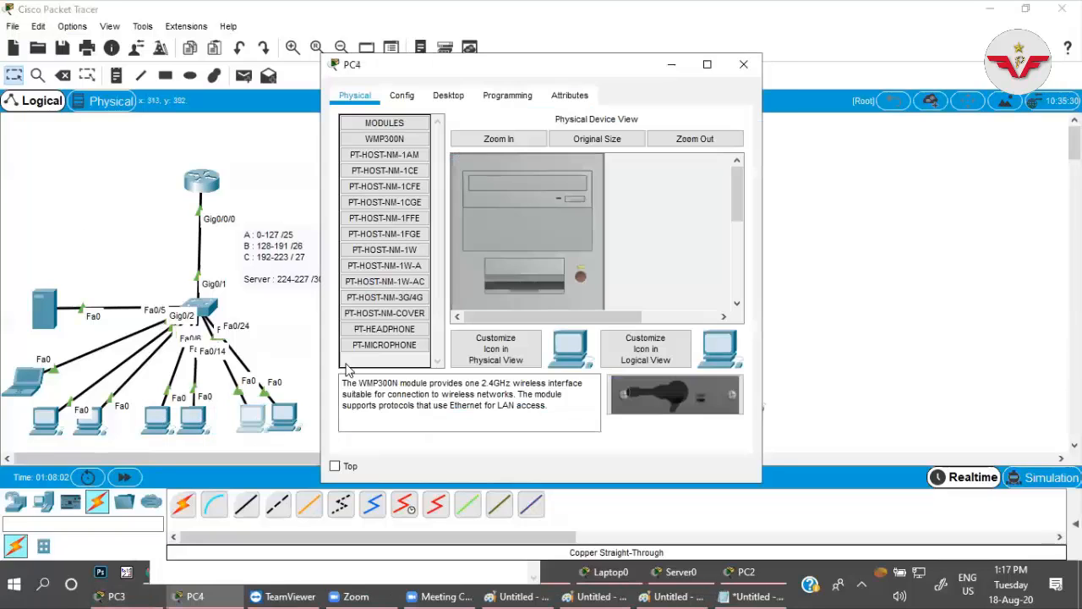
pyautogui.click(448, 94)
pyautogui.moveTo(510, 65); pyautogui.dragTo(624, 59)
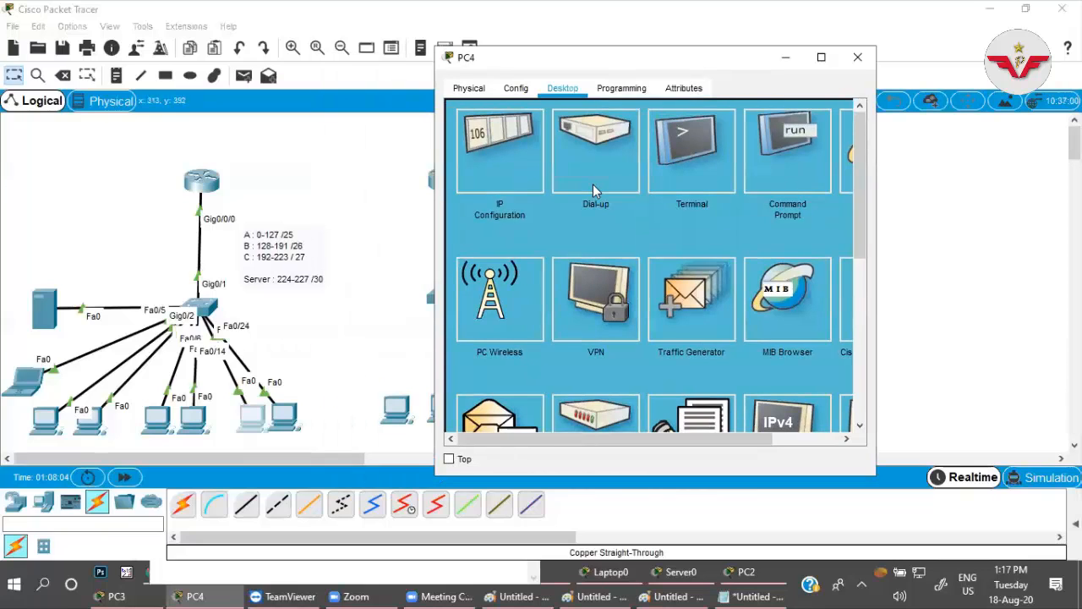
pyautogui.click(507, 157)
pyautogui.click(485, 177)
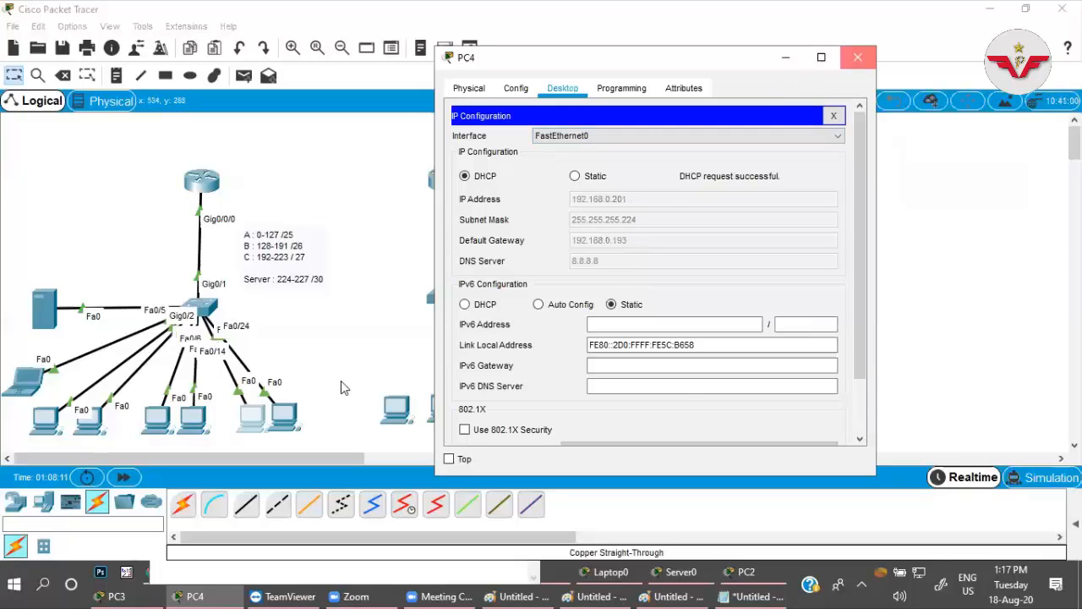
# Set PC5's IPv4 configuration to DHCP and close its window.
pyautogui.click(285, 416)
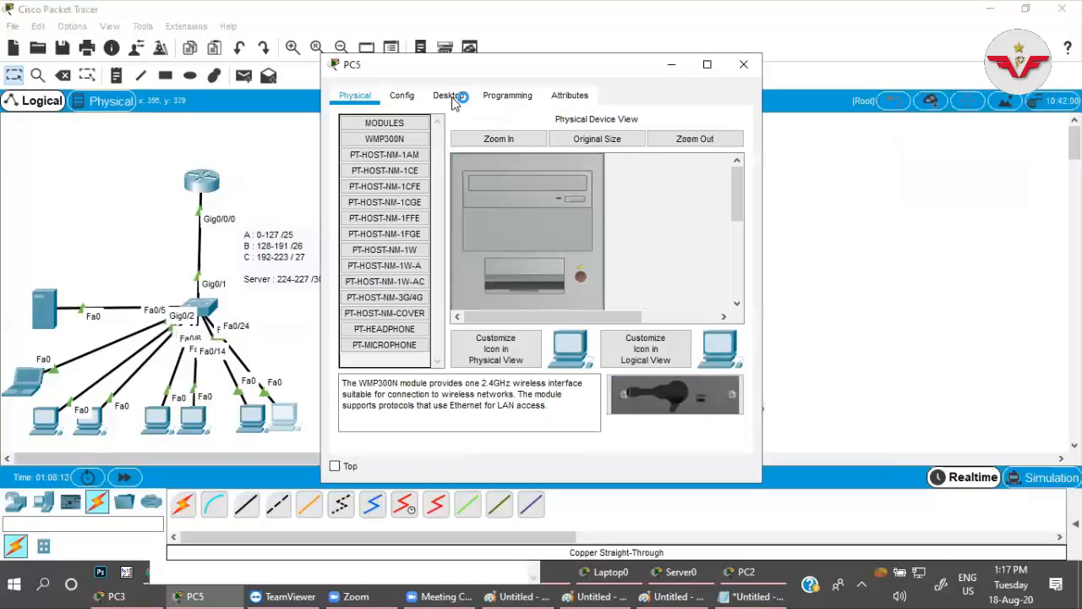
pyautogui.click(403, 176)
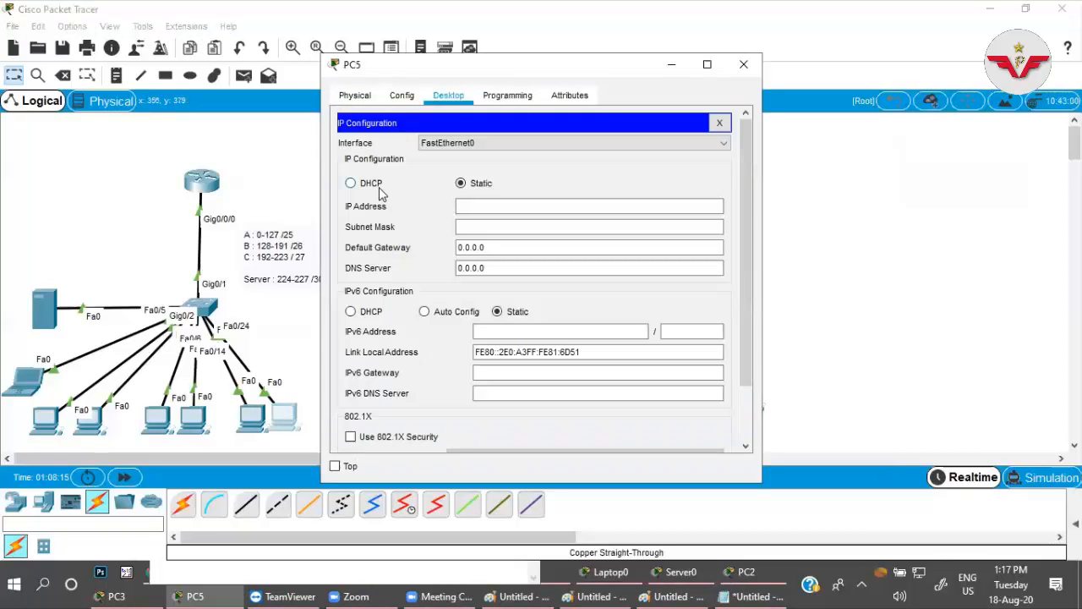
pyautogui.click(377, 185)
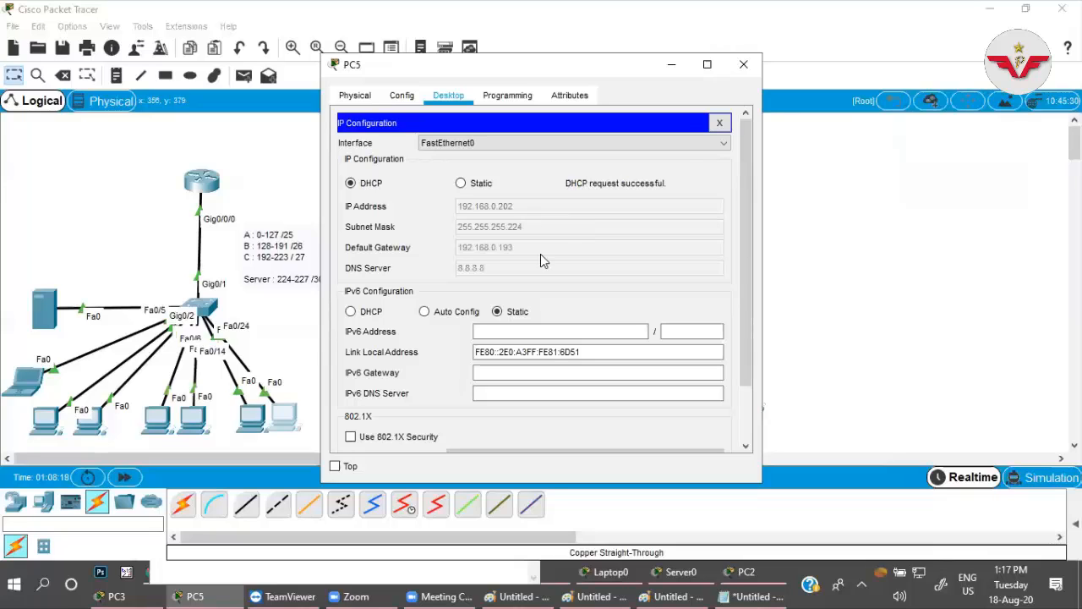
pyautogui.click(720, 123)
pyautogui.click(743, 64)
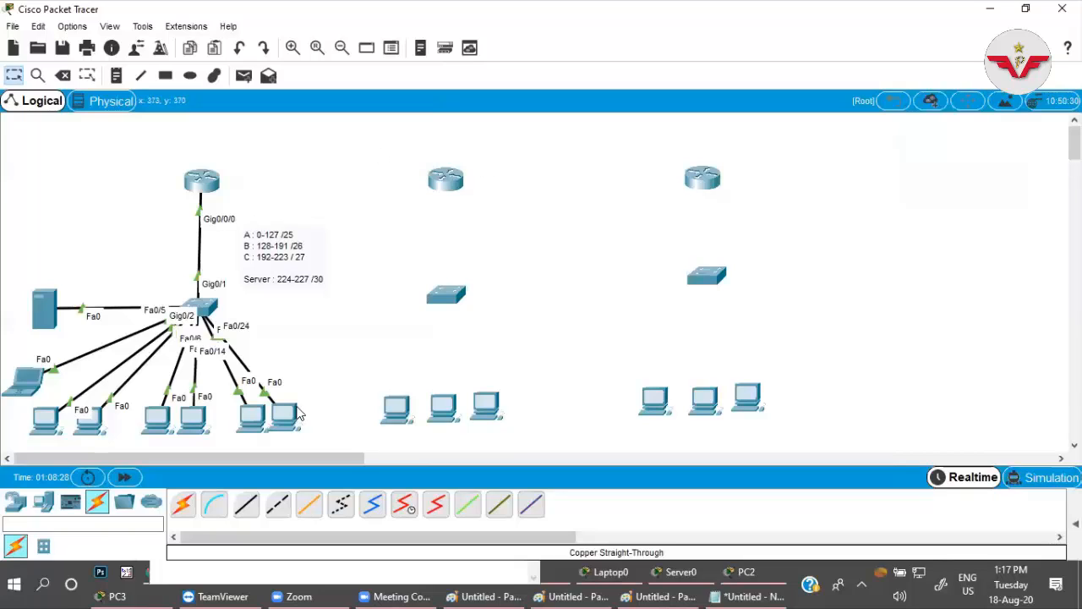
# Check PC0's IP configuration and ping 192.168.0.202 from its command prompt, returning to the workspace when done.
pyautogui.click(49, 420)
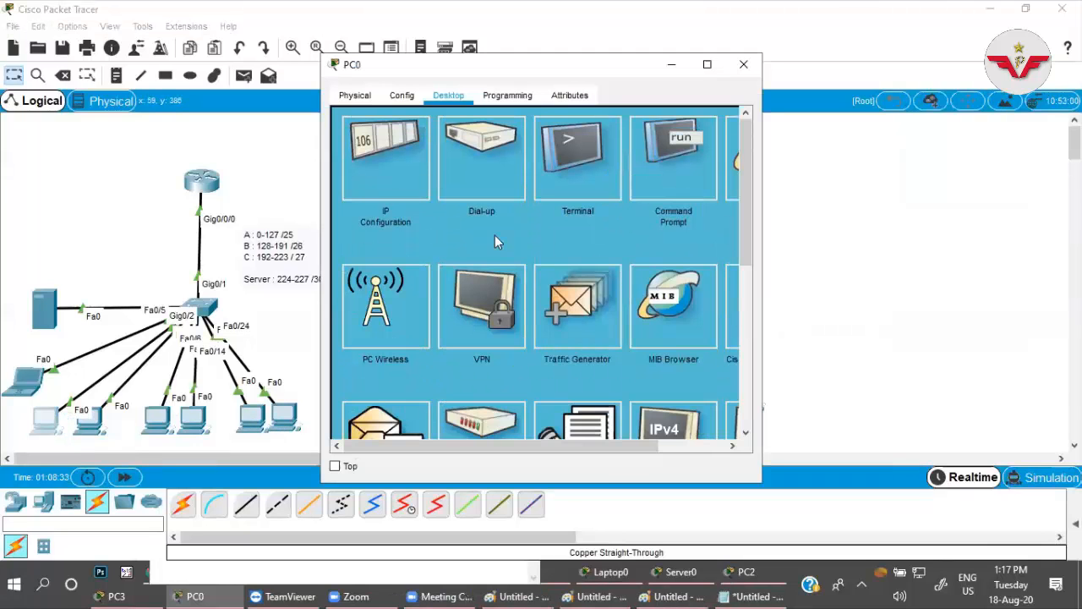
pyautogui.click(387, 160)
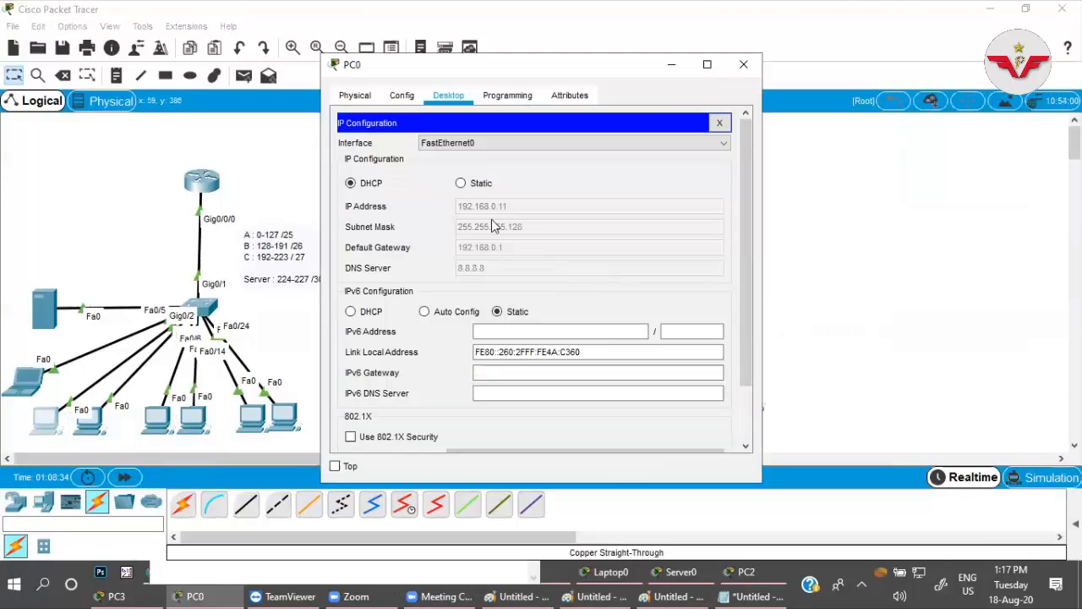
pyautogui.click(719, 123)
pyautogui.click(668, 169)
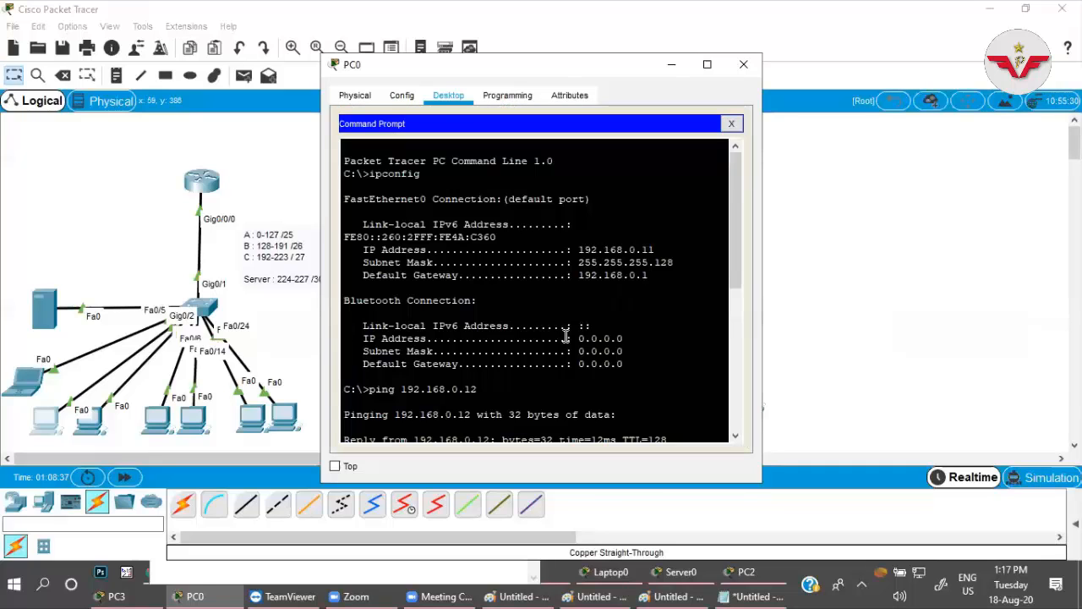
pyautogui.press('Up')
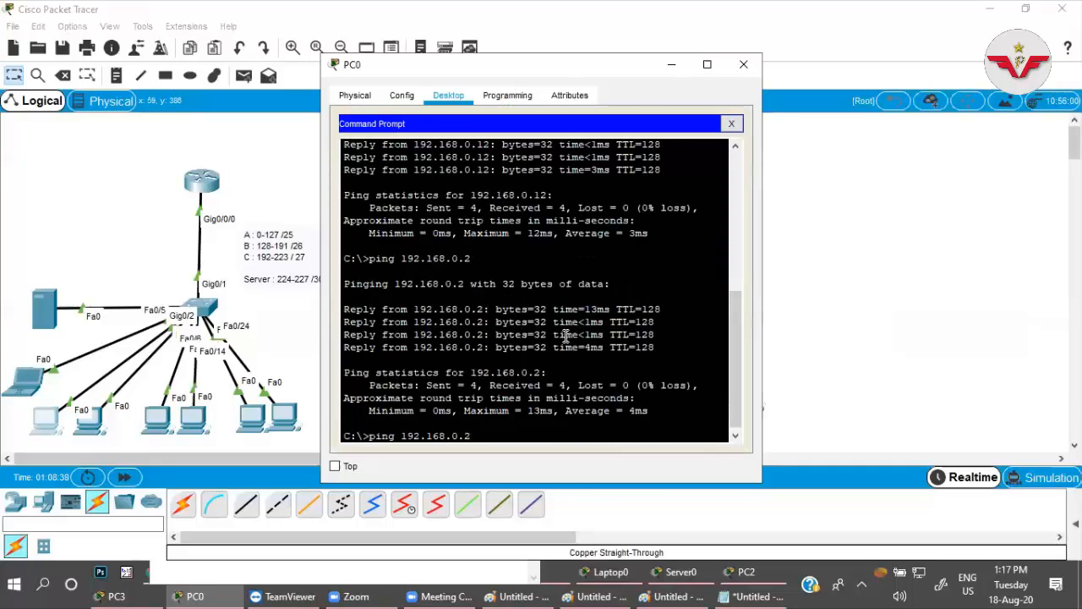
pyautogui.write('02')
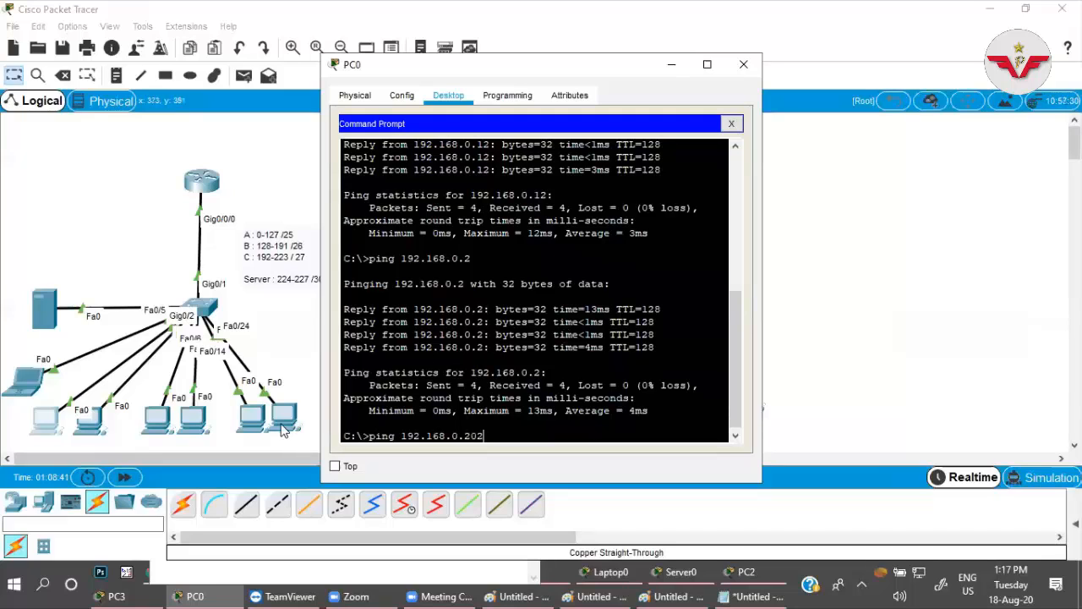
pyautogui.press('Return')
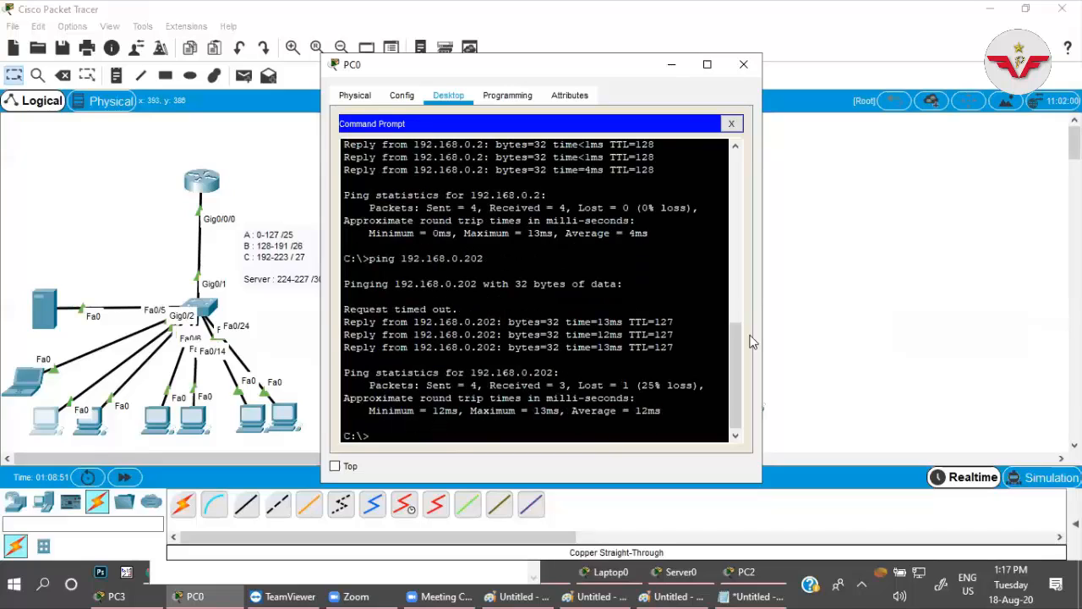
pyautogui.click(805, 316)
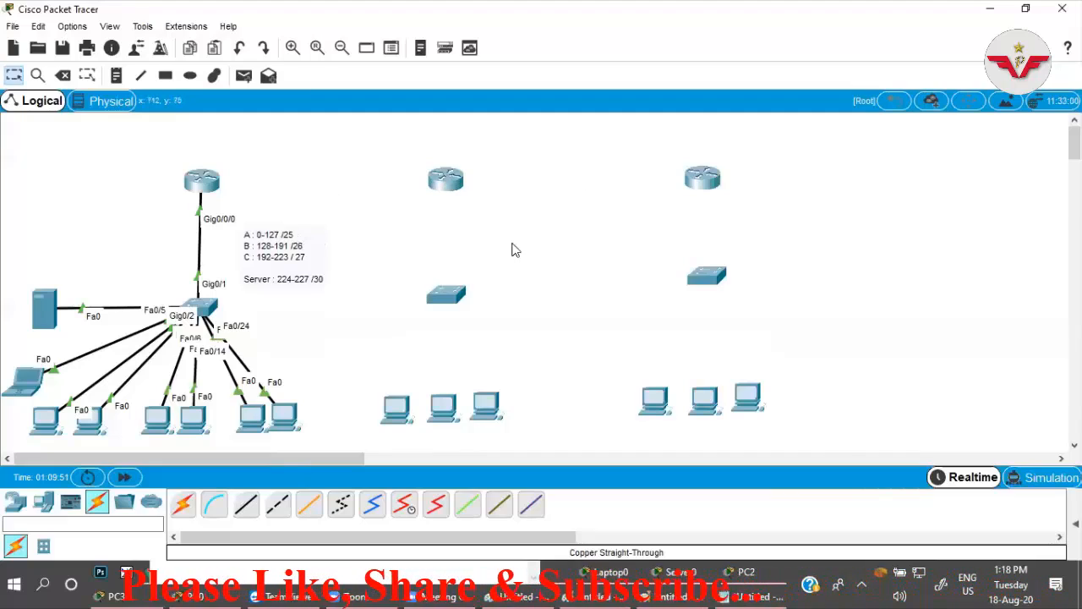
# Install a NIM-2T serial module in the second NIM slot of Router1 and close the router's window.
pyautogui.click(445, 180)
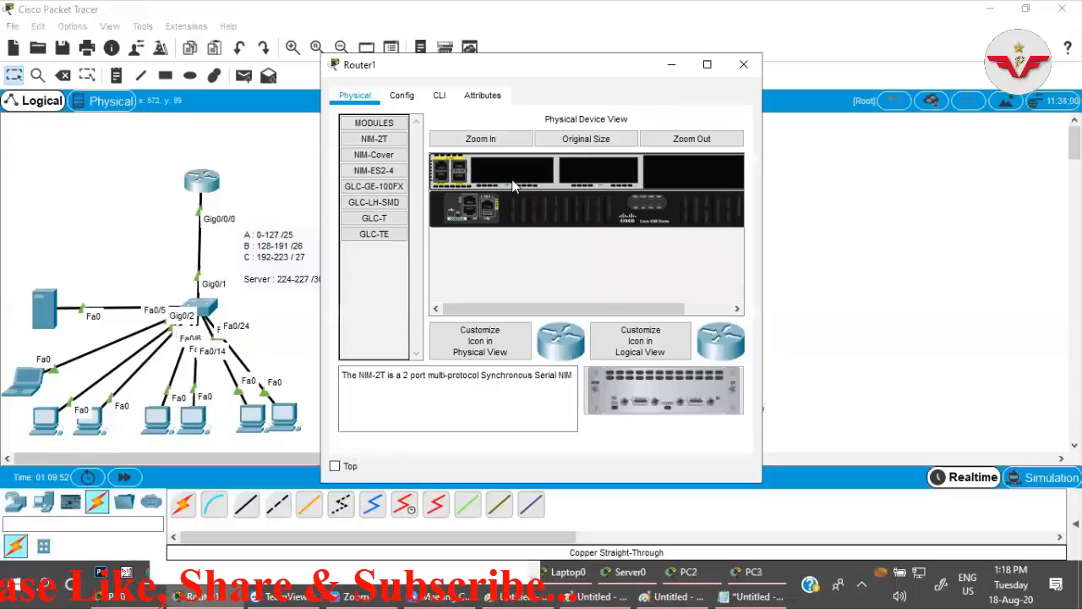
pyautogui.click(438, 94)
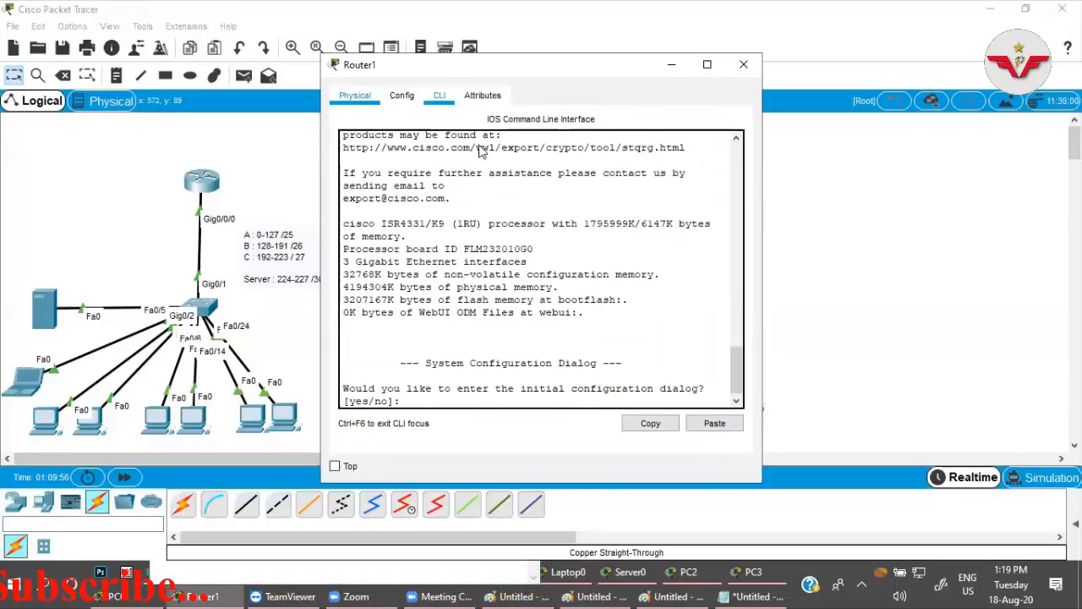
pyautogui.click(356, 94)
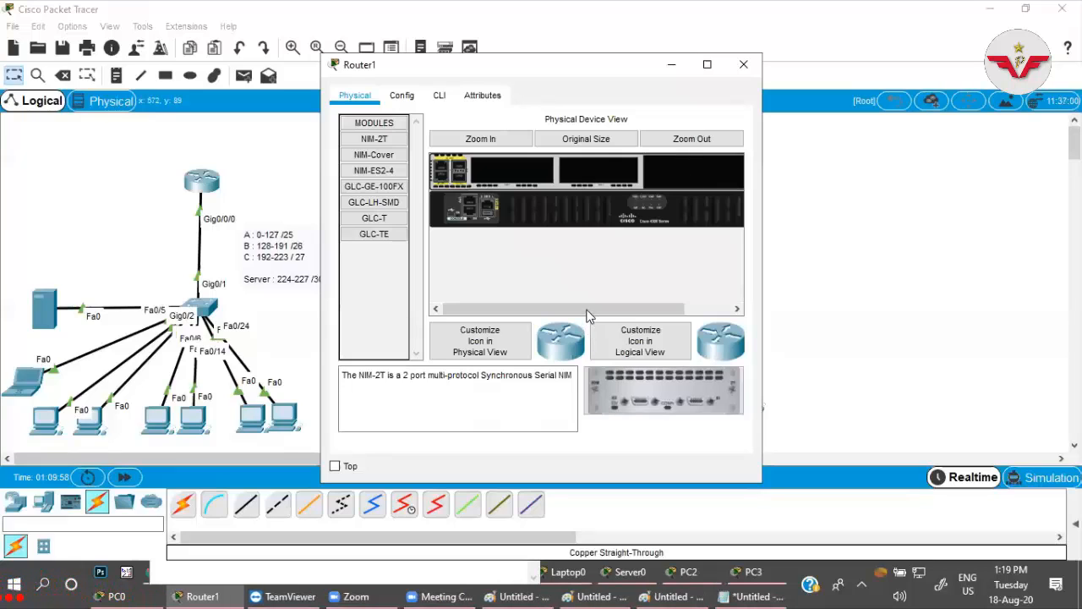
pyautogui.moveTo(589, 314); pyautogui.dragTo(635, 313)
pyautogui.moveTo(695, 387); pyautogui.dragTo(541, 172)
pyautogui.moveTo(676, 311); pyautogui.dragTo(583, 307)
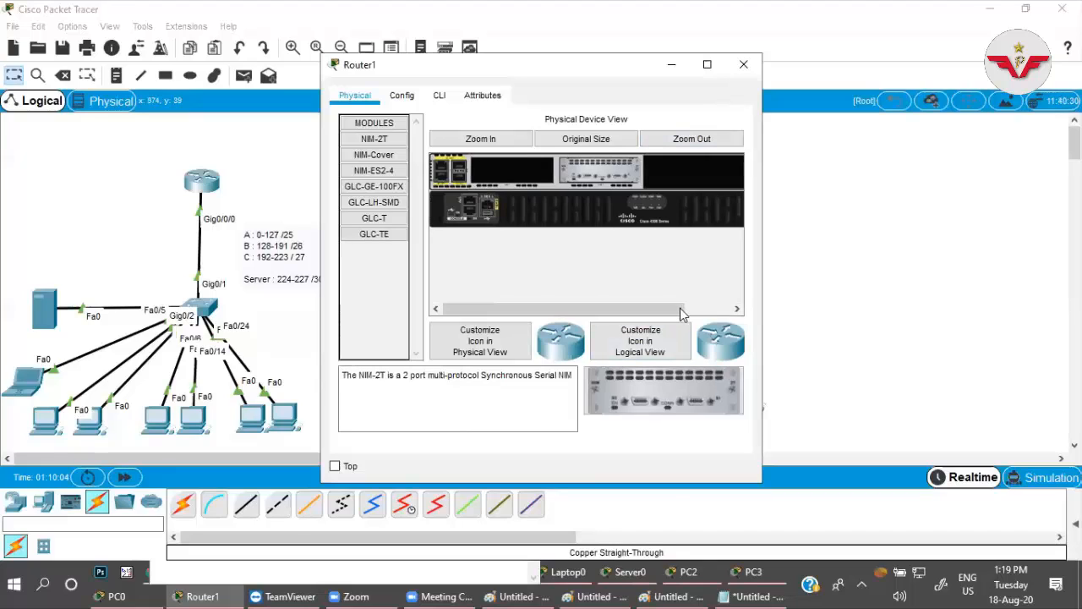
pyautogui.moveTo(681, 313); pyautogui.dragTo(734, 310)
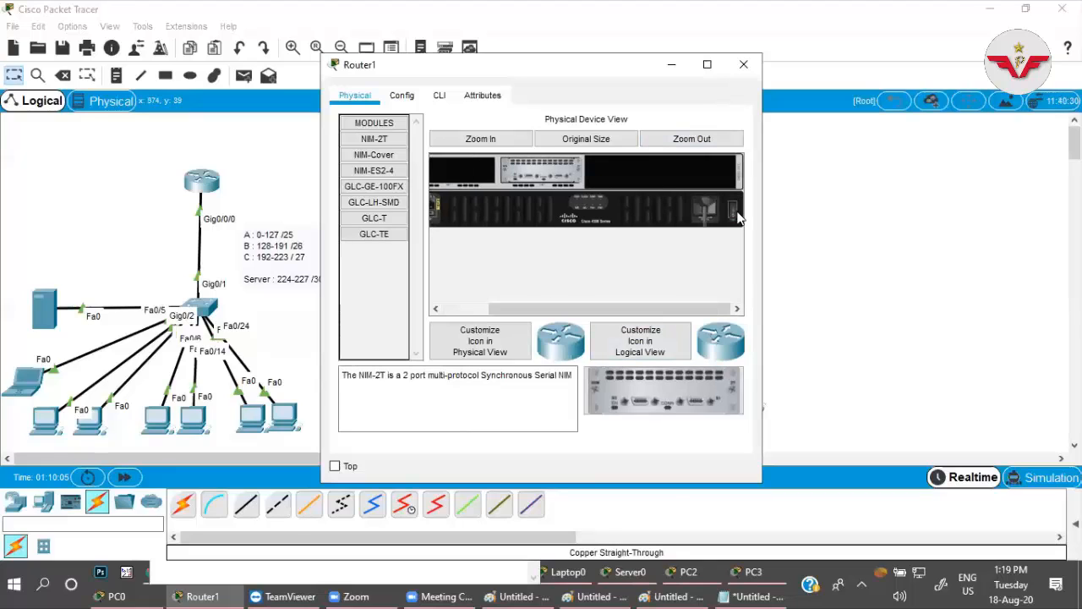
pyautogui.click(743, 65)
# Install a NIM-2T serial module in the second NIM slot of Router2 and close the router's window.
pyautogui.click(709, 181)
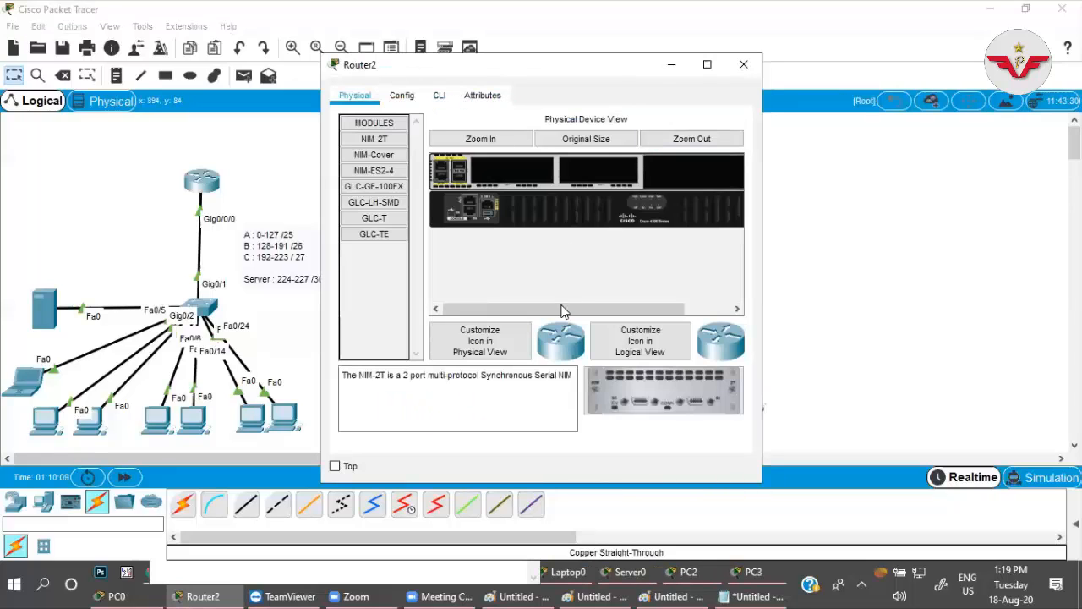
pyautogui.moveTo(563, 311); pyautogui.dragTo(716, 308)
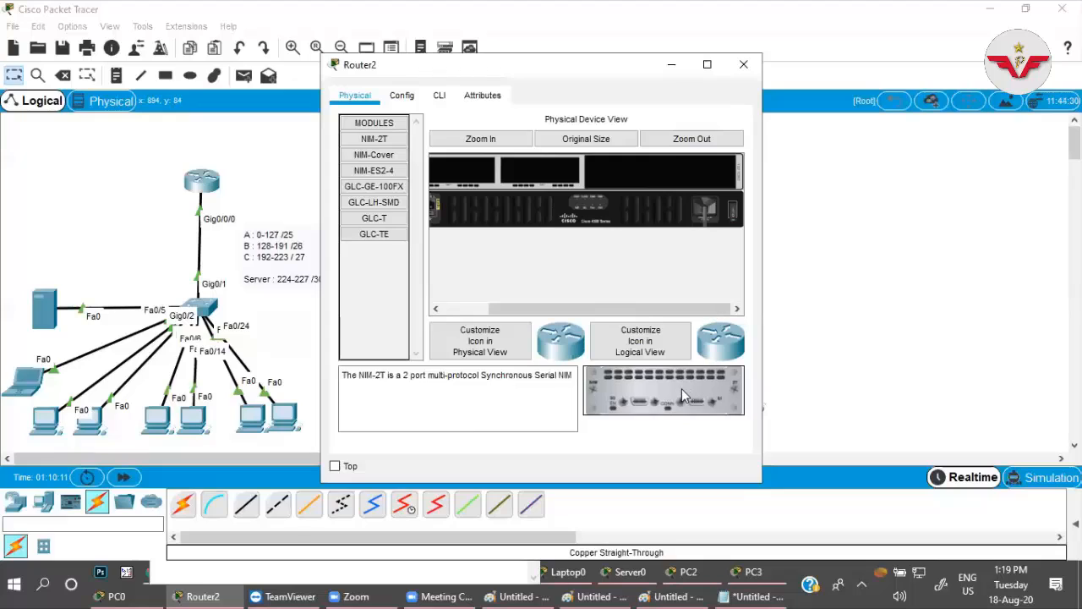
pyautogui.moveTo(681, 390); pyautogui.dragTo(548, 174)
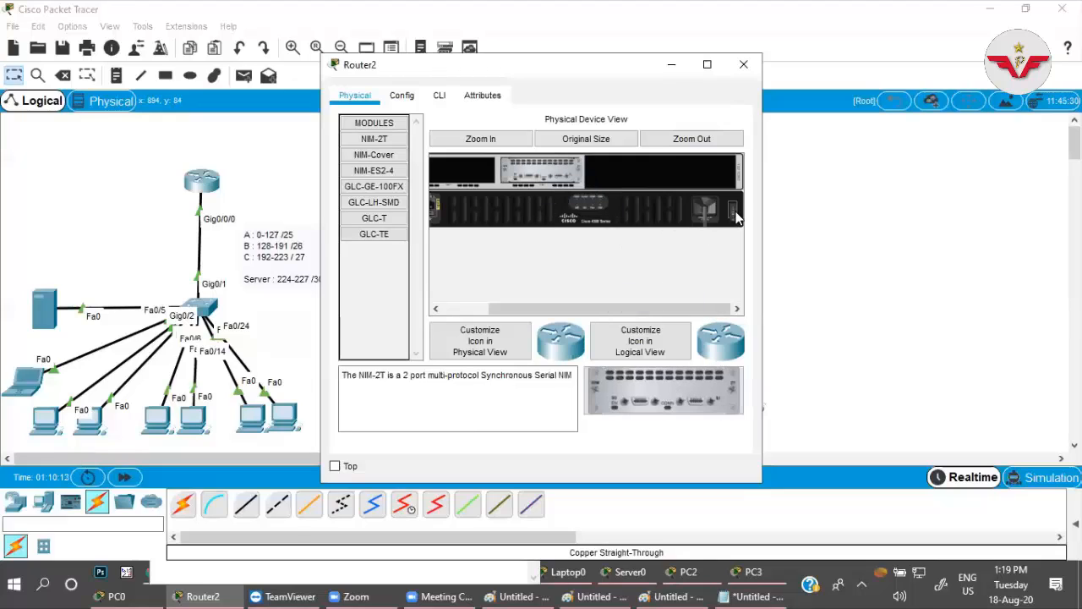
pyautogui.click(742, 64)
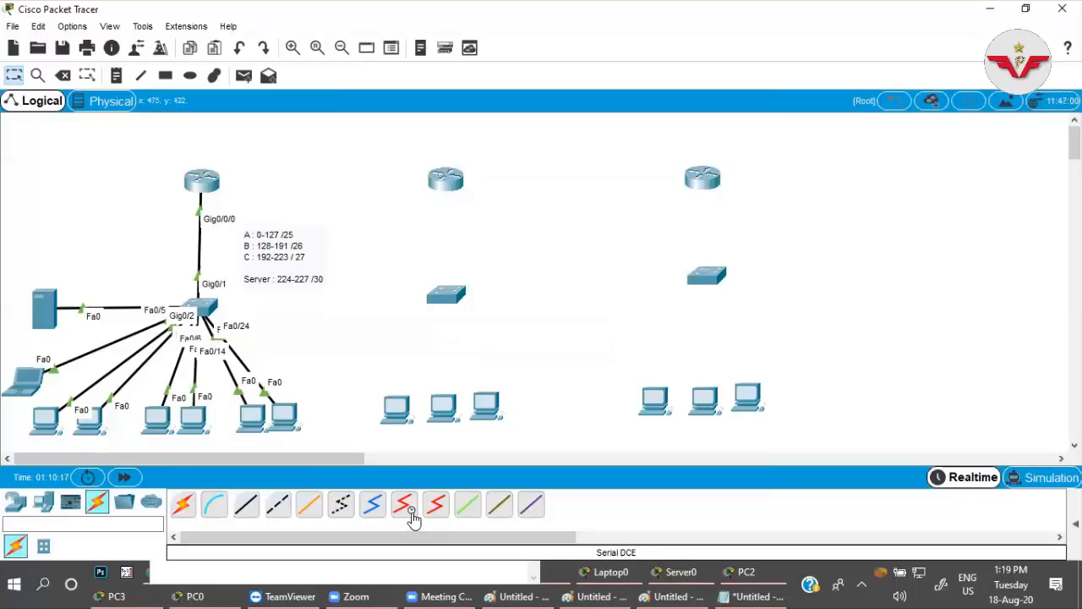
# Connect Router0's GigabitEthernet0/0/1 to Router1's GigabitEthernet0/0/0 with a copper cross-over cable.
pyautogui.click(277, 504)
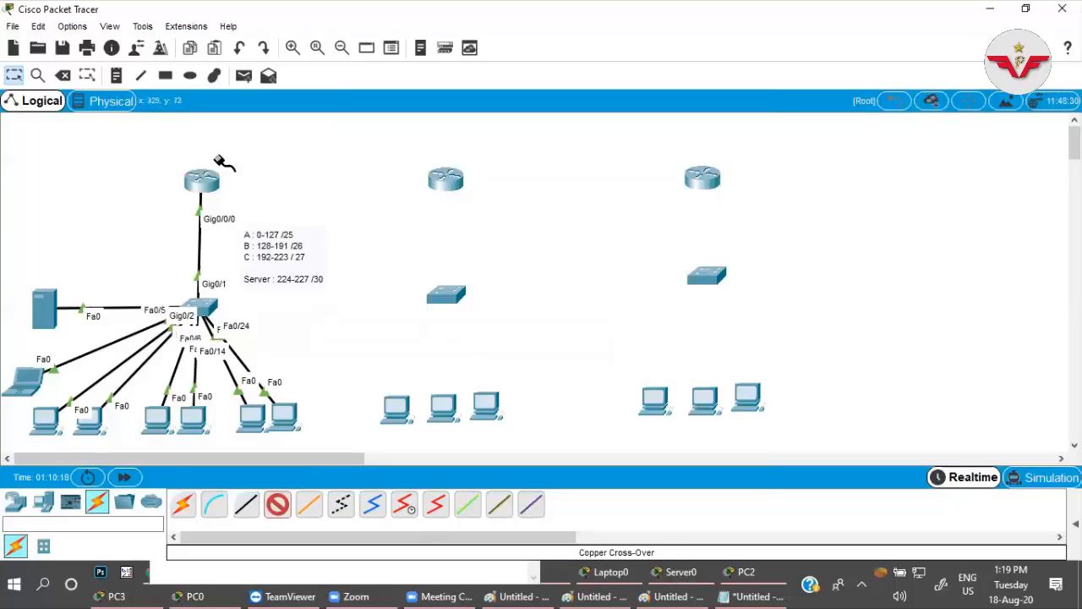
pyautogui.click(203, 180)
pyautogui.click(258, 232)
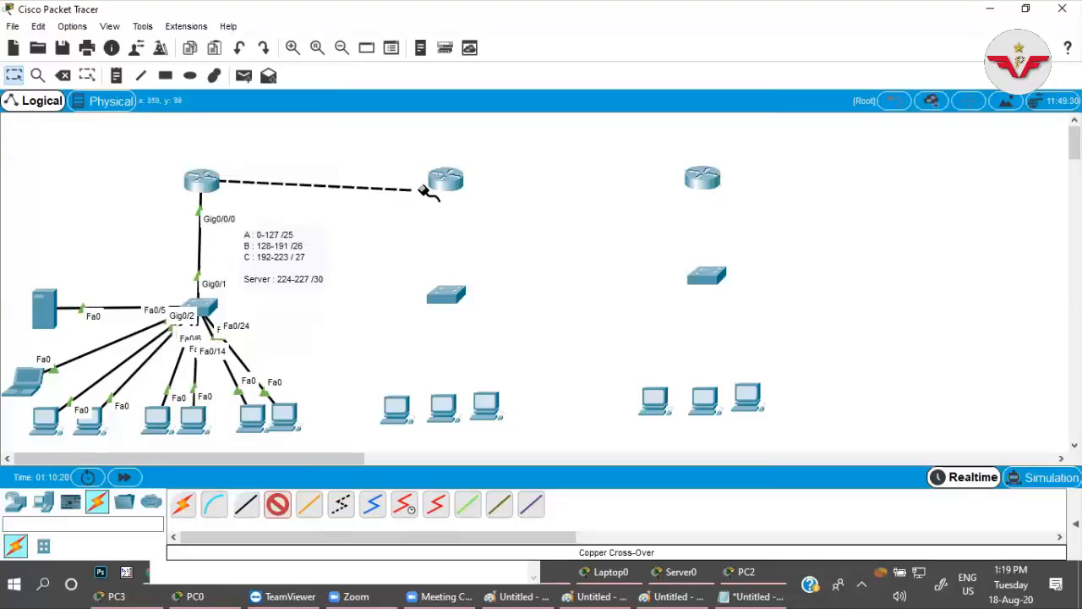
pyautogui.click(444, 180)
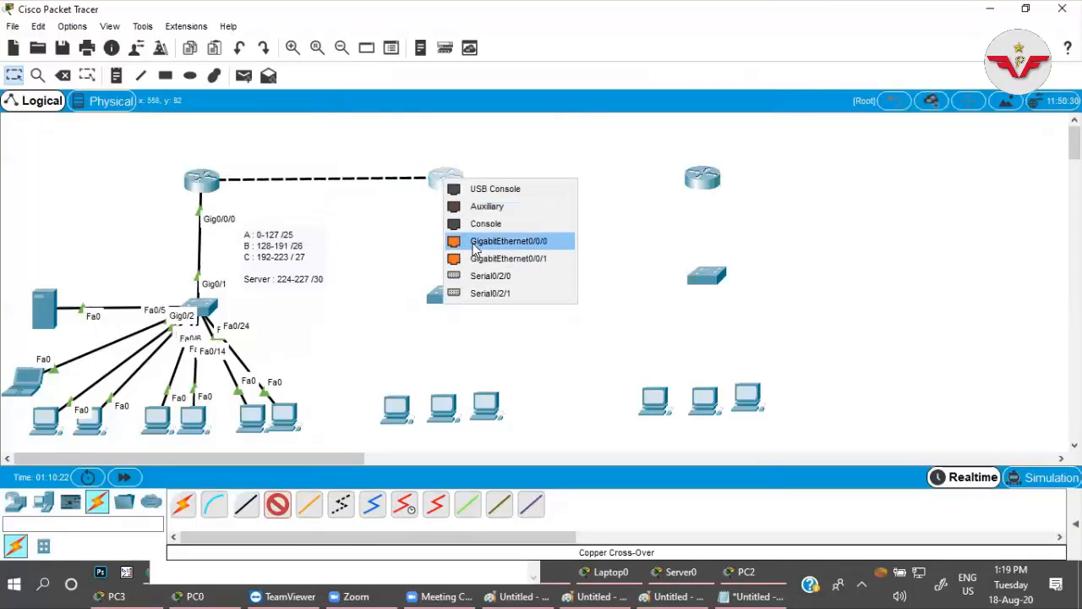
pyautogui.click(475, 242)
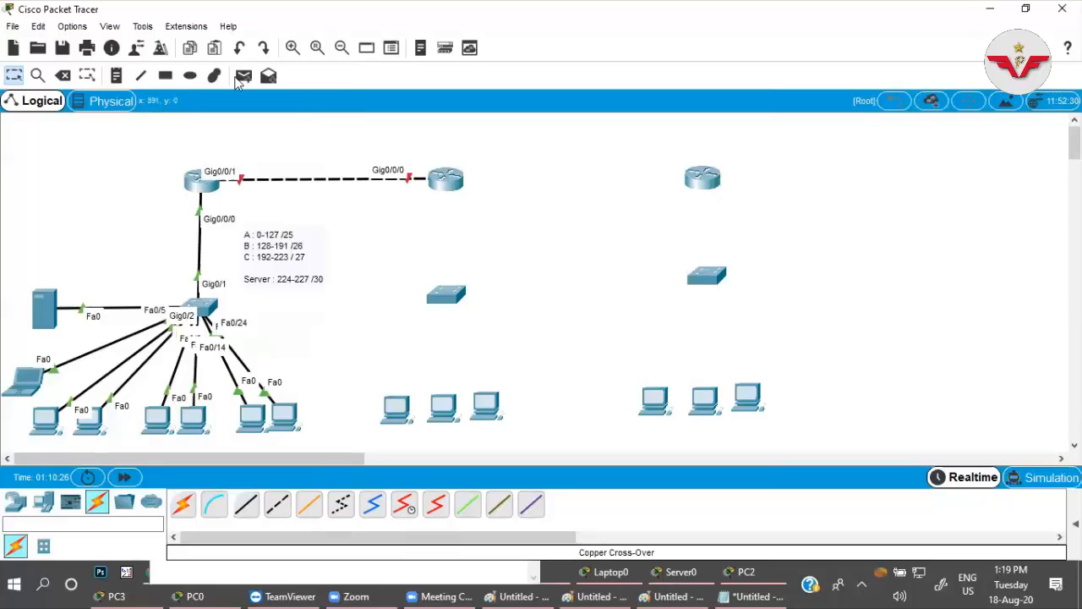
# Label the three office networks with notes Net-1, Net-2 and Net-3, and centre the Net-2 note between its router and switch.
pyautogui.click(117, 76)
pyautogui.click(150, 257)
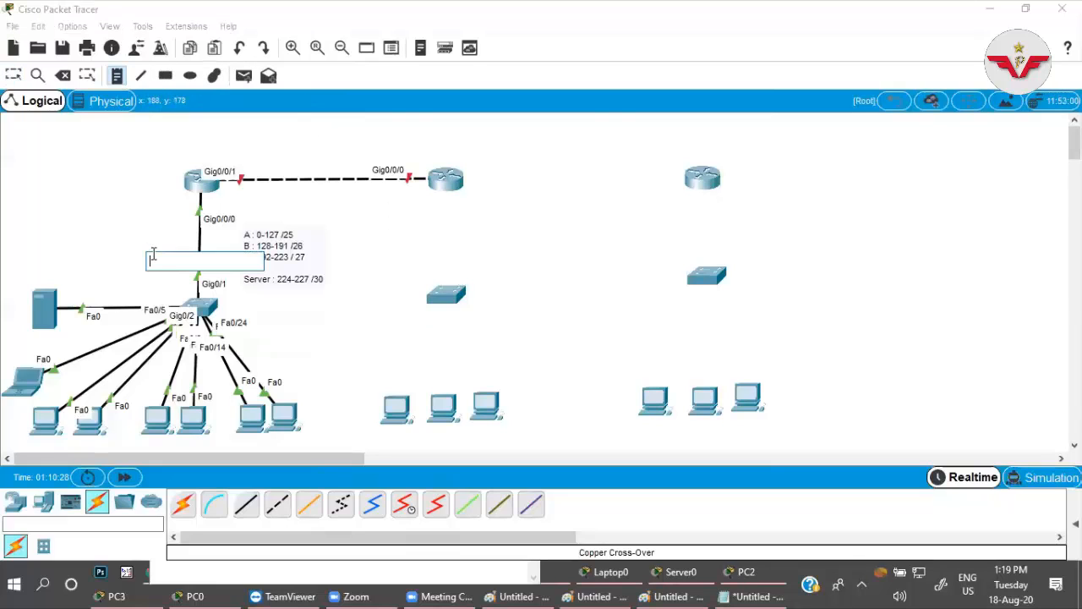
pyautogui.write('Net-1')
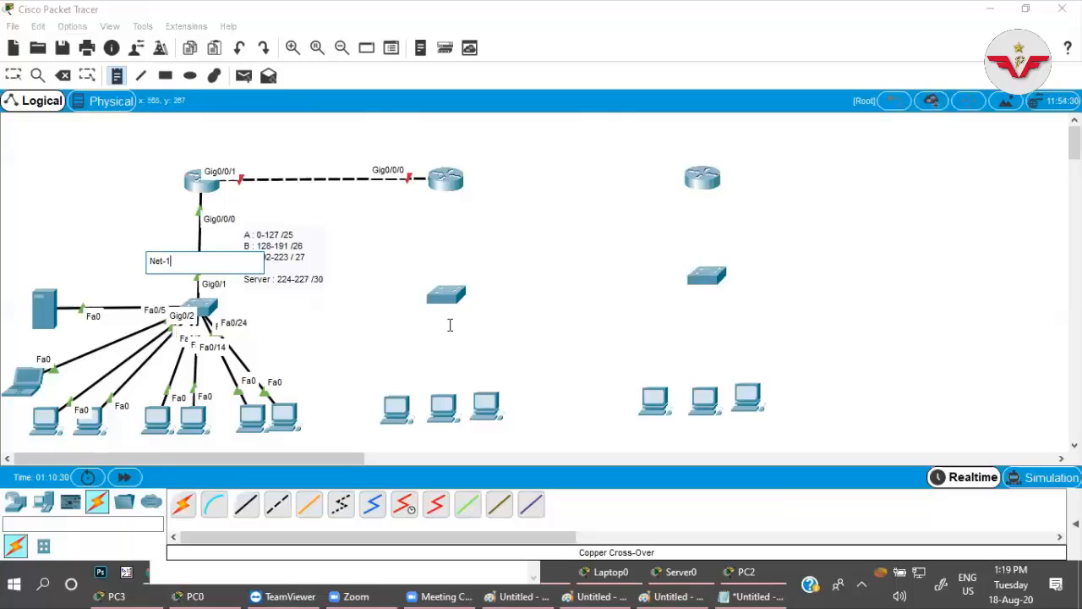
pyautogui.click(398, 246)
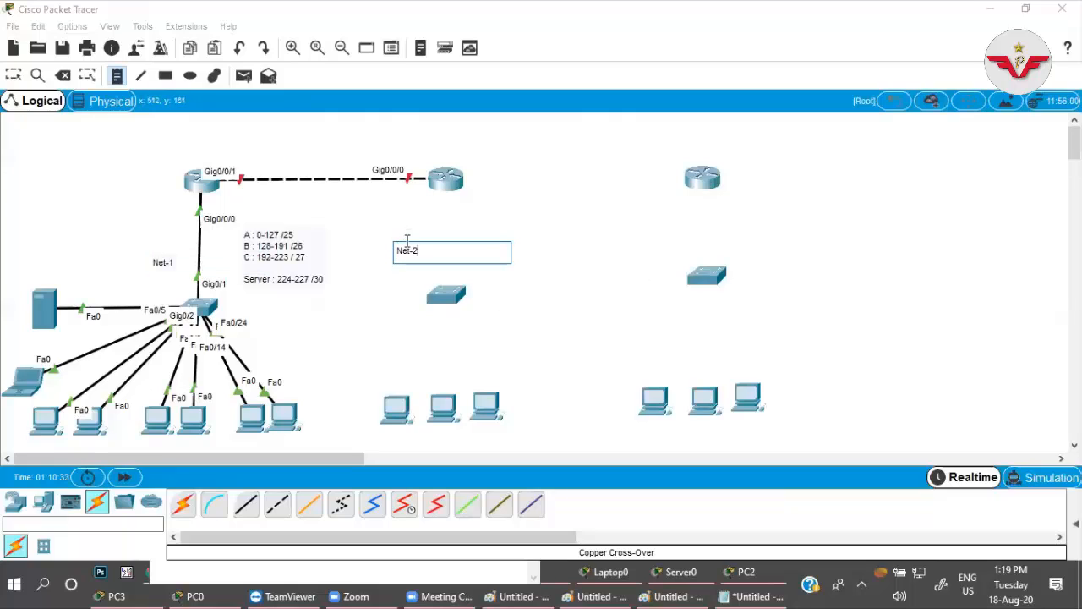
pyautogui.click(664, 223)
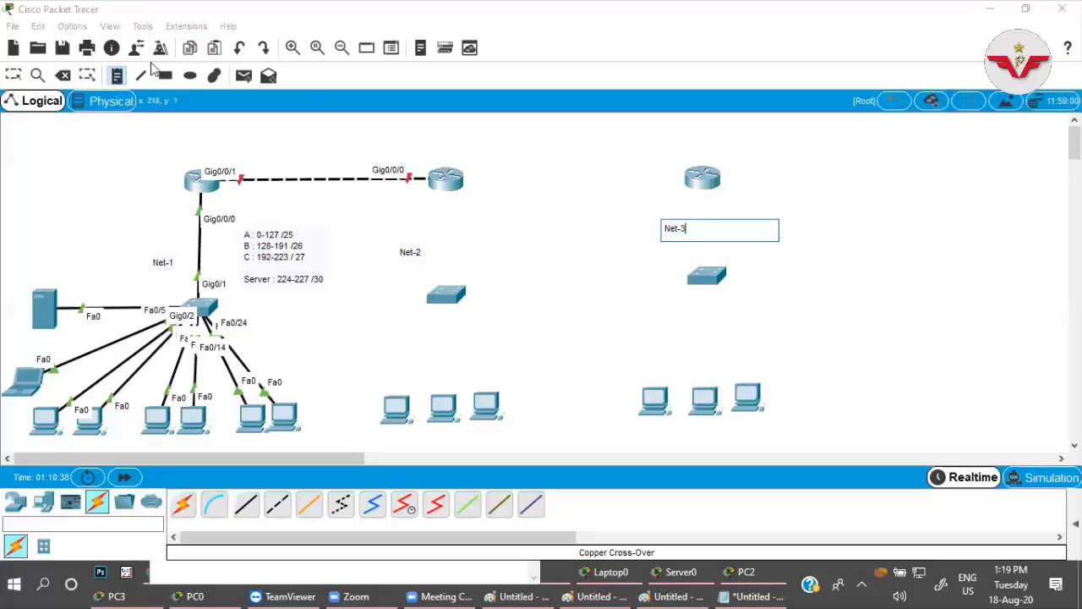
pyautogui.click(119, 79)
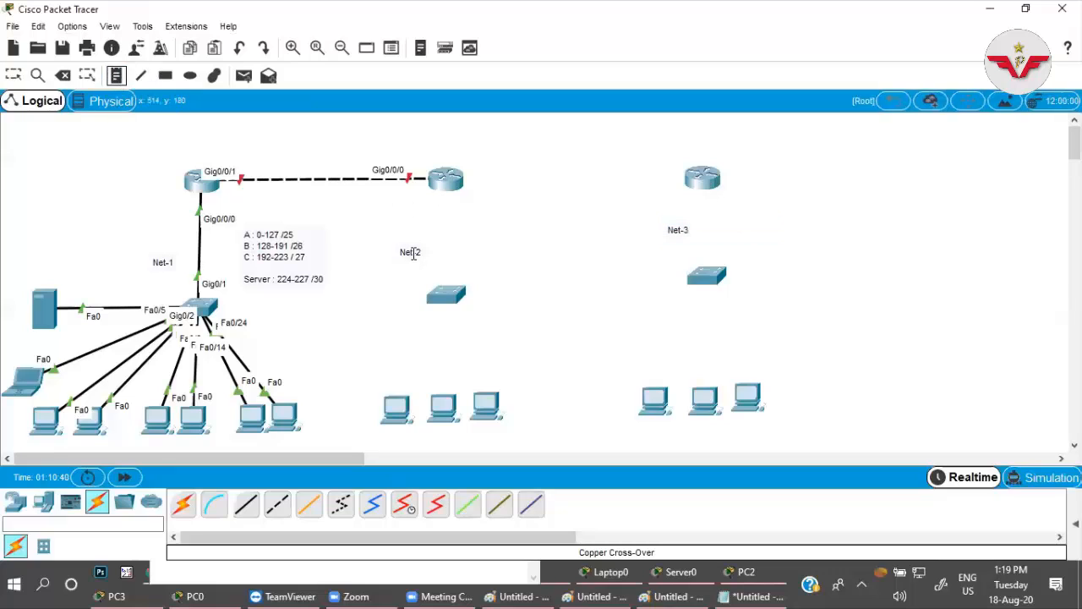
pyautogui.click(11, 73)
pyautogui.moveTo(411, 250); pyautogui.dragTo(443, 242)
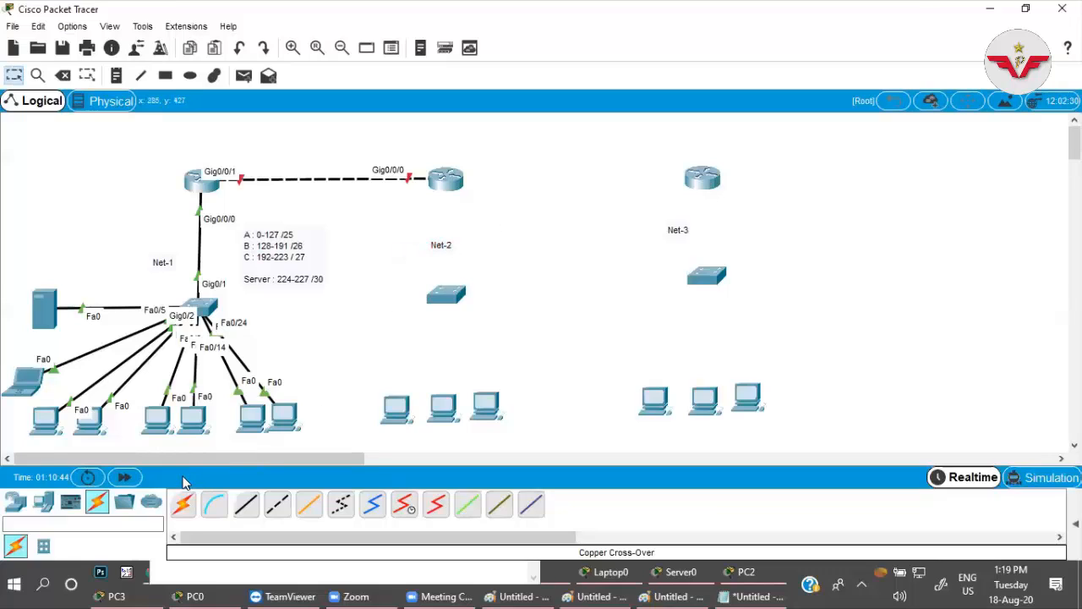
# Connect Router1's GigabitEthernet0/0/1 to GigabitEthernet0/1 of the Net-2 switch with a copper straight-through cable.
pyautogui.click(246, 504)
pyautogui.click(449, 182)
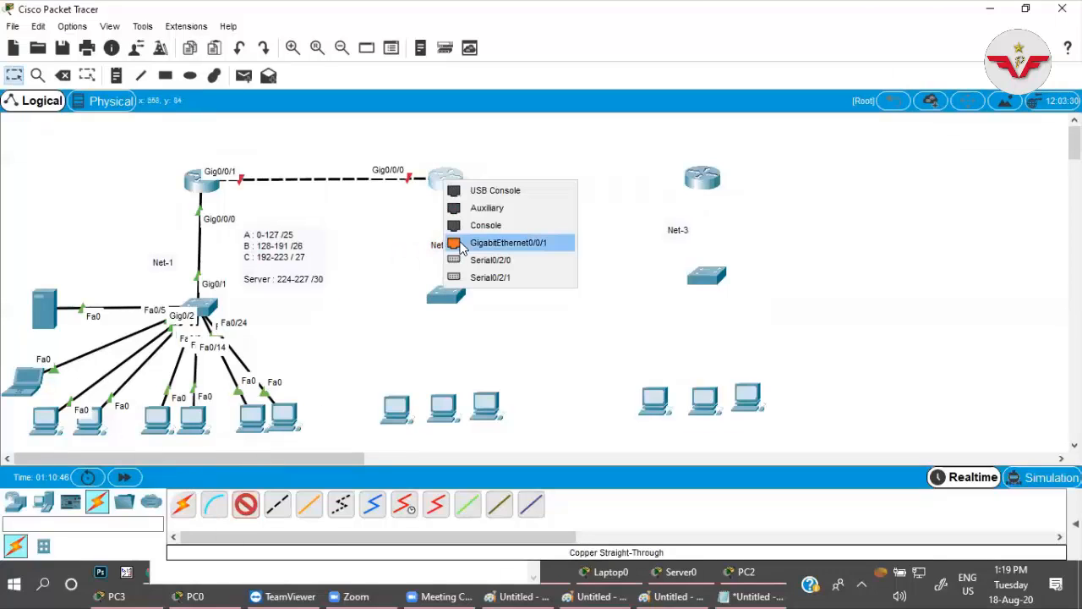
pyautogui.click(507, 242)
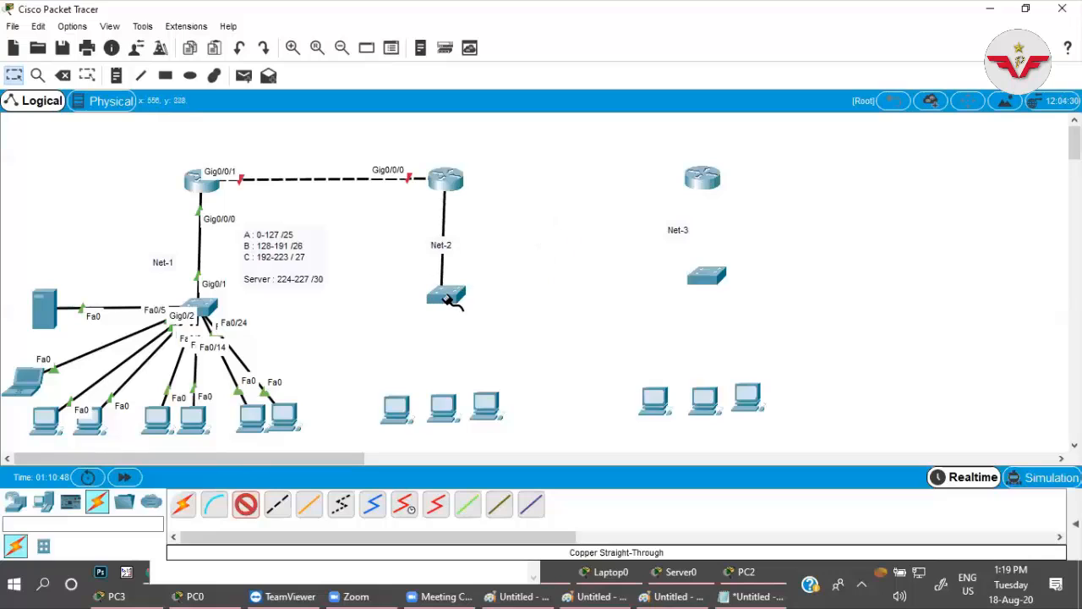
pyautogui.click(448, 298)
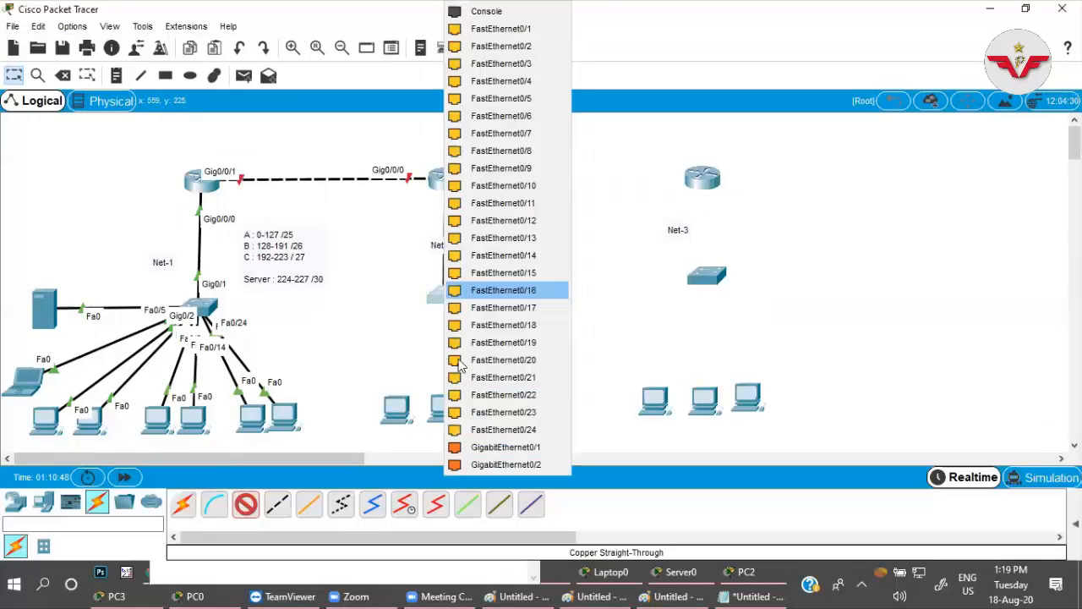
pyautogui.click(473, 448)
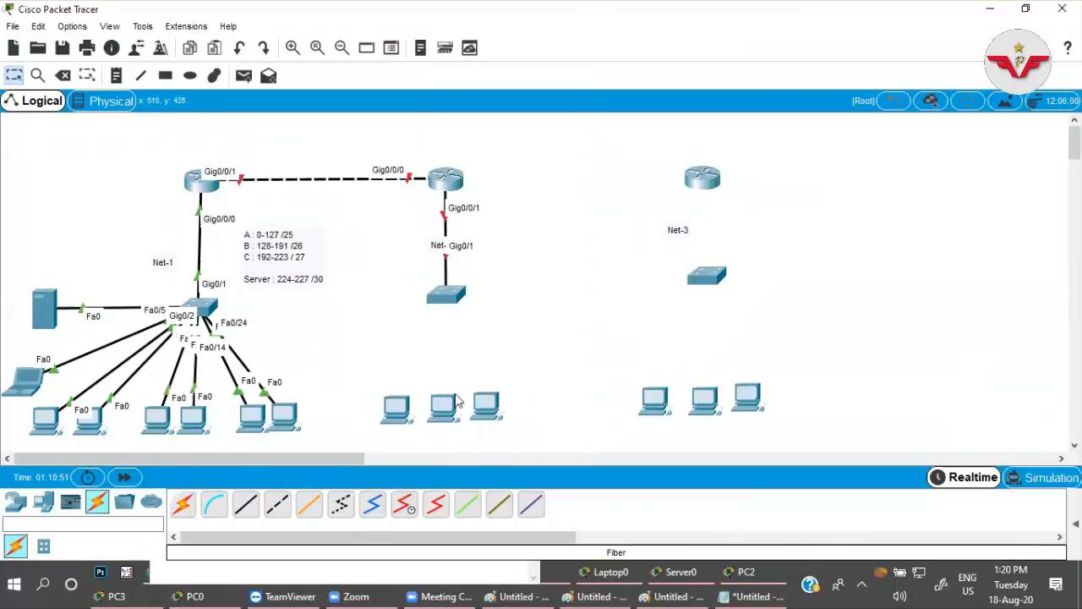
# Close the blank Paint drawing, check the network addresses in the hand-drawn Paint diagram, and return to Packet Tracer.
pyautogui.click(451, 182)
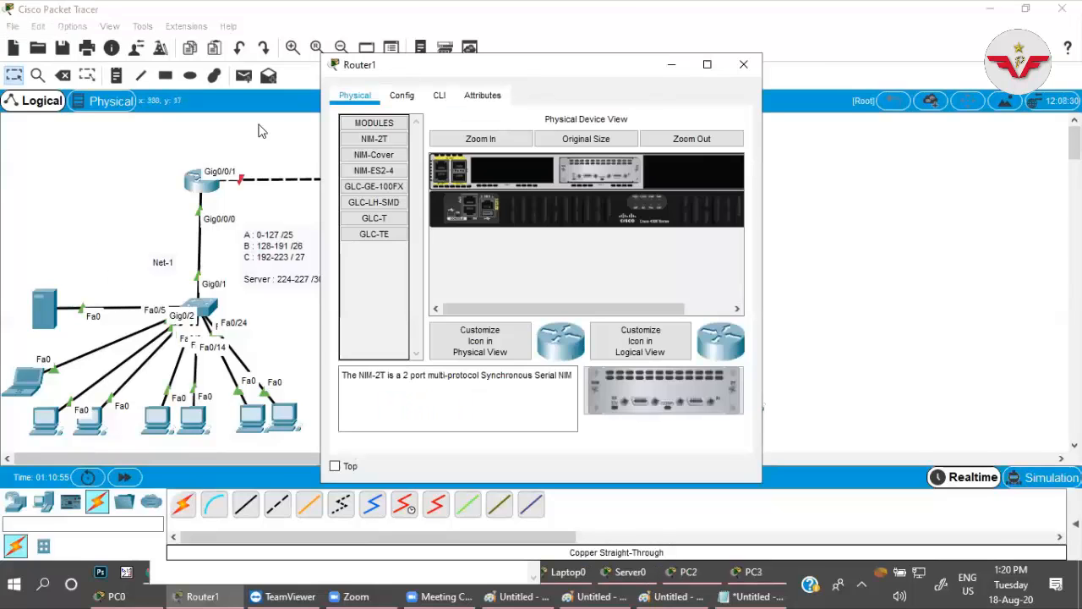
pyautogui.click(246, 193)
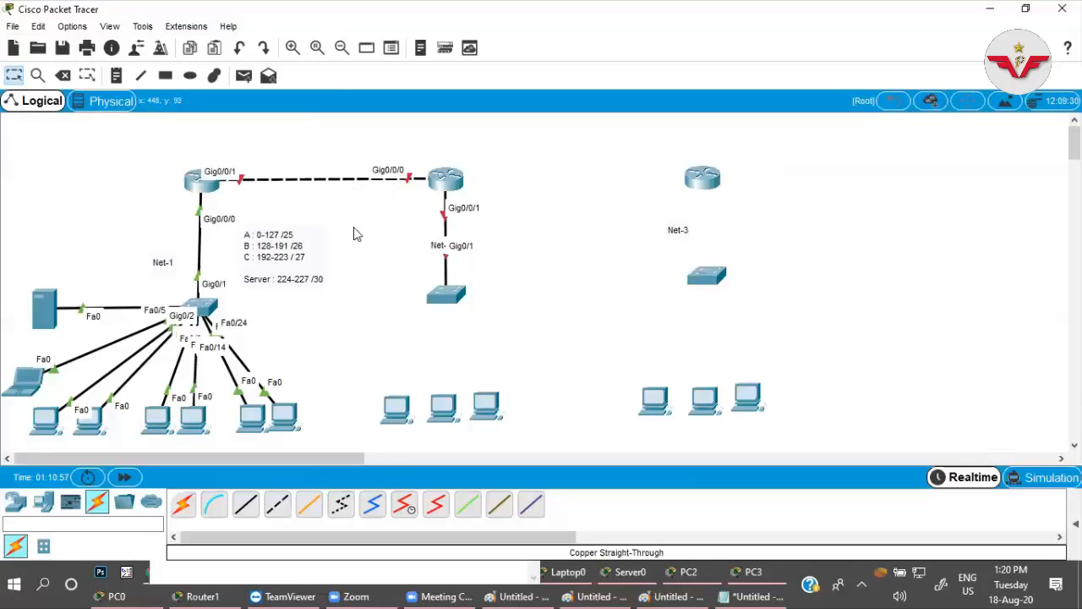
pyautogui.click(581, 590)
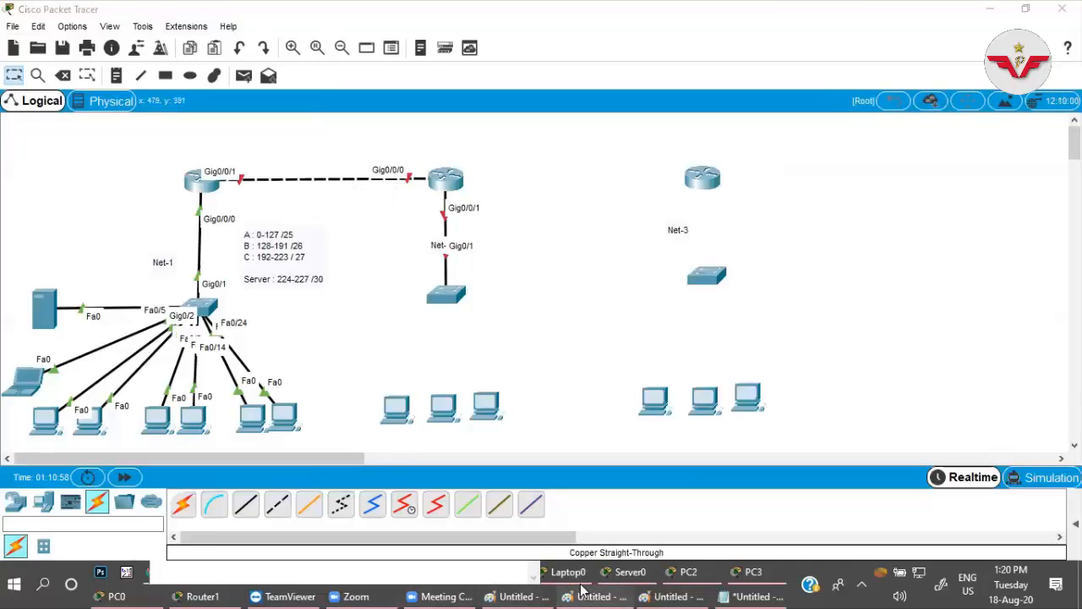
pyautogui.click(1063, 8)
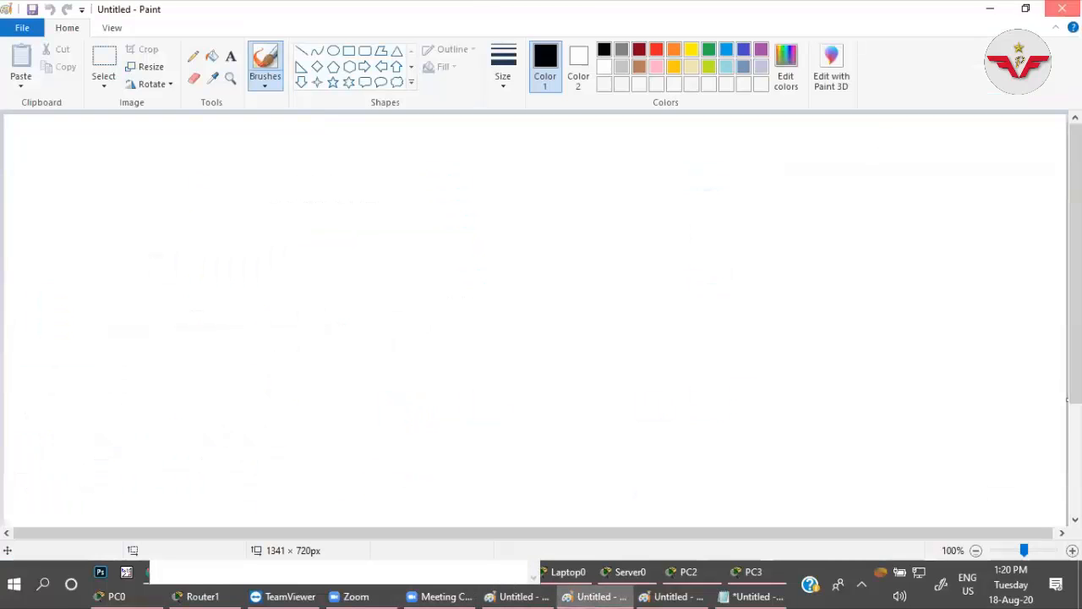
pyautogui.click(669, 591)
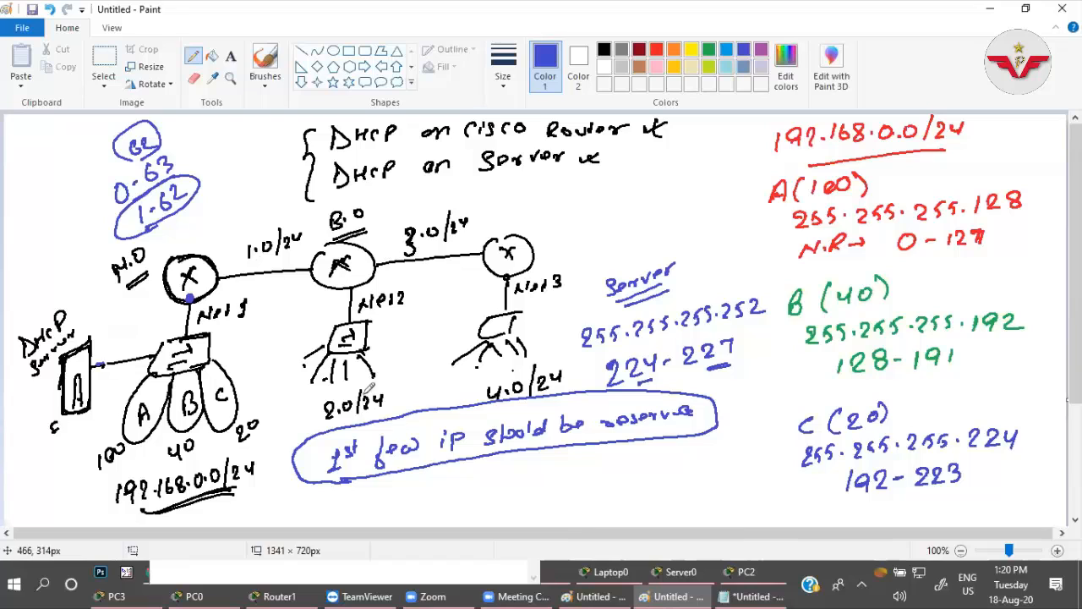
pyautogui.click(989, 8)
# Add network notes: 1.0 and 3.0 between the neighbouring routers, 2.0 below the Net-2 PCs and 4.0 below the Net-3 PCs.
pyautogui.click(166, 75)
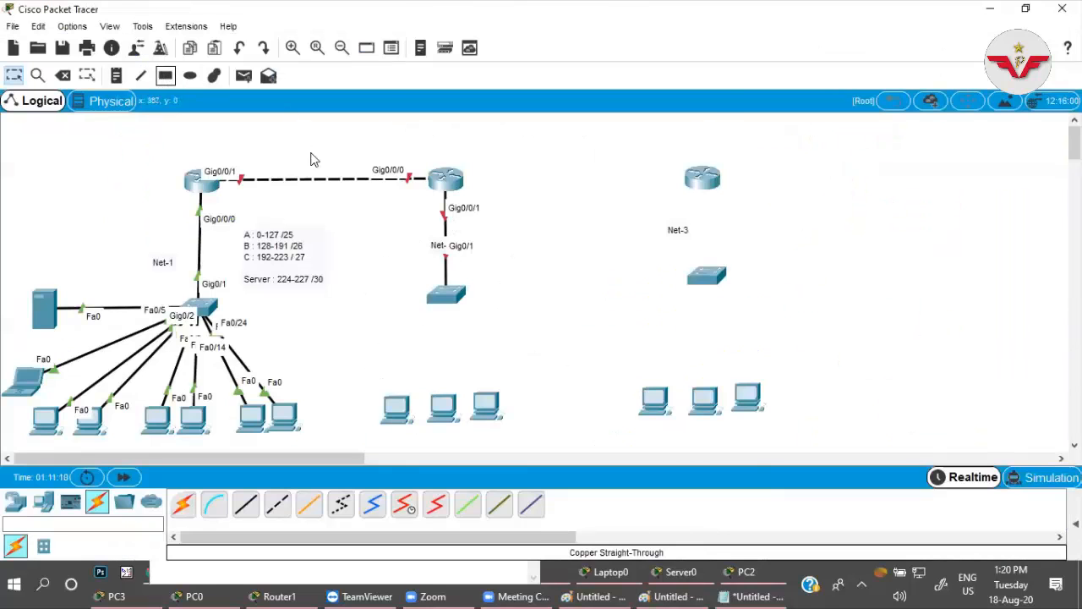
pyautogui.click(718, 12)
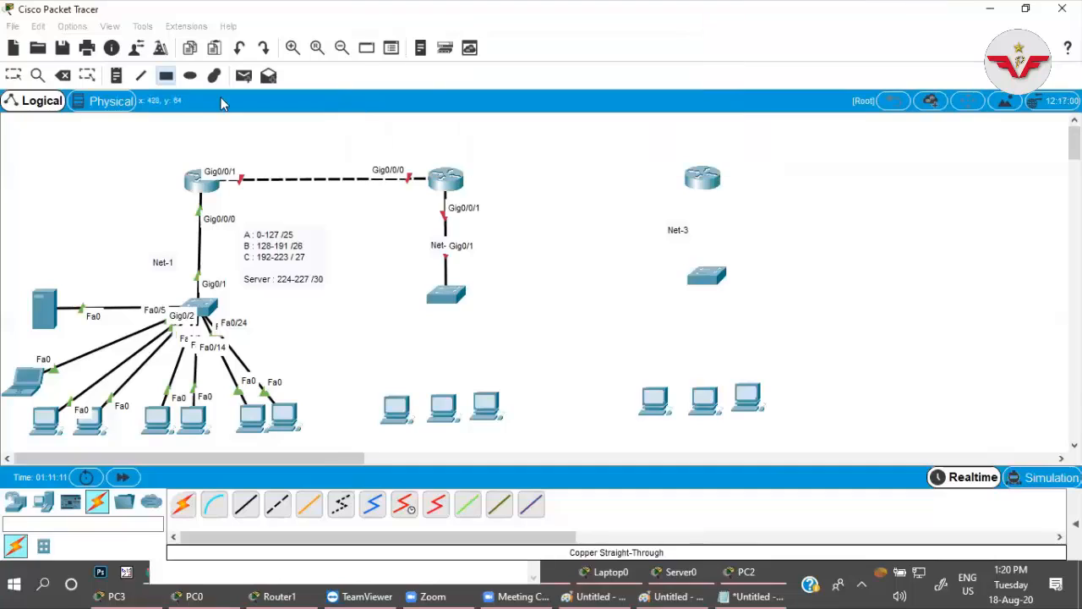
pyautogui.click(117, 75)
pyautogui.click(308, 160)
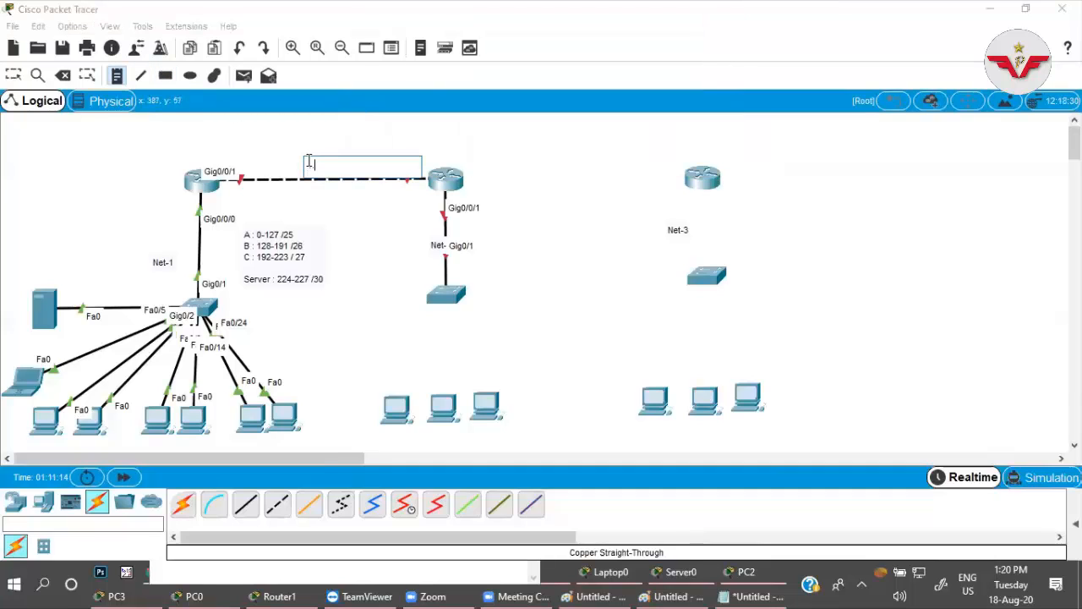
pyautogui.click(429, 440)
pyautogui.write('2')
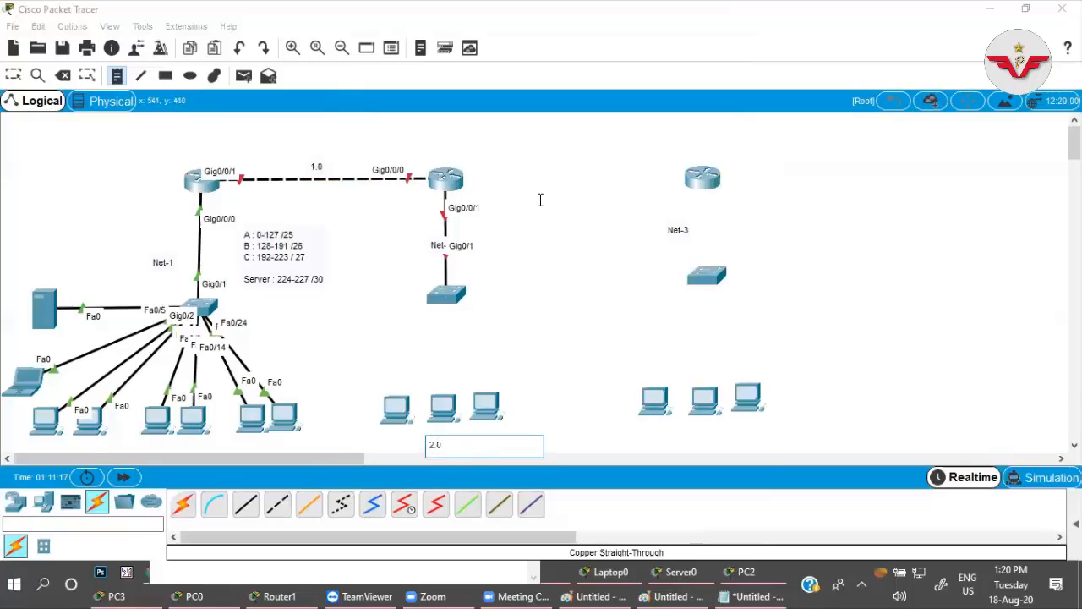
pyautogui.click(546, 157)
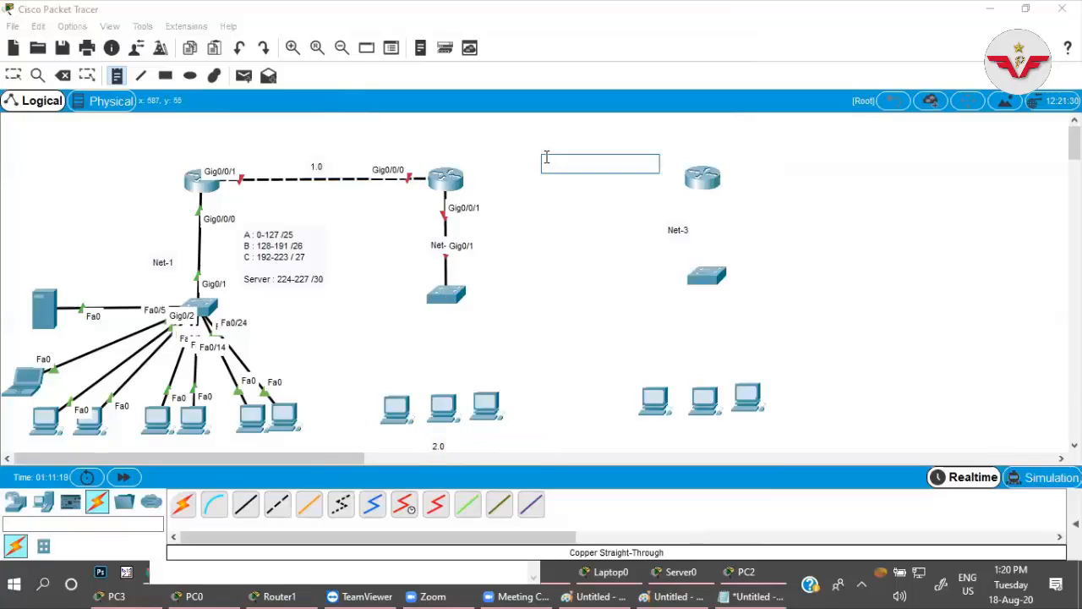
pyautogui.write('3.0')
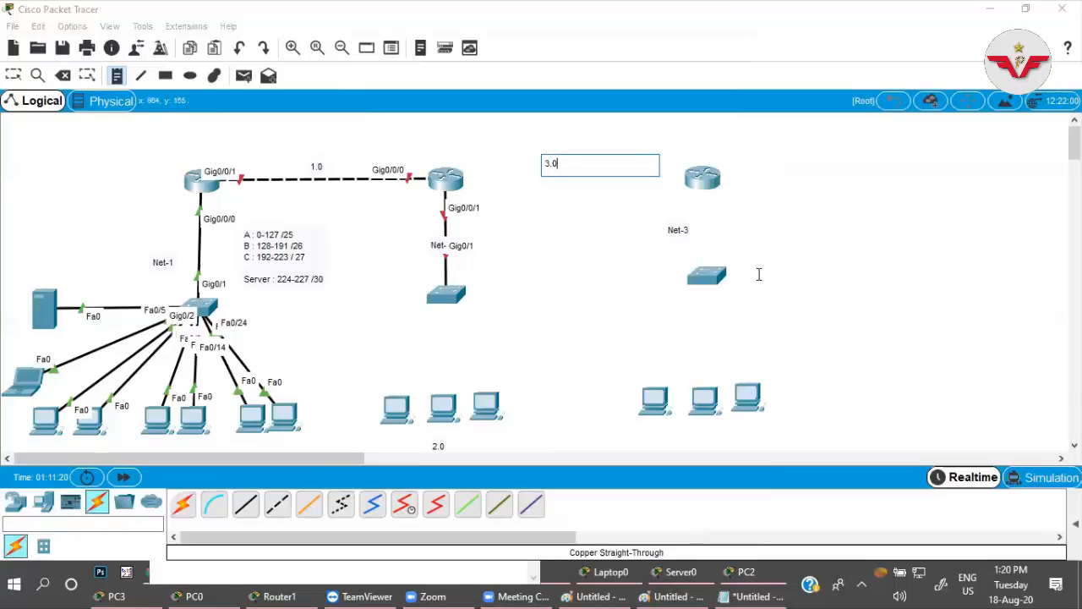
pyautogui.click(687, 427)
pyautogui.write('4.')
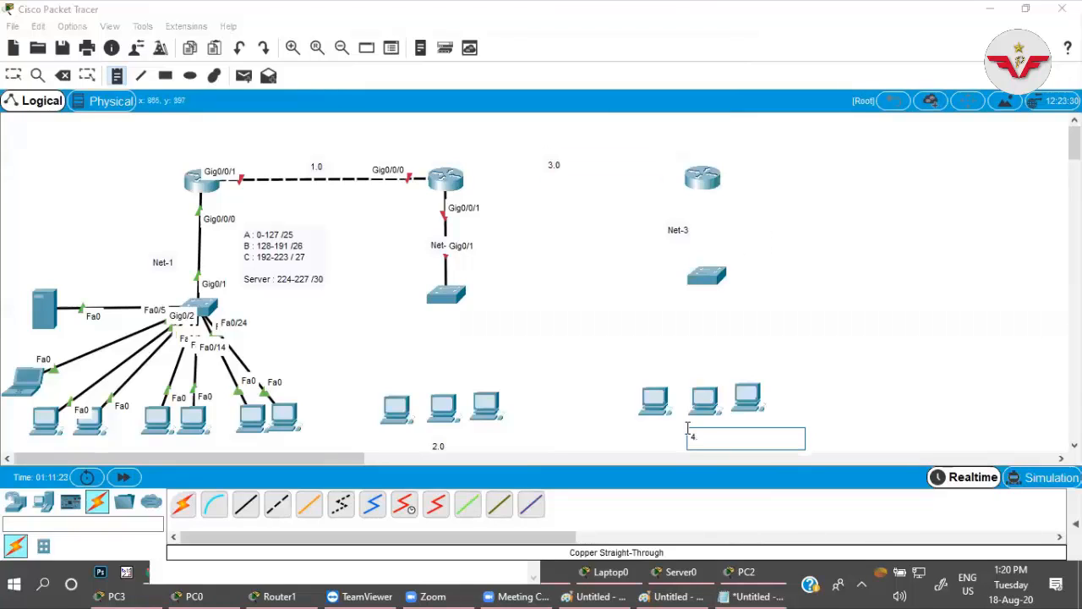
pyautogui.write('0')
pyautogui.click(375, 331)
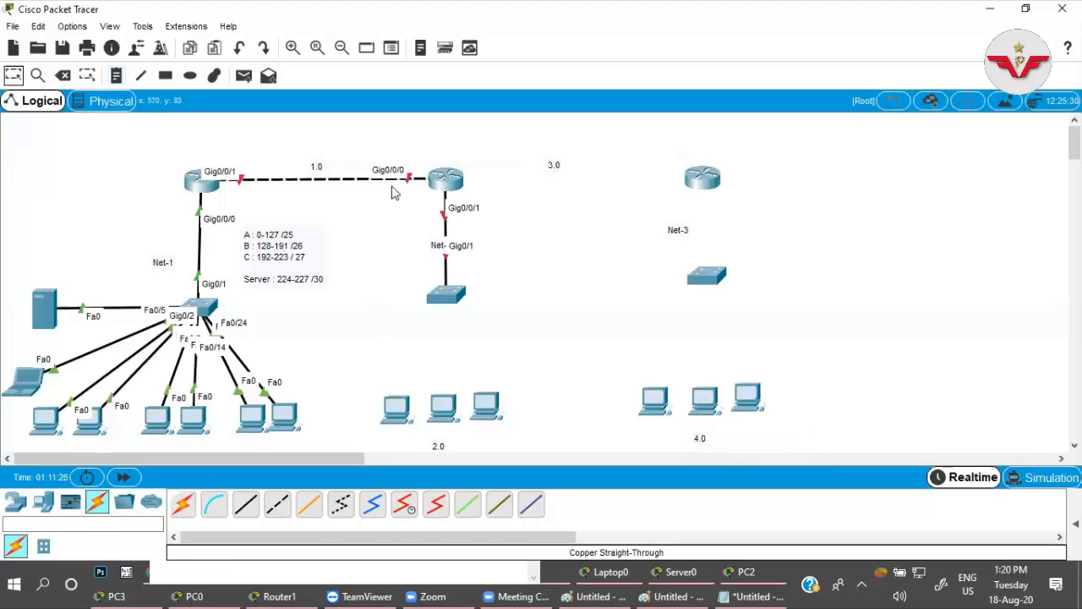
# Assign 192.168.1.1 255.255.255.0 to Router0's g0/0/1 interface through its CLI and enable the interface.
pyautogui.click(201, 177)
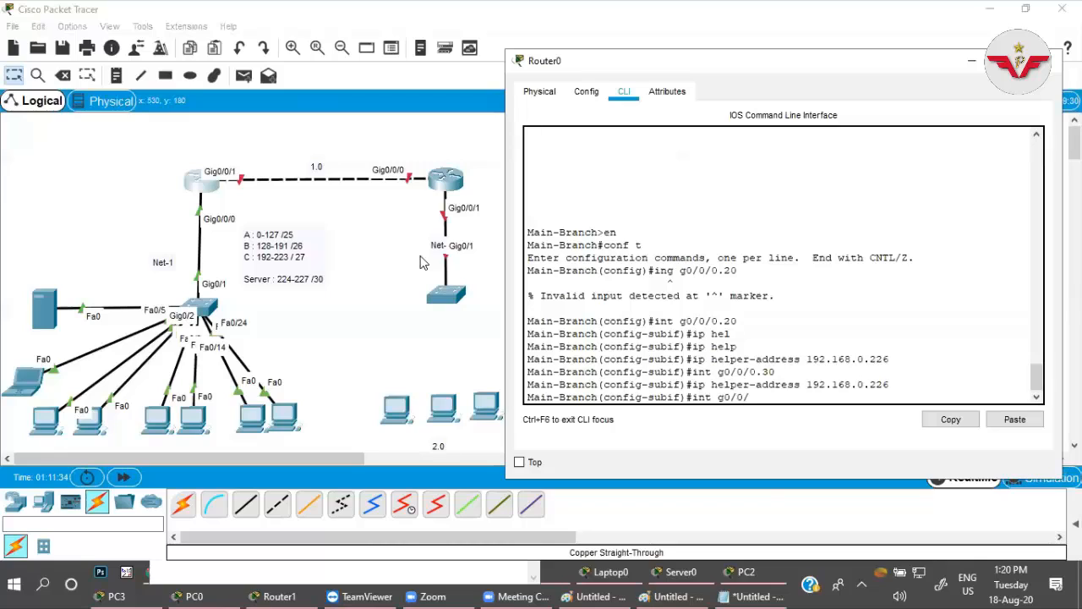
pyautogui.press('Return')
pyautogui.write('ip ad')
pyautogui.press('Tab')
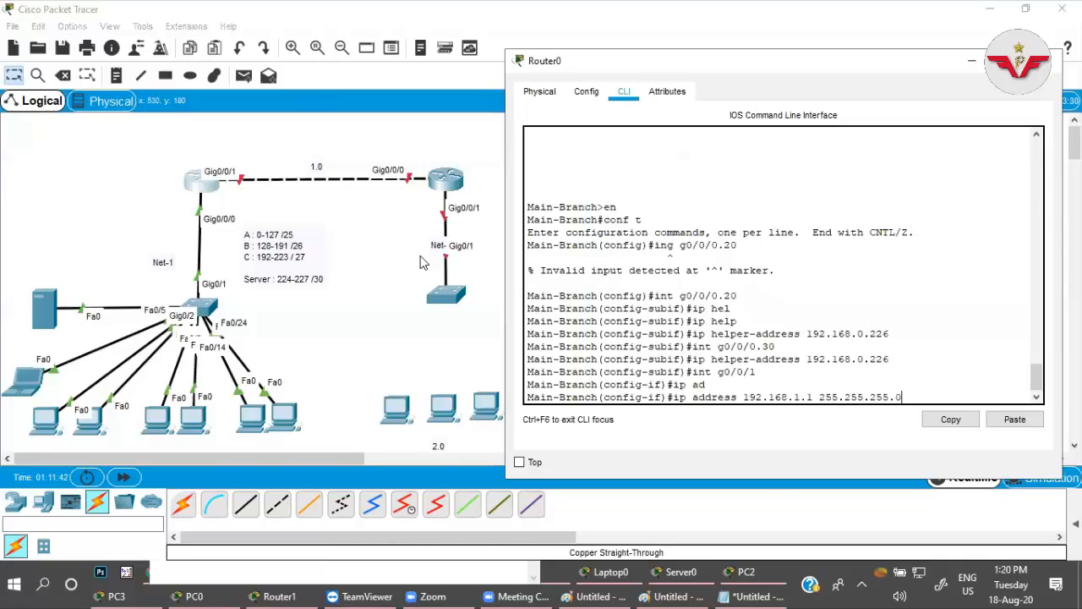
pyautogui.press('Return')
pyautogui.write('no shut')
pyautogui.press('Return')
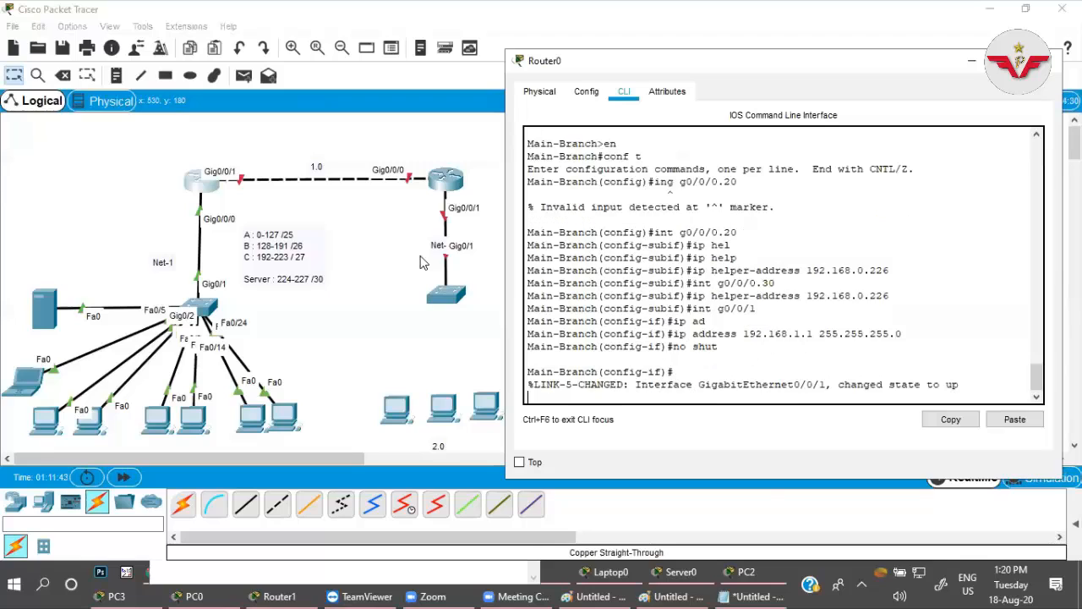
pyautogui.press('Return')
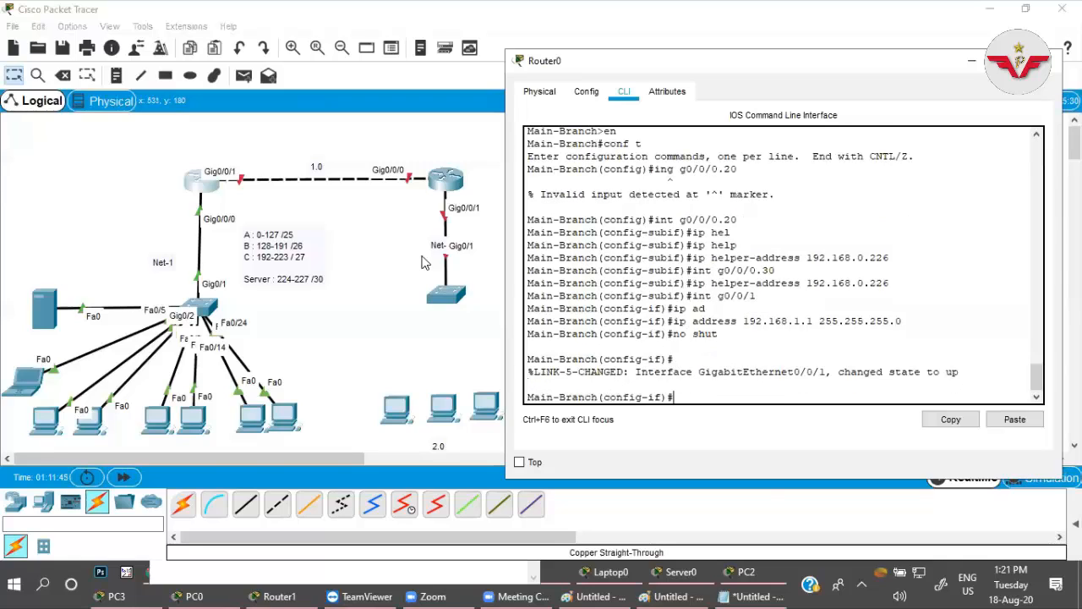
# Open Router1's CLI, decline the initial configuration dialog and enter global configuration mode.
pyautogui.click(448, 188)
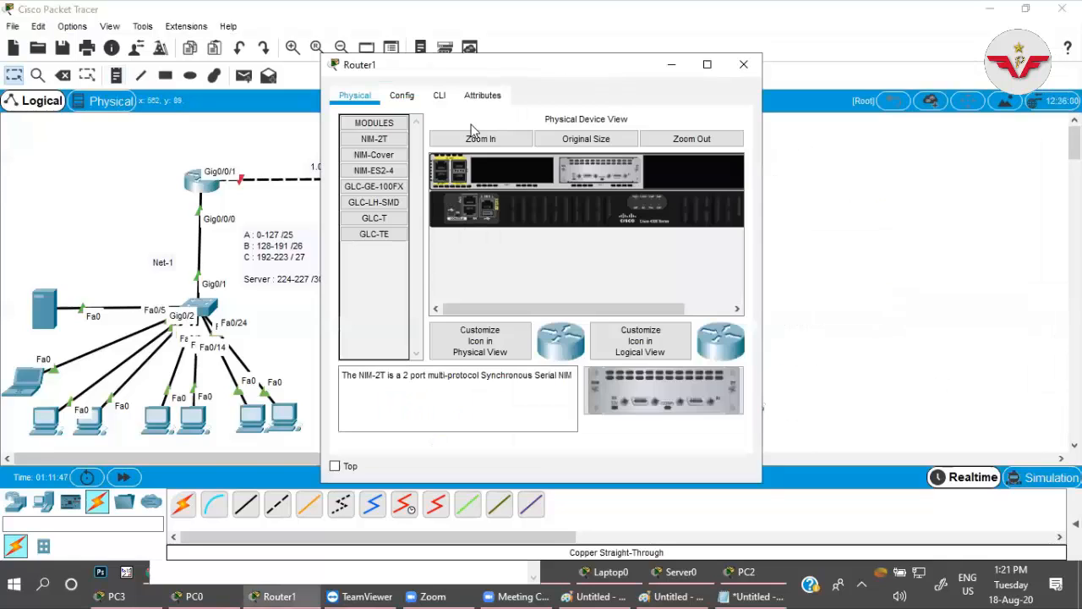
pyautogui.moveTo(443, 63); pyautogui.dragTo(773, 84)
pyautogui.click(774, 115)
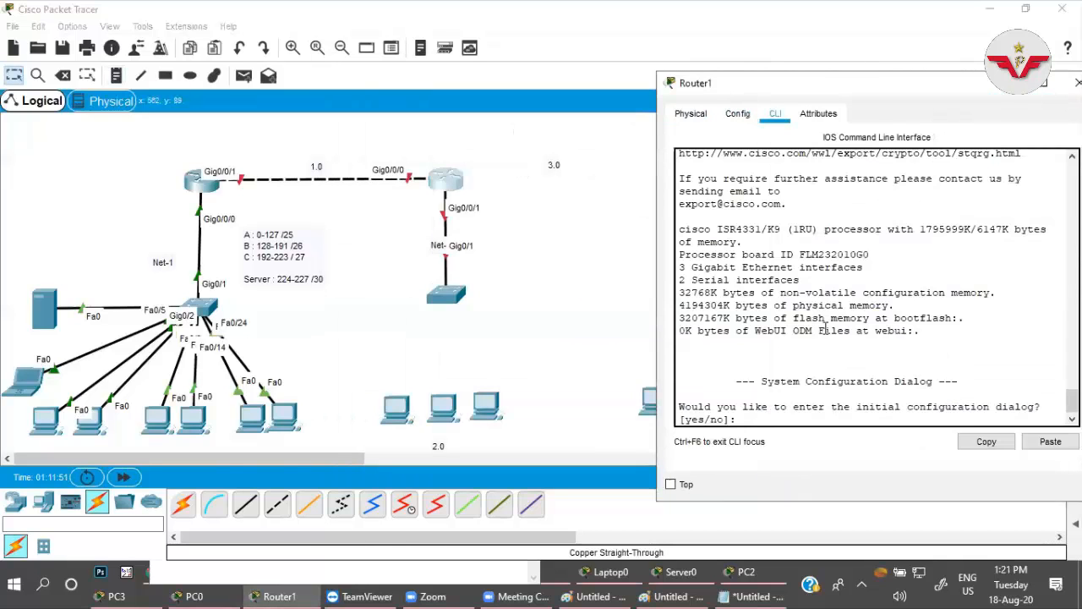
pyautogui.write('n')
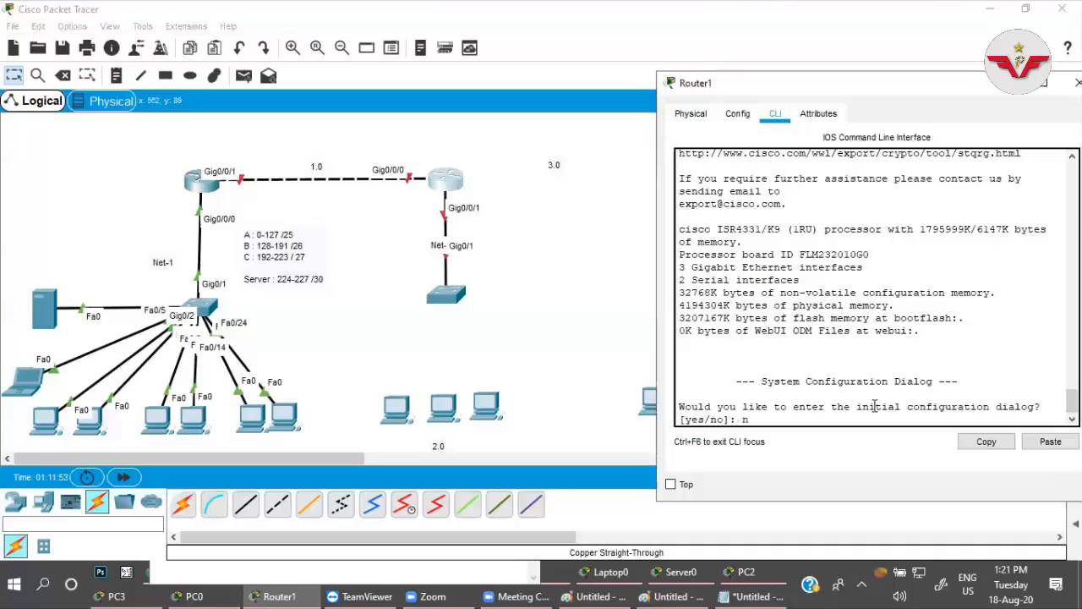
pyautogui.press('Return')
pyautogui.press('Return')
pyautogui.write('en')
pyautogui.press('Return')
pyautogui.write('conf ')
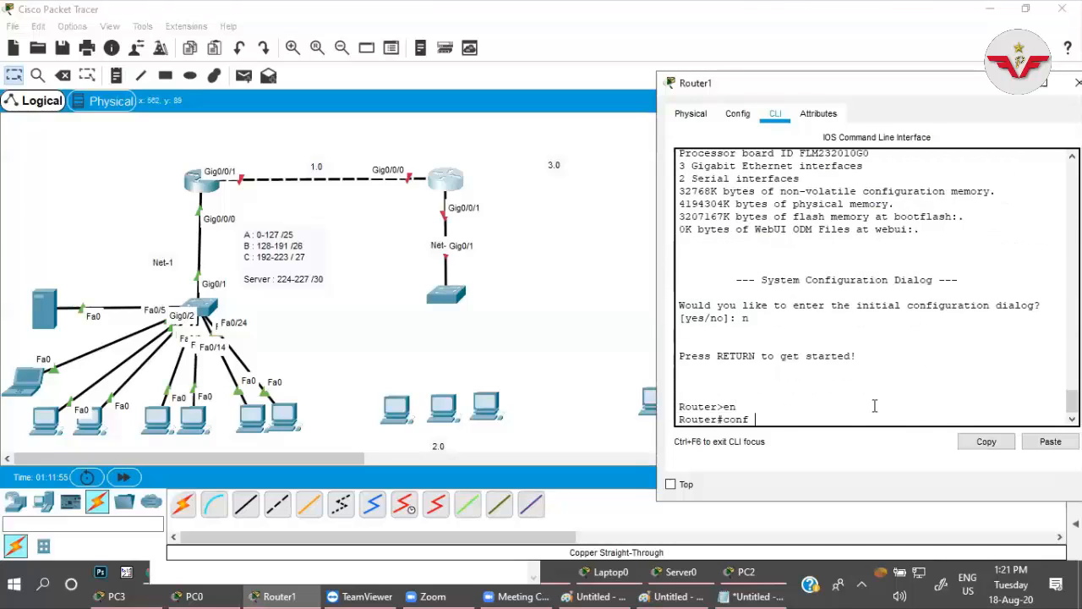
pyautogui.write('t')
pyautogui.press('Return')
# Set Router1's hostname to Branch-Office-1.
pyautogui.write('ho')
pyautogui.press('Tab')
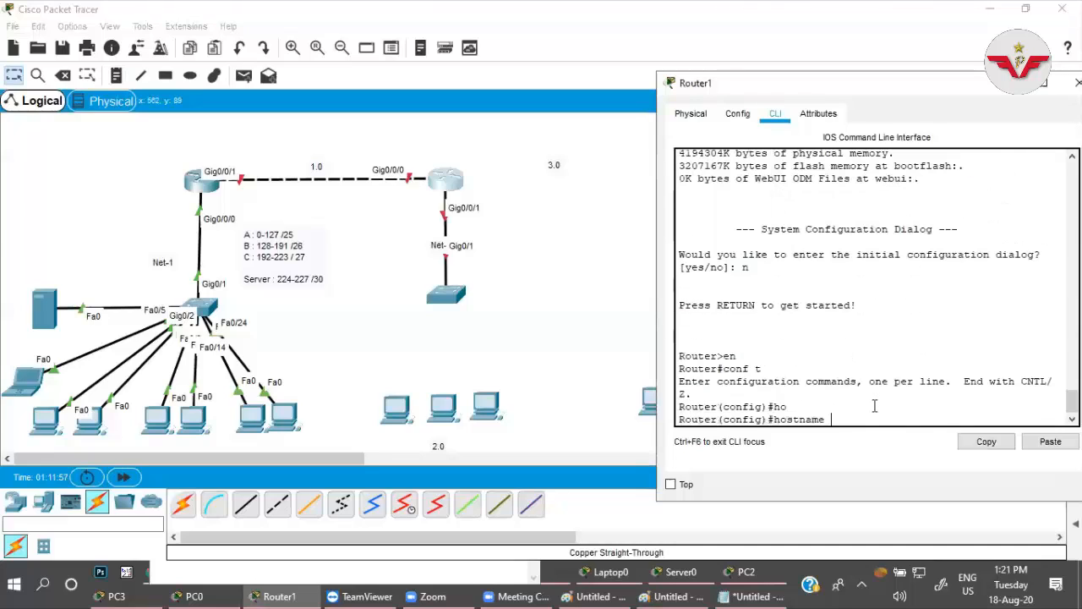
pyautogui.write('Branch')
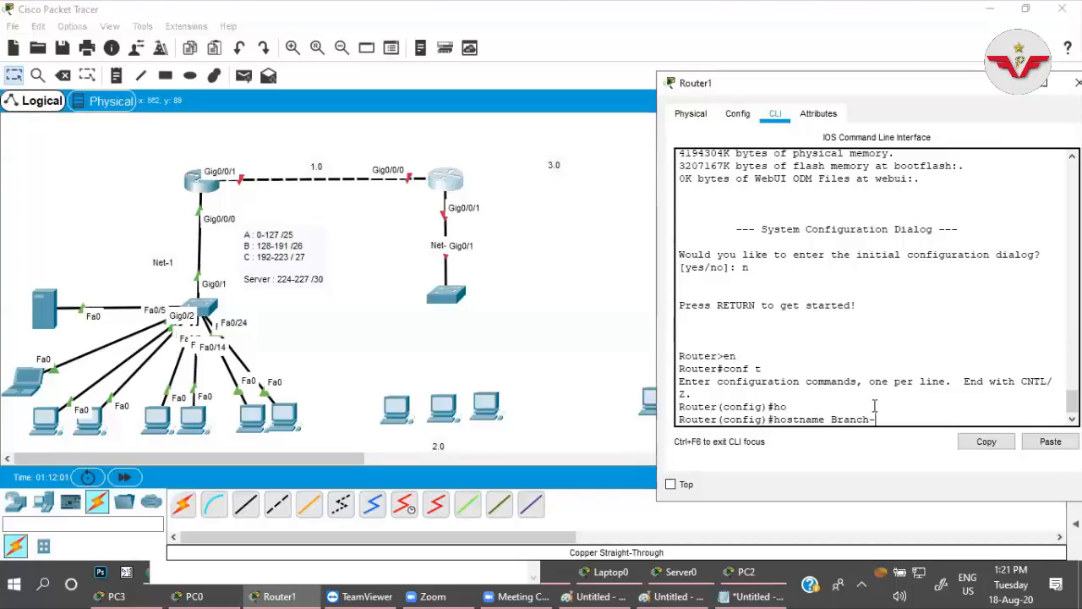
pyautogui.write('-Office-1')
pyautogui.press('Return')
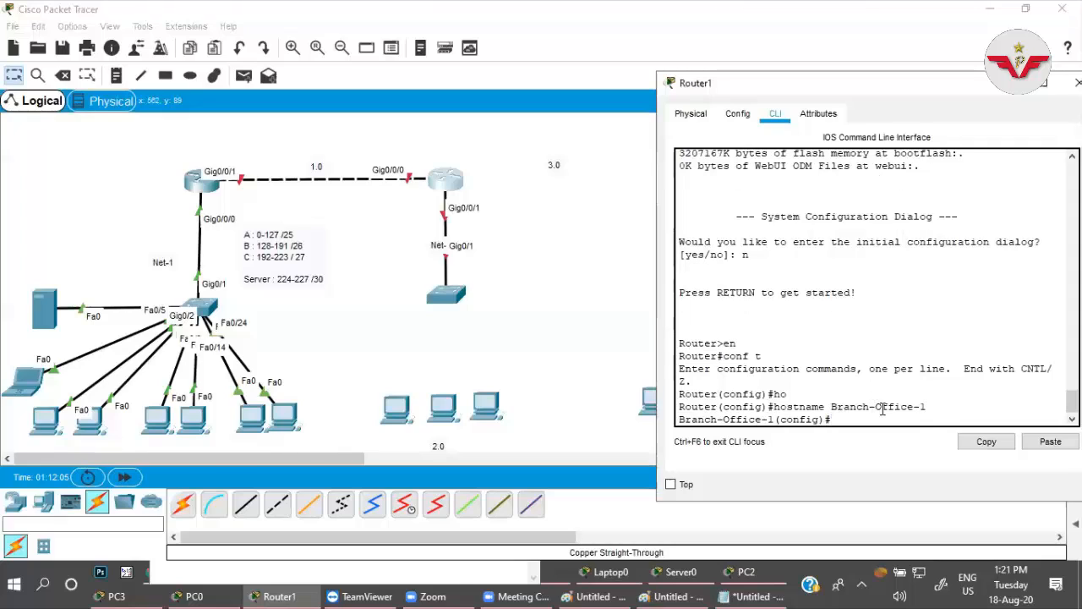
# Assign 192.168.1.2 255.255.255.0 to Router1's g0/0/0 interface and enable the interface.
pyautogui.write('int g0/0/0')
pyautogui.press('Return')
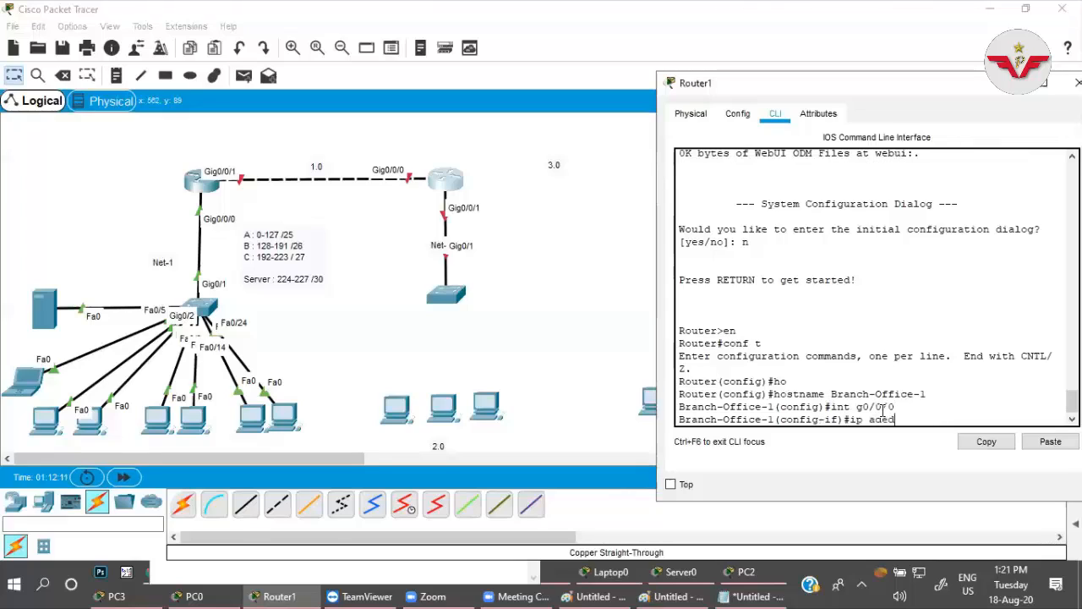
pyautogui.press('Tab')
pyautogui.write('192.1')
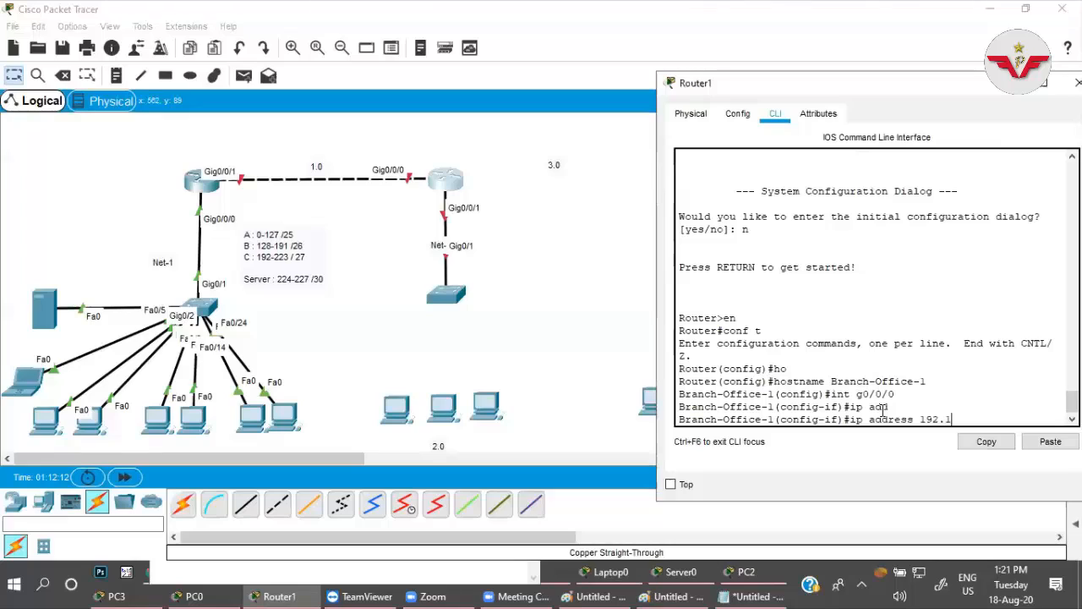
pyautogui.write('68.0')
pyautogui.write('.1.2 25')
pyautogui.write('5.255.255.')
pyautogui.write('0')
pyautogui.press('Return')
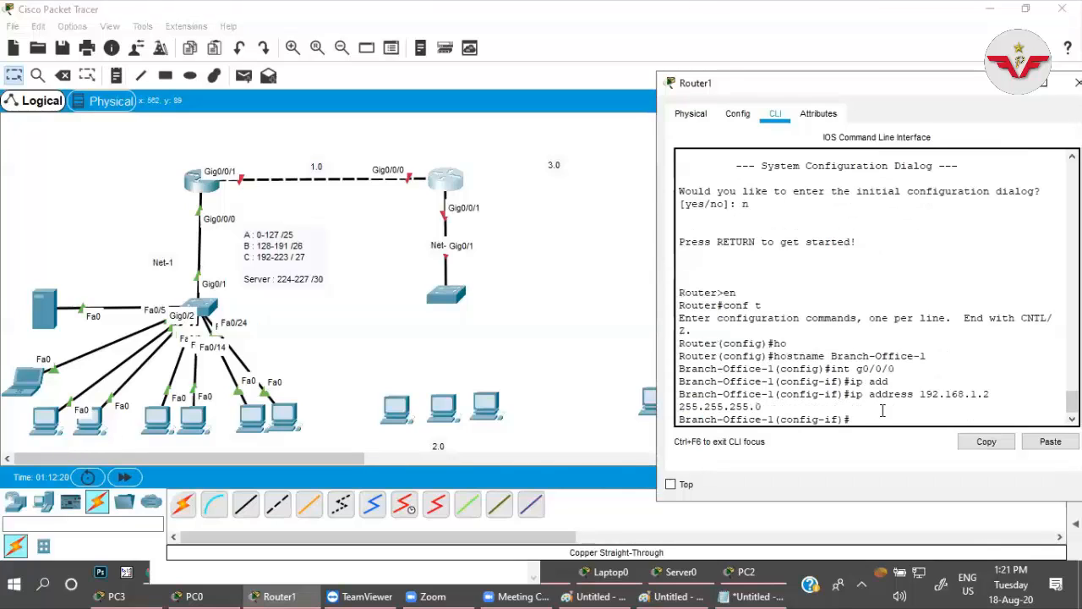
pyautogui.write('no shut')
pyautogui.press('Return')
pyautogui.press('Return')
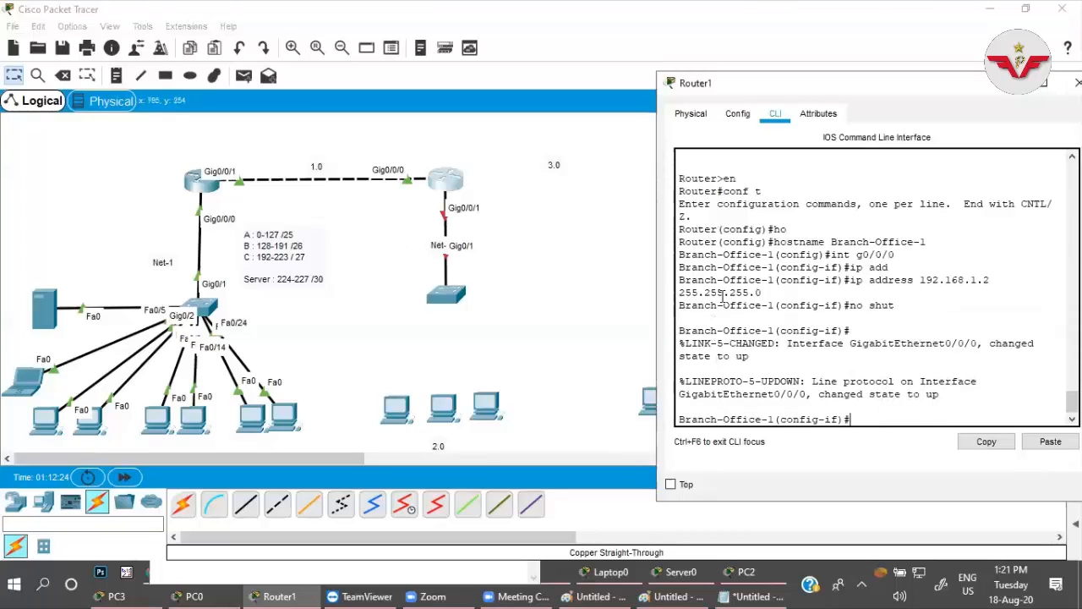
# Assign 192.168.2.1 255.255.255.0 to Router1's g0/0/1 interface, enable it, and widen the router window.
pyautogui.write('int g')
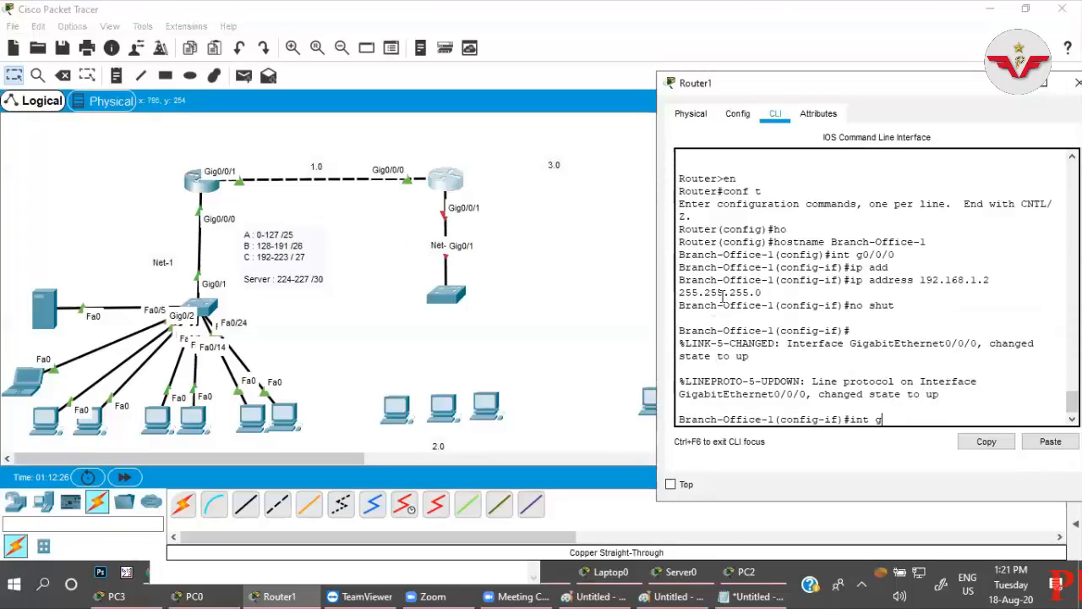
pyautogui.write('0/')
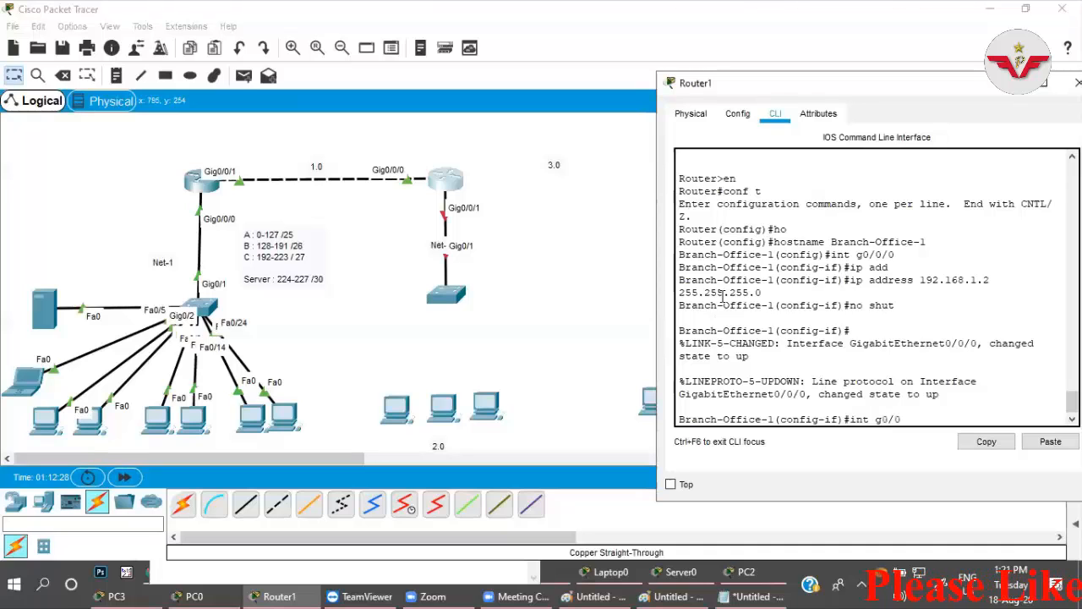
pyautogui.write('0/1')
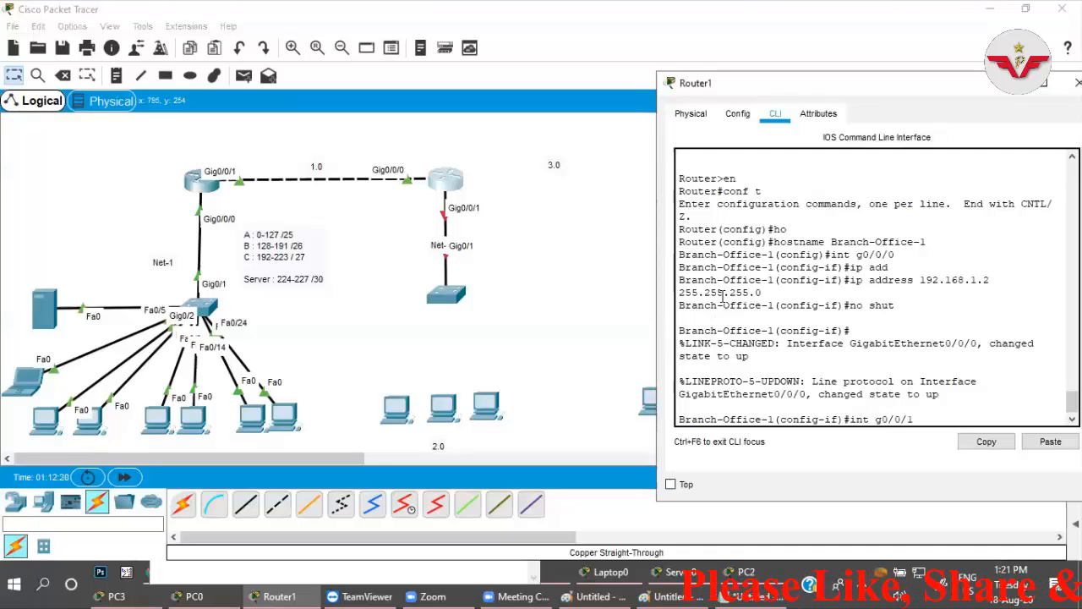
pyautogui.press('Return')
pyautogui.write('ip add')
pyautogui.press('Tab')
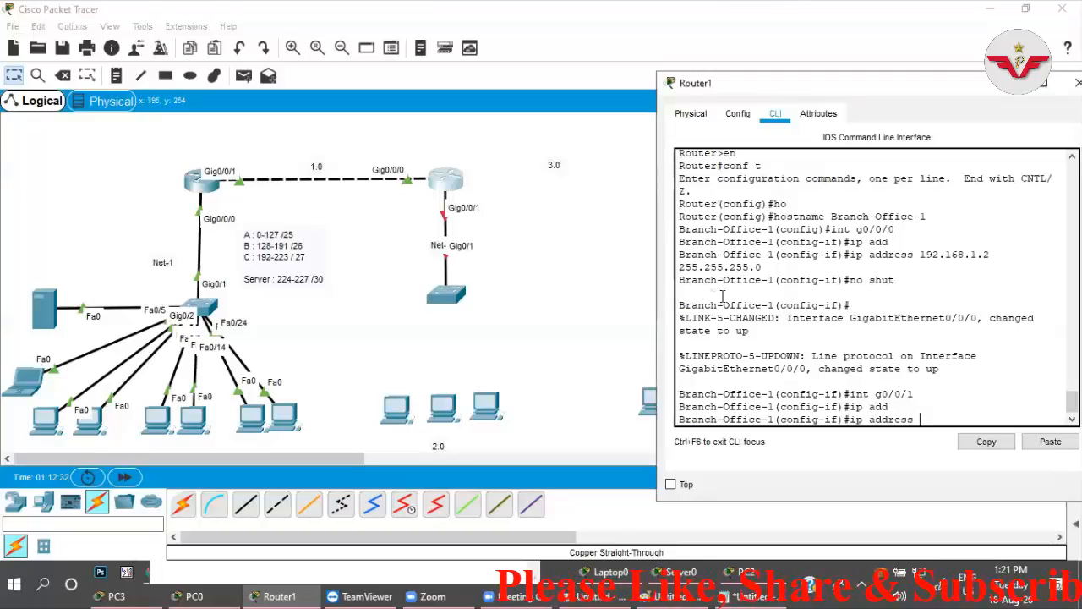
pyautogui.write('192.168.')
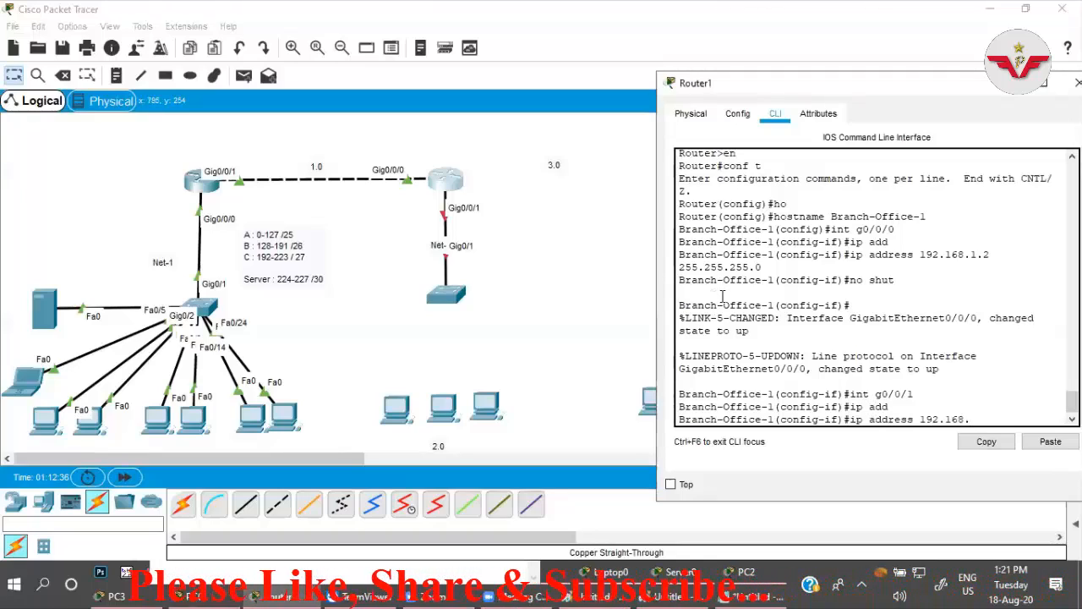
pyautogui.write('2.1 255.255.255.0')
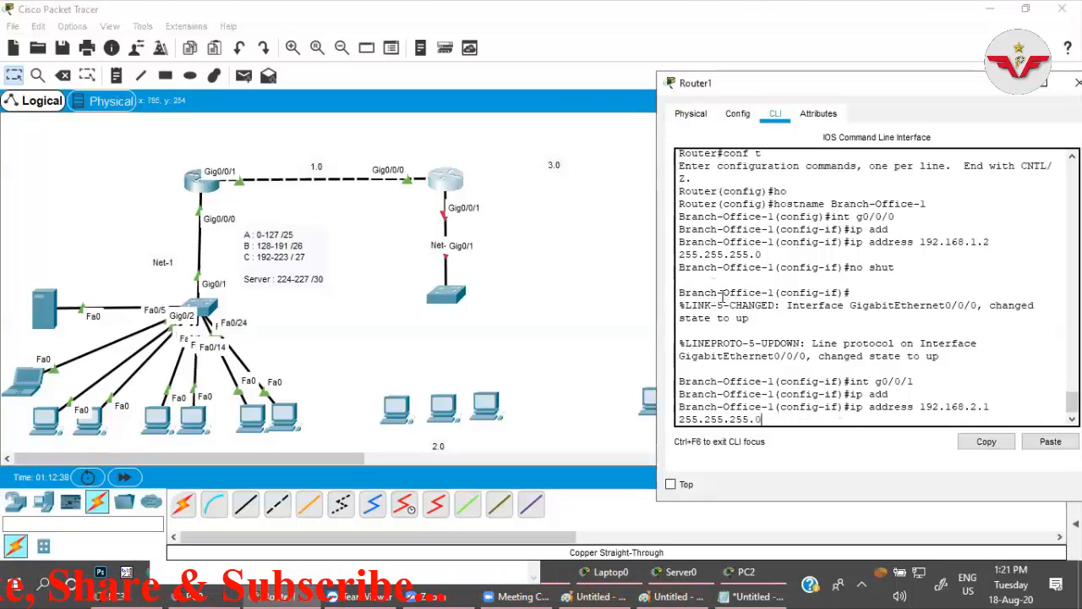
pyautogui.press('Return')
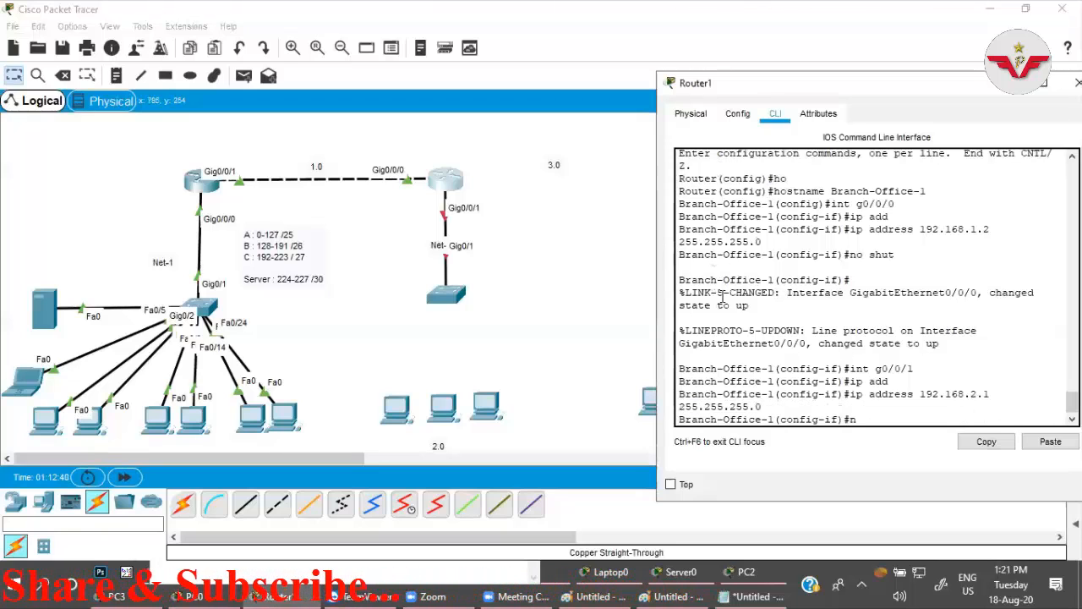
pyautogui.write('no shut')
pyautogui.press('Return')
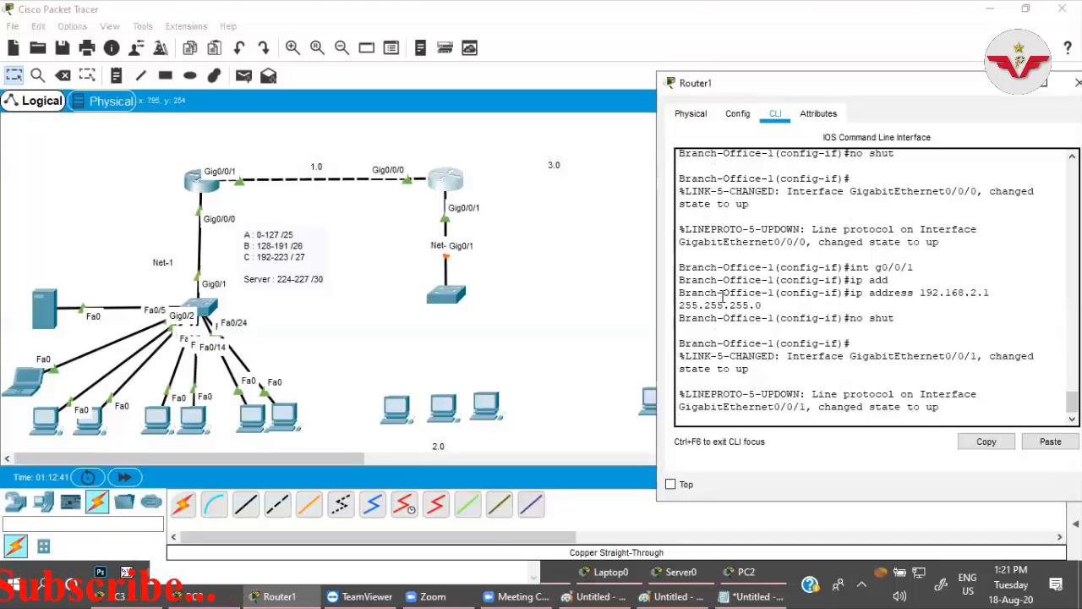
pyautogui.press('Return')
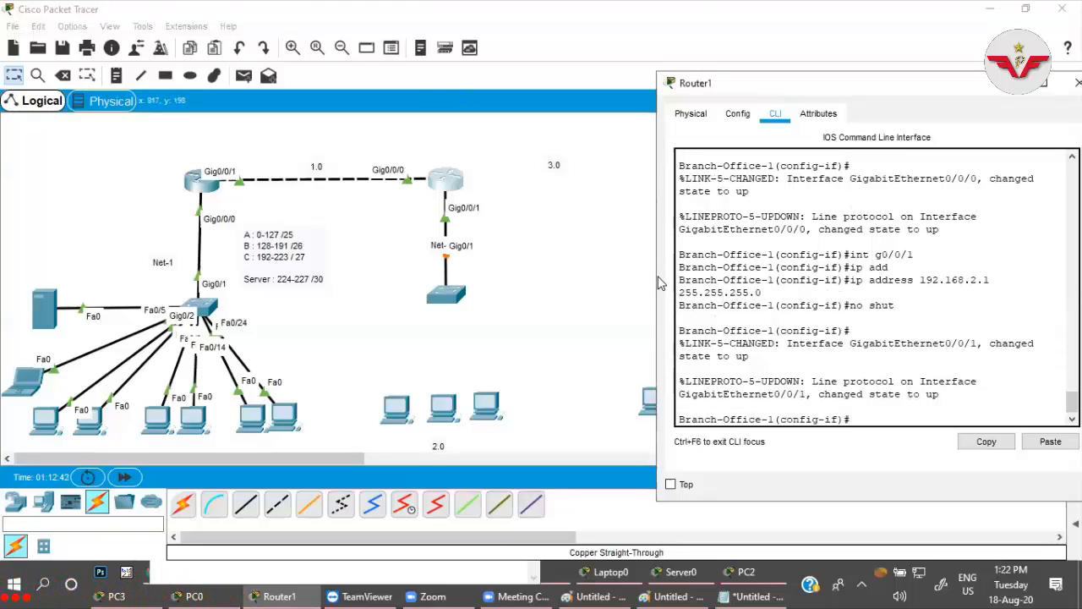
pyautogui.moveTo(654, 279); pyautogui.dragTo(609, 279)
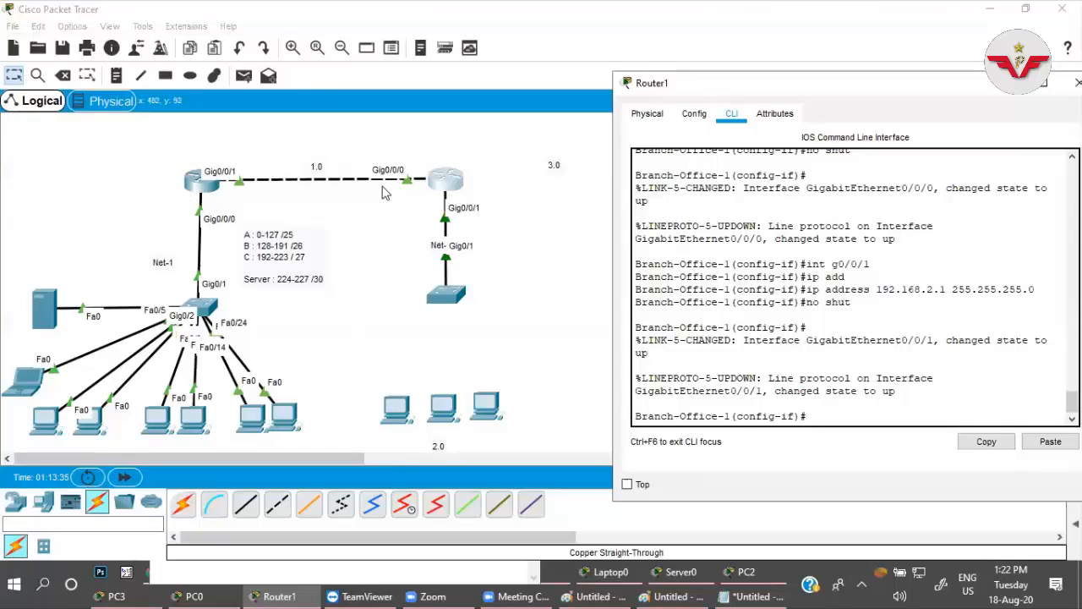
# Leave interface configuration on Router0 and return its CLI to global configuration mode.
pyautogui.click(201, 182)
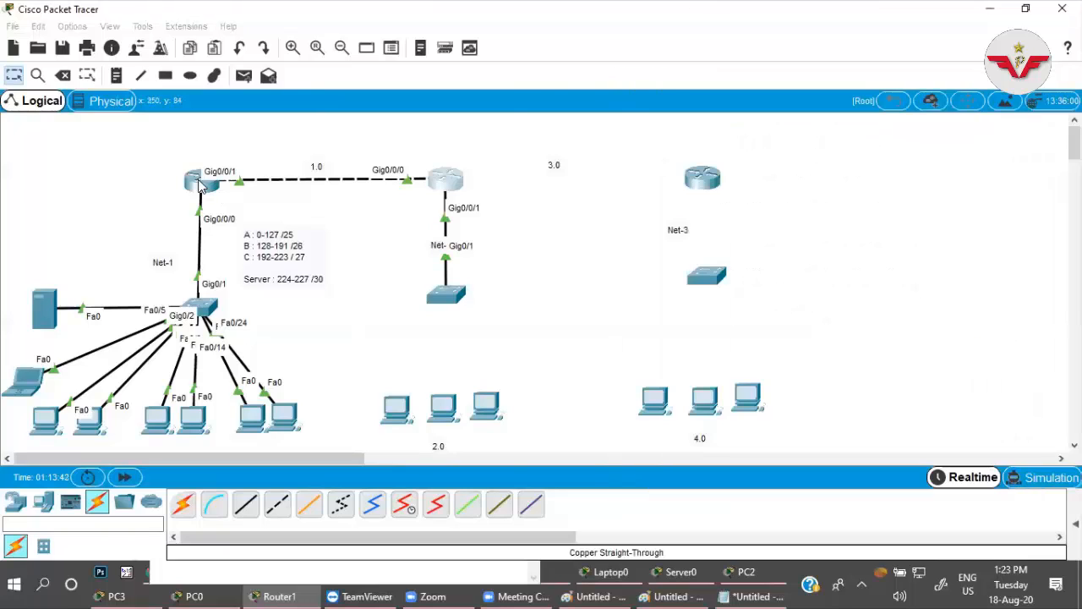
pyautogui.press('Return')
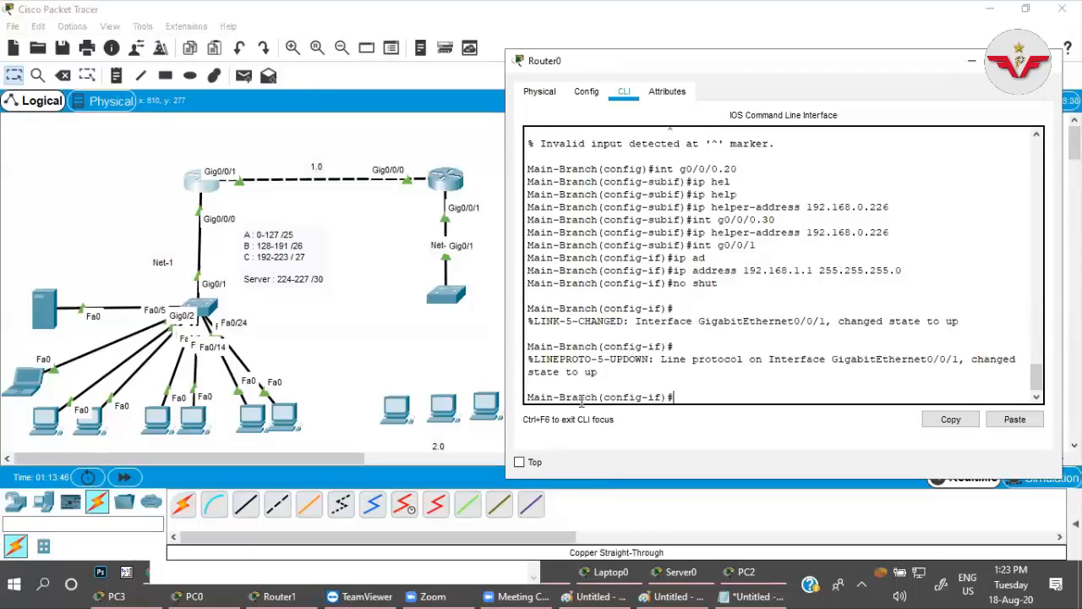
pyautogui.write('exit')
pyautogui.press('Return')
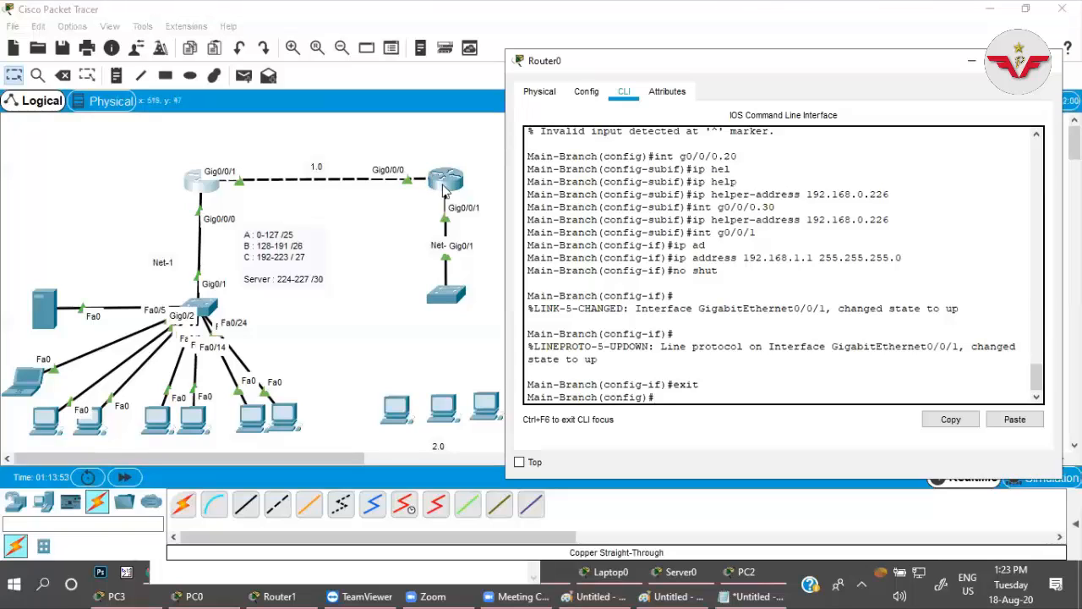
pyautogui.click(443, 189)
pyautogui.moveTo(443, 189)
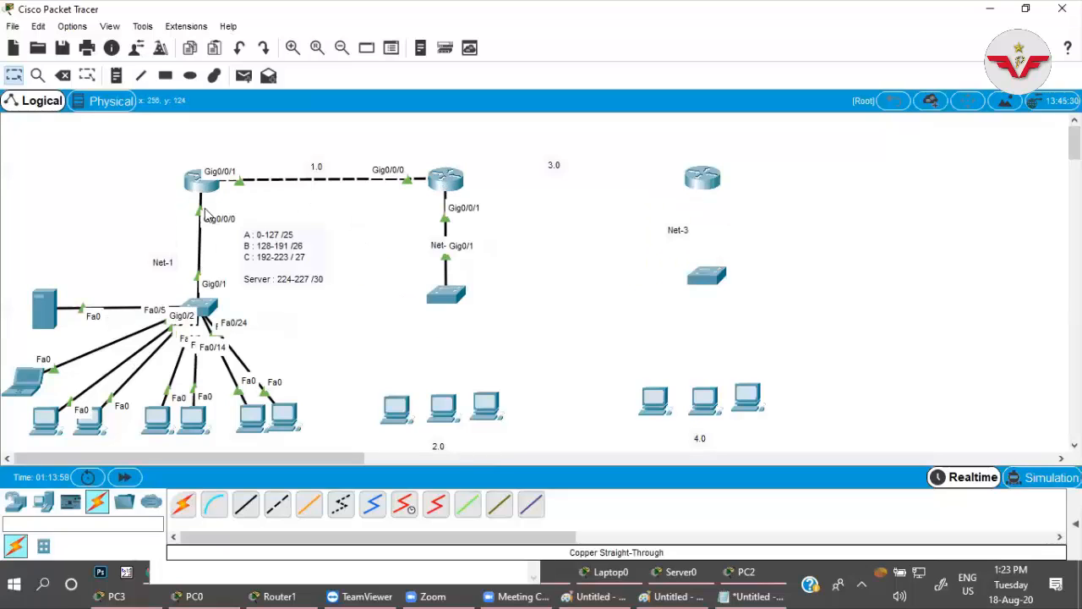
# Ping 192.168.1.1 and 192.168.1.2 from PC0's command prompt, and move its window clear of the topology.
pyautogui.click(51, 422)
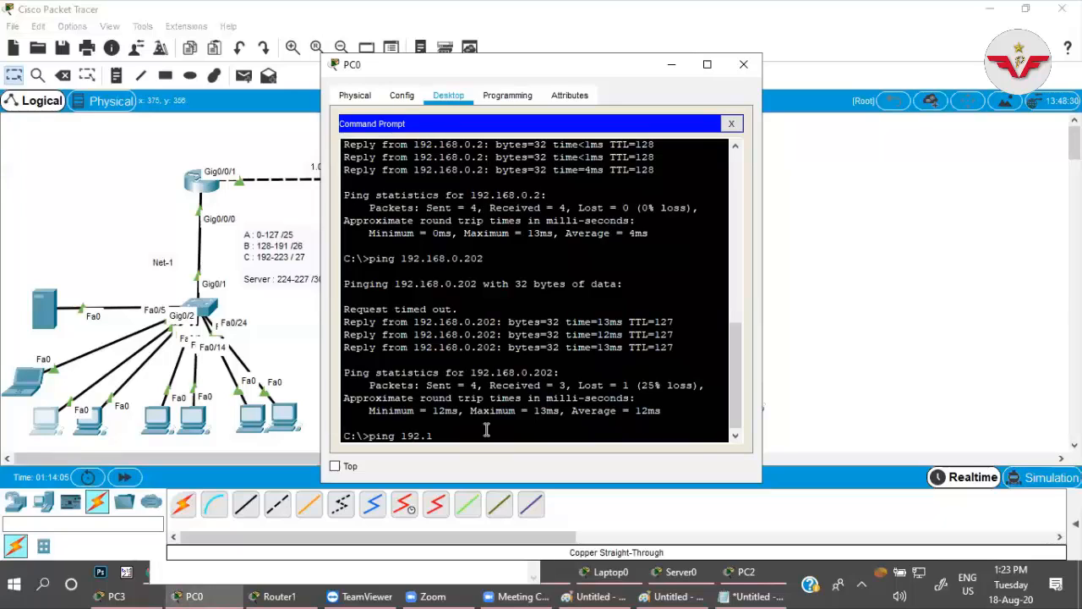
pyautogui.write('ping 192.168.1.1')
pyautogui.press('Return')
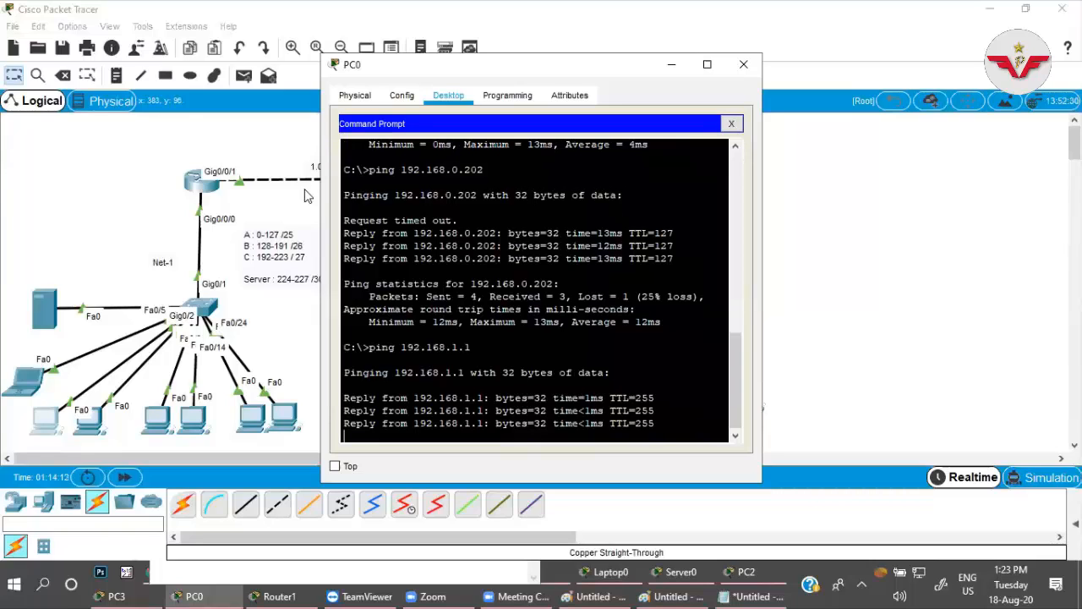
pyautogui.press('Up')
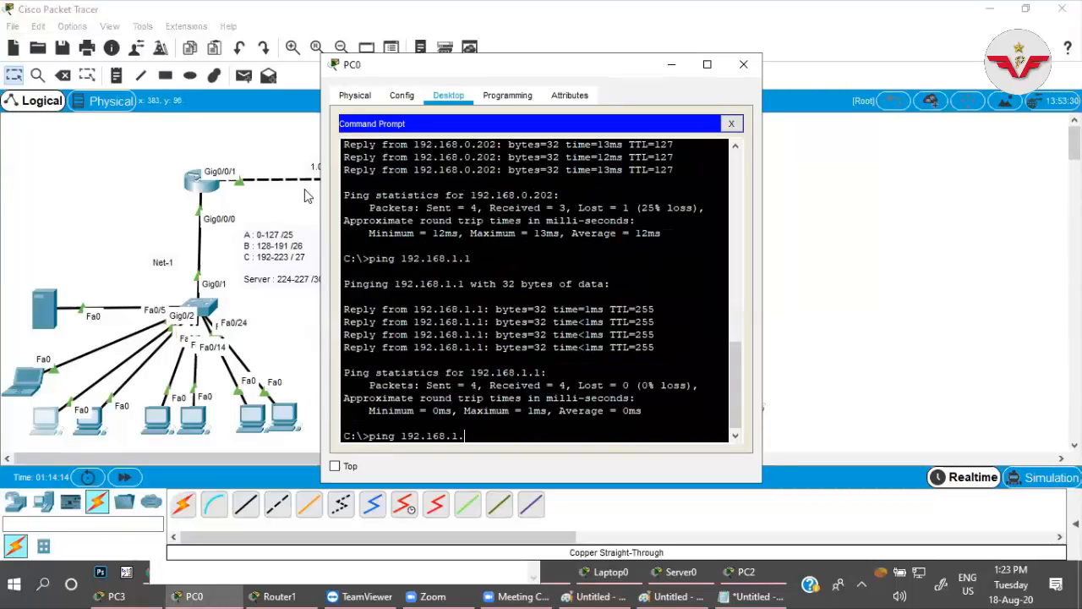
pyautogui.press('Return')
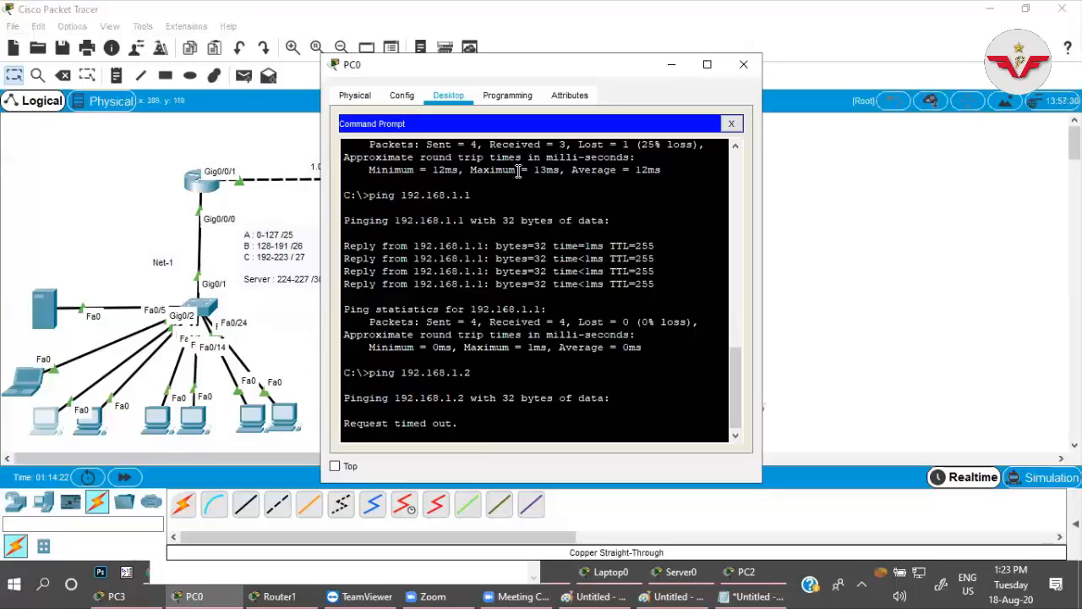
pyautogui.moveTo(504, 71); pyautogui.dragTo(811, 89)
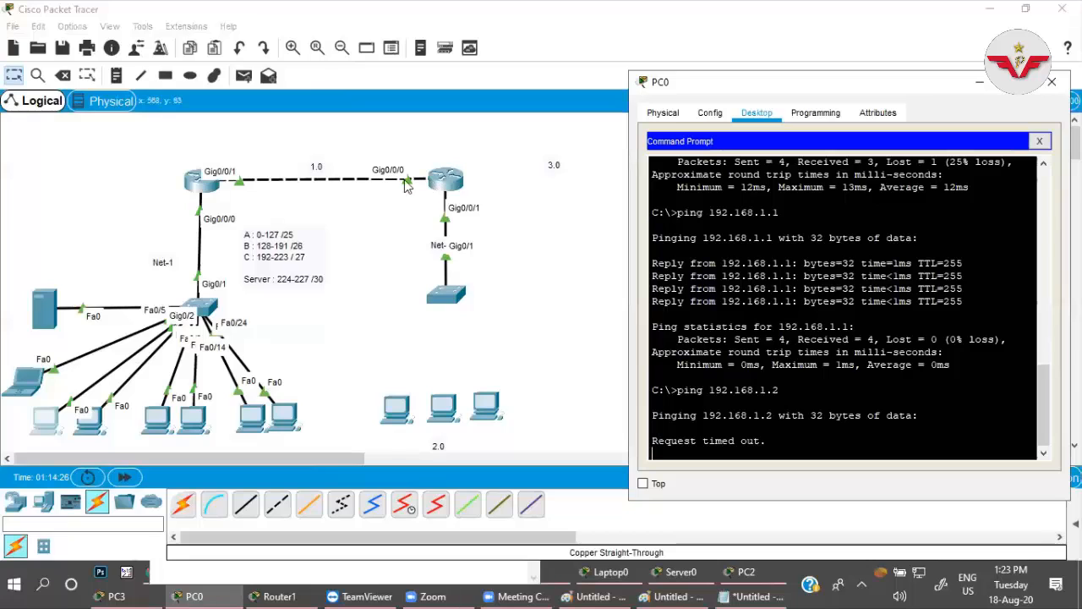
# Show Router0's IP routing table from configuration mode and highlight the 192.168.1.0/24 entry.
pyautogui.click(200, 185)
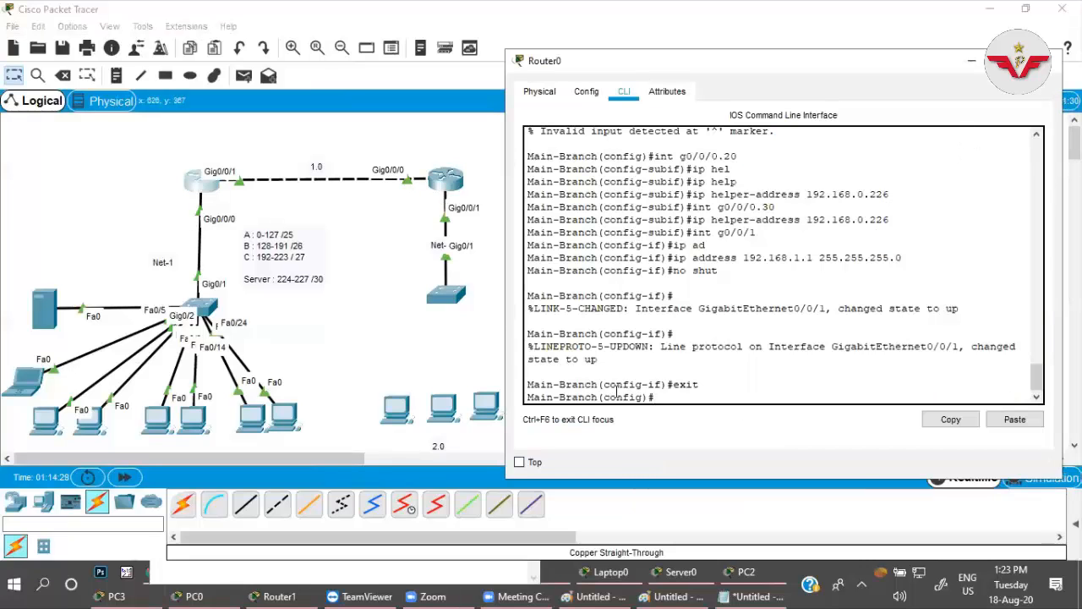
pyautogui.write('do sh ip route')
pyautogui.press('Return')
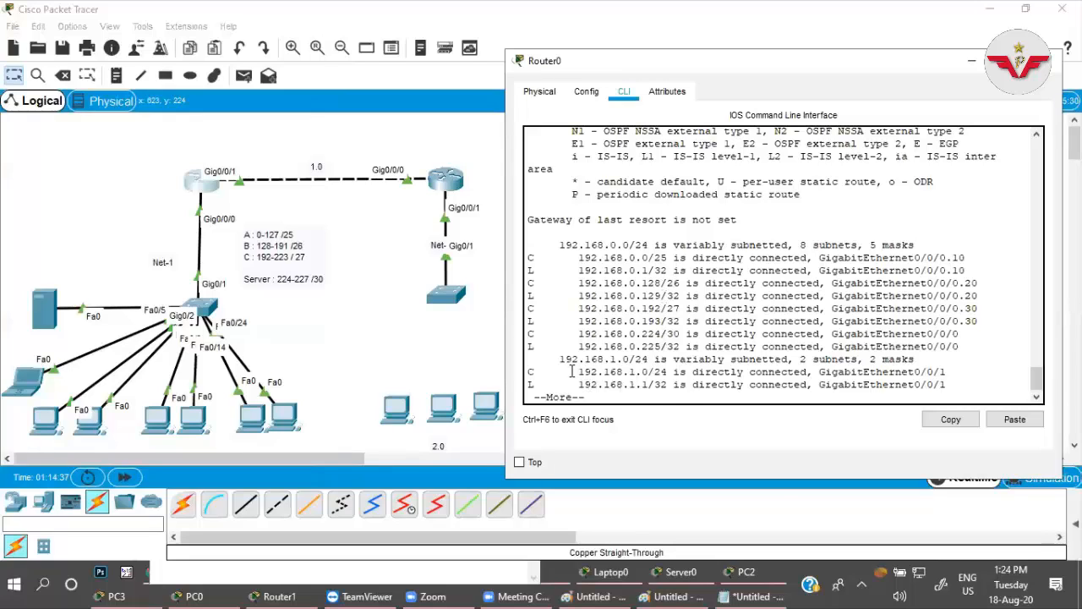
pyautogui.moveTo(572, 371); pyautogui.dragTo(669, 378)
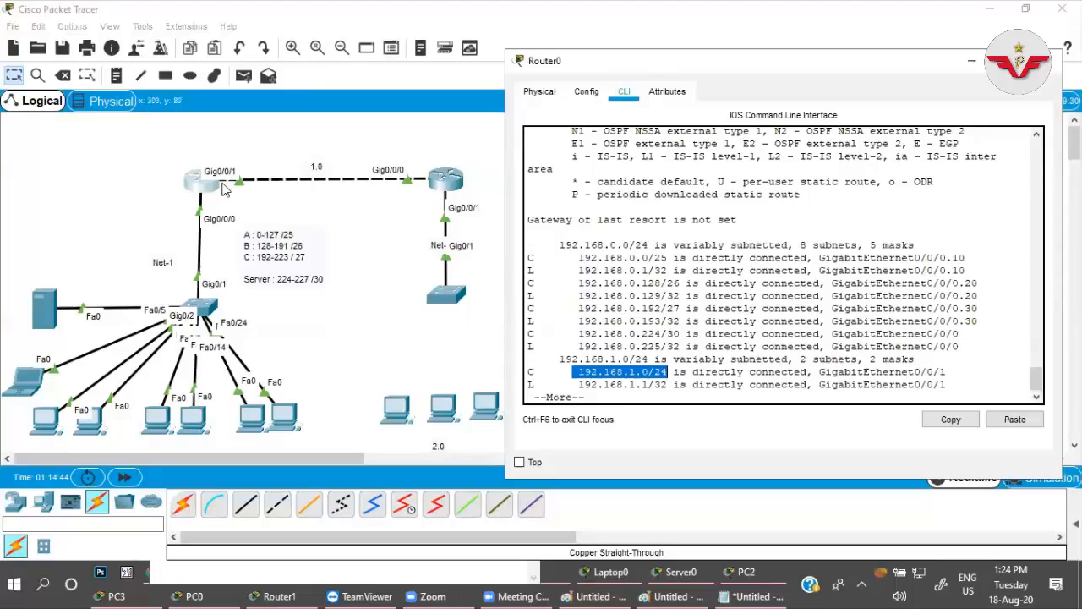
# Show Router1's IP routing table from its interface configuration mode.
pyautogui.click(447, 179)
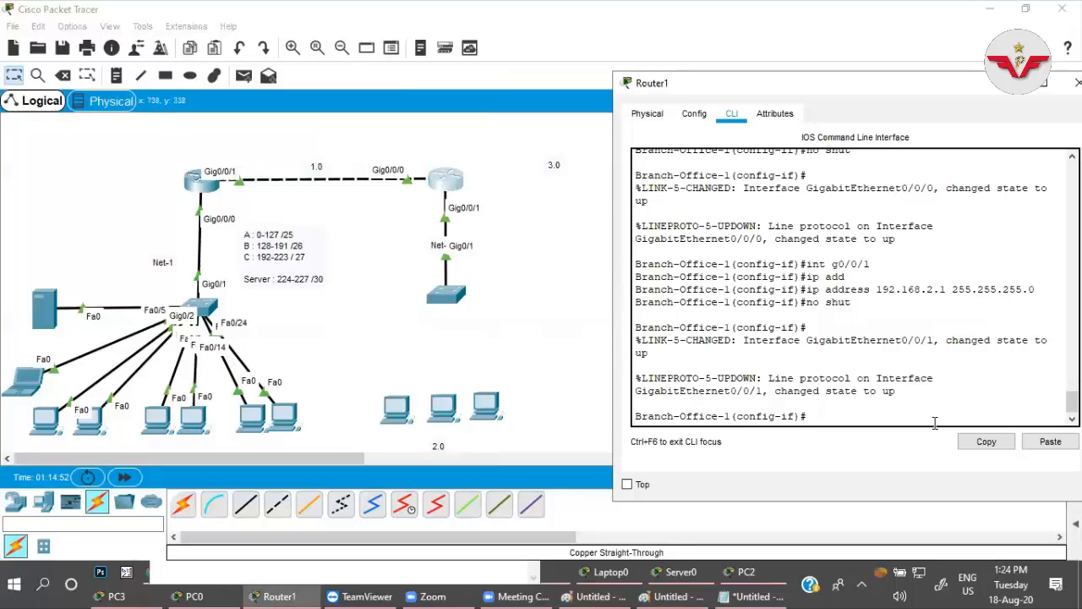
pyautogui.write('do sh ip route')
pyautogui.press('Return')
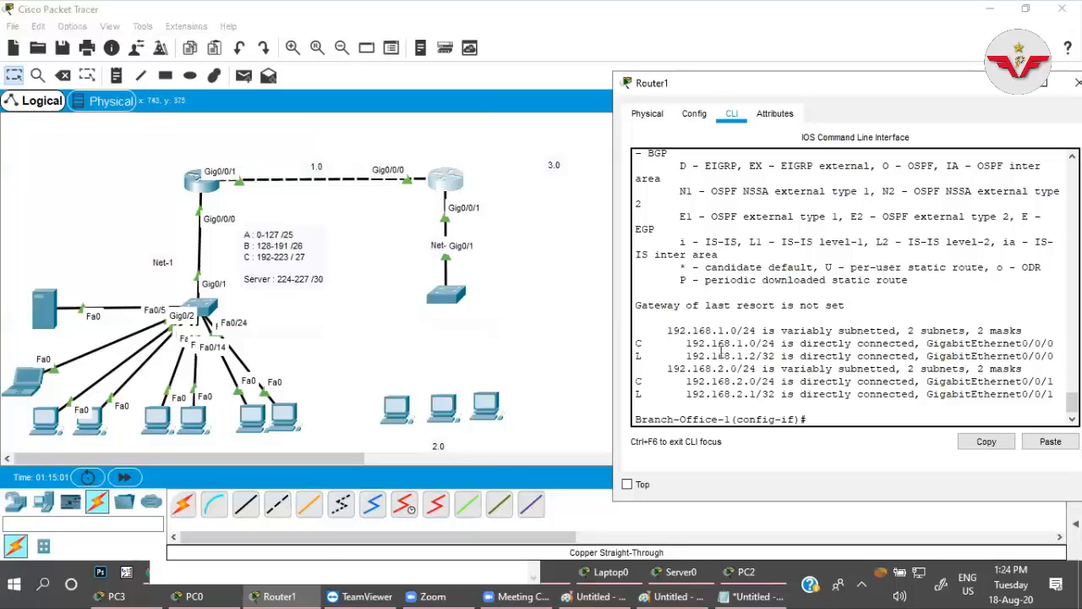
# Highlight the directly connected network entries in Router1's routing table, and return to the topology.
pyautogui.moveTo(737, 341); pyautogui.dragTo(756, 394)
pyautogui.click(738, 341)
pyautogui.click(410, 150)
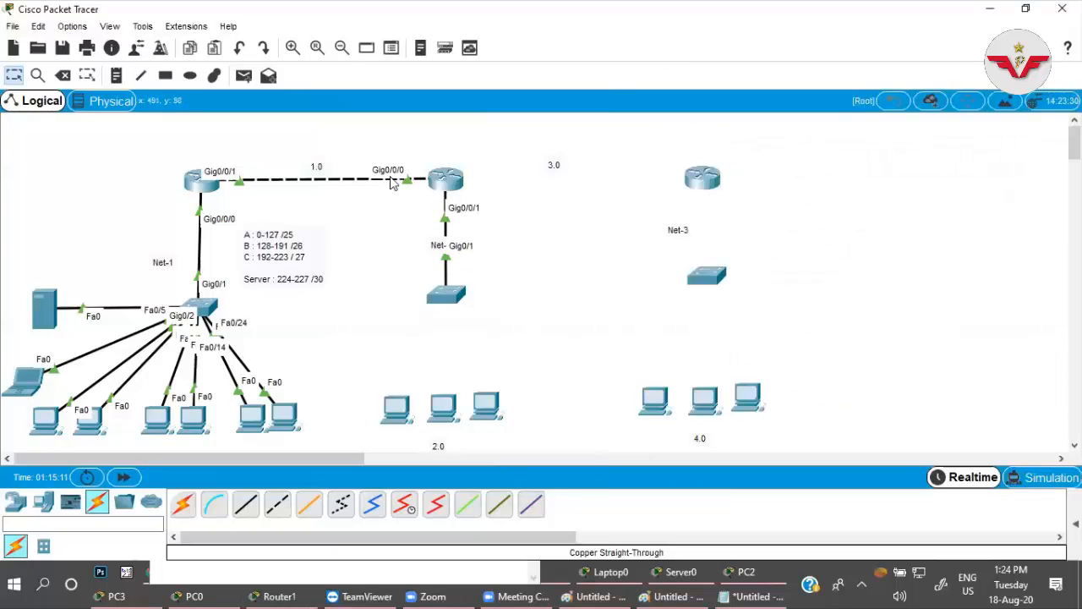
# Add a default static route on Router0 with ip route 0.0.0.0 0.0.0.0 and next hop 192.168.1.2.
pyautogui.click(201, 180)
pyautogui.press('space')
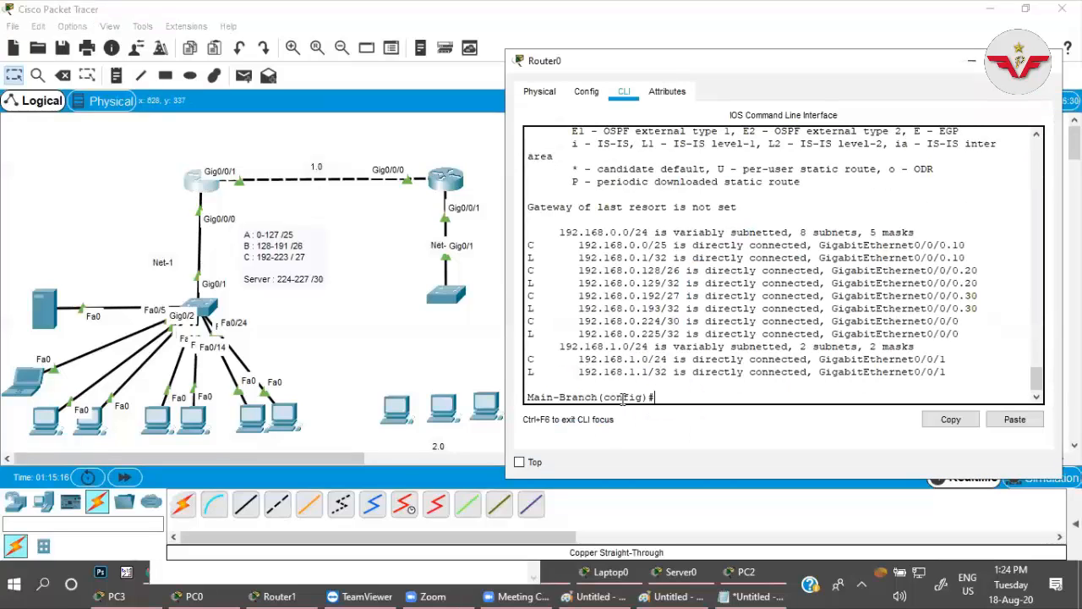
pyautogui.write('ip route 0.0.0.0 0.0.0.0')
pyautogui.write('192.168.')
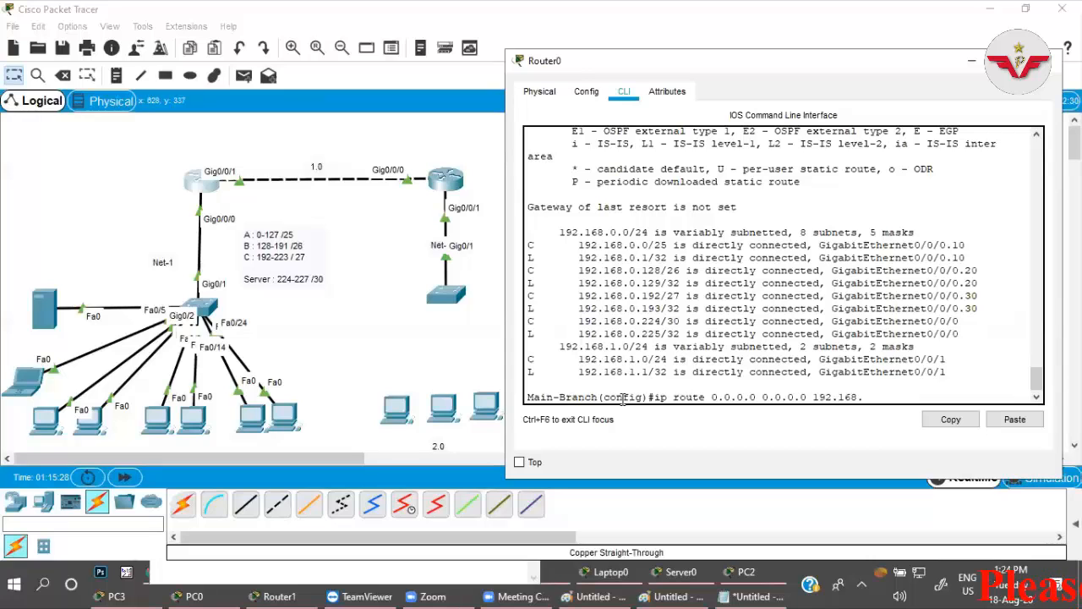
pyautogui.write('1.2')
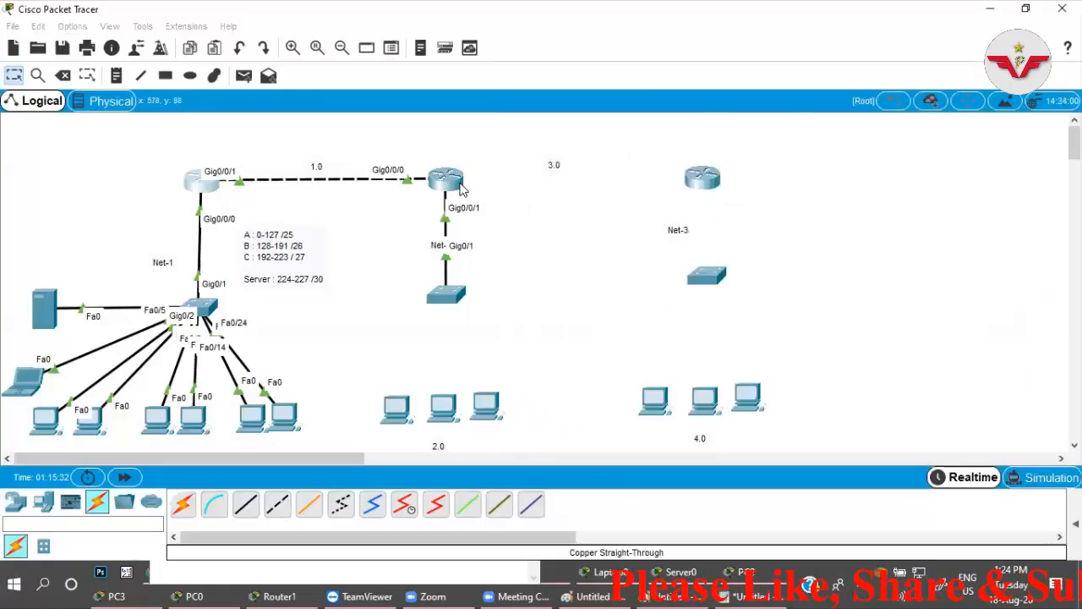
# Add a default static route on Router1 with ip route 0.0.0.0 0.0.0.0 and next hop 192.168.1.1.
pyautogui.click(461, 190)
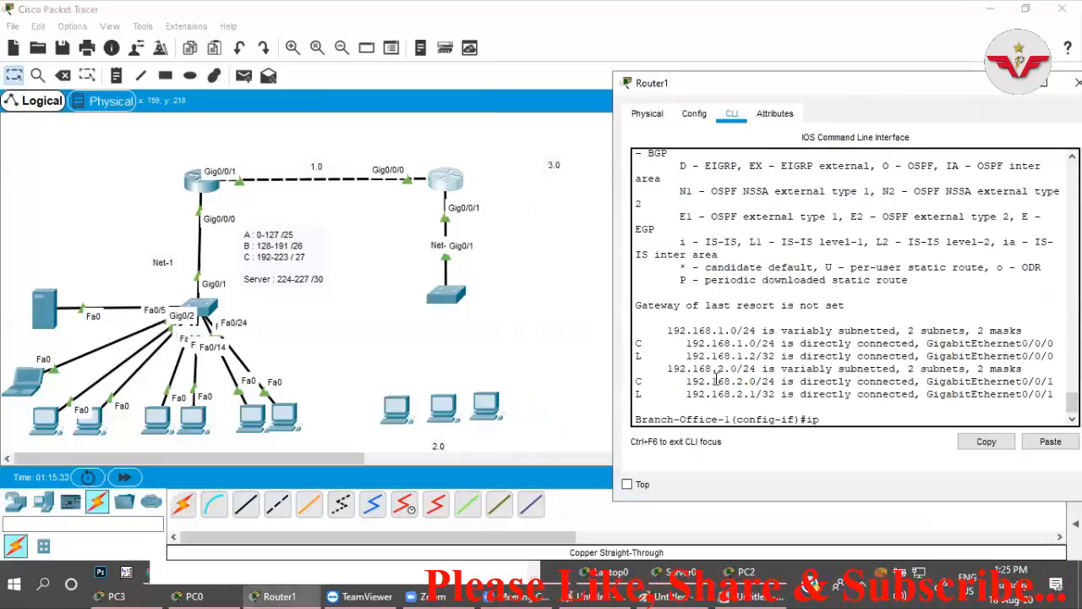
pyautogui.write('route 192')
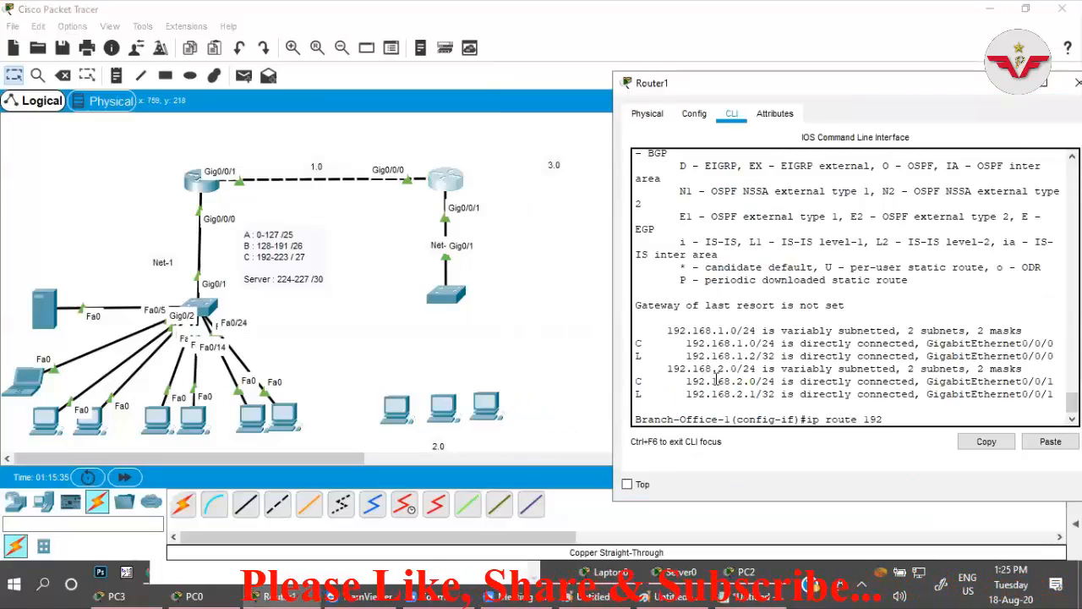
pyautogui.press('BackSpace')
pyautogui.press('BackSpace')
pyautogui.press('BackSpace')
pyautogui.write('0.0.0.0')
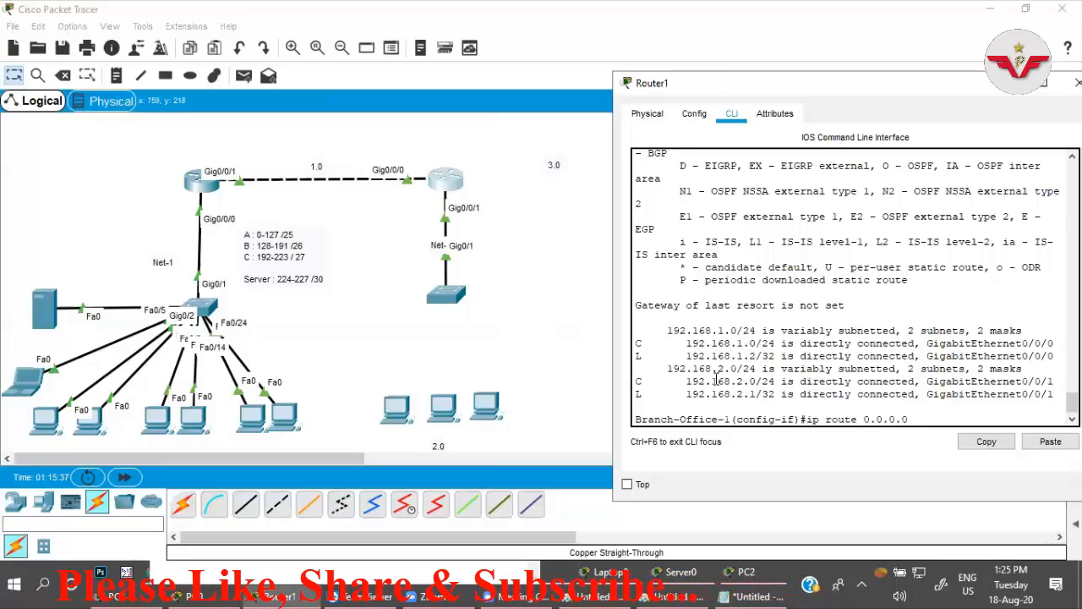
pyautogui.write(' 0.0.0.0 1')
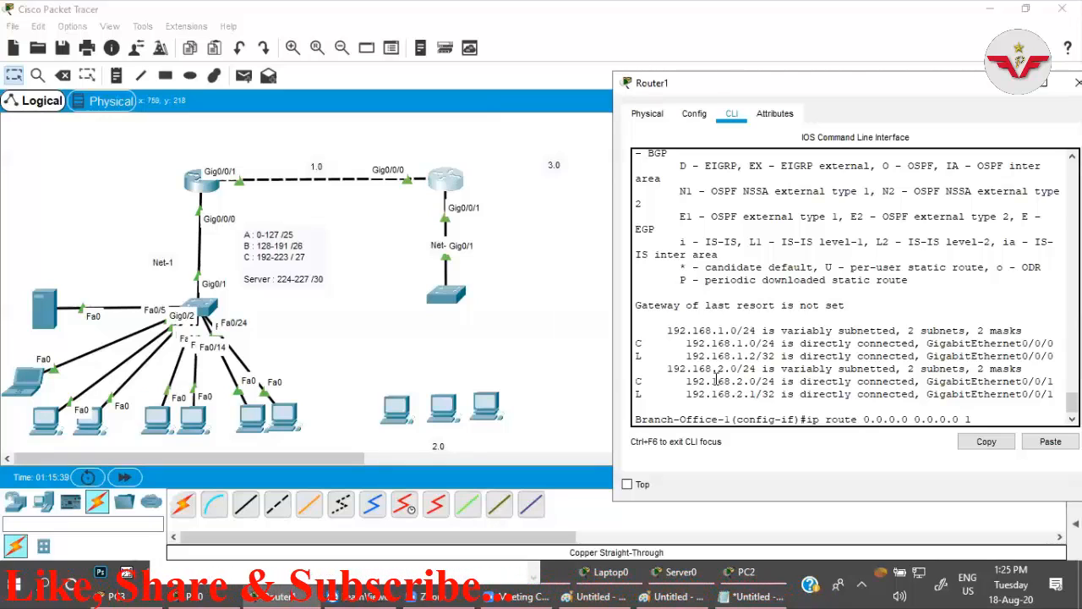
pyautogui.write('92.168.')
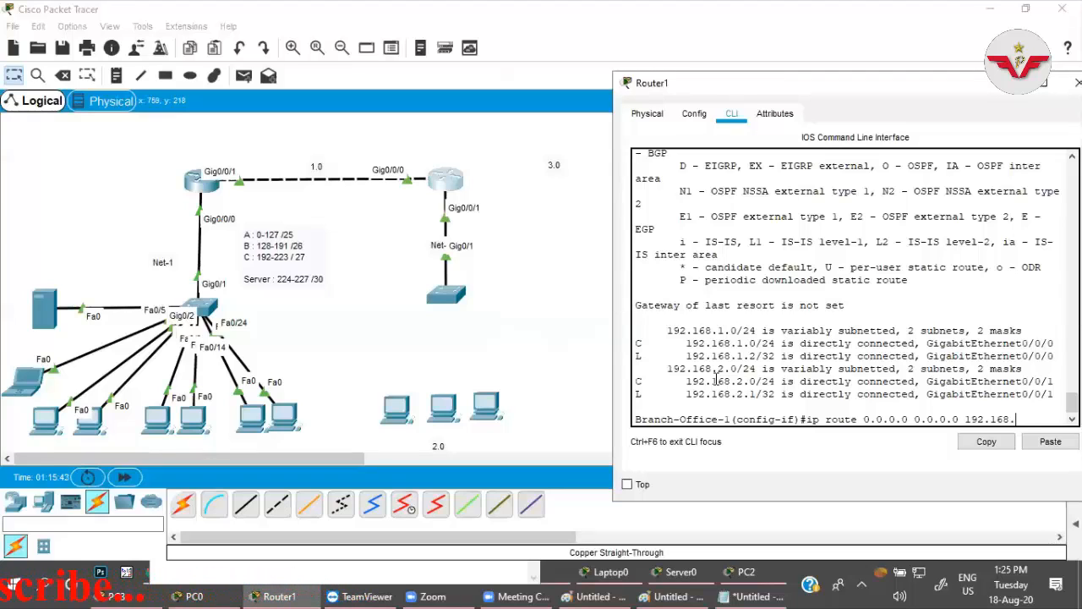
pyautogui.write('1.')
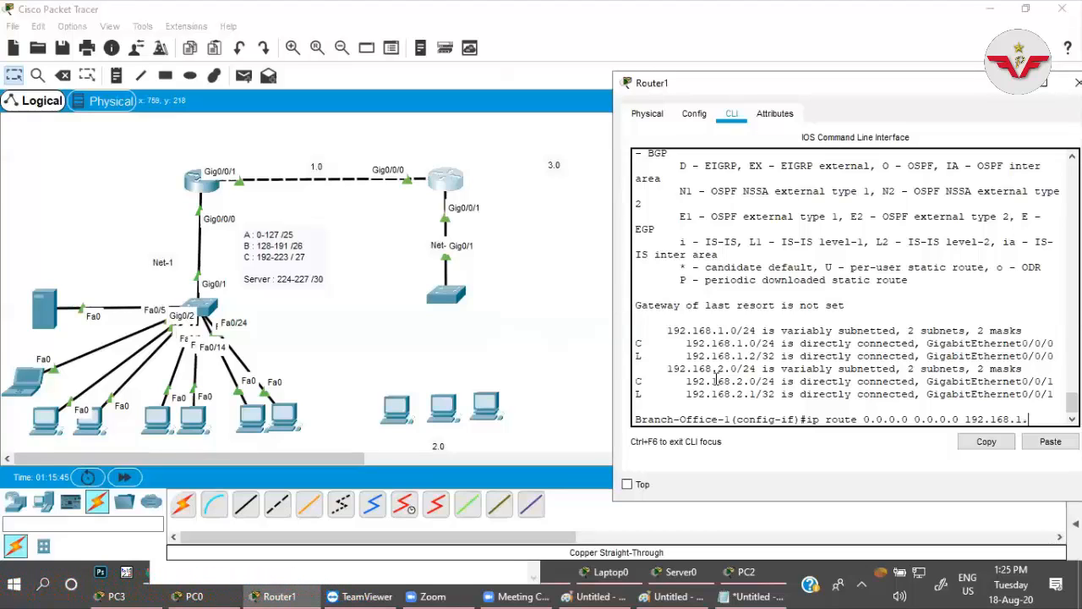
pyautogui.write('1')
pyautogui.press('Return')
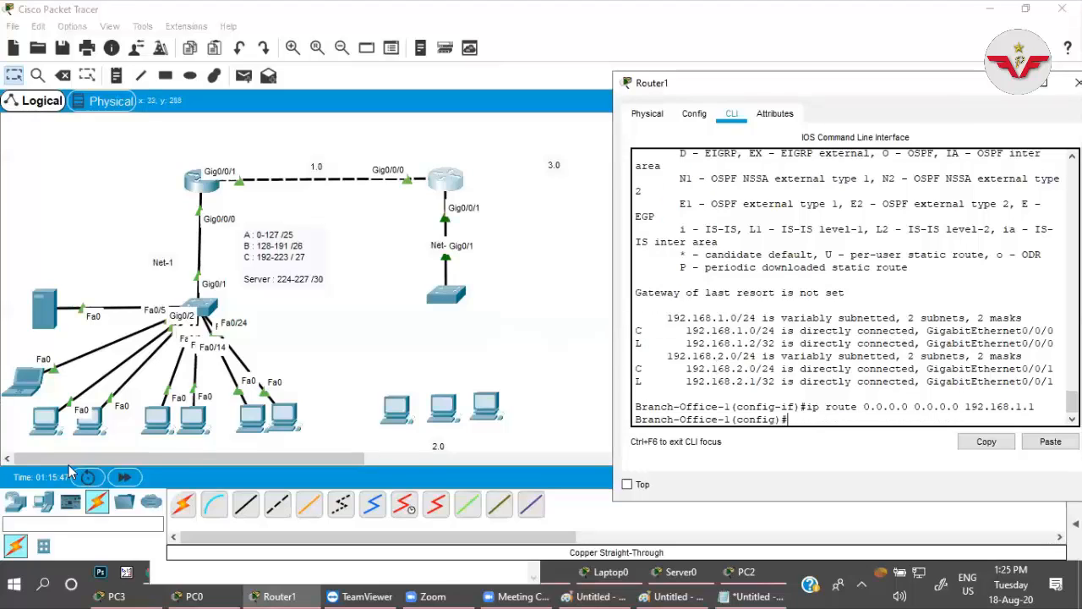
# Repeat the ping to 192.168.1.2 from PC0's command prompt, and return to the topology.
pyautogui.click(53, 425)
pyautogui.click(667, 411)
pyautogui.press('Up')
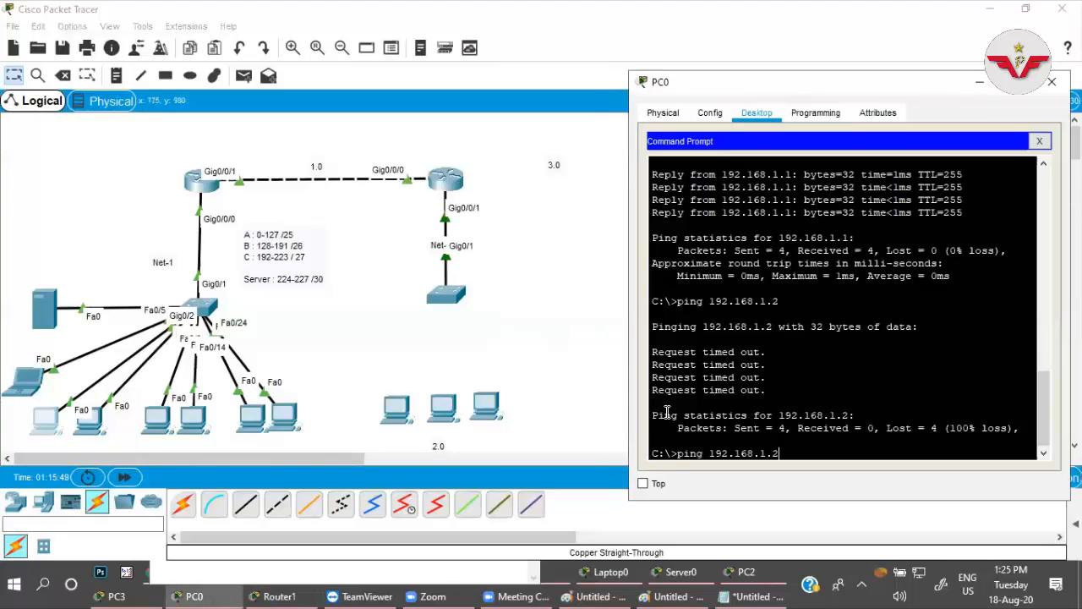
pyautogui.press('Return')
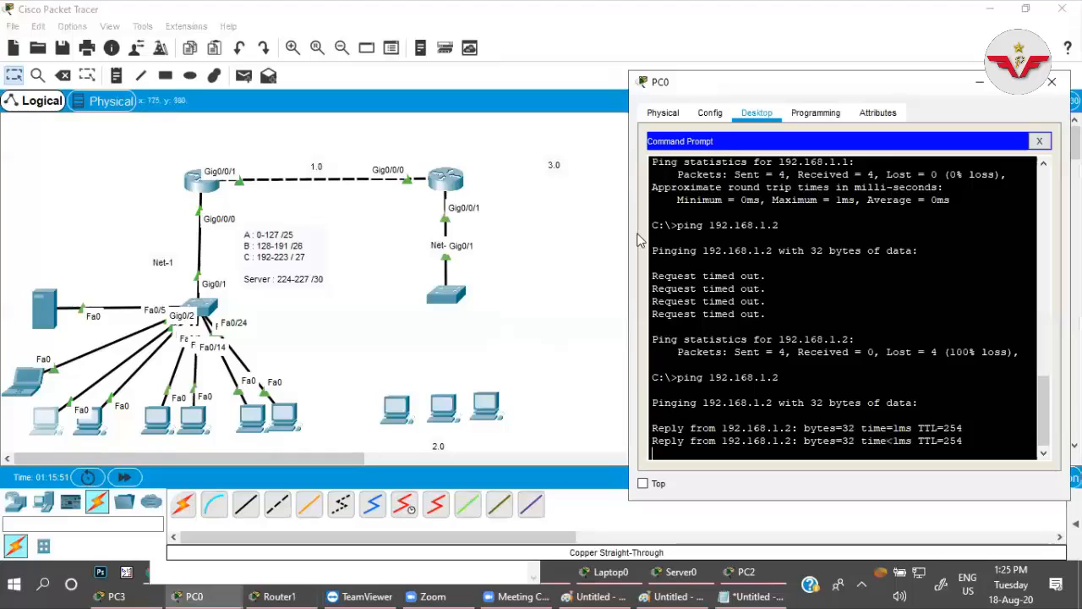
pyautogui.click(567, 316)
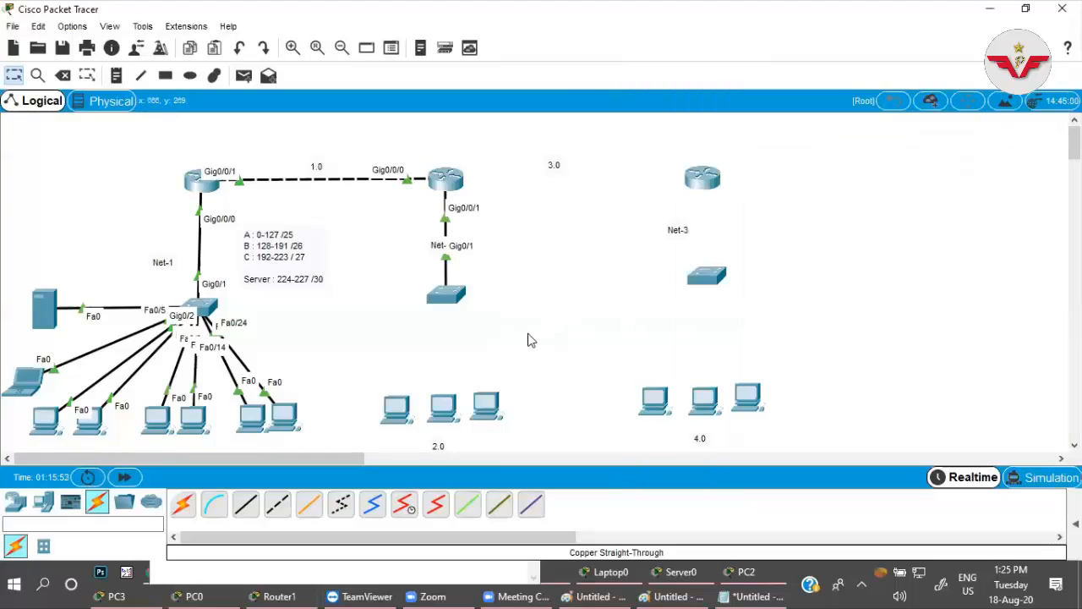
# Open Server0's DHCP service and enter Branch Office 1 as the pool name.
pyautogui.click(46, 312)
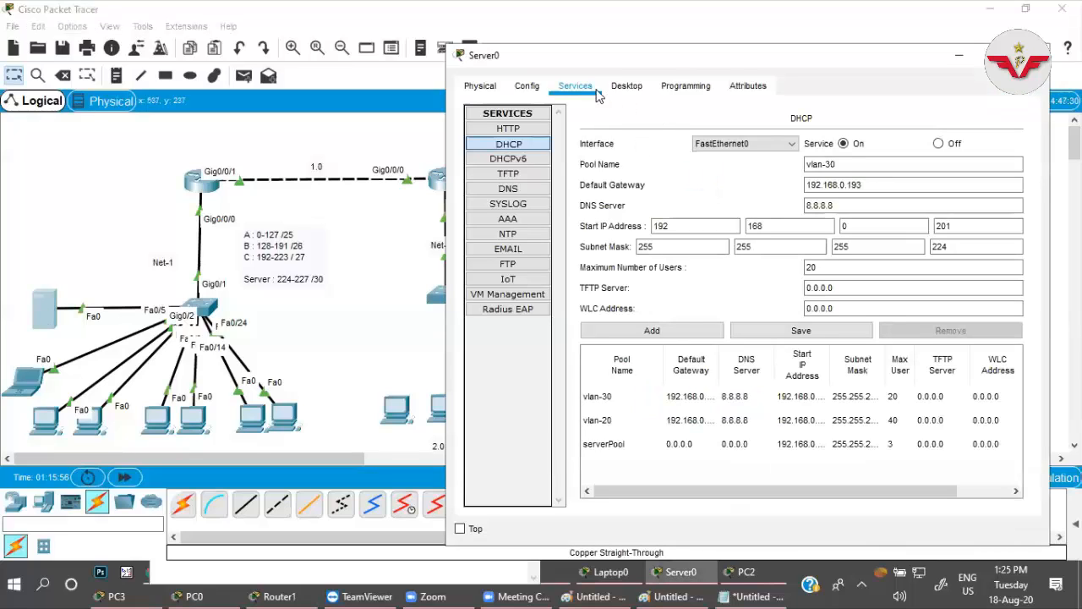
pyautogui.moveTo(586, 68); pyautogui.dragTo(721, 74)
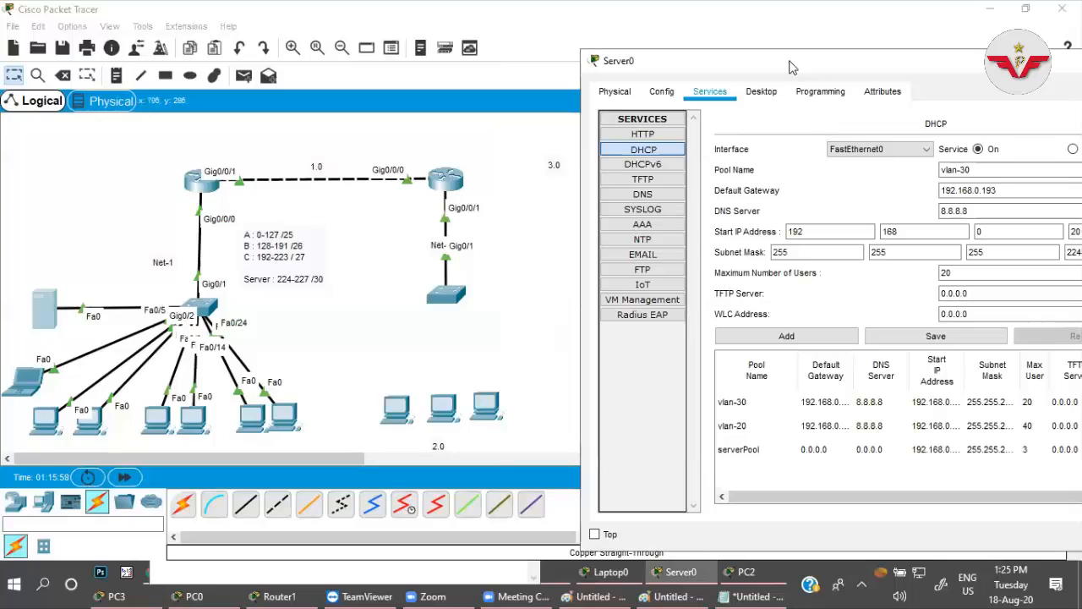
pyautogui.moveTo(793, 67); pyautogui.dragTo(651, 81)
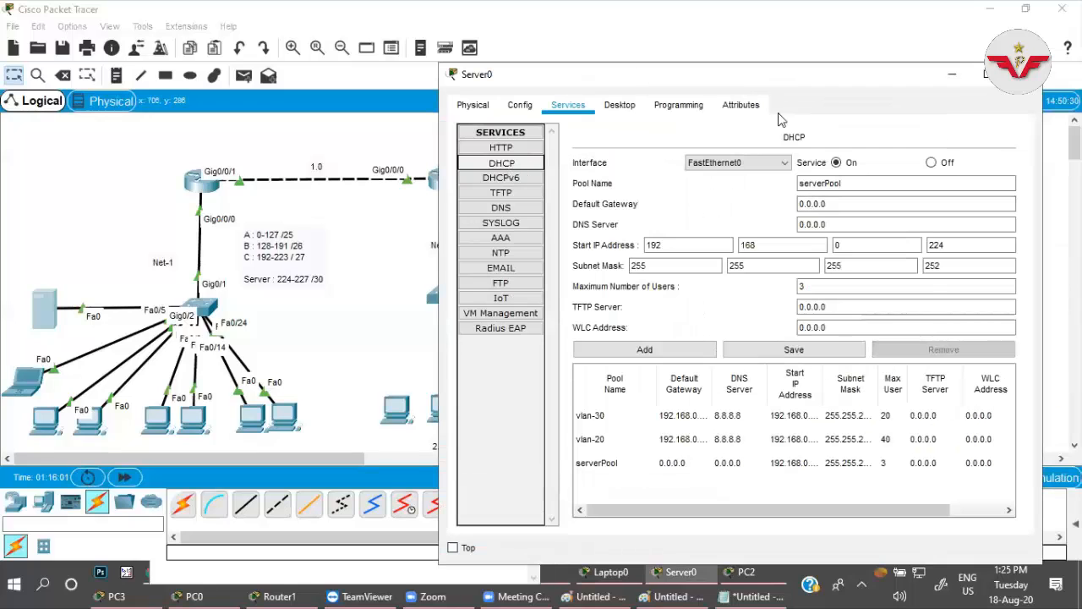
pyautogui.moveTo(725, 80); pyautogui.dragTo(633, 87)
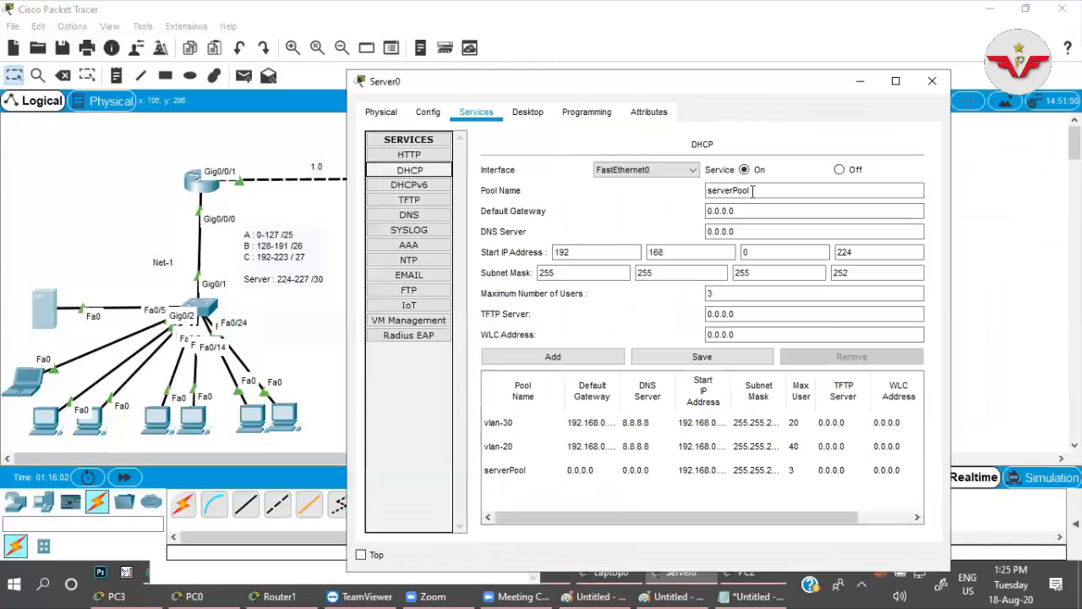
pyautogui.doubleClick(709, 191)
pyautogui.write('Network 2')
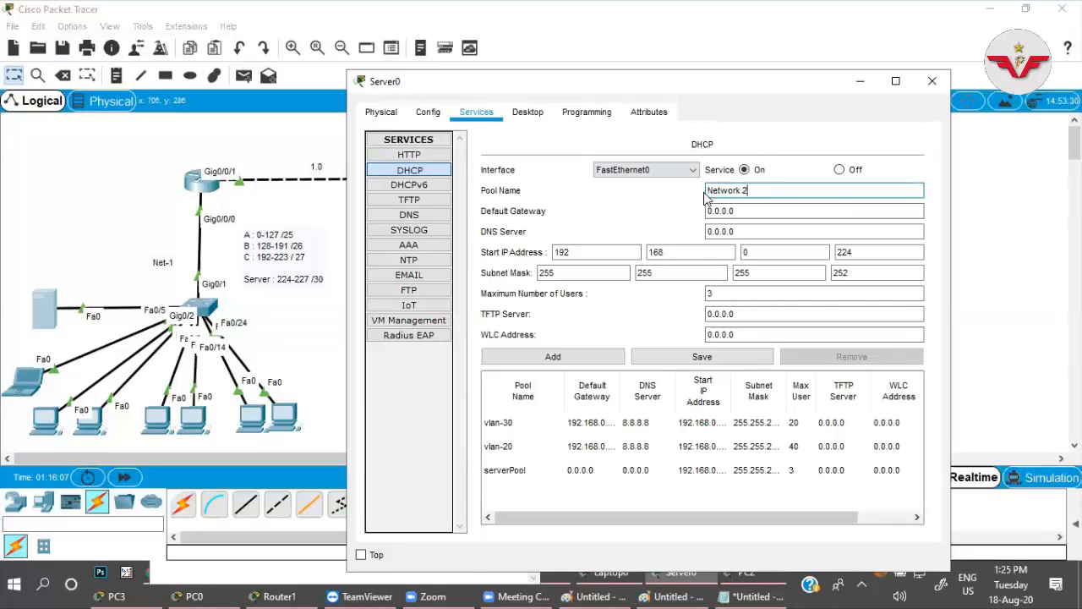
pyautogui.press('BackSpace')
pyautogui.press('BackSpace')
pyautogui.press('BackSpace')
pyautogui.press('BackSpace')
pyautogui.press('BackSpace')
pyautogui.press('BackSpace')
pyautogui.press('BackSpace')
pyautogui.press('BackSpace')
pyautogui.press('BackSpace')
pyautogui.write('Branch ')
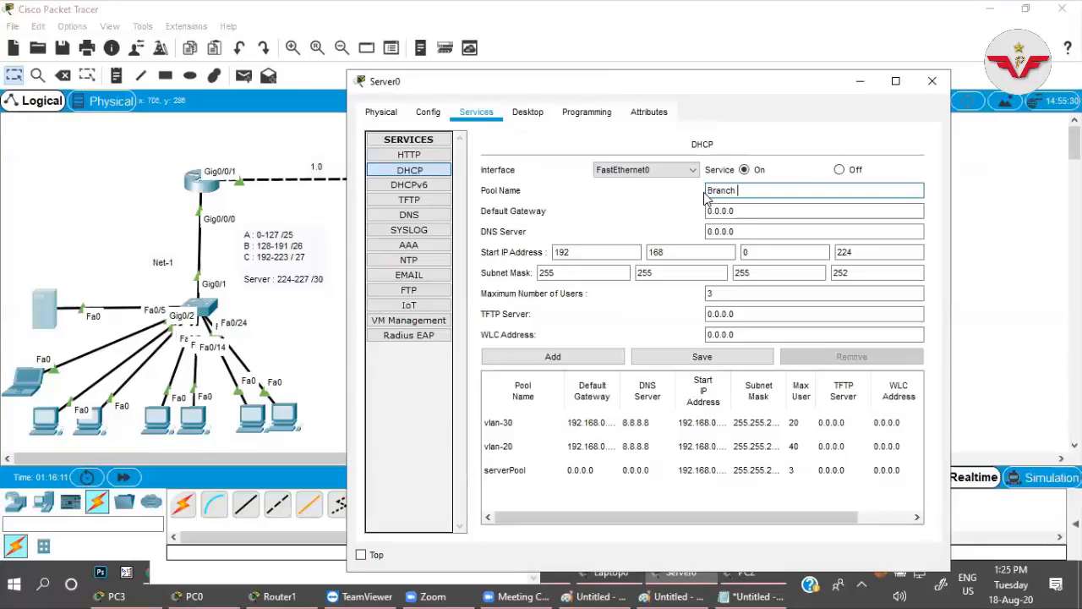
pyautogui.write('Office 1')
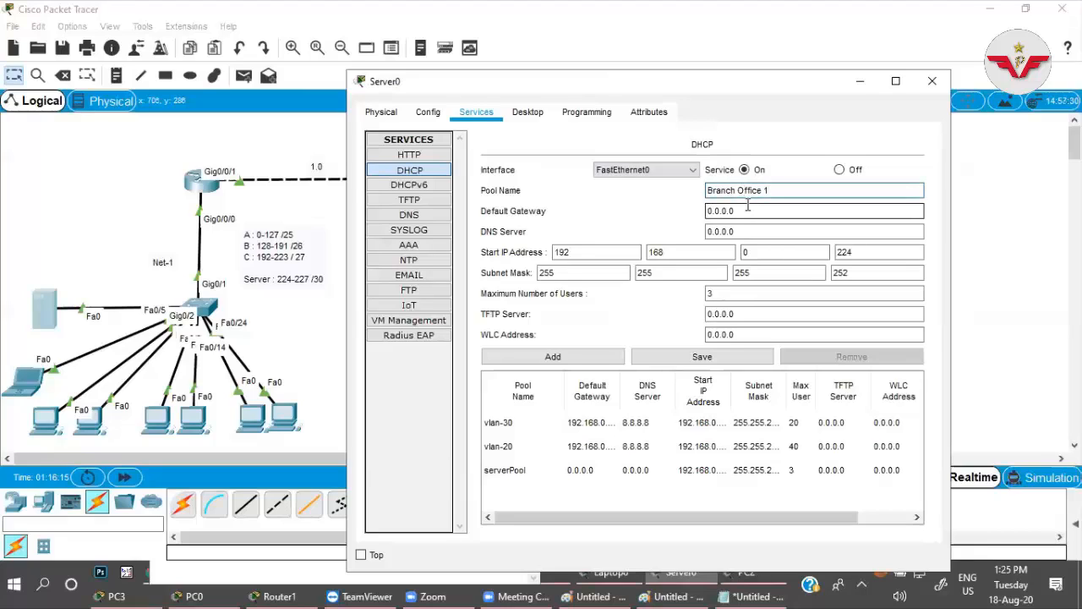
# Set the Branch Office 1 pool's default gateway to 192.168.2.1 and its DNS server to 8.8.8.8.
pyautogui.moveTo(748, 213); pyautogui.dragTo(710, 213)
pyautogui.write('19')
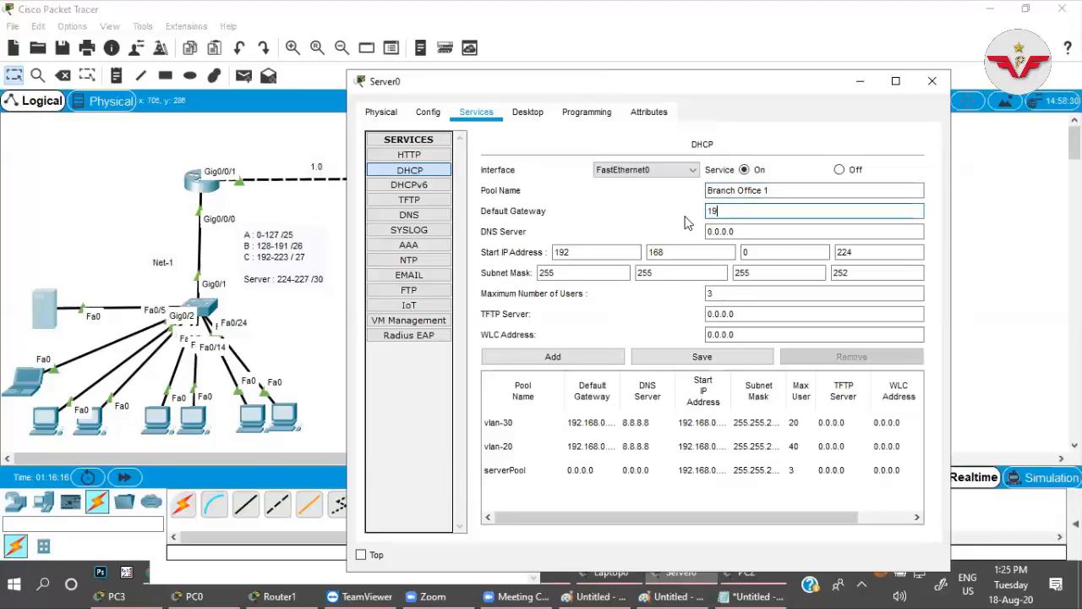
pyautogui.write('2.168.2.1')
pyautogui.moveTo(732, 85); pyautogui.dragTo(969, 79)
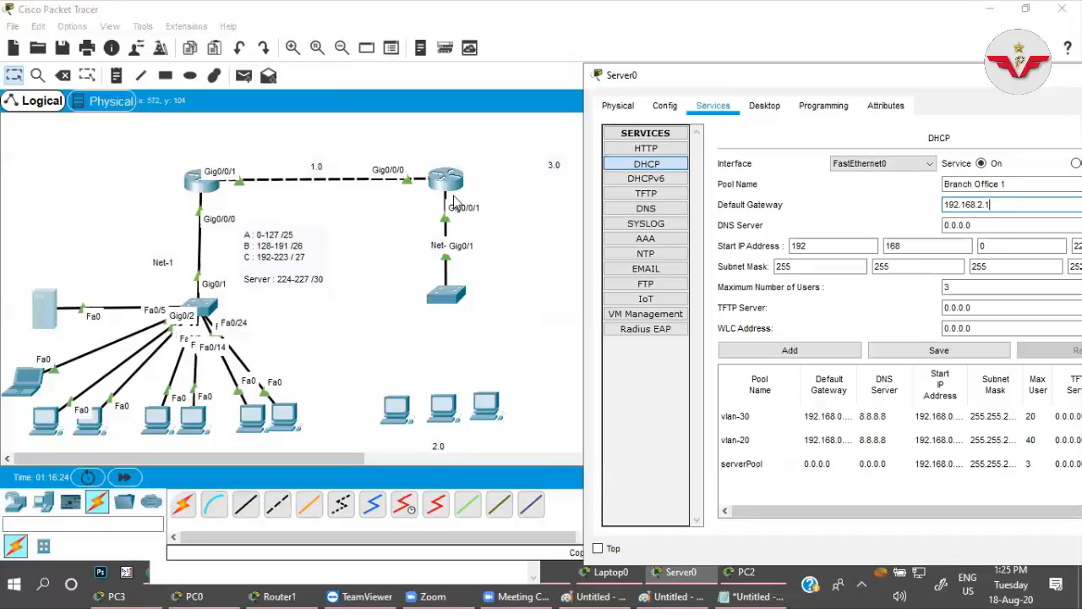
pyautogui.click(974, 224)
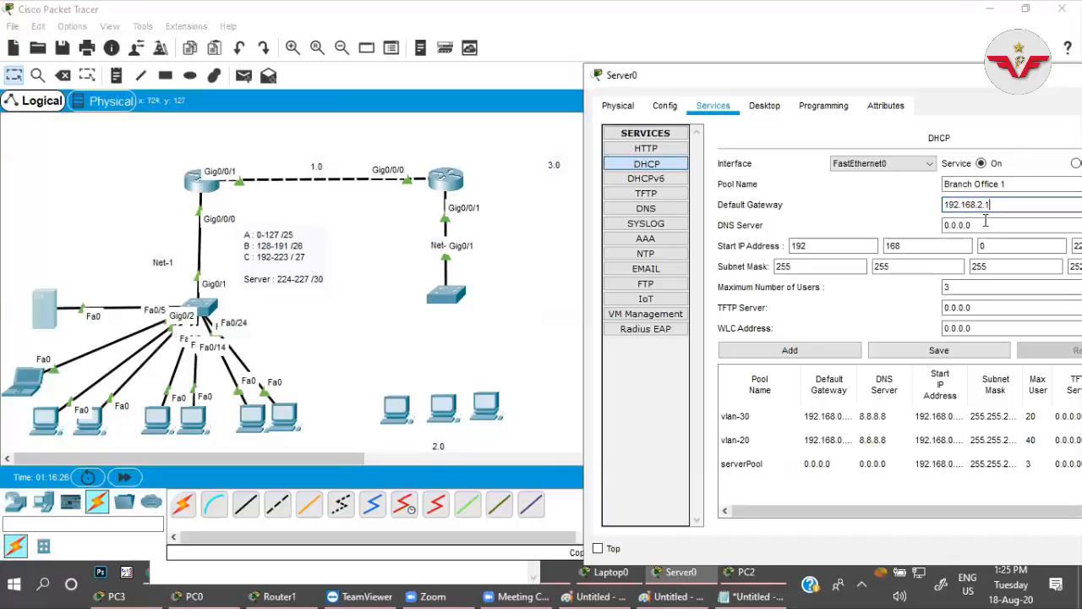
pyautogui.hotkey('ctrl', 'a')
pyautogui.write('8.')
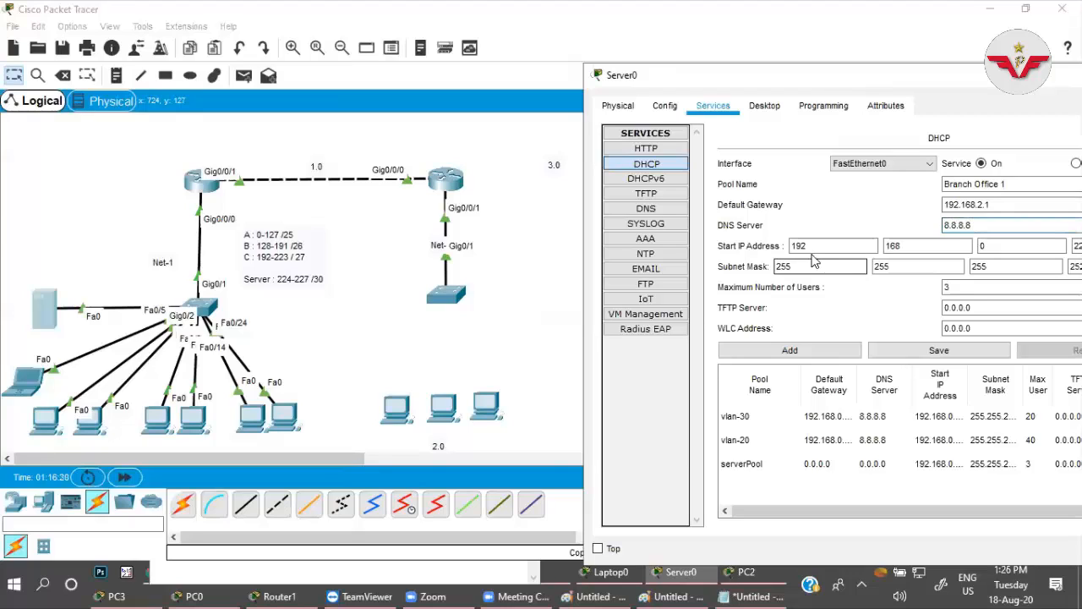
# Add the Branch Office 1 pool with start address 192.168.2.11, subnet mask 255.255.255.0 and a maximum of 200 users.
pyautogui.moveTo(809, 84); pyautogui.dragTo(596, 83)
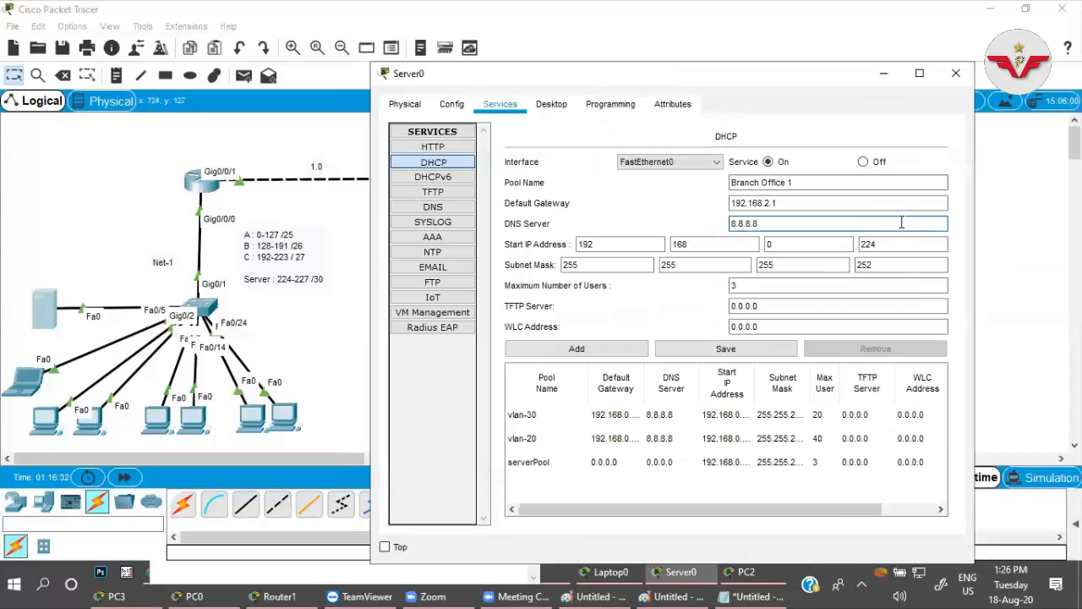
pyautogui.doubleClick(901, 244)
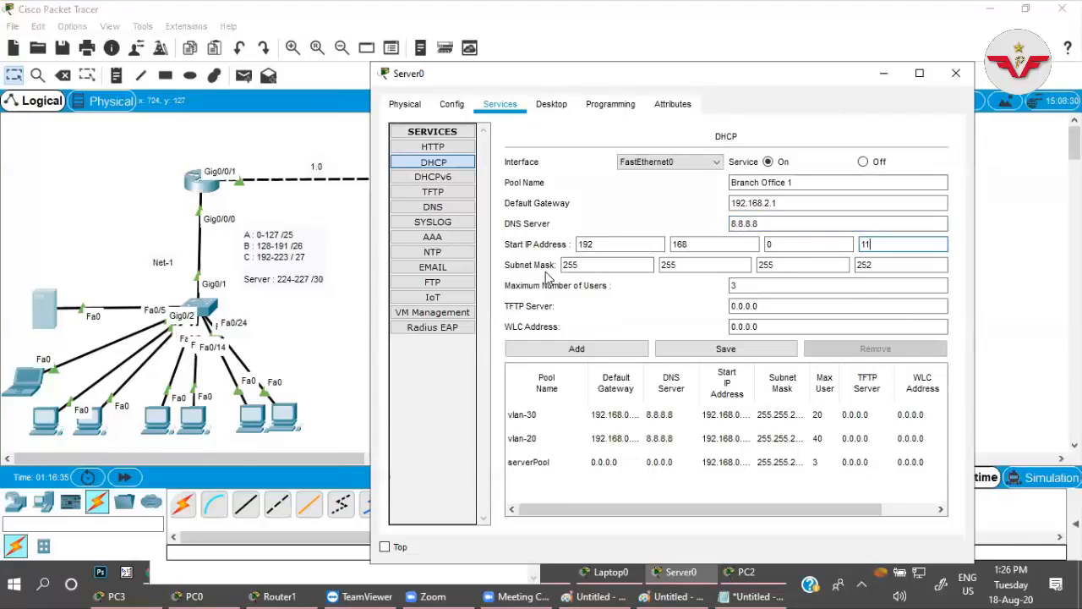
pyautogui.doubleClick(874, 263)
pyautogui.write('0')
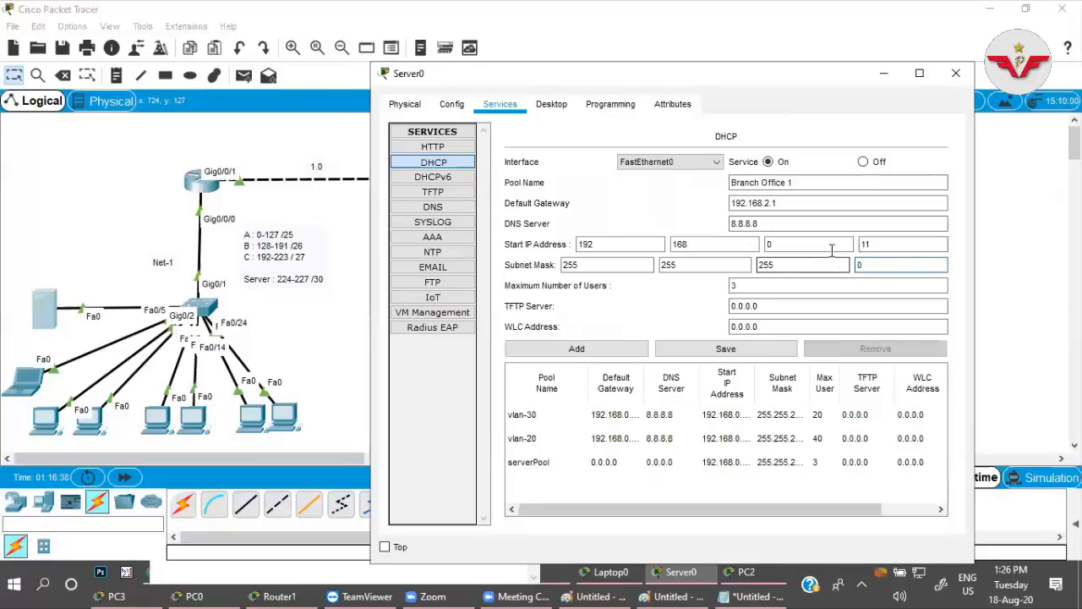
pyautogui.doubleClick(831, 247)
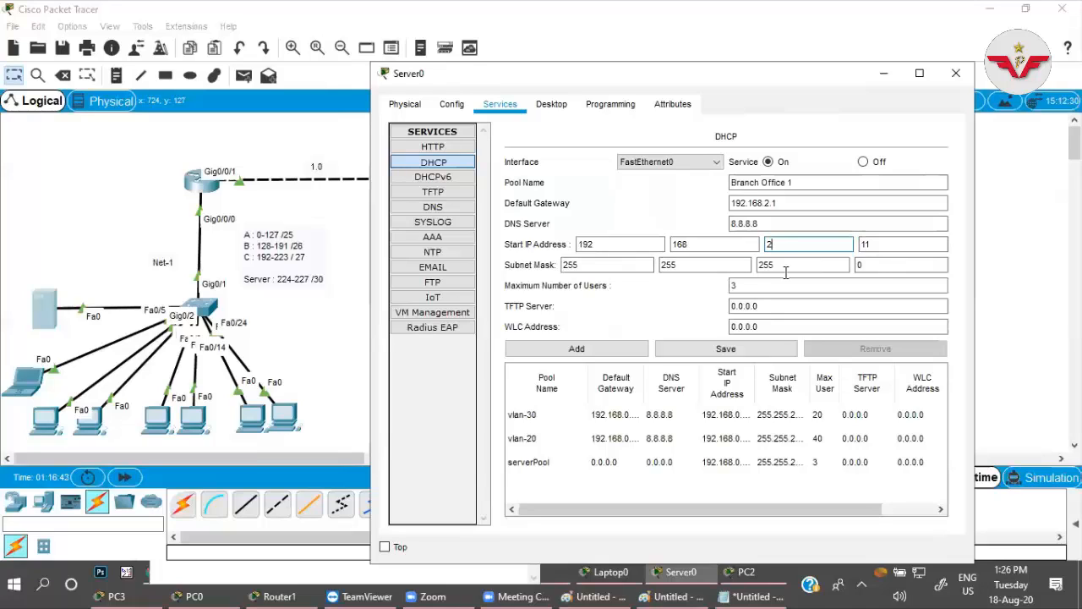
pyautogui.doubleClick(748, 286)
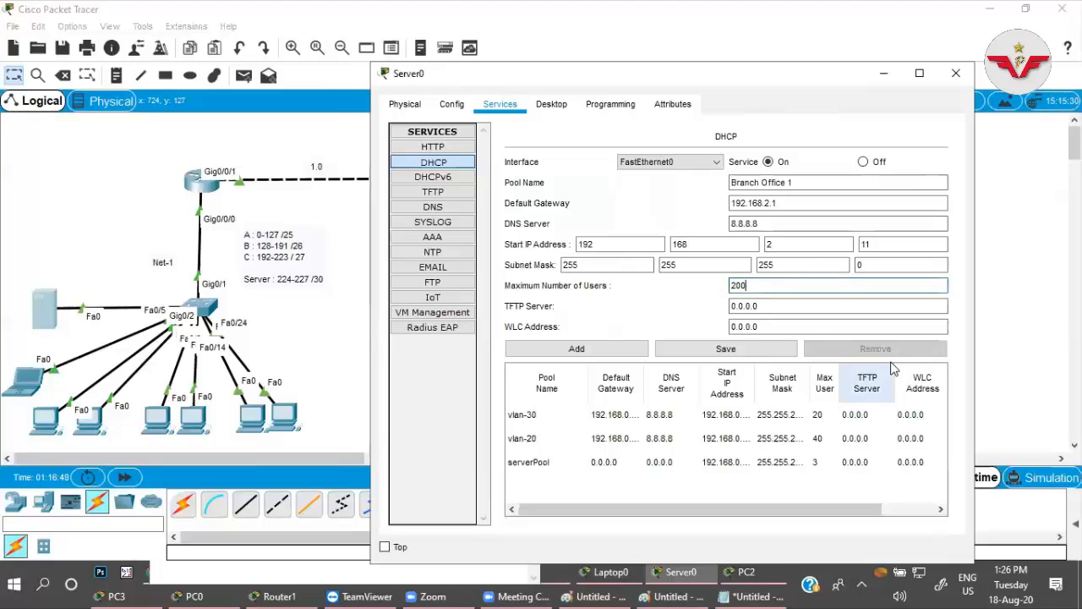
pyautogui.click(587, 352)
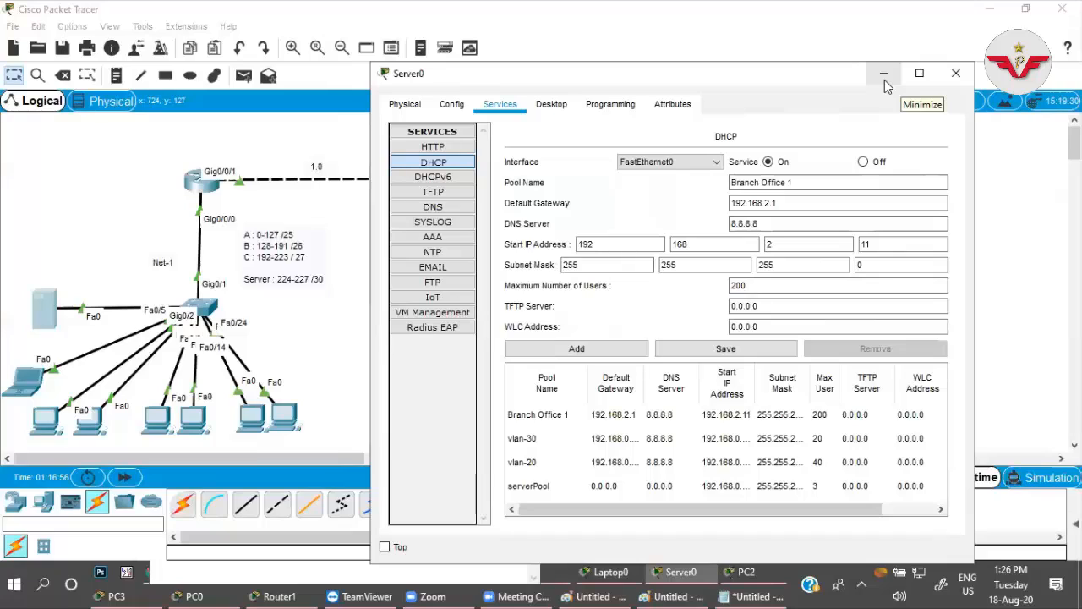
# Review the Branch Office 1 pool's subnet mask and highlight its maximum number of users.
pyautogui.click(885, 263)
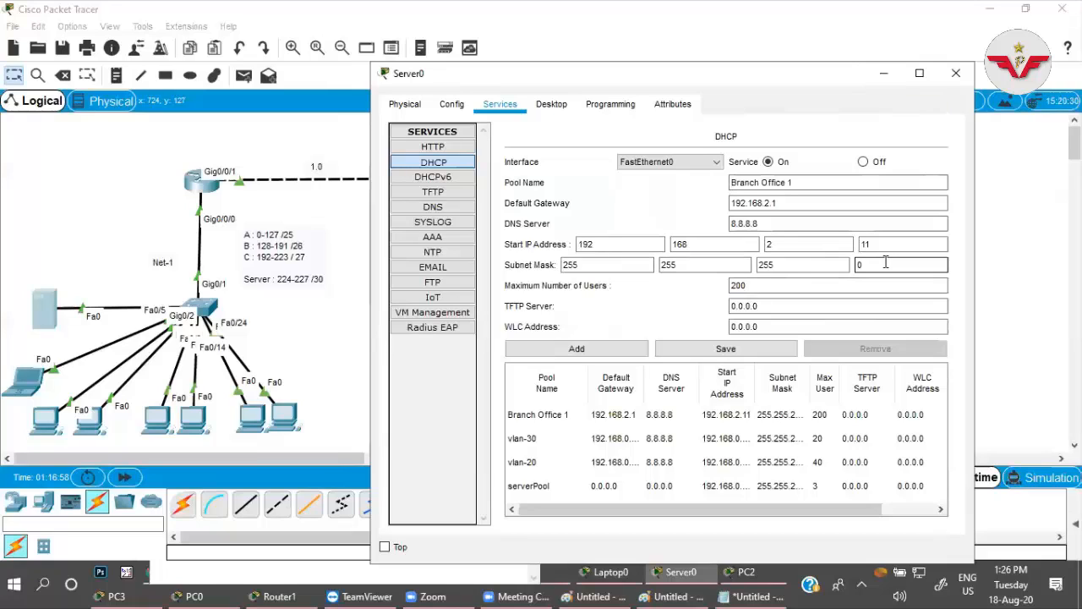
pyautogui.moveTo(708, 267); pyautogui.dragTo(577, 267)
pyautogui.click(574, 267)
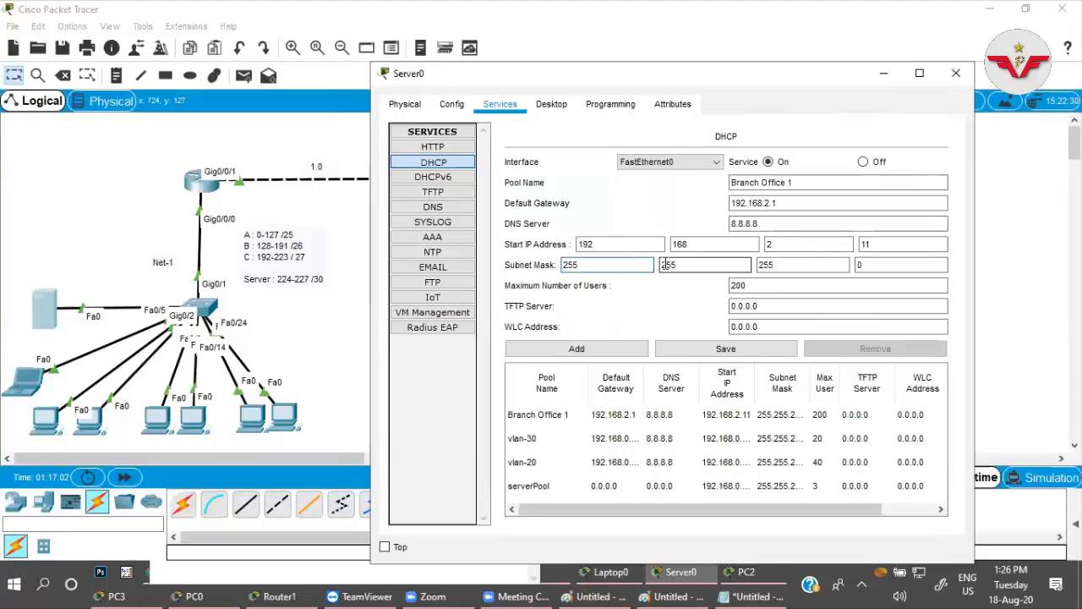
pyautogui.click(869, 262)
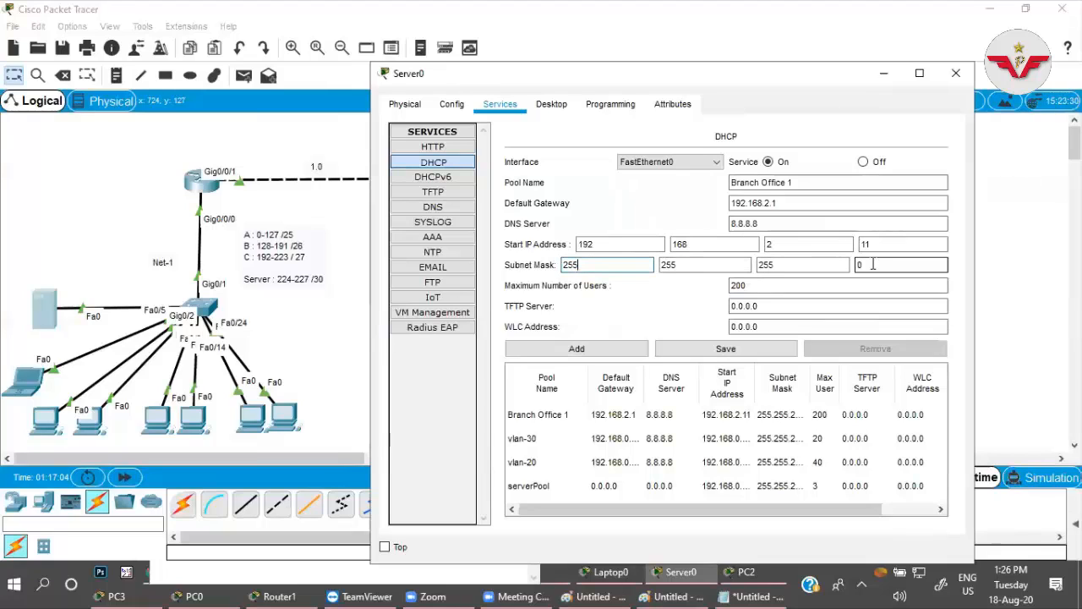
pyautogui.click(739, 286)
pyautogui.doubleClick(739, 285)
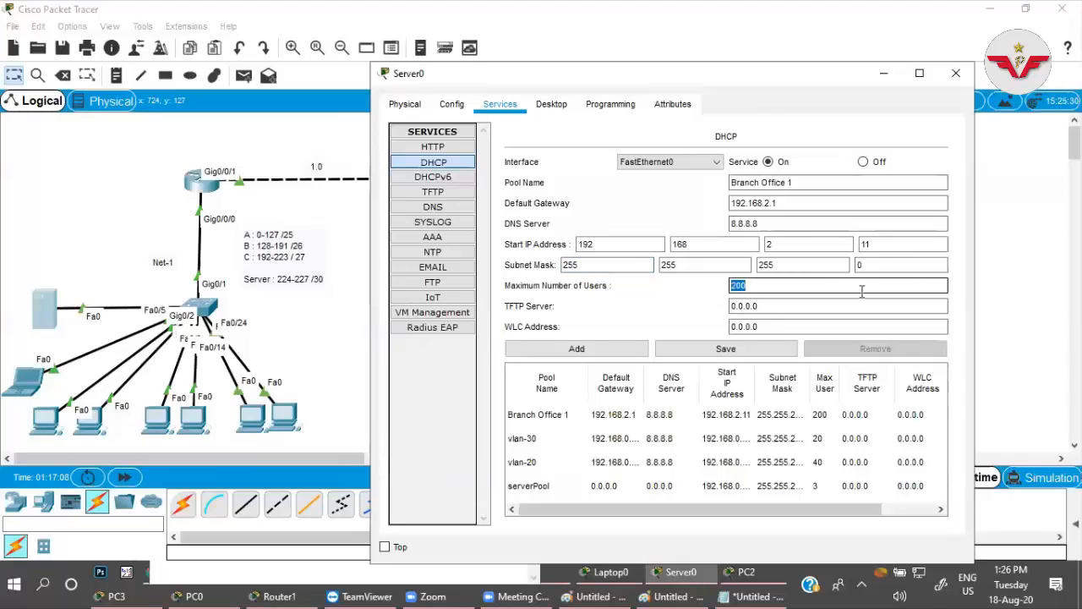
# Put Server0's window away and enter configuration of interface g0/0/1 on the Branch-Office-1 router's command line.
pyautogui.click(862, 292)
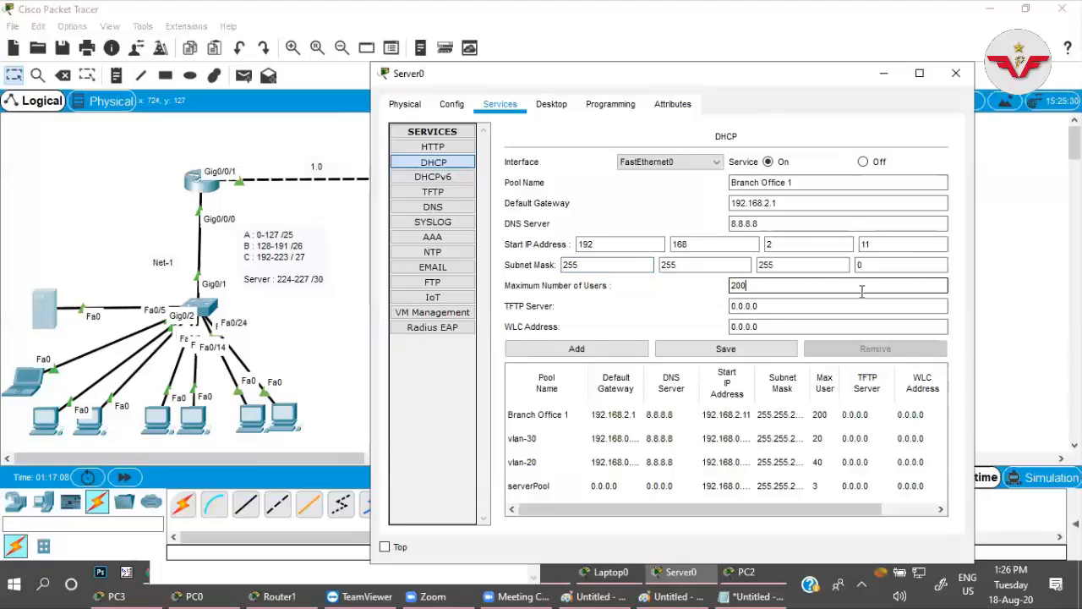
pyautogui.click(884, 73)
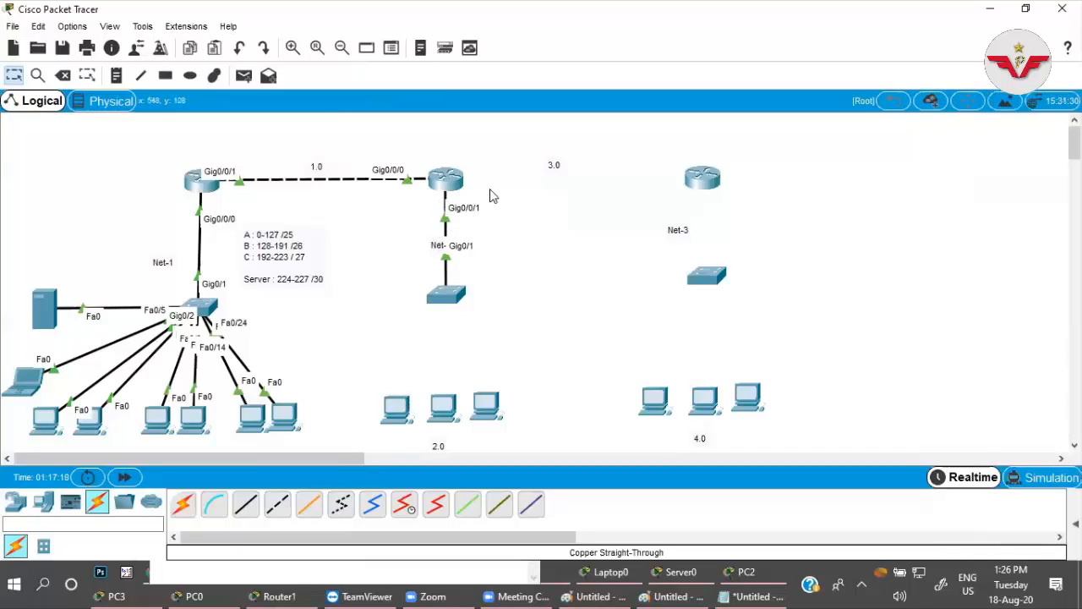
pyautogui.click(446, 179)
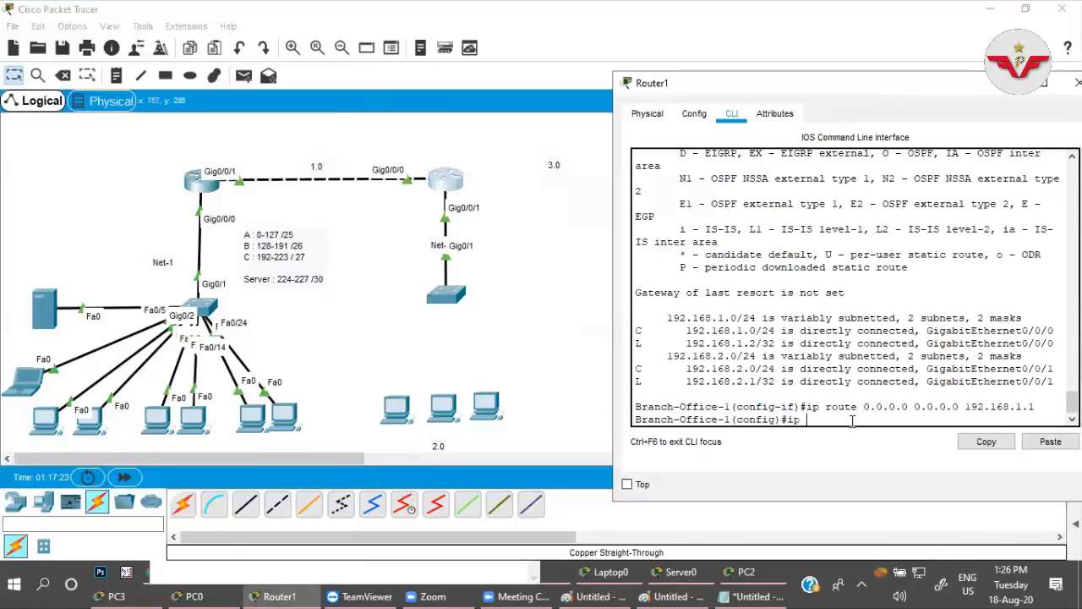
pyautogui.press('BackSpace')
pyautogui.press('BackSpace')
pyautogui.write('int g0/0/1')
pyautogui.press('Return')
# Set the IP helper address of the branch router's g0/0/1 interface to 192.168.0.226.
pyautogui.write('ip')
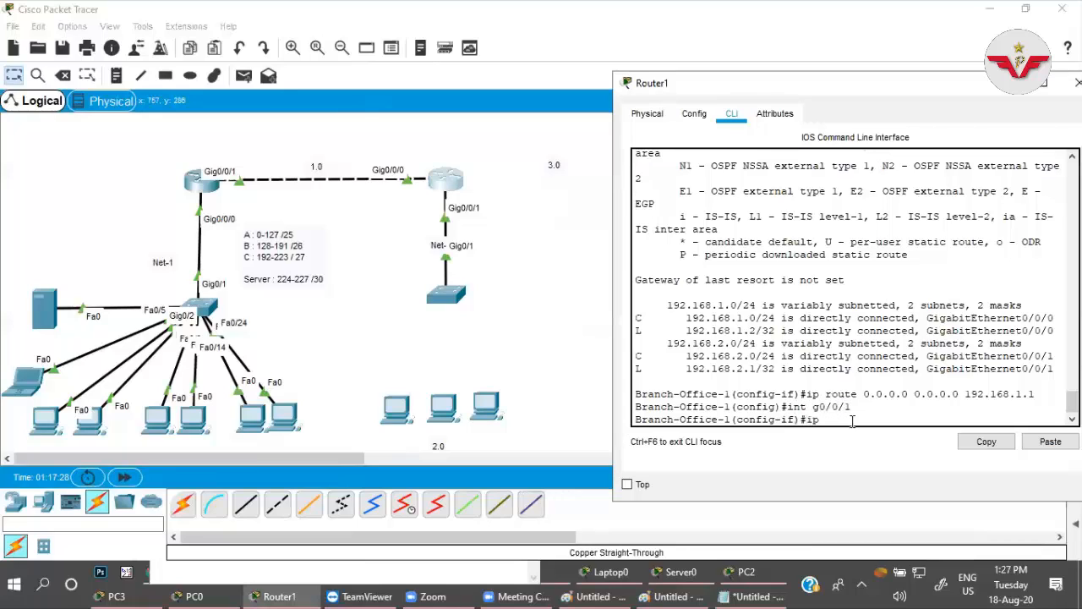
pyautogui.write(' heolp')
pyautogui.press('Tab')
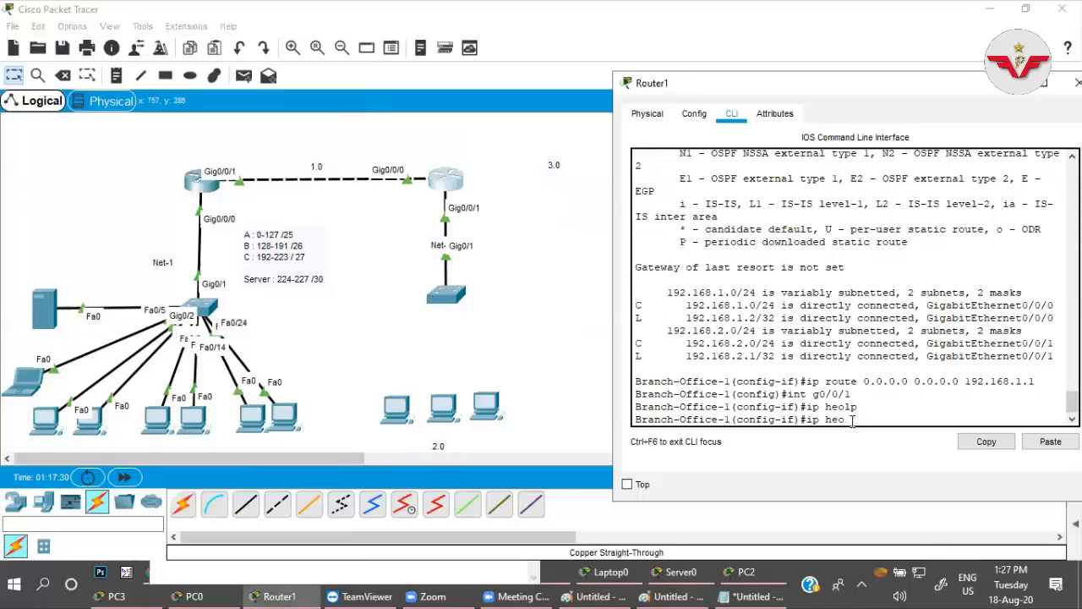
pyautogui.press('Tab')
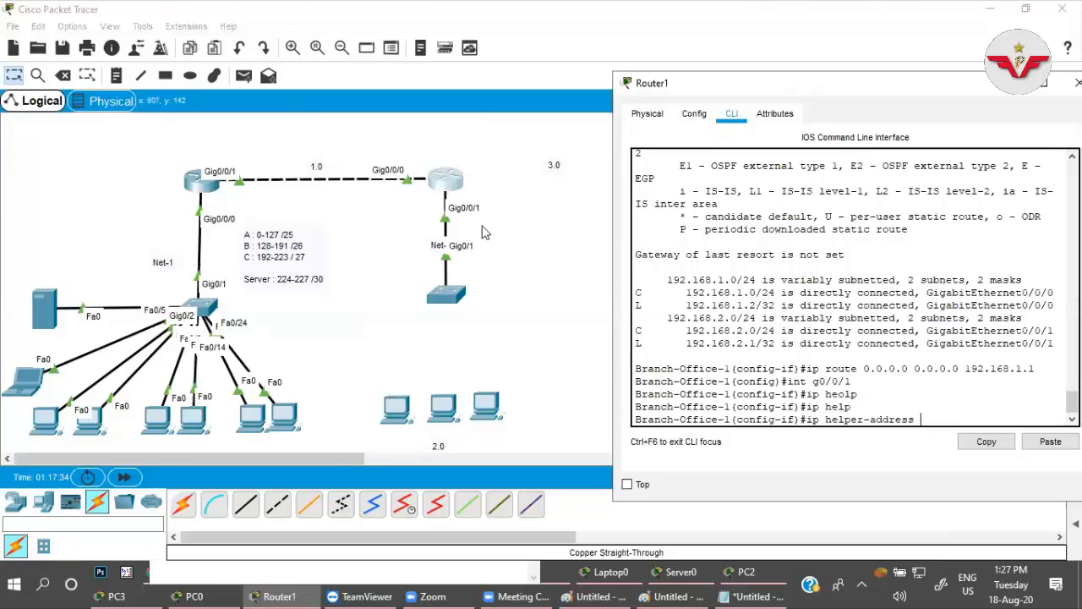
pyautogui.write('192.168.0.226')
pyautogui.press('Return')
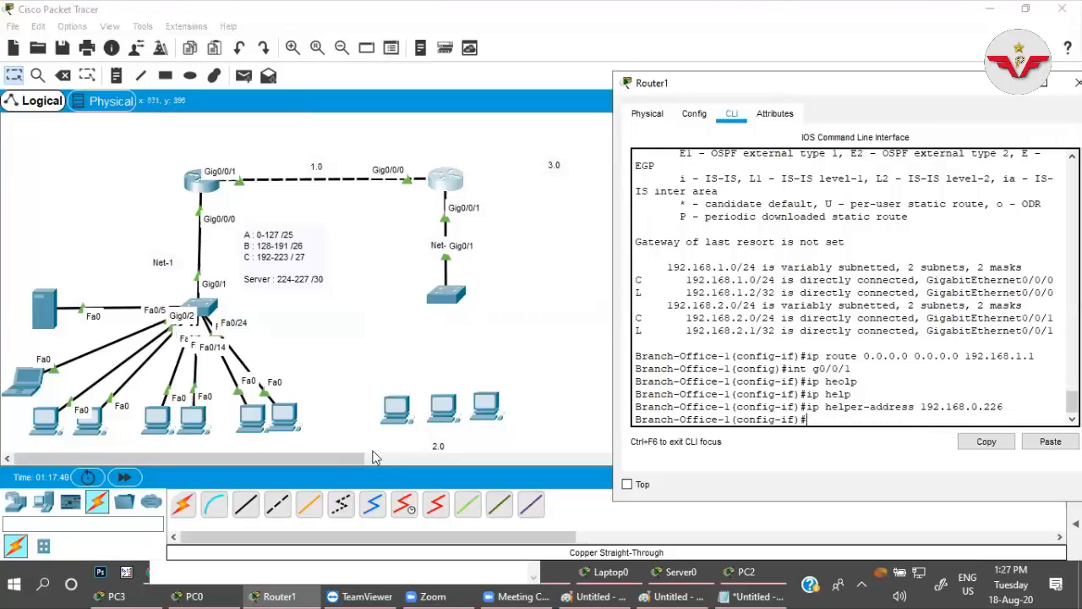
# Connect the branch switch's Fa0/1 port to the first branch PC's FastEthernet0 with a copper straight-through cable.
pyautogui.click(245, 504)
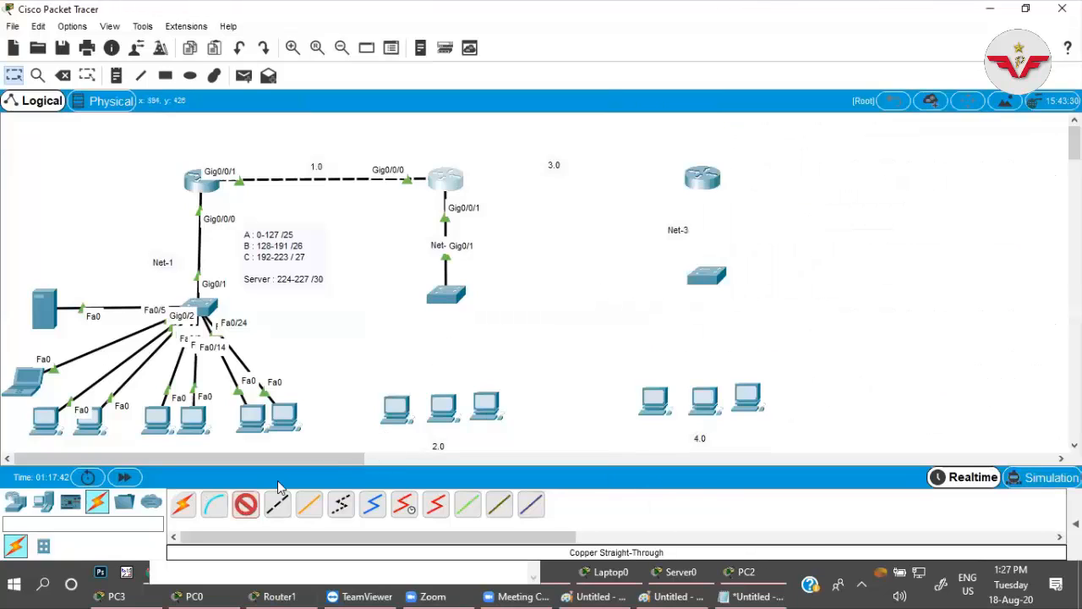
pyautogui.click(449, 297)
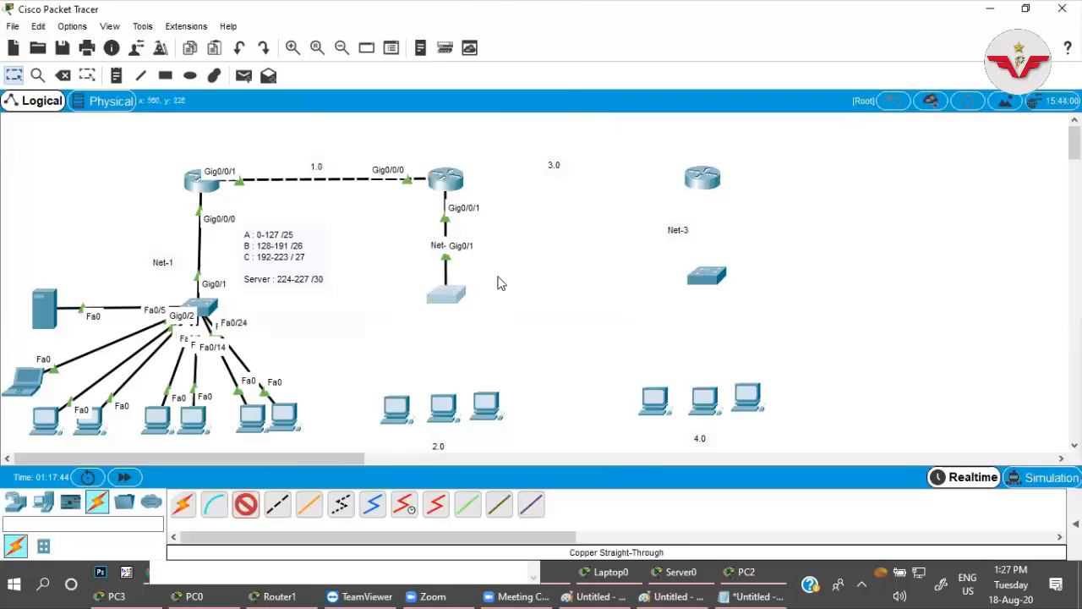
pyautogui.click(511, 35)
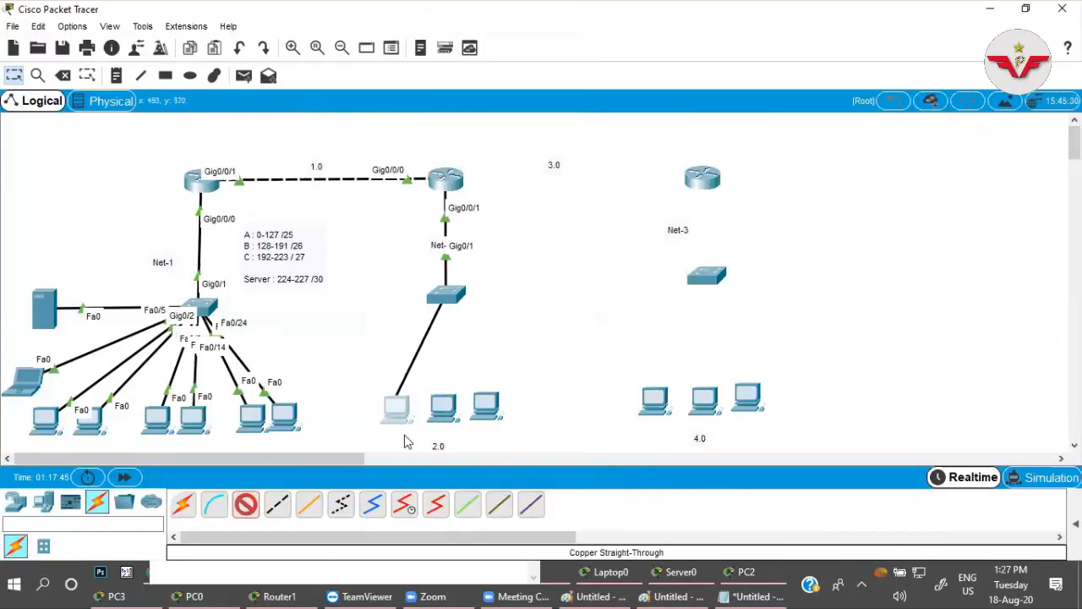
pyautogui.click(398, 409)
pyautogui.click(414, 466)
# Connect the branch switch's Fa0/20 port to the middle branch PC's FastEthernet0 with a copper straight-through cable.
pyautogui.click(453, 300)
pyautogui.click(486, 340)
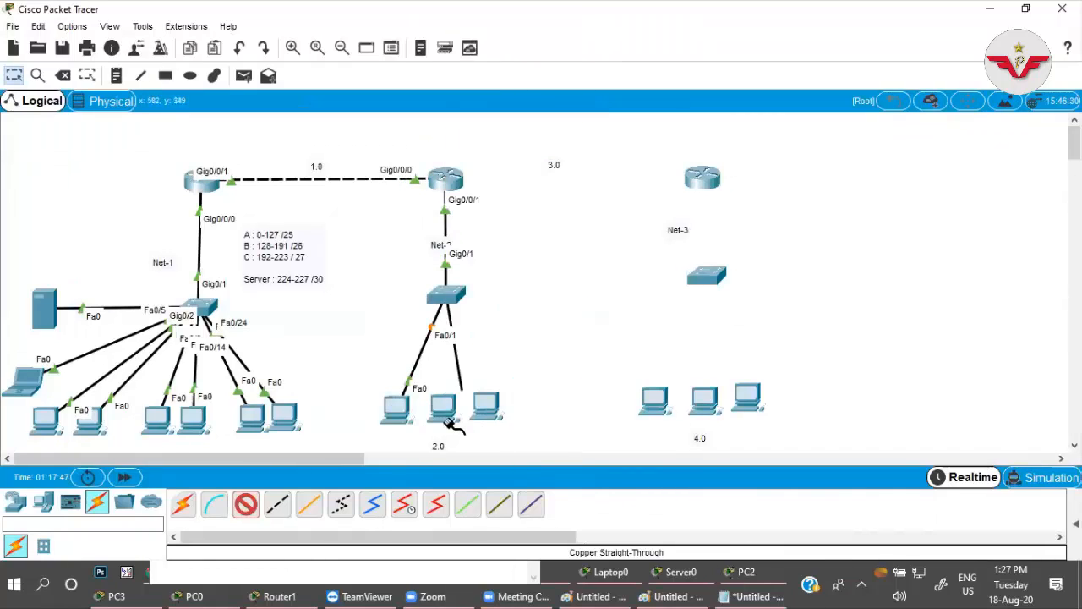
pyautogui.click(441, 408)
pyautogui.click(473, 469)
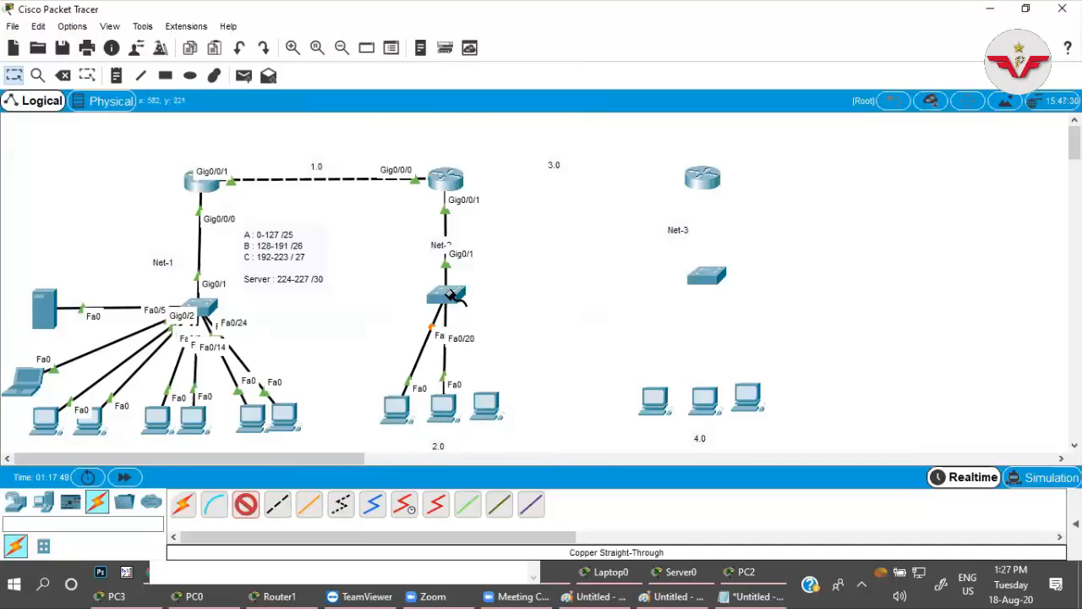
# Cable the branch switch's Fa0/22 port to the third branch PC's FastEthernet0 and end the straight-through cabling.
pyautogui.click(454, 297)
pyautogui.click(494, 362)
pyautogui.click(497, 410)
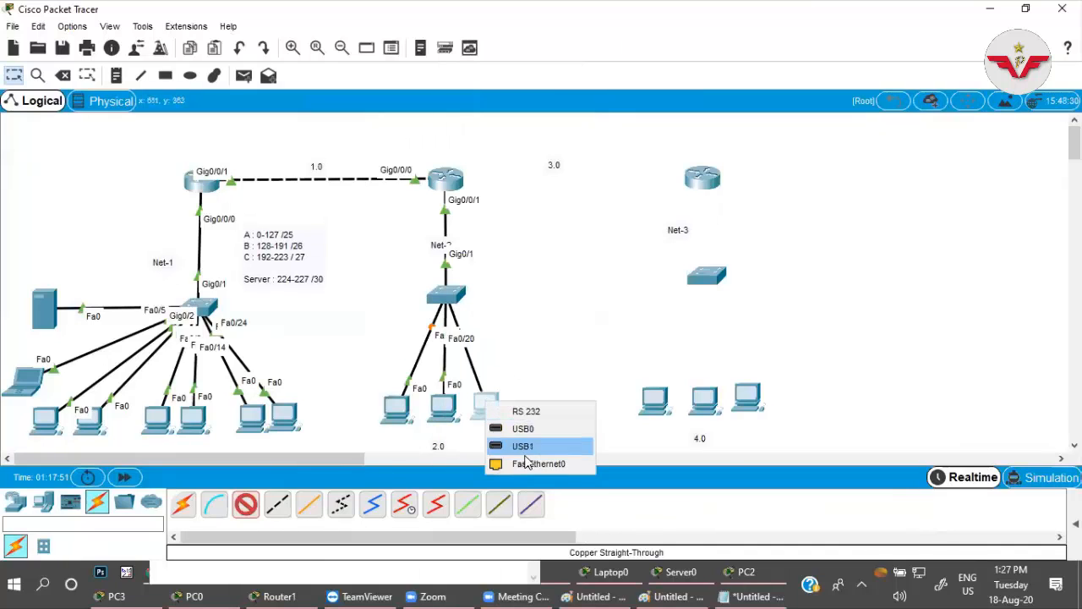
pyautogui.click(524, 464)
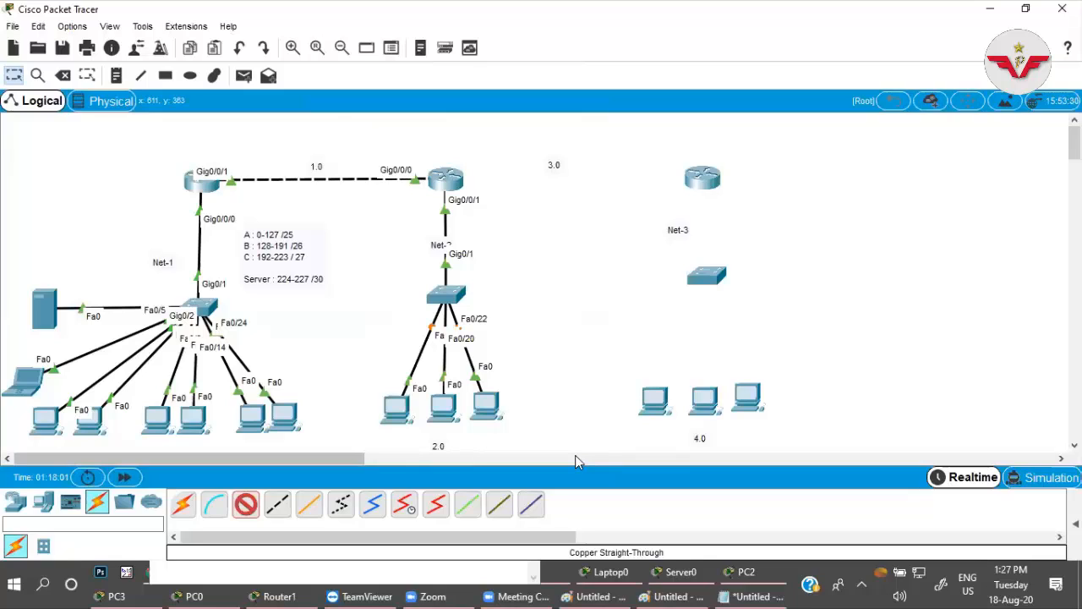
pyautogui.click(244, 505)
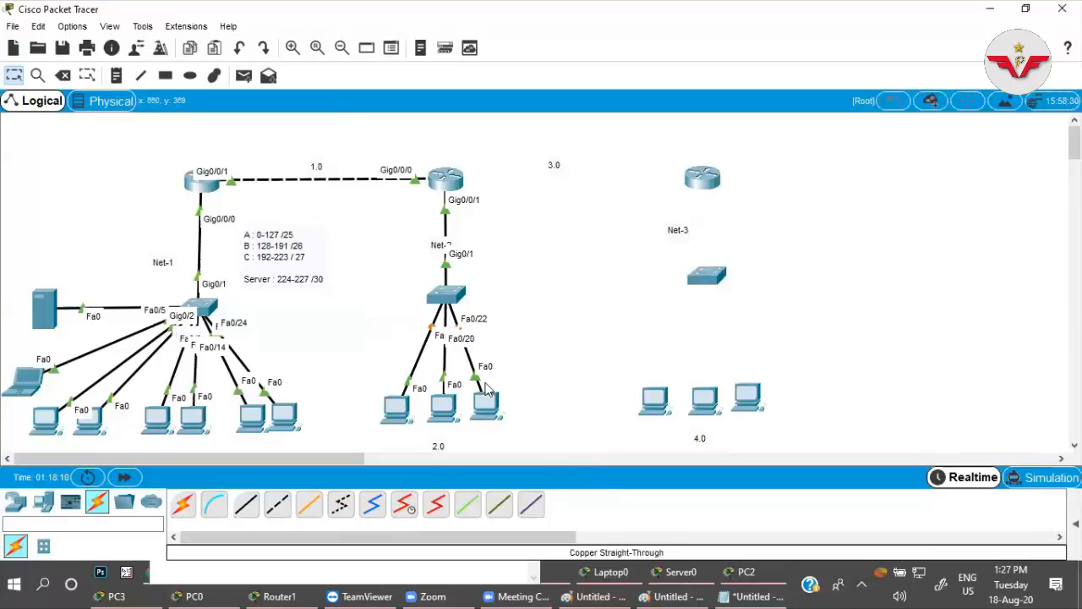
# Open the IP configuration of PC6, the first branch PC, and switch its IPv4 addressing to DHCP.
pyautogui.click(399, 402)
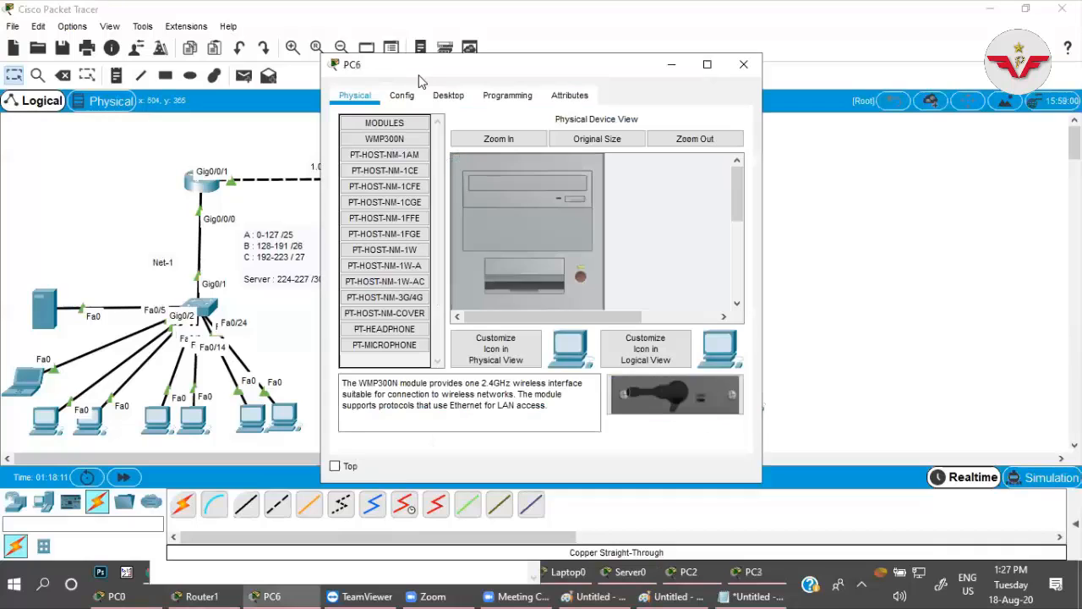
pyautogui.moveTo(451, 65); pyautogui.dragTo(743, 81)
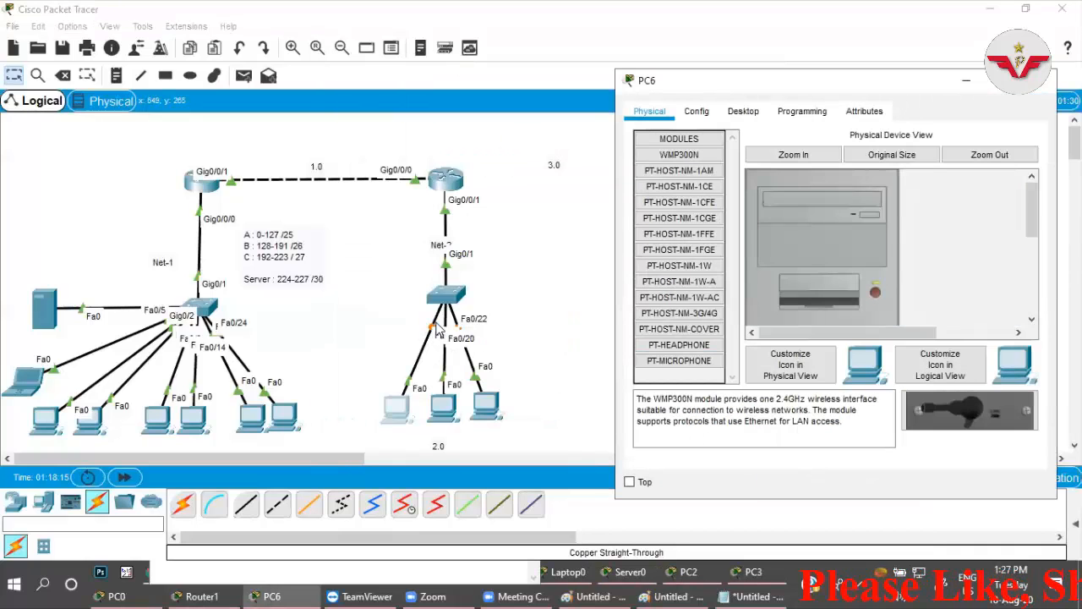
pyautogui.click(743, 111)
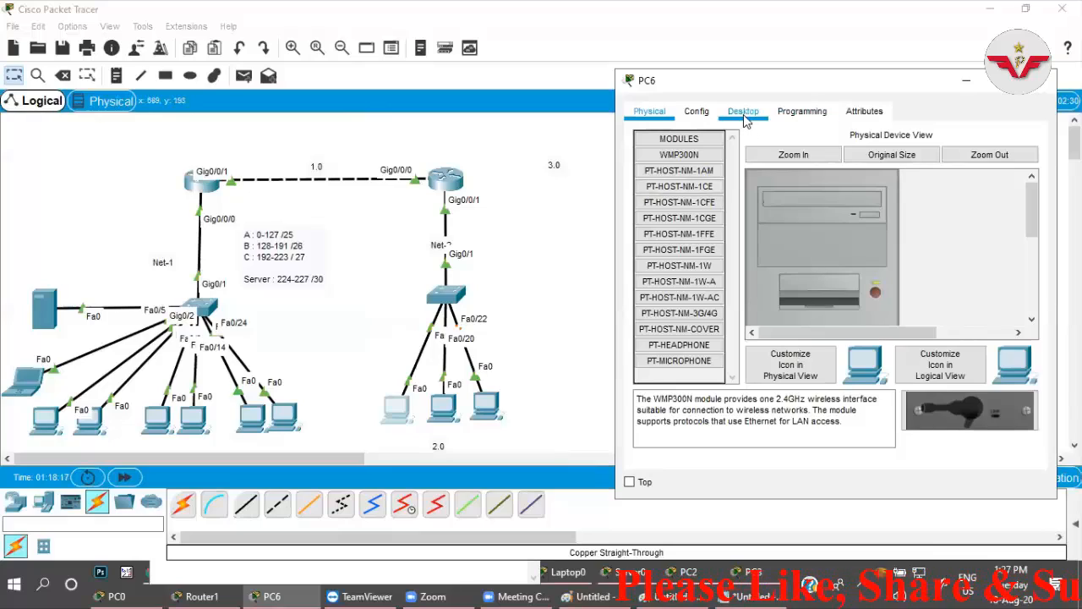
pyautogui.click(683, 184)
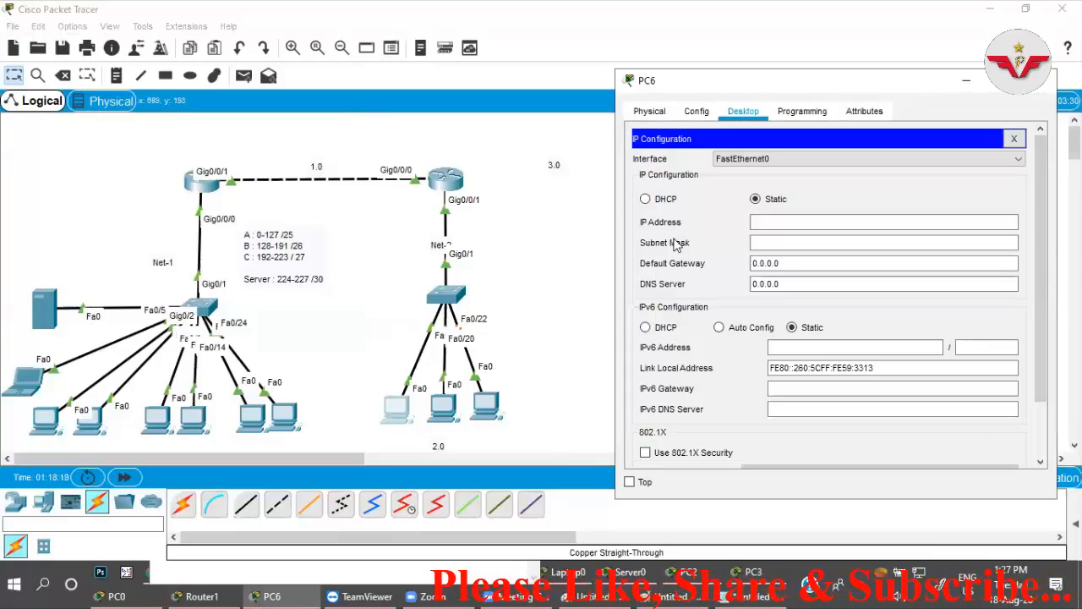
pyautogui.click(645, 199)
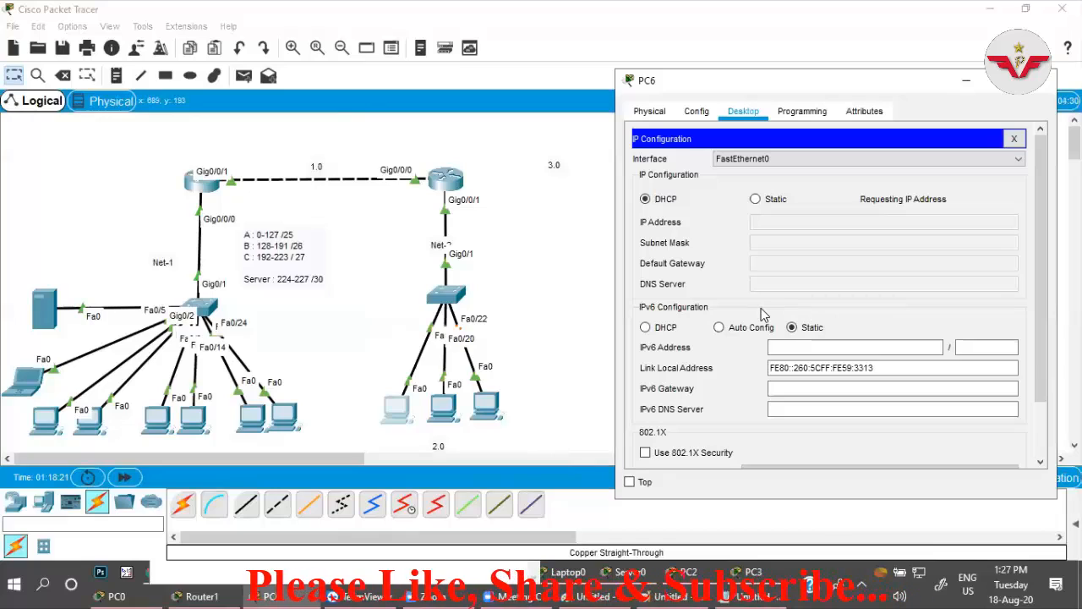
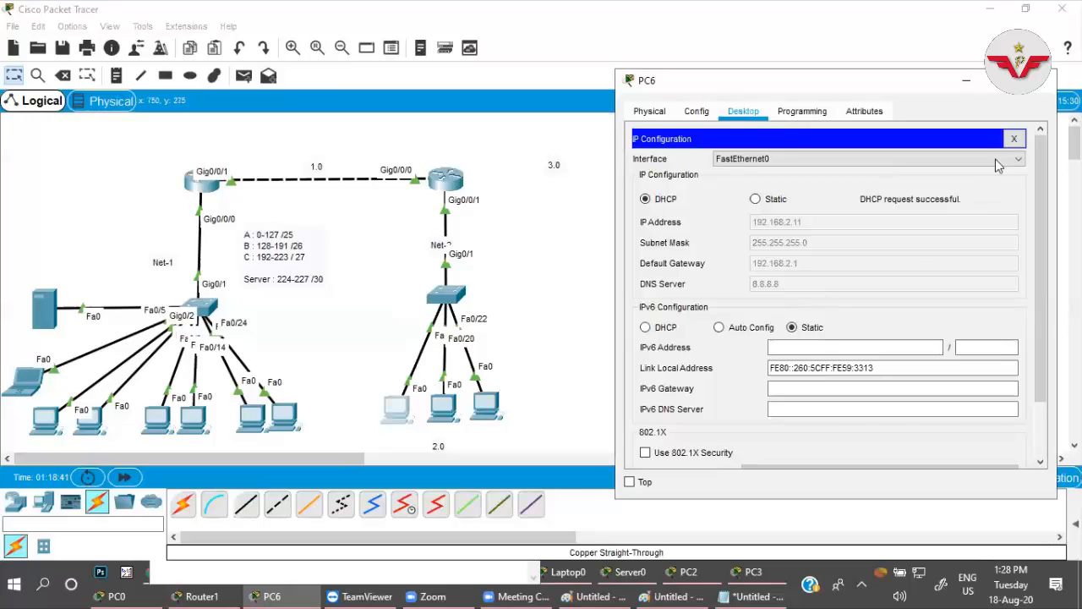
# Close PC6's configuration, then switch the IPv4 addressing of PC7, the middle branch PC, to DHCP and close its window.
pyautogui.click(1013, 138)
pyautogui.click(1048, 80)
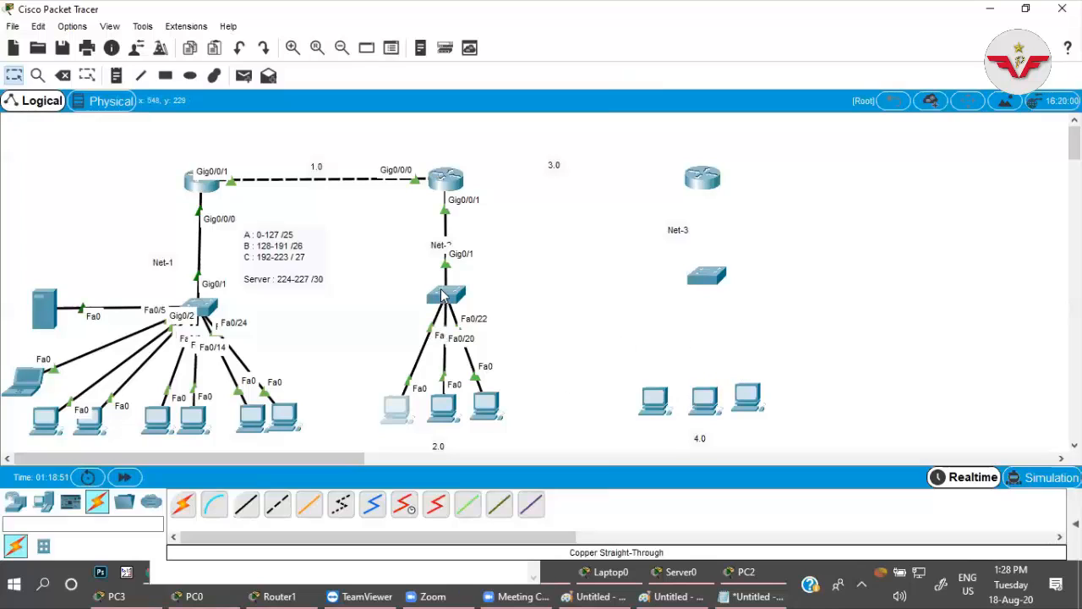
pyautogui.click(454, 413)
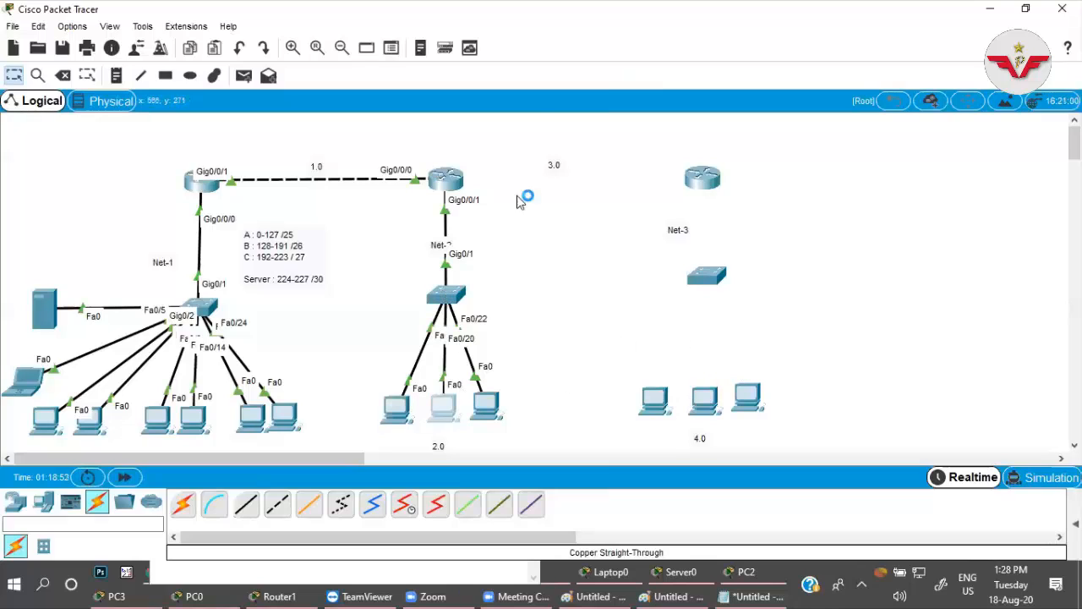
pyautogui.click(448, 95)
pyautogui.click(375, 157)
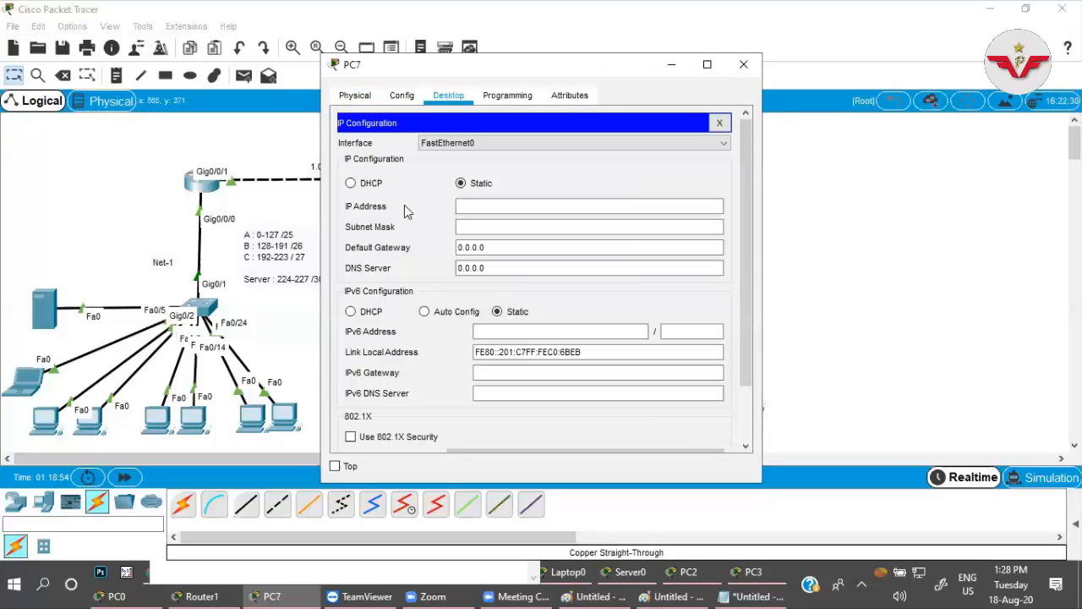
pyautogui.click(374, 185)
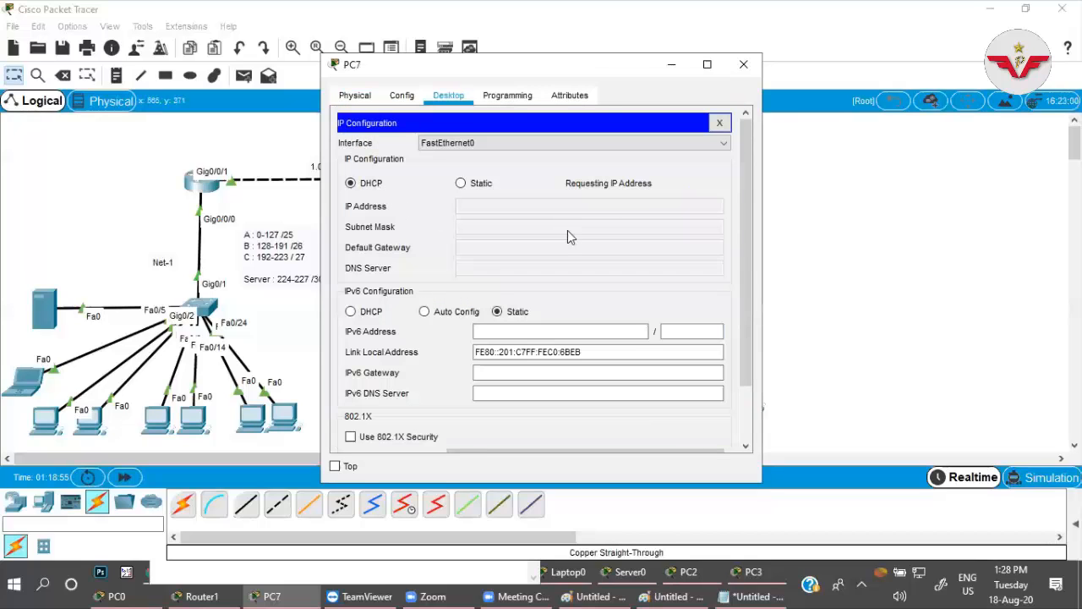
pyautogui.click(719, 124)
pyautogui.click(743, 64)
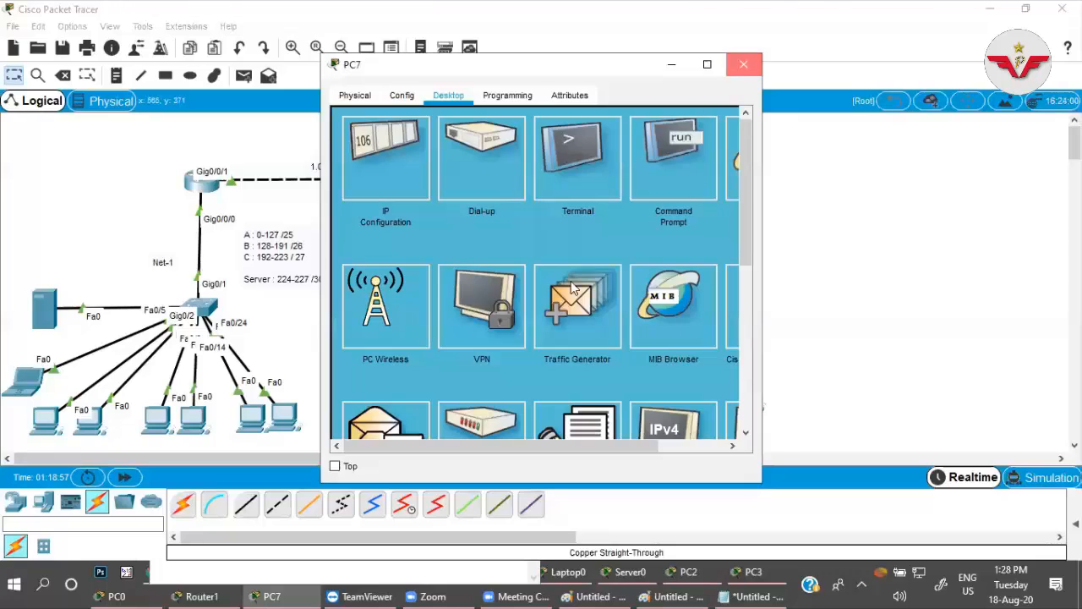
# Switch the IPv4 addressing of PC8, the third branch PC, to DHCP and close its window.
pyautogui.click(488, 403)
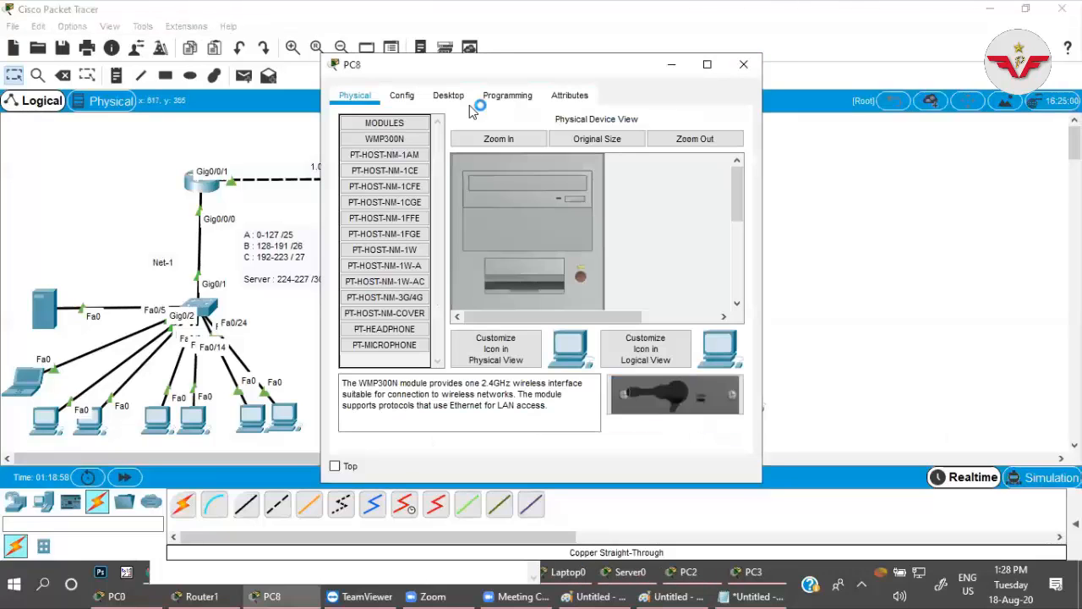
pyautogui.click(449, 100)
pyautogui.click(387, 165)
pyautogui.click(352, 183)
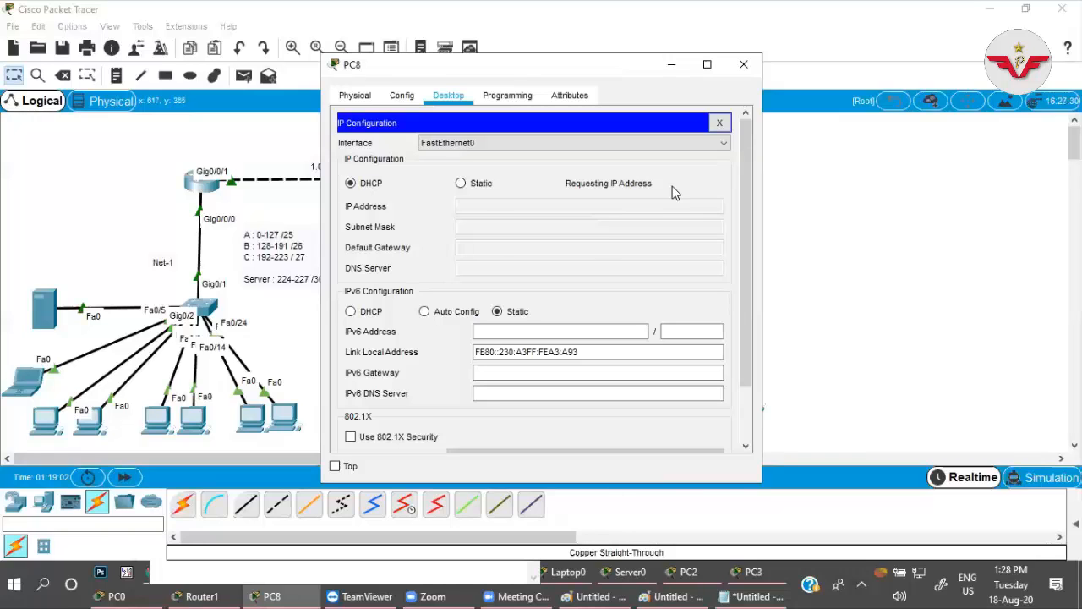
pyautogui.click(719, 123)
pyautogui.click(743, 64)
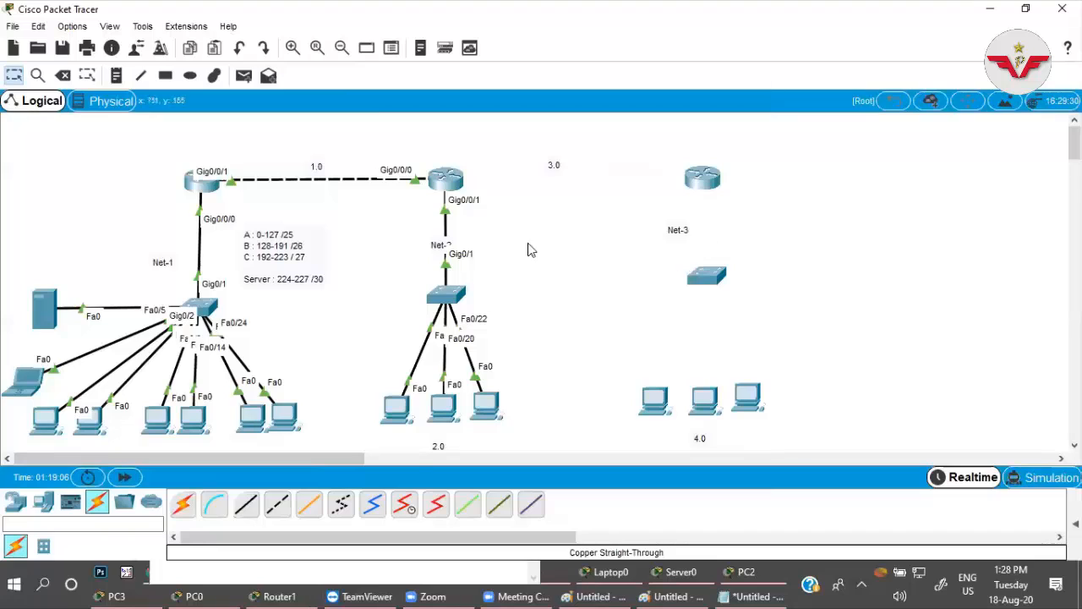
# Connect the middle router's Se0/2/0 to the Net-3 router's Se0/2/0 with a Serial DCE cable and end the serial cabling.
pyautogui.click(404, 504)
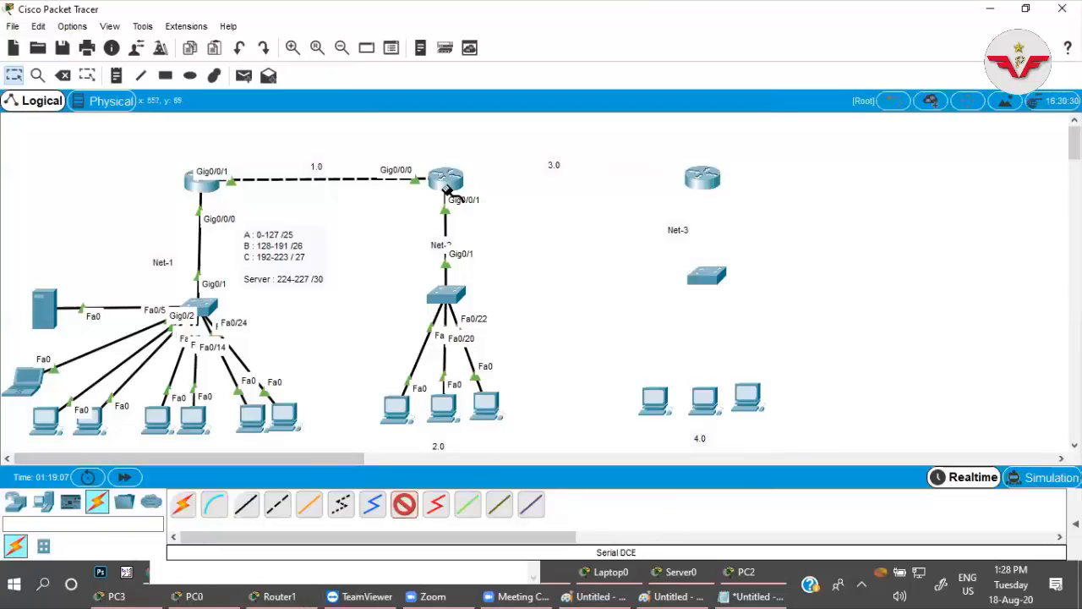
pyautogui.click(447, 179)
pyautogui.click(495, 241)
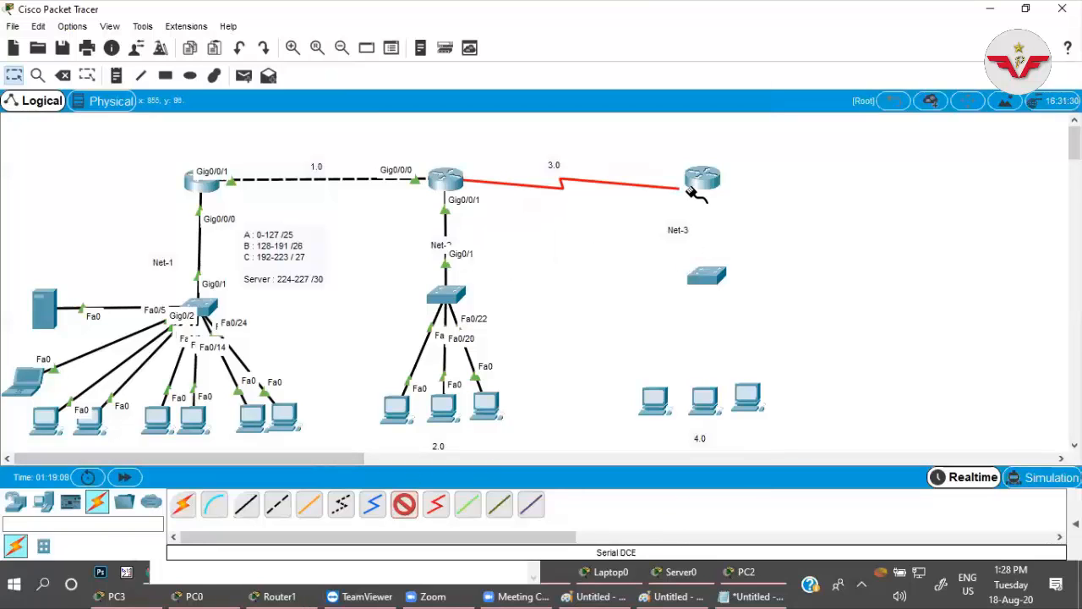
pyautogui.click(701, 180)
pyautogui.click(735, 273)
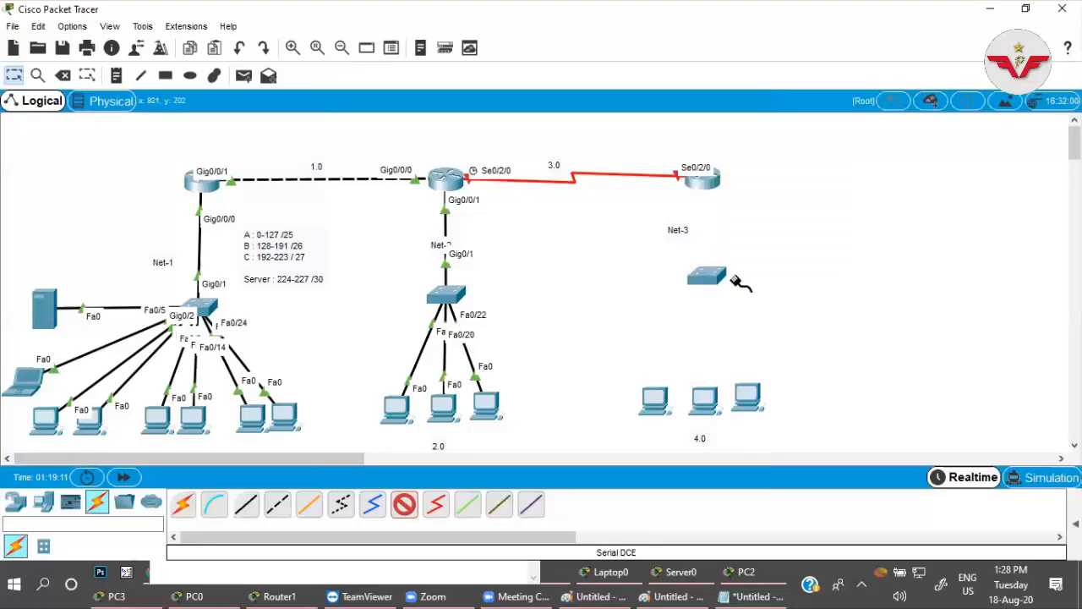
pyautogui.click(404, 504)
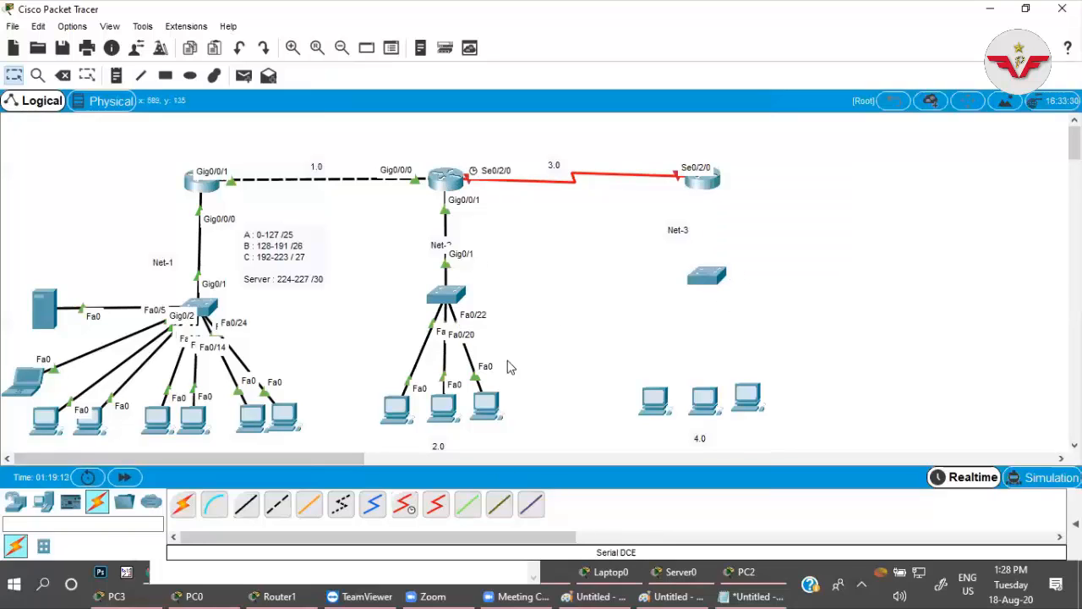
# Connect the Net-3 router's Gig0/0/0 to its switch's Gig0/1 with a copper straight-through cable and move the router slightly up.
pyautogui.click(246, 504)
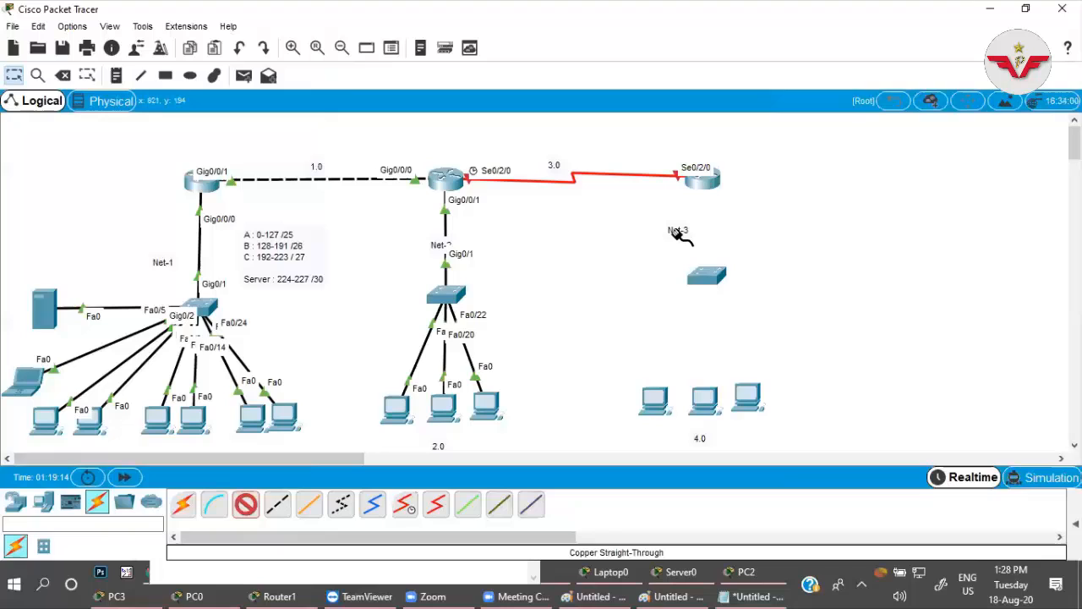
pyautogui.click(703, 180)
pyautogui.click(718, 242)
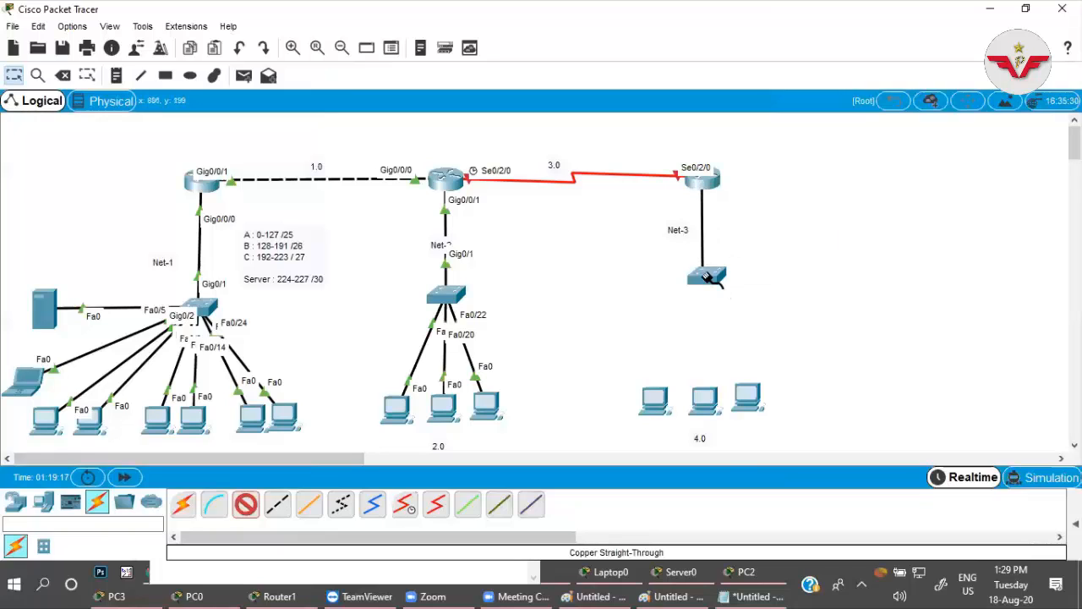
pyautogui.click(709, 281)
pyautogui.click(760, 447)
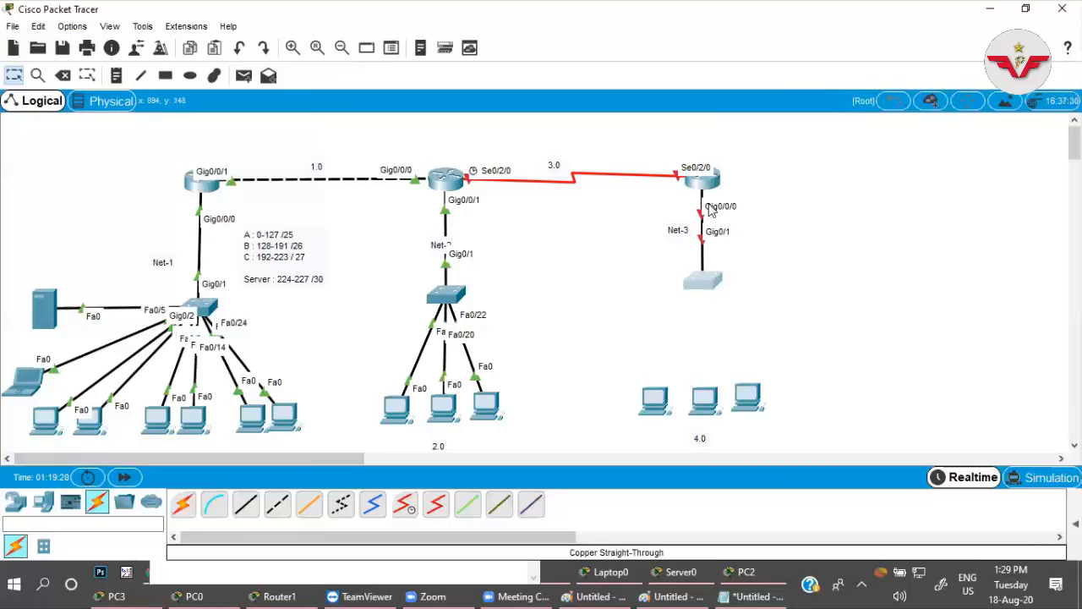
pyautogui.moveTo(706, 180); pyautogui.dragTo(707, 169)
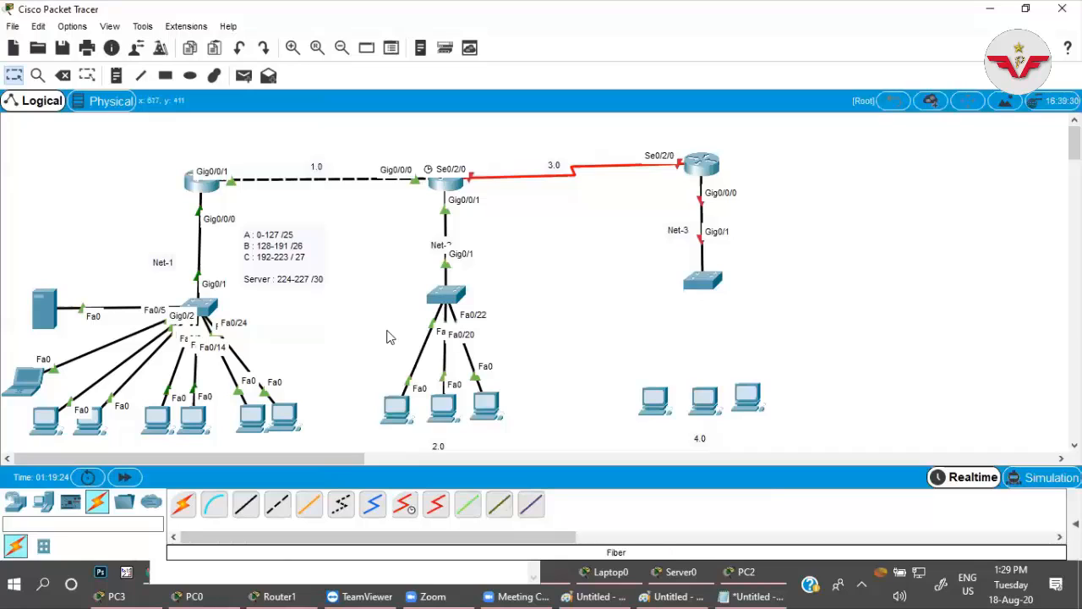
# In Router1's command line, assign interface se0/2/0 the IP address 192.168.3.1 with mask 255.255.255.0.
pyautogui.click(445, 184)
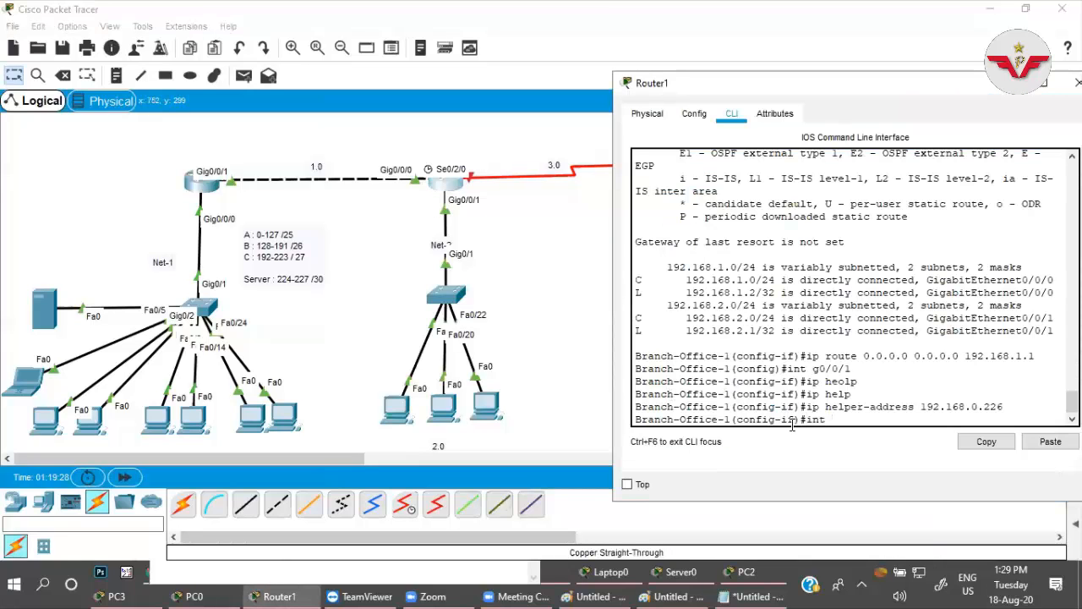
pyautogui.write('se0/2/0')
pyautogui.press('Return')
pyautogui.write('ip add')
pyautogui.press('Tab')
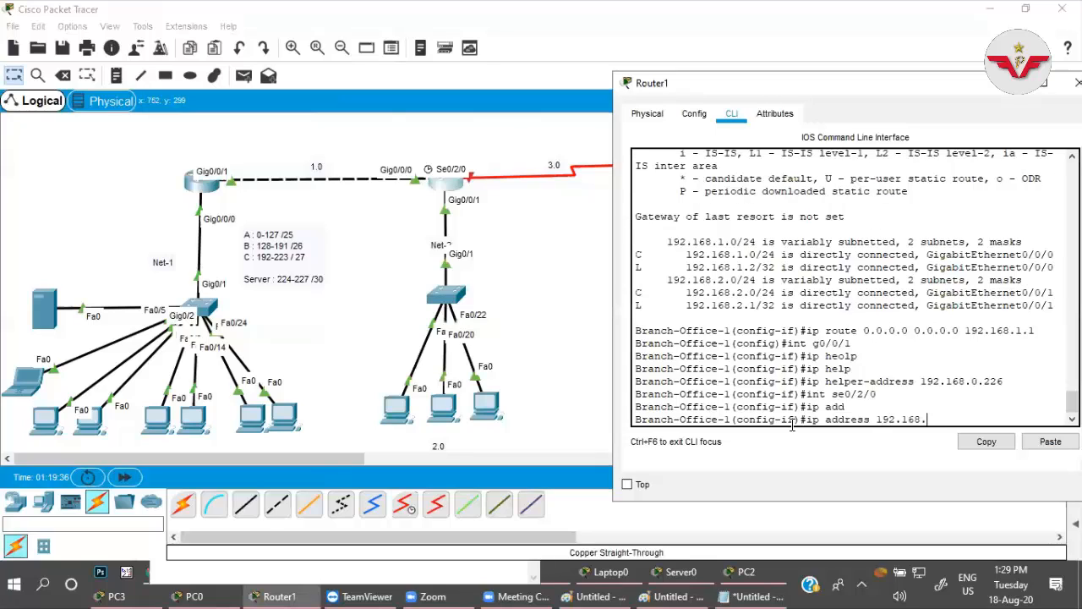
pyautogui.write('192.168.3.1 255.255.255.0')
pyautogui.press('Return')
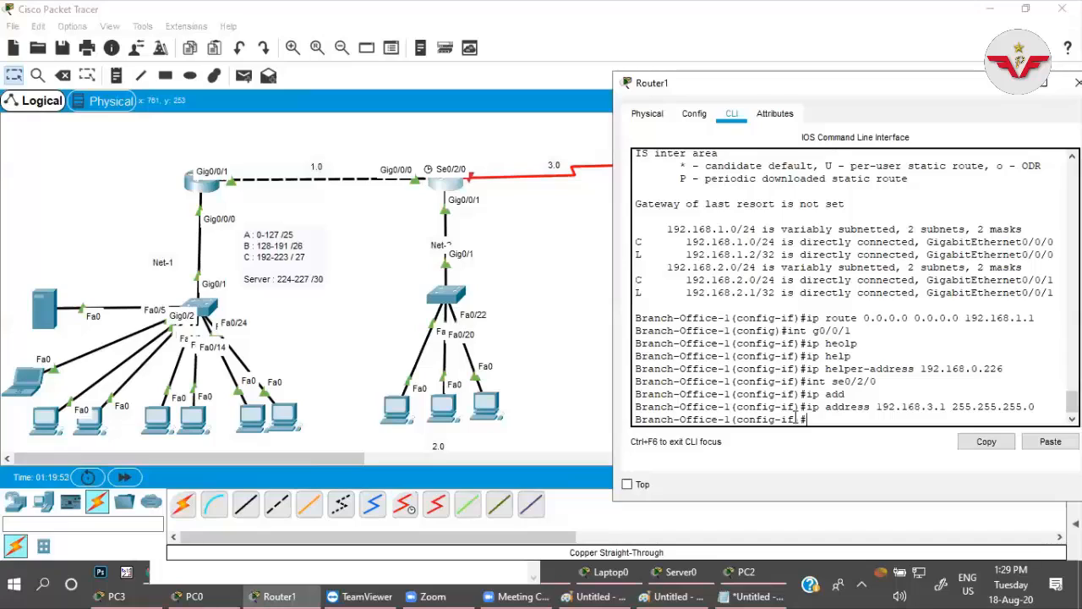
# Set the clock rate of Router1's se0/2/0 to 64000, enable the interface with no shut, and return to the topology.
pyautogui.press('Tab')
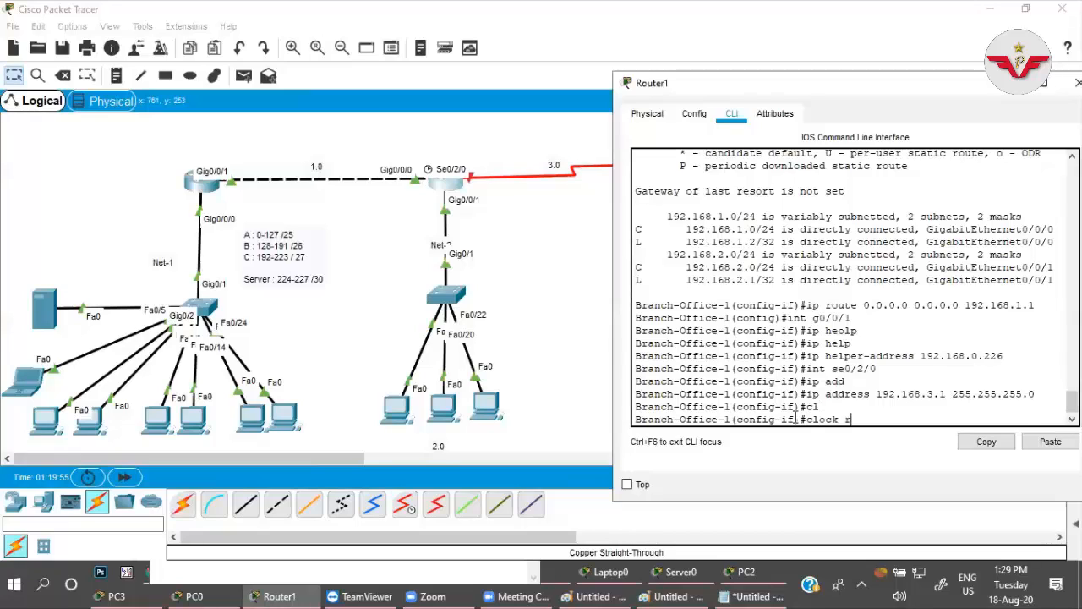
pyautogui.write('r')
pyautogui.press('Tab')
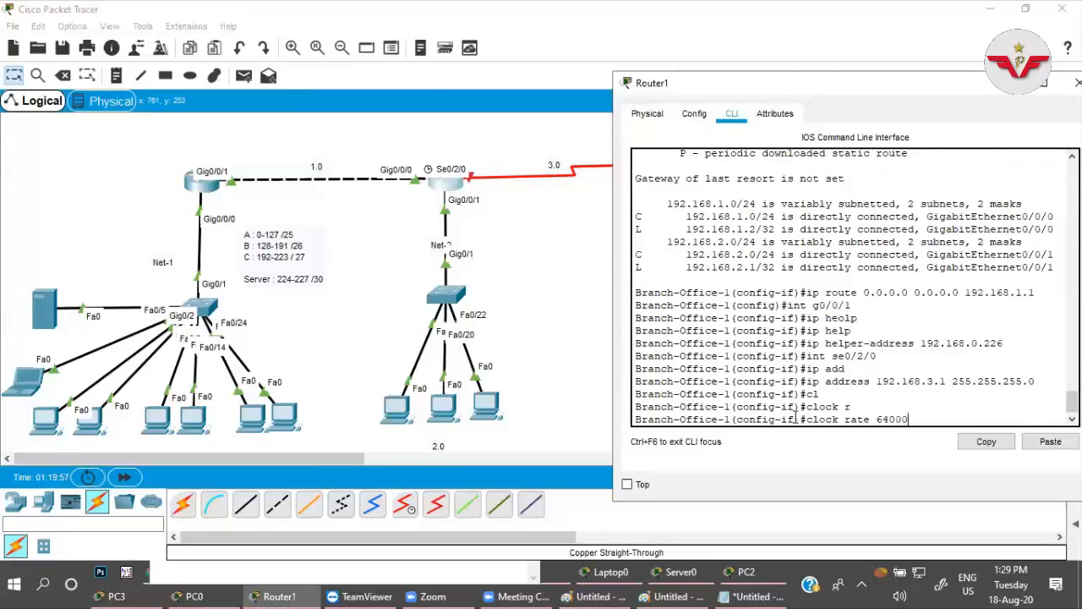
pyautogui.write('64000')
pyautogui.press('Return')
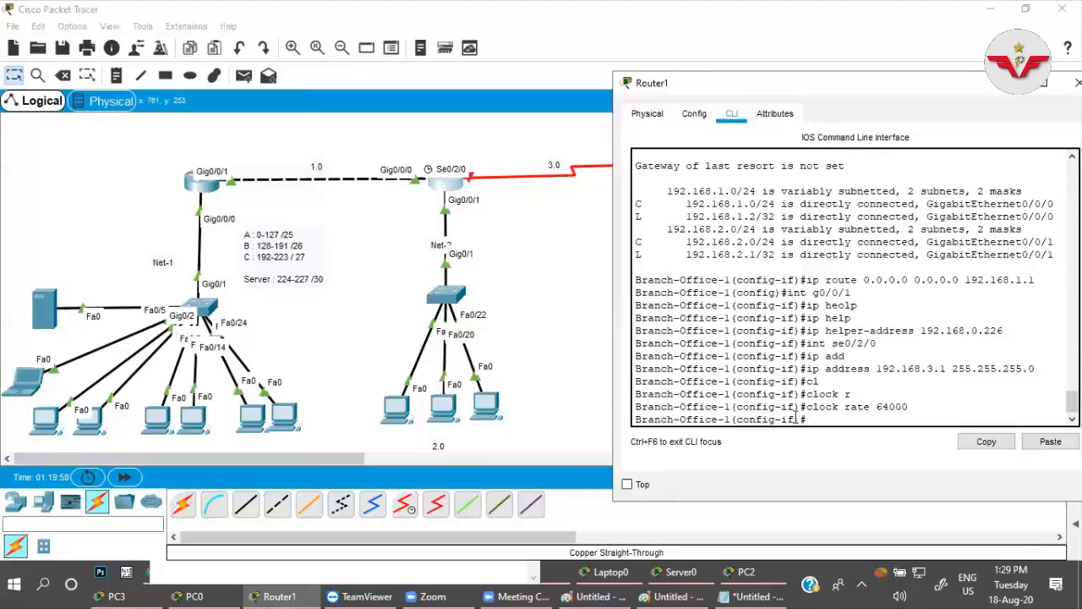
pyautogui.write('no shut')
pyautogui.press('Return')
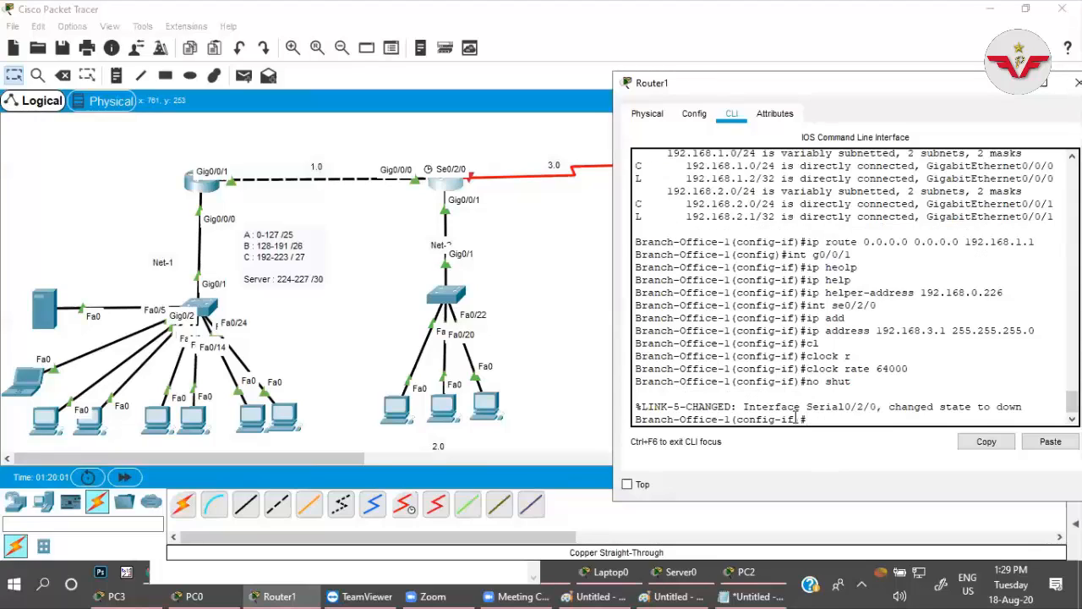
pyautogui.press('Return')
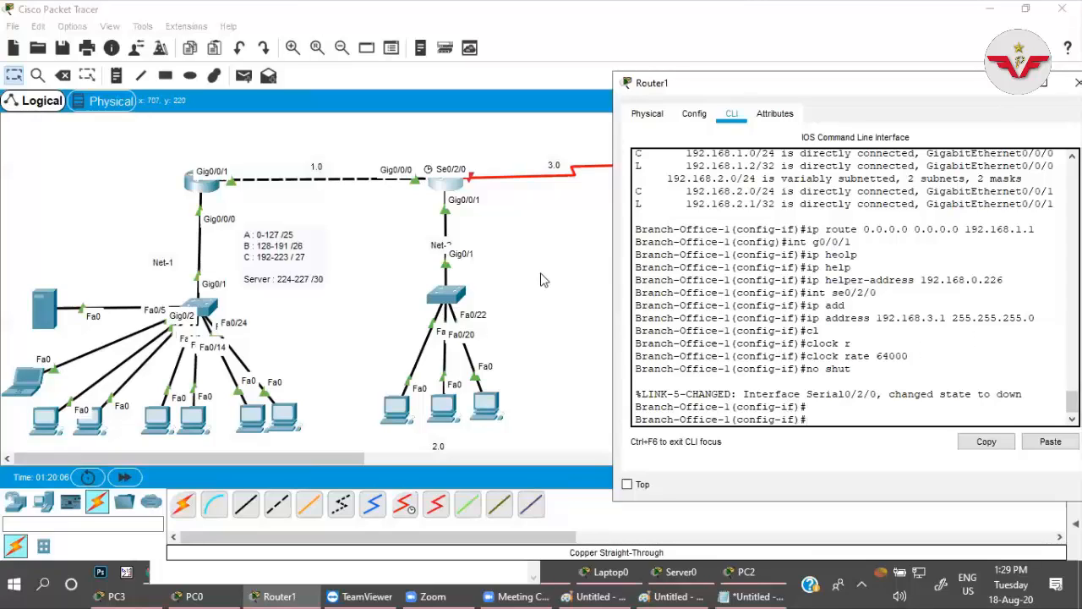
pyautogui.click(538, 226)
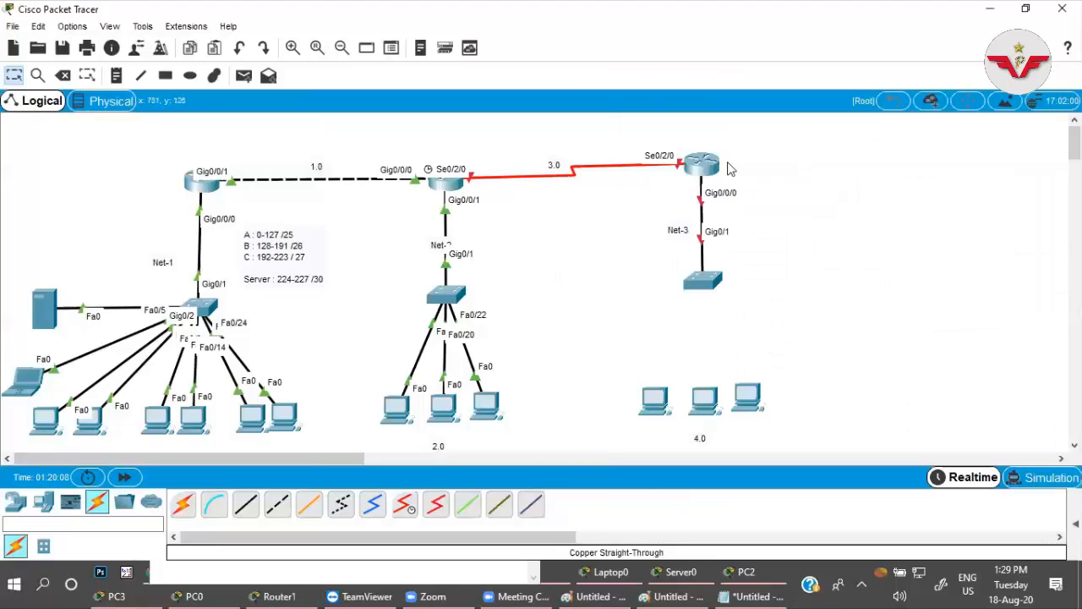
# Open the command line of Router2, the Net-3 router, decline the initial configuration dialog and enter global configuration mode.
pyautogui.click(710, 161)
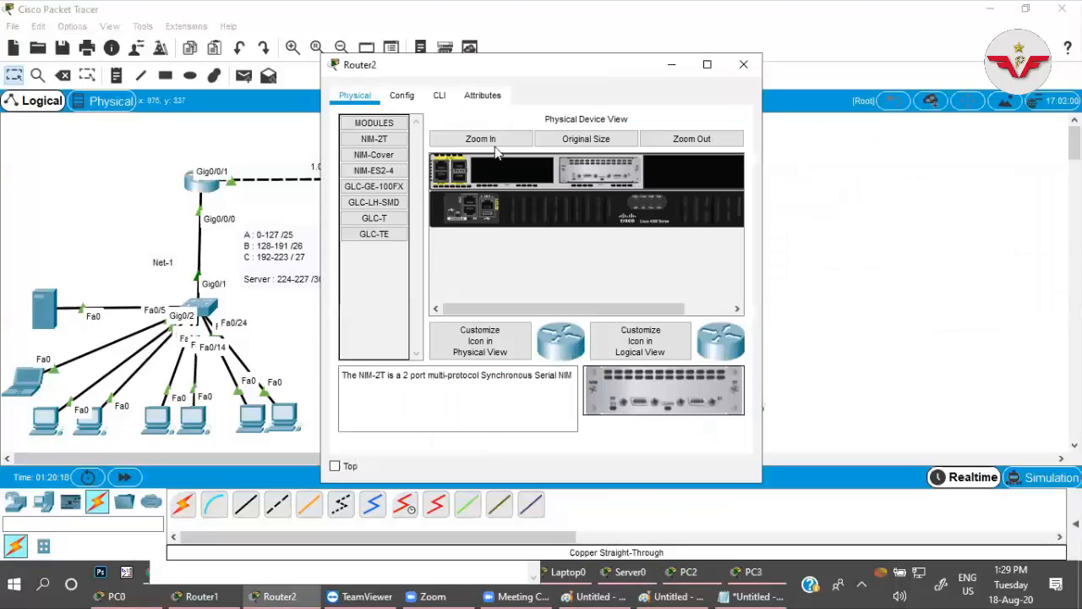
pyautogui.click(439, 94)
pyautogui.moveTo(454, 67); pyautogui.dragTo(870, 90)
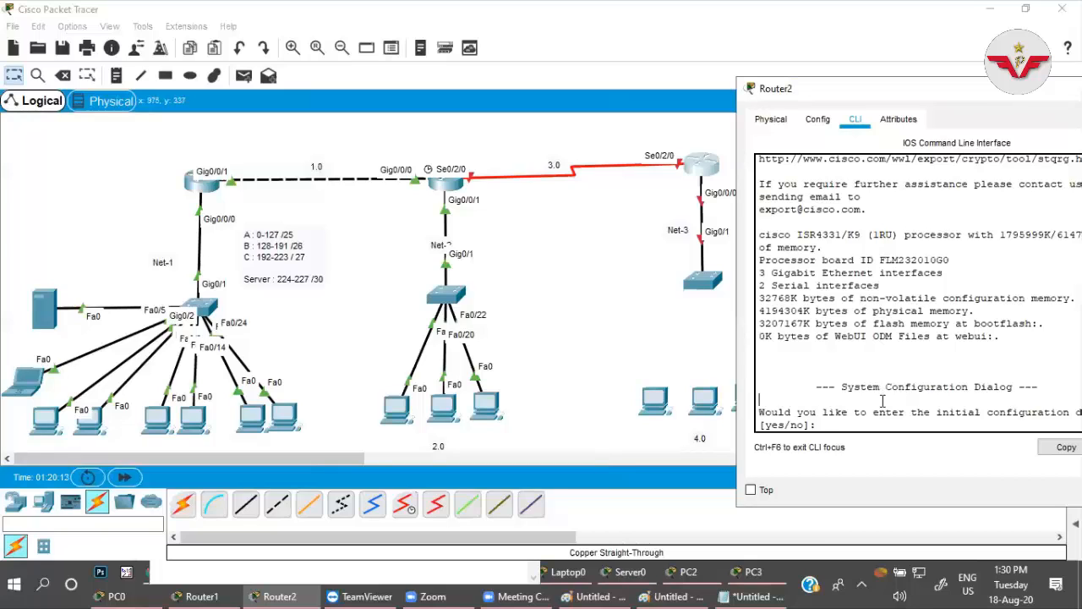
pyautogui.write('n')
pyautogui.press('Return')
pyautogui.press('Return')
pyautogui.write('en')
pyautogui.press('Return')
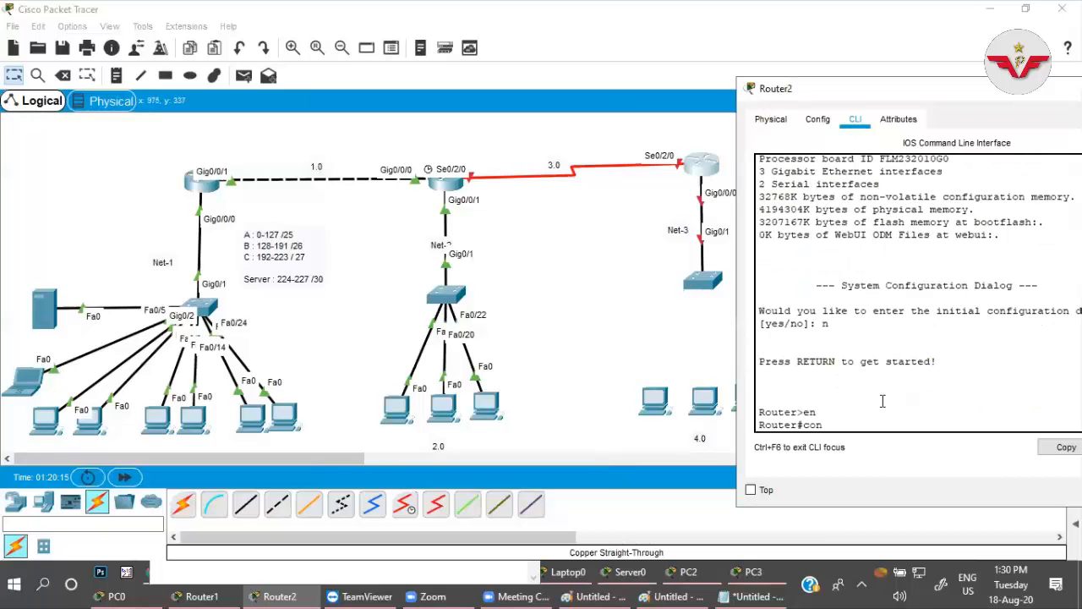
pyautogui.write('conf t')
pyautogui.press('Return')
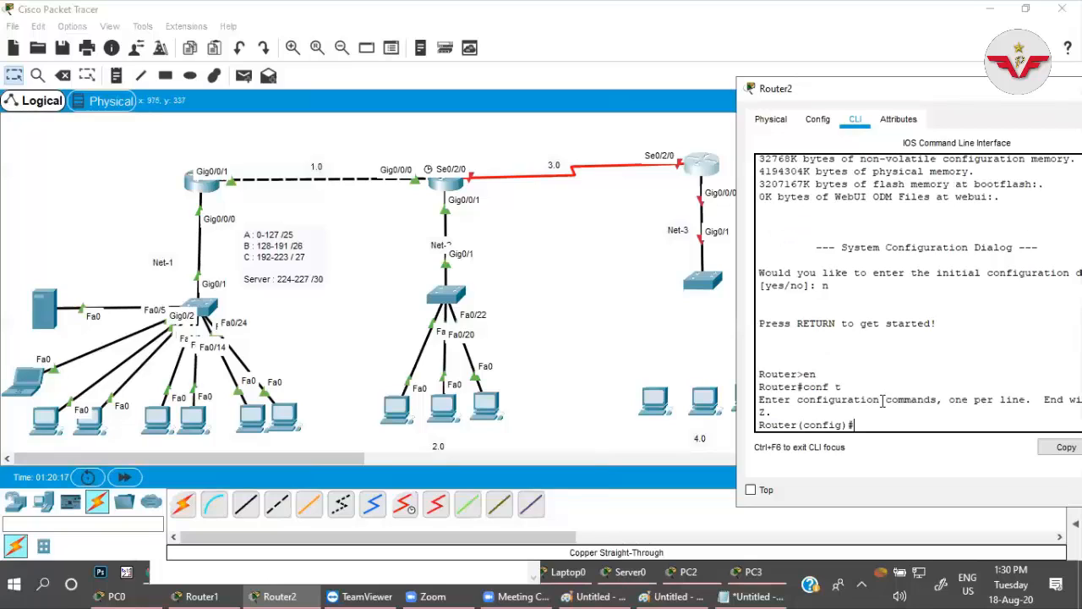
# Set Router2's hostname to branch-office-2.
pyautogui.write('host')
pyautogui.press('Tab')
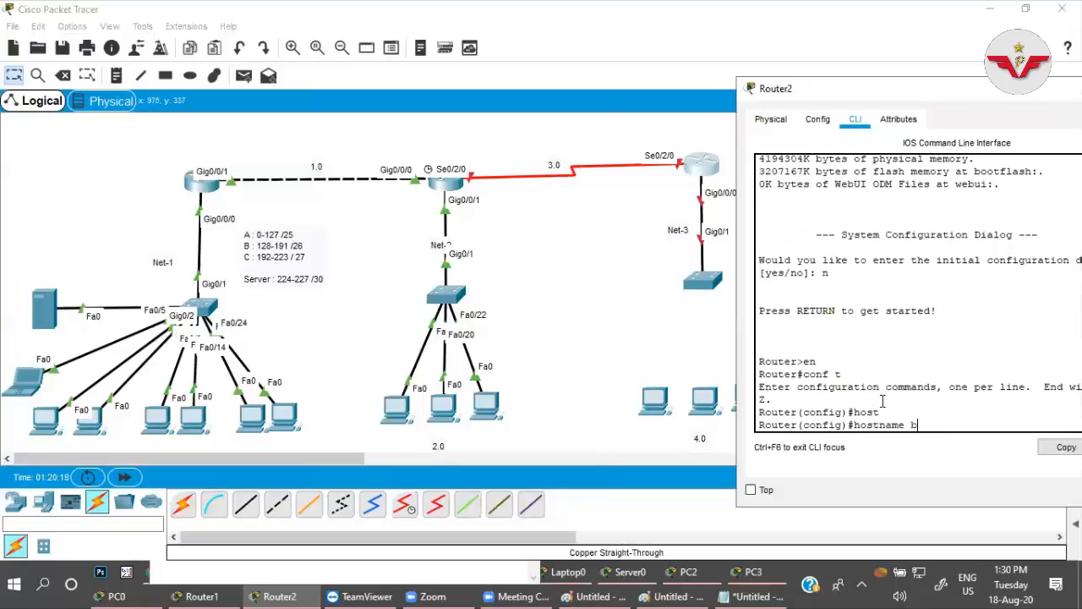
pyautogui.write('branch-office-2')
pyautogui.press('Return')
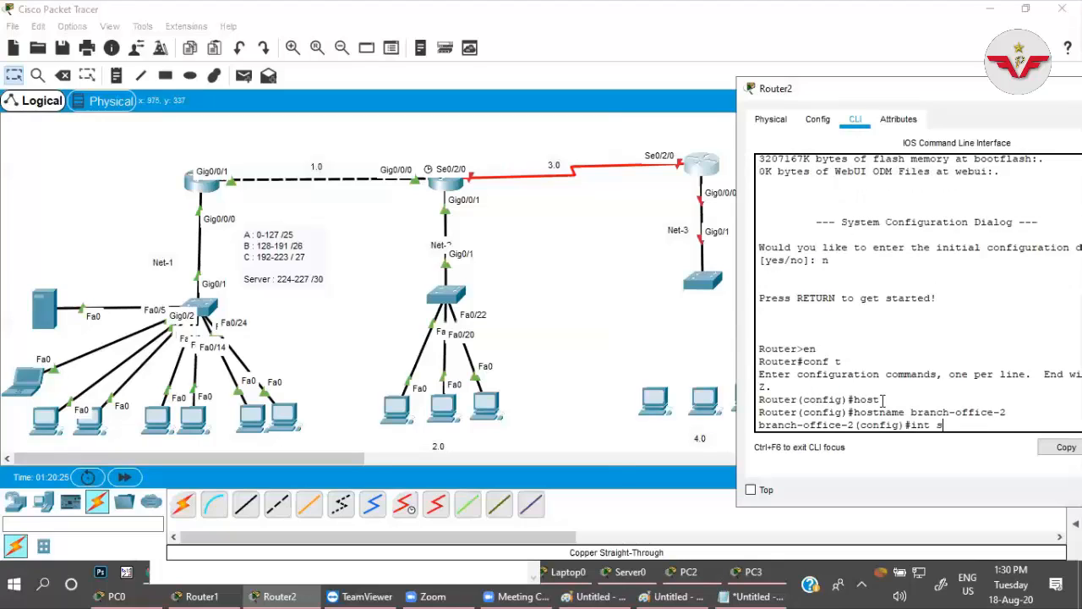
# Assign Router2's interface se0/2/0 the IP address 192.168.3.1 with mask 255.255.255.0 and enable the interface with no shut.
pyautogui.write('int se0/2/0')
pyautogui.press('Return')
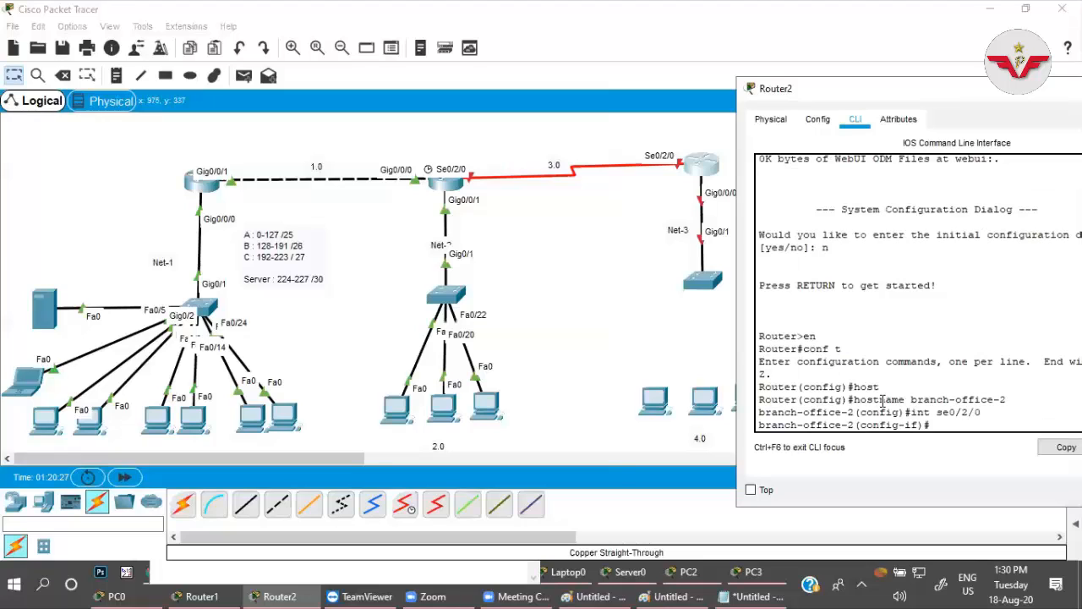
pyautogui.write('ip add')
pyautogui.press('Tab')
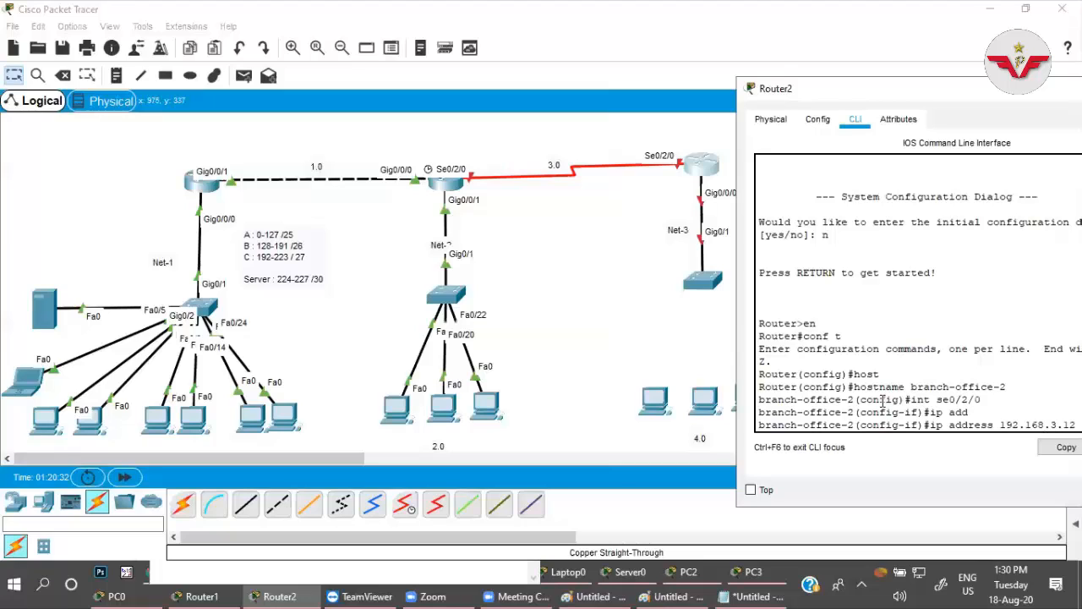
pyautogui.moveTo(831, 89); pyautogui.dragTo(723, 90)
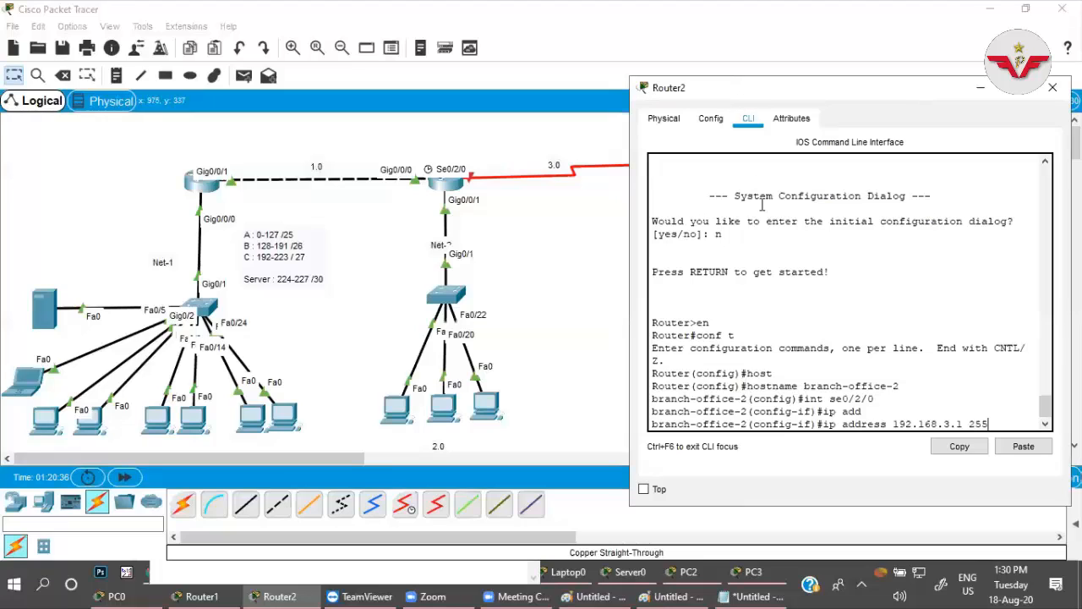
pyautogui.write('255.0')
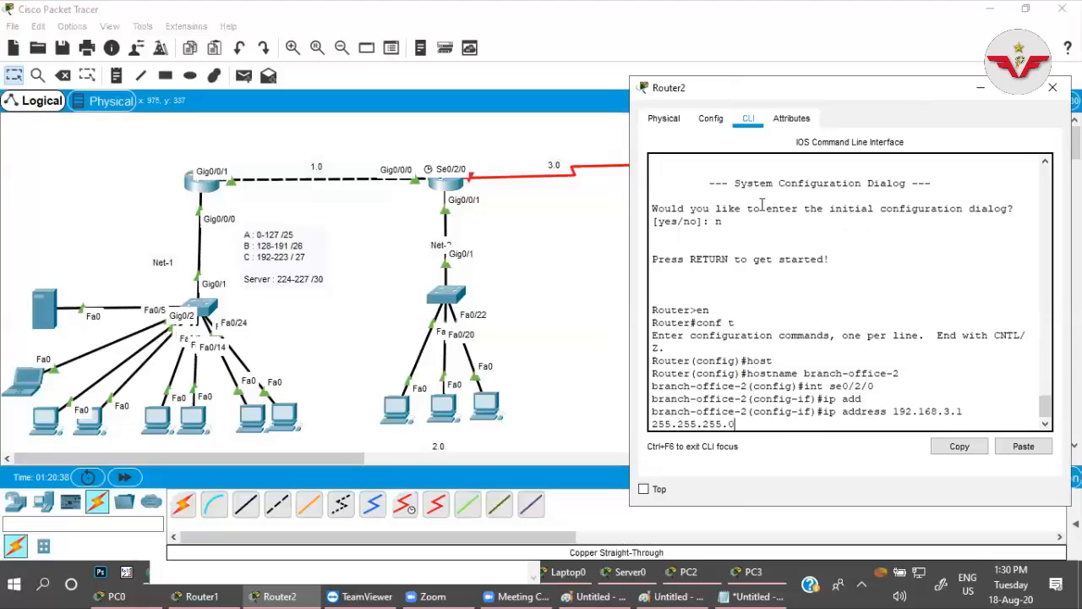
pyautogui.press('Return')
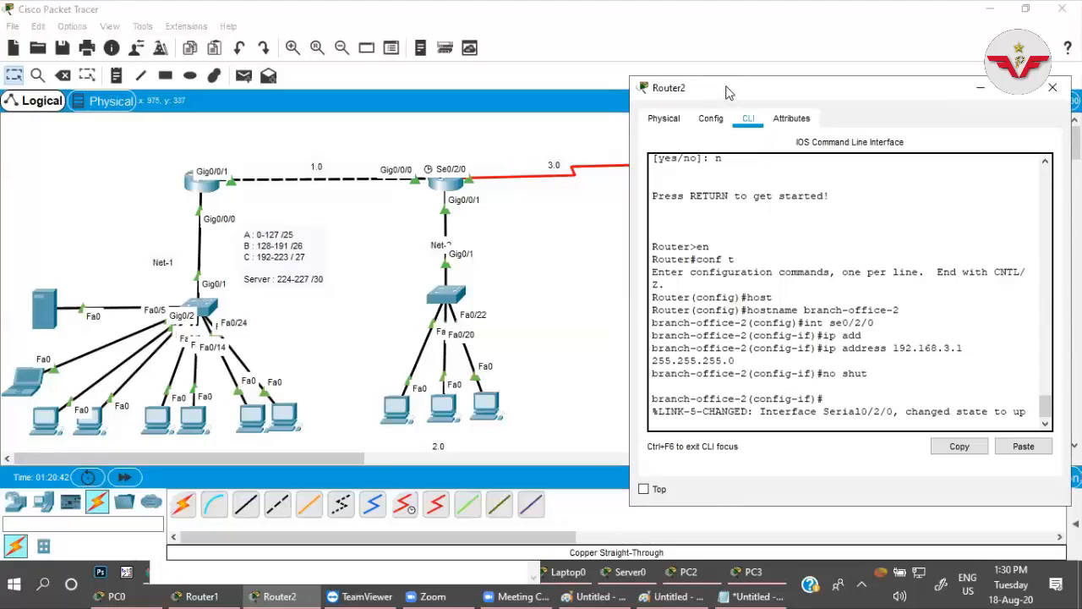
pyautogui.moveTo(717, 93); pyautogui.dragTo(841, 107)
pyautogui.moveTo(627, 112); pyautogui.dragTo(551, 115)
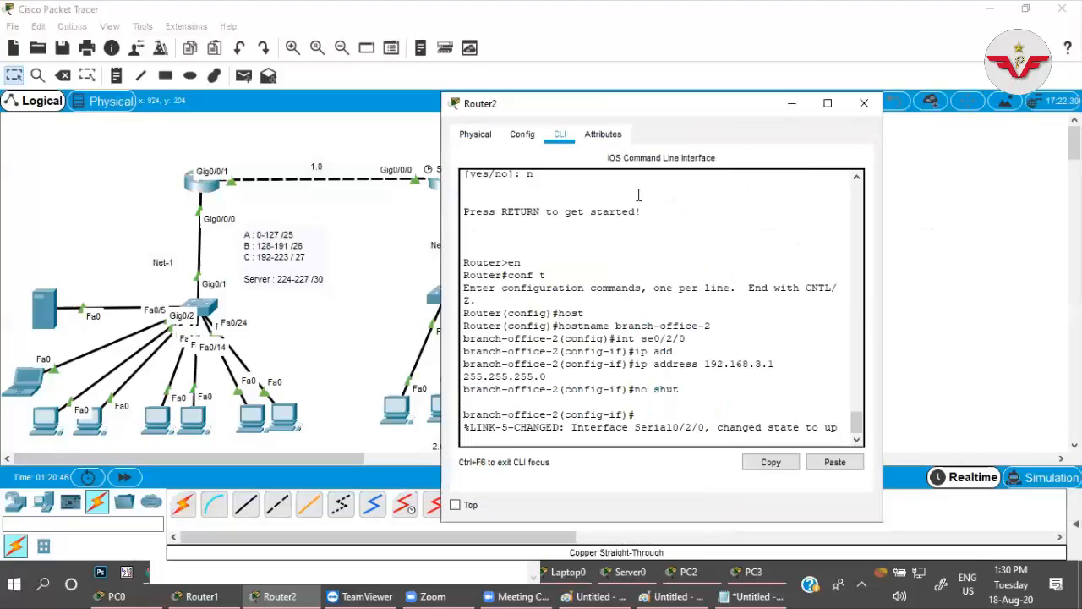
pyautogui.press('Return')
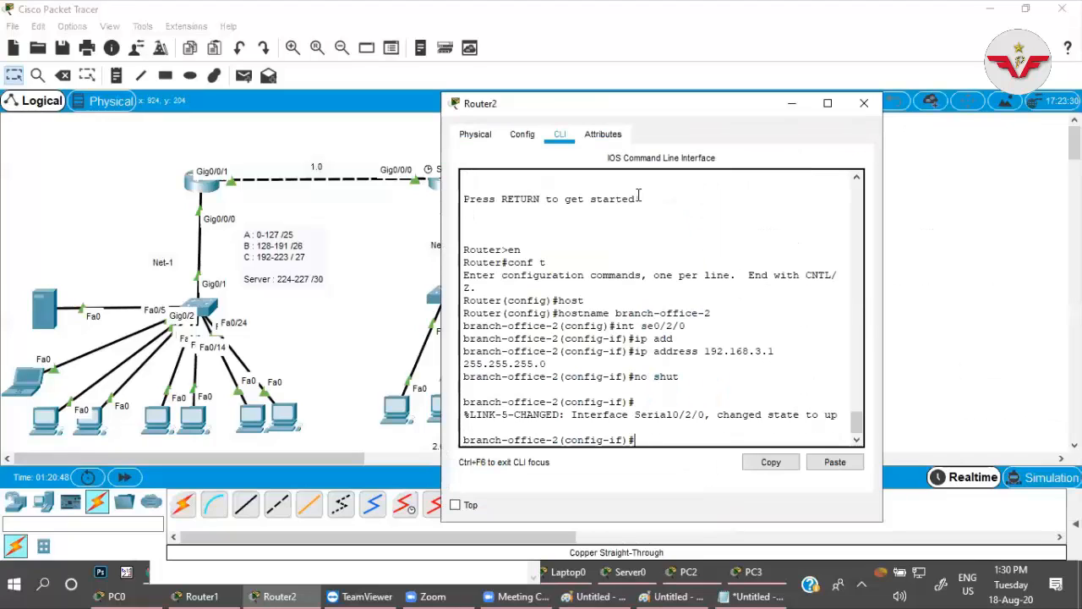
# Assign Router2's interface g0/0/0 the IP address 192.168.4.1 with mask 255.255.255.0 and enable it with no shut.
pyautogui.moveTo(627, 101); pyautogui.dragTo(293, 93)
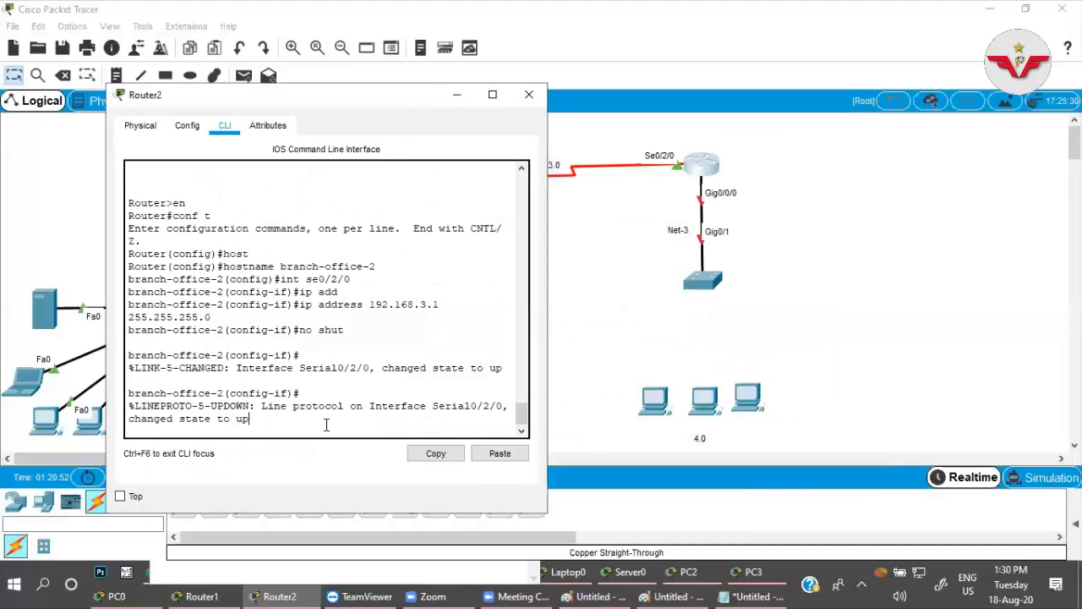
pyautogui.write('int g0/0/0')
pyautogui.press('Return')
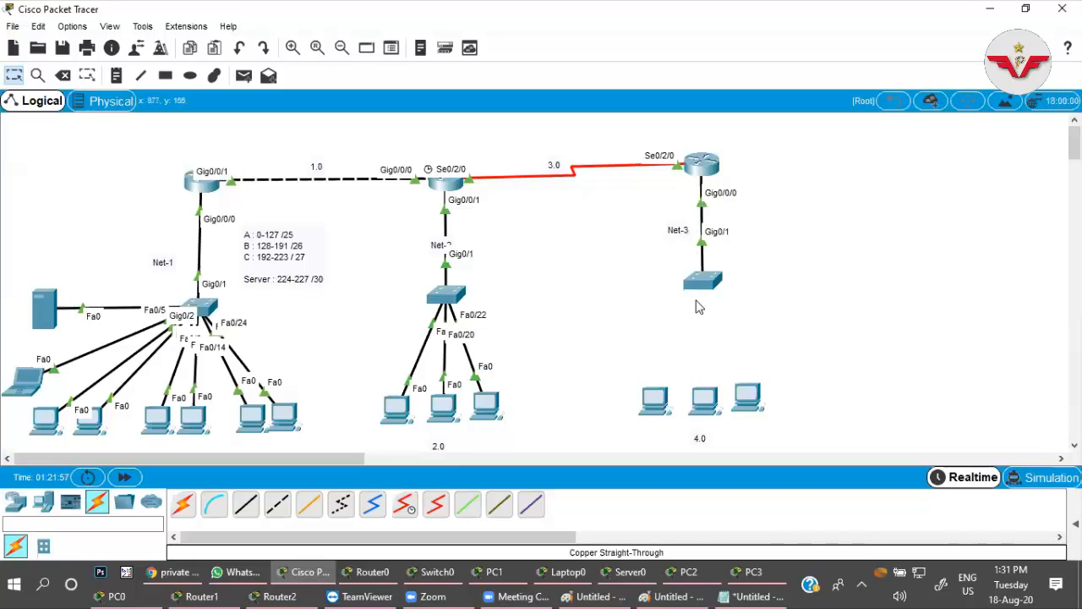
# In Router1's command line, add a static route to network 192.168.4.0 with mask 255.255.255.0 via next hop 192.168.3.2.
pyautogui.click(446, 190)
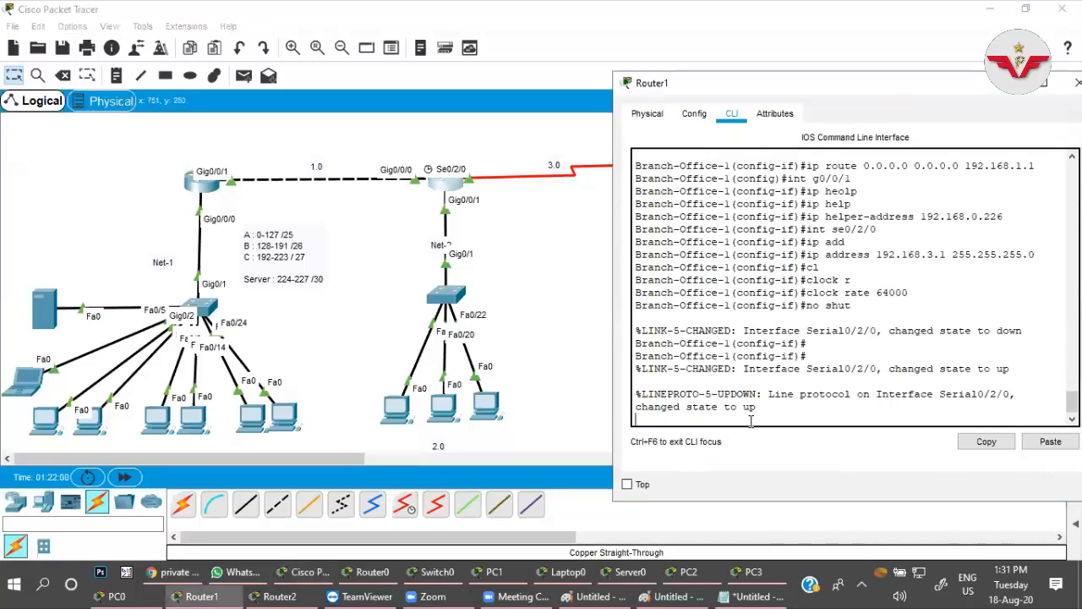
pyautogui.press('Return')
pyautogui.press('Return')
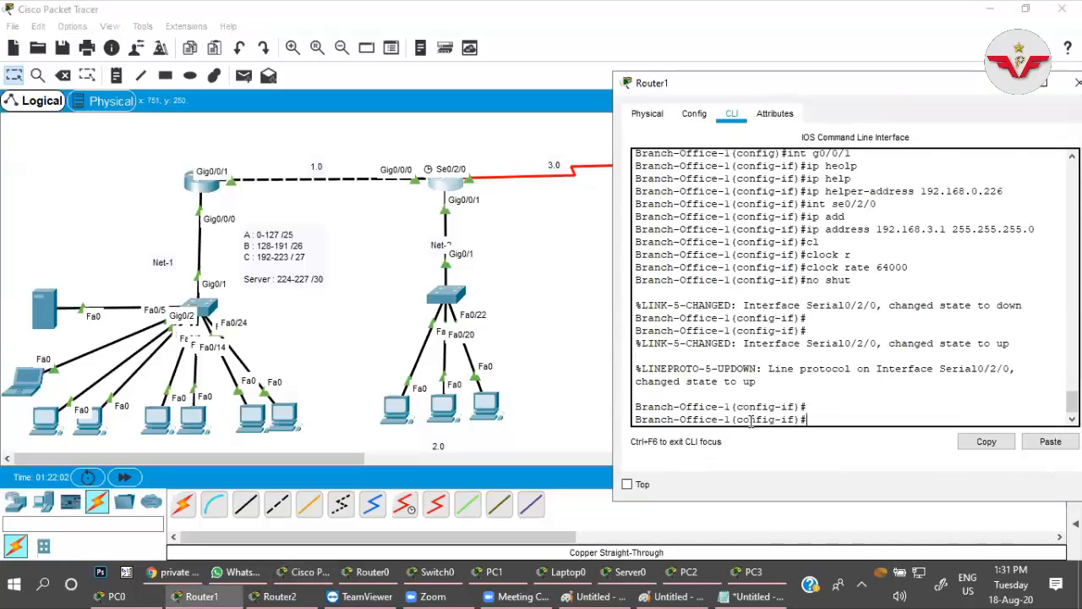
pyautogui.write('ip router ')
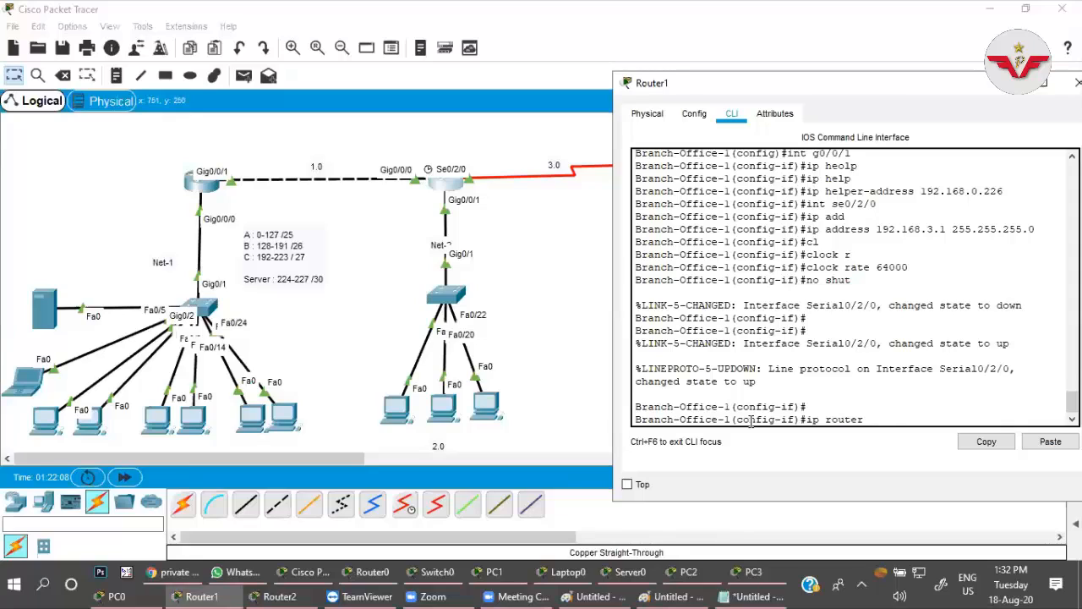
pyautogui.write('192.168.4.0 255.255.255.0')
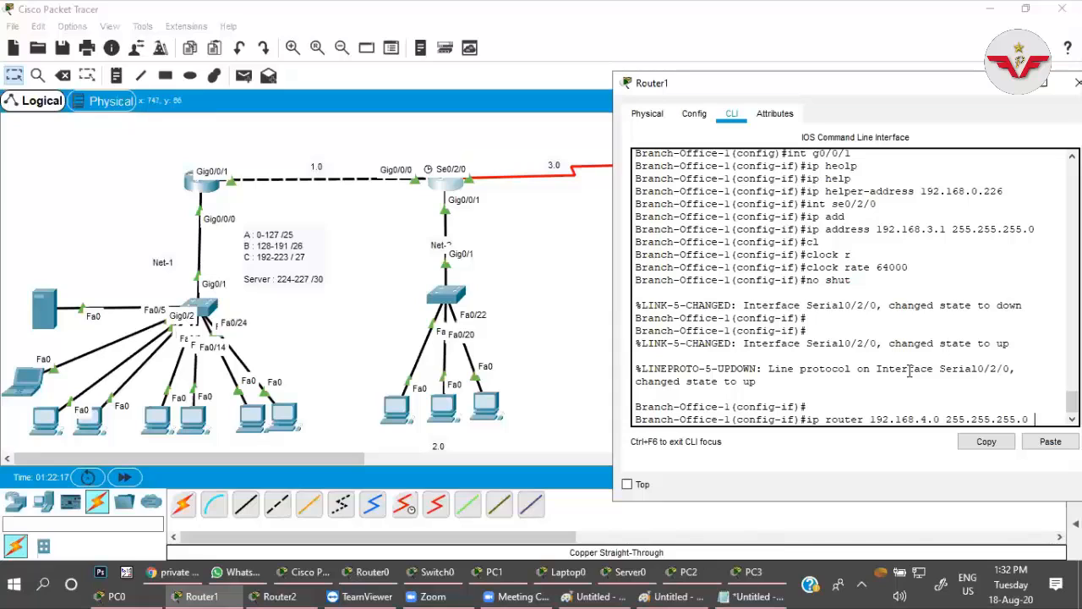
pyautogui.write(' 192.168.3')
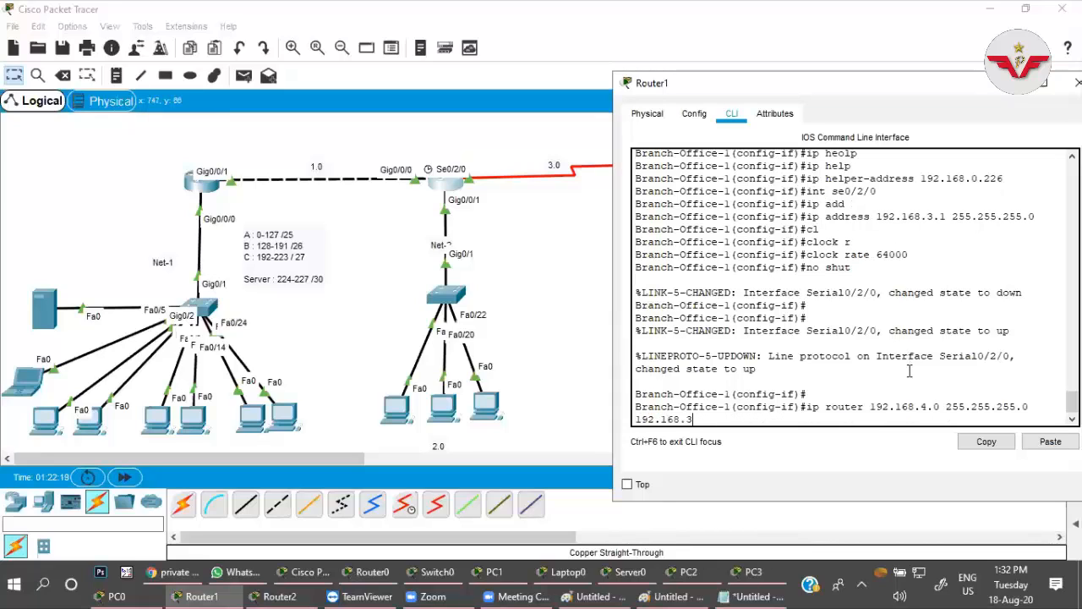
pyautogui.write('.2')
pyautogui.press('Return')
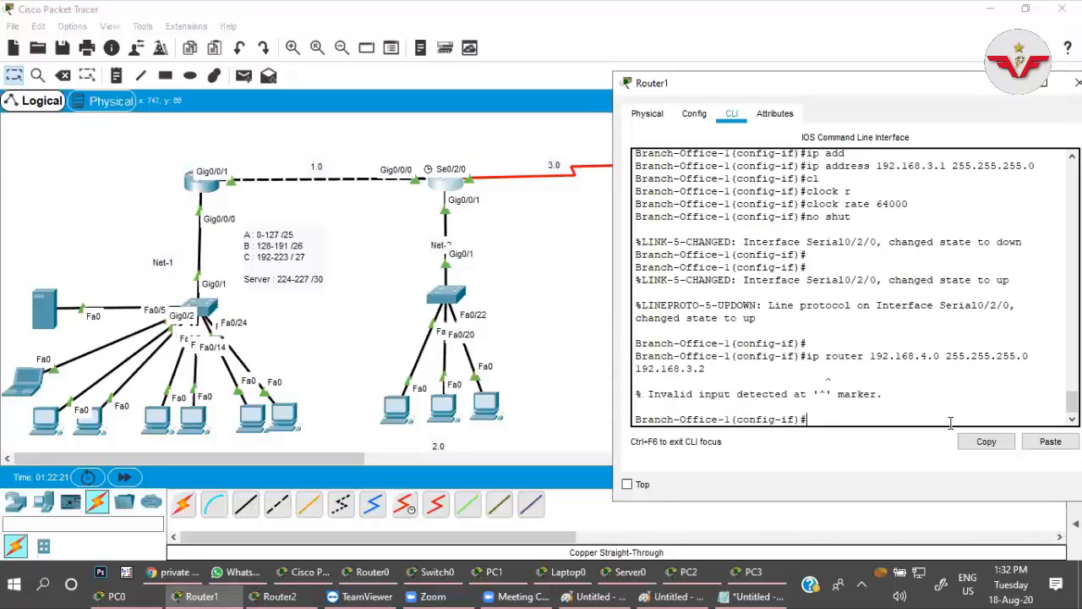
pyautogui.press('Up')
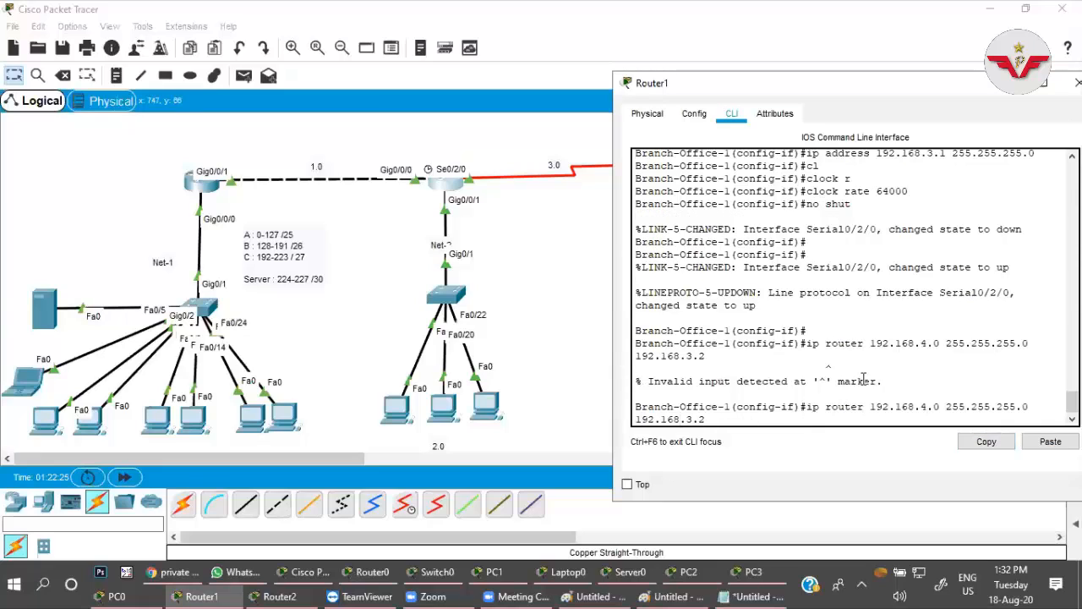
pyautogui.press('BackSpace')
pyautogui.press('Return')
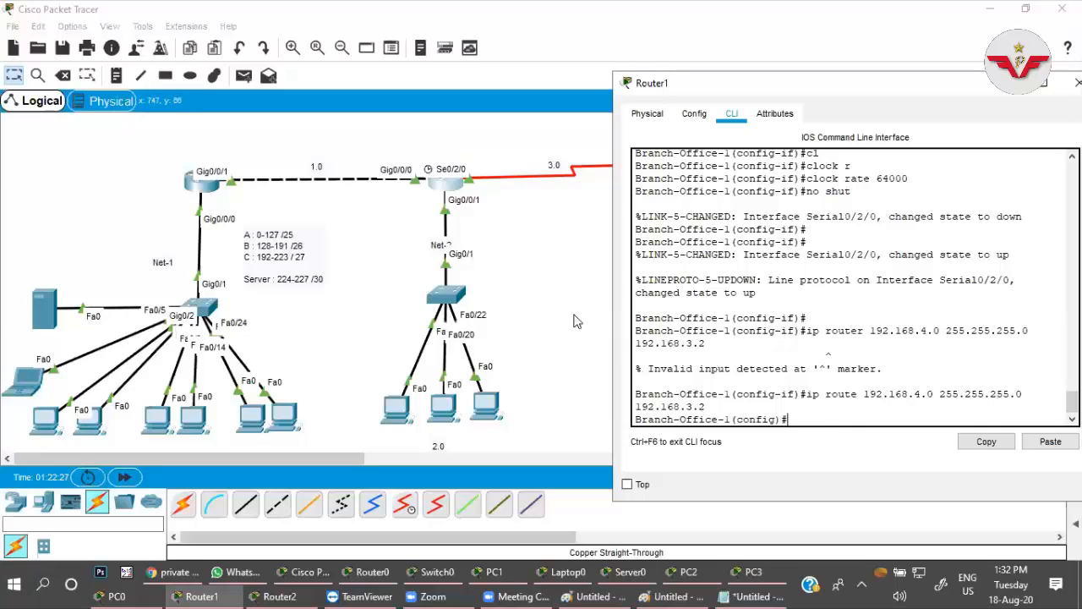
# In Router2's command line, try to add a default route 0.0.0.0 0.0.0.0 via next hop 192.168.3.1.
pyautogui.click(579, 283)
pyautogui.click(702, 164)
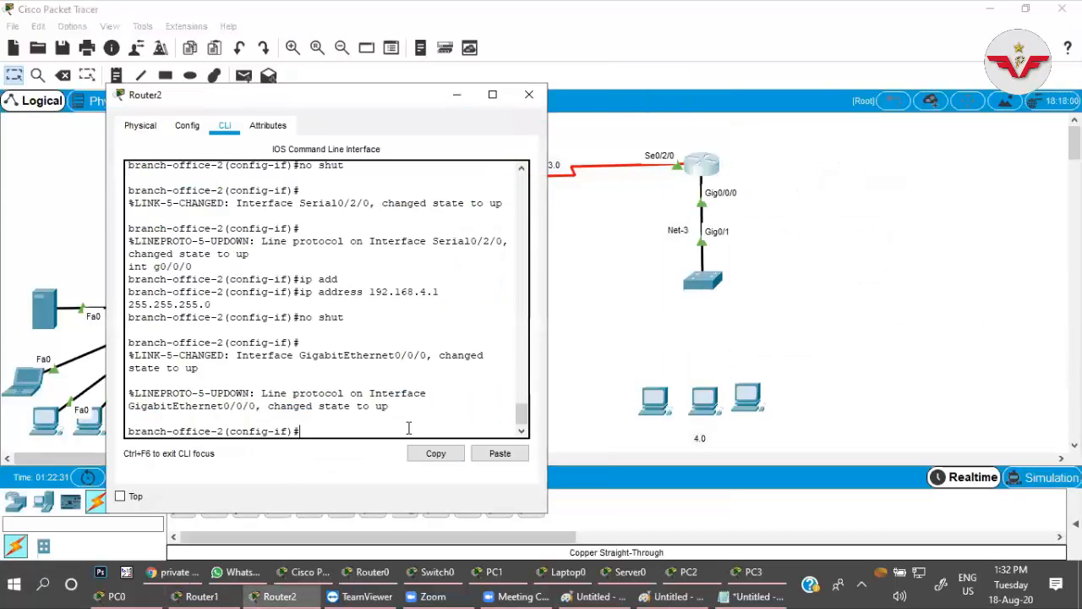
pyautogui.write('ip route 0.0.0.0 0.0.')
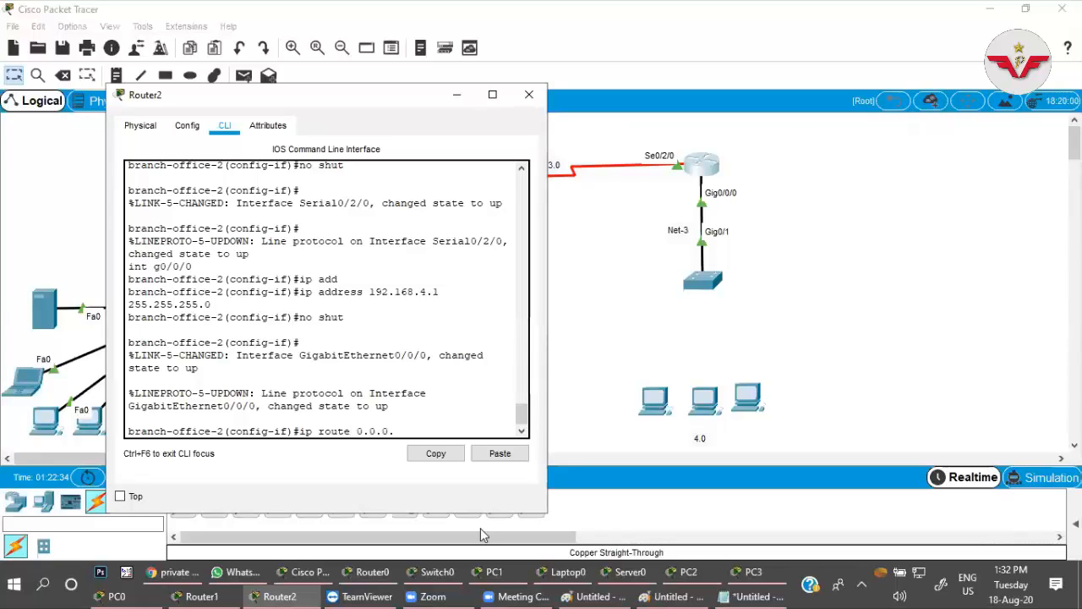
pyautogui.write('0.0 192.168.3.')
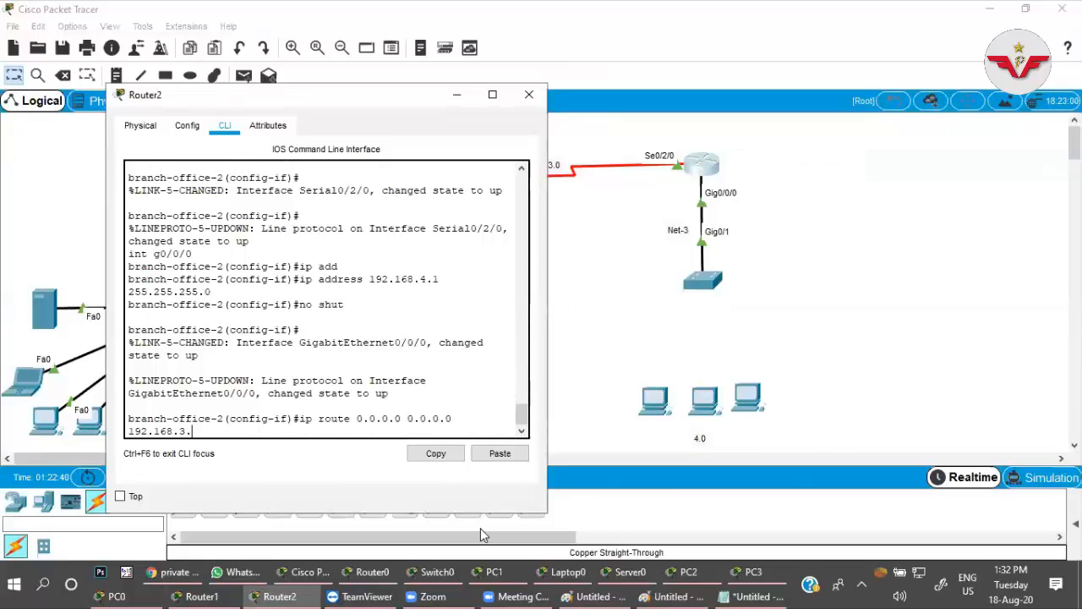
pyautogui.write('1')
pyautogui.press('Return')
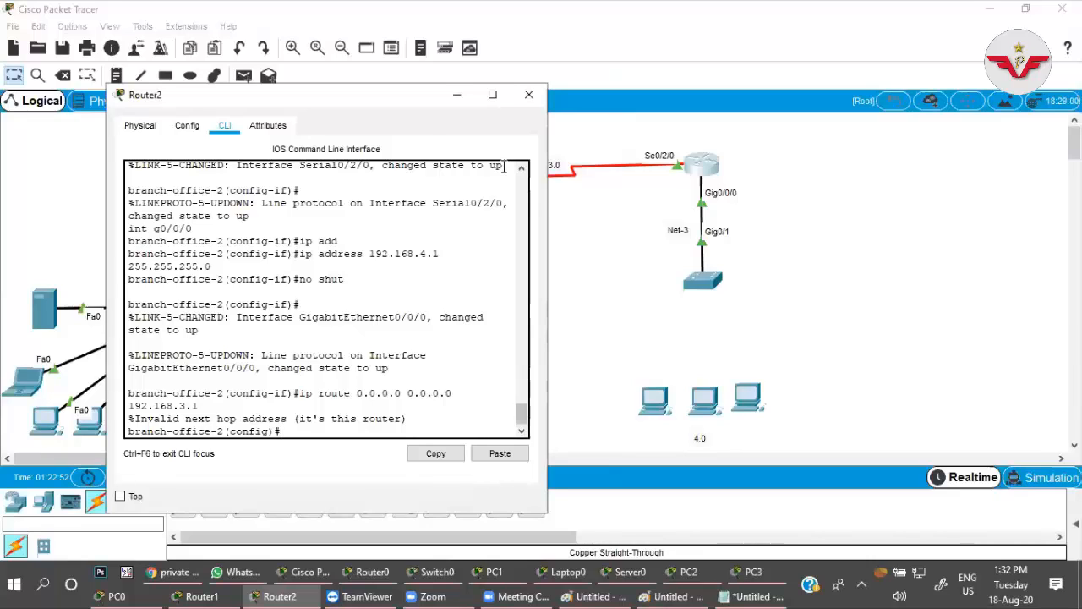
# Check the routers' interface addresses and set Router2's se0/2/0 to IP address 192.168.3.2 with mask 255.255.255.0.
pyautogui.moveTo(401, 102); pyautogui.dragTo(316, 132)
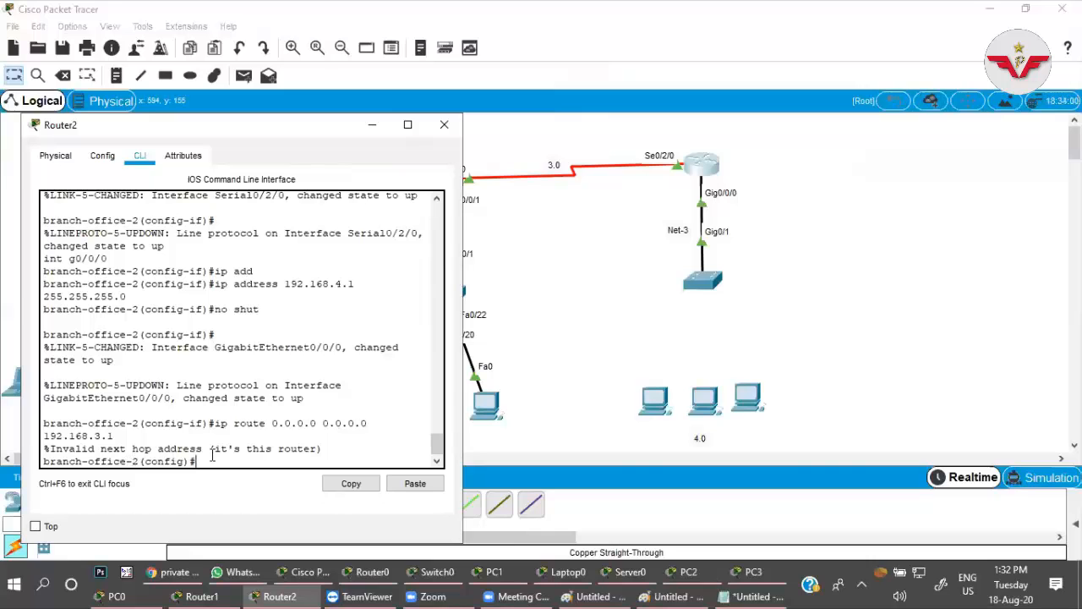
pyautogui.click(627, 233)
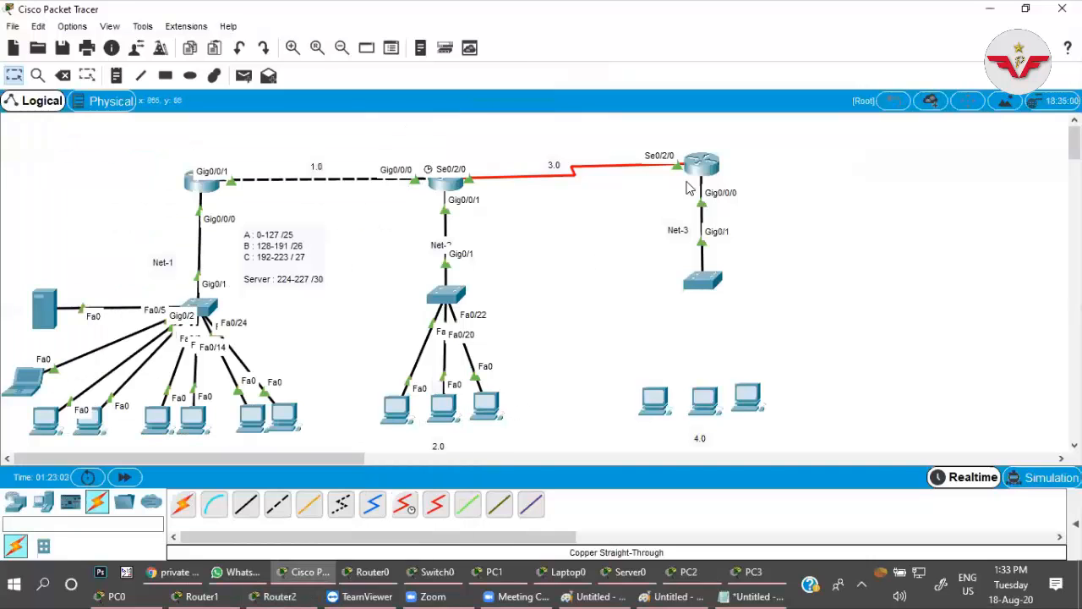
pyautogui.moveTo(456, 190)
pyautogui.moveTo(695, 173)
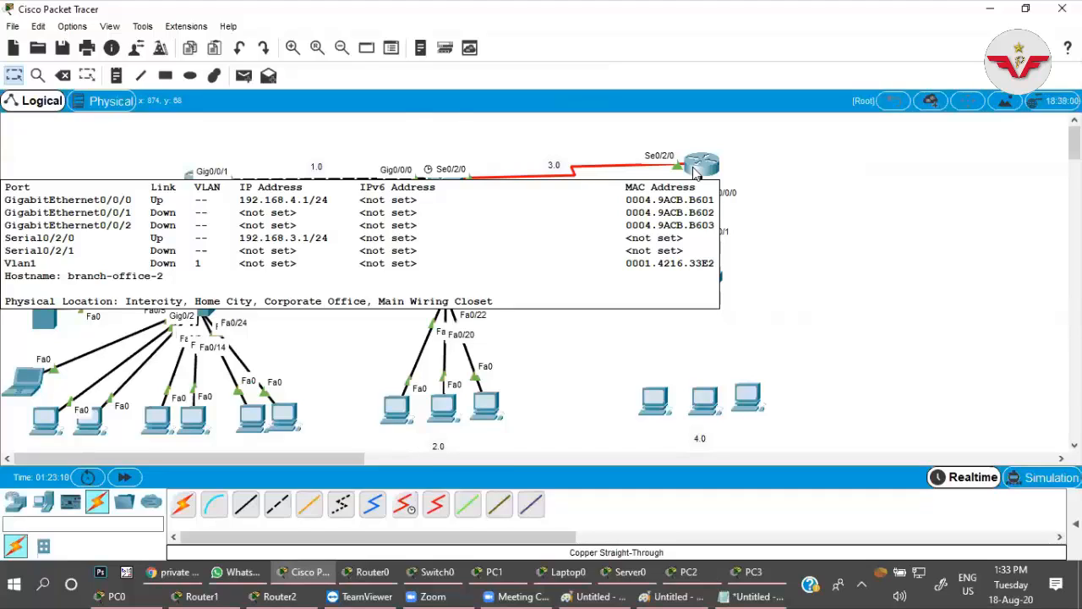
pyautogui.click(695, 172)
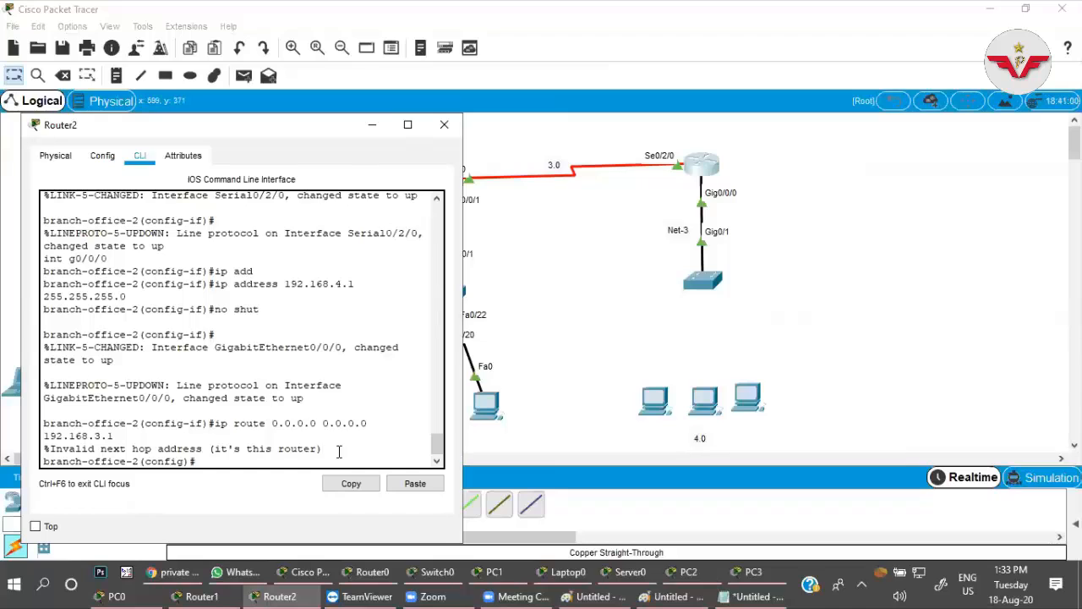
pyautogui.write('int se0/2/0')
pyautogui.press('Return')
pyautogui.write('ip add')
pyautogui.press('Tab')
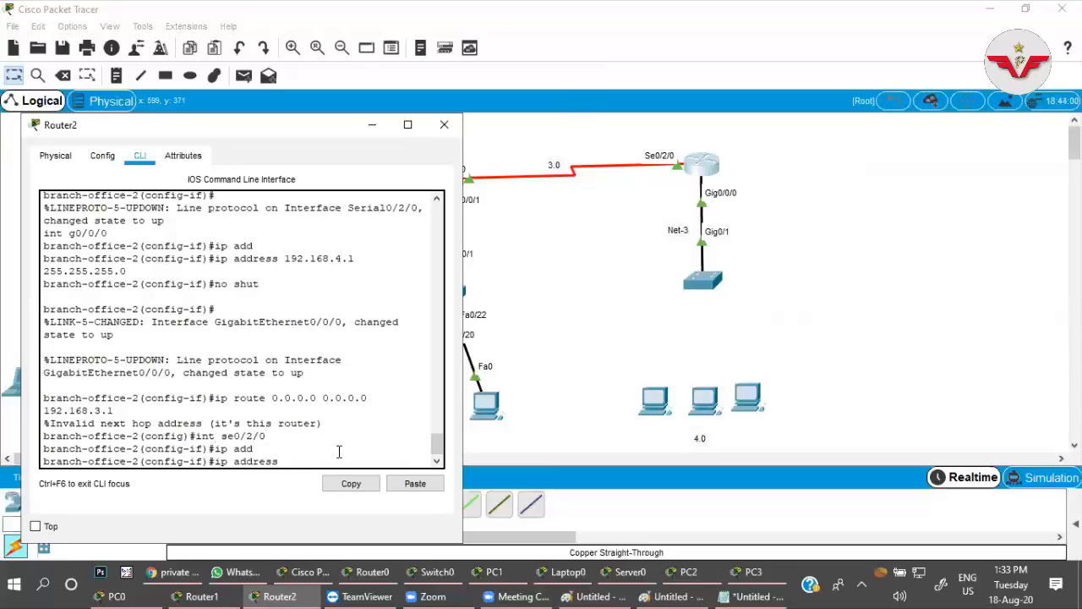
pyautogui.write('192.168.3.2 255.255.255.0')
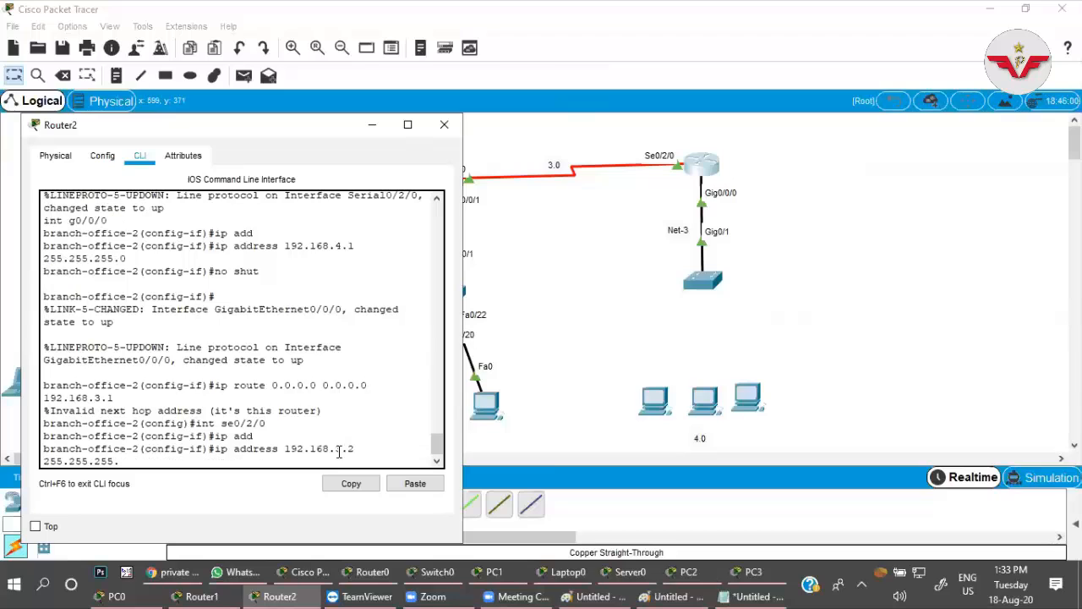
pyautogui.press('Return')
# Add Router2's default route 0.0.0.0 0.0.0.0 via 192.168.3.1, and check its interface addresses in the topology.
pyautogui.press('Up')
pyautogui.press('Up')
pyautogui.press('Up')
pyautogui.press('Up')
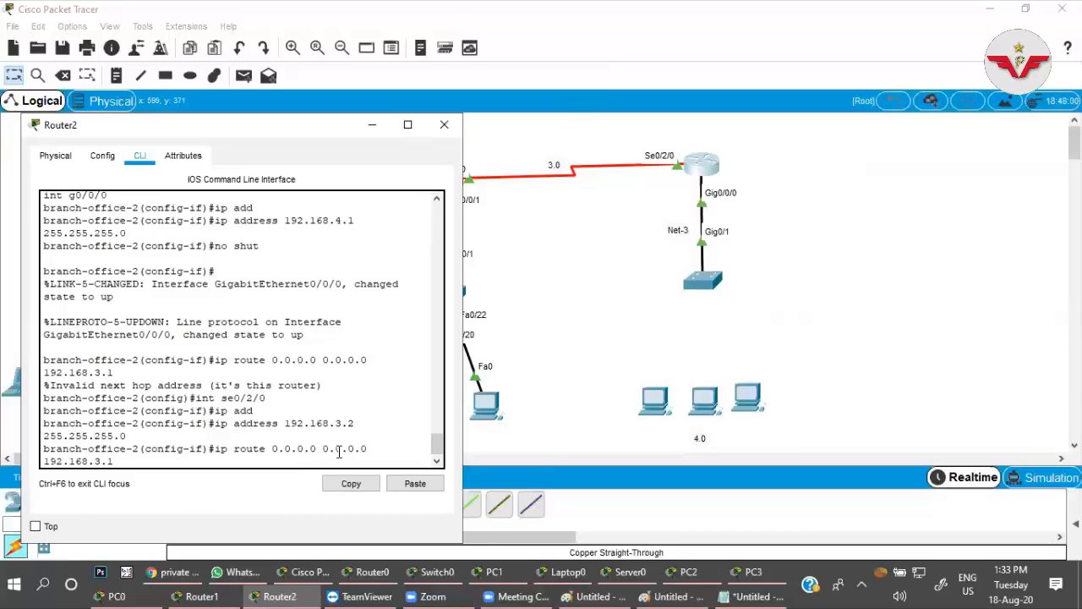
pyautogui.press('Return')
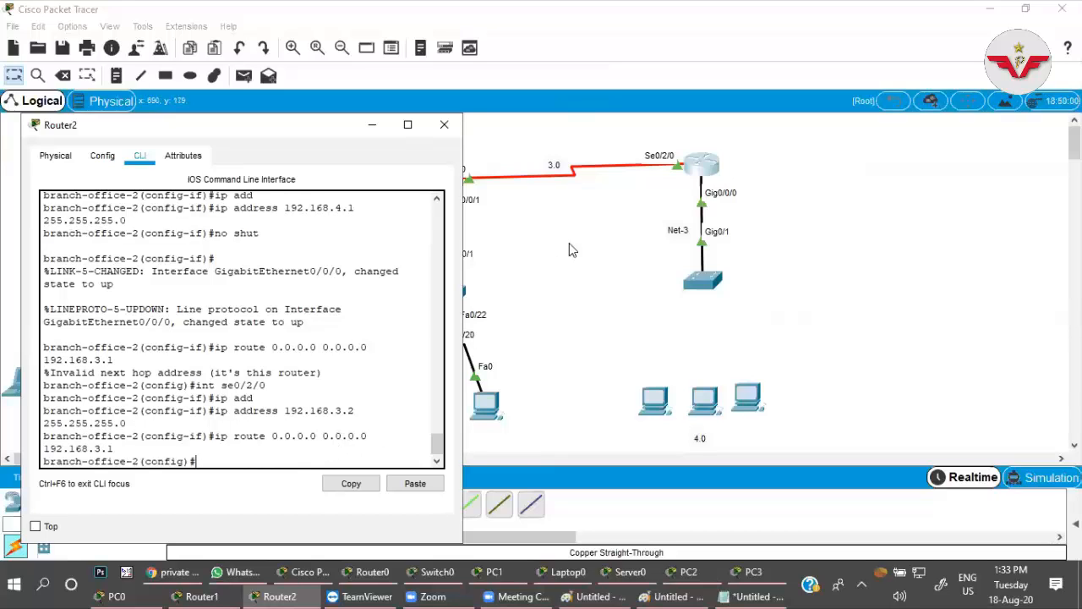
pyautogui.click(569, 242)
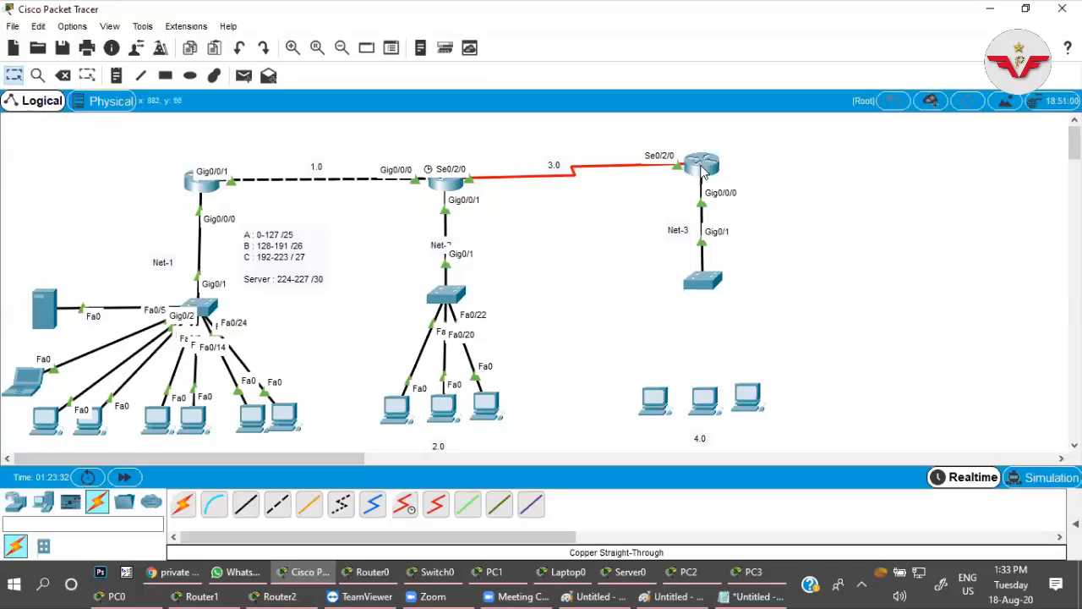
pyautogui.moveTo(703, 172)
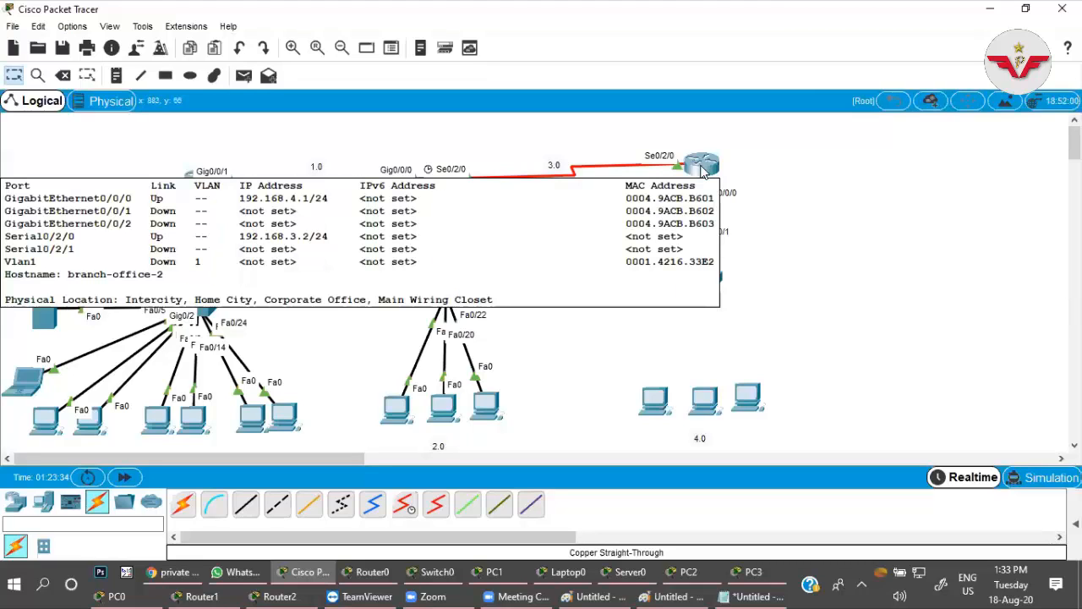
pyautogui.click(704, 171)
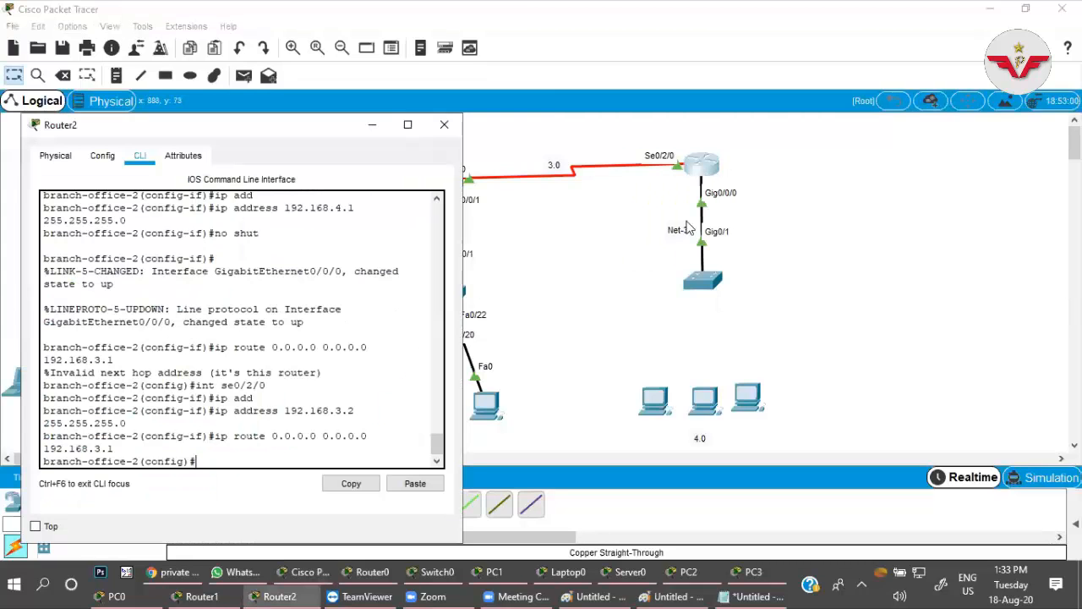
pyautogui.click(604, 302)
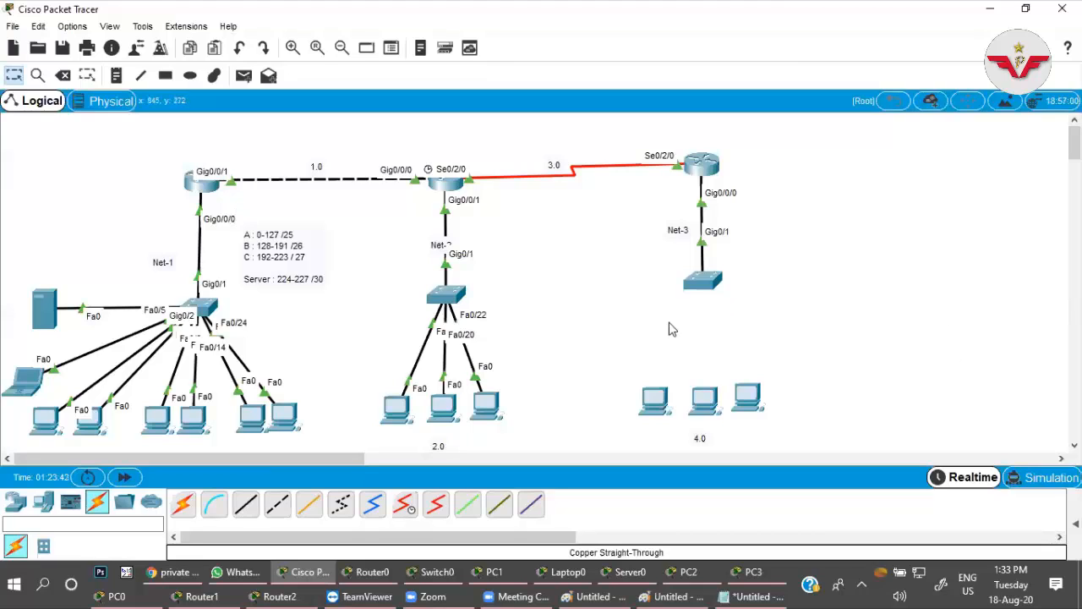
# Open the command line of Router0, the Main-Branch router, and move its window clear of the third office.
pyautogui.click(201, 183)
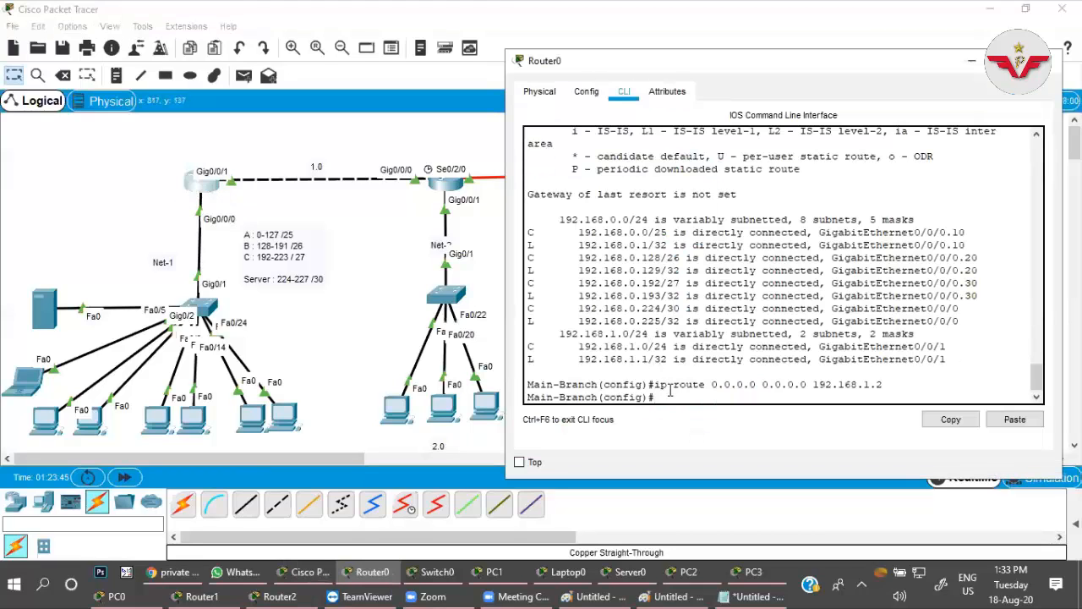
pyautogui.moveTo(665, 63); pyautogui.dragTo(214, 91)
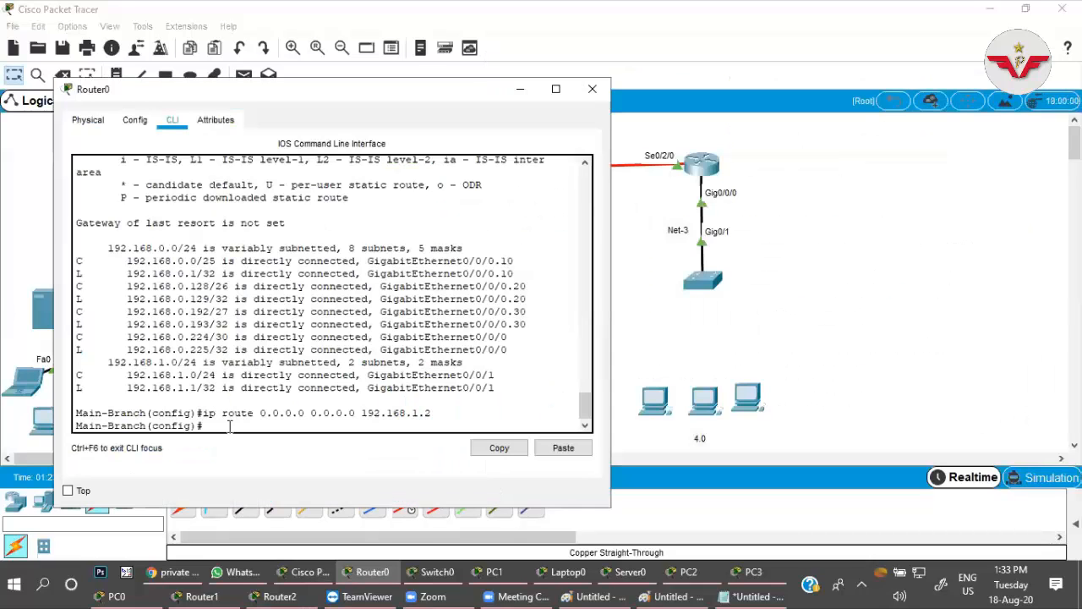
pyautogui.write('ip disc')
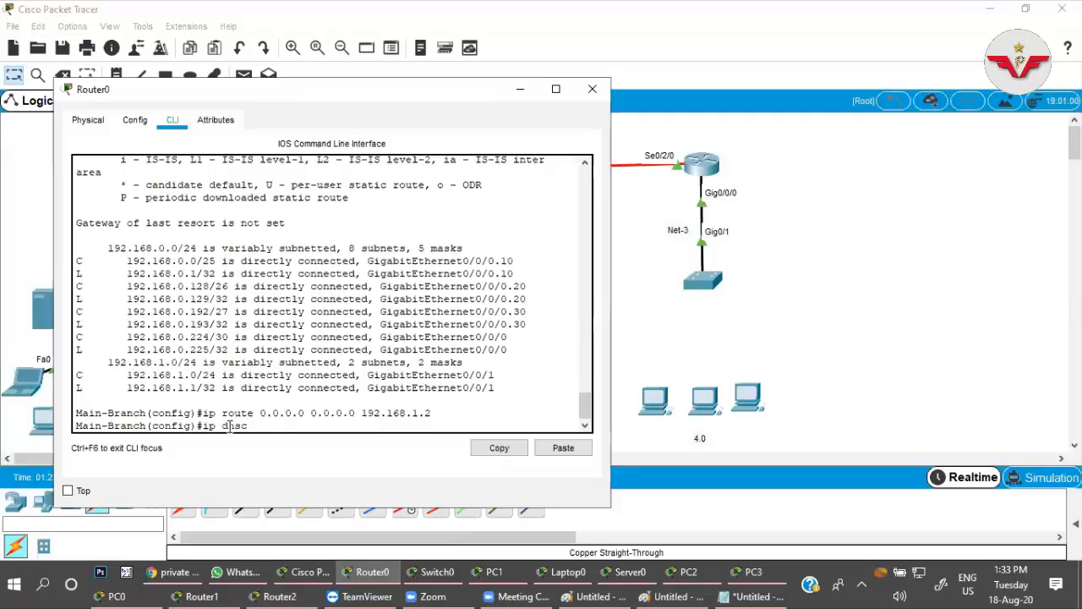
pyautogui.write('cp ex')
pyautogui.press('Tab')
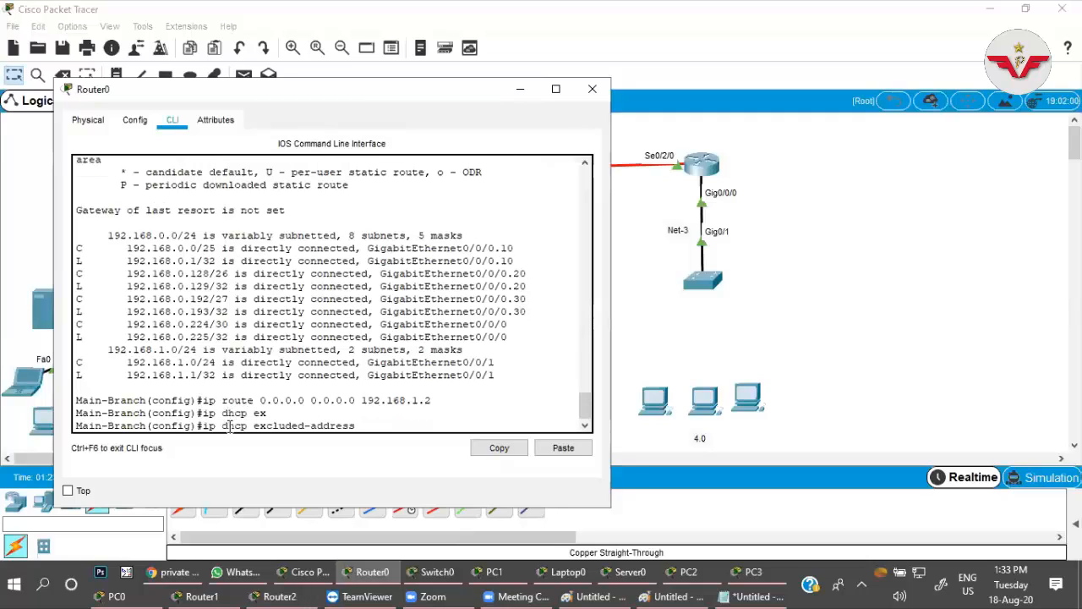
pyautogui.press('BackSpace')
pyautogui.press('BackSpace')
pyautogui.press('BackSpace')
pyautogui.press('BackSpace')
pyautogui.press('BackSpace')
pyautogui.press('BackSpace')
pyautogui.press('BackSpace')
pyautogui.press('BackSpace')
pyautogui.press('BackSpace')
pyautogui.press('BackSpace')
pyautogui.press('BackSpace')
pyautogui.press('BackSpace')
pyautogui.press('BackSpace')
pyautogui.press('BackSpace')
pyautogui.press('BackSpace')
pyautogui.press('BackSpace')
pyautogui.press('BackSpace')
pyautogui.press('BackSpace')
pyautogui.press('BackSpace')
pyautogui.press('BackSpace')
pyautogui.press('BackSpace')
pyautogui.press('BackSpace')
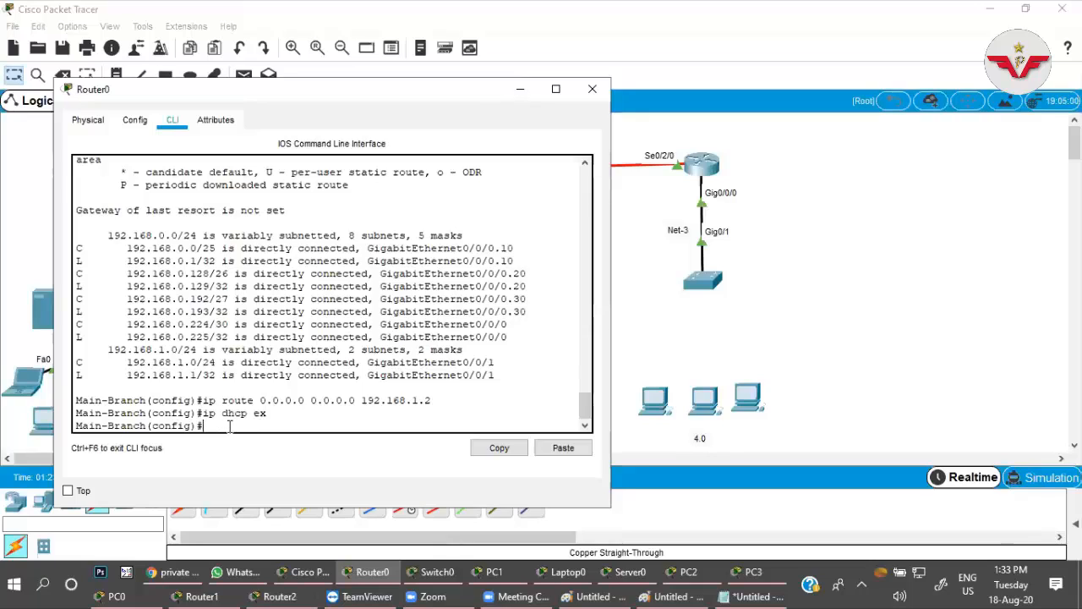
# Create a DHCP pool named branch-office-2 on Router0.
pyautogui.write('ip dh')
pyautogui.press('Tab')
pyautogui.write('po')
pyautogui.press('Tab')
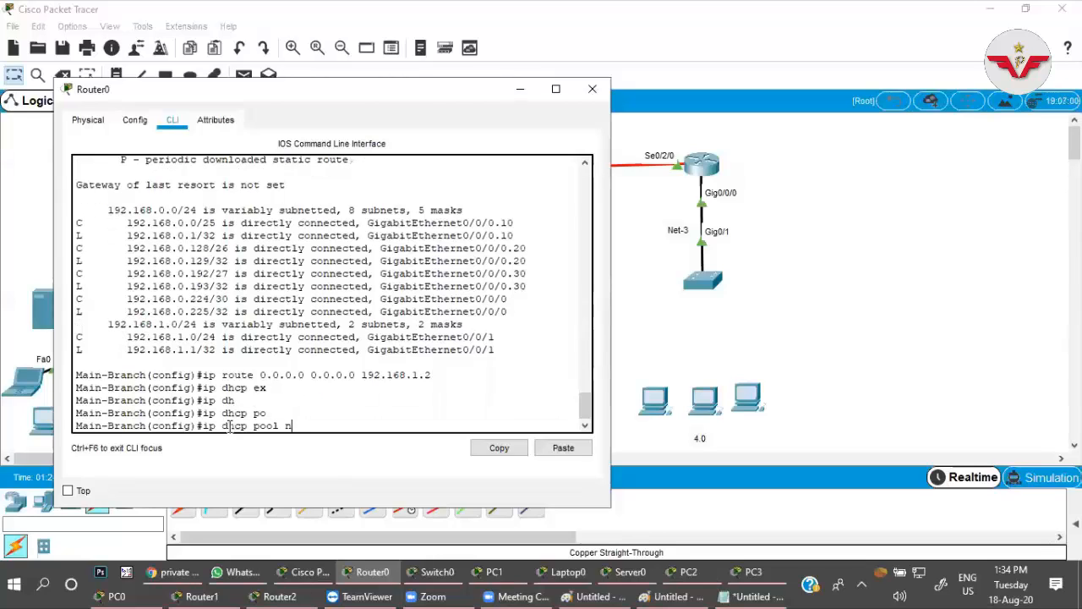
pyautogui.write('net')
pyautogui.press('BackSpace')
pyautogui.press('BackSpace')
pyautogui.write('branch-office-')
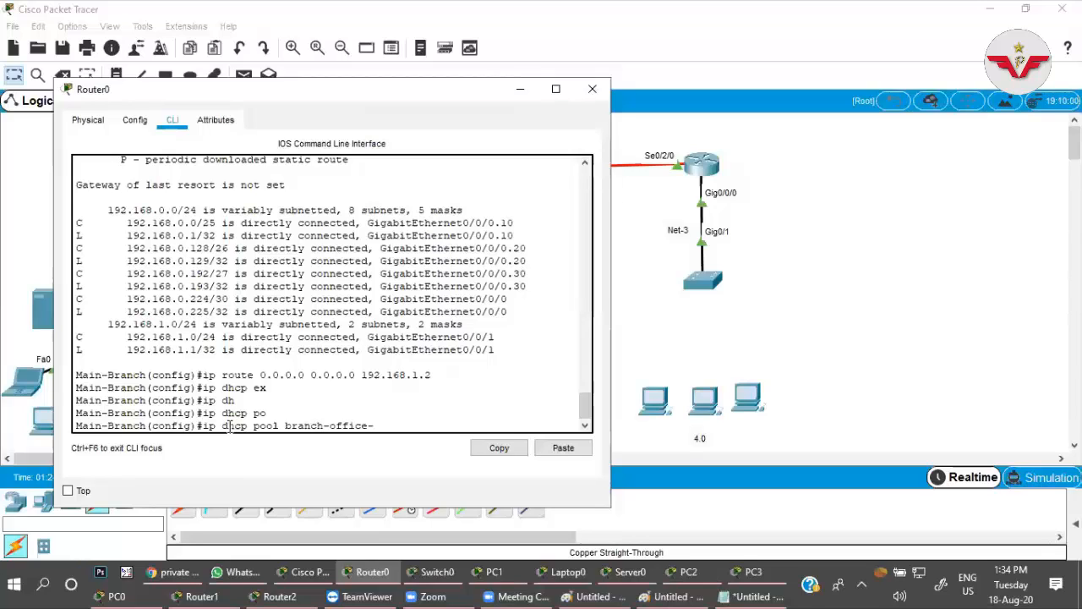
# Set the branch-office-2 pool's network to 192.168.4.0 with mask 255.255.255.0.
pyautogui.write('ne')
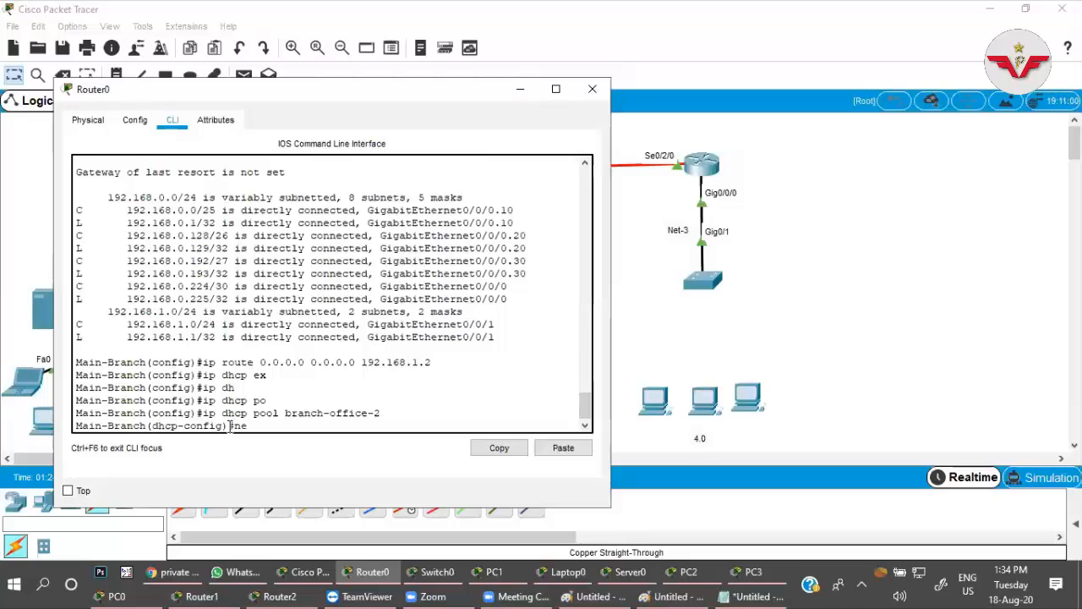
pyautogui.press('Tab')
pyautogui.write('192.168')
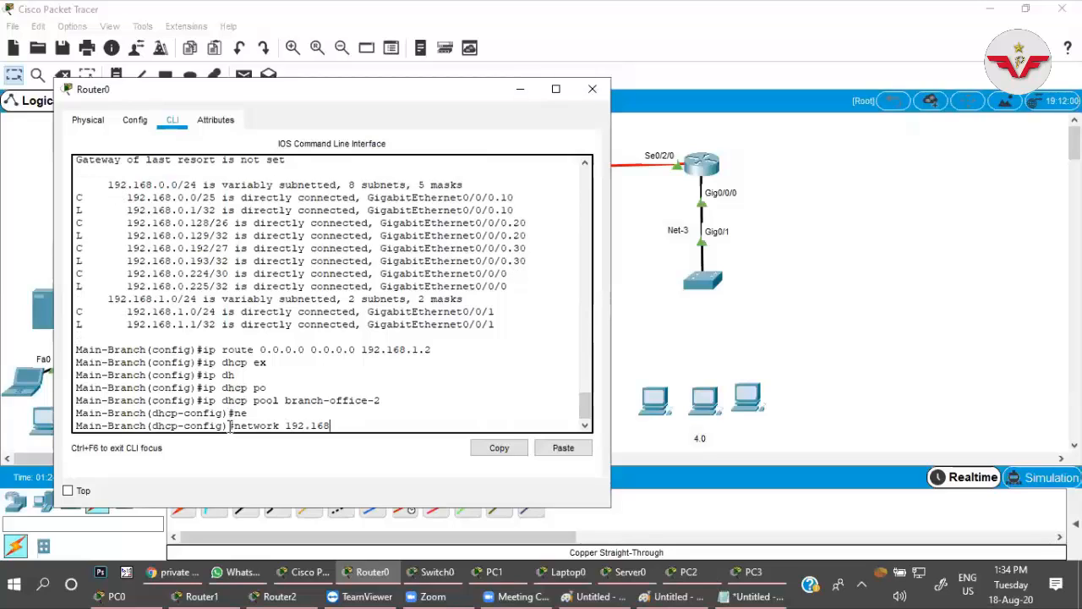
pyautogui.write('.4.0 255.255.255.')
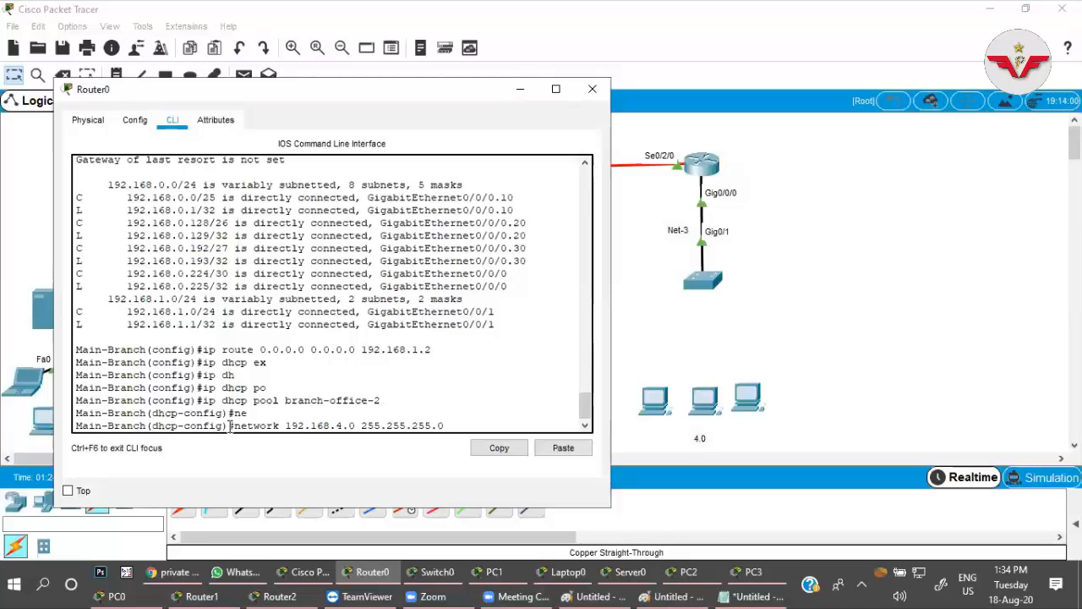
pyautogui.write('0')
pyautogui.press('Return')
# Set the branch-office-2 pool's default router to 192.168.4.1.
pyautogui.write('de')
pyautogui.press('Tab')
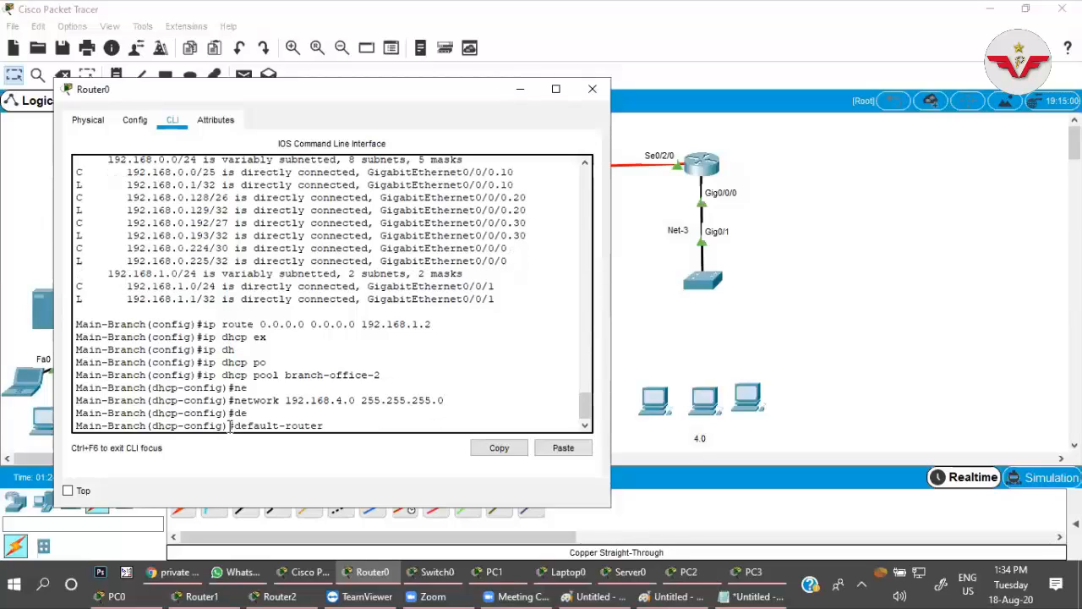
pyautogui.write('192.168.4.1')
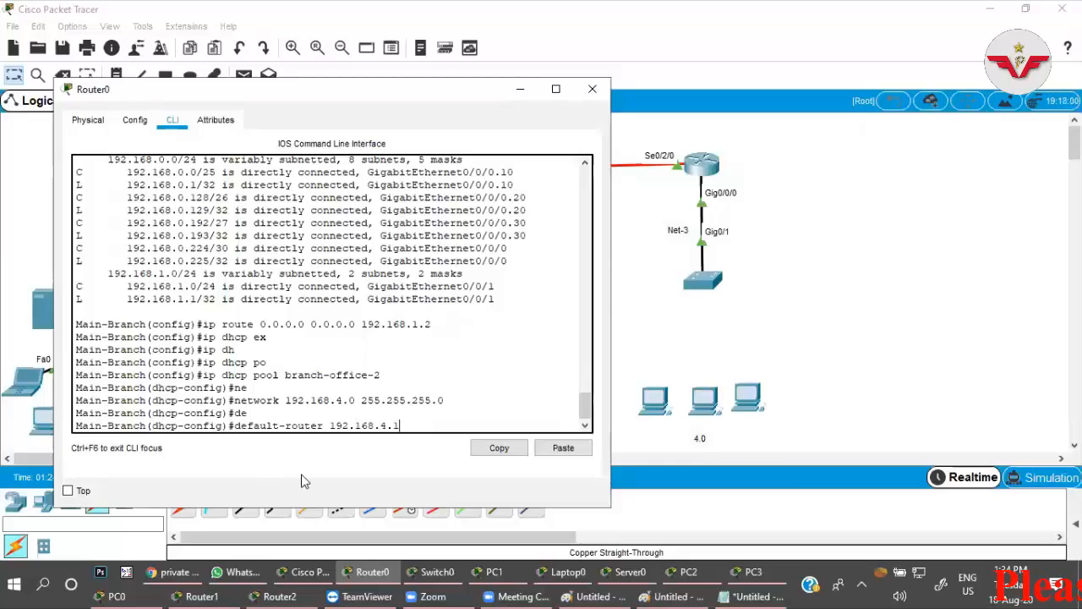
pyautogui.press('Return')
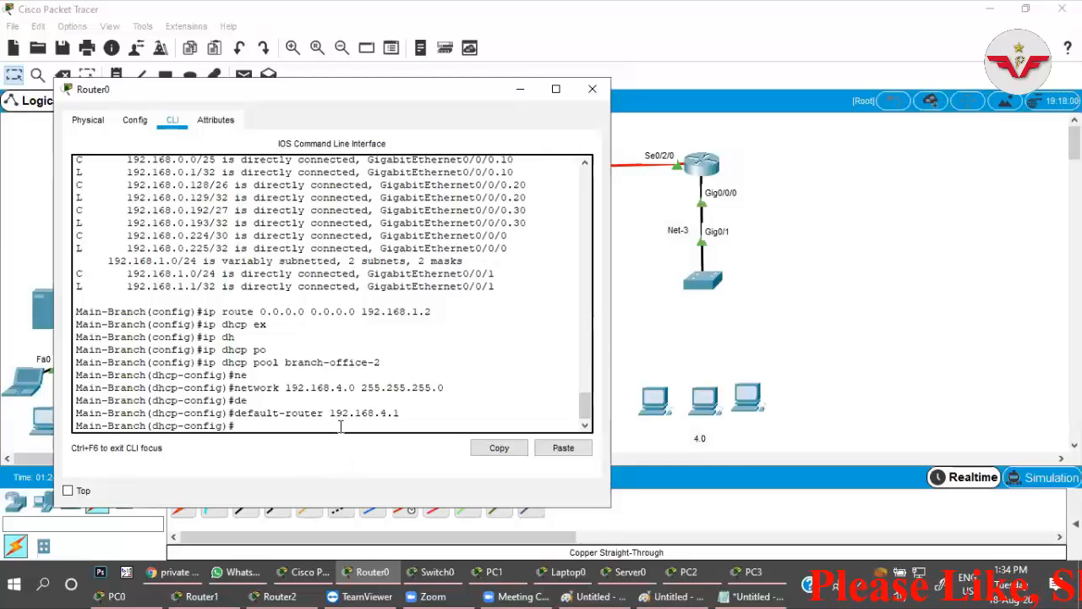
# Set the branch-office-2 pool's DNS server to 8.8.8.8.
pyautogui.write('dh')
pyautogui.press('Return')
pyautogui.write('d')
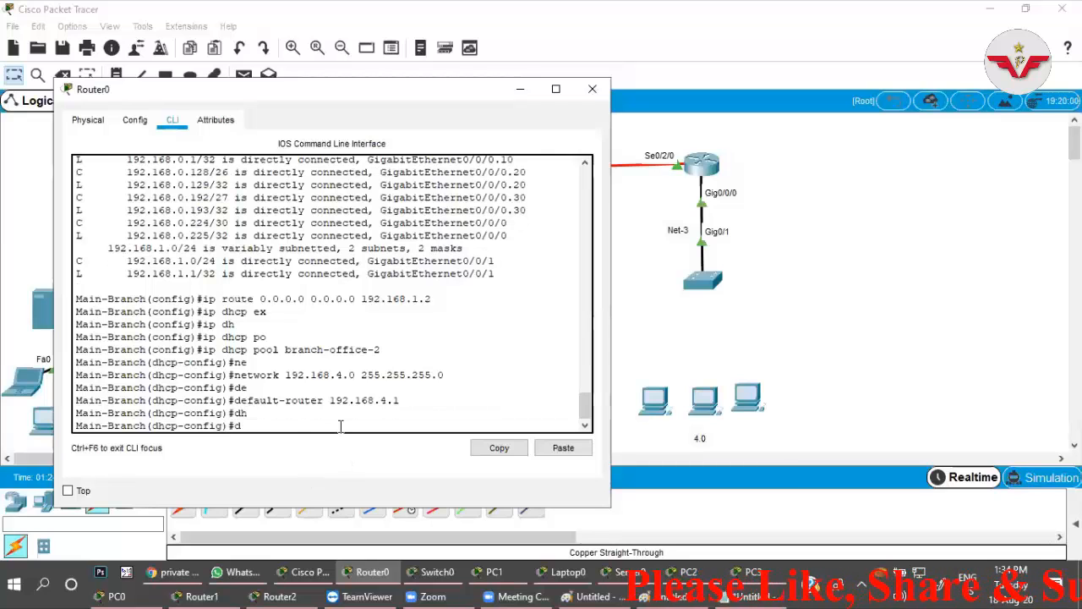
pyautogui.write('n')
pyautogui.press('Return')
pyautogui.write('dns-server 8.')
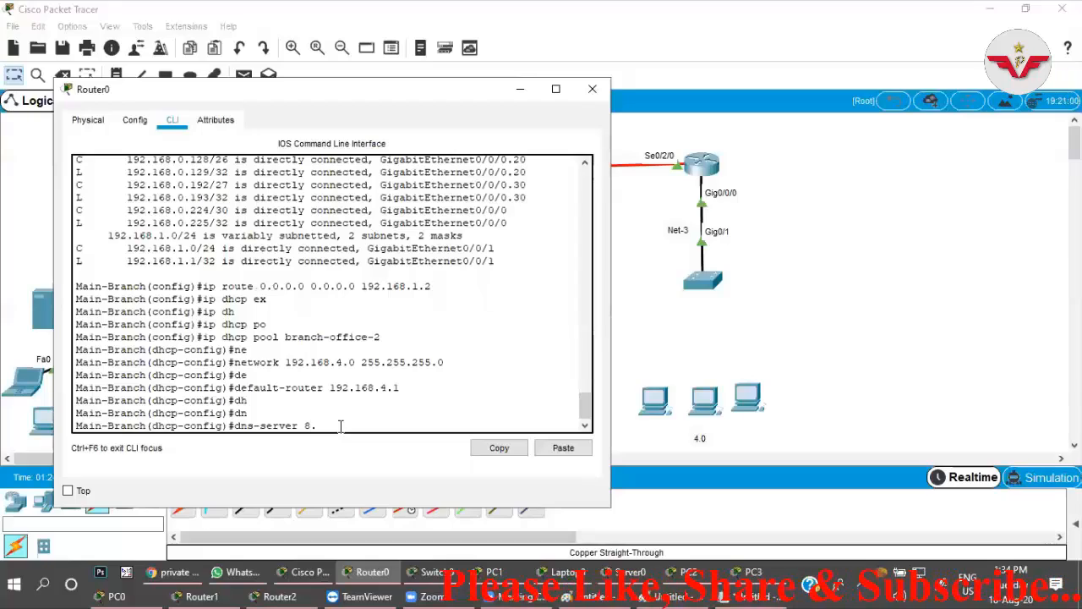
pyautogui.write('8.8.8')
pyautogui.press('Return')
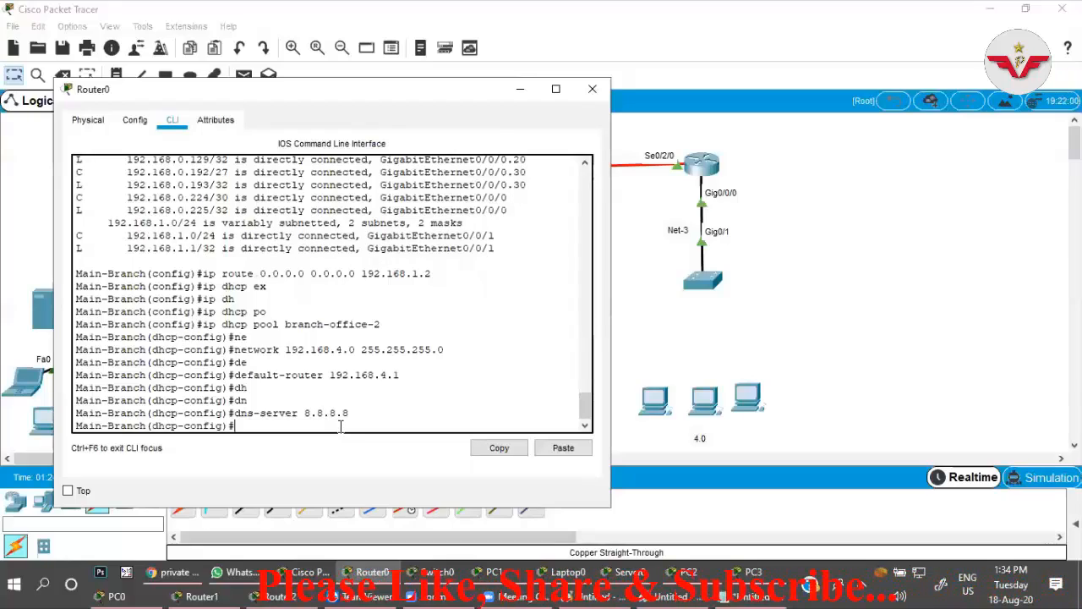
# In Router2's command line, enter configuration mode for interface g0/0/0.
pyautogui.click(790, 265)
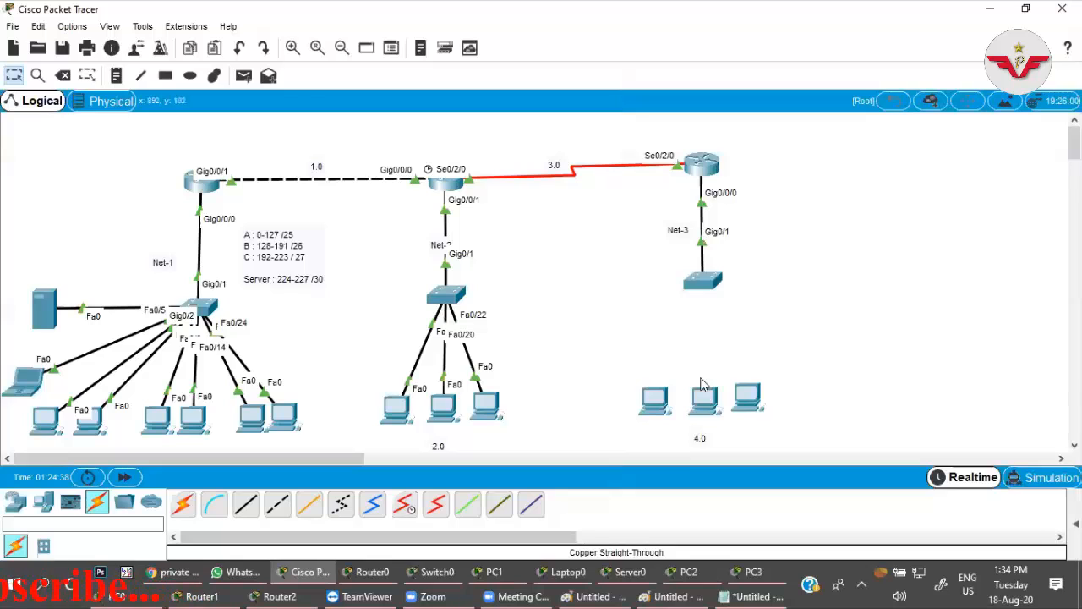
pyautogui.click(704, 165)
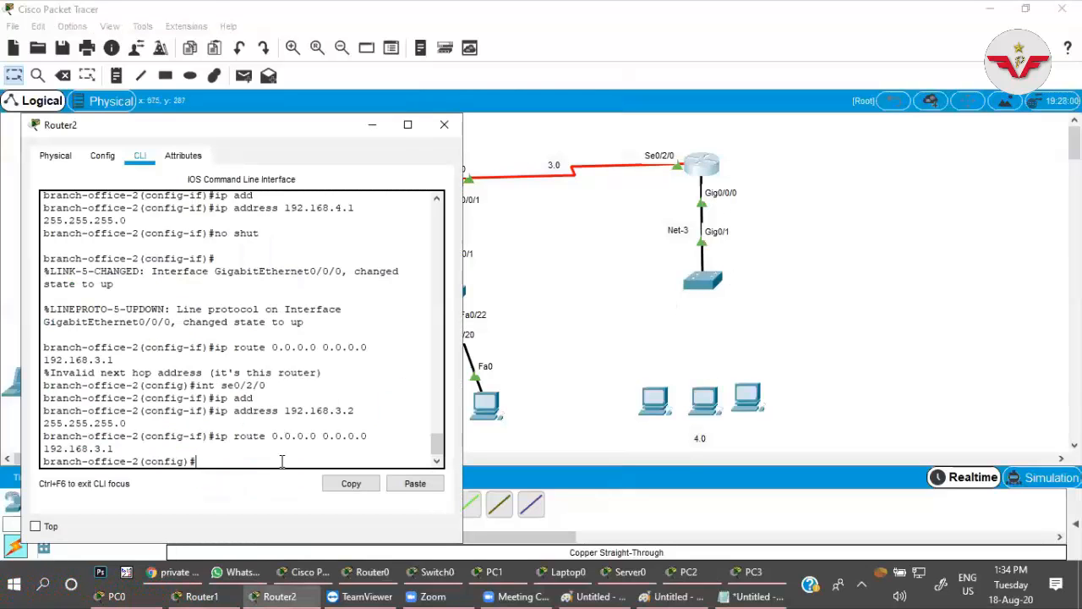
pyautogui.write('int g0/0/0')
pyautogui.press('Return')
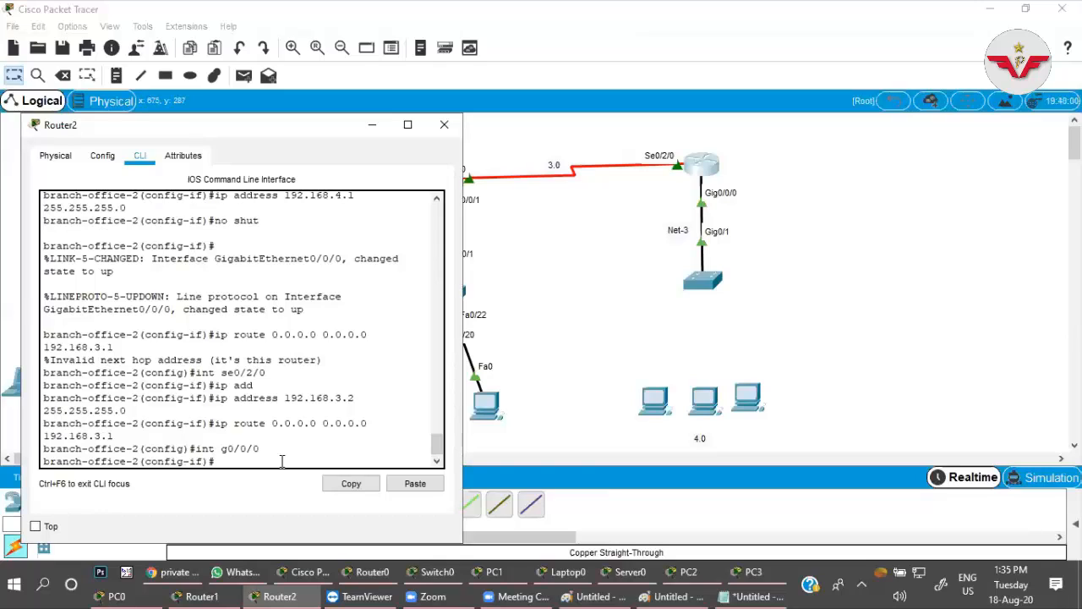
# Set the IP helper address on Router2's g0/0/0 to 192.168.0.225, checking Router0's interface address in the topology.
pyautogui.write('ip help')
pyautogui.press('Tab')
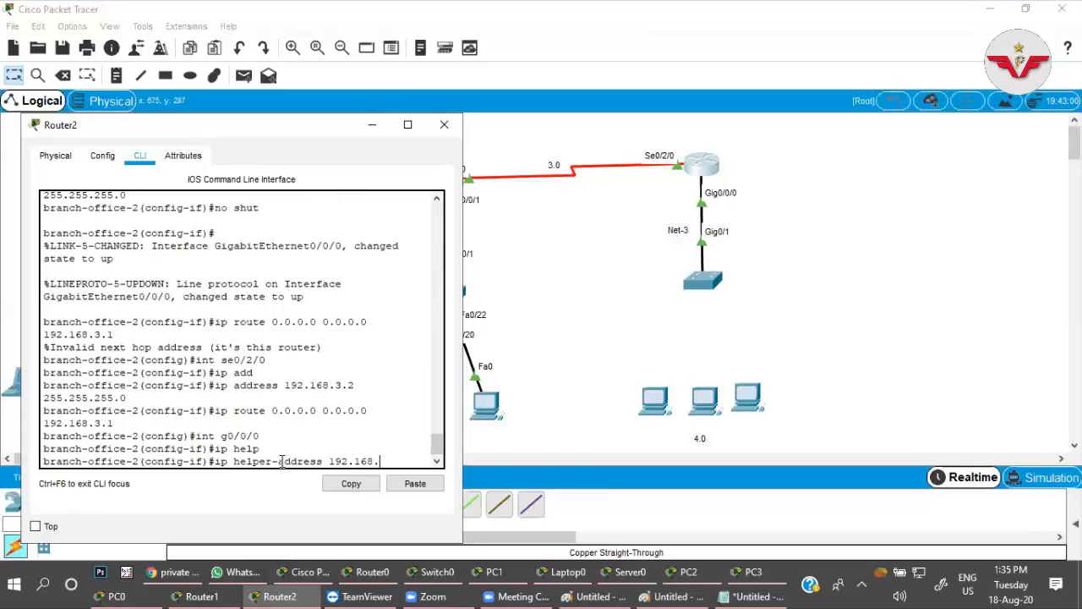
pyautogui.write('192.168.0.')
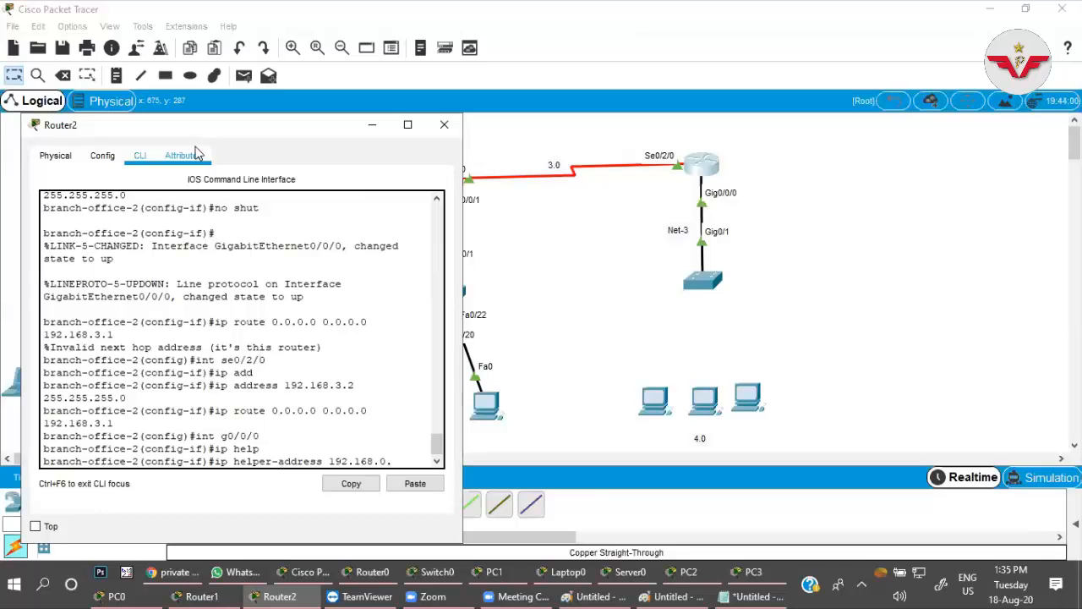
pyautogui.click(537, 133)
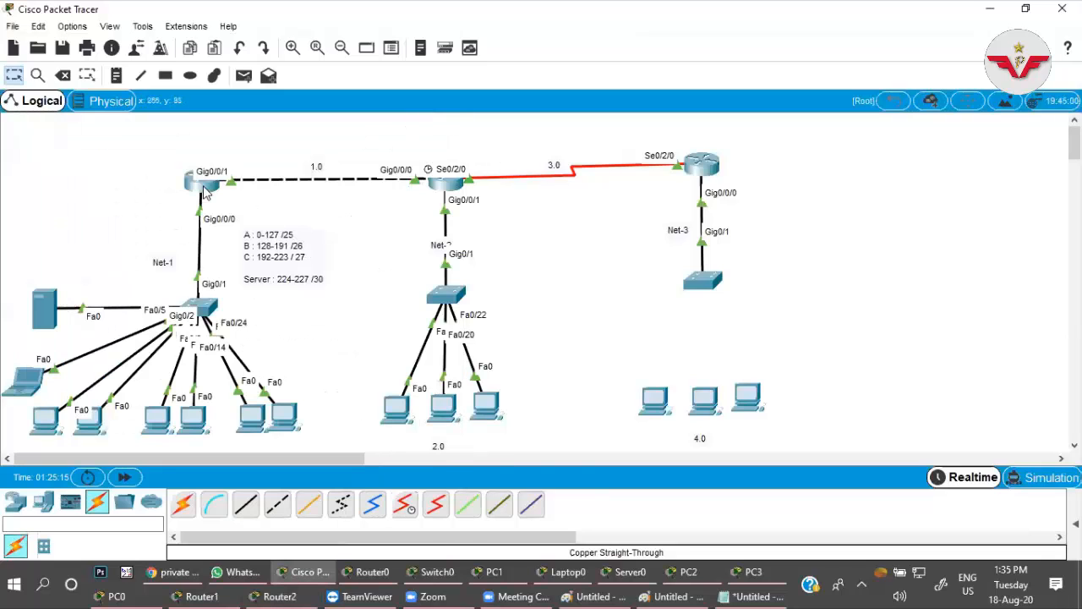
pyautogui.moveTo(204, 193)
pyautogui.click(700, 166)
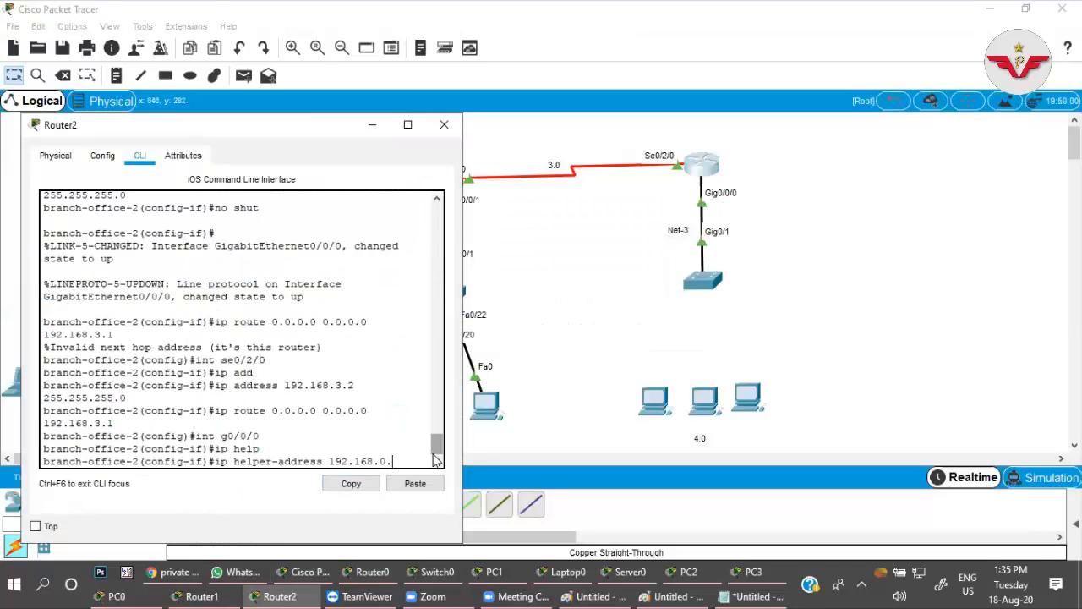
pyautogui.write('225')
pyautogui.click(469, 178)
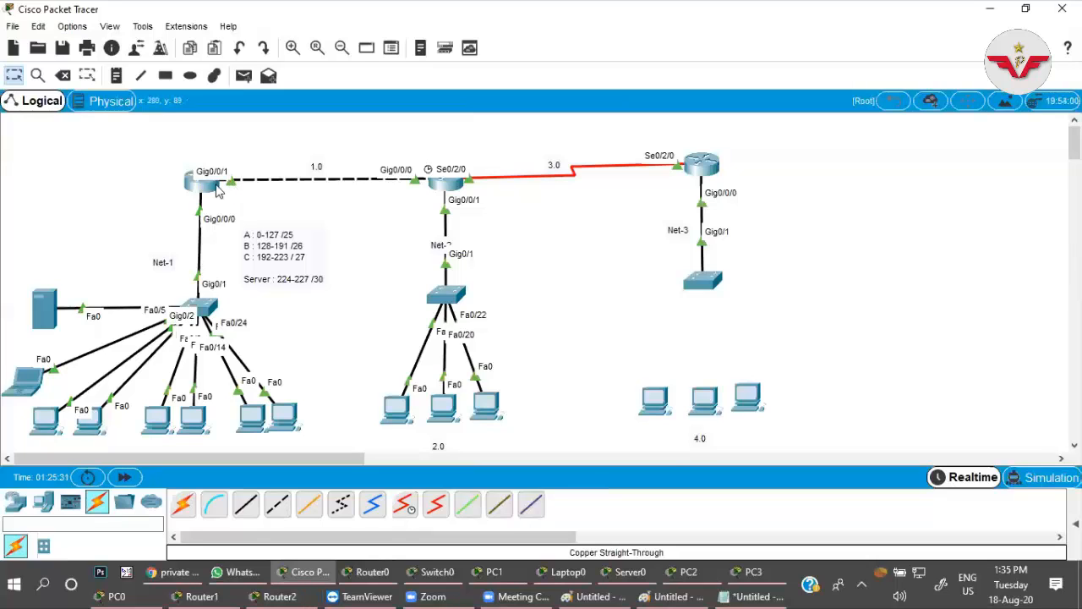
pyautogui.click(704, 179)
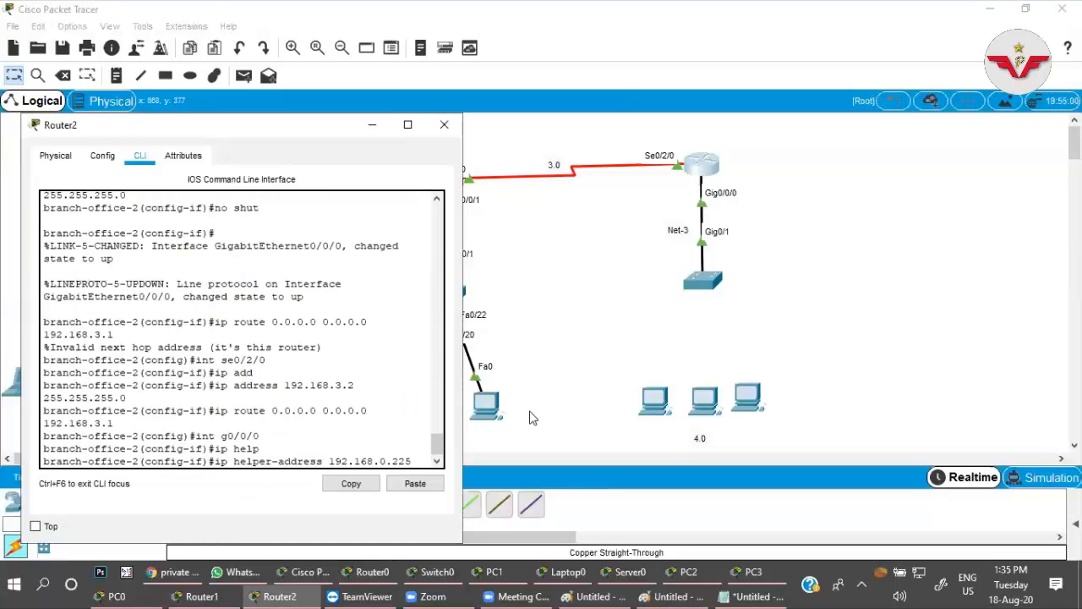
pyautogui.press('Return')
# Connect the Net-3 switch's Fa0/1 to FastEthernet0 of the leftmost 4.0 PC with a copper straight-through cable.
pyautogui.click(769, 377)
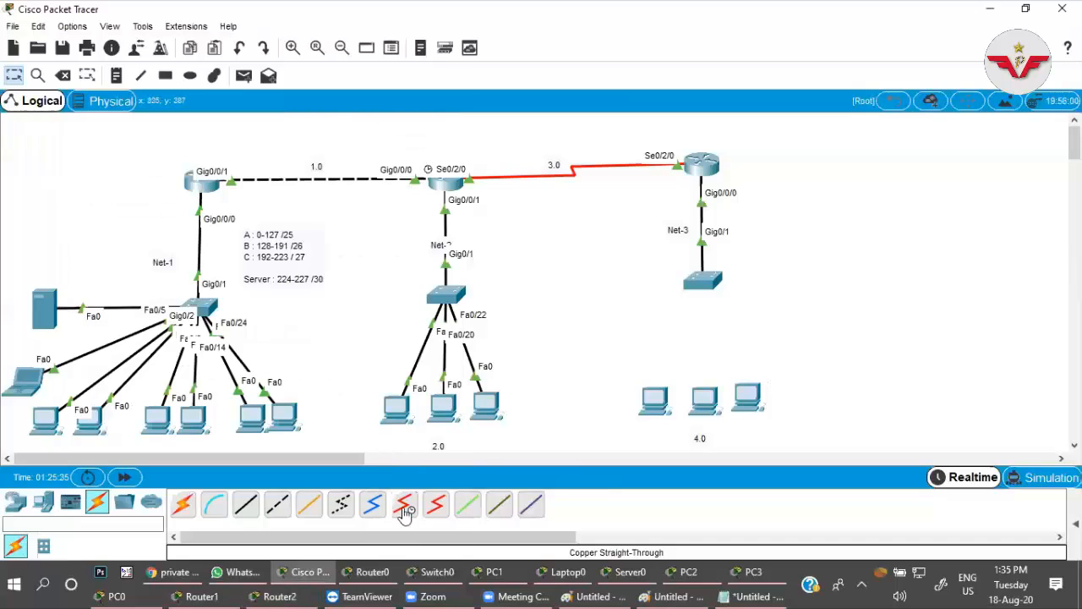
pyautogui.click(248, 507)
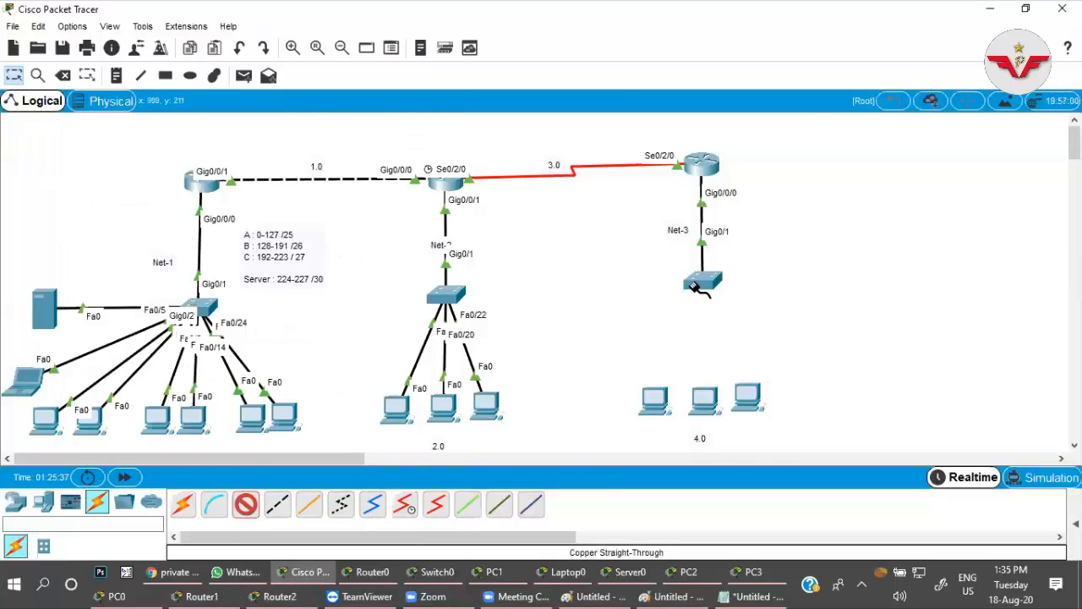
pyautogui.click(702, 280)
pyautogui.click(745, 29)
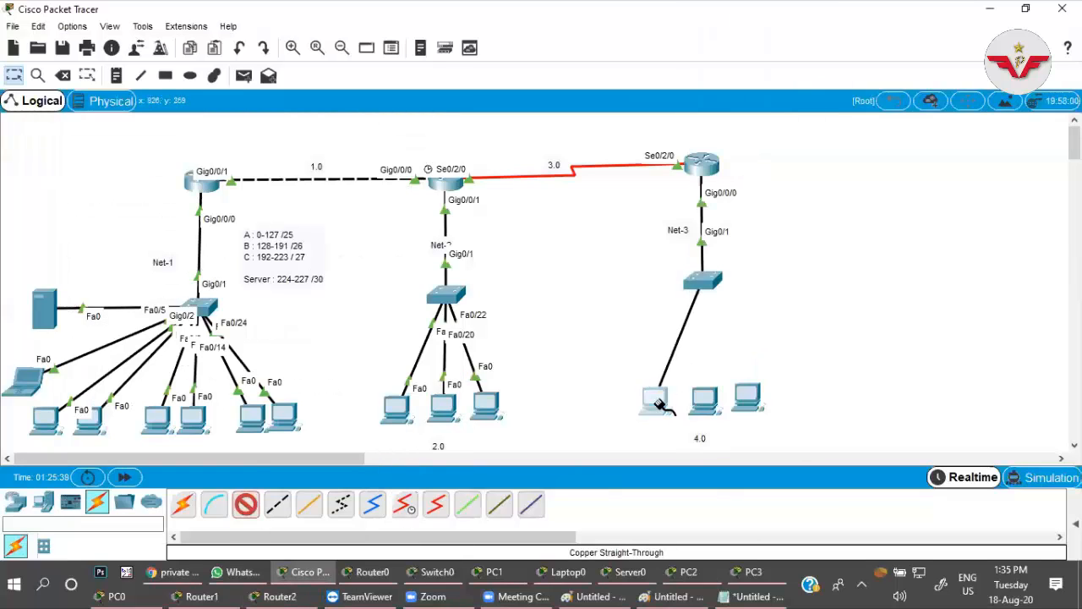
pyautogui.click(654, 399)
pyautogui.click(694, 457)
# Connect the Net-3 switch's Fa0/13 to FastEthernet0 of the middle 4.0 PC with the same cable type.
pyautogui.click(706, 283)
pyautogui.click(744, 46)
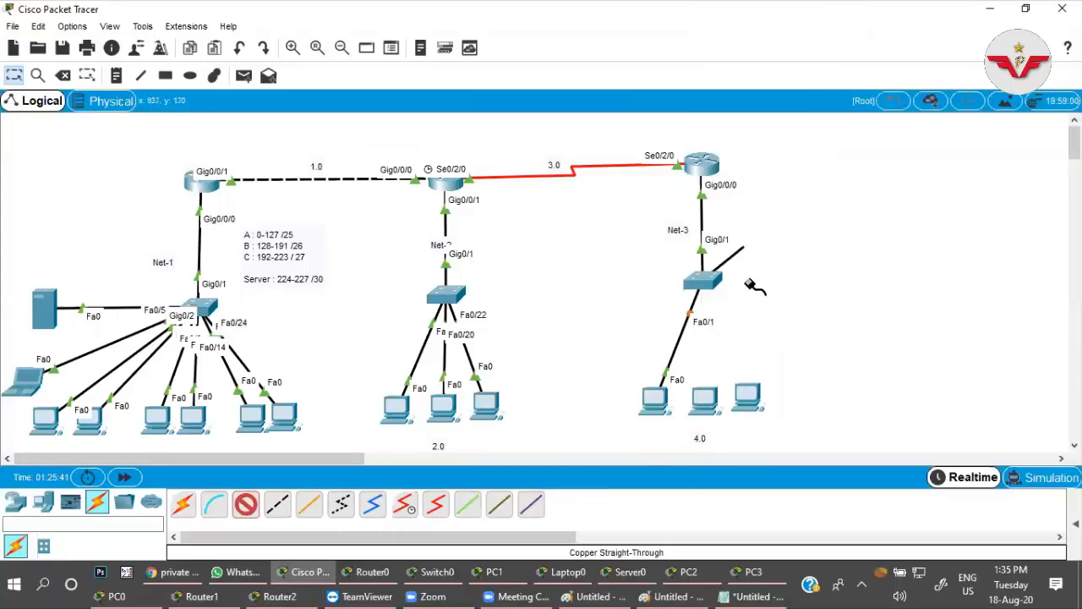
pyautogui.click(705, 398)
pyautogui.click(715, 456)
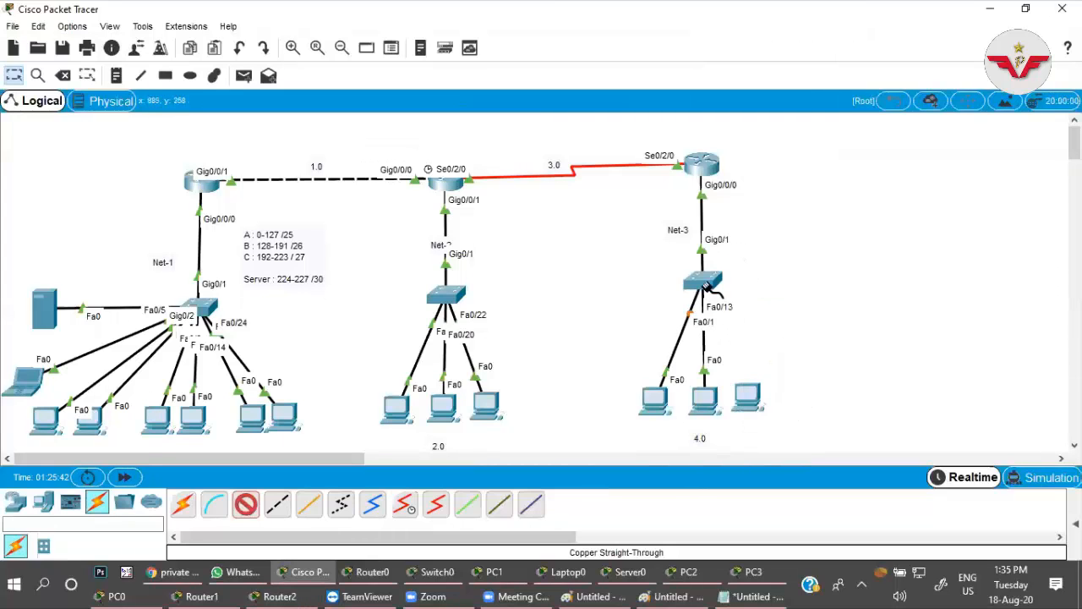
# Connect the Net-3 switch's Fa0/20 to FastEthernet0 of the rightmost 4.0 PC and stop placing cables.
pyautogui.click(701, 282)
pyautogui.click(745, 328)
pyautogui.click(748, 395)
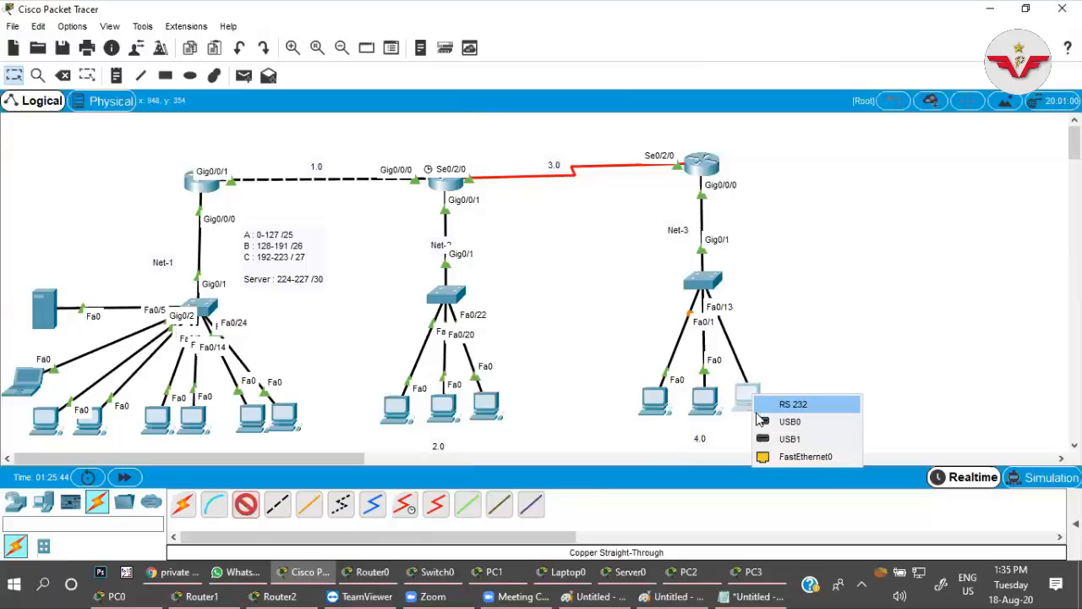
pyautogui.click(782, 459)
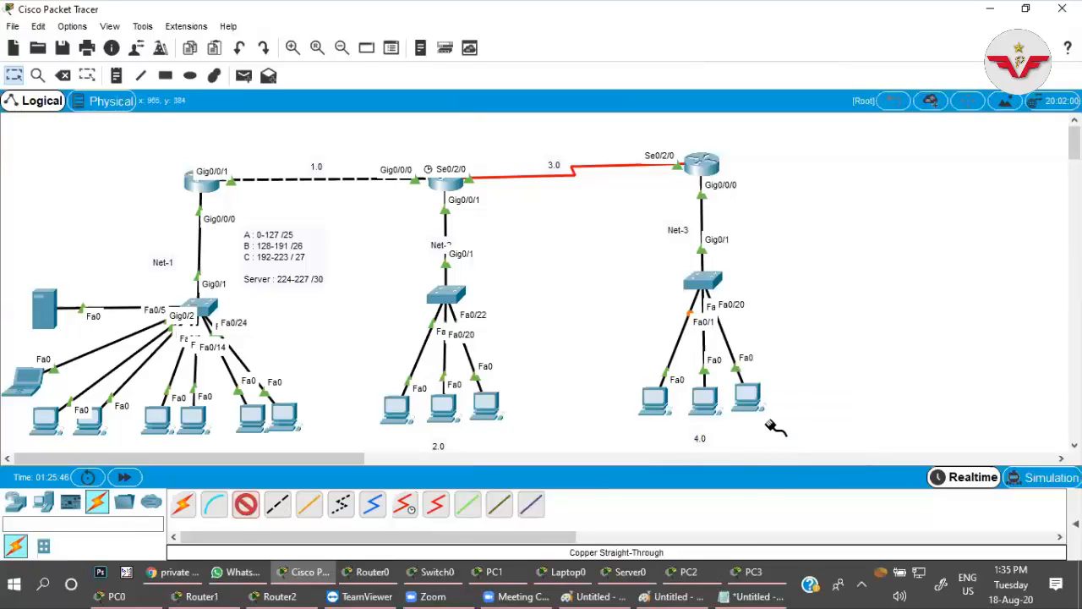
pyautogui.moveTo(768, 423)
pyautogui.click(244, 512)
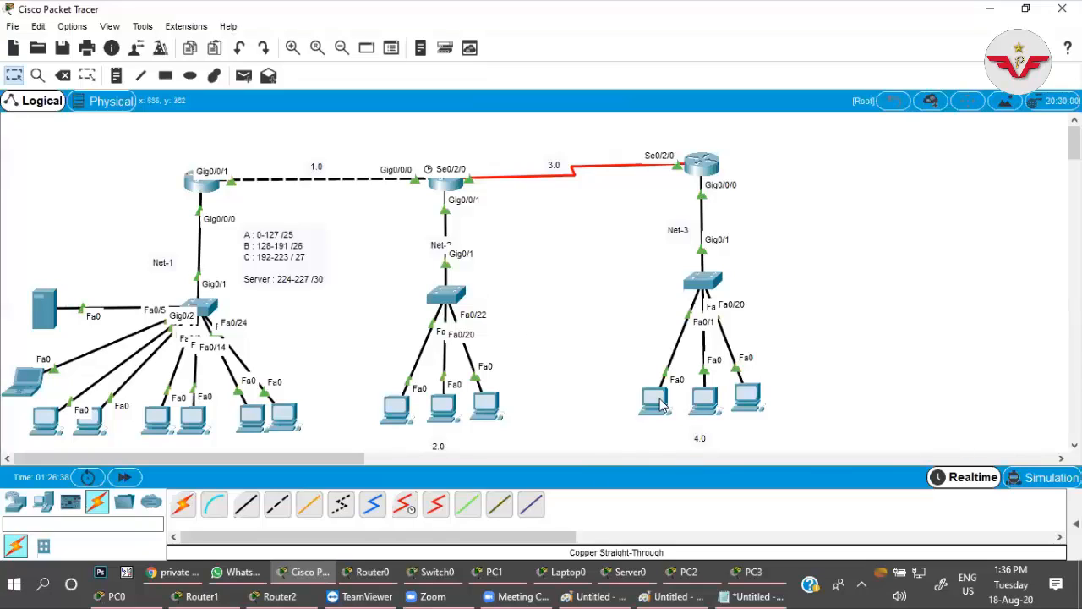
# Move the rightmost PC of the 4.0 network slightly to the right and deselect it.
pyautogui.moveTo(747, 397); pyautogui.dragTo(756, 399)
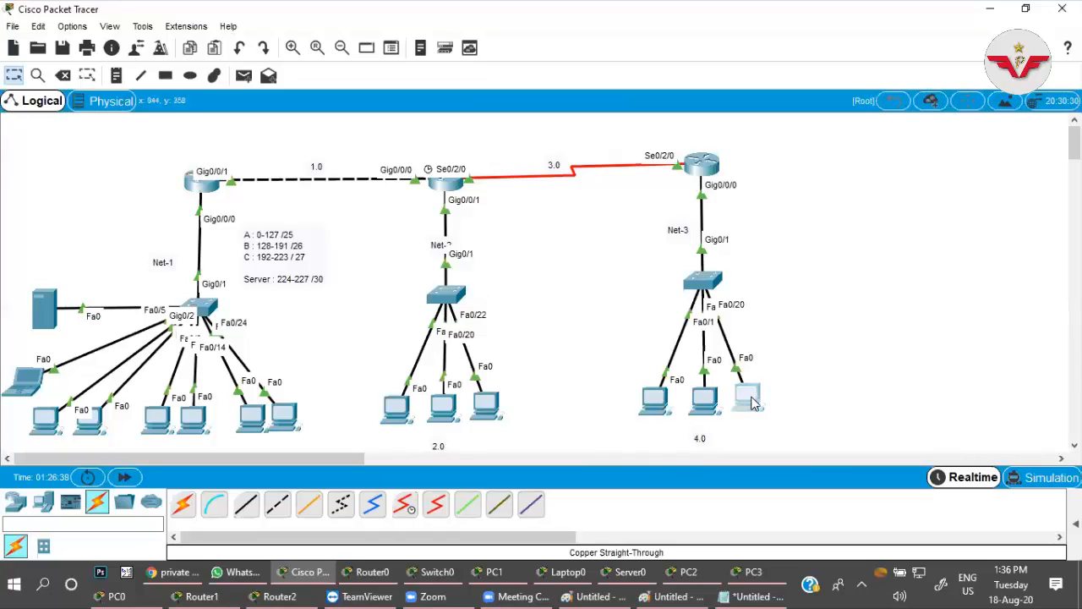
pyautogui.click(826, 360)
pyautogui.moveTo(667, 423)
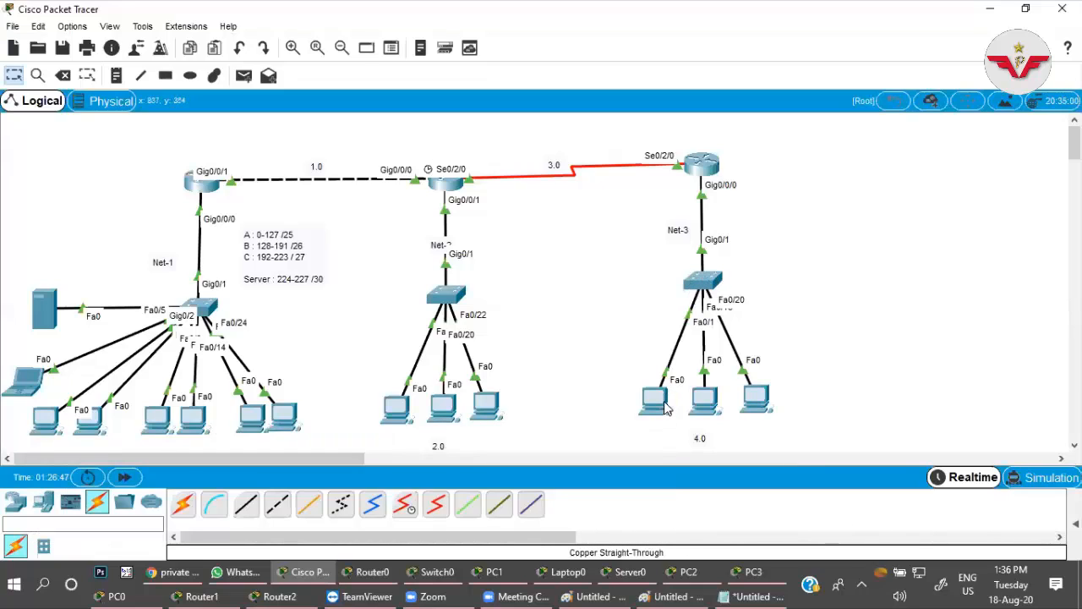
# Set the leftmost PC of the 4.0 network to obtain its IP configuration by DHCP and close its window.
pyautogui.click(652, 408)
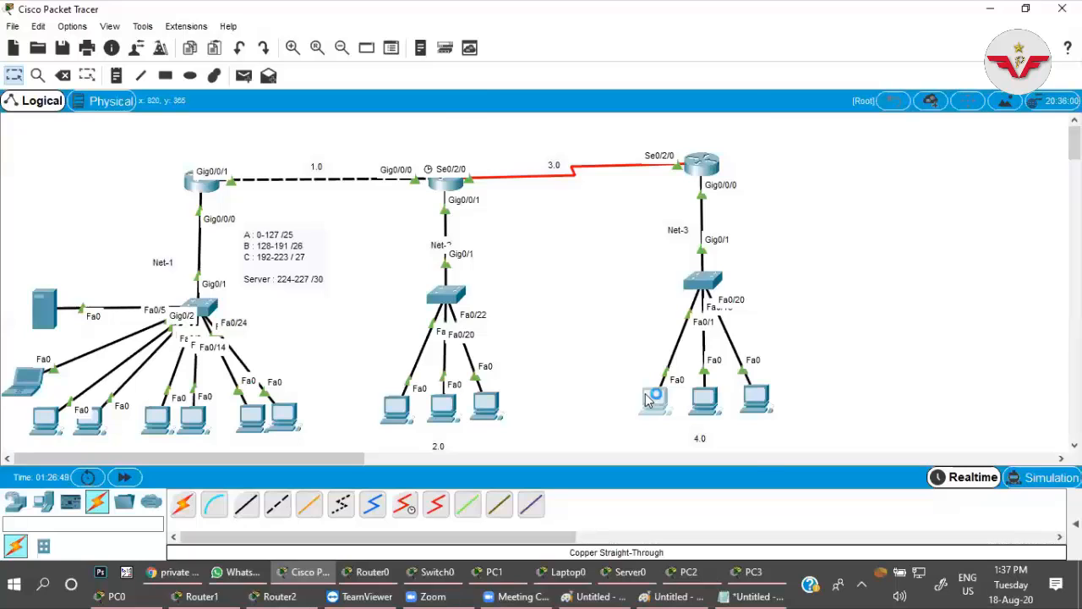
pyautogui.click(402, 96)
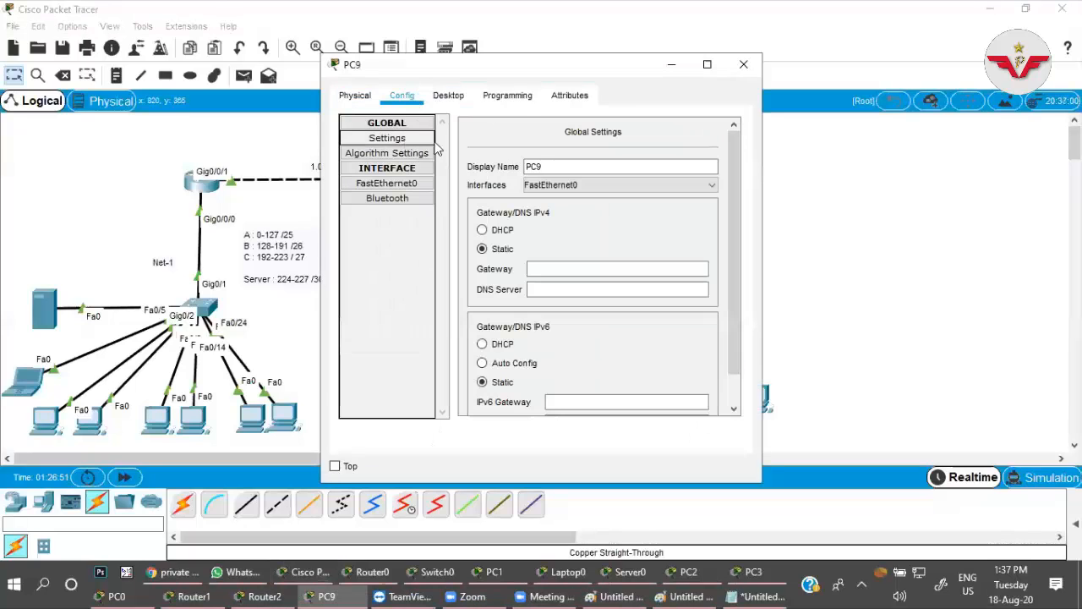
pyautogui.click(440, 96)
pyautogui.click(400, 174)
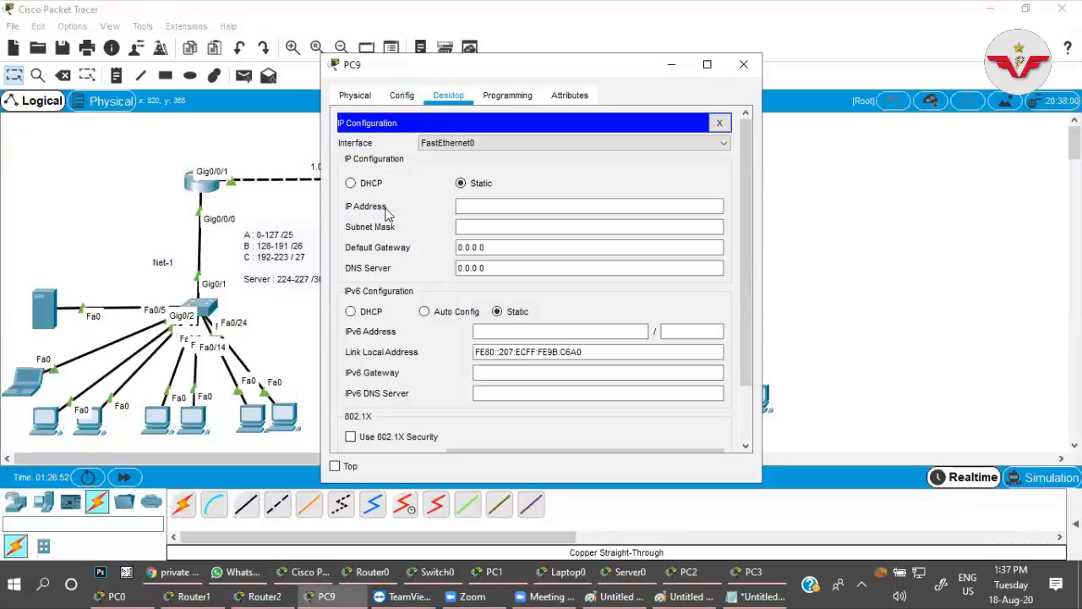
pyautogui.click(363, 182)
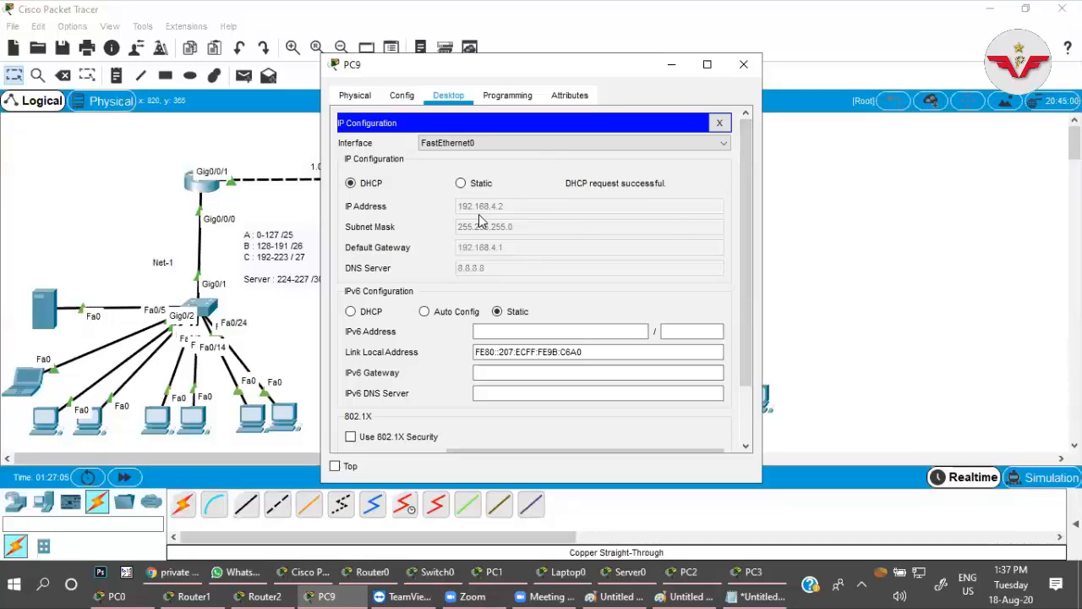
pyautogui.click(744, 65)
# Set the middle PC of the 4.0 network to obtain its IP configuration by DHCP and close its window.
pyautogui.click(655, 399)
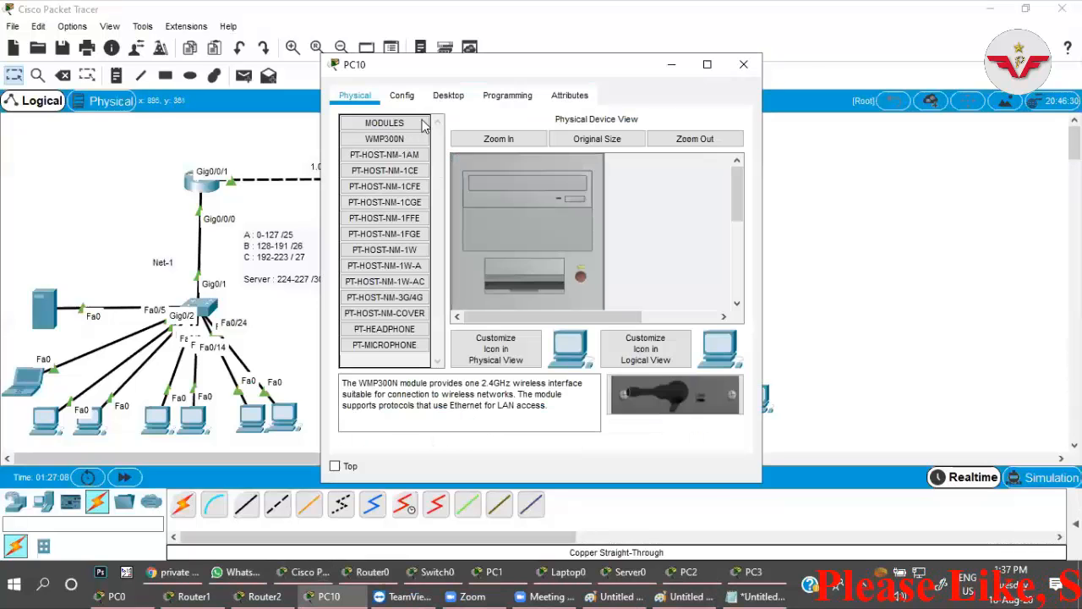
pyautogui.click(448, 94)
pyautogui.click(428, 129)
pyautogui.click(351, 182)
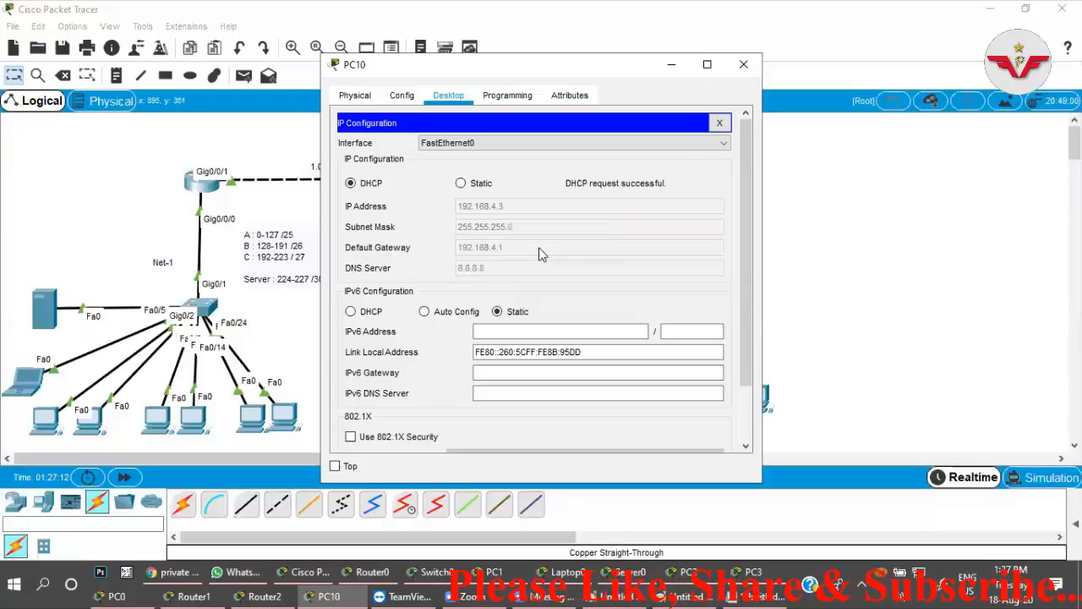
pyautogui.click(719, 122)
pyautogui.click(743, 64)
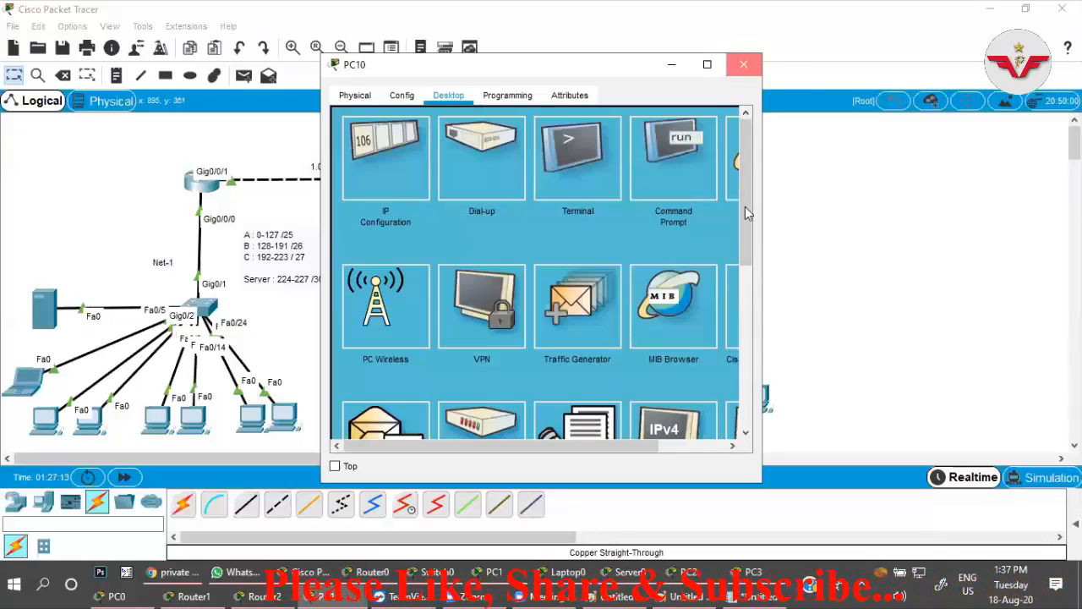
# Set the rightmost PC of the 4.0 network to obtain its IP configuration by DHCP and close its window.
pyautogui.click(751, 399)
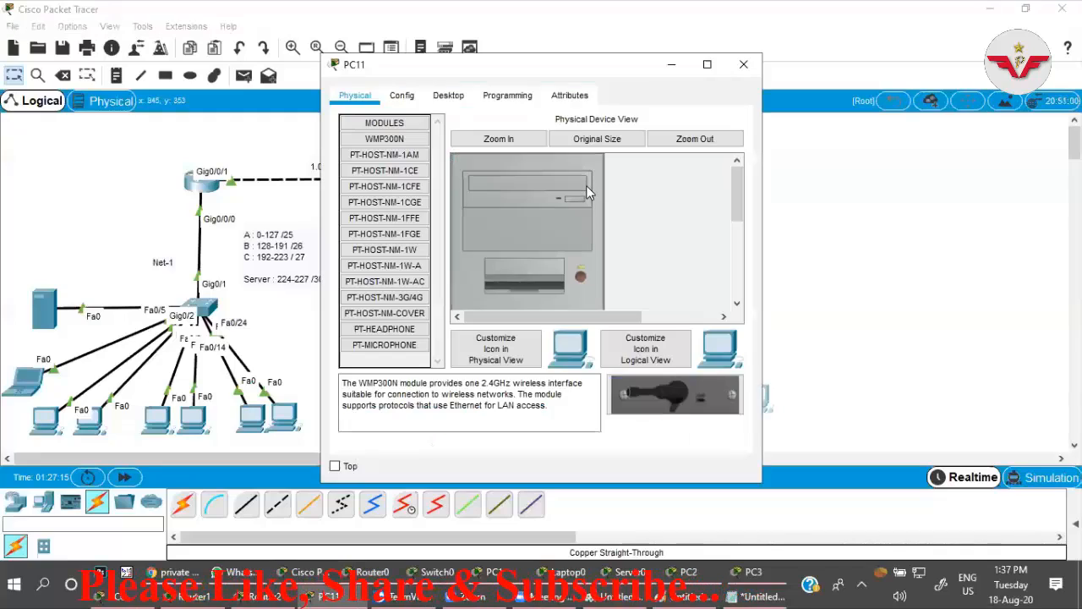
pyautogui.click(449, 96)
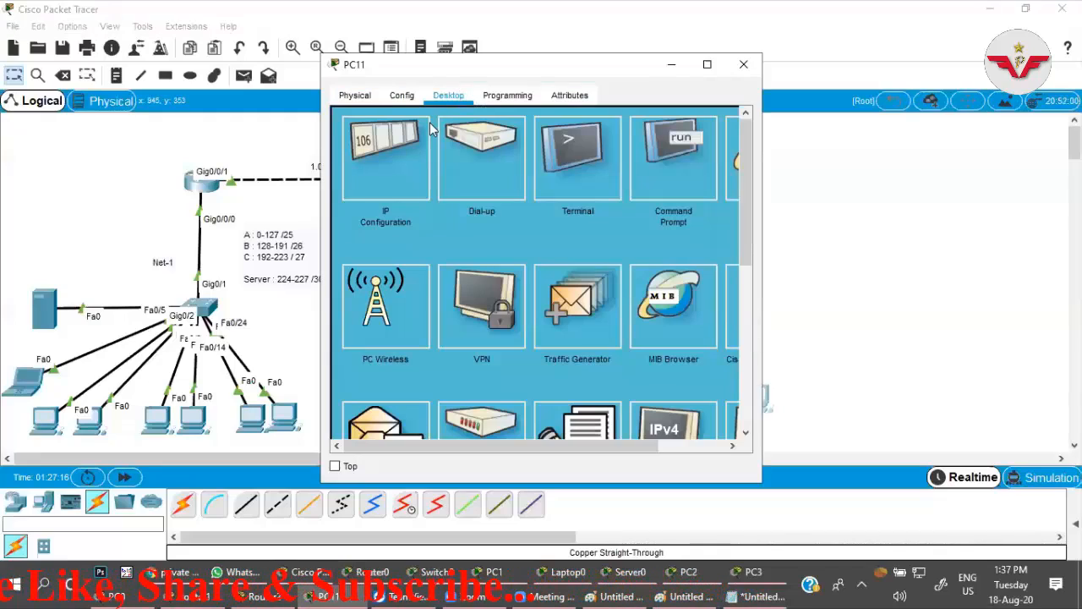
pyautogui.click(384, 181)
pyautogui.click(364, 189)
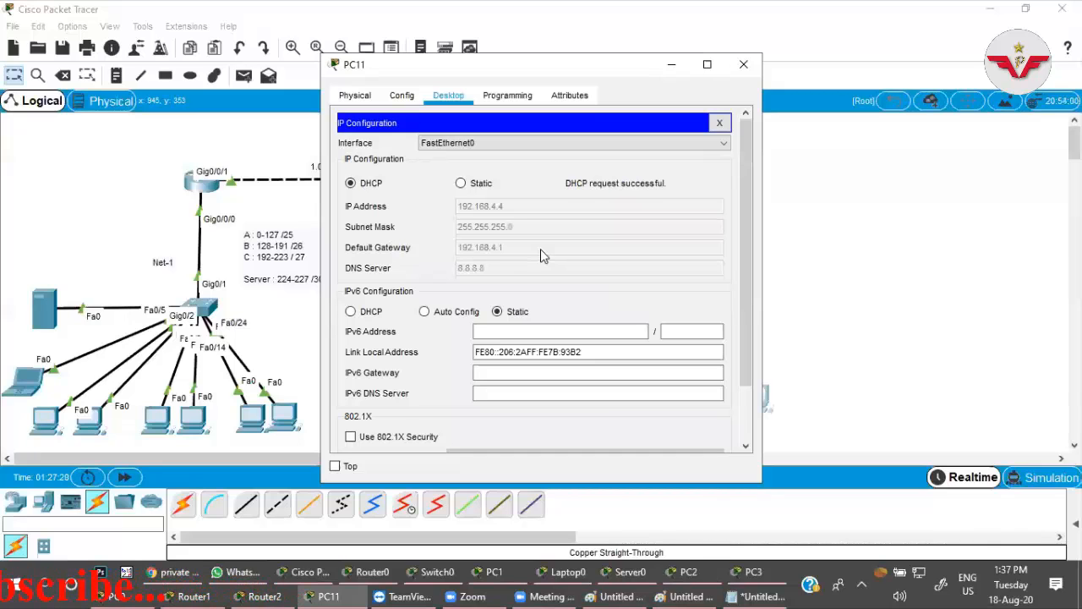
pyautogui.click(719, 124)
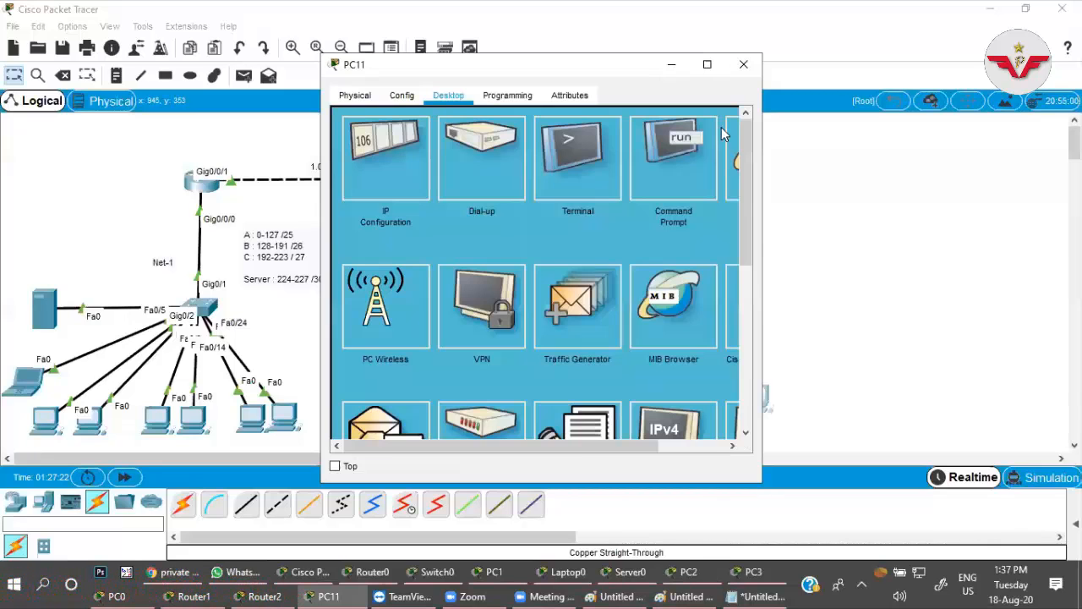
pyautogui.click(744, 65)
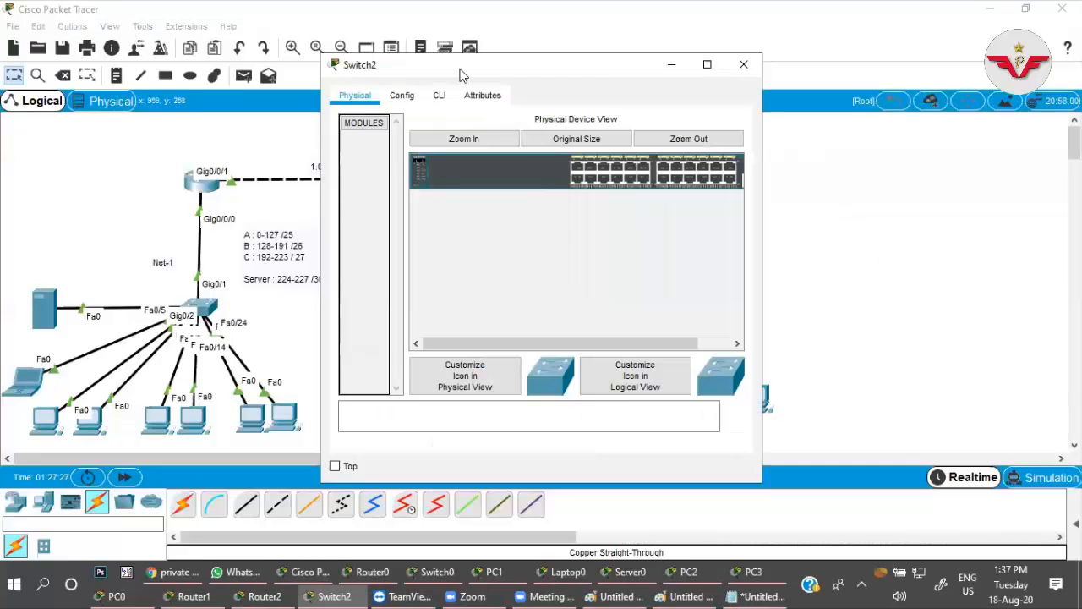
# Open the Net-3 switch's command line beside the 4.0 network and enter global configuration mode with en and conf t.
pyautogui.moveTo(464, 69); pyautogui.dragTo(270, 104)
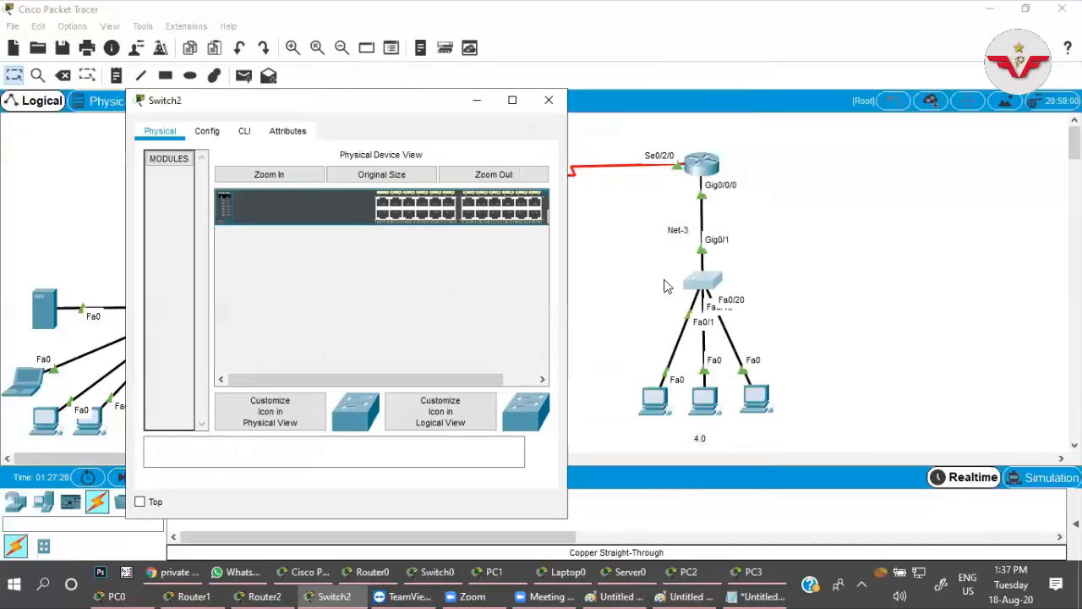
pyautogui.click(245, 131)
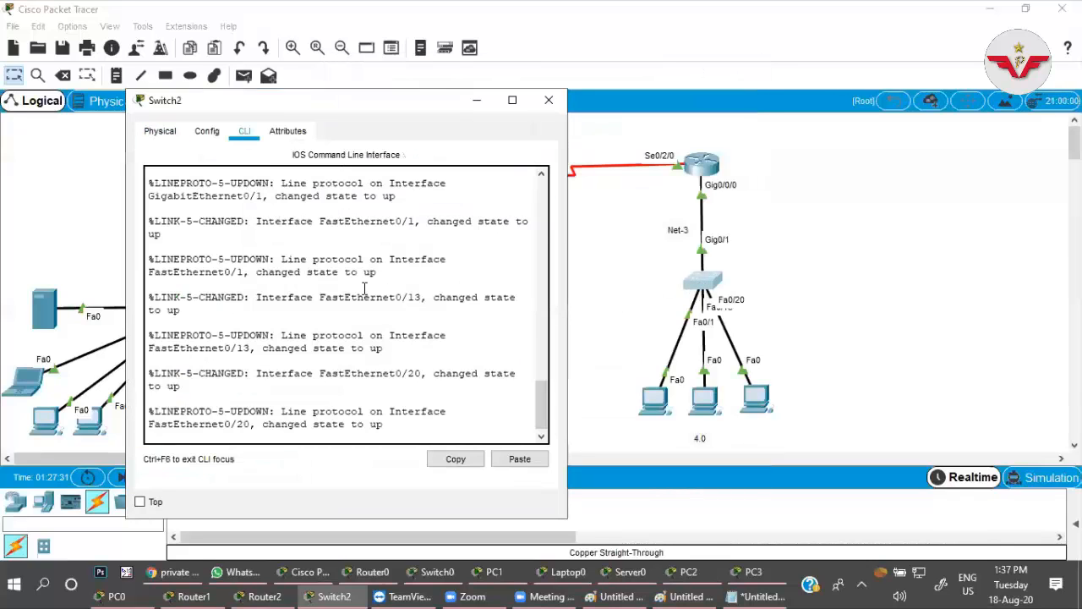
pyautogui.press('Return')
pyautogui.write('en')
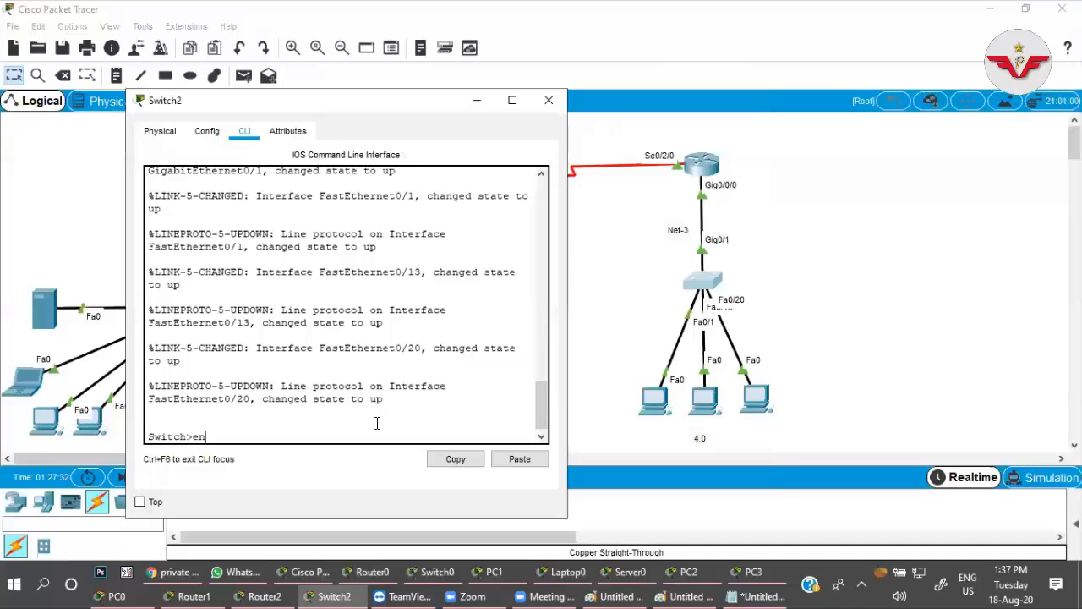
pyautogui.press('Return')
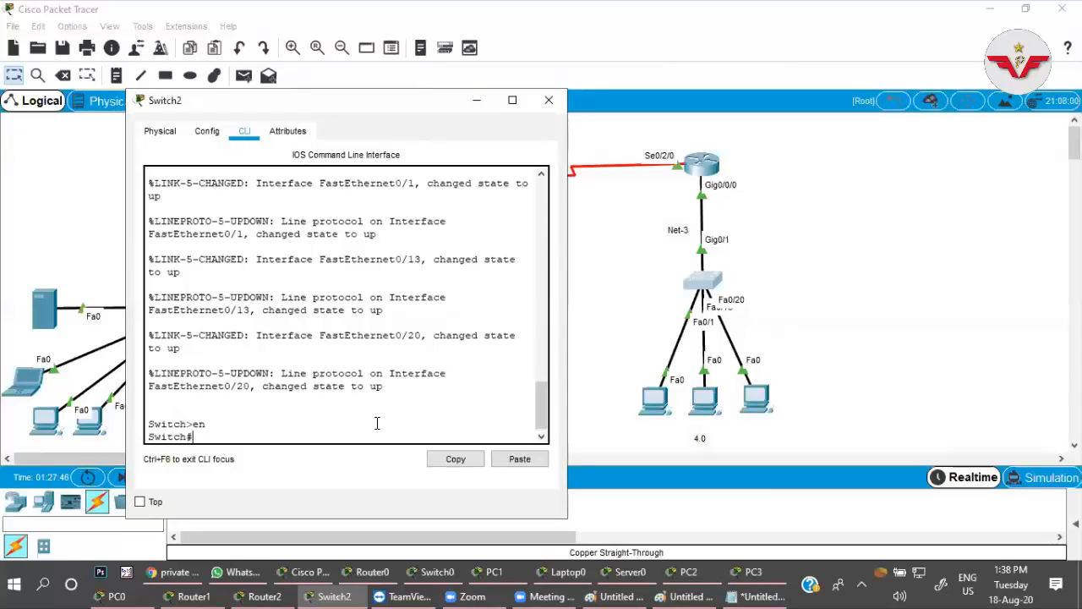
pyautogui.write('conf t')
pyautogui.press('Return')
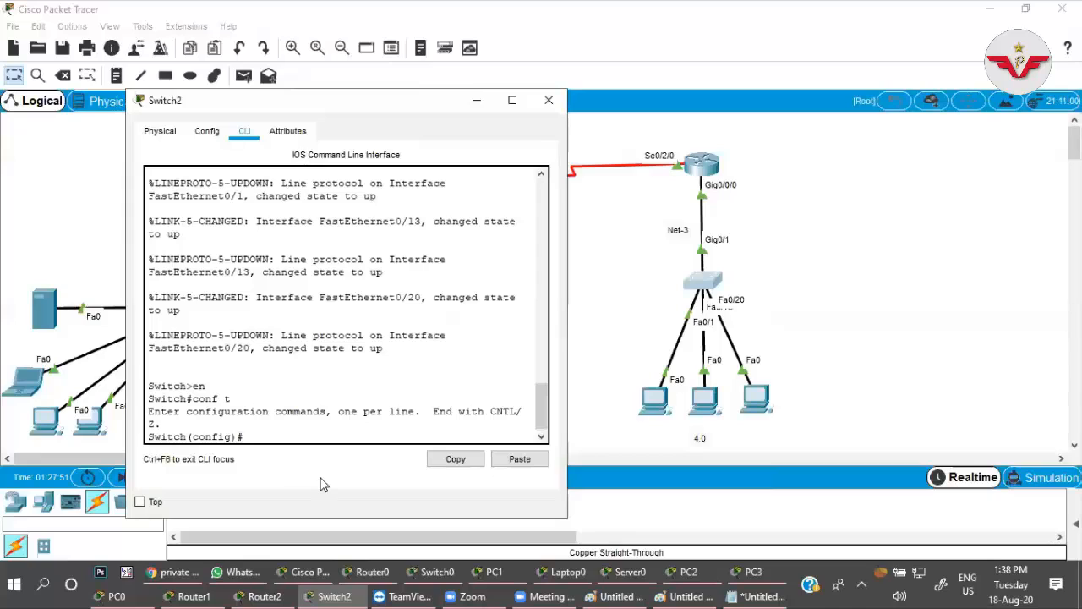
# Configure the Net-3 switch's VLAN 1 interface to get its address automatically with ip address dhcp.
pyautogui.write('int vlan 1')
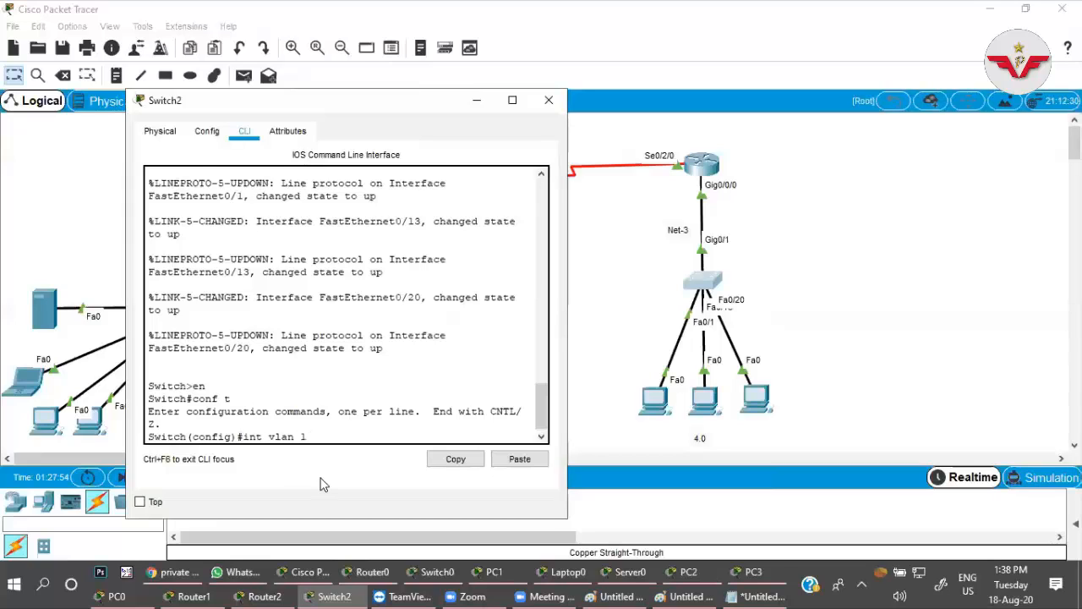
pyautogui.press('Return')
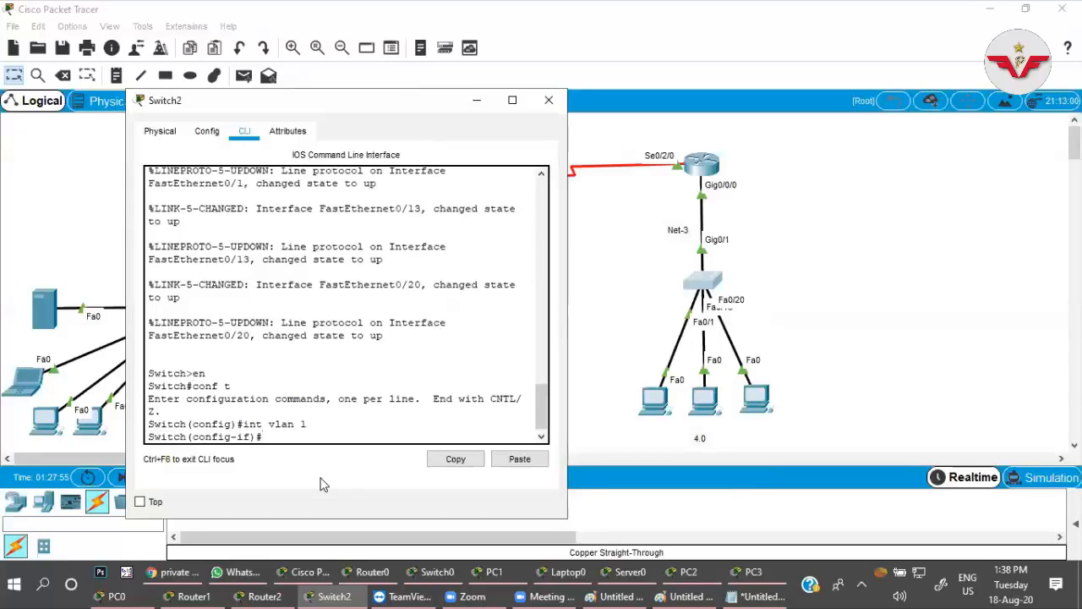
pyautogui.write('ip add')
pyautogui.press('Tab')
pyautogui.write('dh')
pyautogui.press('Tab')
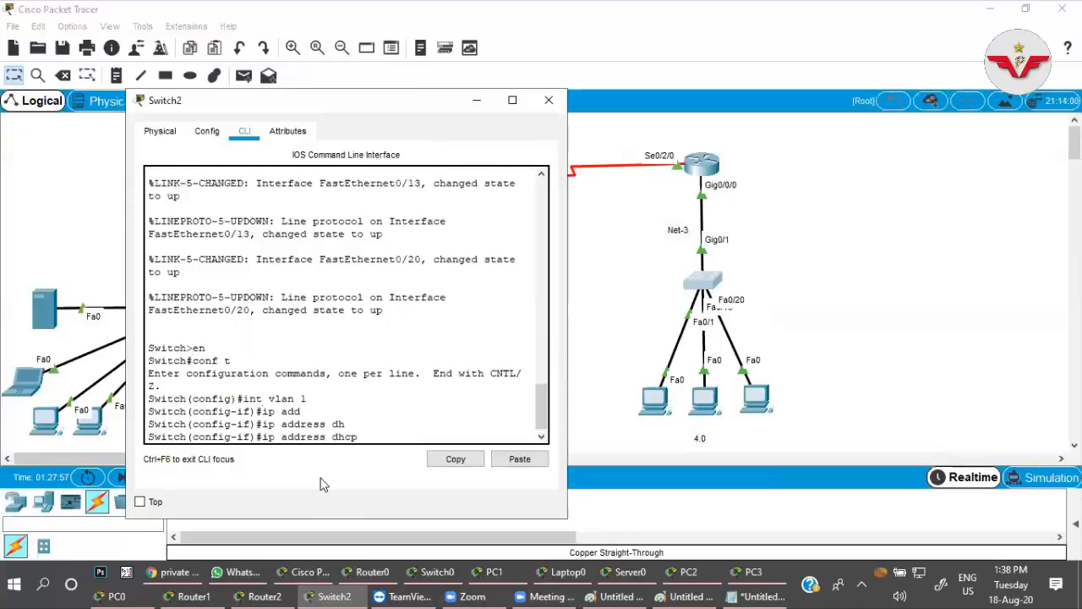
pyautogui.press('Return')
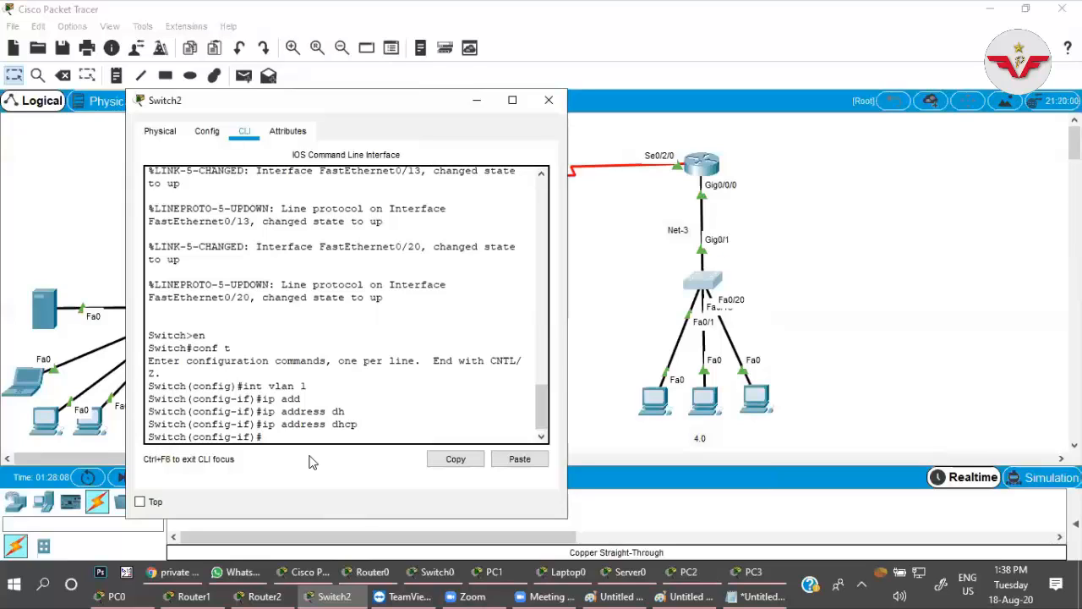
# Check the Net-3 switch's interfaces with do sh ip int bri, widening the window and paging to the end of the list.
pyautogui.write('do sh ip')
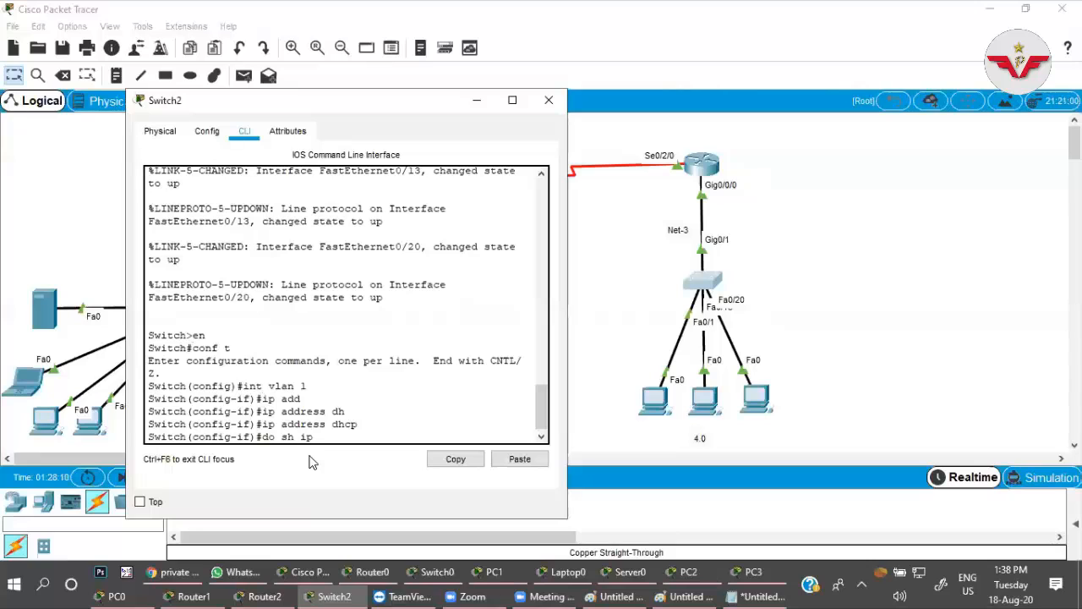
pyautogui.write(' int bri')
pyautogui.press('Return')
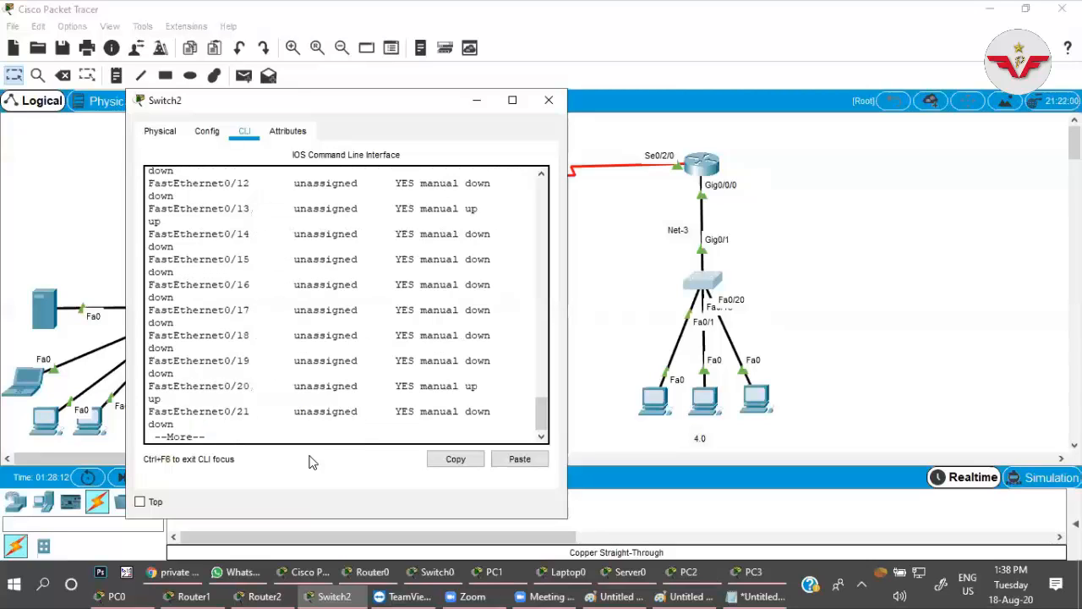
pyautogui.scroll(10, 304, 420)
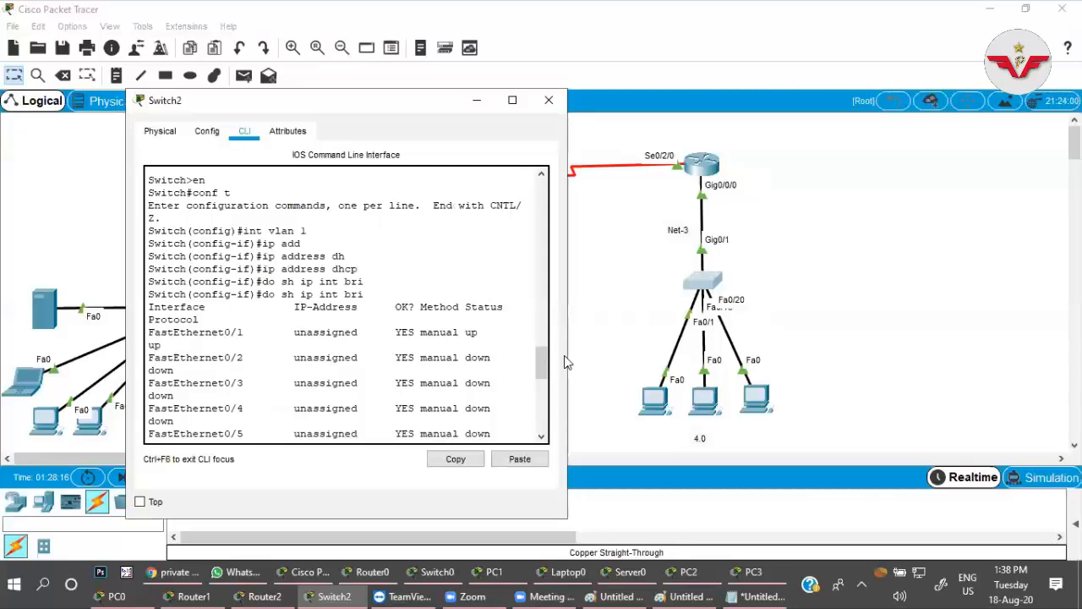
pyautogui.moveTo(566, 357); pyautogui.dragTo(874, 357)
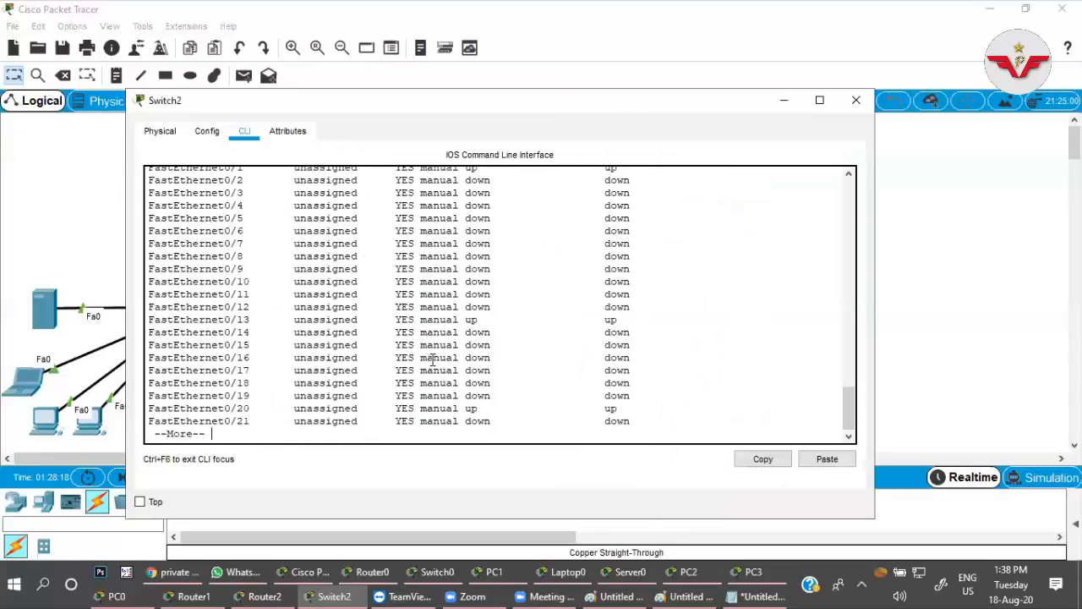
pyautogui.press('space')
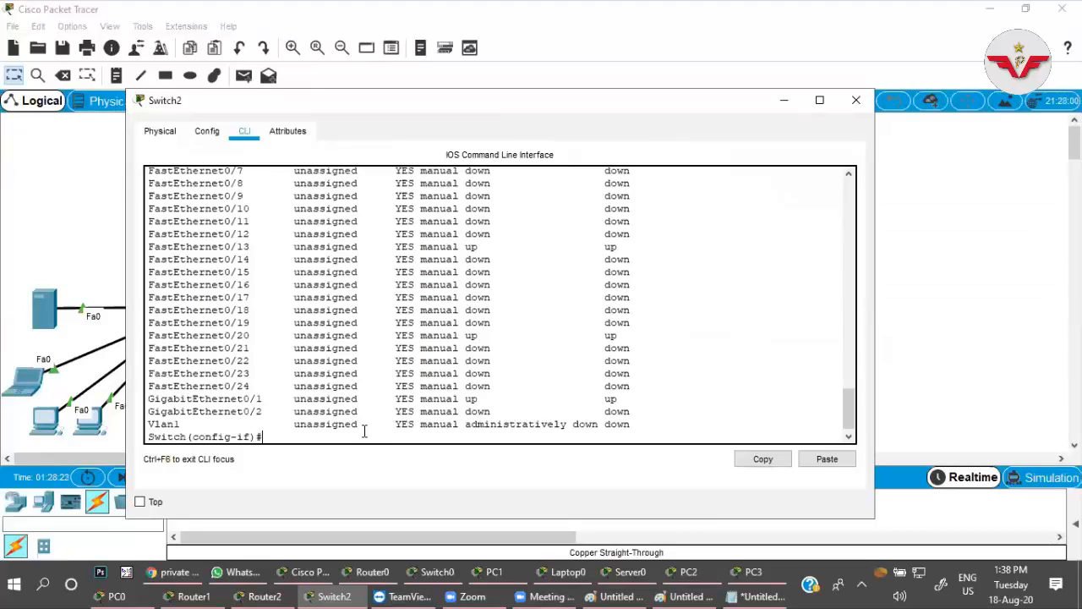
# Enable the switch's VLAN 1 interface with no shut and highlight the address that DHCP assigns to it.
pyautogui.write('no shut')
pyautogui.press('Return')
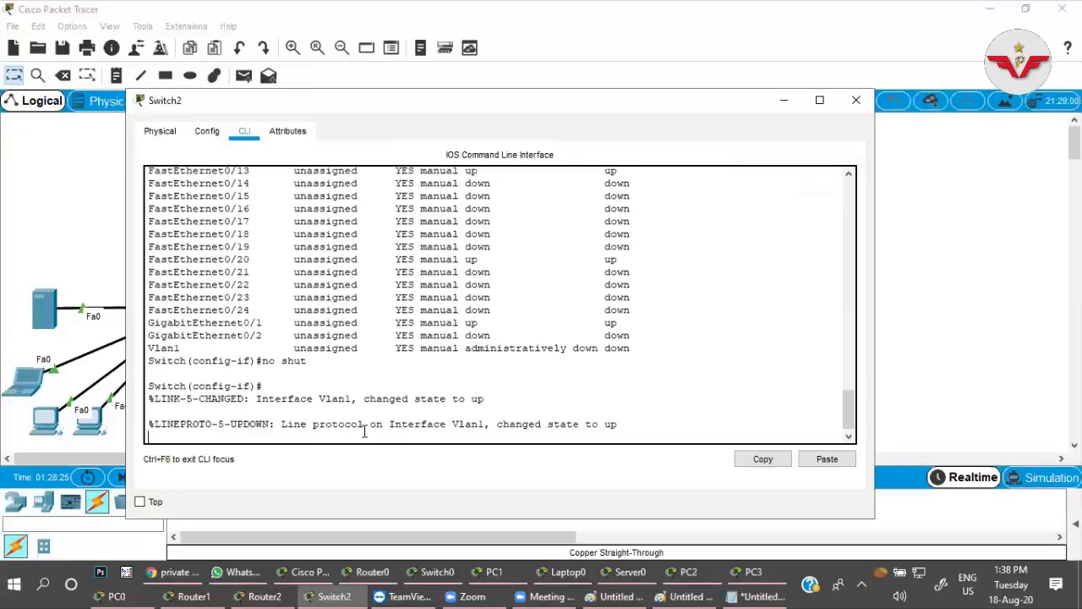
pyautogui.press('Return')
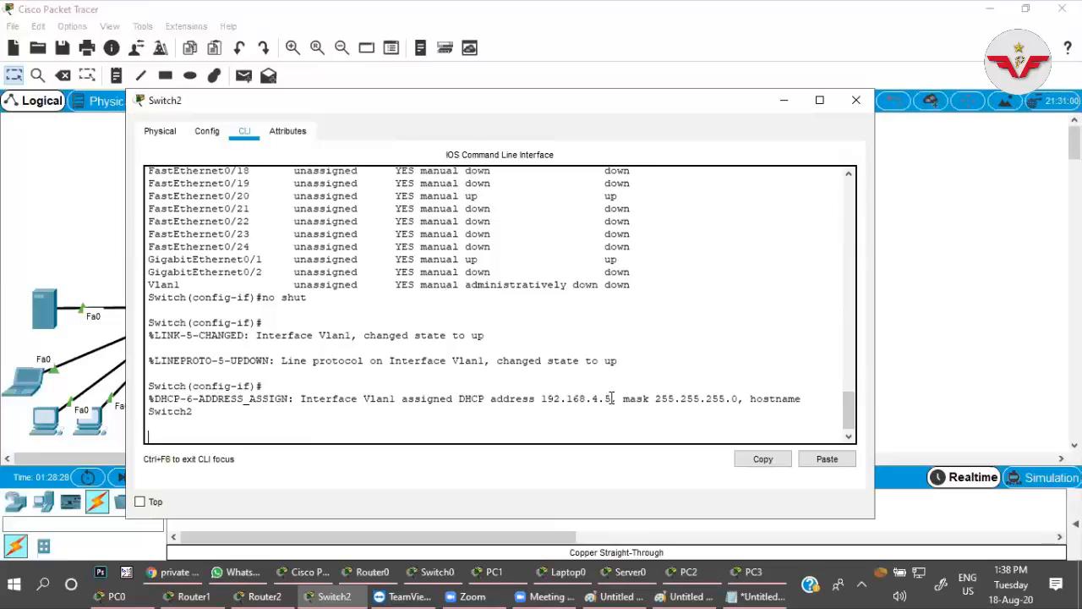
pyautogui.moveTo(610, 399); pyautogui.dragTo(542, 401)
pyautogui.click(480, 430)
# Rerun do sh ip int bri on the switch and examine the Vlan1 line's address, method and status.
pyautogui.press('Return')
pyautogui.press('Up')
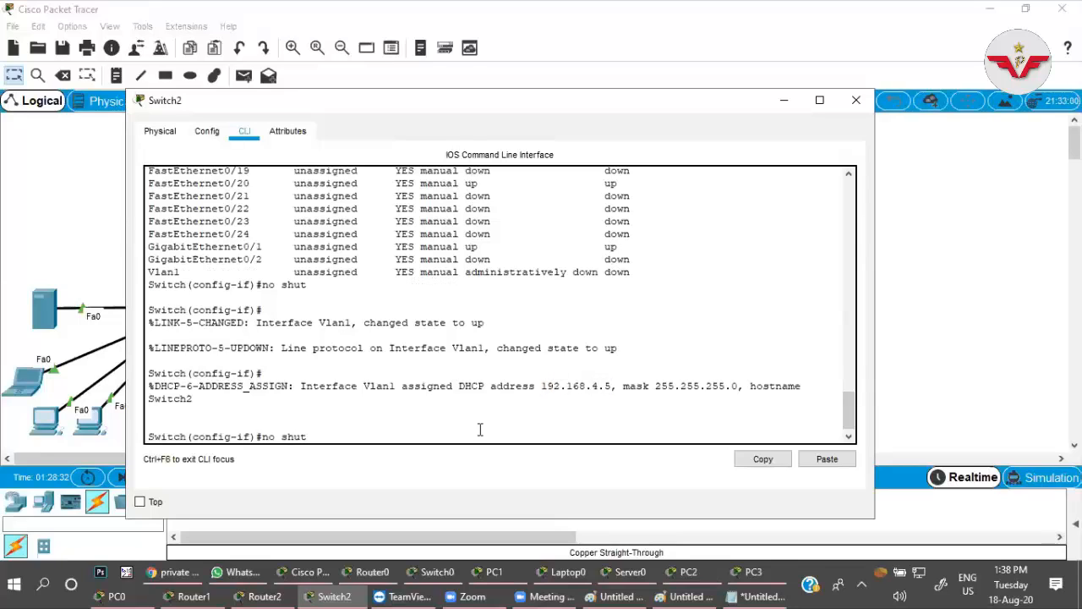
pyautogui.press('Up')
pyautogui.press('Return')
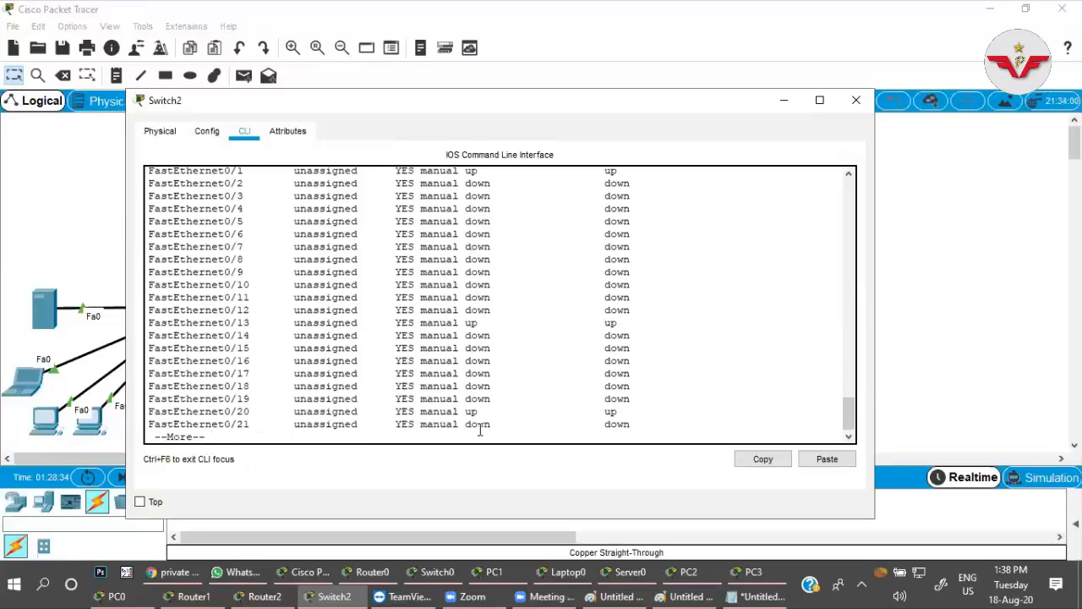
pyautogui.press('space')
pyautogui.moveTo(372, 425); pyautogui.dragTo(149, 431)
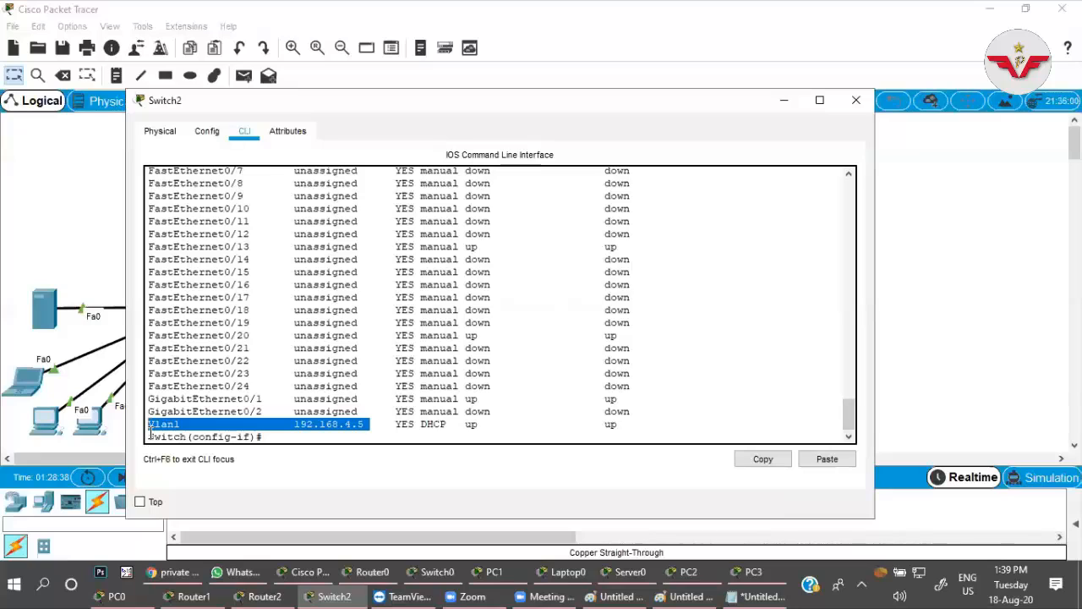
pyautogui.click(395, 417)
pyautogui.moveTo(617, 423); pyautogui.dragTo(149, 421)
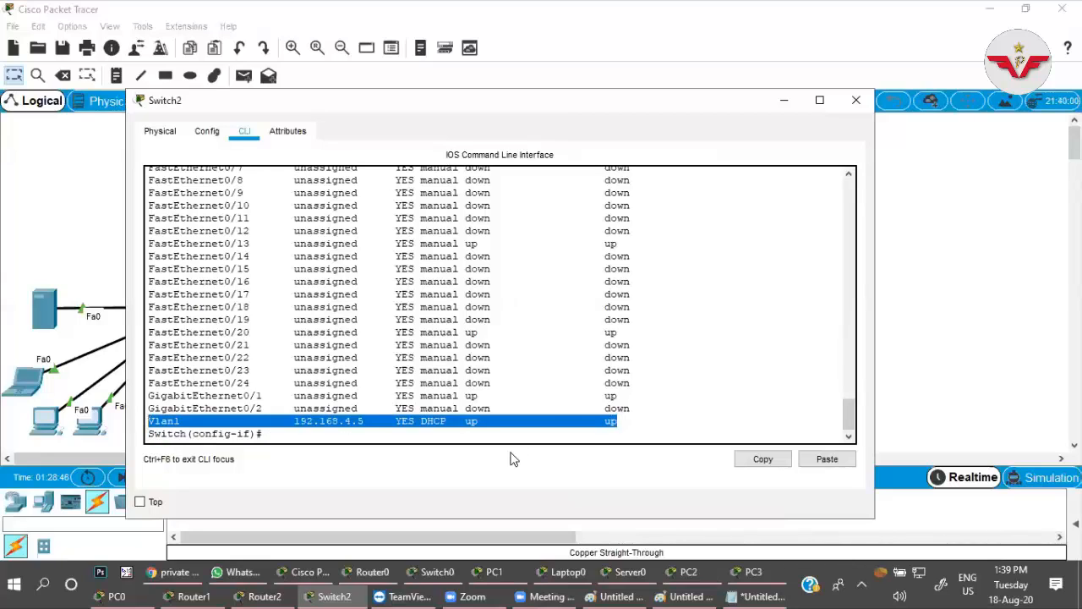
pyautogui.click(595, 425)
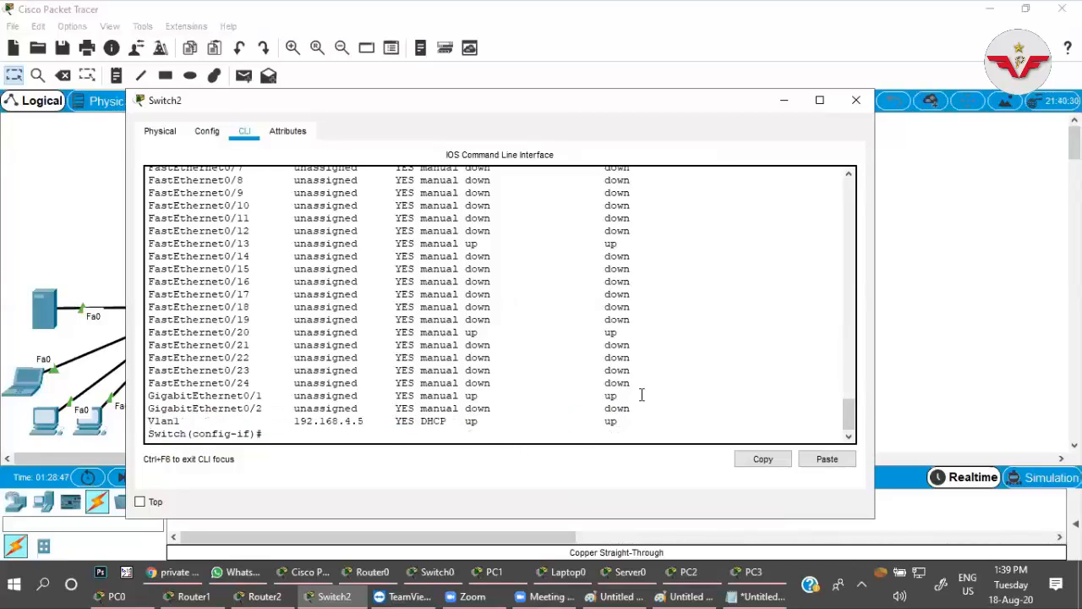
# Open the main branch router's command line and exit DHCP pool configuration to privileged EXEC mode.
pyautogui.click(910, 283)
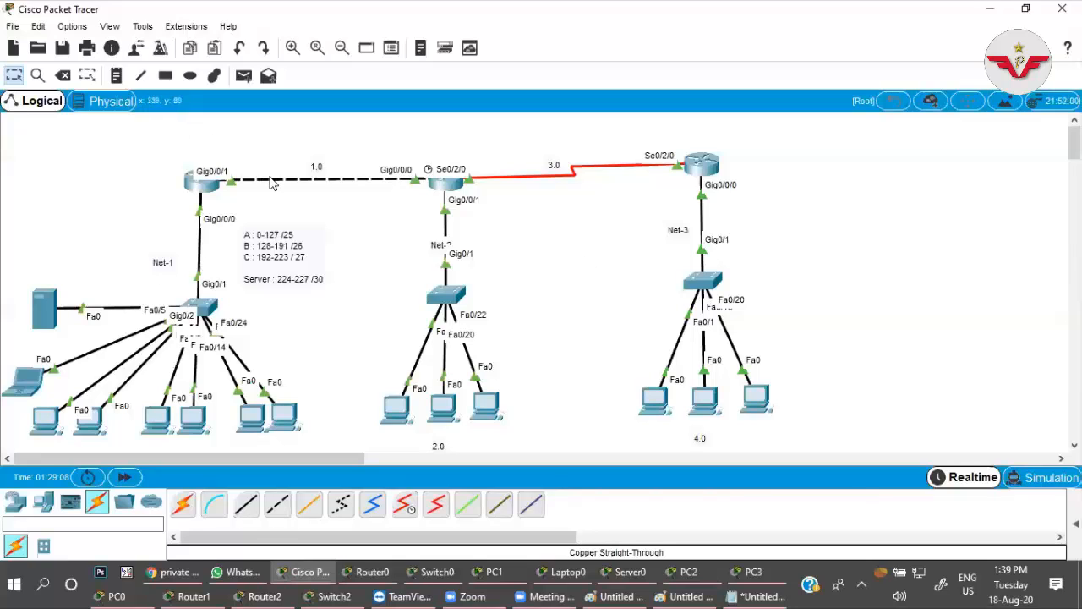
pyautogui.click(200, 184)
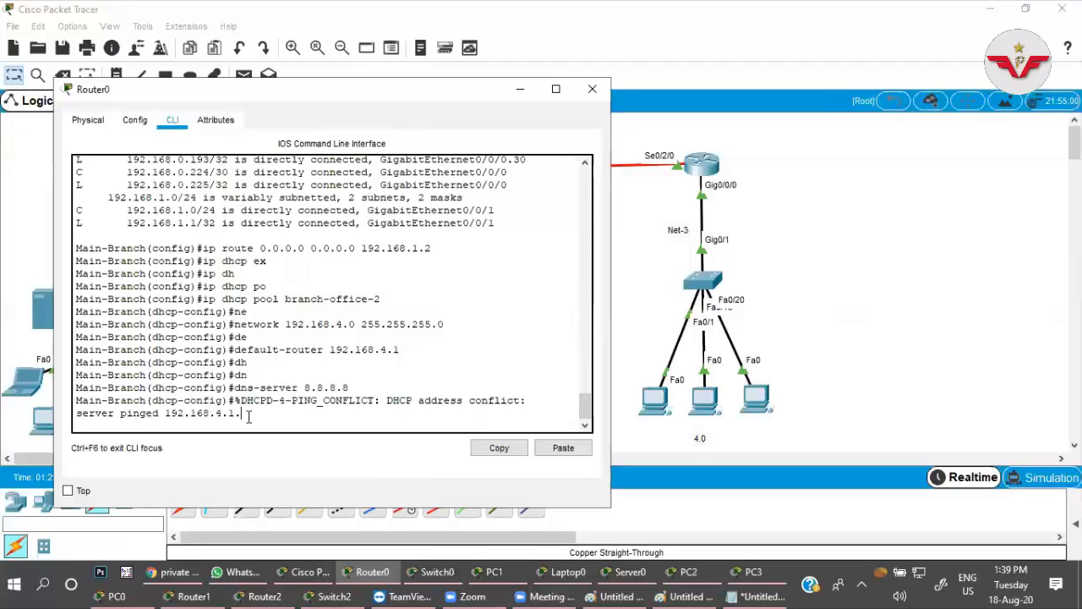
pyautogui.press('Return')
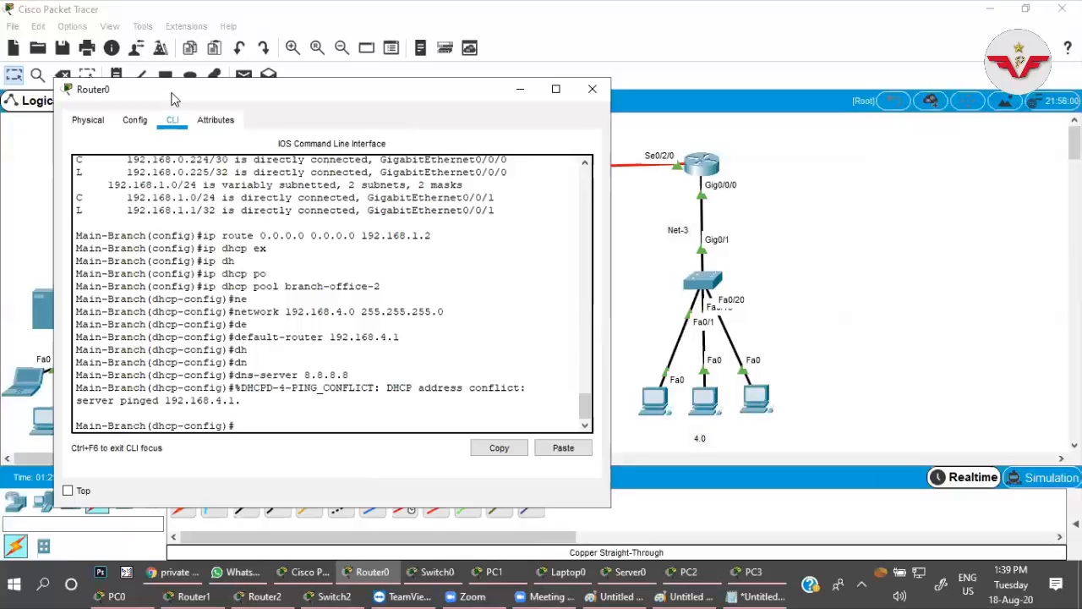
pyautogui.moveTo(184, 93); pyautogui.dragTo(521, 90)
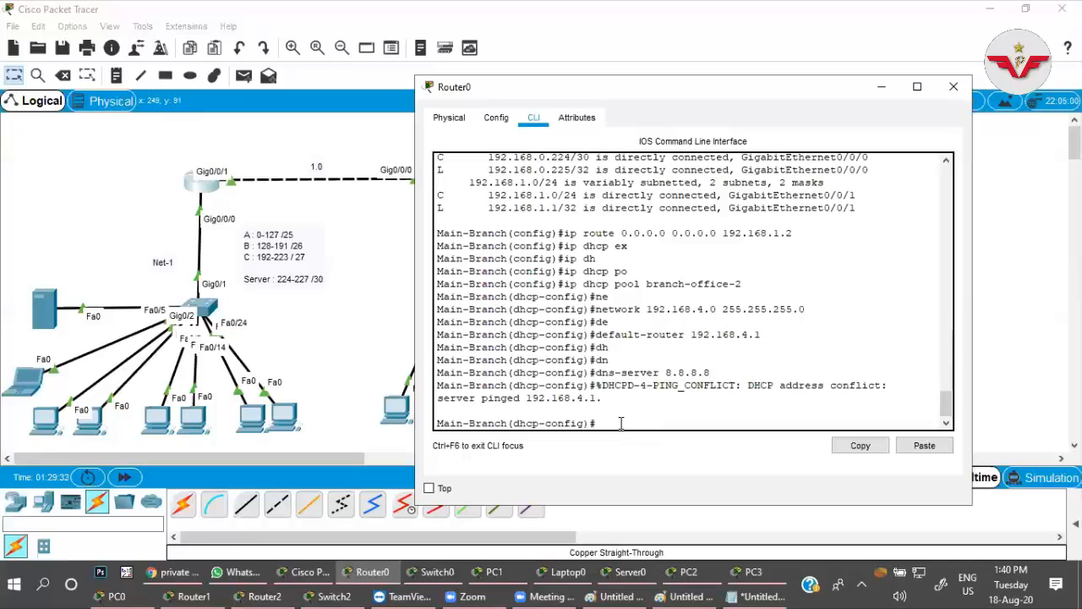
pyautogui.hotkey('ctrl', 'z')
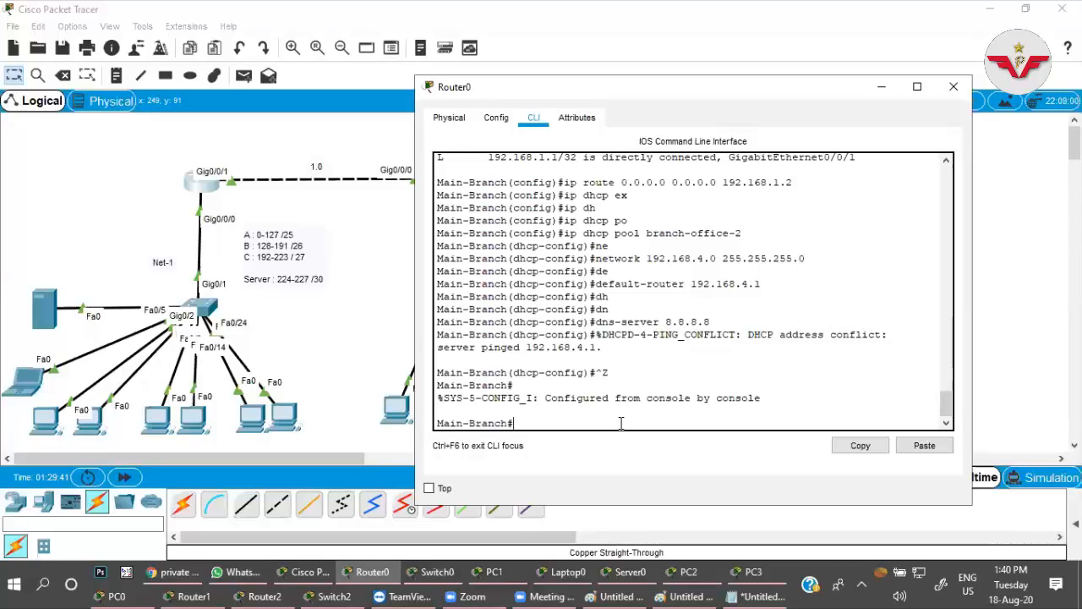
# Display the main router's running configuration with sh run and examine its DHCP pools and GigabitEthernet subinterfaces.
pyautogui.write('sh run')
pyautogui.press('Return')
pyautogui.press('space')
pyautogui.press('space')
pyautogui.press('space')
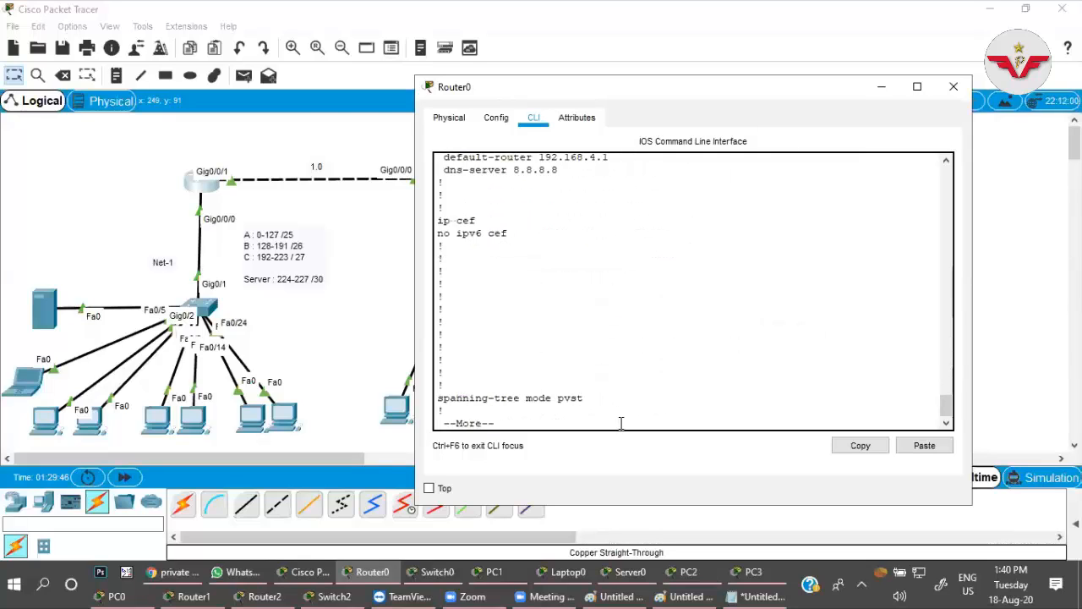
pyautogui.press('space')
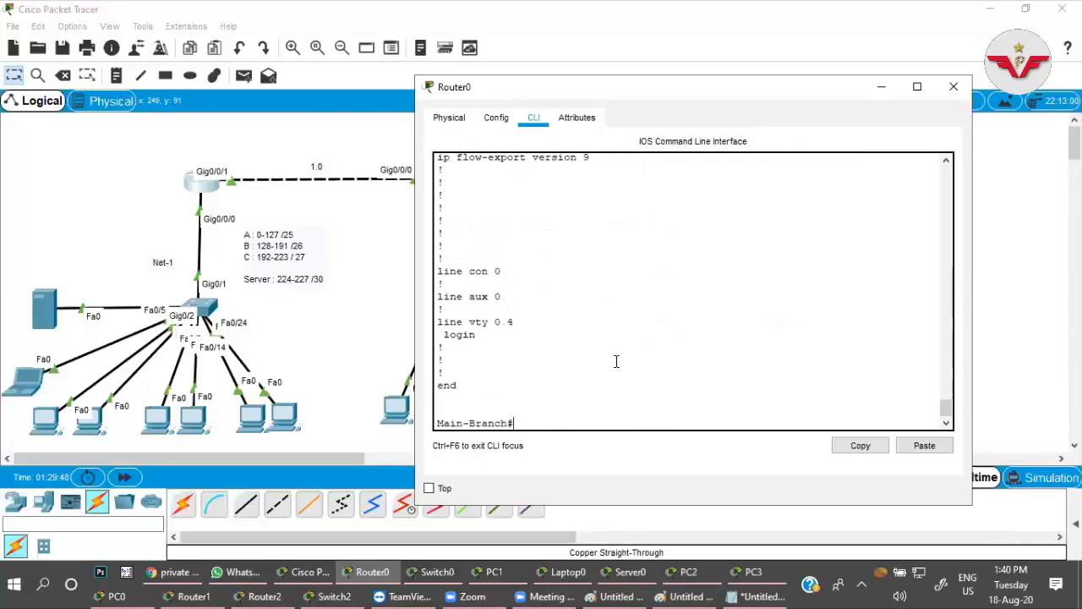
pyautogui.scroll(15, 616, 361)
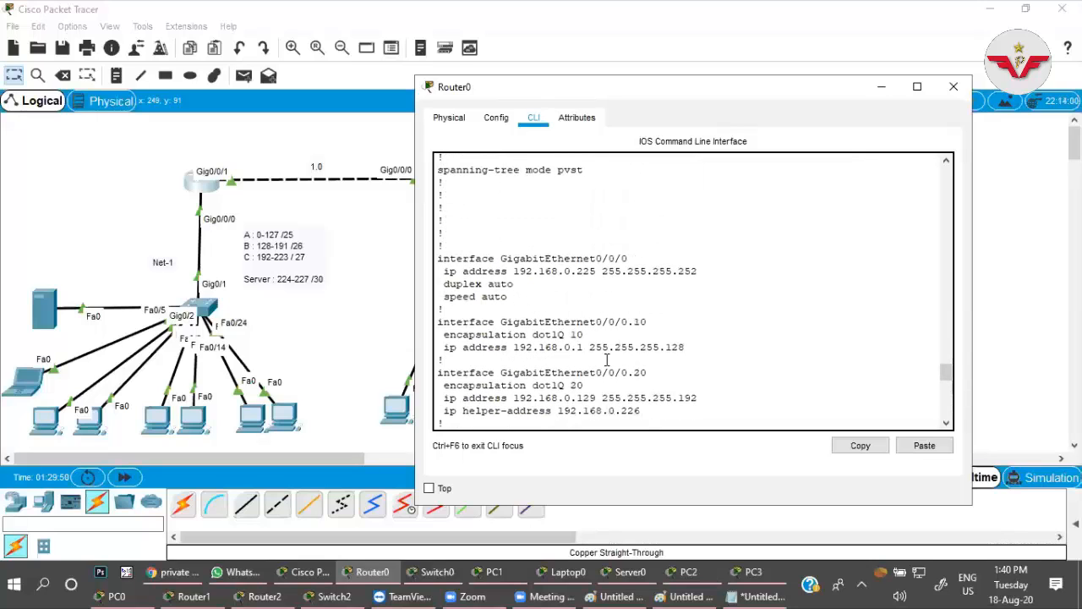
pyautogui.scroll(9, 606, 359)
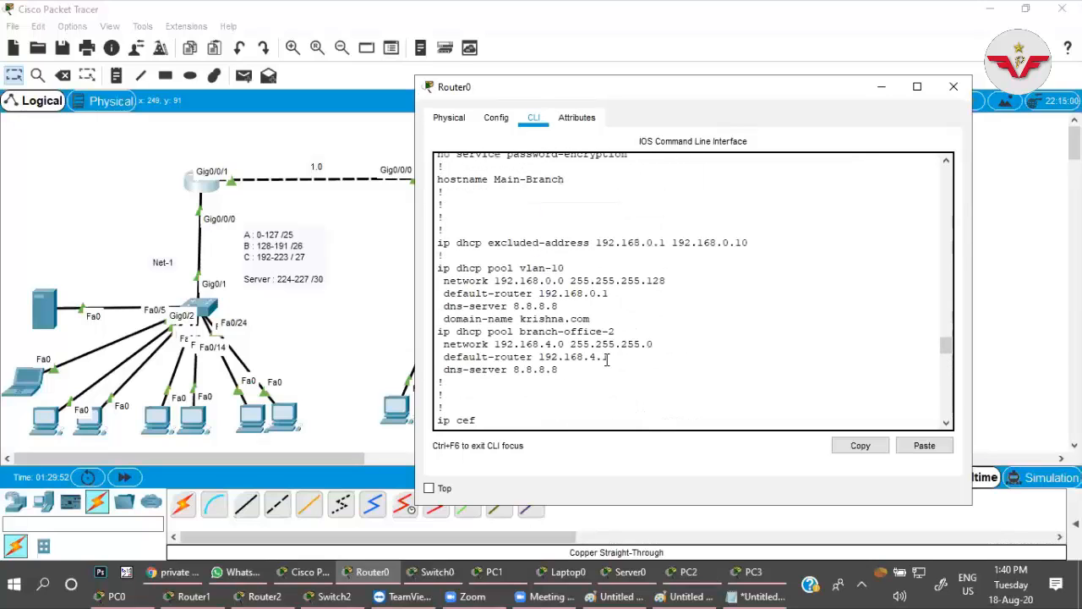
pyautogui.scroll(-20, 608, 358)
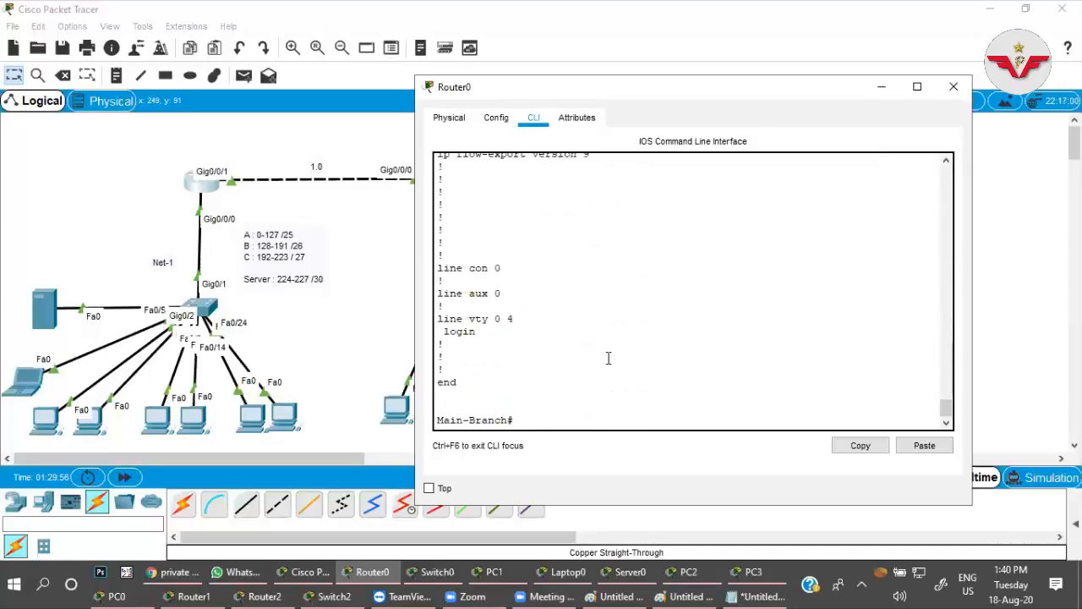
# Look up the output filter starting with s and show only the DHCP configuration with sh run | s dhcp.
pyautogui.write('sh run | st')
pyautogui.press('Tab')
pyautogui.press('BackSpace')
pyautogui.write('?')
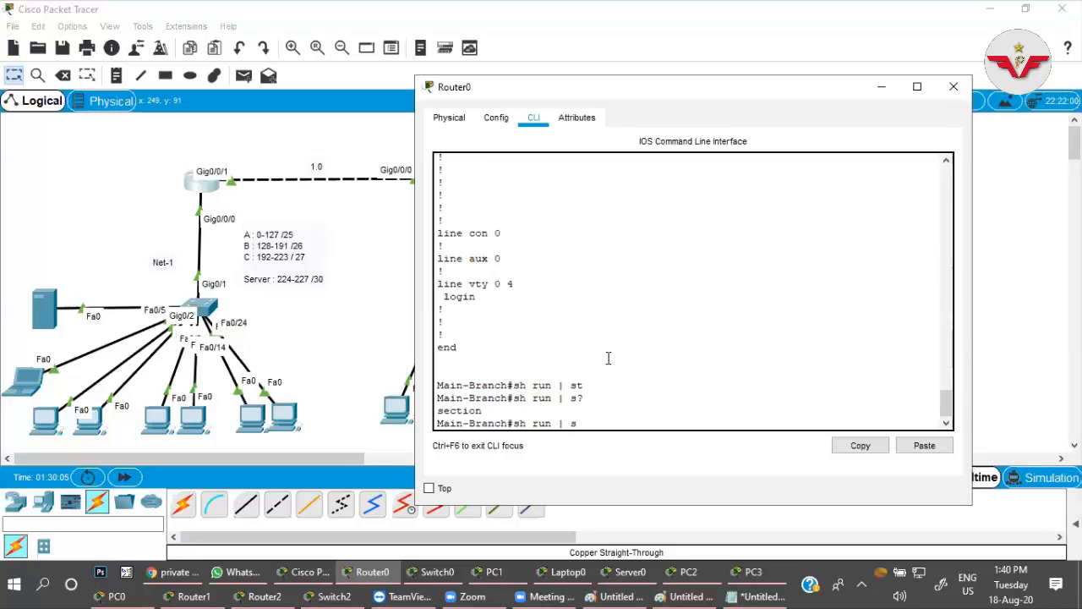
pyautogui.write(' dhcp')
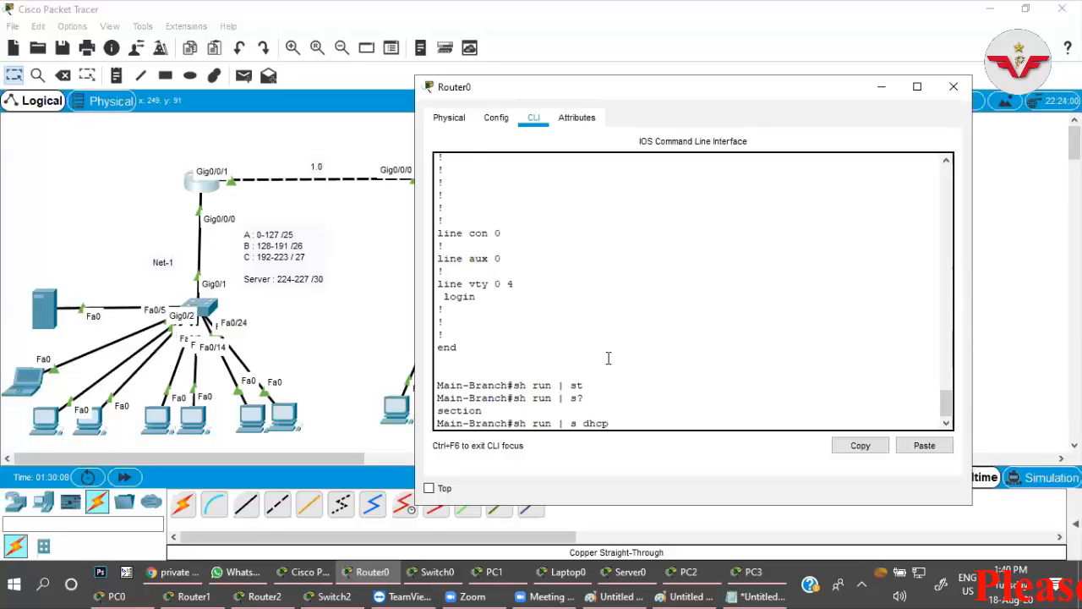
pyautogui.press('Return')
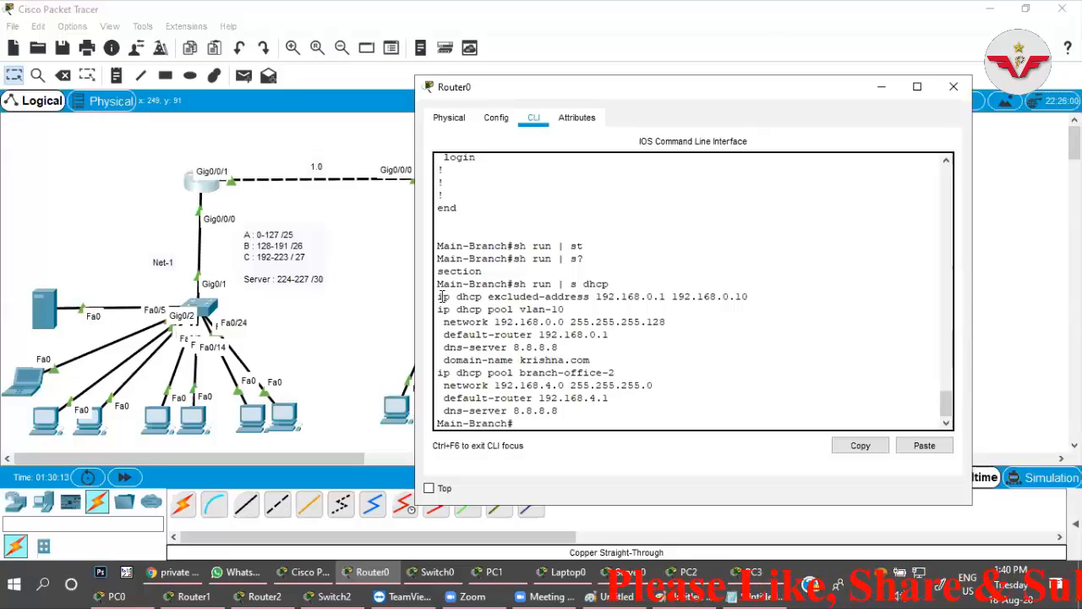
# Highlight the excluded-address line and the names of the vlan-10 and branch-office-2 pools in the filtered output.
pyautogui.moveTo(437, 297); pyautogui.dragTo(748, 297)
pyautogui.click(616, 296)
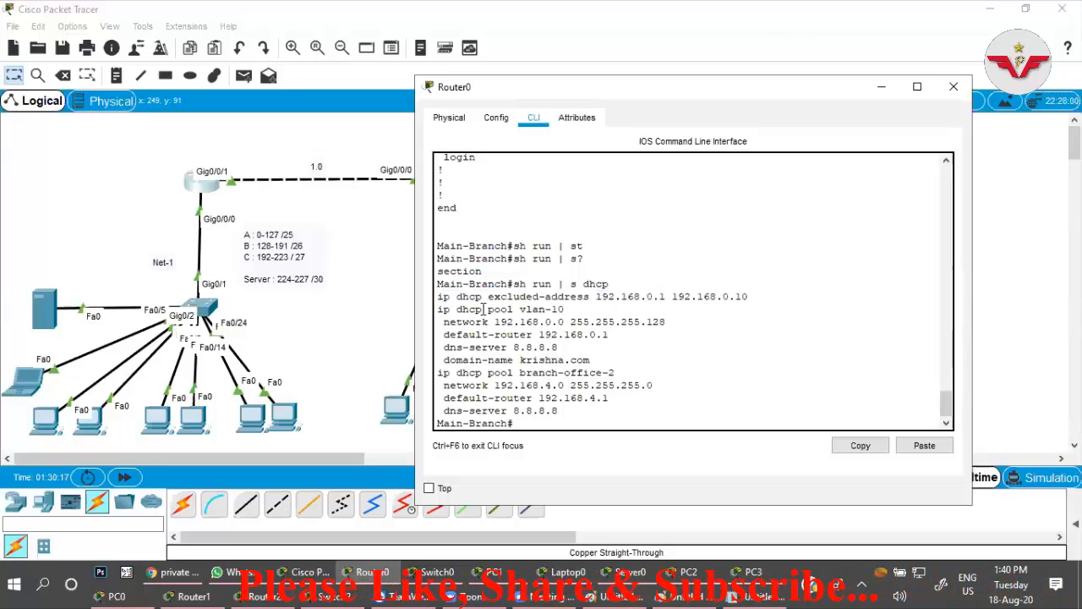
pyautogui.moveTo(437, 310); pyautogui.dragTo(586, 311)
pyautogui.moveTo(437, 373); pyautogui.dragTo(632, 367)
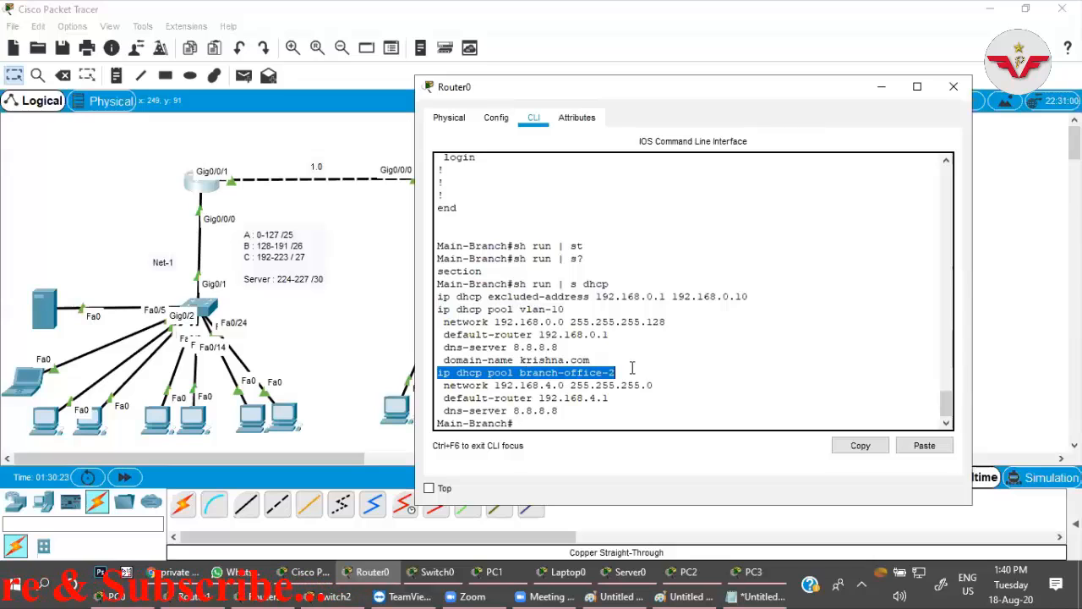
# Examine the network, default-router and dns-server lines of both DHCP pools, plus the domain-name line of vlan-10.
pyautogui.click(445, 326)
pyautogui.moveTo(446, 326); pyautogui.dragTo(668, 324)
pyautogui.moveTo(445, 335); pyautogui.dragTo(559, 348)
pyautogui.moveTo(457, 362); pyautogui.dragTo(591, 362)
pyautogui.moveTo(446, 387); pyautogui.dragTo(653, 385)
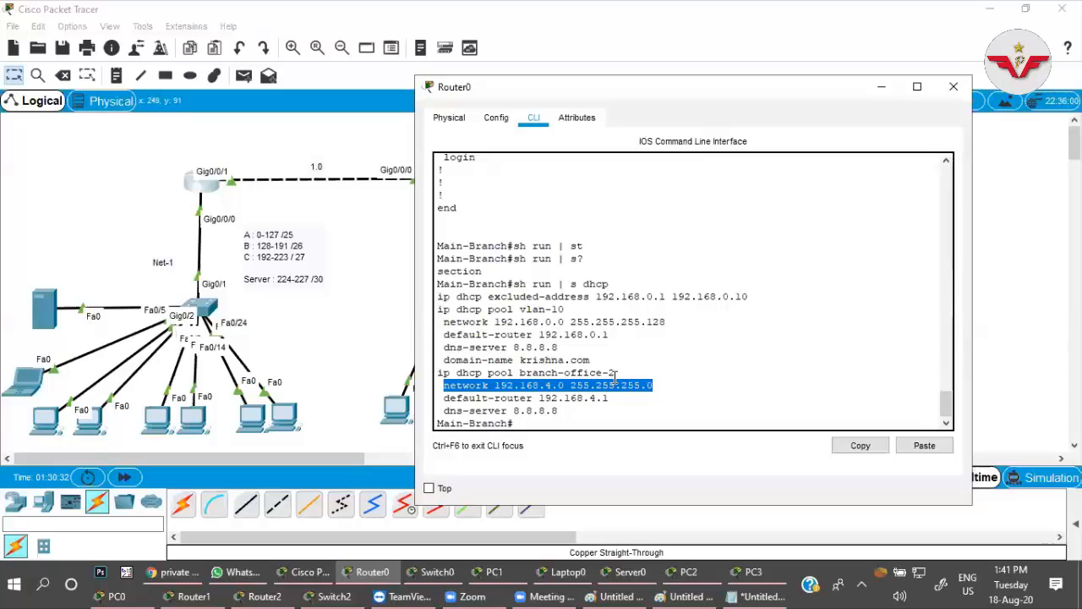
pyautogui.moveTo(457, 399); pyautogui.dragTo(595, 400)
pyautogui.moveTo(482, 412); pyautogui.dragTo(565, 412)
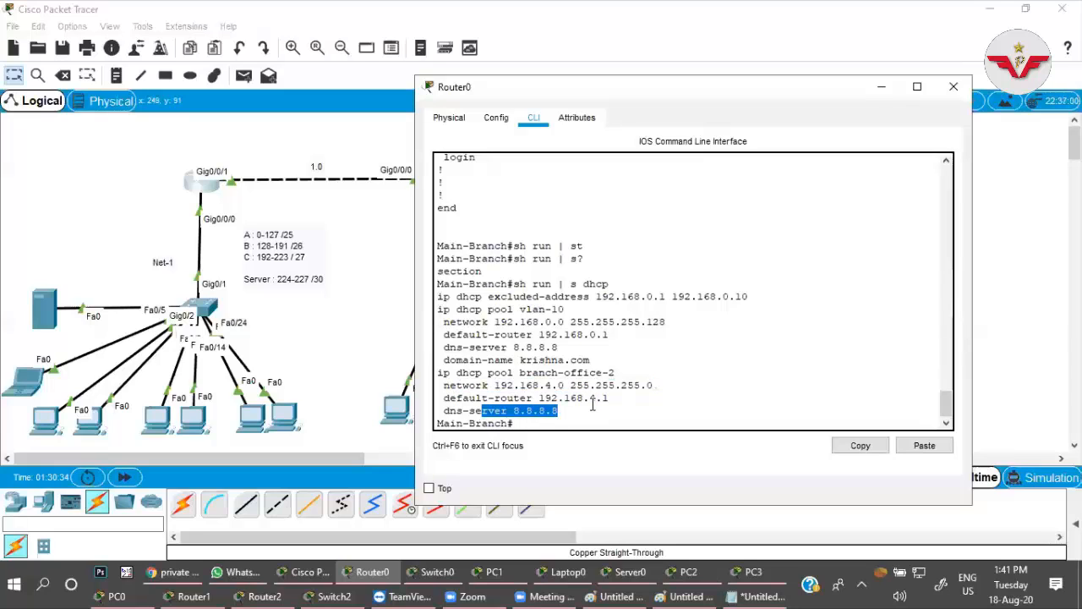
pyautogui.click(592, 401)
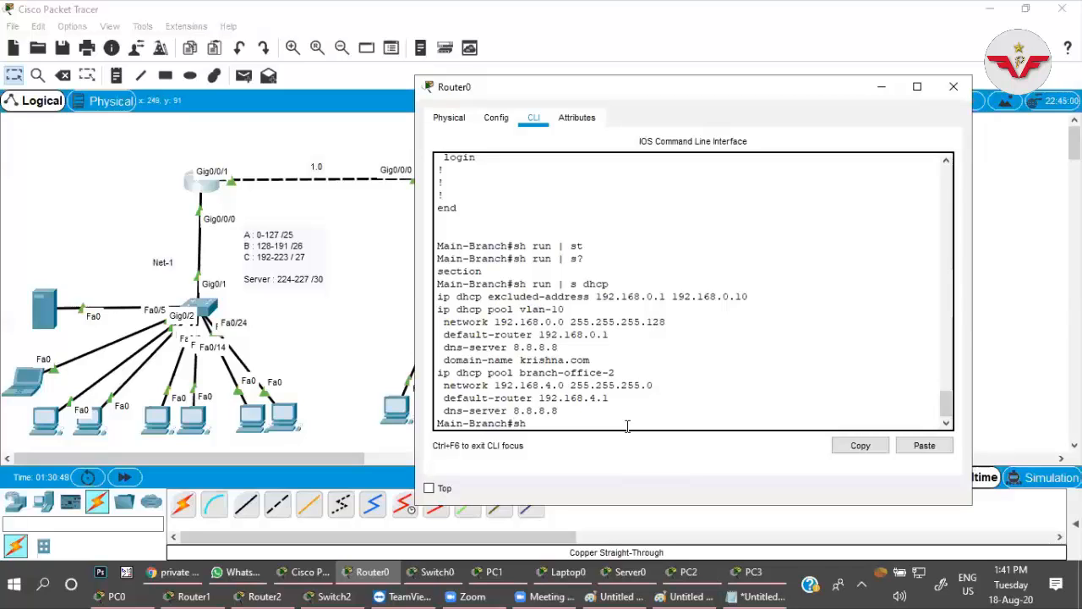
# List the DHCP address bindings on the main router with sh ip dhcp bin.
pyautogui.write('ip dh')
pyautogui.press('Tab')
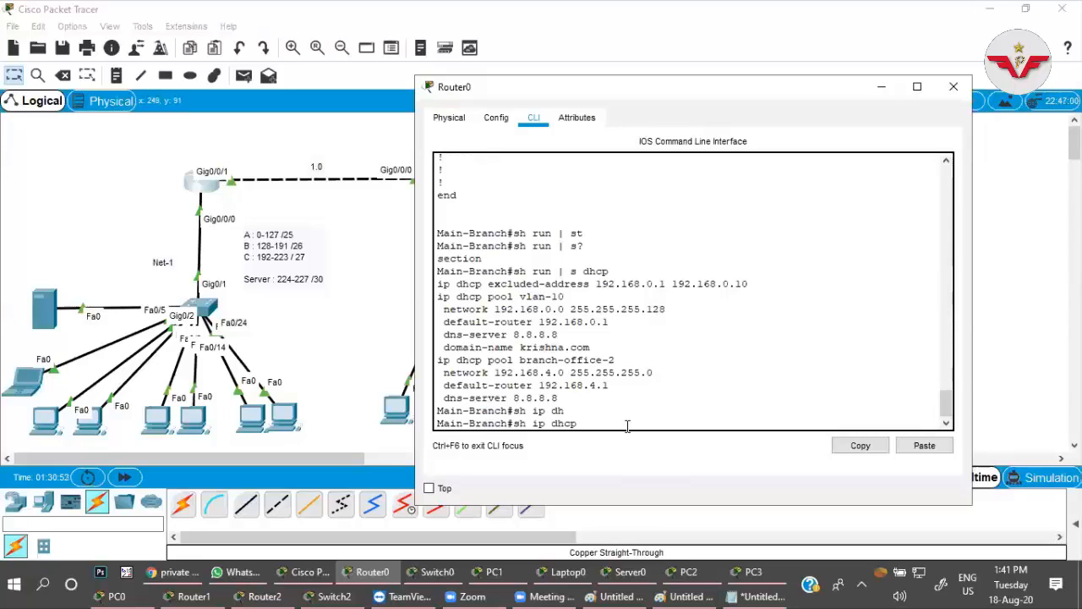
pyautogui.write('bin')
pyautogui.press('Return')
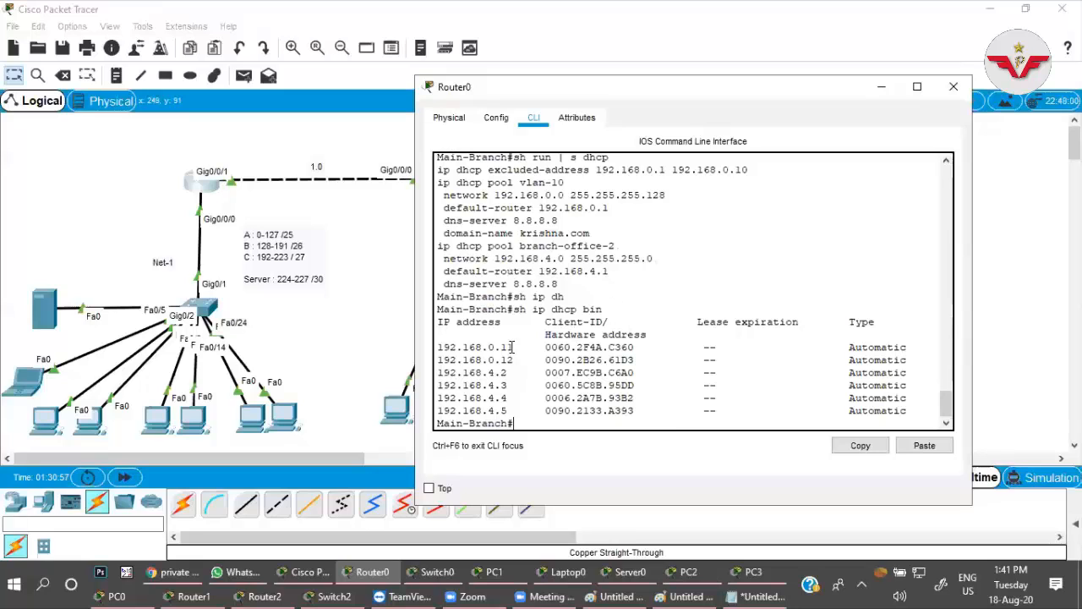
# Compare the IP and hardware address of the 192.168.0.11 binding with the details of the leftmost Net-1 PC.
pyautogui.moveTo(513, 347); pyautogui.dragTo(435, 347)
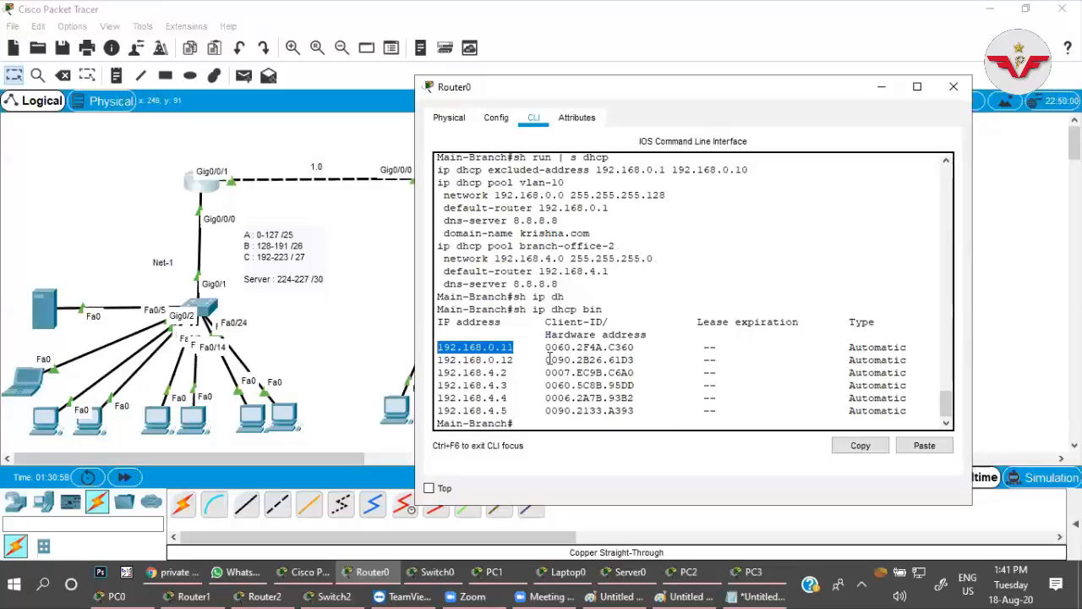
pyautogui.moveTo(545, 346); pyautogui.dragTo(658, 347)
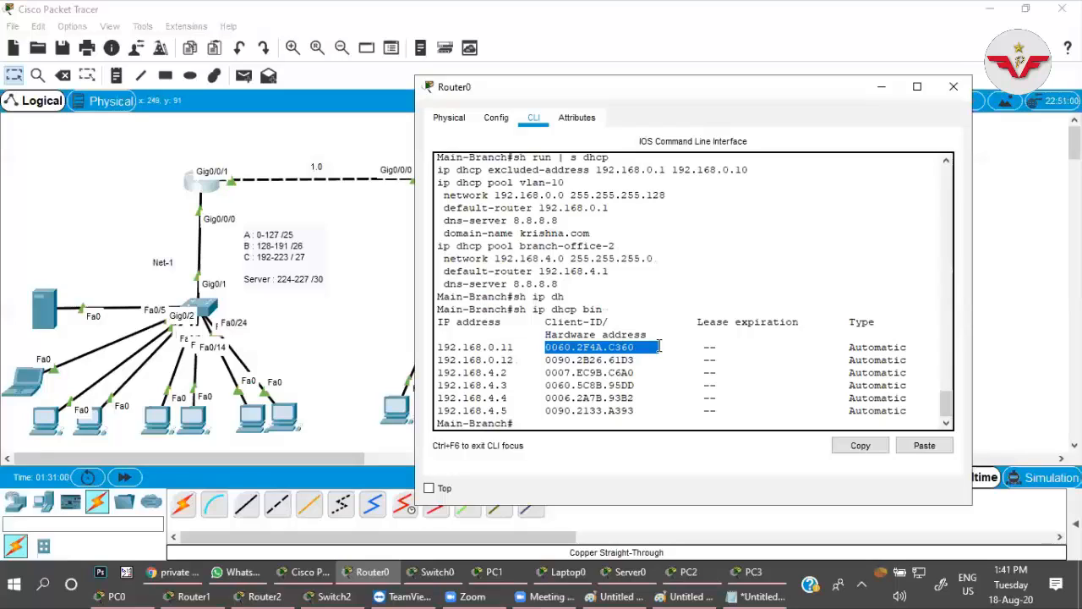
pyautogui.click(659, 346)
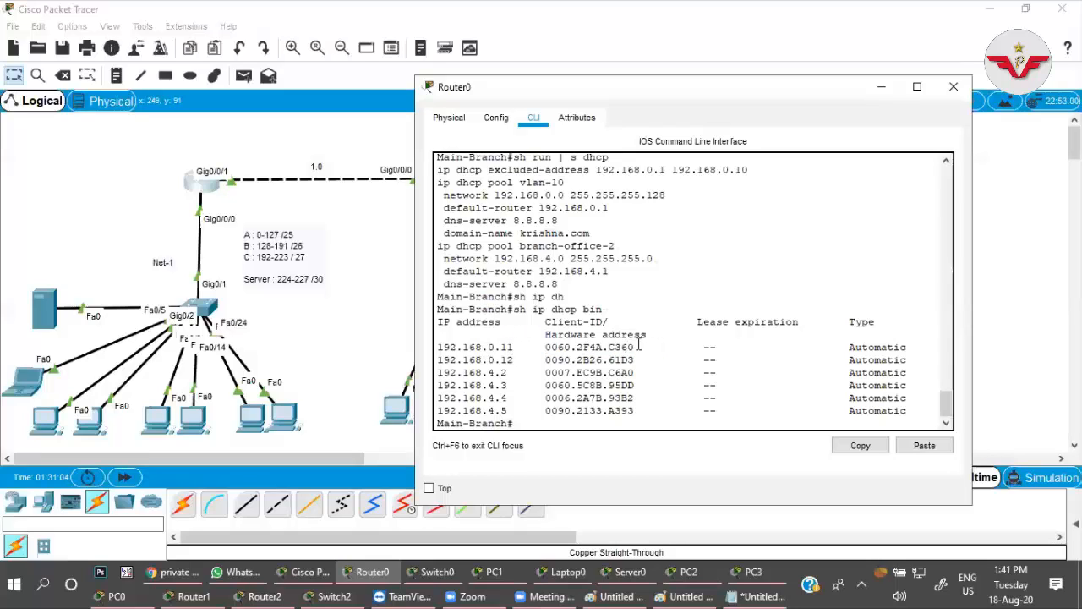
pyautogui.moveTo(640, 347); pyautogui.dragTo(538, 347)
pyautogui.click(578, 345)
pyautogui.click(68, 418)
pyautogui.moveTo(47, 427)
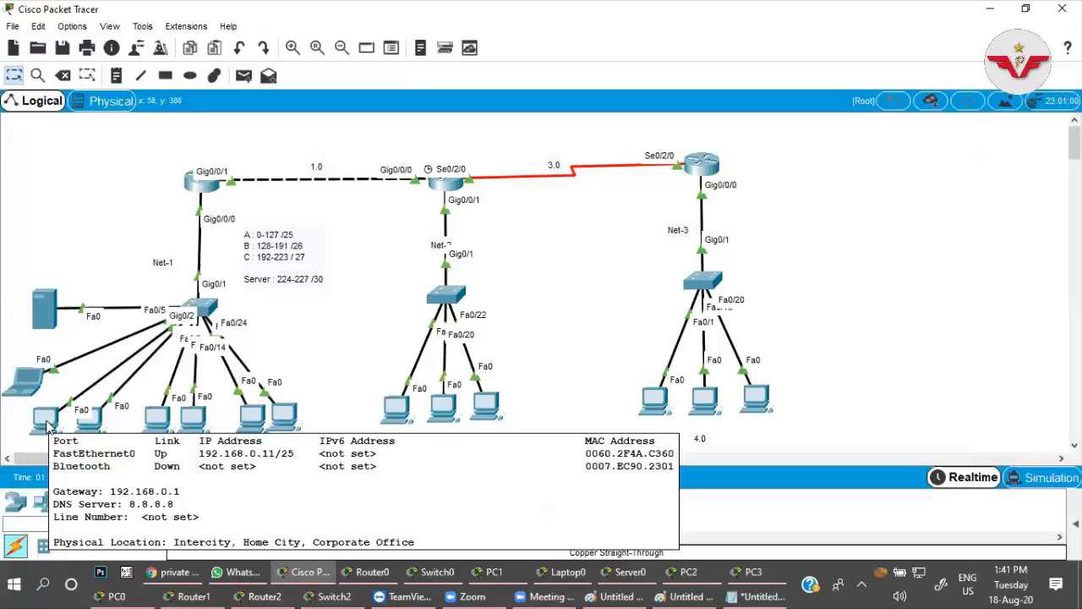
# Return to the main router's command line and display the DHCP pool statistics with sh ip dhcp pool.
pyautogui.hotkey('alt', 'Tab')
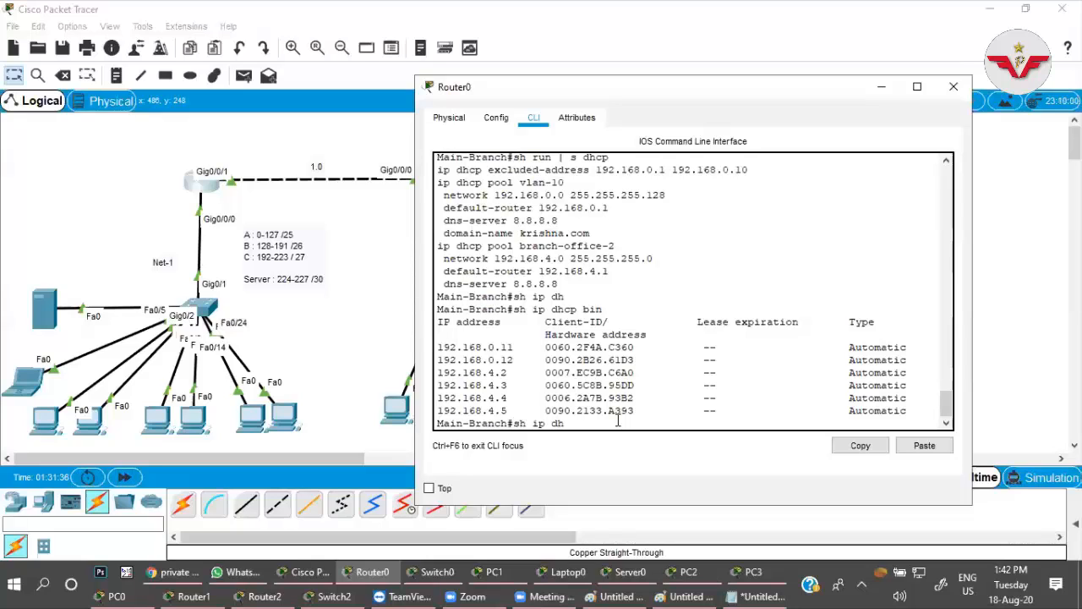
pyautogui.press('Tab')
pyautogui.write('po')
pyautogui.press('Tab')
pyautogui.press('Return')
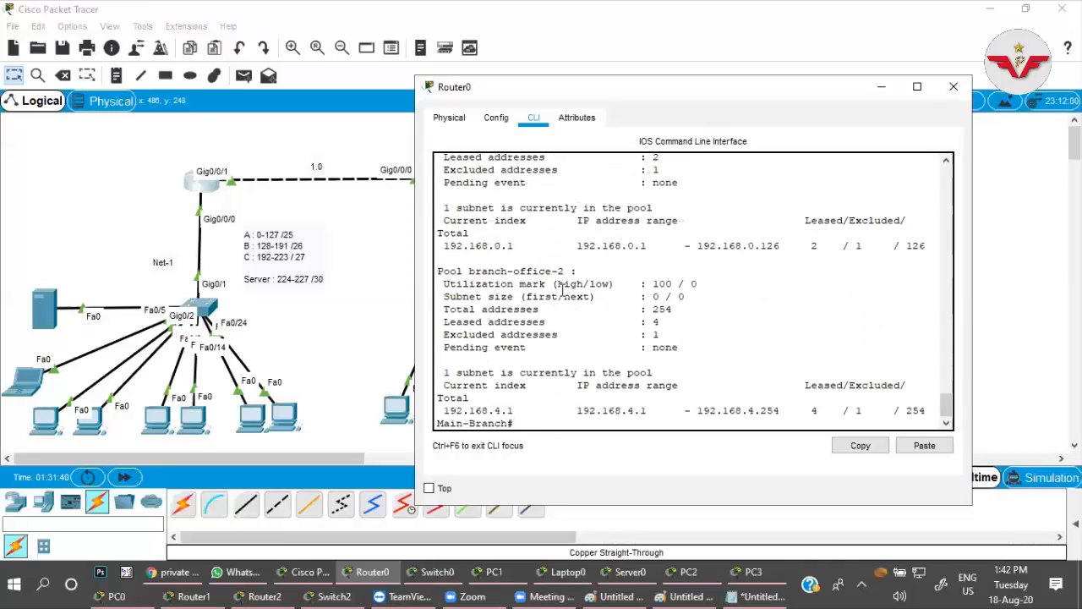
pyautogui.scroll(5, 561, 291)
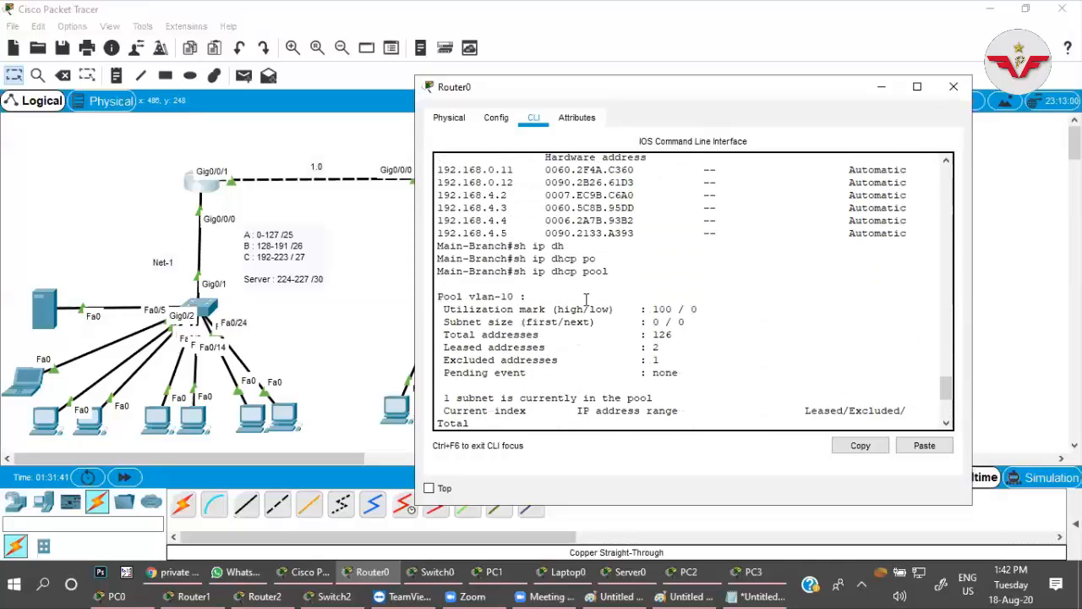
pyautogui.scroll(-3, 546, 289)
# Examine the vlan-10 pool's utilization mark and total, leased and excluded addresses, along with the branch-office-2 pool's statistics.
pyautogui.moveTo(438, 201); pyautogui.dragTo(527, 202)
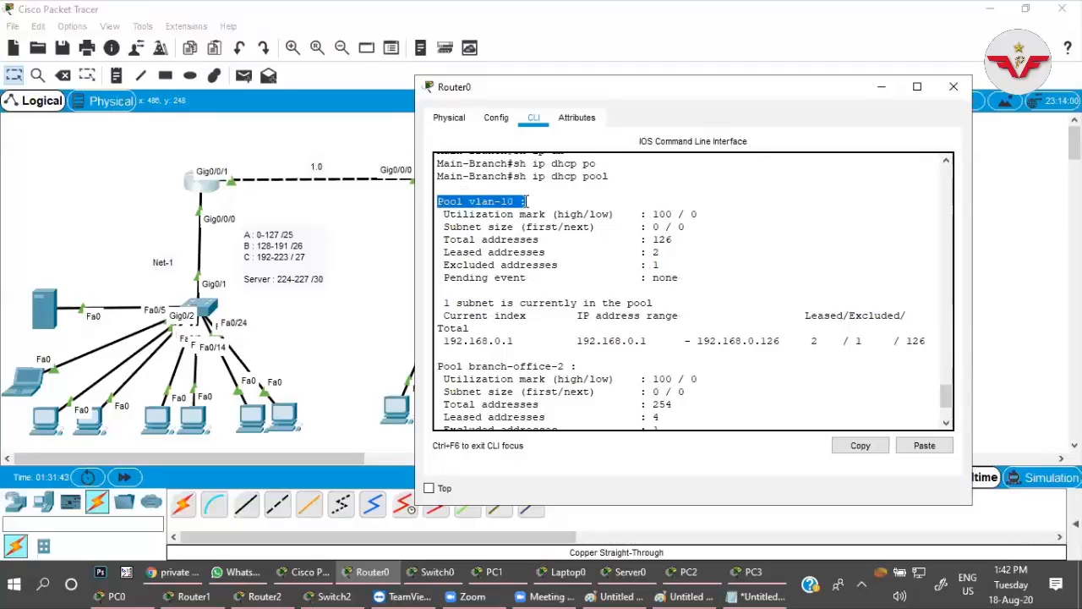
pyautogui.moveTo(647, 214); pyautogui.dragTo(686, 211)
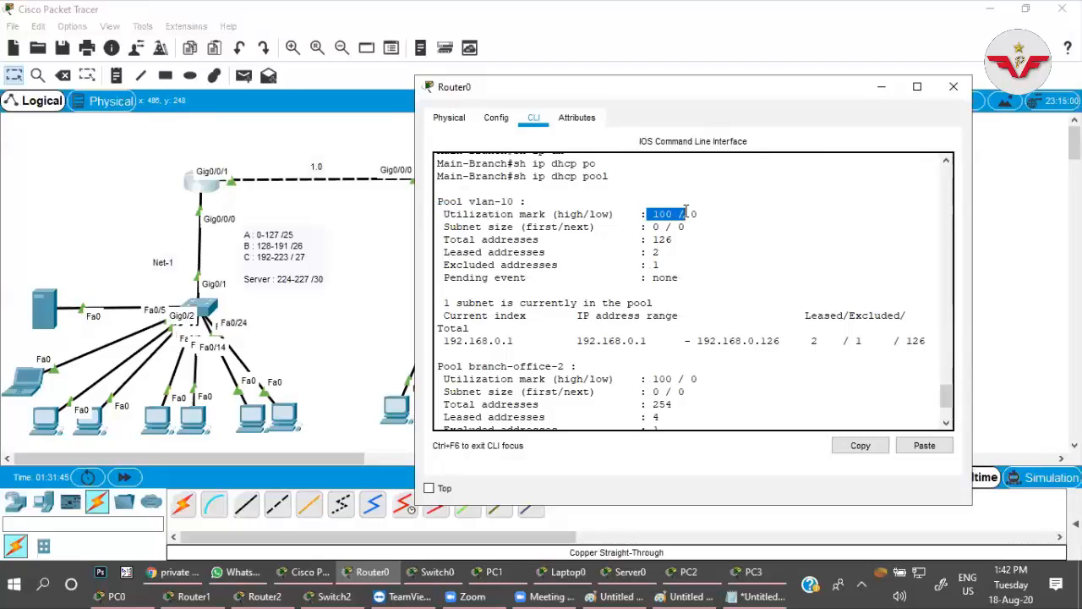
pyautogui.click(697, 213)
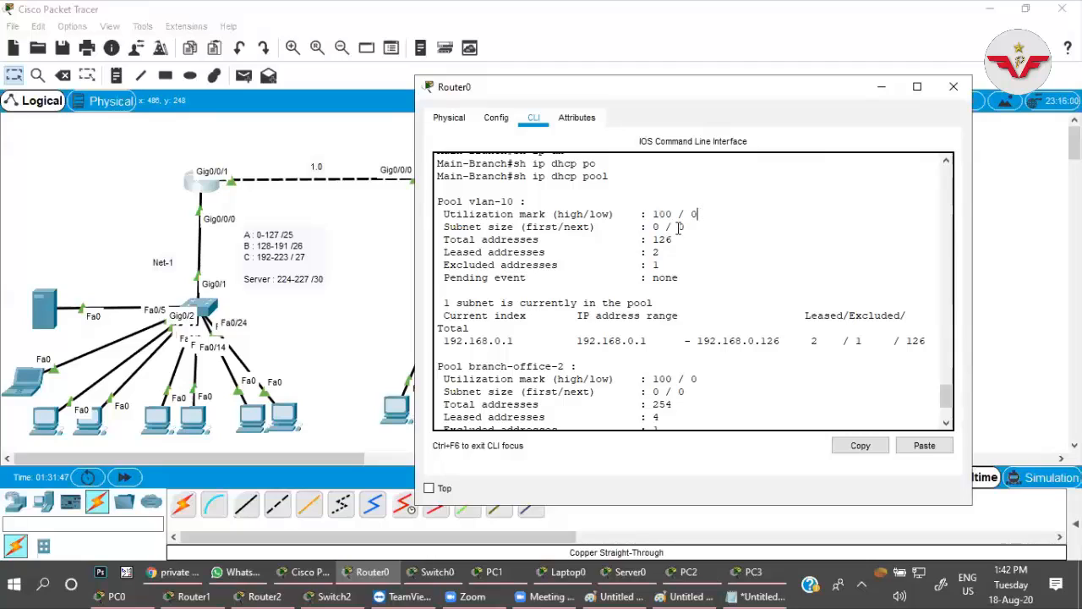
pyautogui.moveTo(460, 241); pyautogui.dragTo(695, 240)
pyautogui.moveTo(456, 251); pyautogui.dragTo(583, 252)
pyautogui.click(648, 252)
pyautogui.moveTo(652, 251); pyautogui.dragTo(662, 251)
pyautogui.moveTo(450, 265); pyautogui.dragTo(663, 264)
pyautogui.click(664, 264)
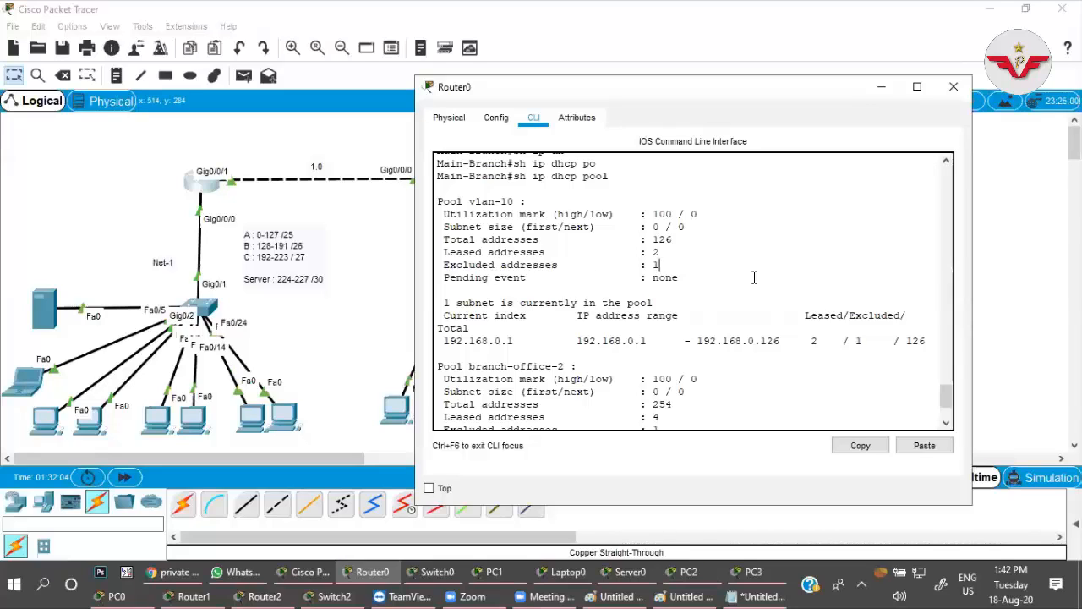
pyautogui.scroll(-1, 675, 321)
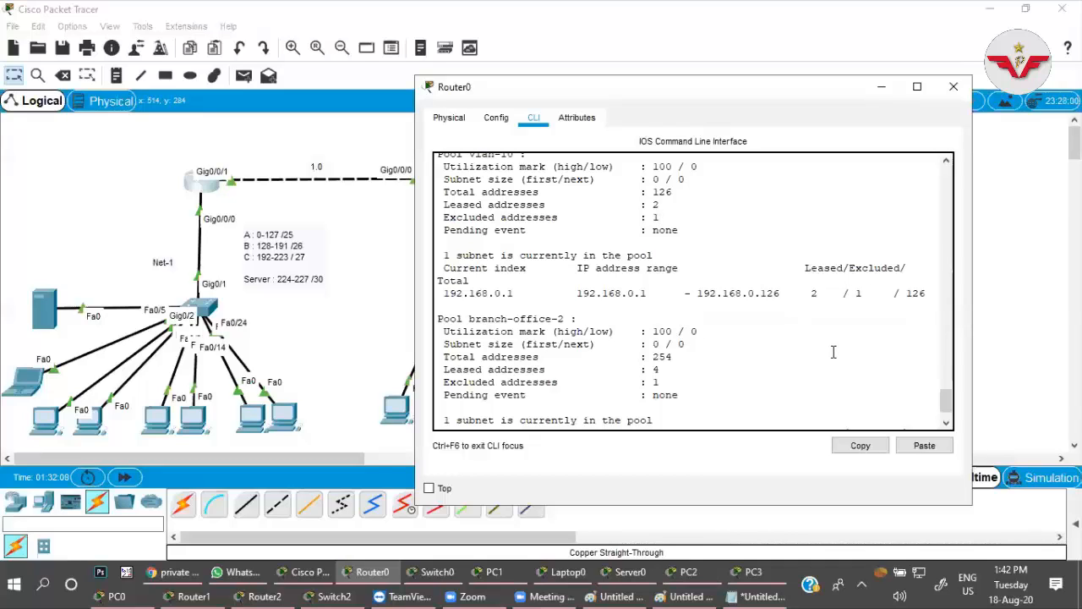
pyautogui.scroll(-1, 752, 331)
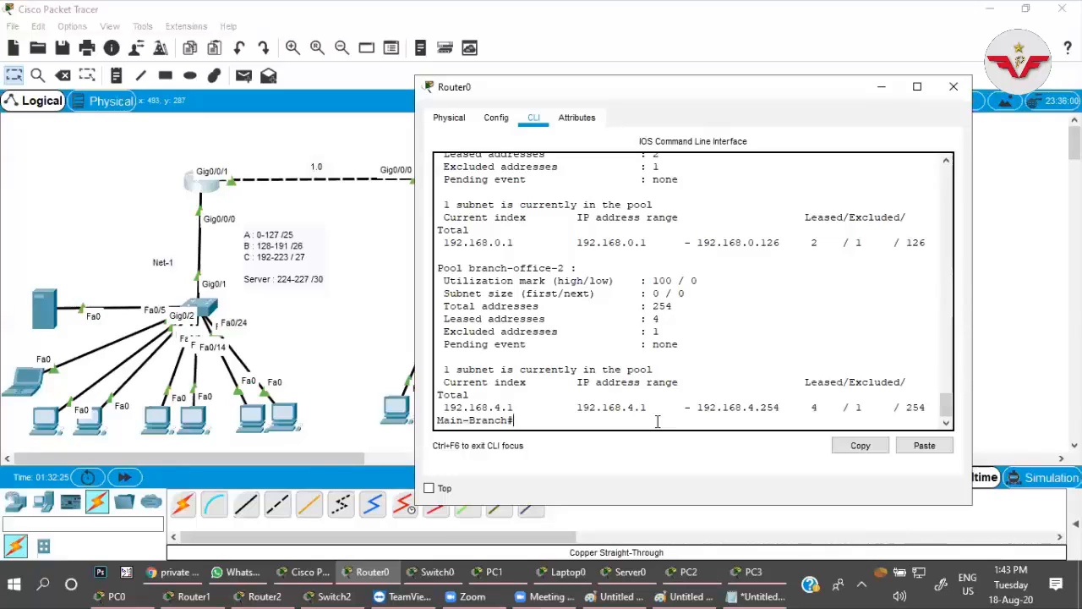
# Minimize Packet Tracer and all its device windows to show the desktop.
pyautogui.click(990, 10)
pyautogui.click(990, 10)
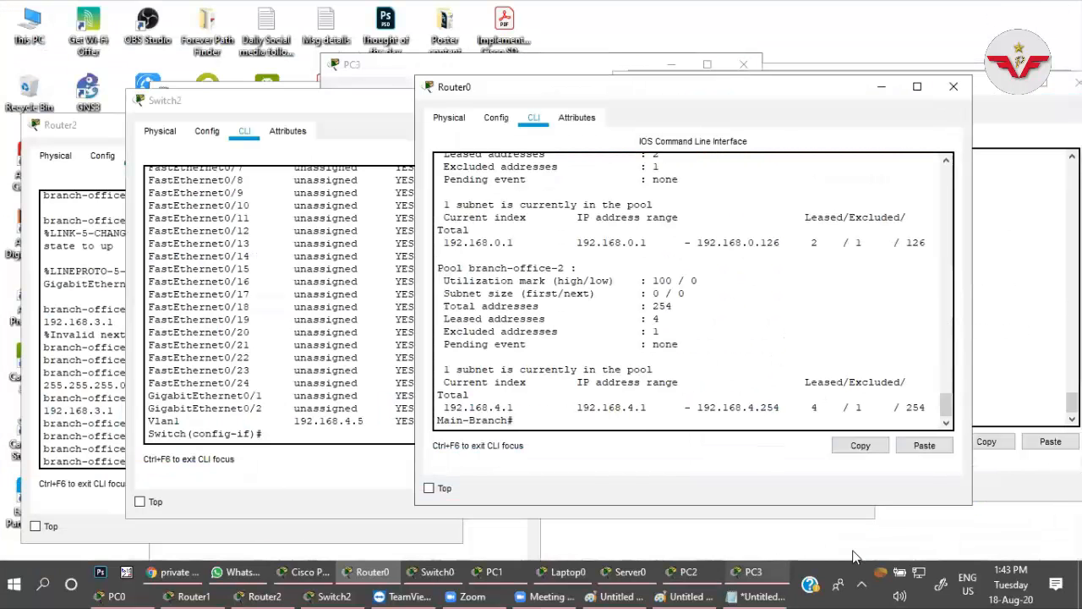
pyautogui.press('super+d')
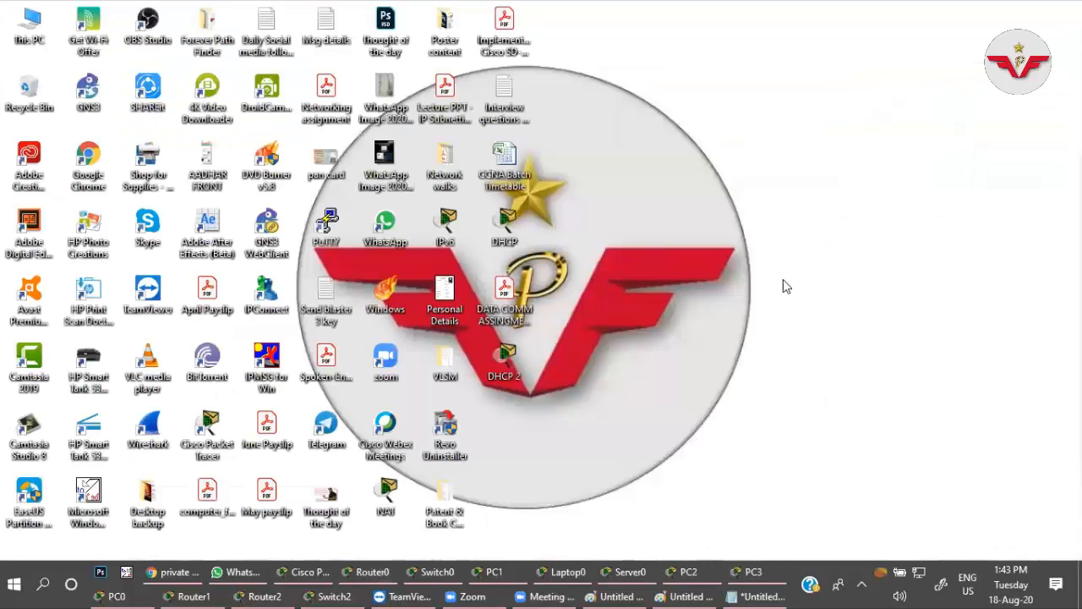
# Start GNS3 and close the Packet Tracer device windows of Switch2, Router2 and Router1.
pyautogui.doubleClick(97, 108)
pyautogui.click(330, 594)
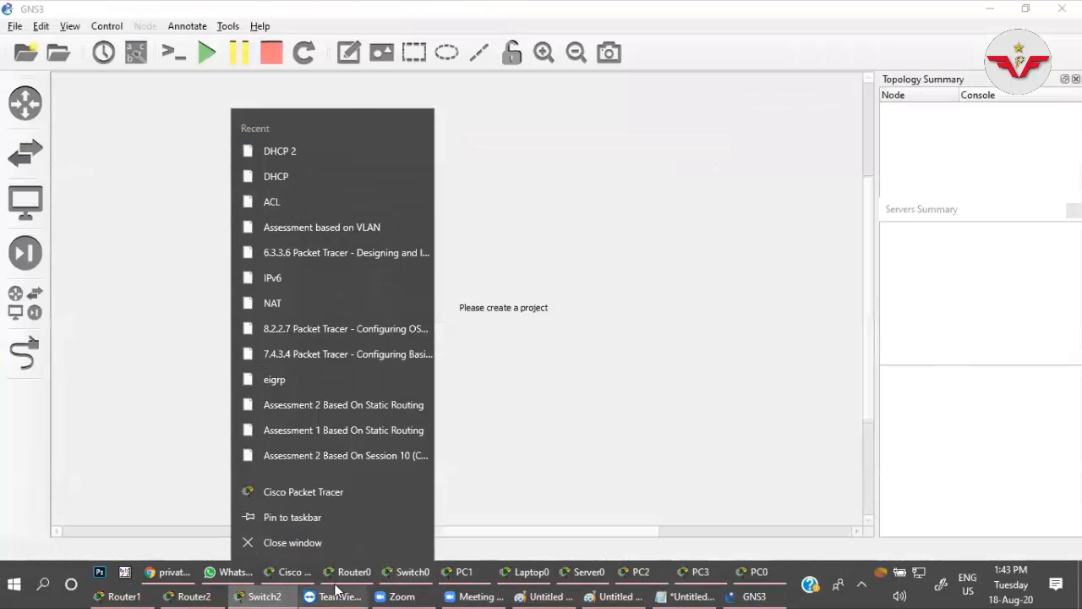
pyautogui.click(270, 592)
pyautogui.click(270, 592)
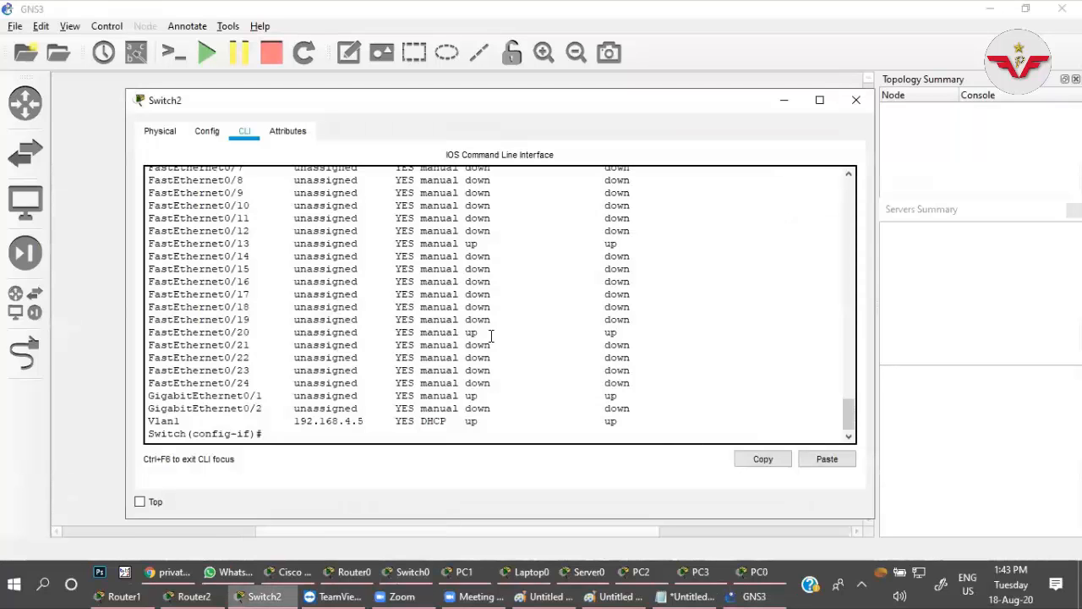
pyautogui.click(860, 99)
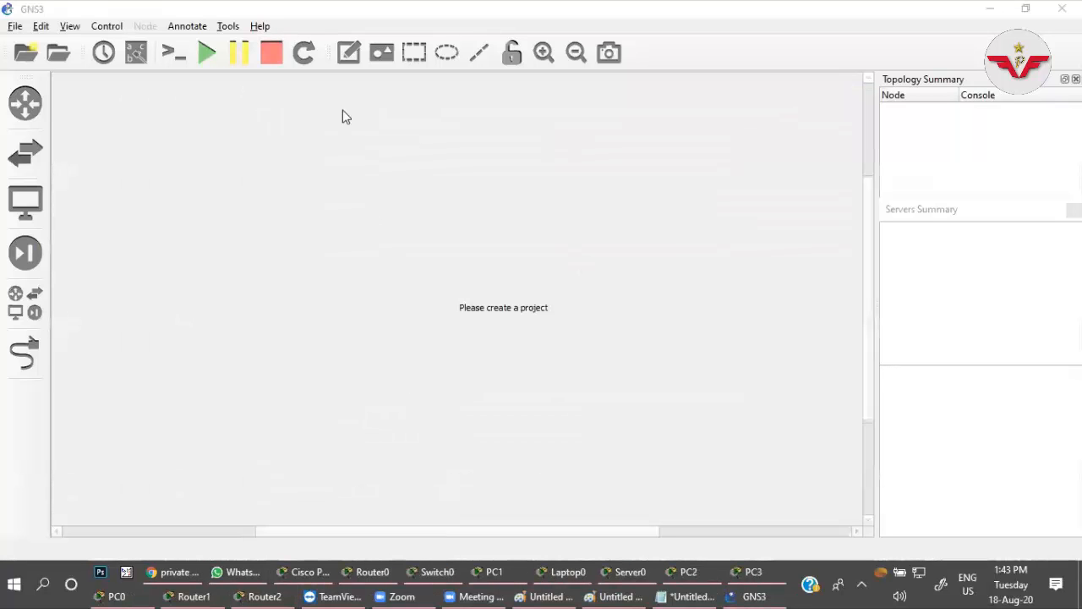
pyautogui.click(264, 596)
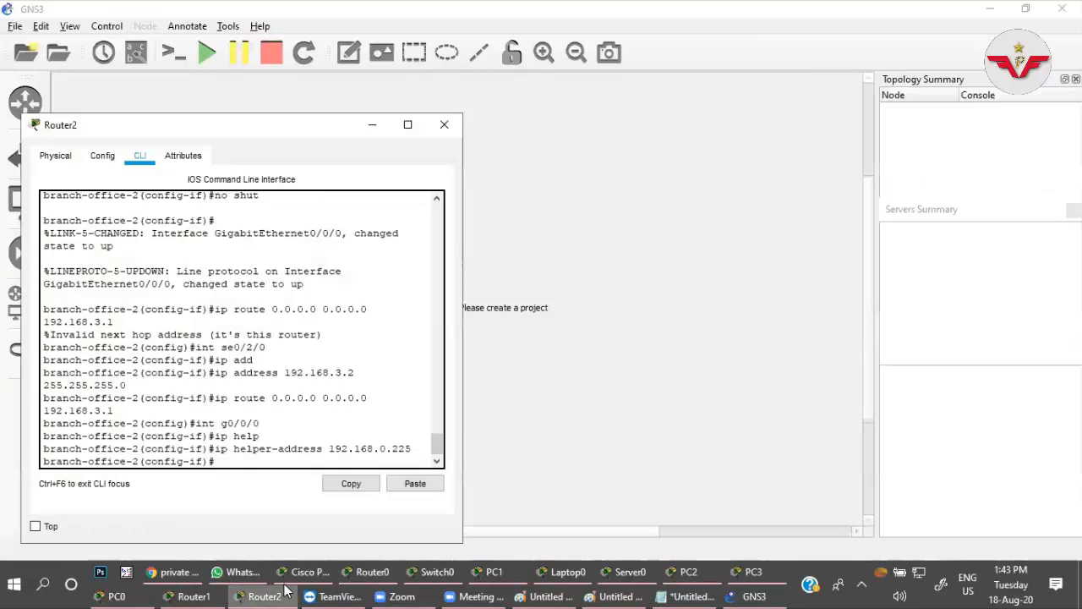
pyautogui.click(444, 125)
pyautogui.click(199, 594)
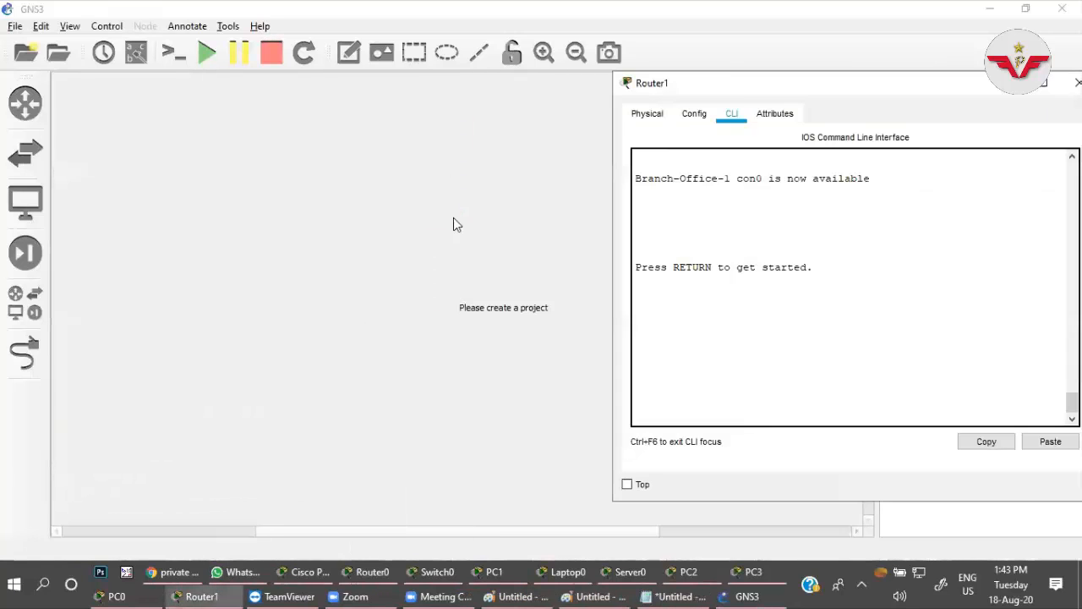
pyautogui.click(1077, 82)
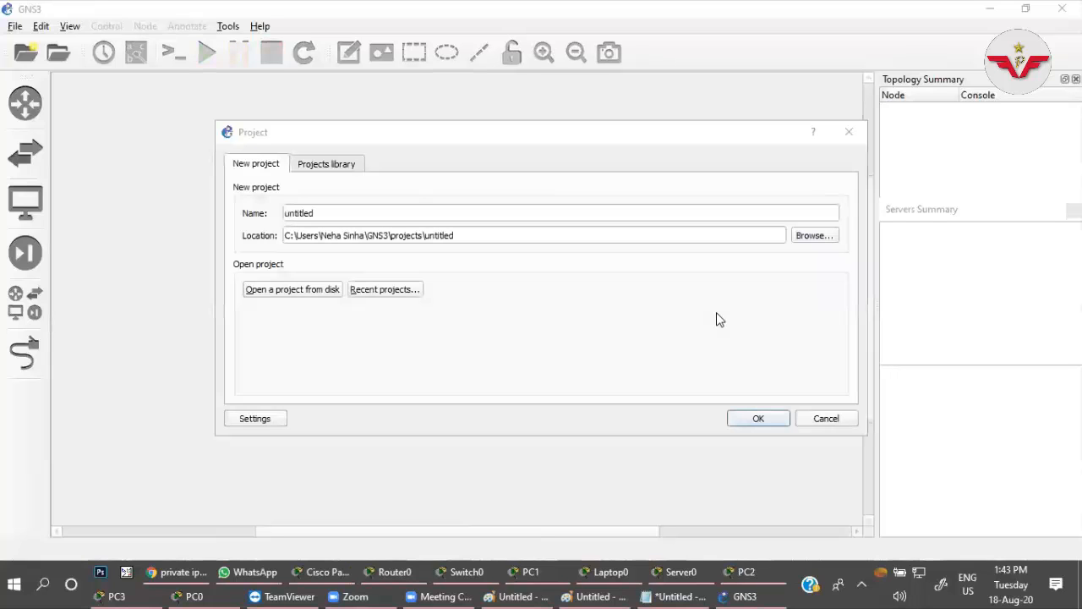
pyautogui.click(343, 168)
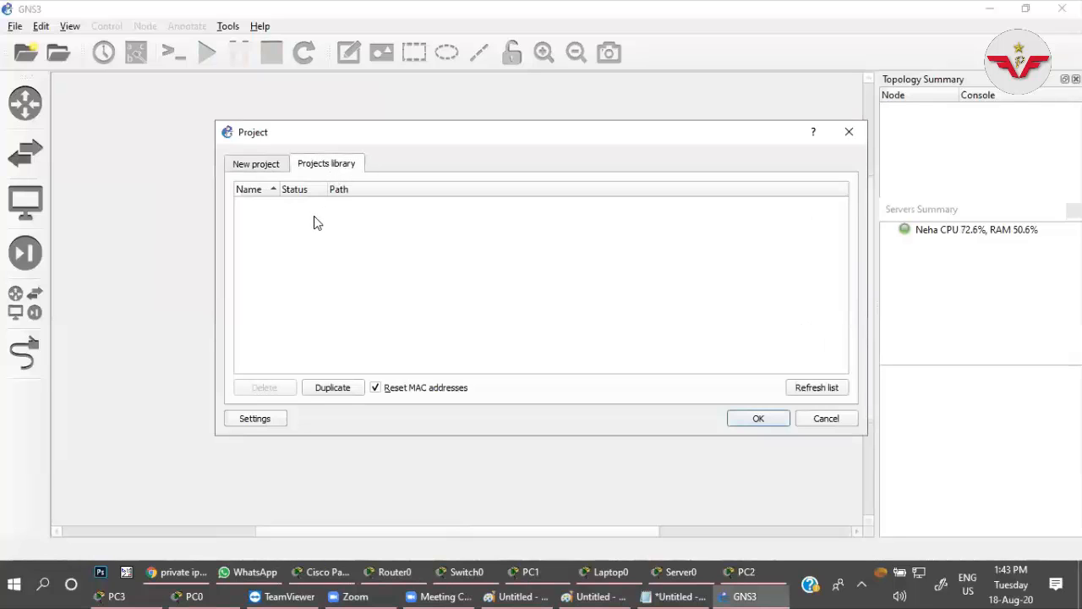
pyautogui.click(256, 165)
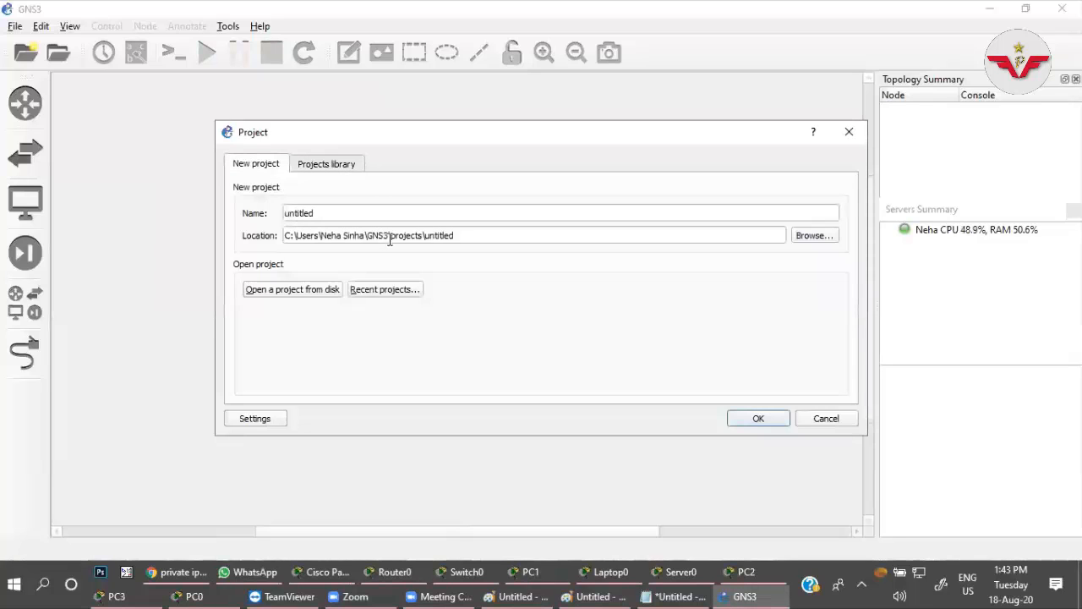
pyautogui.click(336, 166)
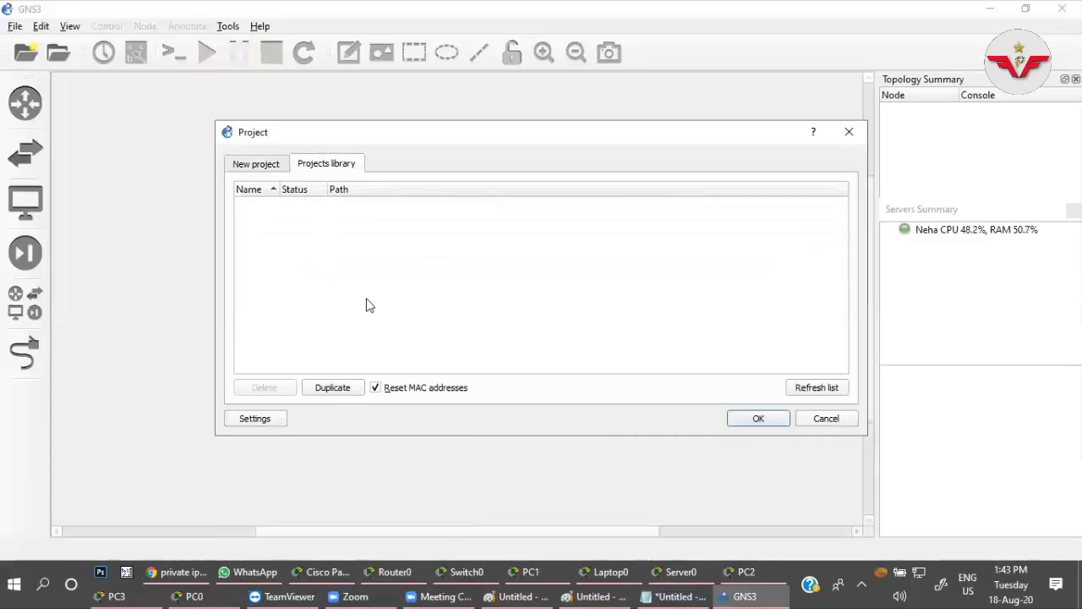
pyautogui.click(260, 163)
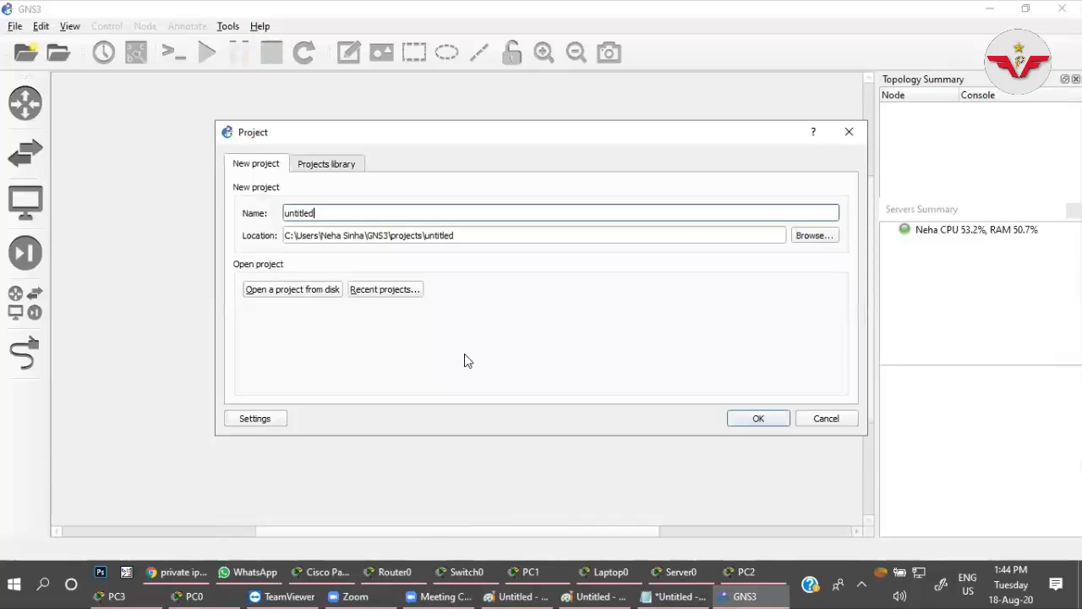
pyautogui.click(846, 420)
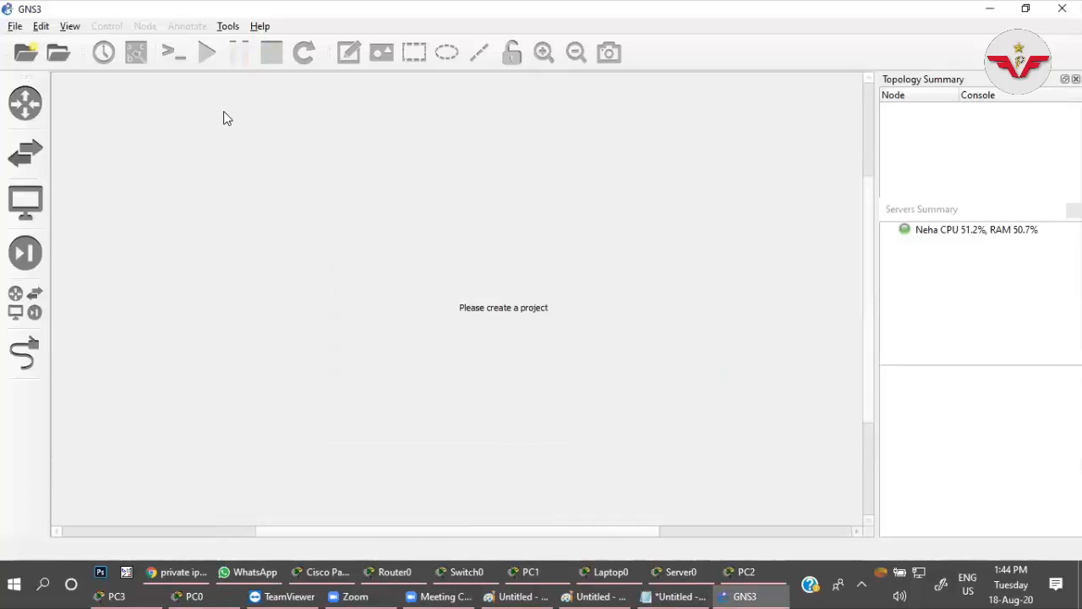
# Open the existing GNS3 project untitled from the projects folder.
pyautogui.click(14, 27)
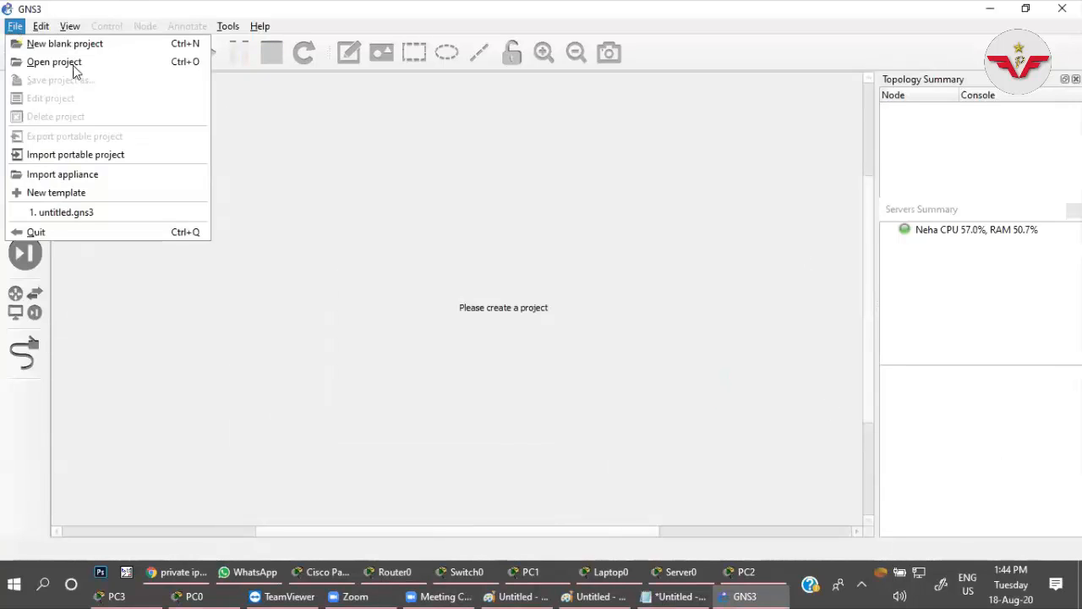
pyautogui.click(112, 71)
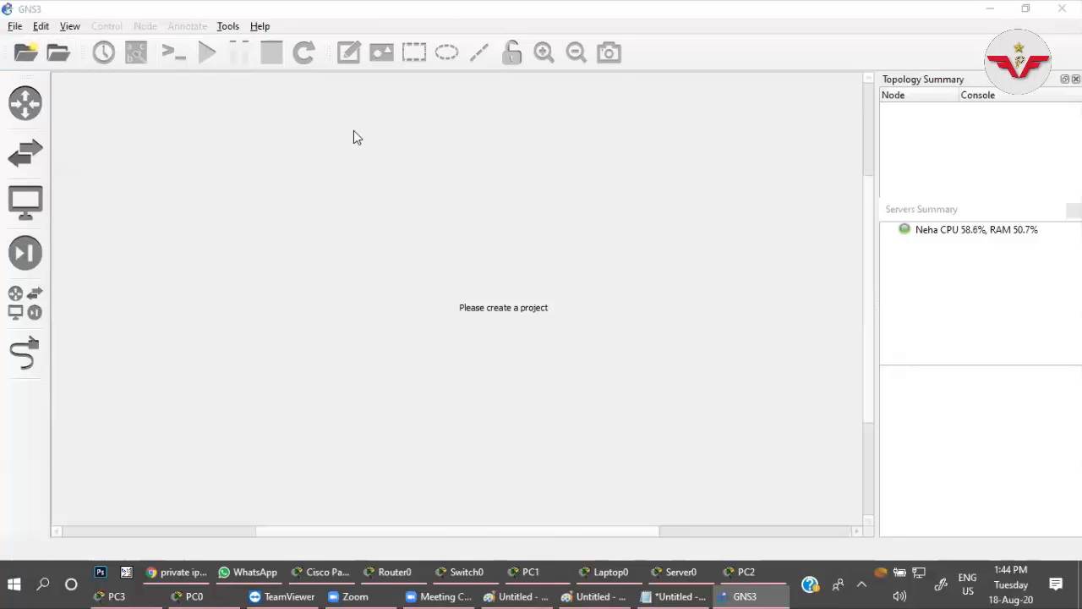
pyautogui.click(223, 137)
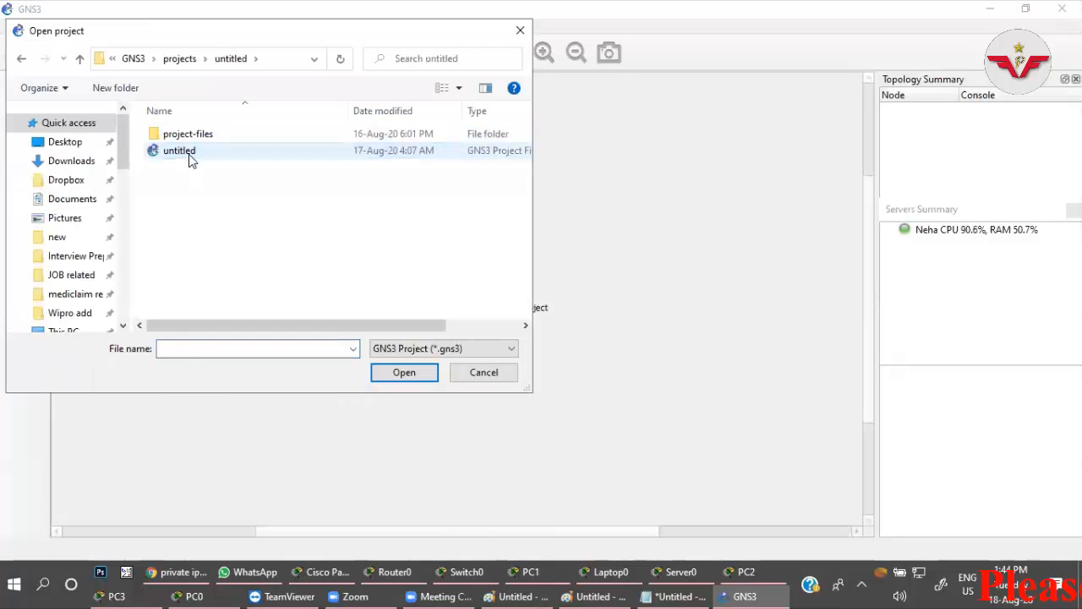
pyautogui.click(191, 152)
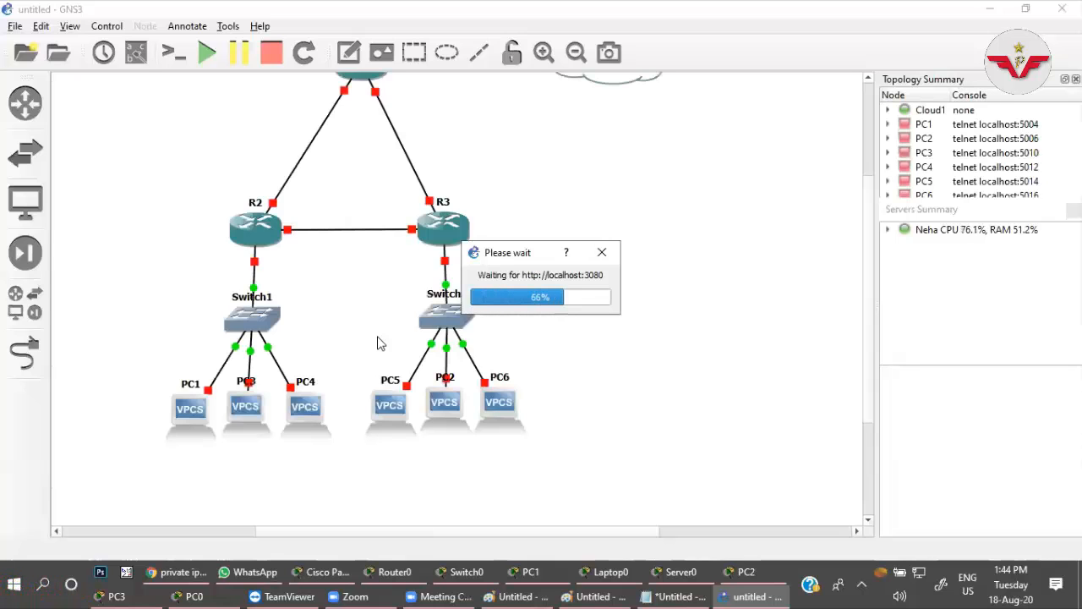
# Start router R1, the one linked to Cloud1, and open its console.
pyautogui.scroll(2, 679, 268)
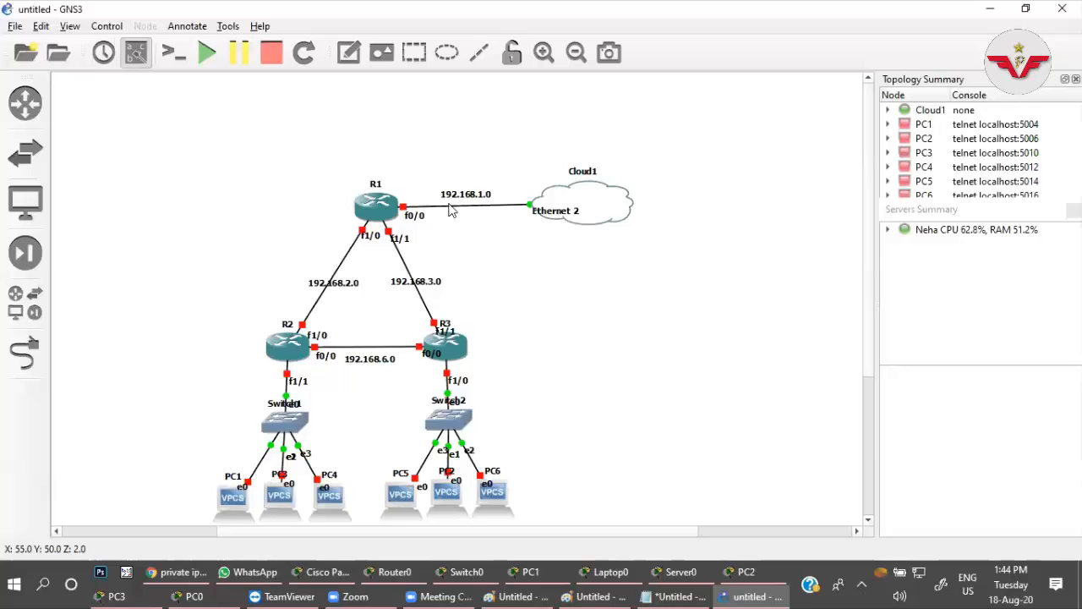
pyautogui.click(388, 213)
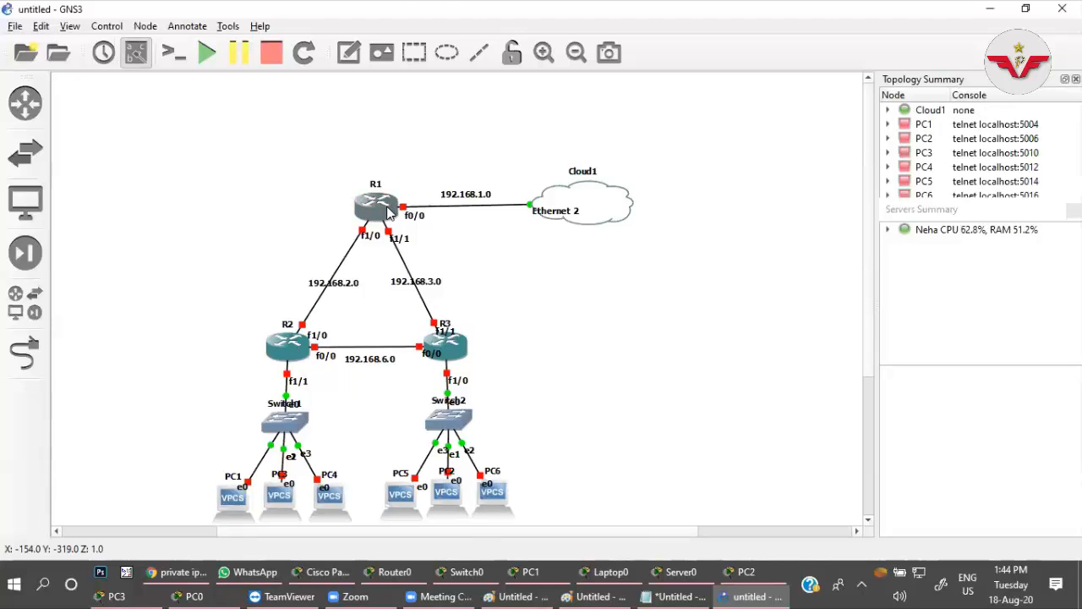
pyautogui.rightClick(388, 212)
pyautogui.click(649, 244)
# Close the Packet Tracer device windows of PC2, PC3, Server0, PC0 and Laptop0.
pyautogui.click(752, 581)
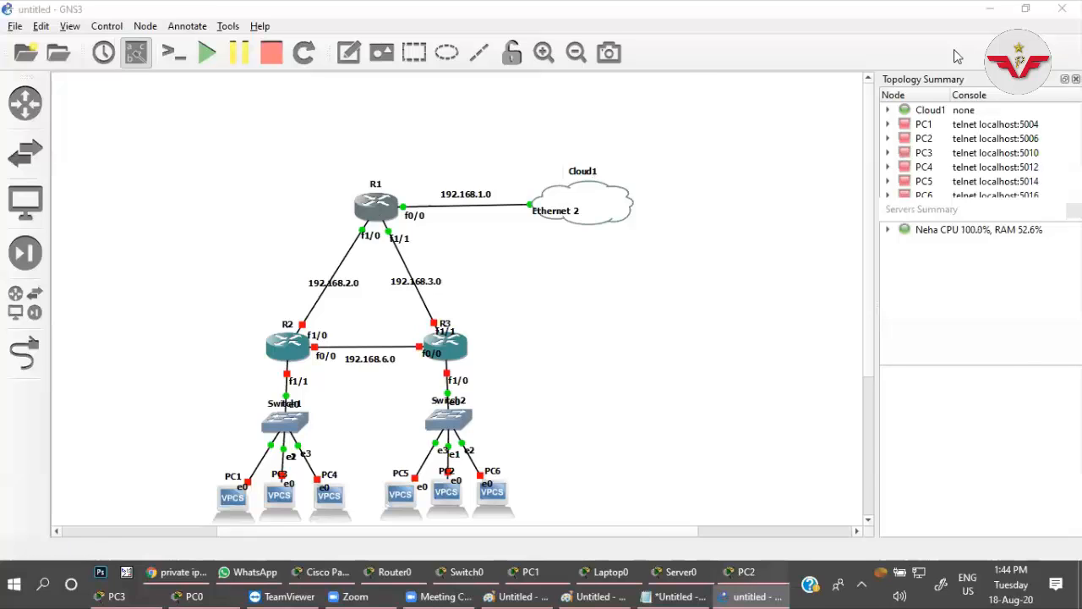
pyautogui.click(992, 76)
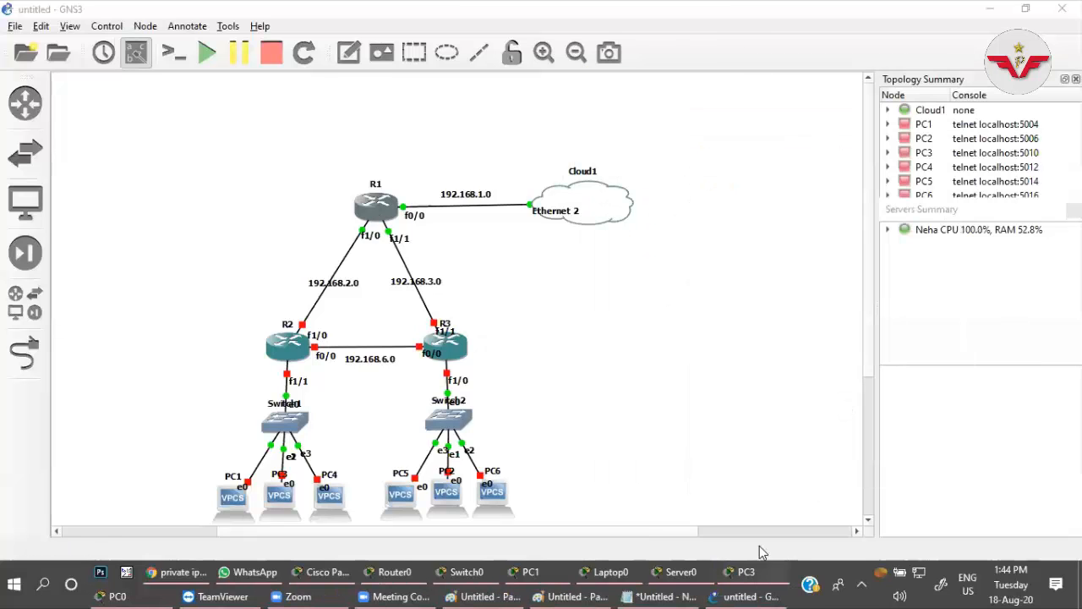
pyautogui.click(755, 581)
pyautogui.click(743, 66)
pyautogui.click(748, 581)
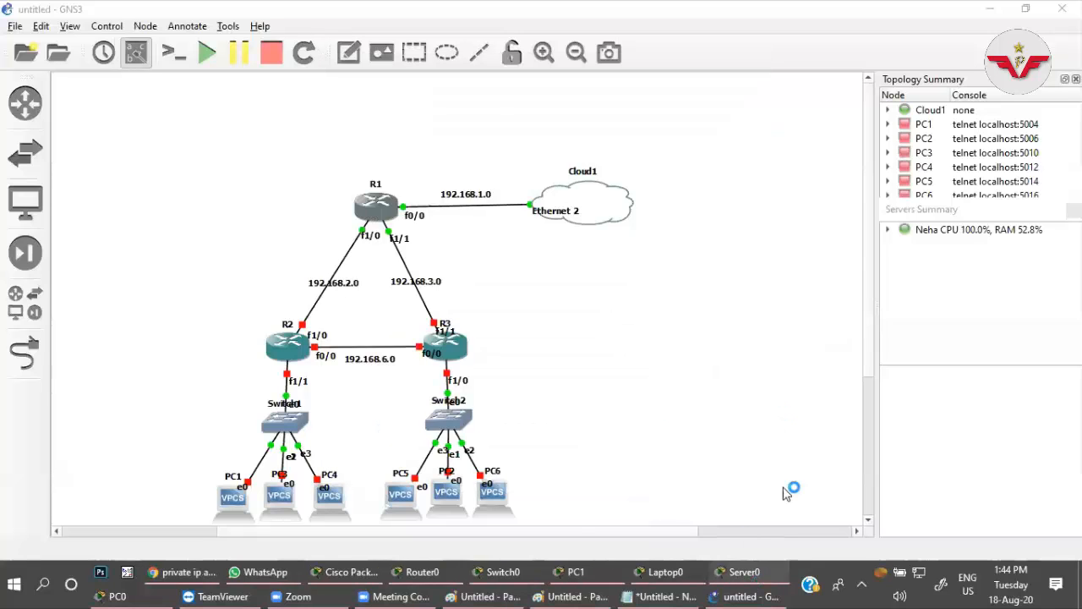
pyautogui.click(953, 71)
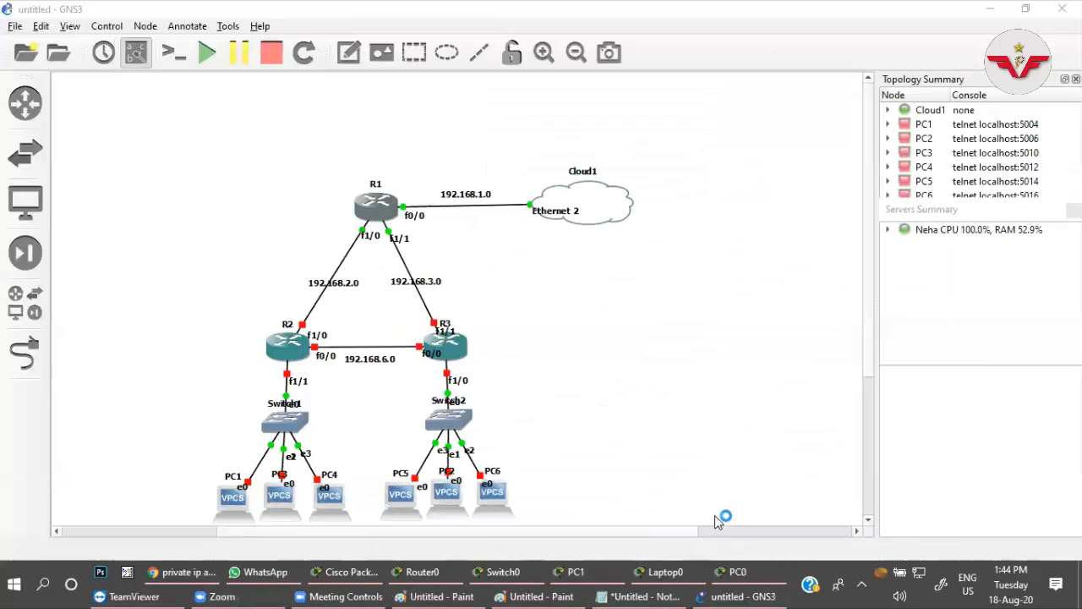
pyautogui.click(735, 573)
pyautogui.click(1051, 81)
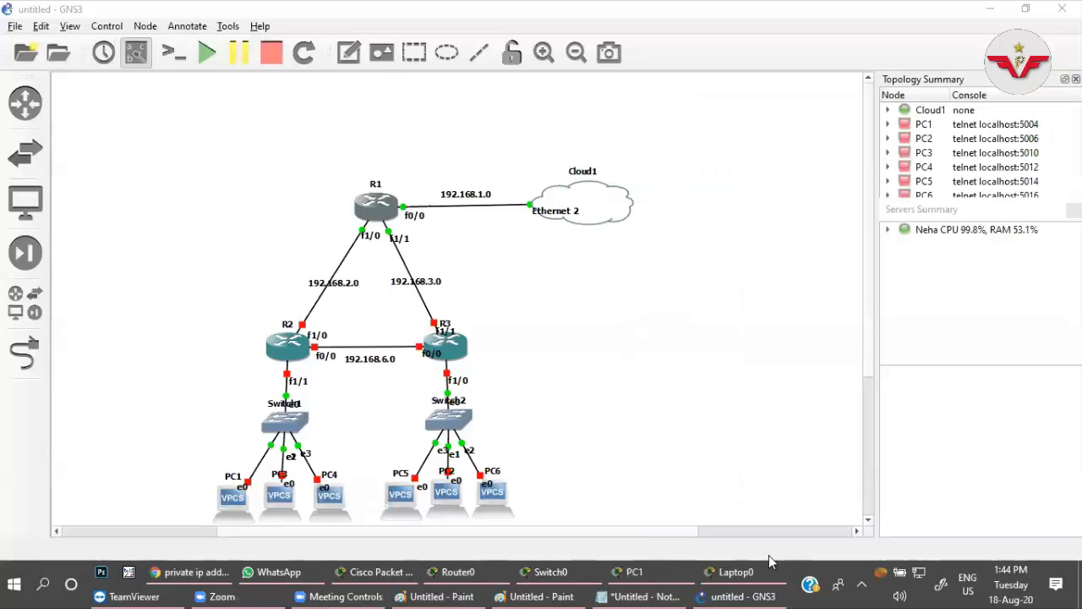
pyautogui.click(735, 572)
pyautogui.click(743, 66)
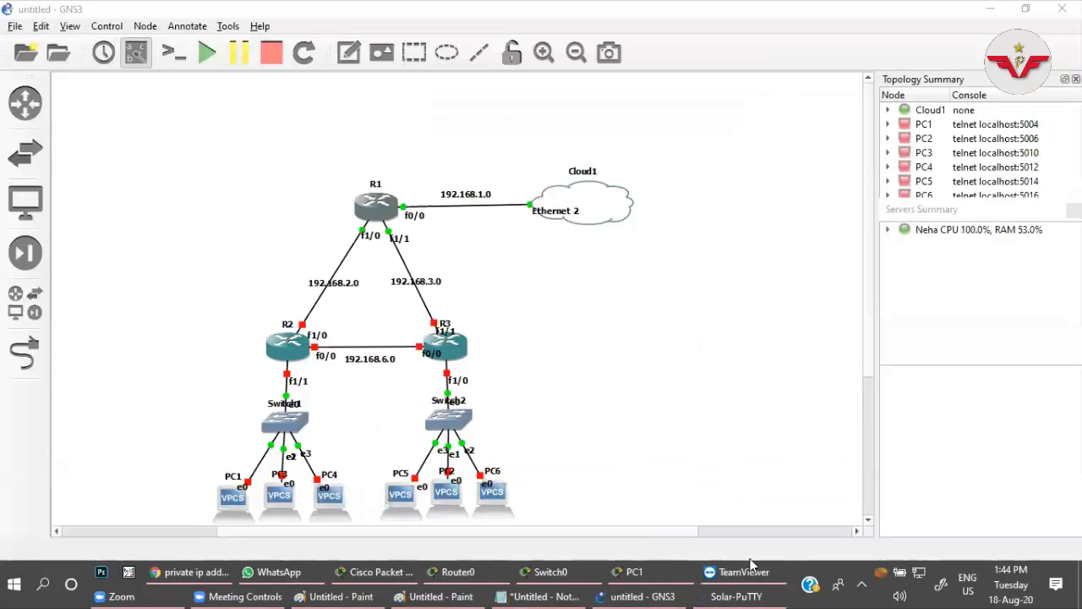
# Bring R1's Solar-PuTTY console to the front and close the Packet Tracer device windows of PC1, Switch0 and Router0.
pyautogui.click(743, 592)
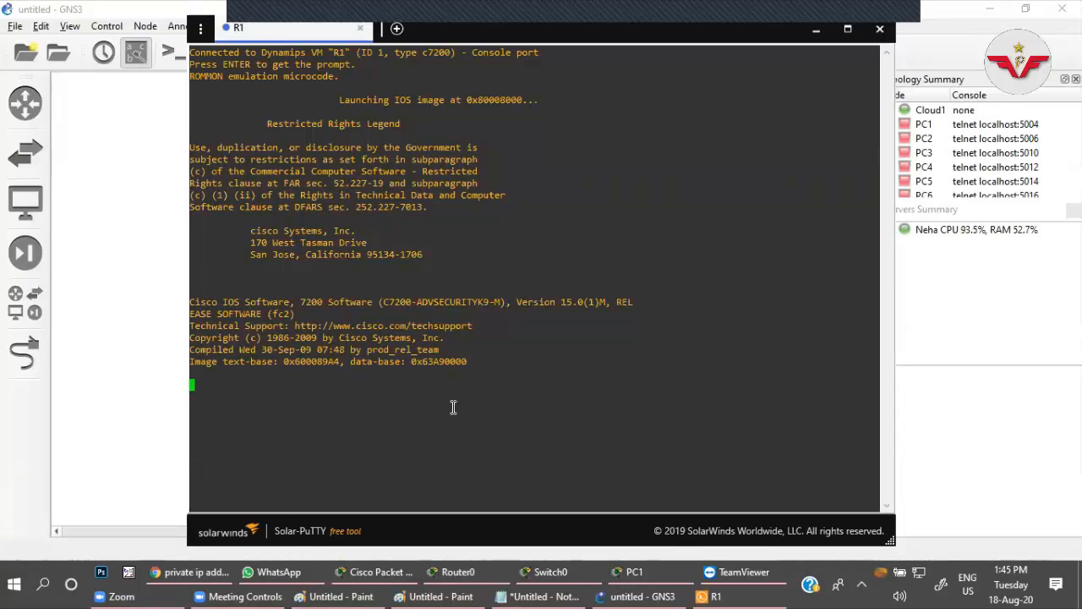
pyautogui.click(634, 571)
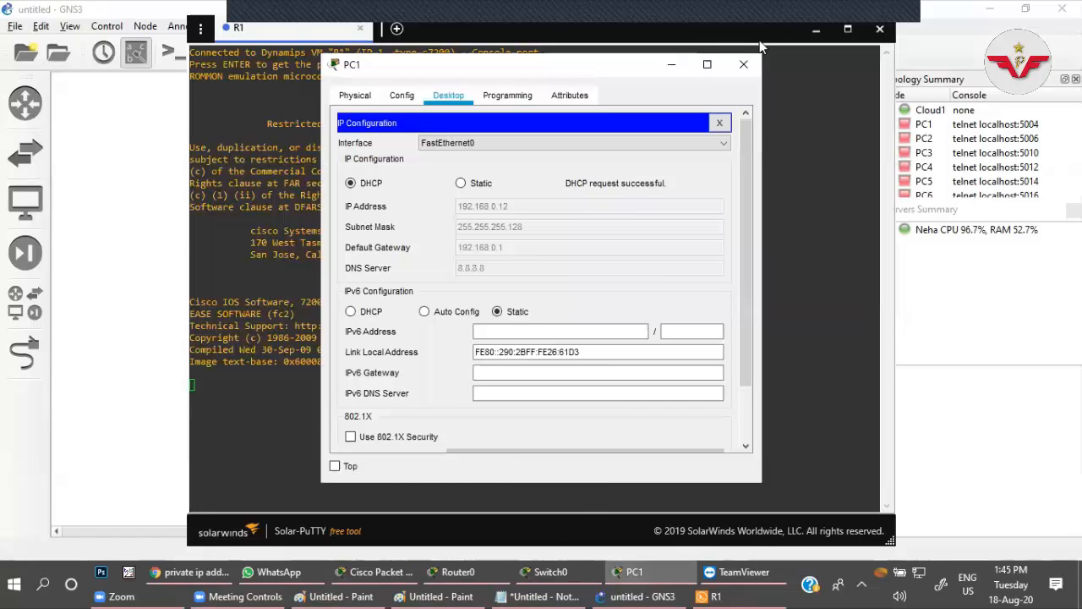
pyautogui.click(744, 65)
pyautogui.click(575, 578)
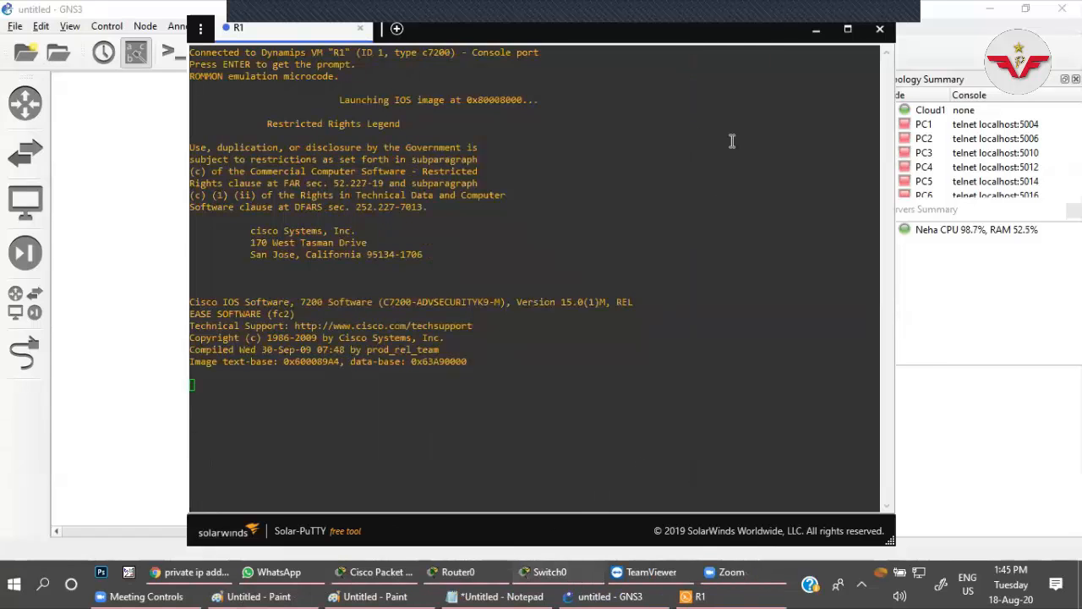
pyautogui.click(1054, 61)
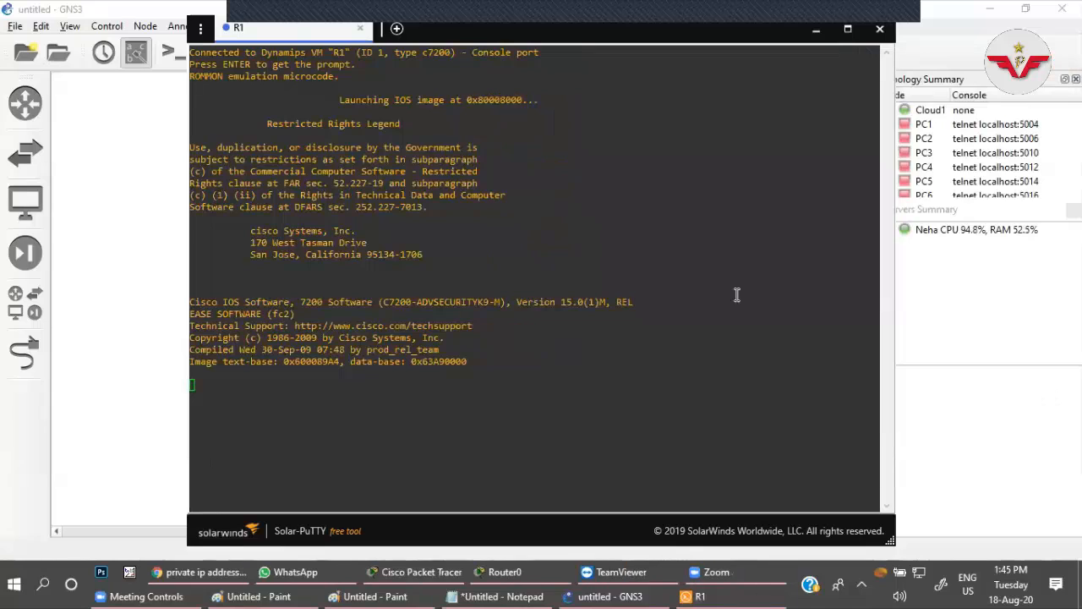
pyautogui.click(507, 577)
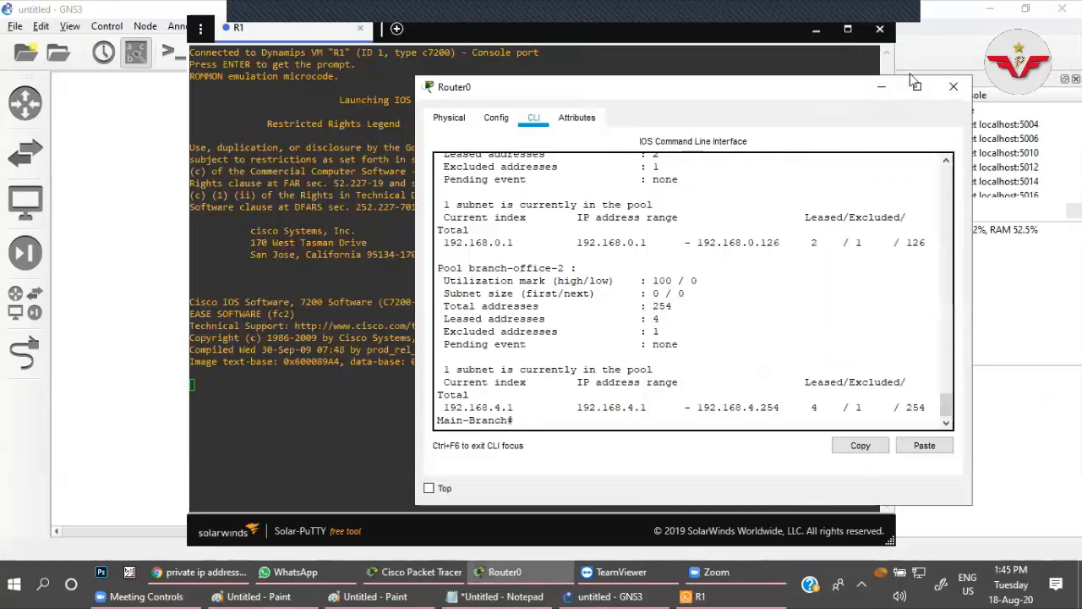
pyautogui.click(966, 82)
pyautogui.click(399, 423)
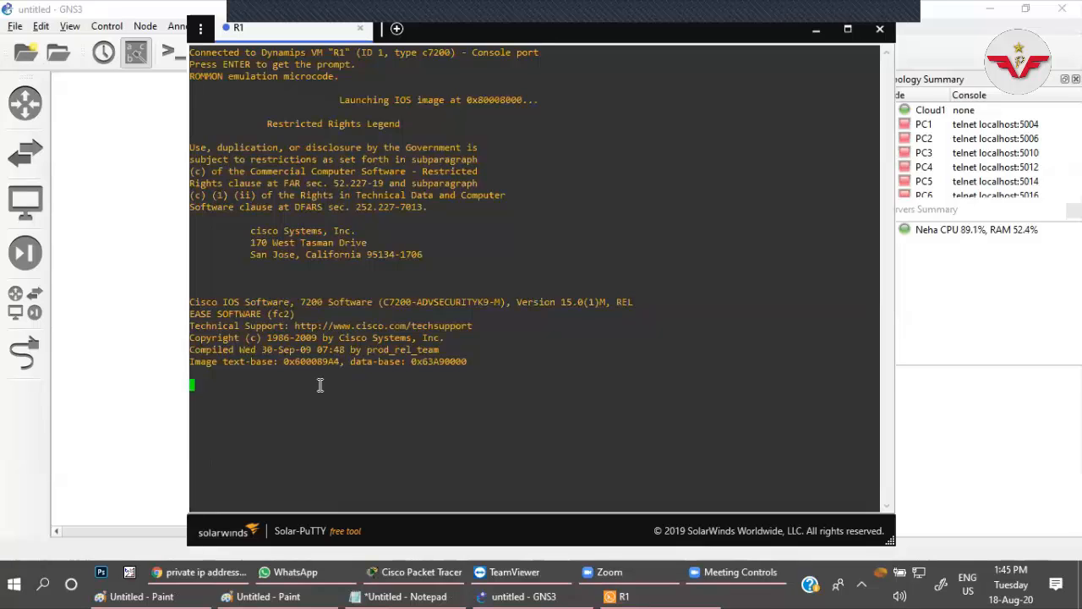
pyautogui.click(651, 590)
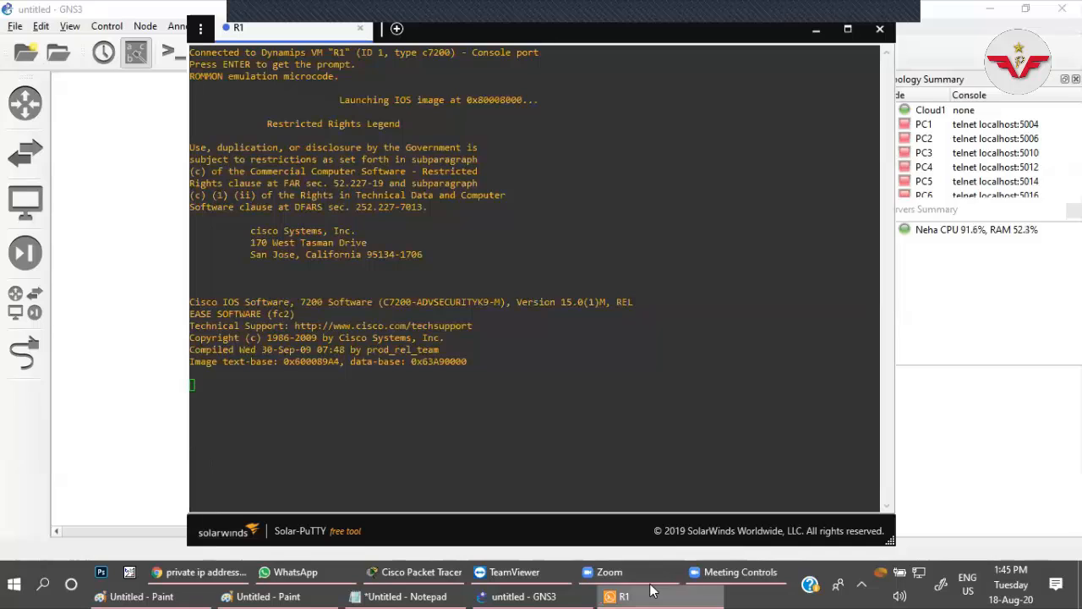
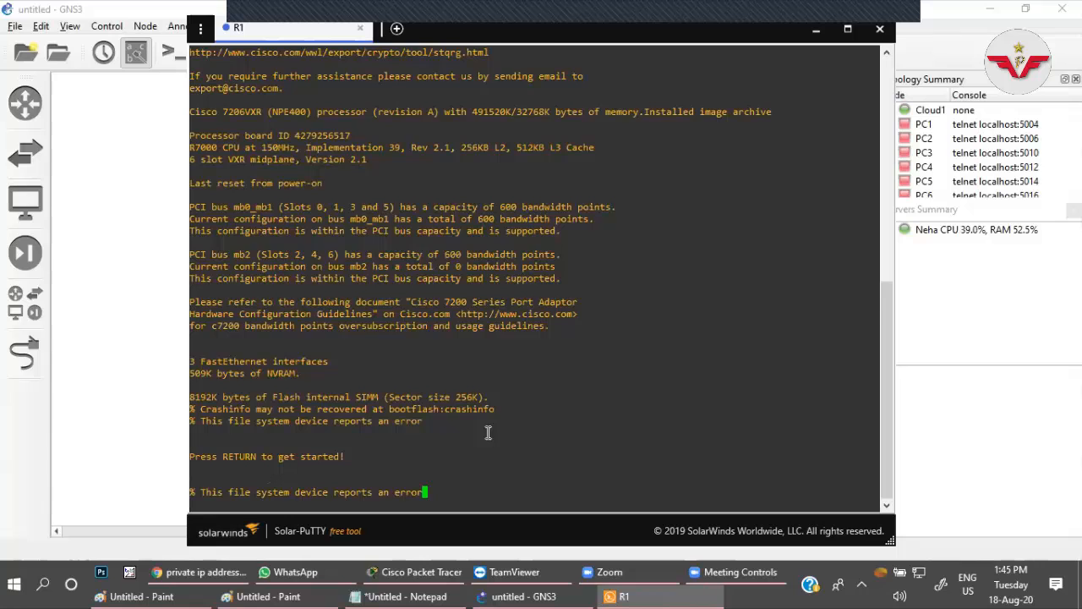
# Bring up the privileged command prompt on R1's console.
pyautogui.press('Return')
pyautogui.press('Return')
pyautogui.press('Return')
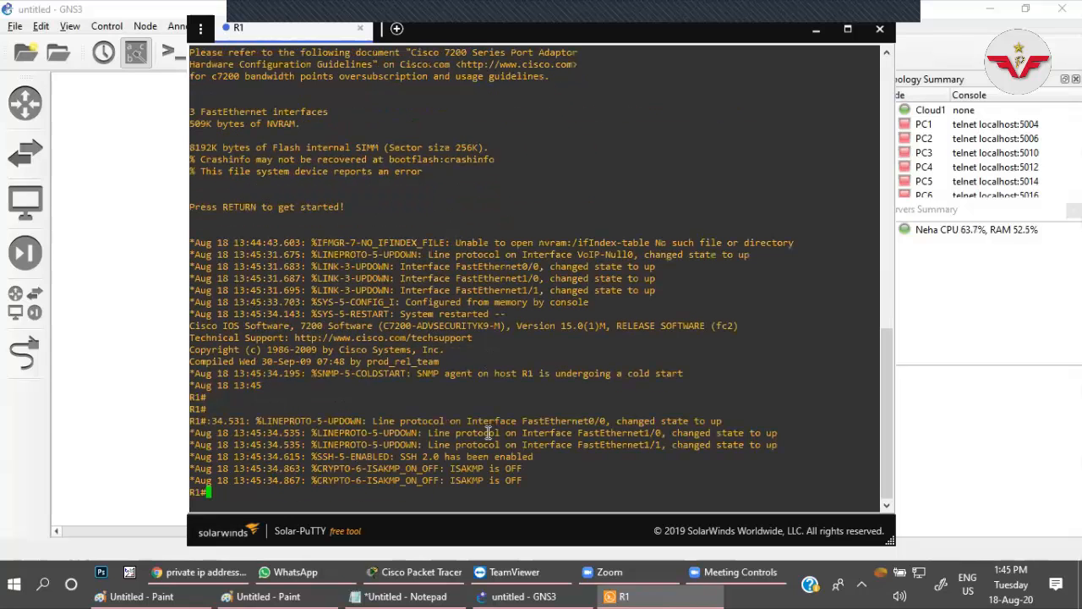
pyautogui.press('Return')
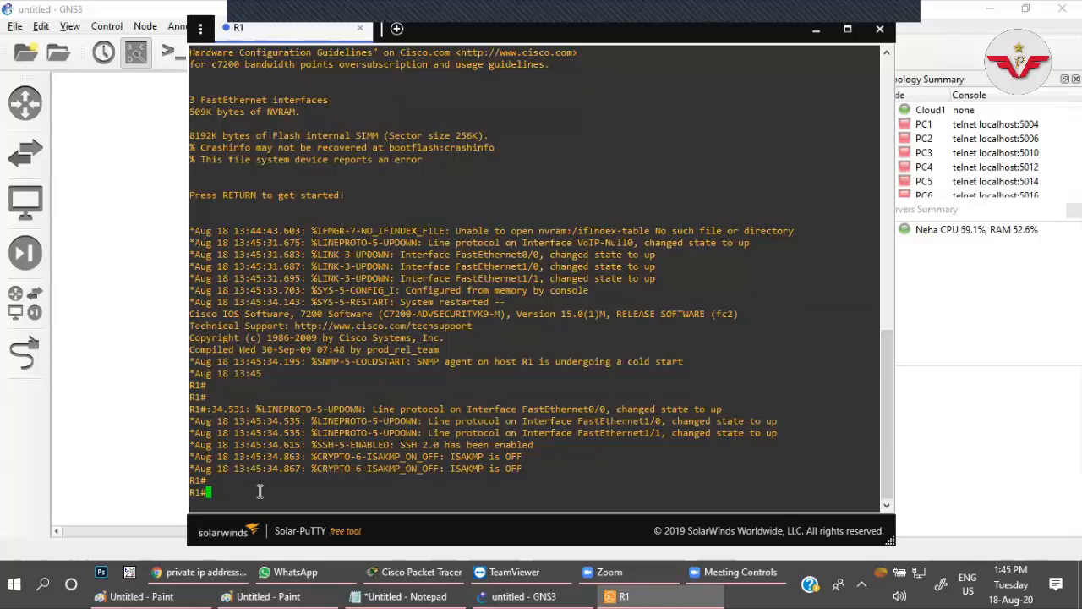
pyautogui.write('conf t')
pyautogui.press('Return')
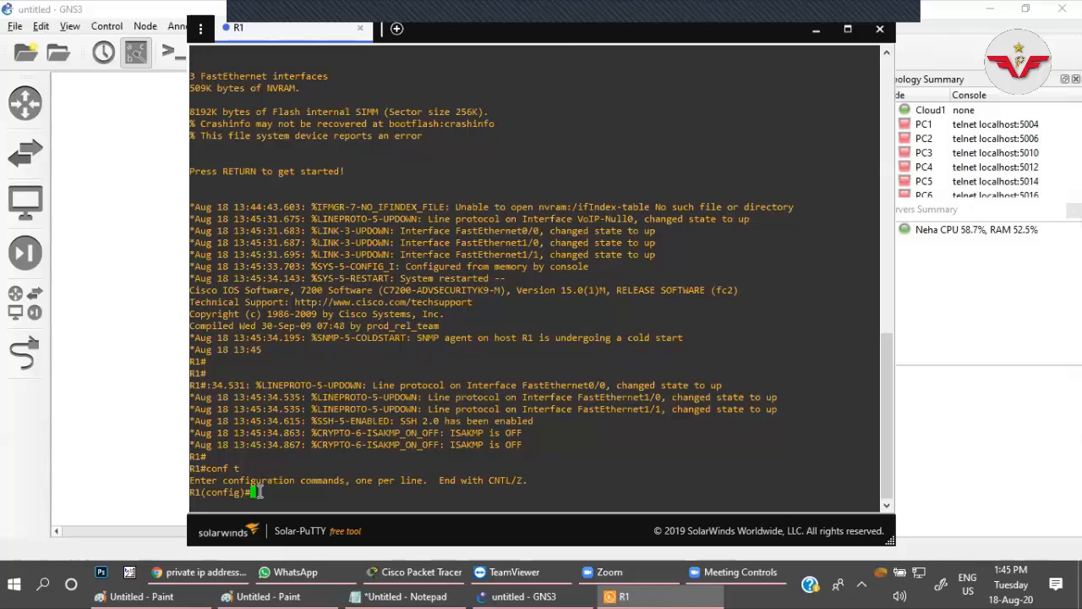
pyautogui.write('exit')
pyautogui.press('Return')
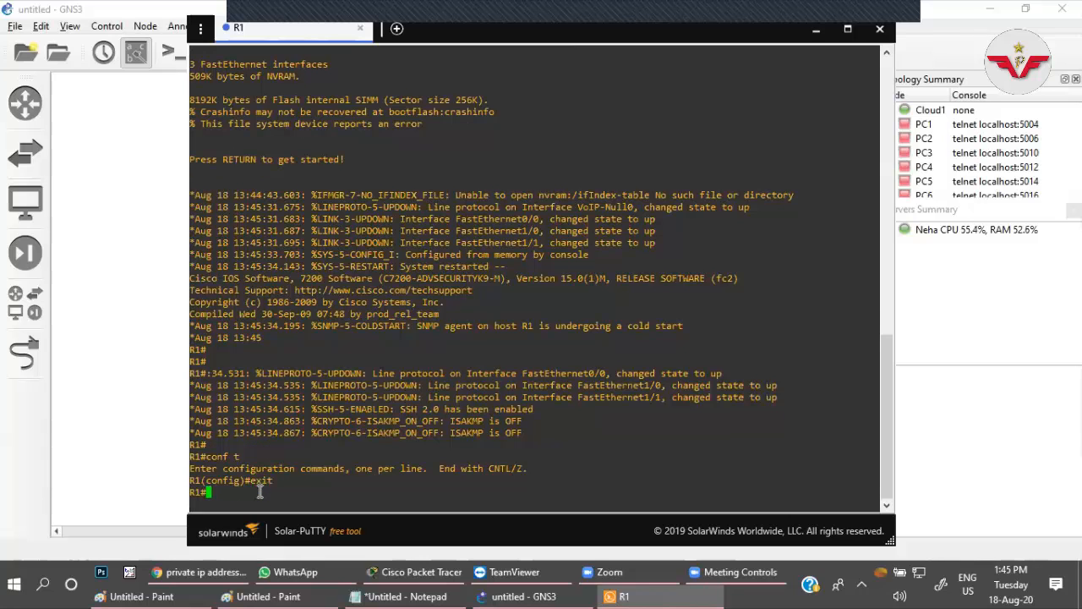
# Try to complete sh ip dhcp stat on R1, and list the available sh ip dhcp options.
pyautogui.write('sh ip dh')
pyautogui.press('Tab')
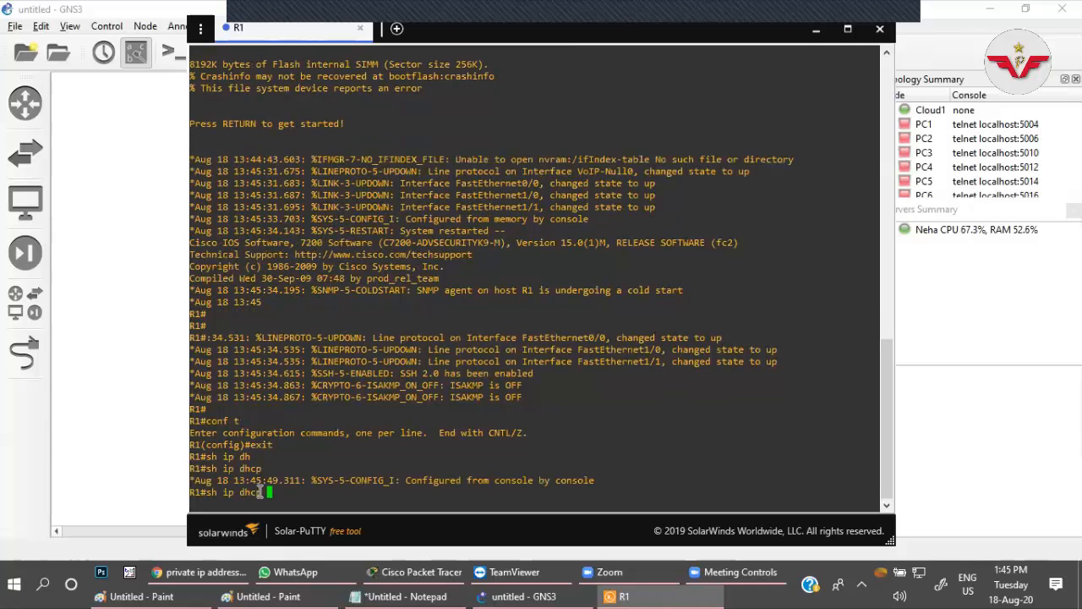
pyautogui.write('sta')
pyautogui.press('Tab')
pyautogui.write('t')
pyautogui.press('Tab')
pyautogui.press('BackSpace')
pyautogui.press('BackSpace')
pyautogui.press('BackSpace')
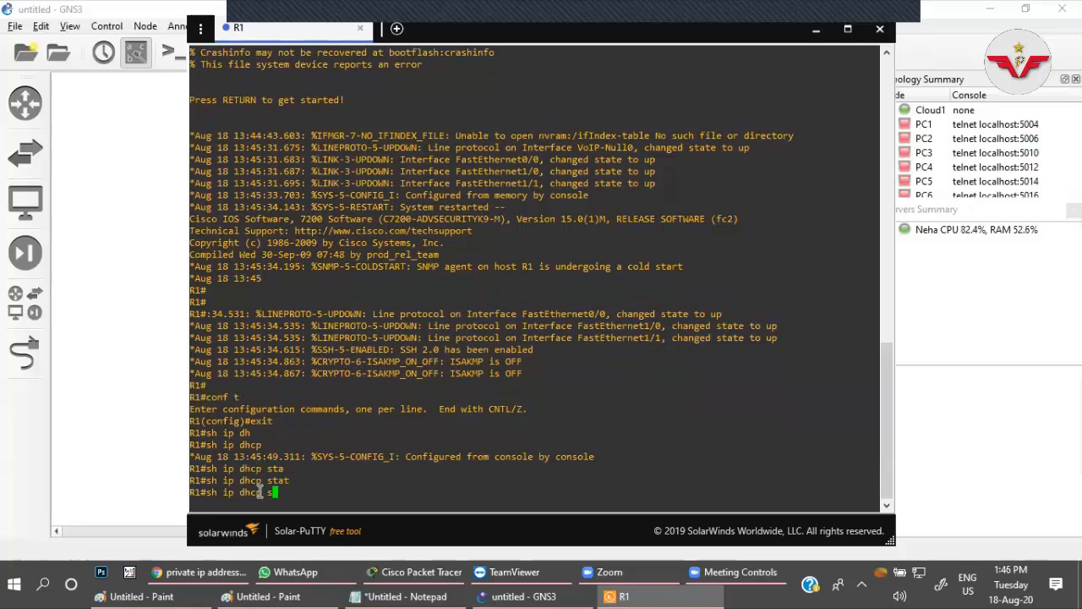
pyautogui.press('BackSpace')
pyautogui.write('?')
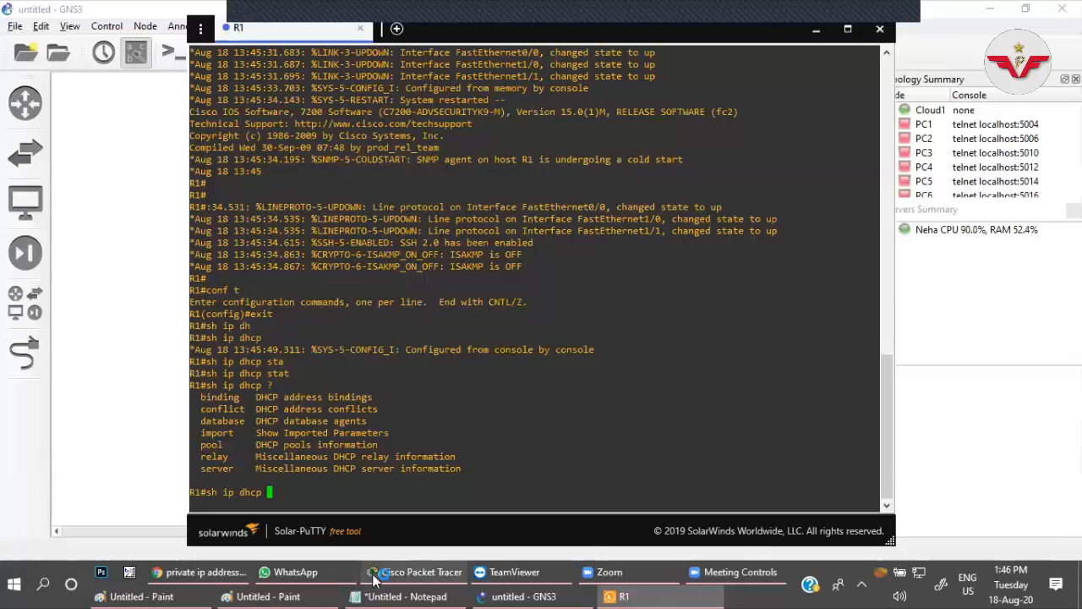
# Switch to Cisco Packet Tracer and enter global configuration mode in Router0's command line.
pyautogui.click(412, 580)
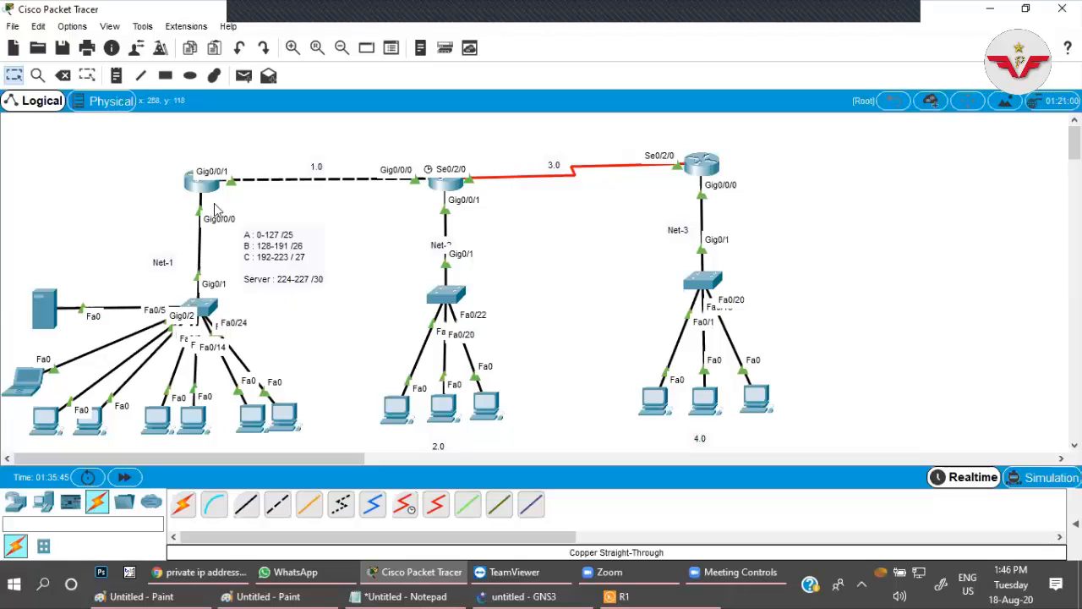
pyautogui.moveTo(207, 195)
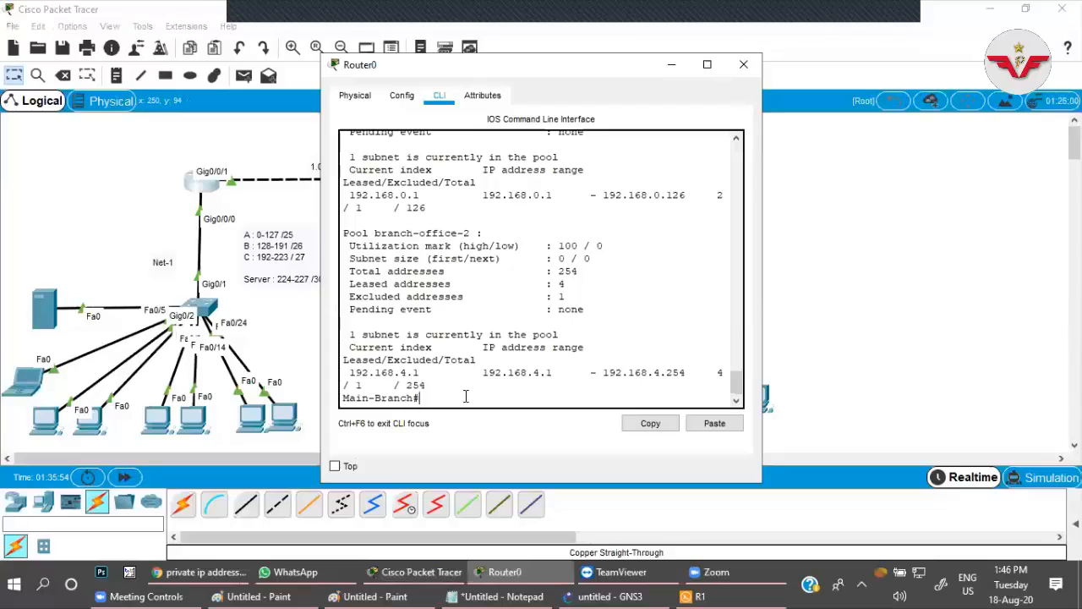
pyautogui.press('Return')
pyautogui.press('Return')
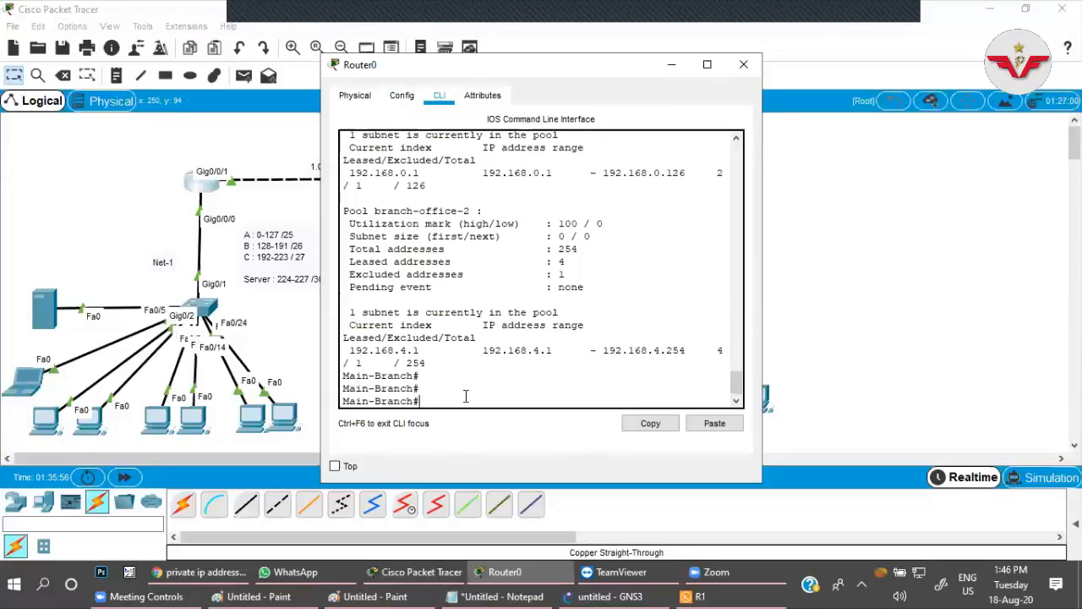
pyautogui.write('conf t')
pyautogui.press('Return')
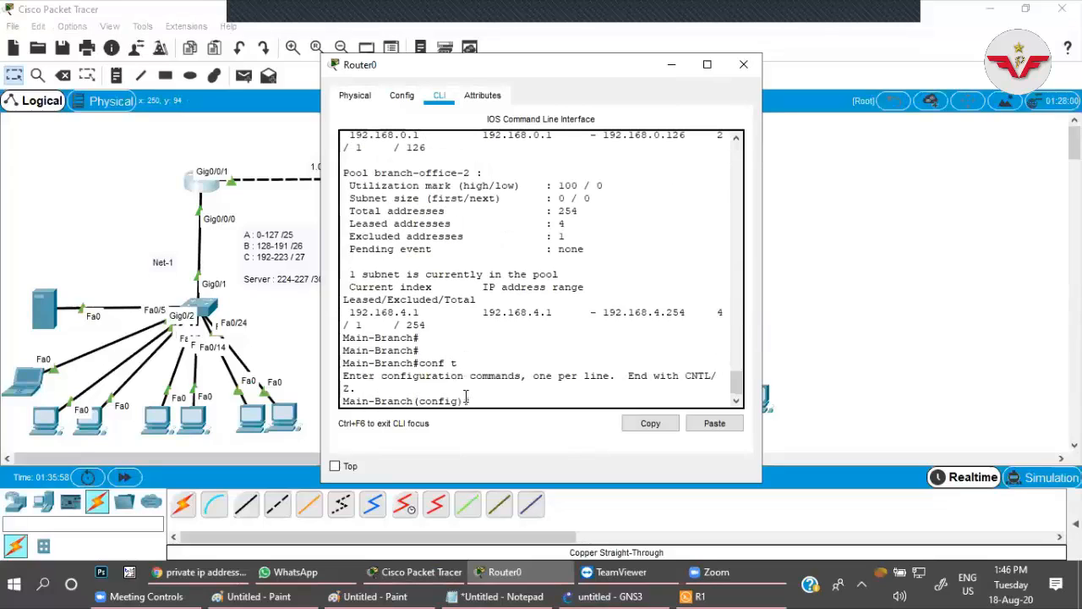
# Create the DHCP pool vlan-10 on the Main-Branch router.
pyautogui.write('ip dhcp')
pyautogui.press('Tab')
pyautogui.write('poo')
pyautogui.press('Tab')
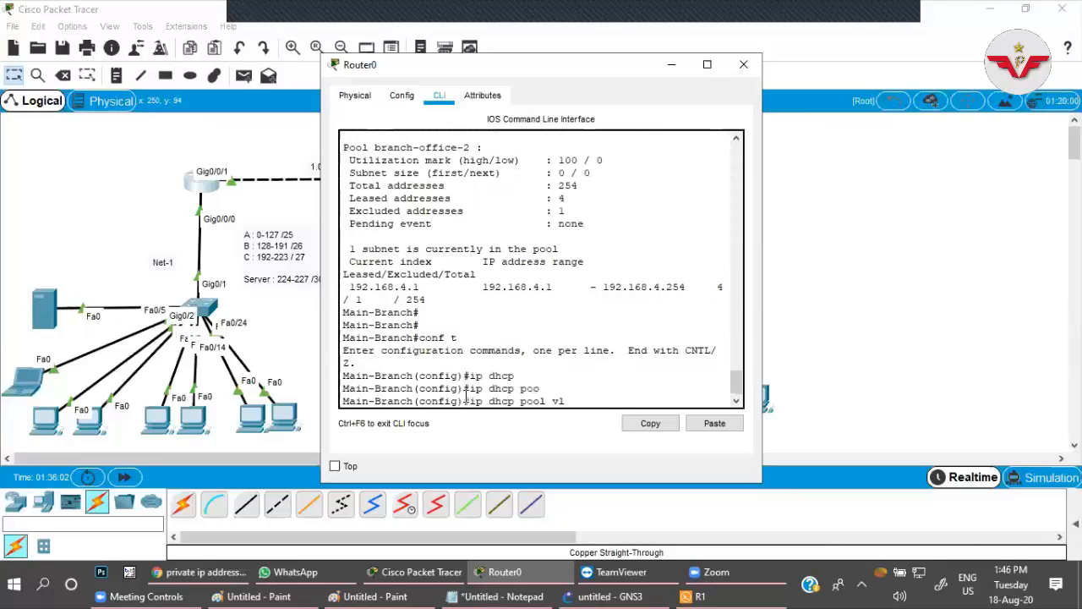
pyautogui.write('vlan-10')
pyautogui.press('Return')
# Try to complete the lease command from lea in the vlan-10 pool configuration.
pyautogui.write('lea')
pyautogui.press('Tab')
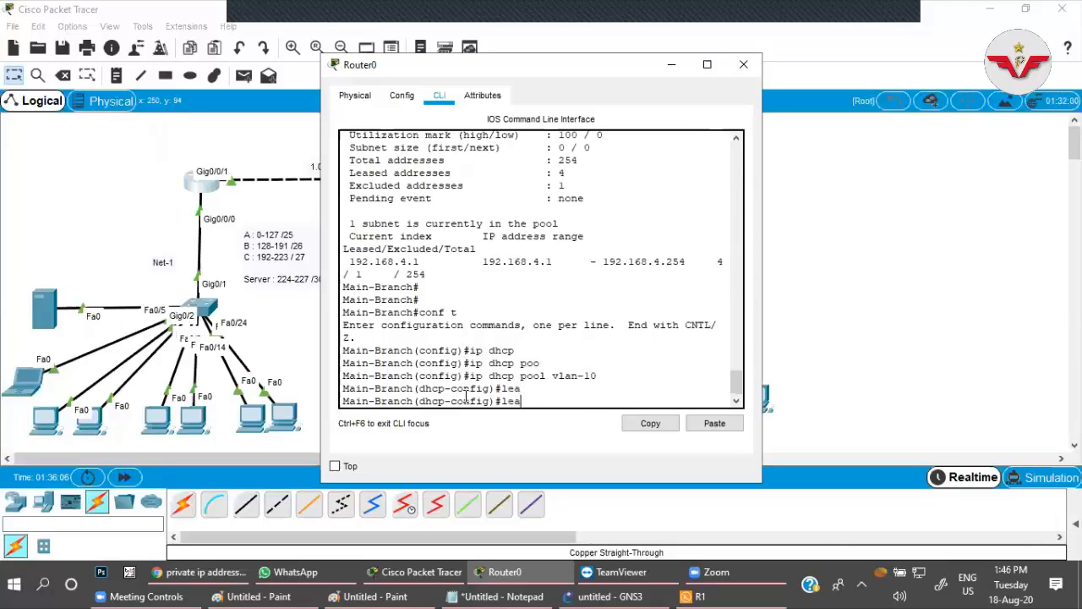
pyautogui.press('Tab')
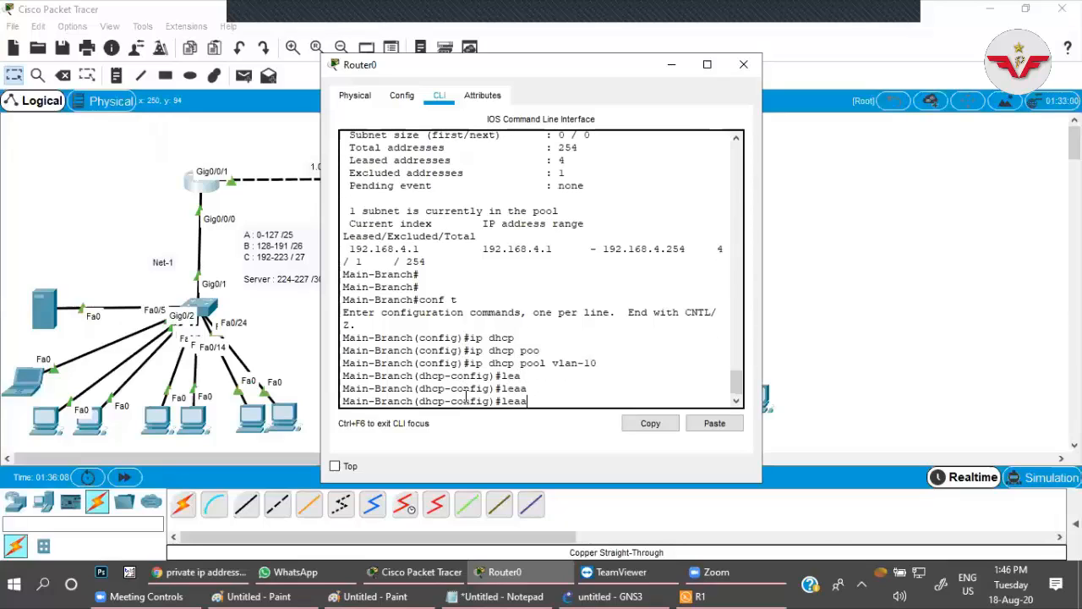
pyautogui.press('Tab')
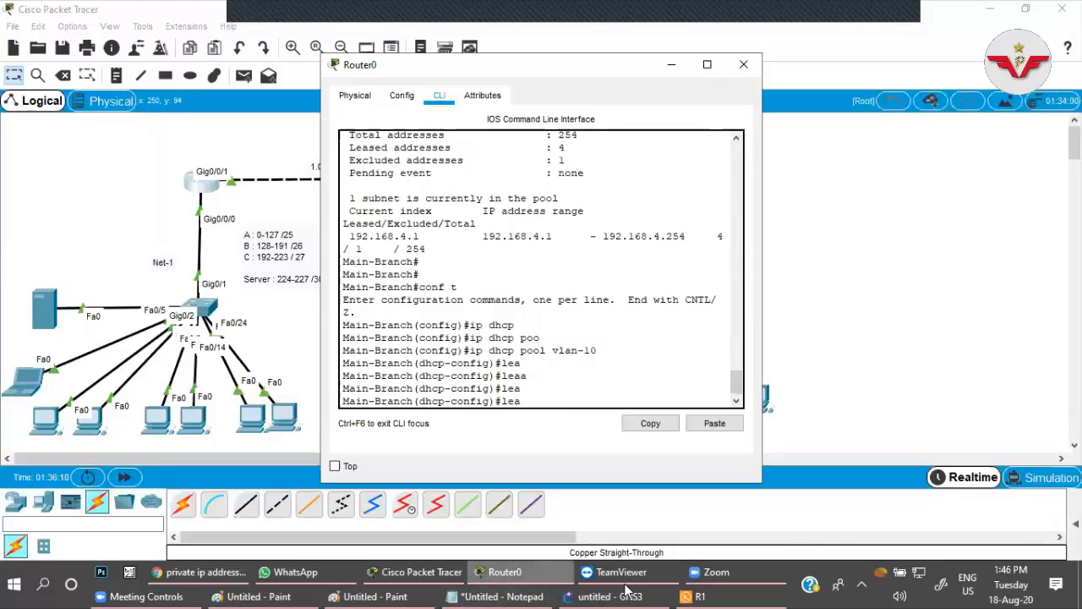
# Switch to R1's Solar-PuTTY console and enter global configuration mode.
pyautogui.click(707, 594)
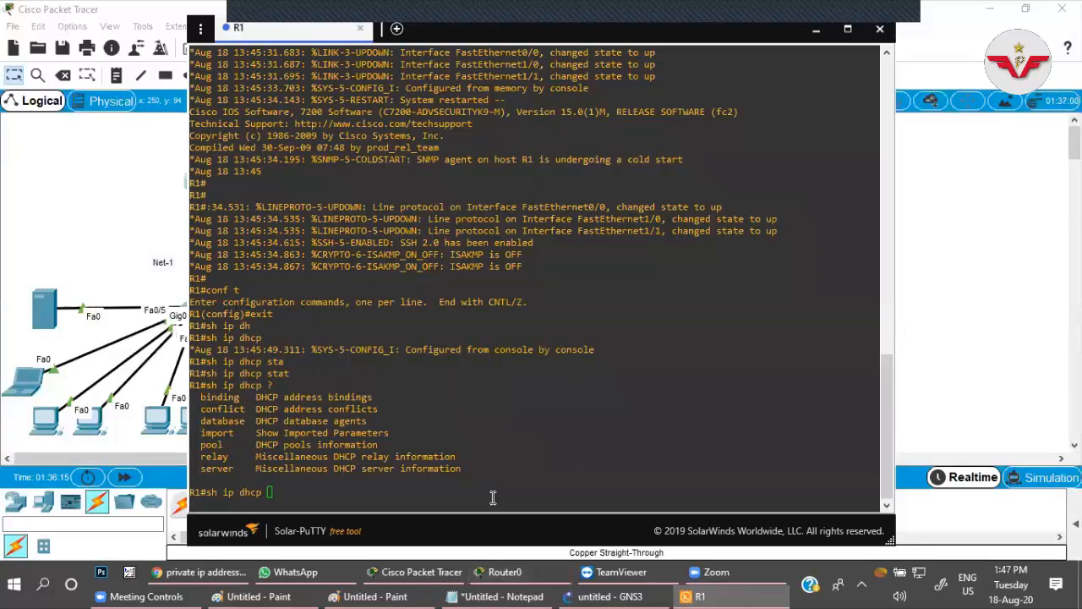
pyautogui.press('Return')
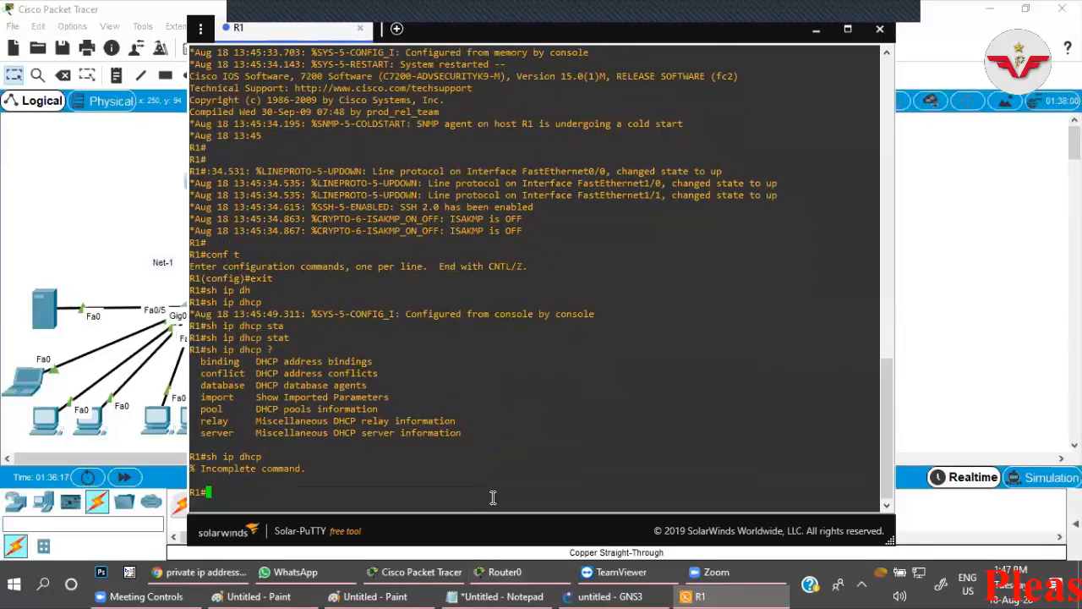
pyautogui.write('conf t')
pyautogui.press('Return')
# Create a DHCP pool named test on R1.
pyautogui.write('ip dh')
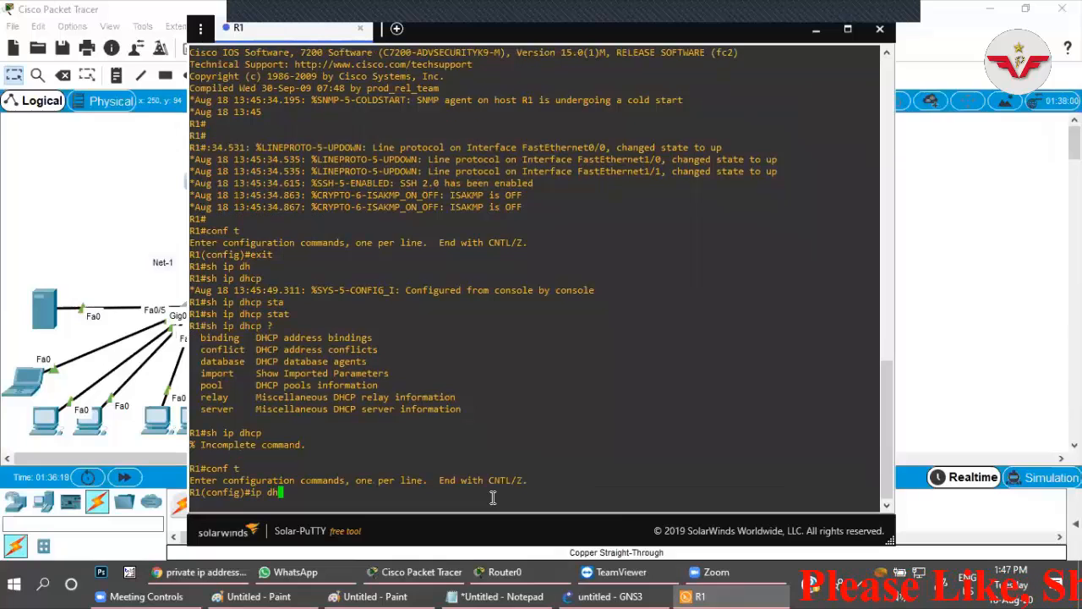
pyautogui.press('Tab')
pyautogui.write('po')
pyautogui.press('Tab')
pyautogui.press('BackSpace')
pyautogui.press('BackSpace')
pyautogui.press('BackSpace')
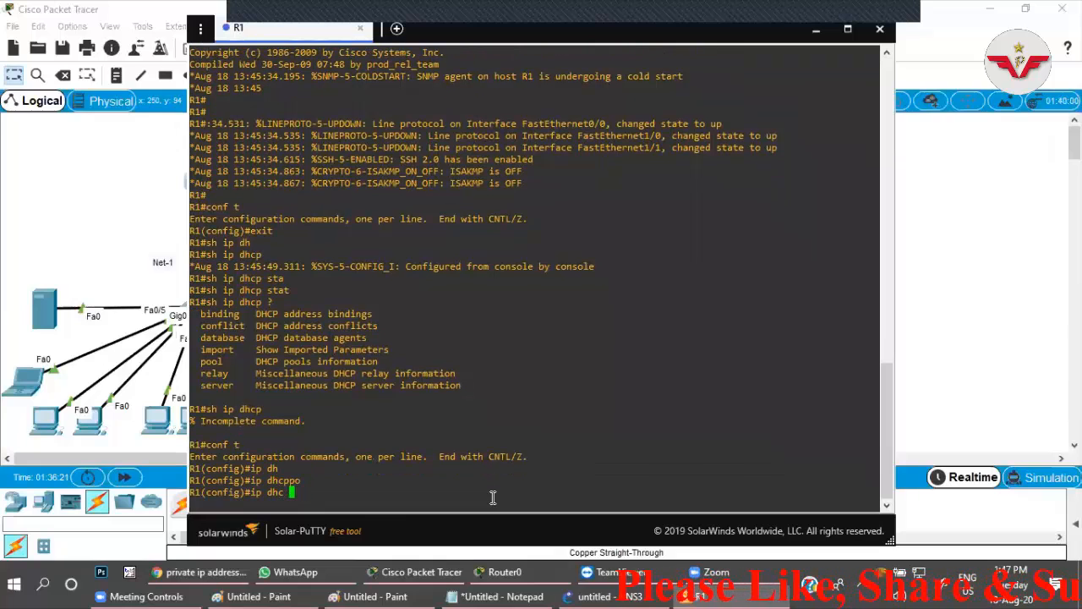
pyautogui.write('p po')
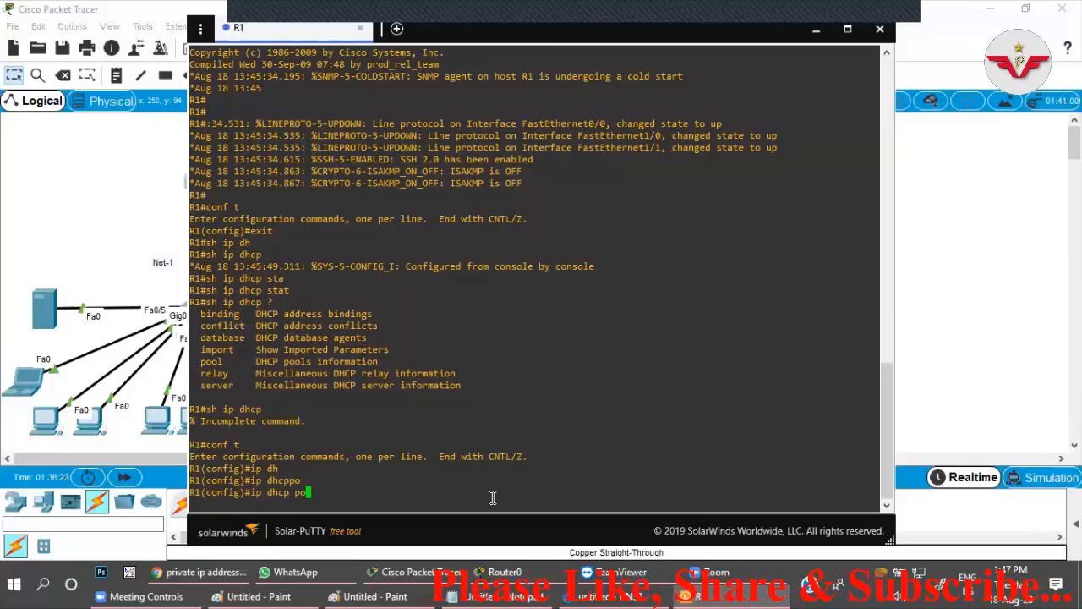
pyautogui.write('ol test')
pyautogui.press('Return')
# List the options of the lease command in R1's test pool configuration.
pyautogui.write('le')
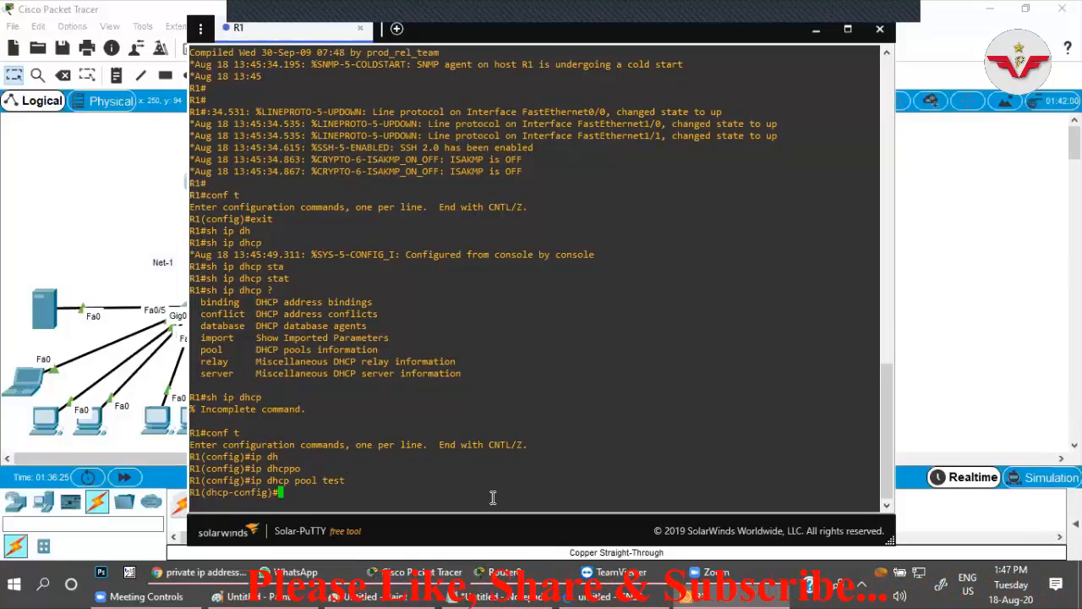
pyautogui.write('as')
pyautogui.press('Tab')
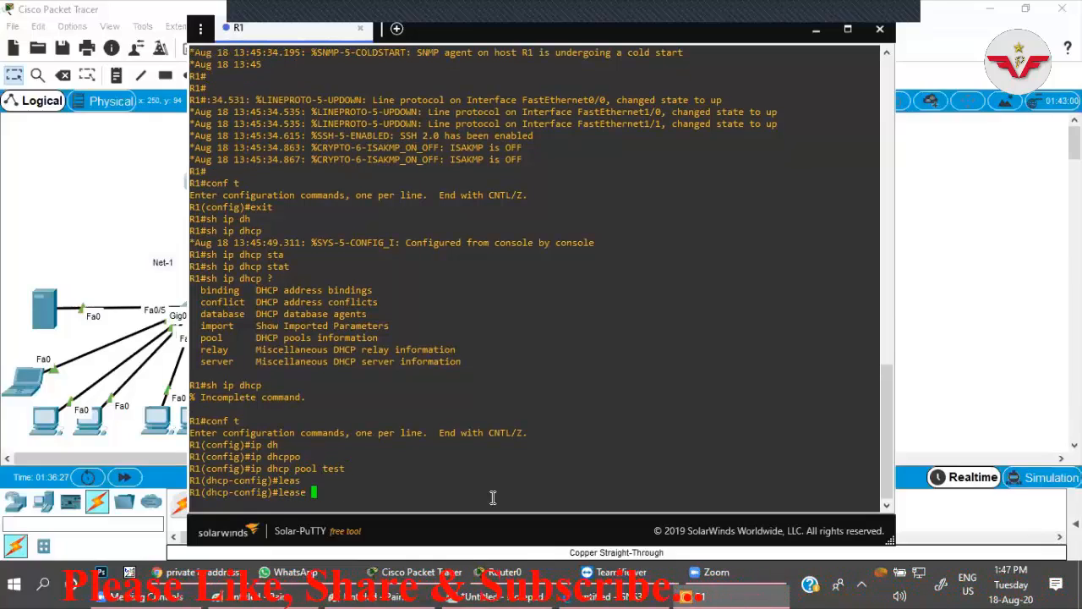
pyautogui.write('?')
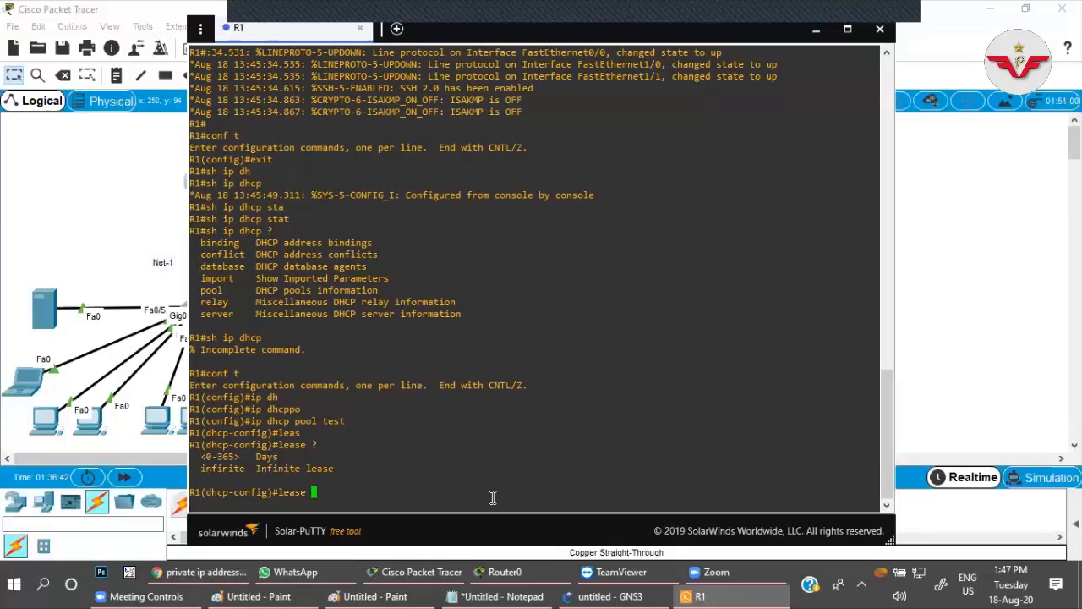
# Switch to Cisco Packet Tracer and place a new laptop in the empty area beside Net-3, closing its device window.
pyautogui.click(909, 331)
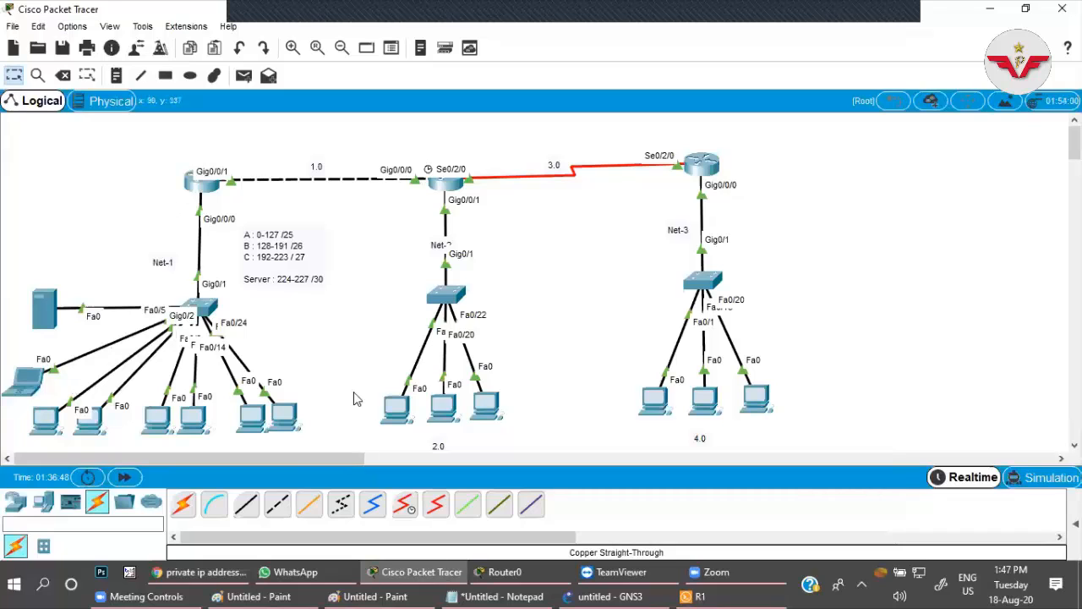
pyautogui.click(15, 502)
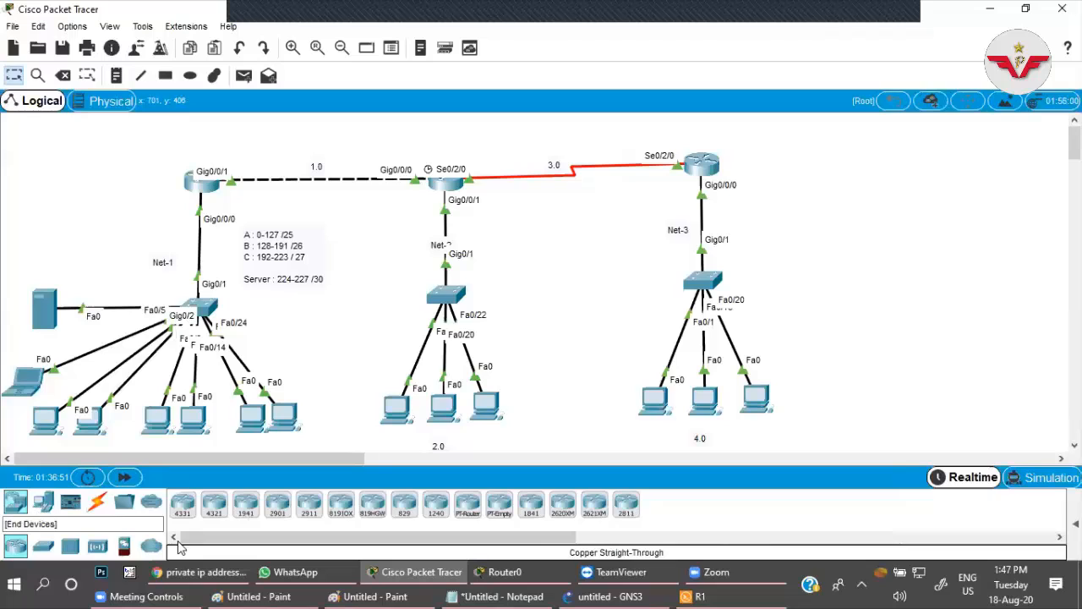
pyautogui.click(44, 502)
pyautogui.click(214, 504)
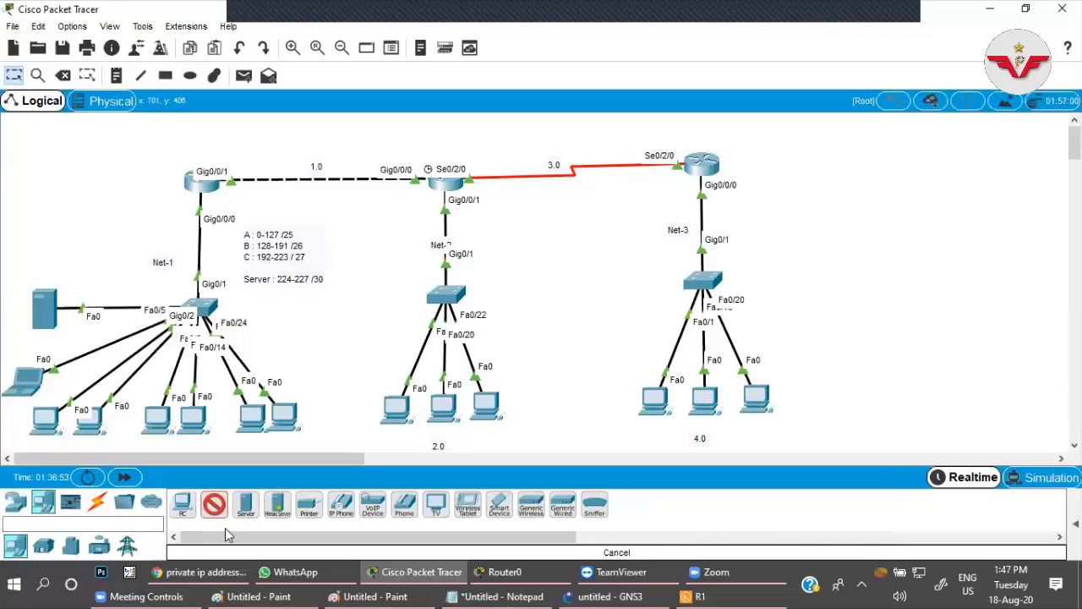
pyautogui.click(824, 339)
pyautogui.moveTo(830, 346); pyautogui.dragTo(864, 324)
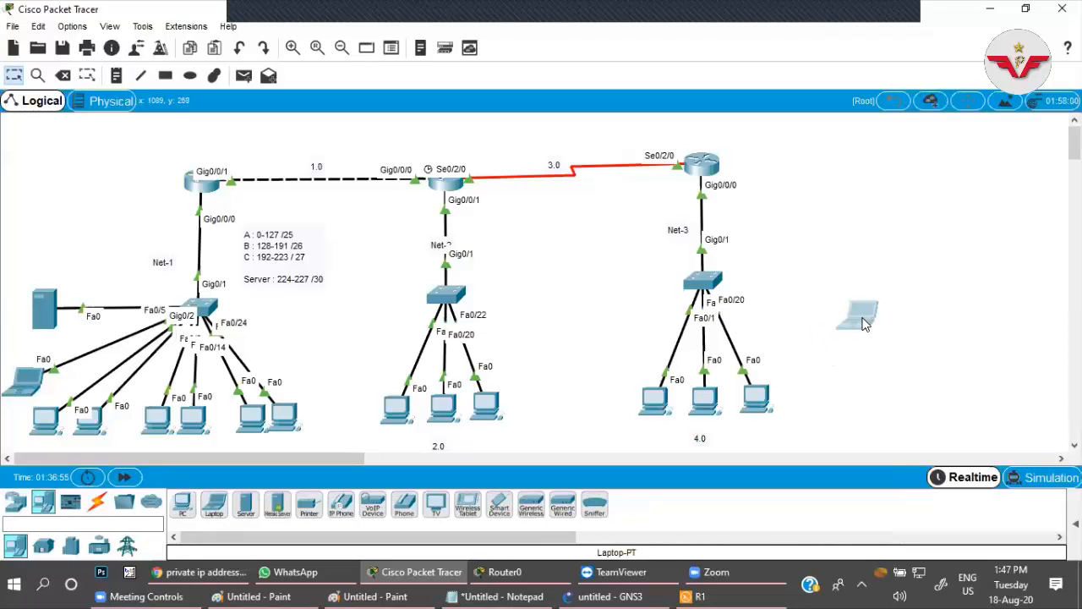
pyautogui.moveTo(863, 324)
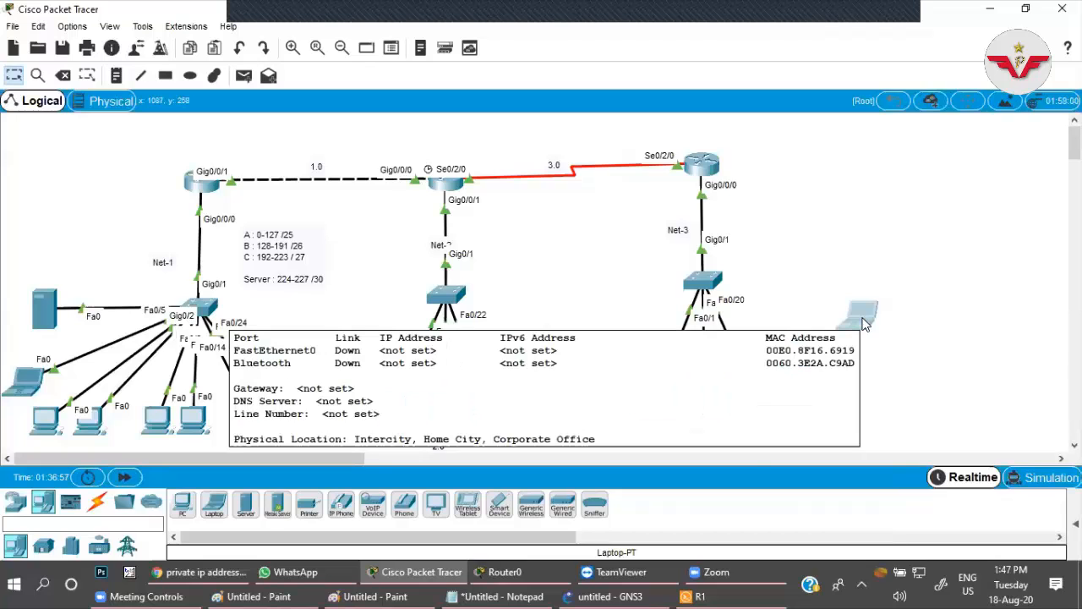
pyautogui.click(864, 321)
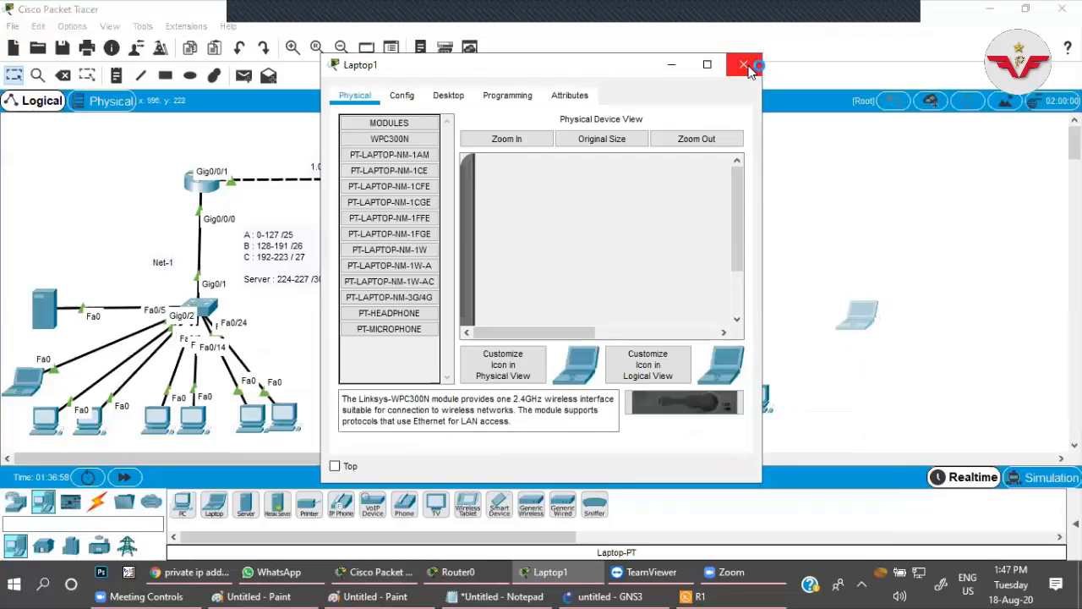
pyautogui.click(749, 69)
# On Router0, leave the vlan-10 pool and create a DHCP pool named with the person's first name plus -pc.
pyautogui.click(202, 183)
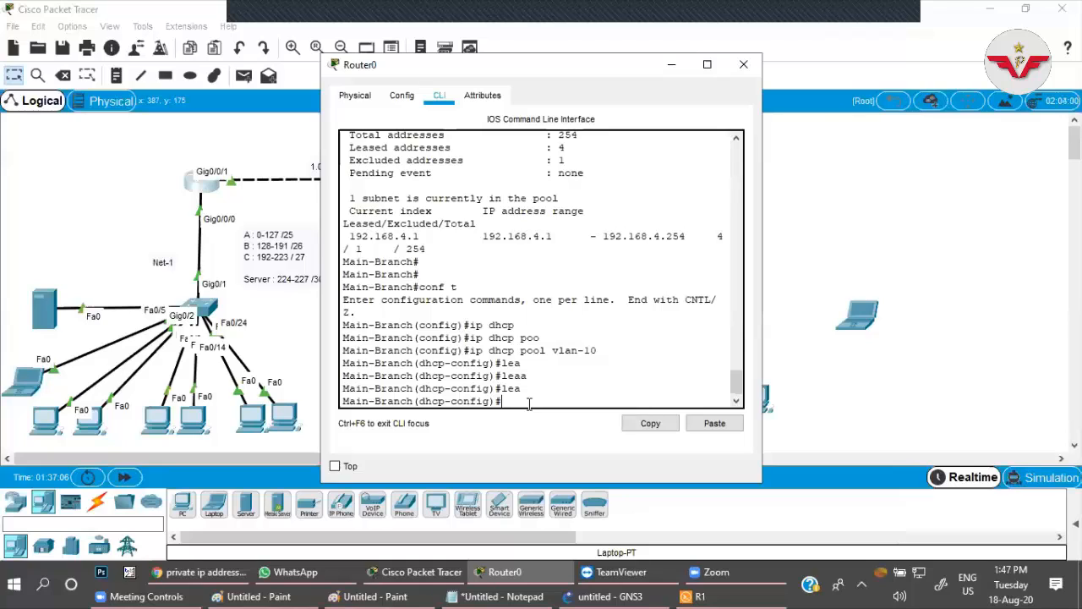
pyautogui.press('Return')
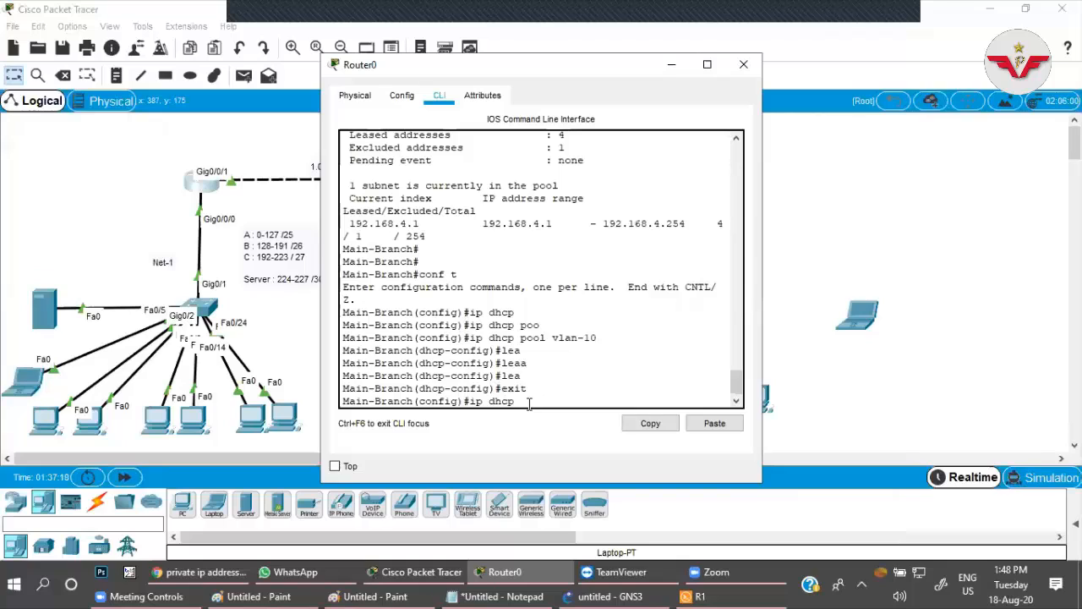
pyautogui.write('ip dhcp po')
pyautogui.press('Tab')
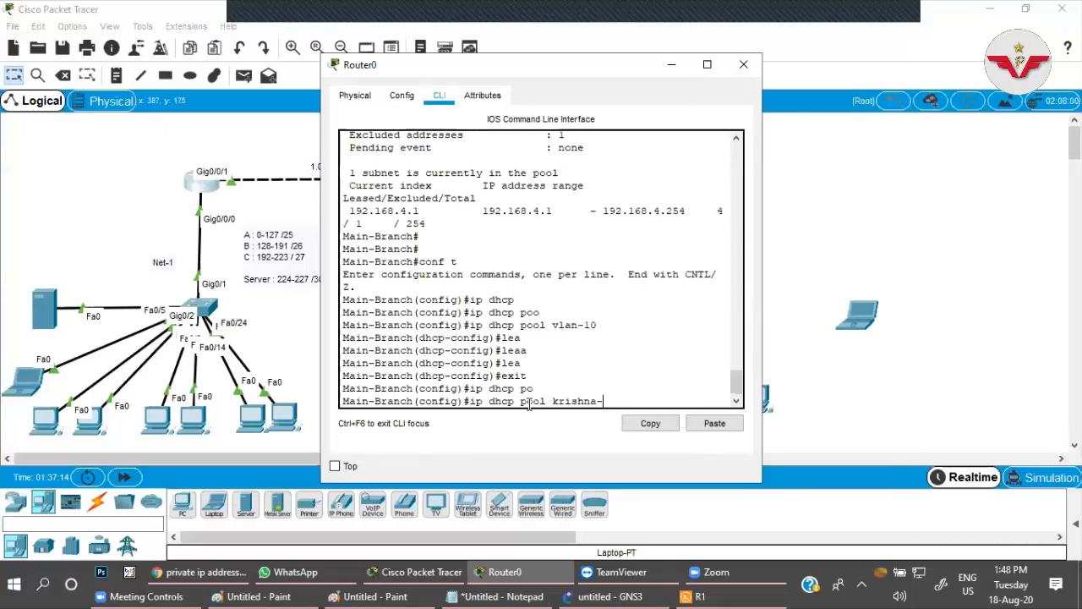
pyautogui.press('Return')
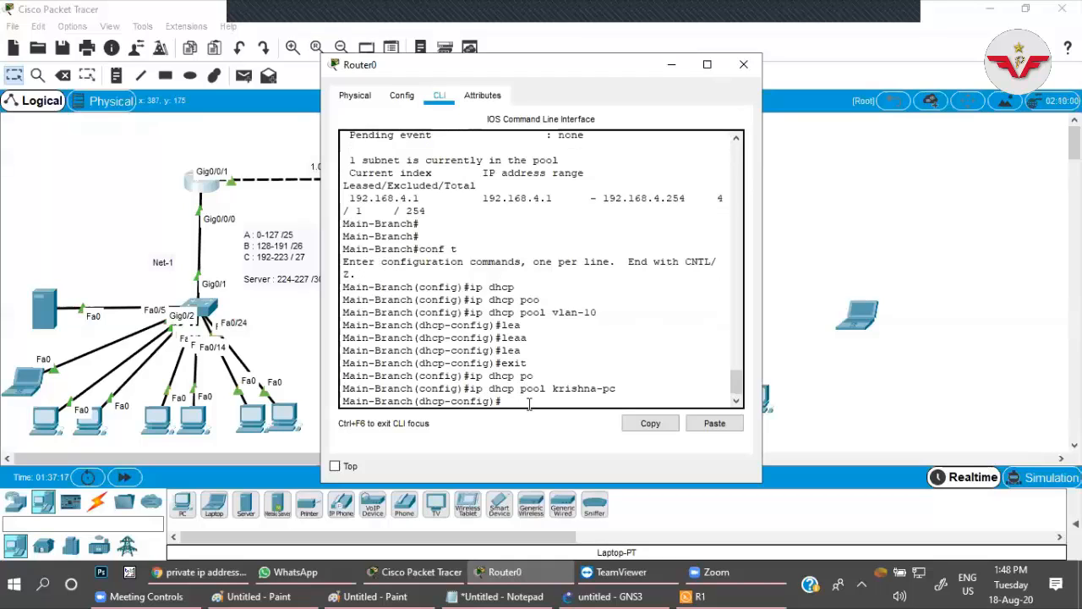
# Try to complete a command from ha in the new pool, and list the available DHCP pool commands.
pyautogui.write('ha')
pyautogui.press('Tab')
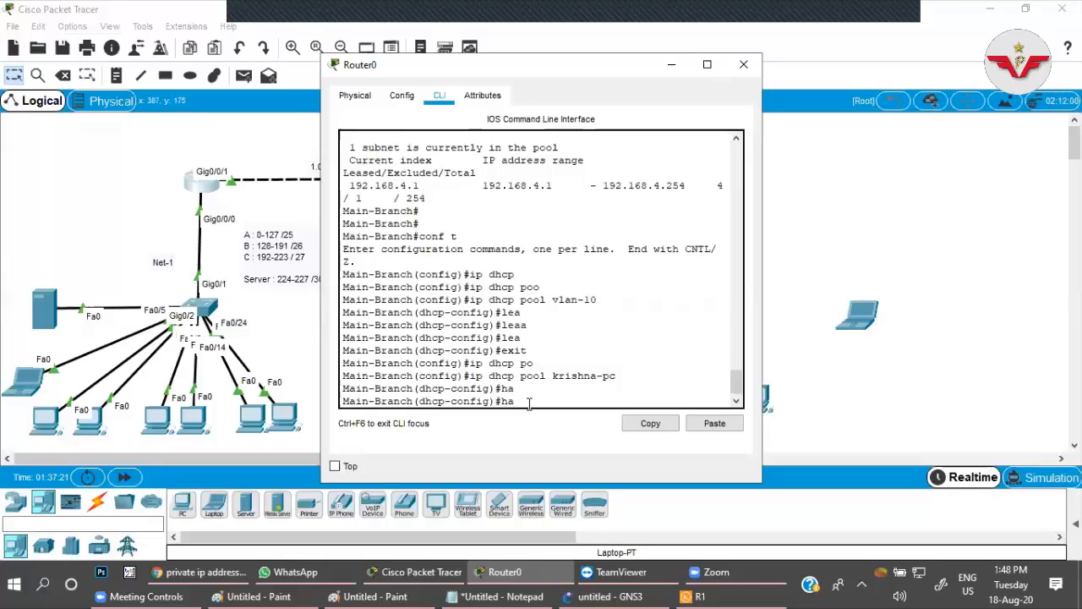
pyautogui.press('BackSpace')
pyautogui.press('BackSpace')
pyautogui.write('?')
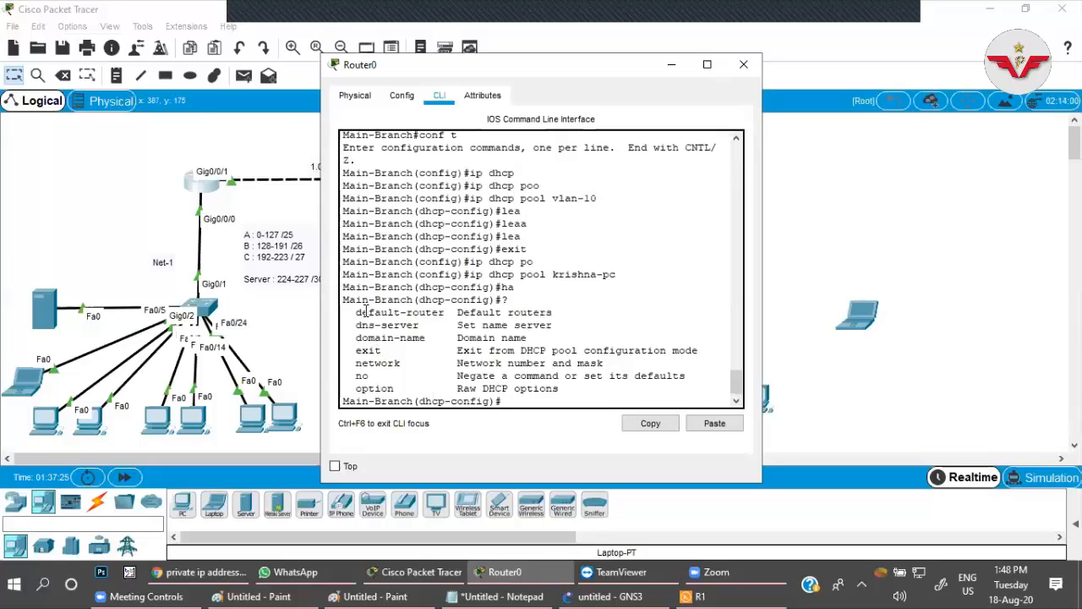
# Switch to R1's console, replace the pending lease command with hardware-address, and list its argument options.
pyautogui.moveTo(360, 311); pyautogui.dragTo(448, 391)
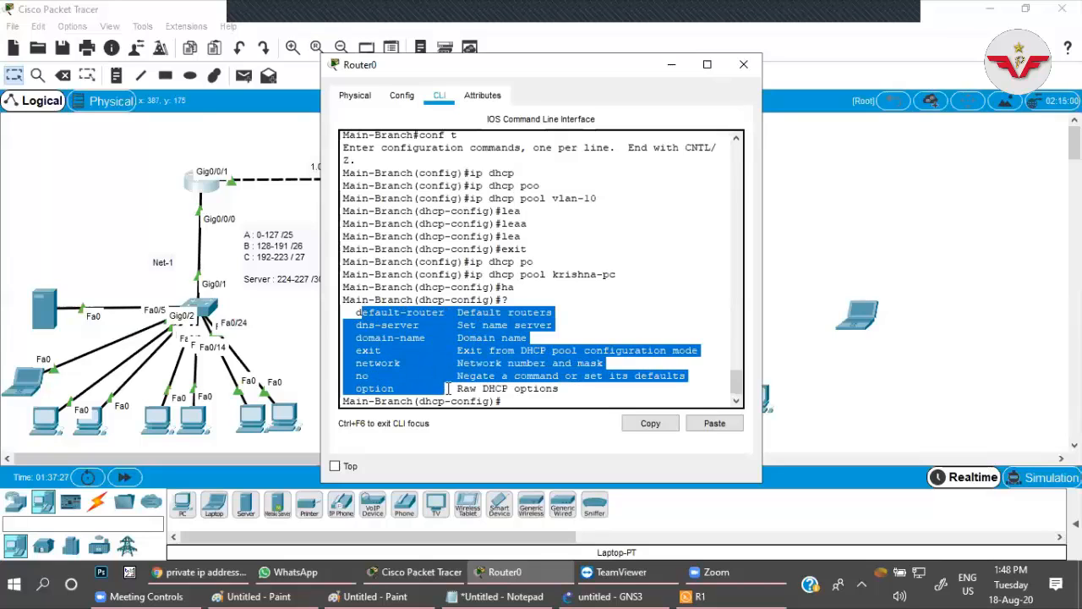
pyautogui.click(218, 268)
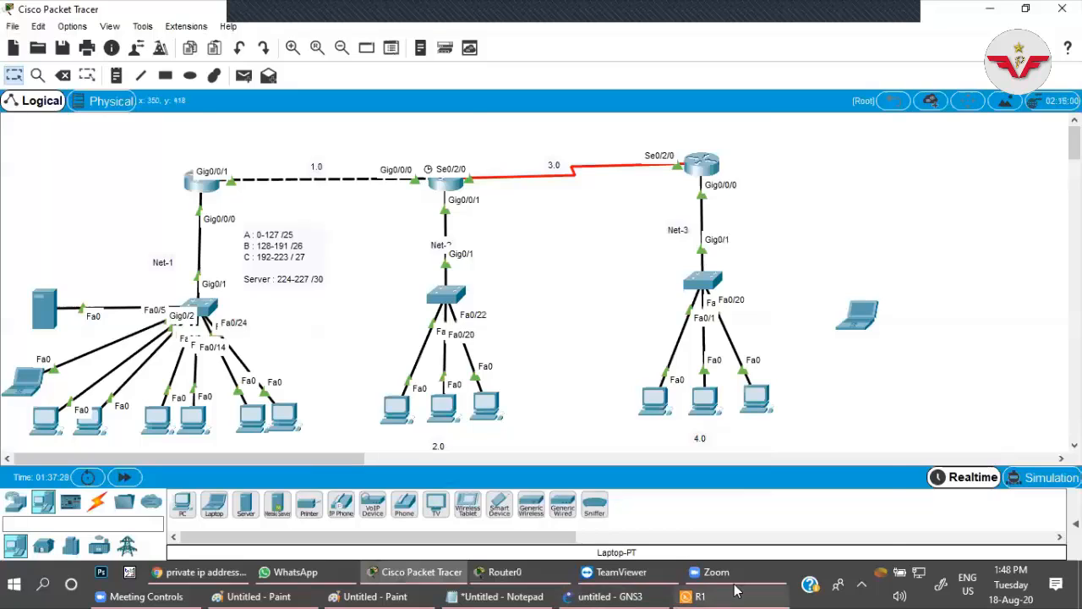
pyautogui.click(698, 596)
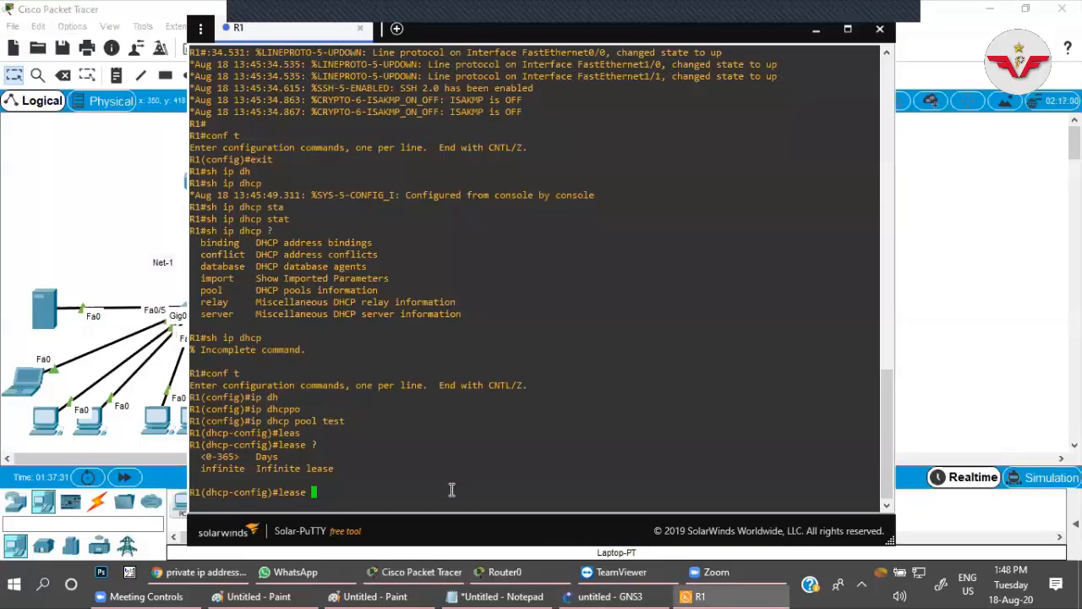
pyautogui.press('BackSpace')
pyautogui.press('BackSpace')
pyautogui.press('BackSpace')
pyautogui.press('BackSpace')
pyautogui.press('BackSpace')
pyautogui.write('hard')
pyautogui.press('Tab')
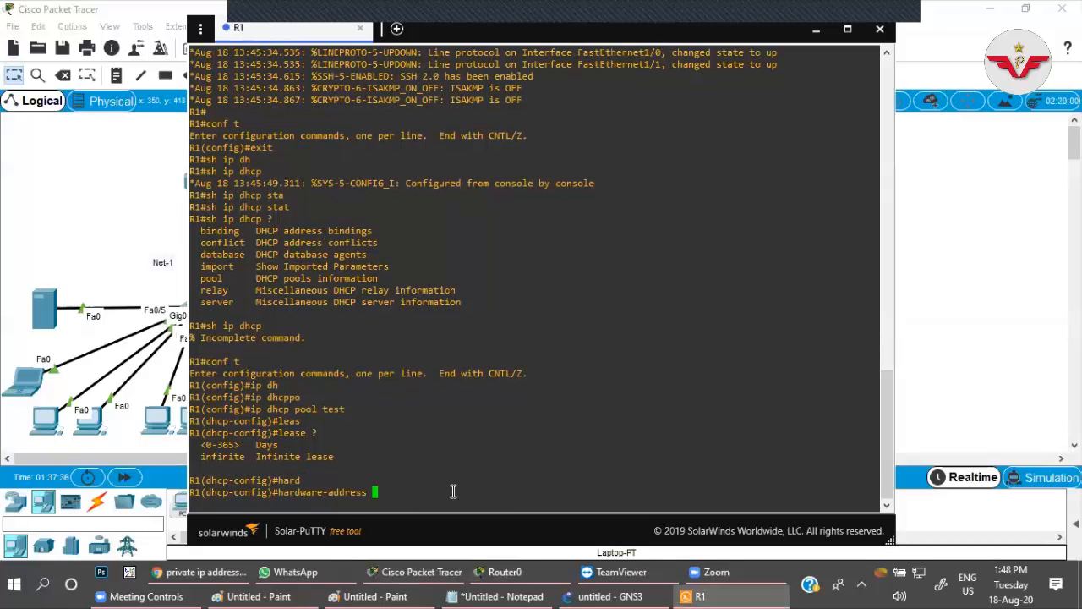
pyautogui.write('?')
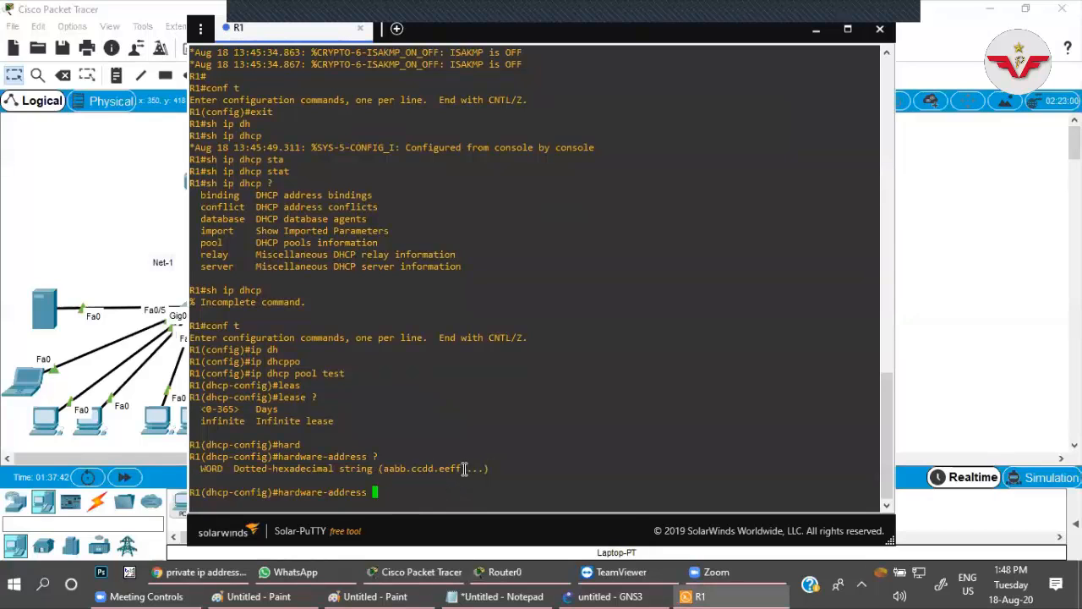
# Clear the hardware-address command on R1 and complete the host command in the test pool configuration.
pyautogui.doubleClick(463, 468)
pyautogui.click(424, 492)
pyautogui.press('BackSpace')
pyautogui.press('BackSpace')
pyautogui.press('BackSpace')
pyautogui.press('BackSpace')
pyautogui.press('BackSpace')
pyautogui.press('BackSpace')
pyautogui.press('BackSpace')
pyautogui.press('BackSpace')
pyautogui.press('BackSpace')
pyautogui.press('BackSpace')
pyautogui.press('BackSpace')
pyautogui.press('BackSpace')
pyautogui.press('BackSpace')
pyautogui.press('BackSpace')
pyautogui.press('BackSpace')
pyautogui.press('BackSpace')
pyautogui.write('hos')
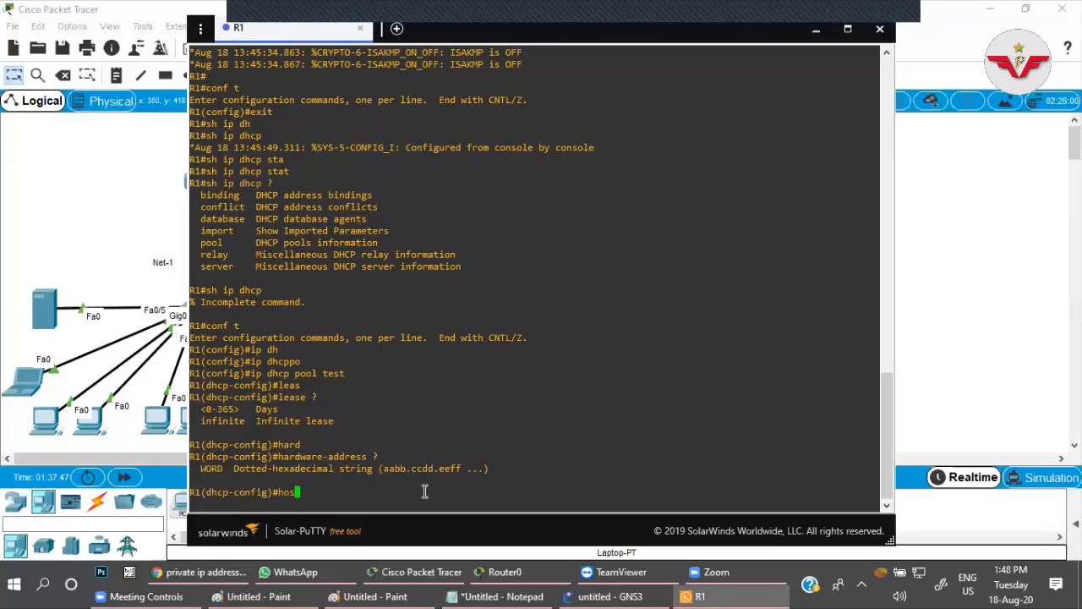
pyautogui.write('t')
pyautogui.press('Tab')
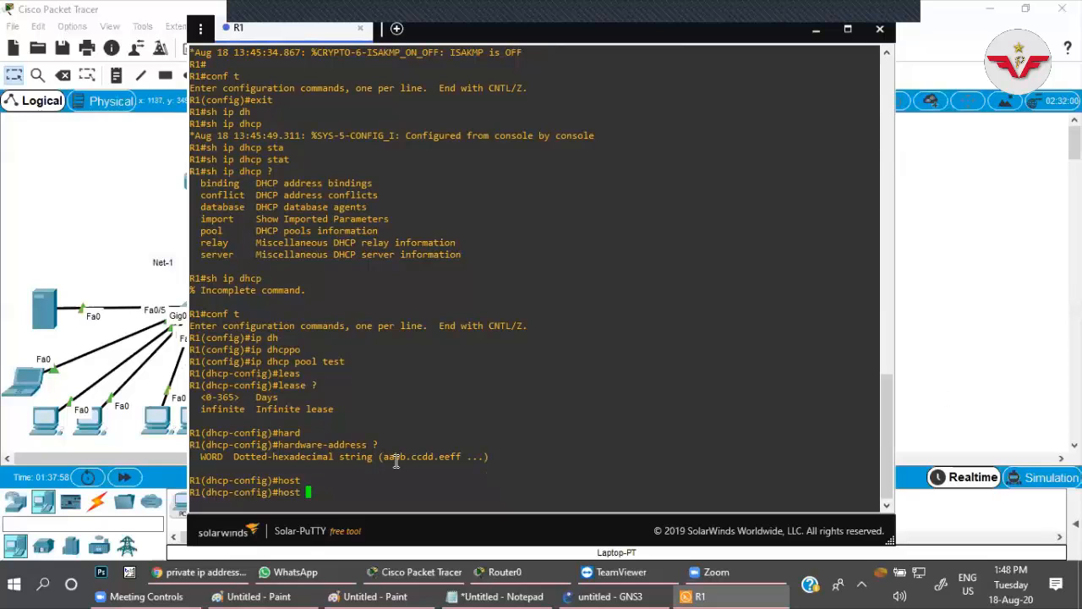
# Leave R1's console and launch a new blank Paint window with mspaint.
pyautogui.click(996, 335)
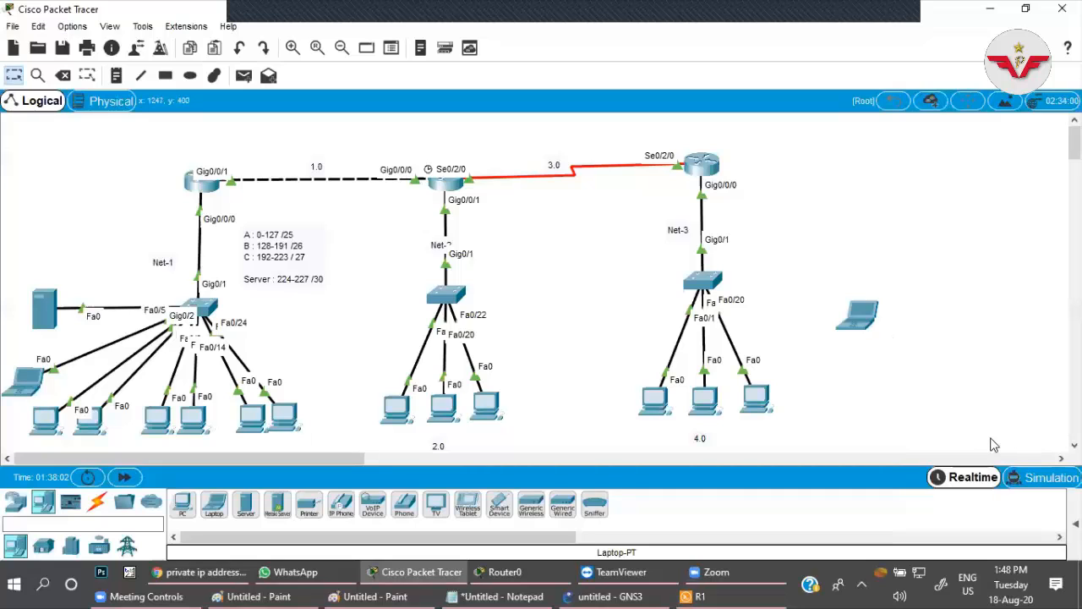
pyautogui.press('super+r')
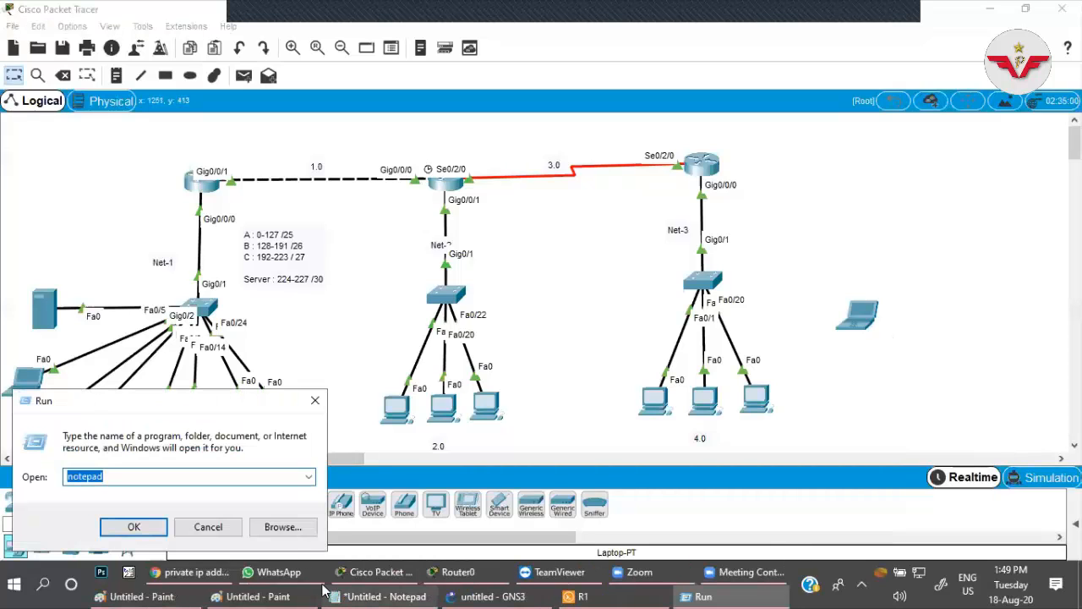
pyautogui.click(314, 400)
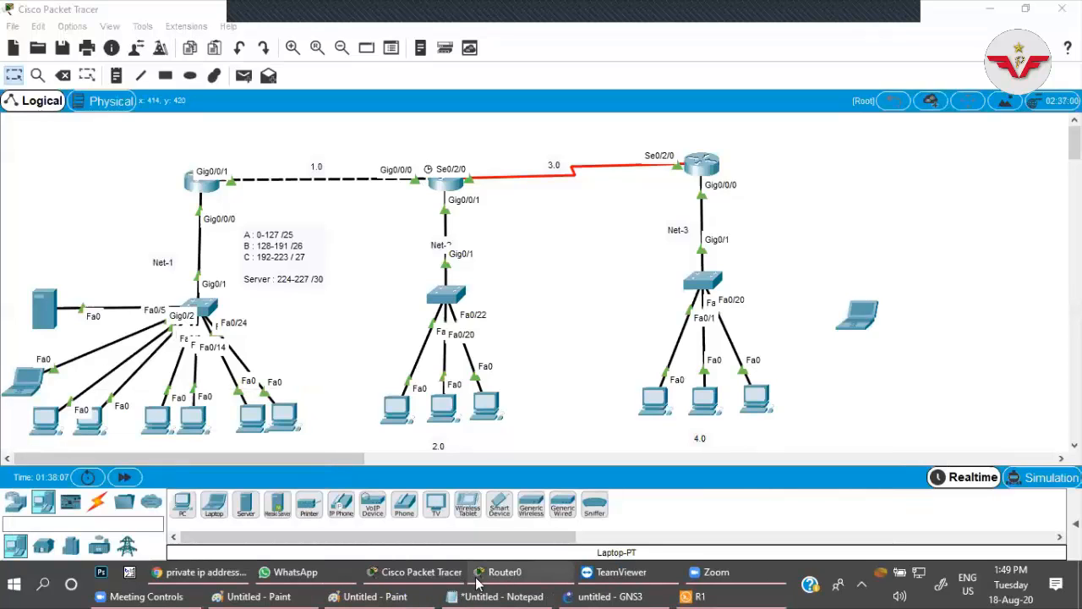
pyautogui.press('super+r')
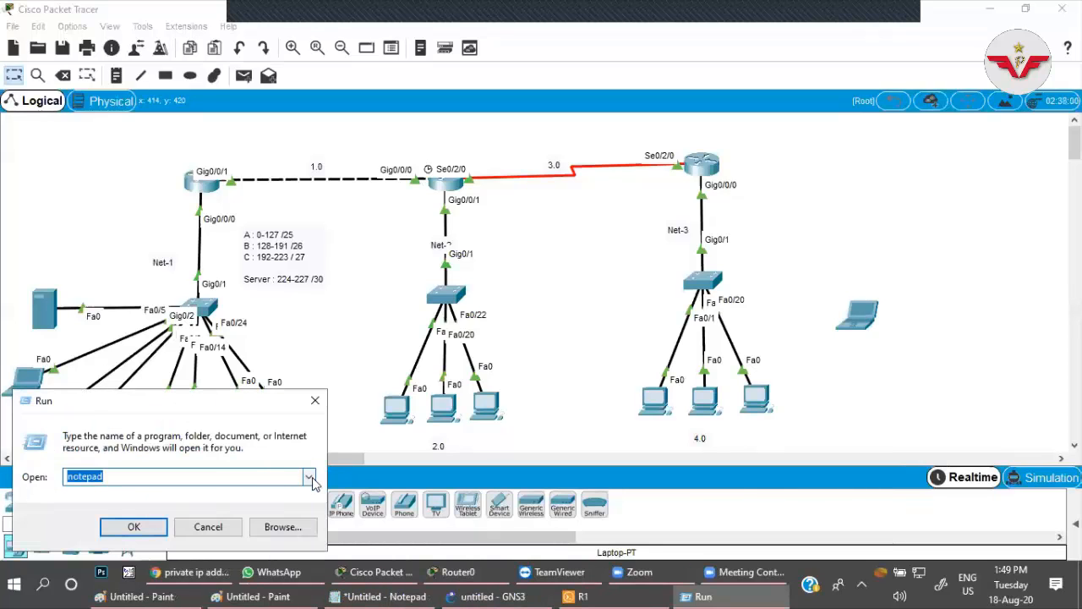
pyautogui.write('mspaint')
pyautogui.press('Return')
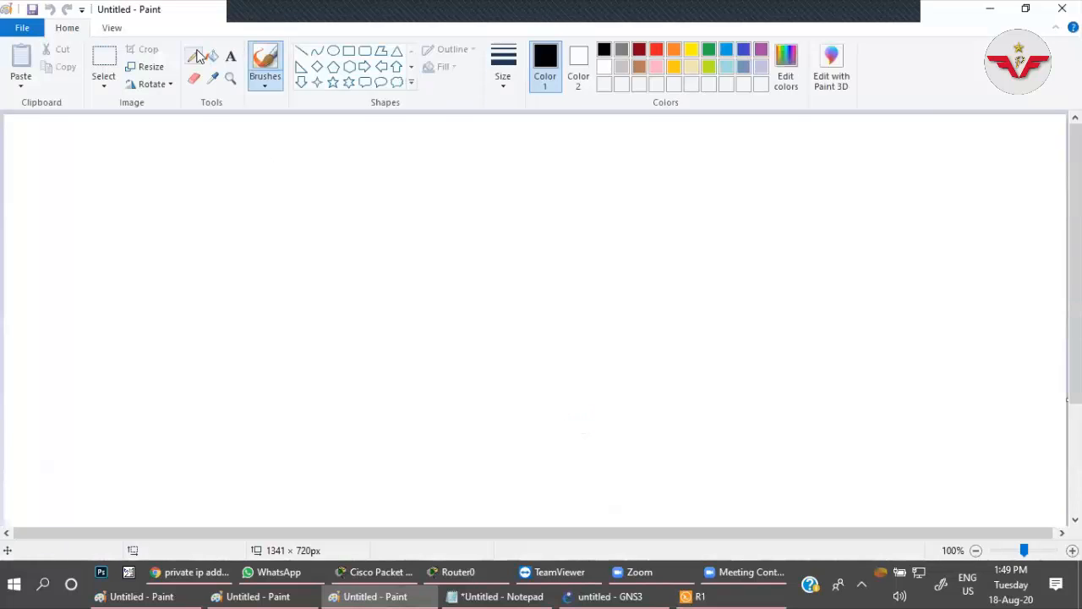
# Handwrite the heading "Command to Configure DHCP Server on Router" across the canvas top with a thicker red pencil.
pyautogui.click(193, 56)
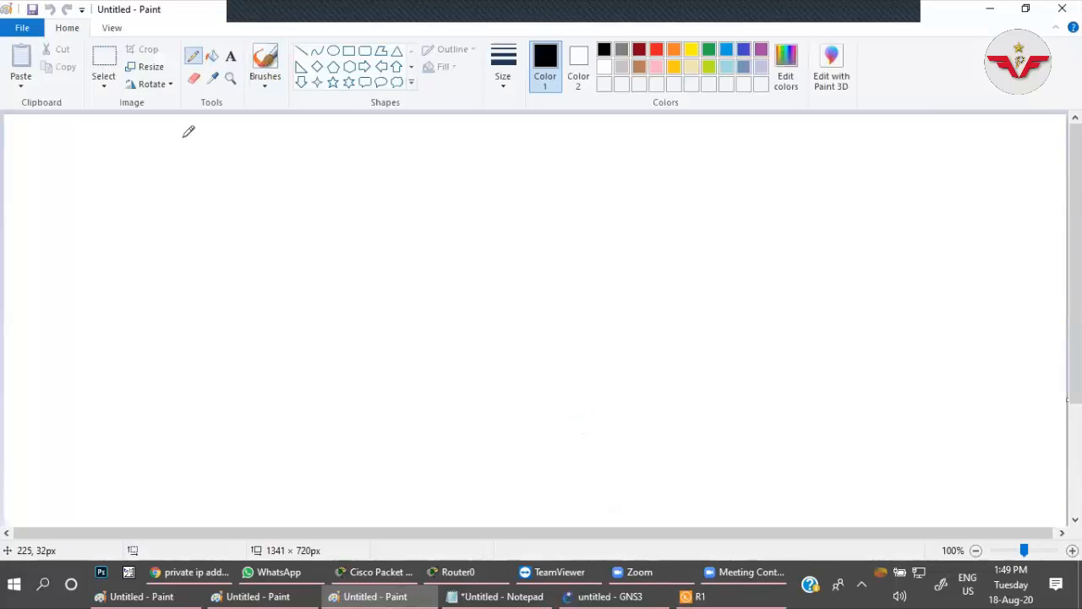
pyautogui.moveTo(187, 132); pyautogui.dragTo(192, 144)
pyautogui.click(505, 81)
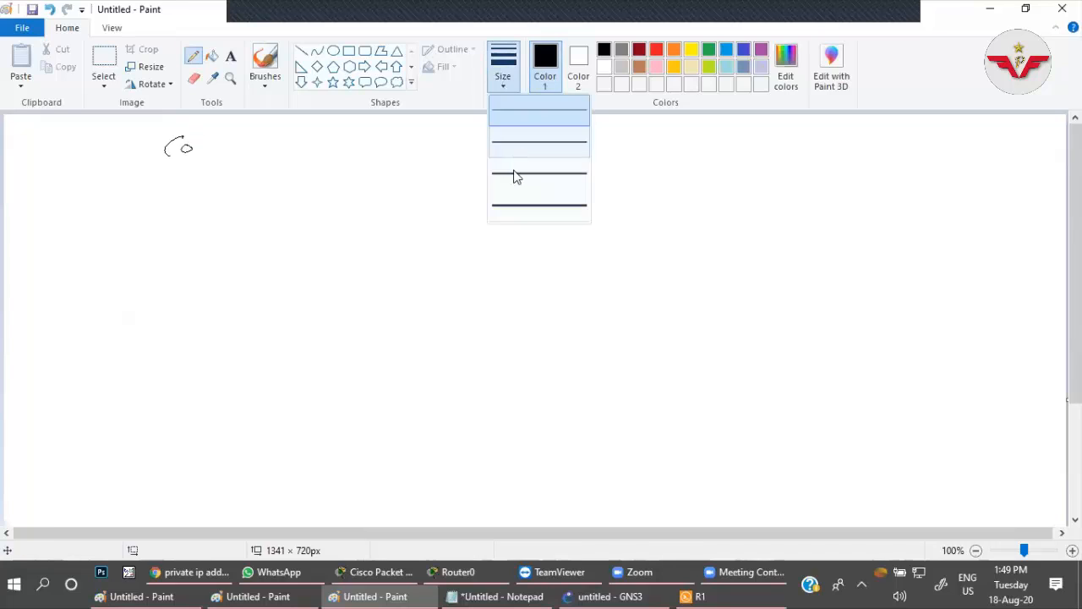
pyautogui.click(514, 176)
pyautogui.click(656, 49)
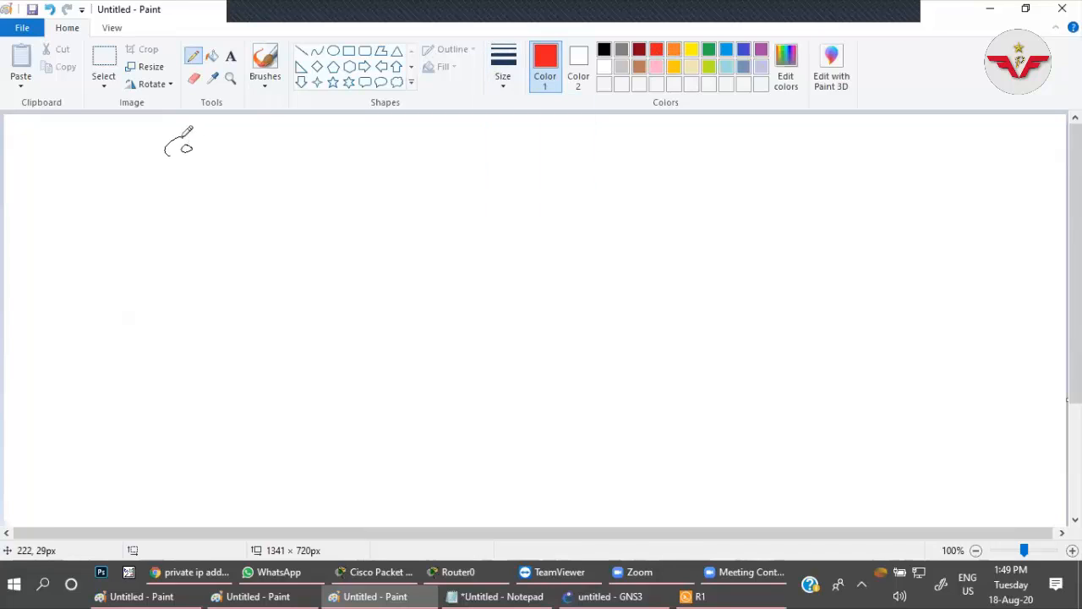
pyautogui.moveTo(169, 135)
pyautogui.mouseDown()
pyautogui.moveTo(288, 142)
pyautogui.moveTo(300, 125)
pyautogui.moveTo(337, 137)
pyautogui.moveTo(399, 134)
pyautogui.moveTo(466, 115)
pyautogui.moveTo(532, 142)
pyautogui.moveTo(596, 113)
pyautogui.moveTo(657, 127)
pyautogui.moveTo(724, 117)
pyautogui.moveTo(849, 127)
pyautogui.mouseUp()
pyautogui.moveTo(857, 120)
pyautogui.mouseDown()
pyautogui.moveTo(858, 130)
pyautogui.moveTo(883, 127)
pyautogui.mouseUp()
pyautogui.moveTo(884, 125); pyautogui.dragTo(909, 121)
# Double-underline the words of the heading in red.
pyautogui.moveTo(174, 177); pyautogui.dragTo(260, 168)
pyautogui.moveTo(181, 188); pyautogui.dragTo(262, 176)
pyautogui.moveTo(321, 161); pyautogui.dragTo(334, 160)
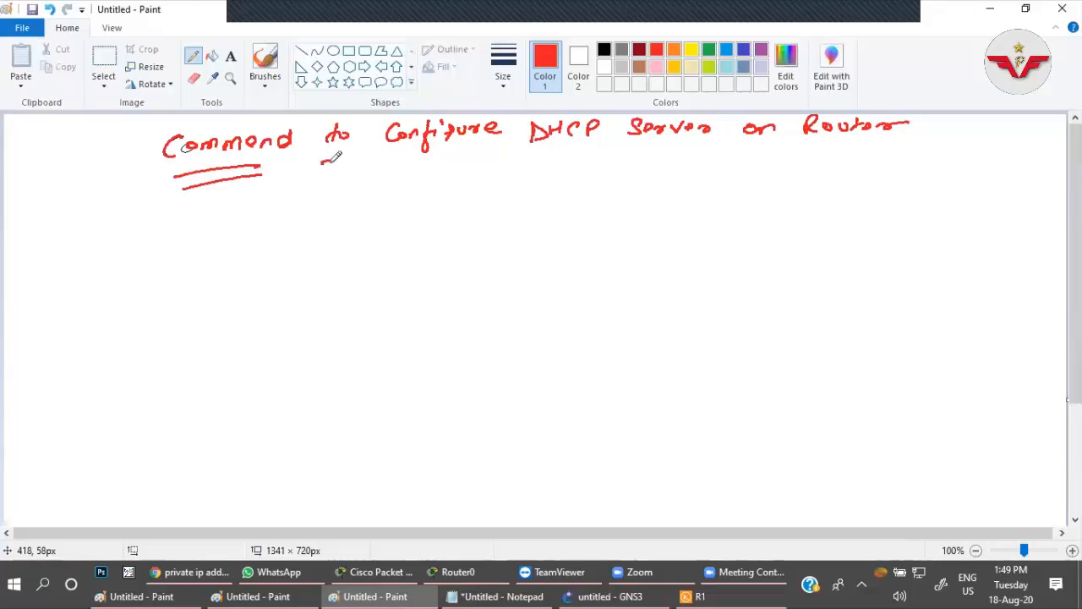
pyautogui.moveTo(485, 151); pyautogui.dragTo(411, 153)
pyautogui.moveTo(322, 164); pyautogui.dragTo(335, 164)
pyautogui.click(415, 166)
pyautogui.moveTo(414, 166); pyautogui.dragTo(470, 160)
pyautogui.moveTo(541, 148)
pyautogui.mouseDown()
pyautogui.moveTo(596, 144)
pyautogui.moveTo(568, 153)
pyautogui.mouseUp()
pyautogui.moveTo(632, 146); pyautogui.dragTo(709, 144)
pyautogui.moveTo(635, 151); pyautogui.dragTo(774, 144)
pyautogui.moveTo(814, 145); pyautogui.dragTo(871, 143)
pyautogui.moveTo(820, 152); pyautogui.dragTo(873, 151)
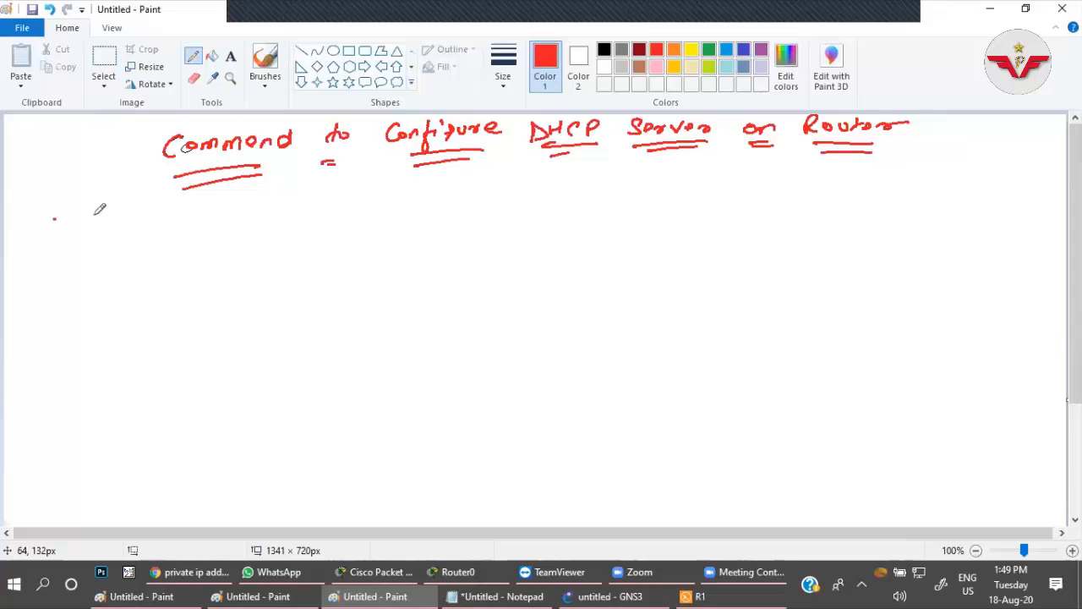
# Write enable and config t on two lines below the heading and group them with a closing brace.
pyautogui.moveTo(53, 217); pyautogui.dragTo(167, 206)
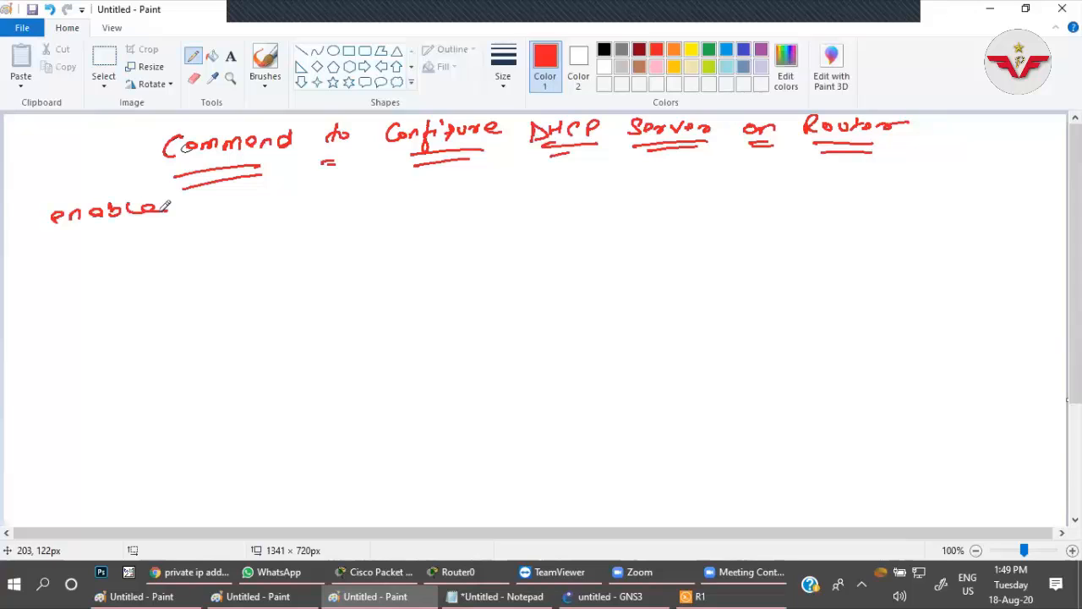
pyautogui.click(71, 249)
pyautogui.moveTo(64, 240)
pyautogui.mouseDown()
pyautogui.moveTo(55, 255)
pyautogui.moveTo(139, 241)
pyautogui.mouseUp()
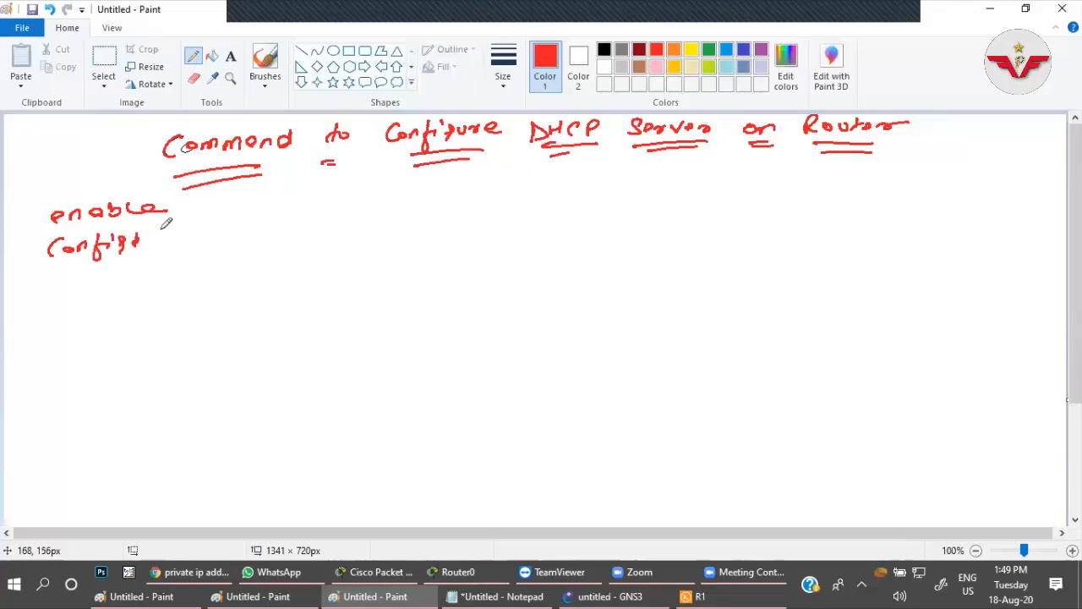
pyautogui.hotkey('ctrl', 'z')
pyautogui.hotkey('ctrl', 'z')
pyautogui.moveTo(155, 232)
pyautogui.mouseDown()
pyautogui.moveTo(159, 240)
pyautogui.moveTo(181, 191)
pyautogui.mouseUp()
pyautogui.click(180, 193)
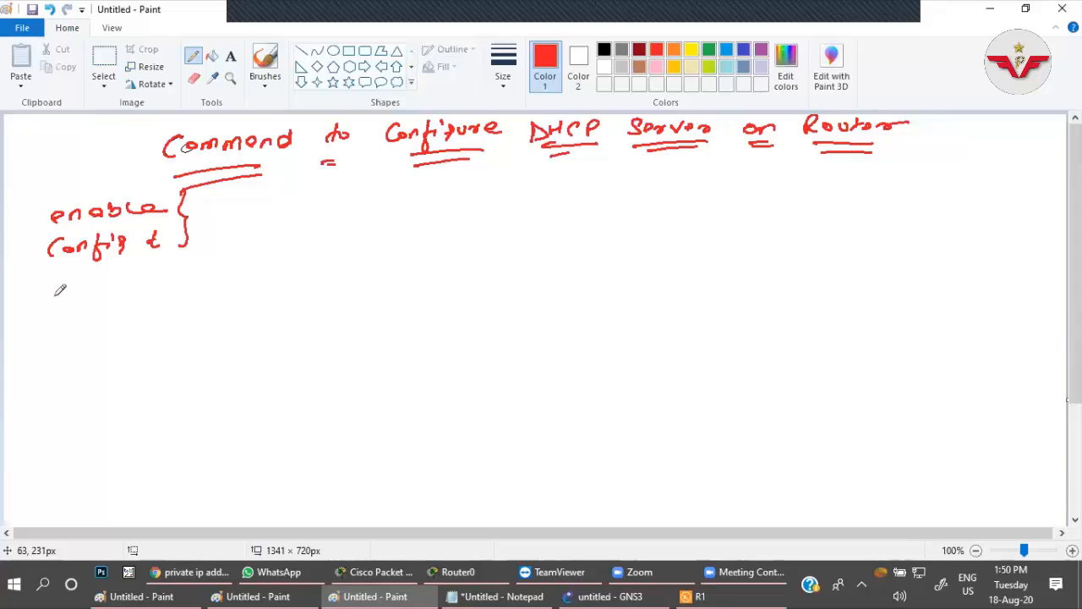
# Write ip dhcp excluded-address in red on a new line below config t.
pyautogui.moveTo(54, 290); pyautogui.dragTo(54, 302)
pyautogui.moveTo(66, 287)
pyautogui.mouseDown()
pyautogui.moveTo(65, 303)
pyautogui.moveTo(123, 295)
pyautogui.mouseUp()
pyautogui.moveTo(129, 280); pyautogui.dragTo(147, 293)
pyautogui.moveTo(157, 282); pyautogui.dragTo(208, 285)
pyautogui.moveTo(213, 275); pyautogui.dragTo(223, 287)
pyautogui.moveTo(222, 276)
pyautogui.mouseDown()
pyautogui.moveTo(213, 288)
pyautogui.moveTo(264, 288)
pyautogui.mouseUp()
pyautogui.moveTo(279, 276)
pyautogui.mouseDown()
pyautogui.moveTo(282, 264)
pyautogui.moveTo(296, 286)
pyautogui.mouseUp()
pyautogui.moveTo(311, 275)
pyautogui.mouseDown()
pyautogui.moveTo(313, 260)
pyautogui.moveTo(326, 270)
pyautogui.mouseUp()
pyautogui.moveTo(345, 264); pyautogui.dragTo(352, 272)
pyautogui.moveTo(363, 265); pyautogui.dragTo(389, 253)
pyautogui.moveTo(394, 270); pyautogui.dragTo(418, 267)
pyautogui.moveTo(431, 257)
pyautogui.mouseDown()
pyautogui.moveTo(421, 267)
pyautogui.moveTo(435, 267)
pyautogui.mouseUp()
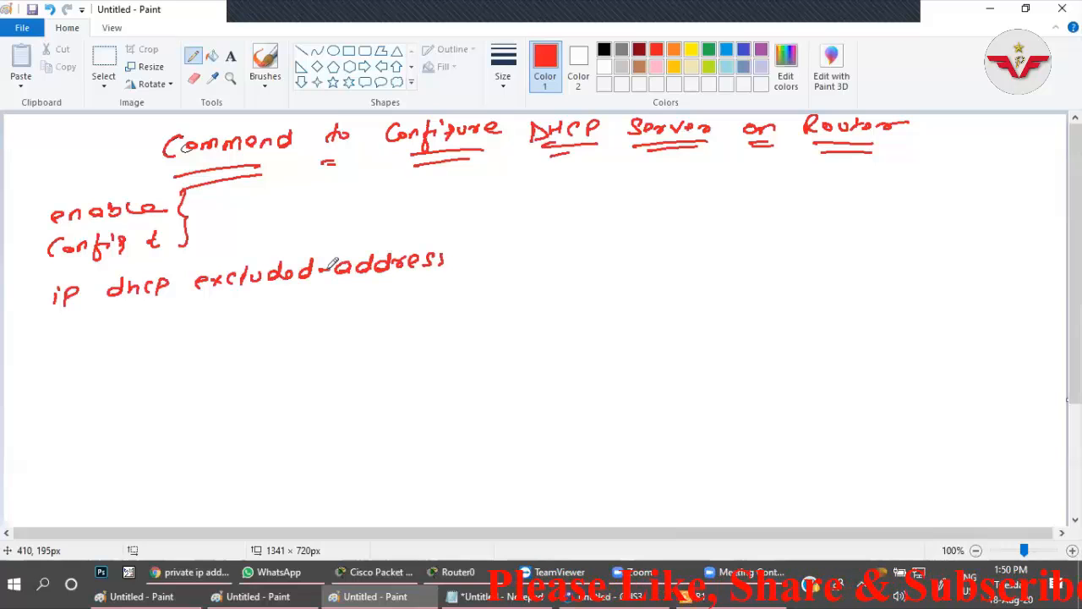
# Add the start IP and end IP placeholders after ip dhcp excluded-address.
pyautogui.moveTo(493, 246); pyautogui.dragTo(485, 261)
pyautogui.moveTo(504, 246); pyautogui.dragTo(506, 257)
pyautogui.moveTo(519, 248); pyautogui.dragTo(524, 254)
pyautogui.moveTo(529, 253); pyautogui.dragTo(549, 252)
pyautogui.moveTo(569, 239); pyautogui.dragTo(571, 253)
pyautogui.moveTo(587, 240); pyautogui.dragTo(588, 247)
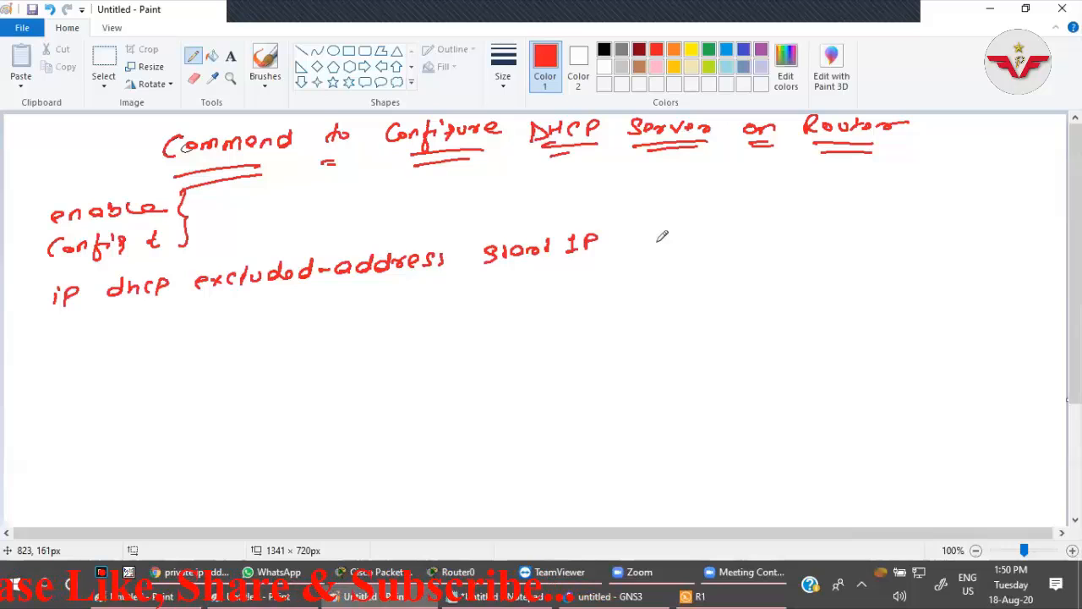
pyautogui.moveTo(661, 237); pyautogui.dragTo(681, 242)
pyautogui.moveTo(689, 229)
pyautogui.mouseDown()
pyautogui.moveTo(690, 243)
pyautogui.moveTo(728, 240)
pyautogui.mouseUp()
pyautogui.moveTo(742, 225); pyautogui.dragTo(741, 241)
pyautogui.moveTo(742, 225); pyautogui.dragTo(749, 234)
# Underline the start IP and end IP placeholders in black.
pyautogui.click(605, 50)
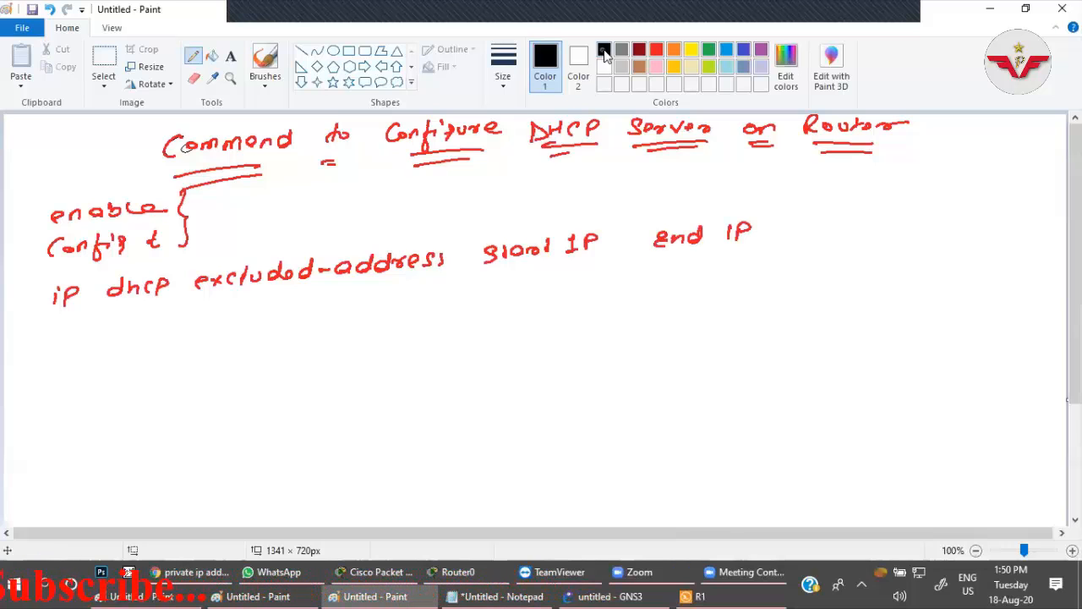
pyautogui.moveTo(491, 273); pyautogui.dragTo(587, 263)
pyautogui.moveTo(658, 260); pyautogui.dragTo(766, 246)
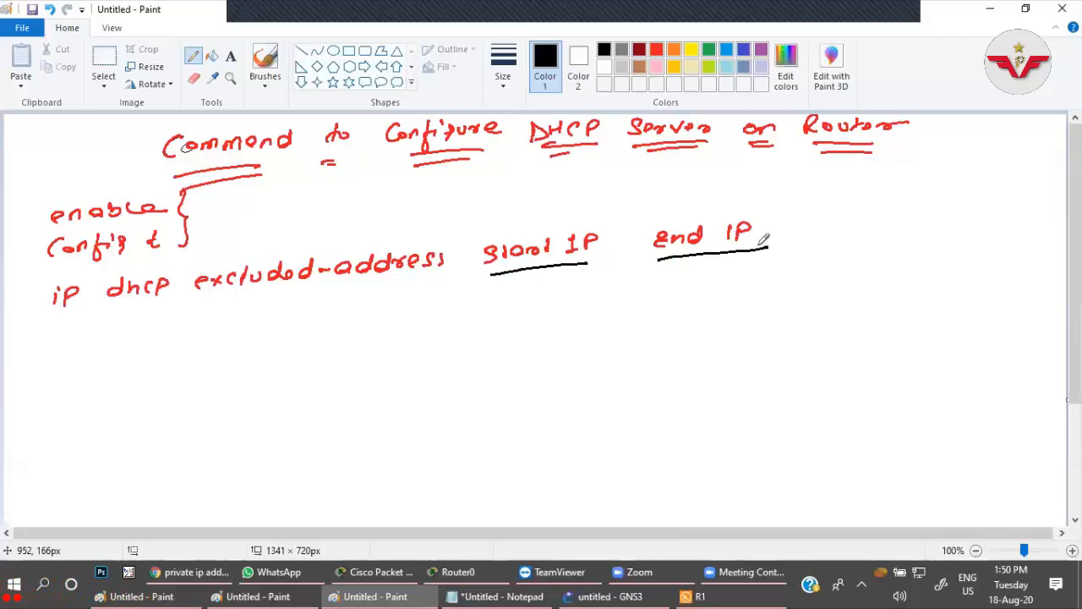
# Draw a red brace before the excluded-address line and write ip dhcp pool pool-name beneath that line.
pyautogui.click(657, 52)
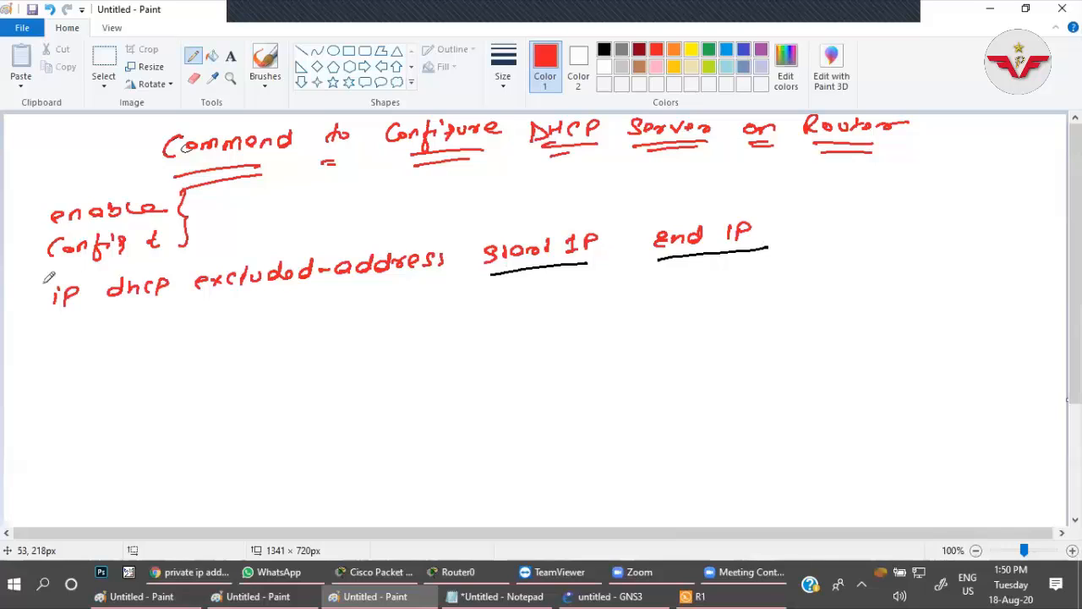
pyautogui.moveTo(42, 279); pyautogui.dragTo(39, 371)
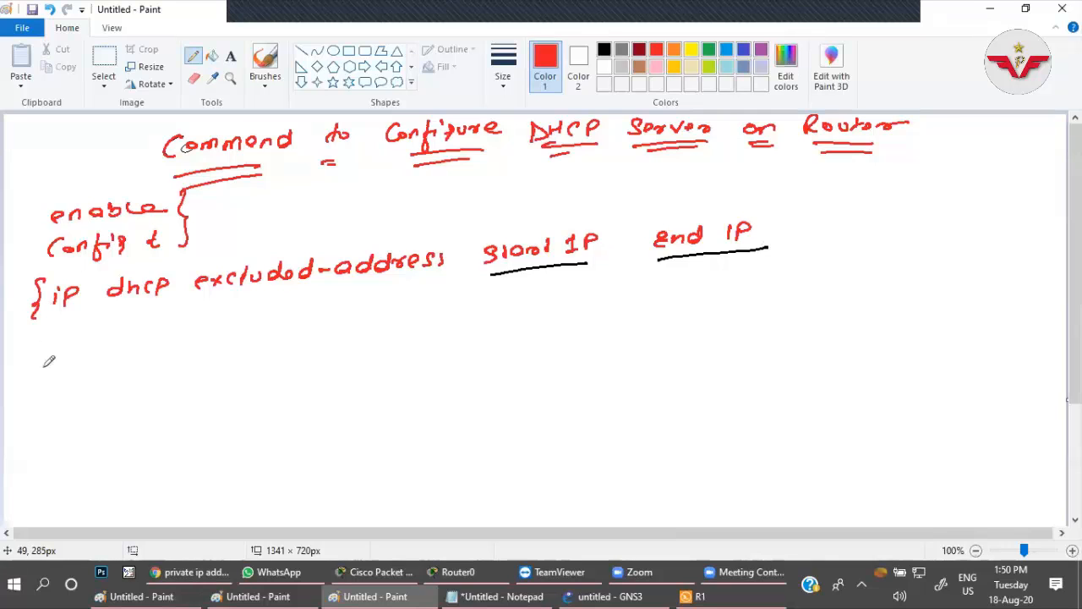
pyautogui.hotkey('ctrl', 'z')
pyautogui.click(57, 339)
pyautogui.moveTo(57, 348); pyautogui.dragTo(67, 358)
pyautogui.moveTo(134, 326); pyautogui.dragTo(282, 339)
pyautogui.moveTo(339, 318)
pyautogui.mouseDown()
pyautogui.moveTo(341, 335)
pyautogui.moveTo(506, 307)
pyautogui.mouseUp()
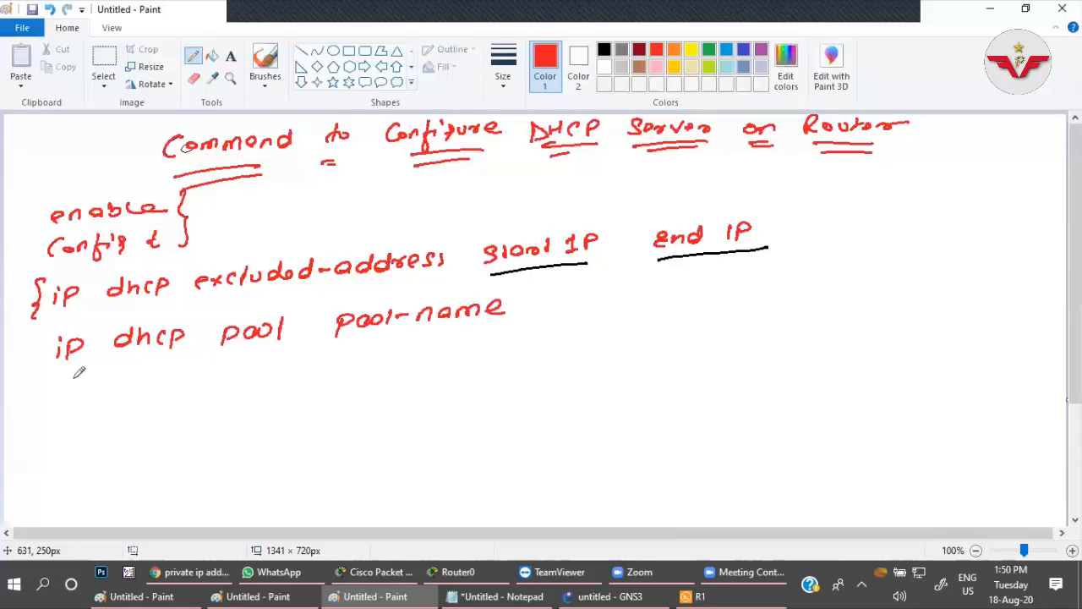
pyautogui.moveTo(57, 382); pyautogui.dragTo(55, 397)
pyautogui.moveTo(71, 379); pyautogui.dragTo(74, 389)
pyautogui.moveTo(137, 374)
pyautogui.mouseDown()
pyautogui.moveTo(143, 361)
pyautogui.moveTo(143, 385)
pyautogui.mouseUp()
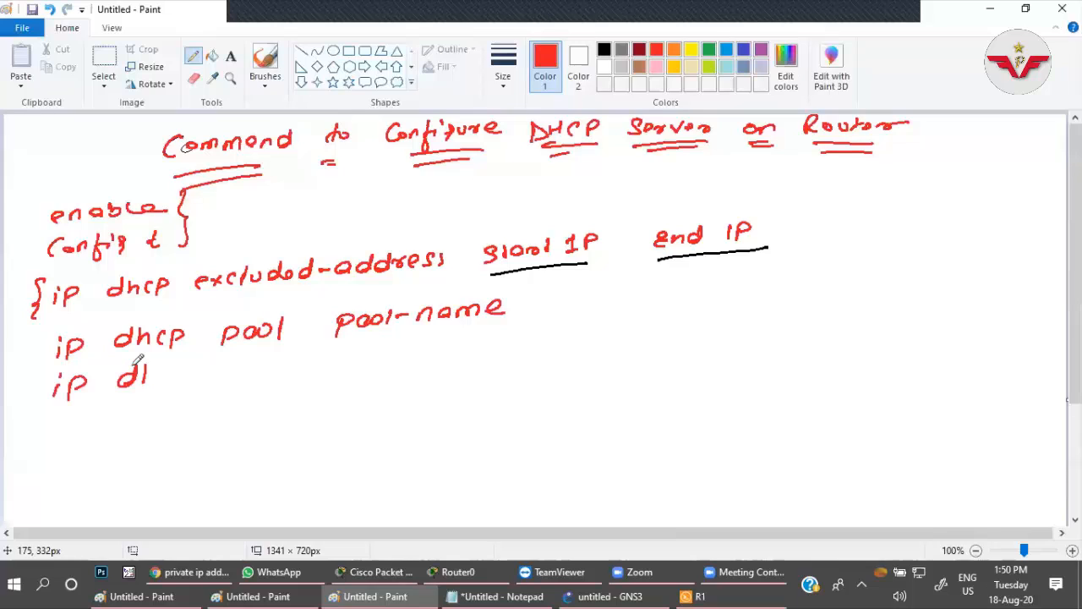
pyautogui.hotkey('ctrl', 'z')
pyautogui.hotkey('ctrl', 'z')
pyautogui.hotkey('ctrl', 'z')
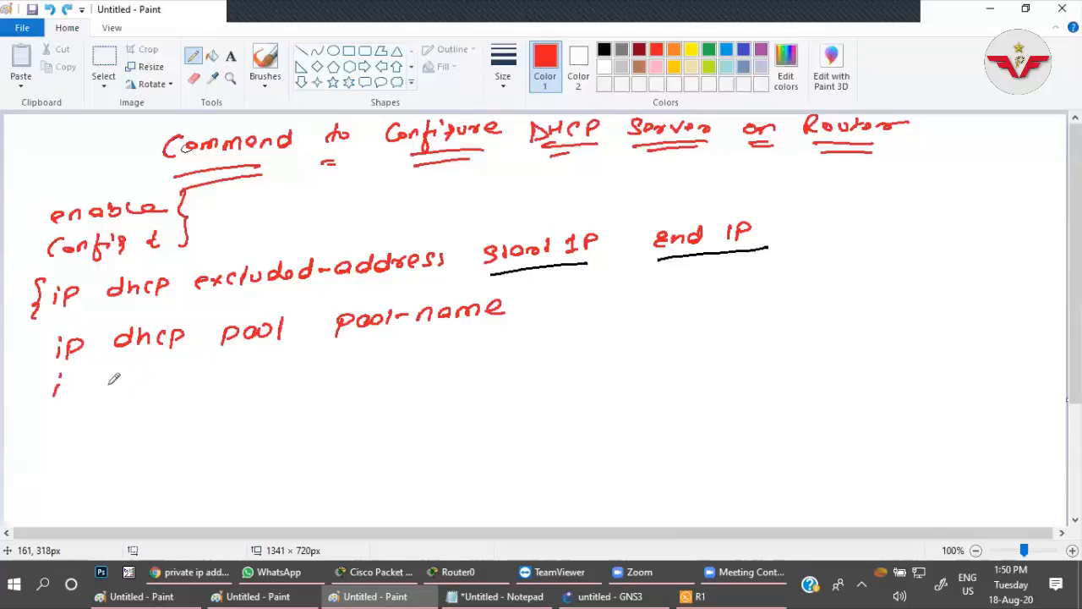
pyautogui.hotkey('ctrl', 'z')
# Write Network Net-address in red below the ip dhcp pool line.
pyautogui.moveTo(57, 399); pyautogui.dragTo(71, 395)
pyautogui.moveTo(82, 380); pyautogui.dragTo(88, 386)
pyautogui.moveTo(103, 374)
pyautogui.mouseDown()
pyautogui.moveTo(116, 387)
pyautogui.moveTo(132, 379)
pyautogui.mouseUp()
pyautogui.moveTo(135, 378); pyautogui.dragTo(257, 358)
pyautogui.moveTo(260, 372); pyautogui.dragTo(278, 372)
pyautogui.moveTo(273, 362); pyautogui.dragTo(397, 355)
pyautogui.moveTo(401, 350); pyautogui.dragTo(405, 357)
pyautogui.moveTo(411, 349); pyautogui.dragTo(417, 355)
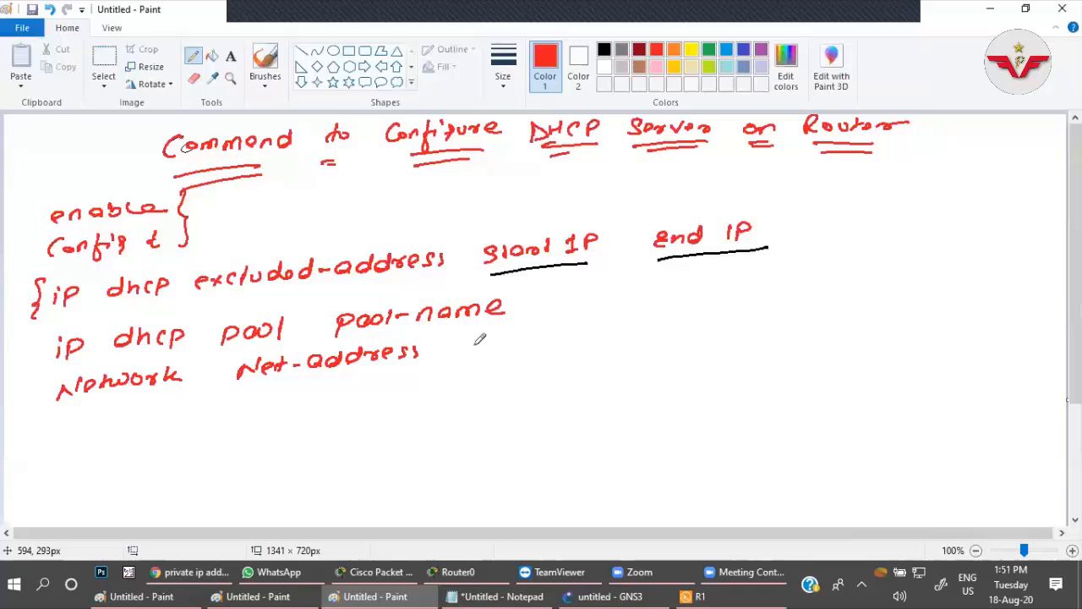
# Add Netmask/Prefix after Net-address on the Network line.
pyautogui.moveTo(472, 347); pyautogui.dragTo(494, 347)
pyautogui.moveTo(497, 341); pyautogui.dragTo(507, 344)
pyautogui.moveTo(511, 335); pyautogui.dragTo(576, 340)
pyautogui.click(560, 339)
pyautogui.moveTo(586, 330)
pyautogui.mouseDown()
pyautogui.moveTo(580, 340)
pyautogui.moveTo(602, 339)
pyautogui.mouseUp()
pyautogui.moveTo(629, 310)
pyautogui.mouseDown()
pyautogui.moveTo(614, 343)
pyautogui.moveTo(631, 338)
pyautogui.mouseUp()
pyautogui.moveTo(635, 320); pyautogui.dragTo(637, 329)
pyautogui.moveTo(657, 323); pyautogui.dragTo(656, 325)
pyautogui.moveTo(673, 320); pyautogui.dragTo(683, 336)
pyautogui.moveTo(698, 314); pyautogui.dragTo(710, 326)
pyautogui.moveTo(712, 310); pyautogui.dragTo(698, 326)
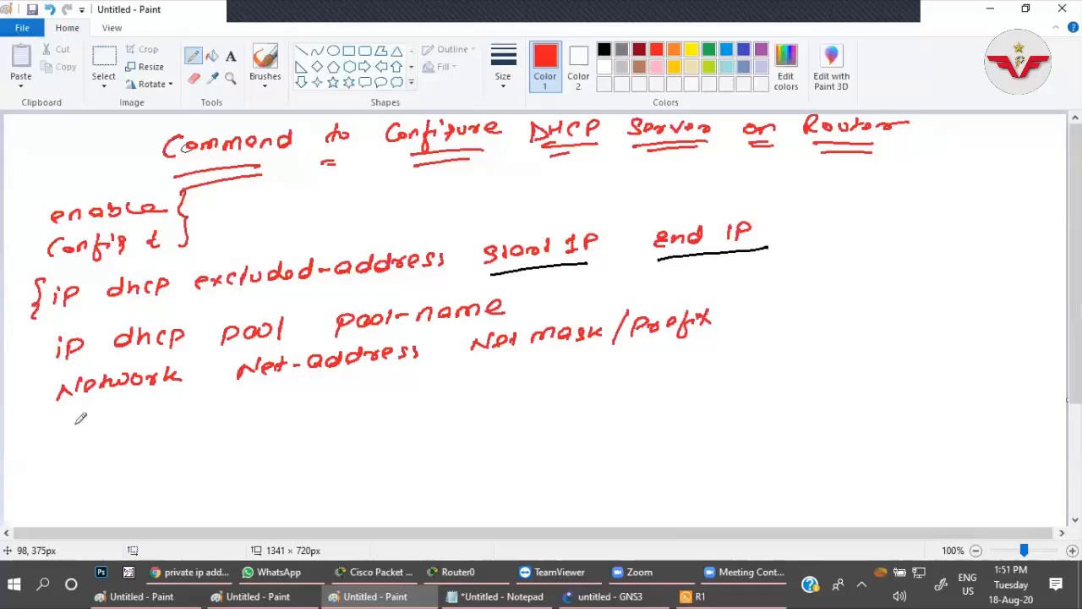
# Write Default-Router in red on a new line below the Network line.
pyautogui.moveTo(66, 412); pyautogui.dragTo(67, 433)
pyautogui.moveTo(92, 409)
pyautogui.mouseDown()
pyautogui.moveTo(86, 428)
pyautogui.moveTo(180, 406)
pyautogui.mouseUp()
pyautogui.moveTo(173, 399); pyautogui.dragTo(189, 396)
pyautogui.moveTo(212, 411); pyautogui.dragTo(391, 390)
# Add the placeholder ip-address-of-default-gateway after Default-Router, joining its words with hyphens.
pyautogui.click(383, 377)
pyautogui.moveTo(433, 374); pyautogui.dragTo(439, 383)
pyautogui.moveTo(452, 375); pyautogui.dragTo(532, 379)
pyautogui.moveTo(554, 364)
pyautogui.mouseDown()
pyautogui.moveTo(565, 388)
pyautogui.moveTo(687, 360)
pyautogui.moveTo(698, 379)
pyautogui.mouseUp()
pyautogui.moveTo(705, 353)
pyautogui.mouseDown()
pyautogui.moveTo(718, 372)
pyautogui.moveTo(738, 349)
pyautogui.moveTo(732, 367)
pyautogui.mouseUp()
pyautogui.moveTo(764, 345); pyautogui.dragTo(769, 355)
pyautogui.moveTo(776, 339); pyautogui.dragTo(819, 341)
pyautogui.moveTo(832, 338)
pyautogui.mouseDown()
pyautogui.moveTo(847, 355)
pyautogui.moveTo(857, 342)
pyautogui.mouseUp()
pyautogui.moveTo(409, 376); pyautogui.dragTo(421, 374)
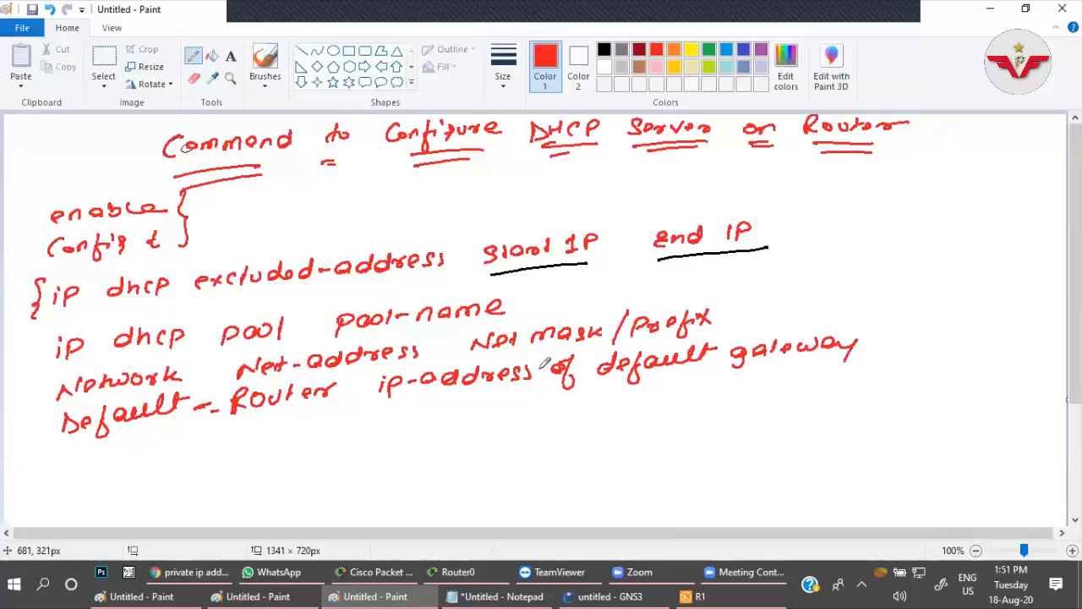
pyautogui.moveTo(584, 366); pyautogui.dragTo(595, 366)
pyautogui.moveTo(715, 354); pyautogui.dragTo(725, 352)
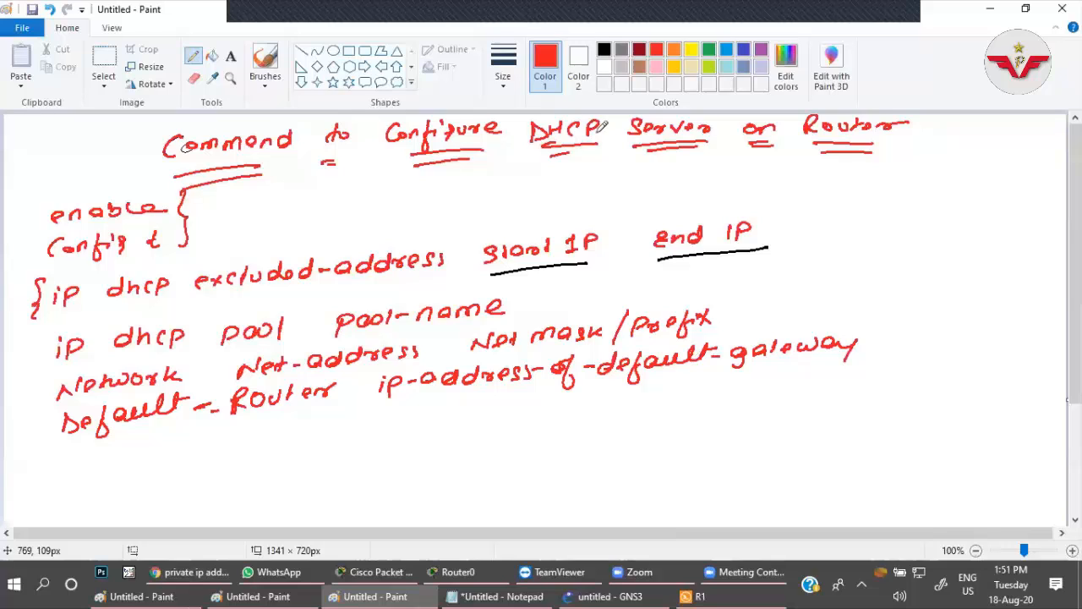
# Underline the placeholders pool-name, Net-address, Netmask/Prefix and ip-address-of-default-gateway in black.
pyautogui.click(605, 49)
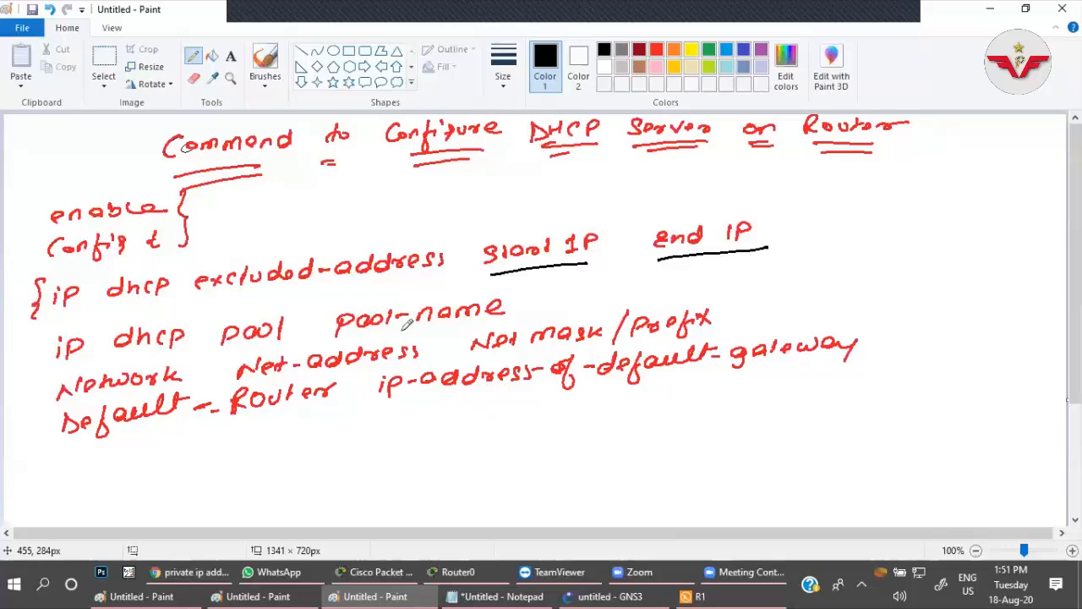
pyautogui.moveTo(358, 336); pyautogui.dragTo(506, 312)
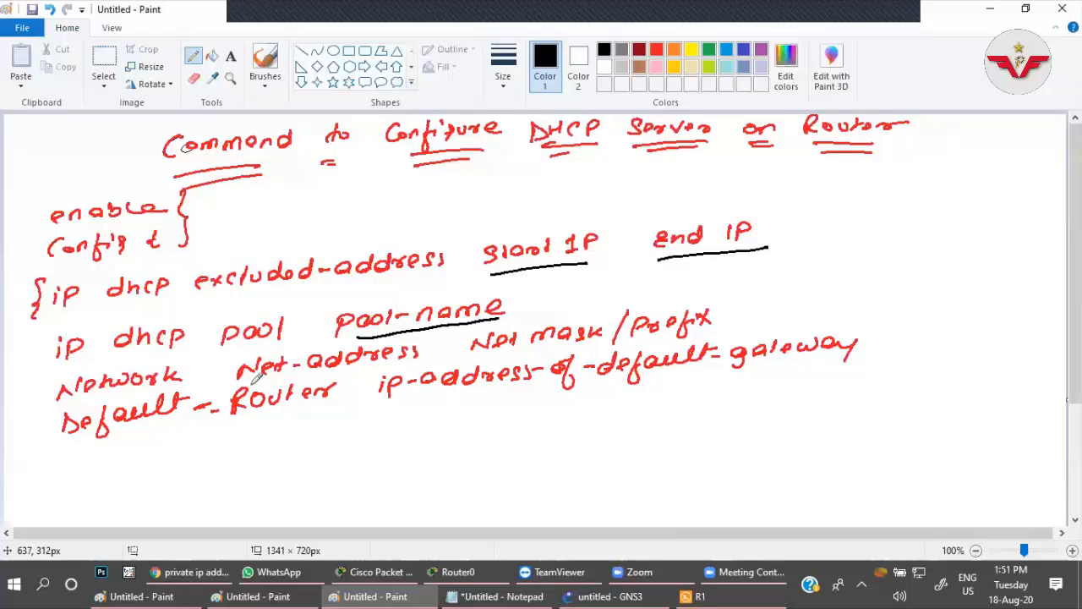
pyautogui.moveTo(246, 383)
pyautogui.mouseDown()
pyautogui.moveTo(421, 354)
pyautogui.moveTo(712, 331)
pyautogui.mouseUp()
pyautogui.moveTo(395, 396); pyautogui.dragTo(627, 382)
pyautogui.moveTo(641, 380); pyautogui.dragTo(846, 358)
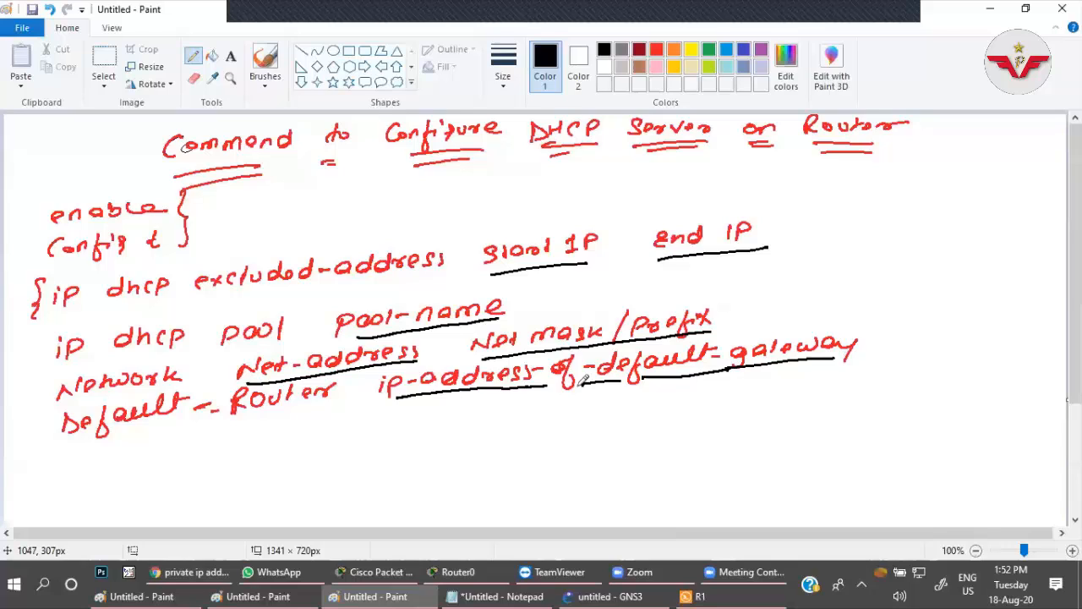
pyautogui.moveTo(567, 385); pyautogui.dragTo(653, 378)
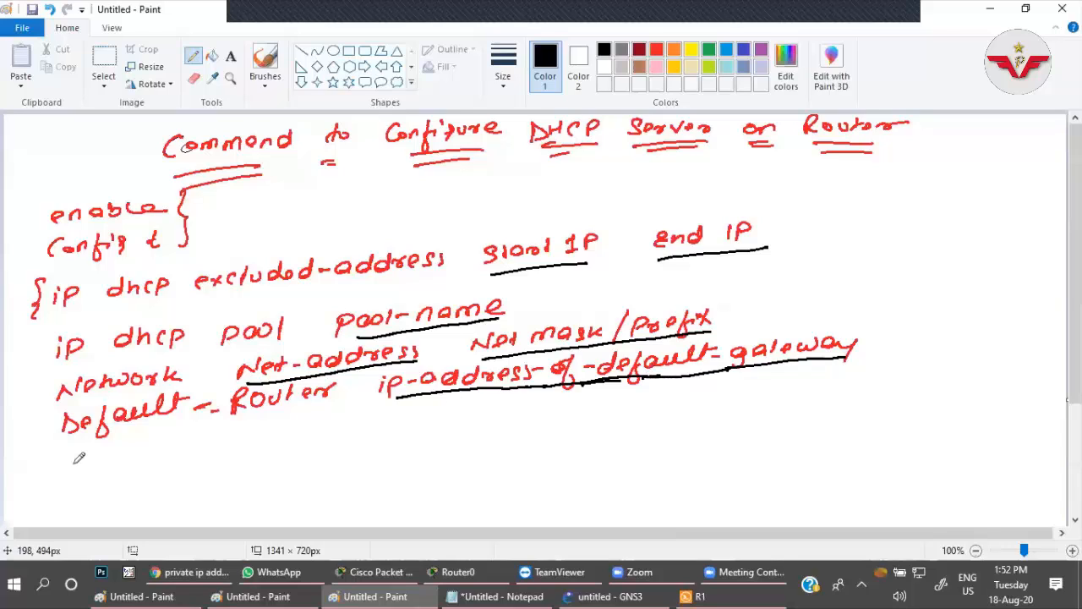
pyautogui.moveTo(65, 454); pyautogui.dragTo(68, 474)
pyautogui.hotkey('ctrl', 'z')
pyautogui.hotkey('ctrl', 'z')
# Write DNS-Server 8.8.8.8 in red on a new line below the Default-Router line.
pyautogui.click(659, 51)
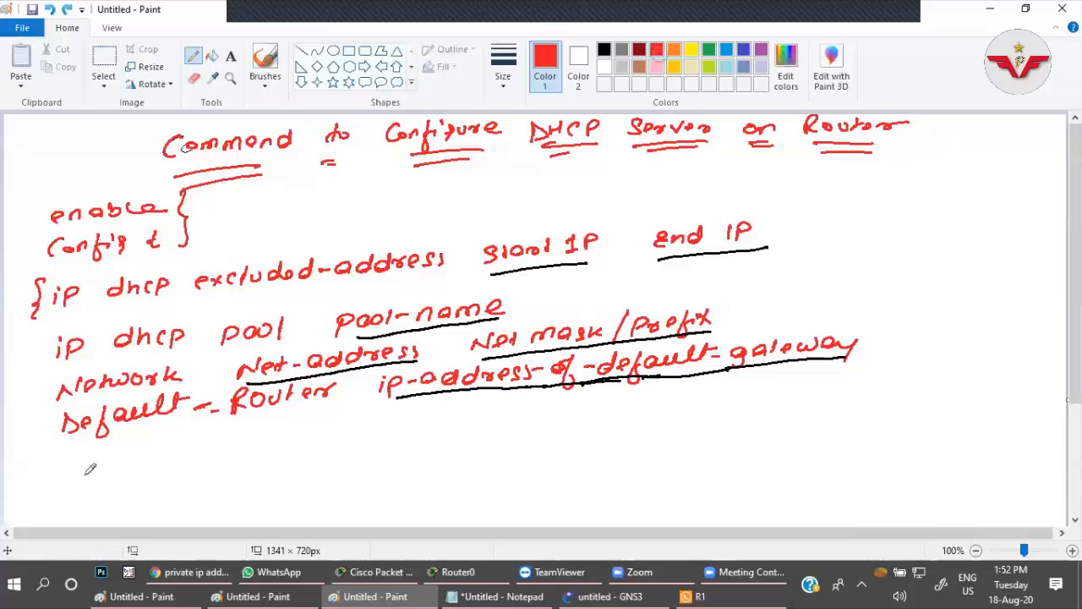
pyautogui.moveTo(67, 457); pyautogui.dragTo(69, 476)
pyautogui.moveTo(66, 459); pyautogui.dragTo(69, 475)
pyautogui.moveTo(88, 458); pyautogui.dragTo(105, 465)
pyautogui.moveTo(125, 448)
pyautogui.mouseDown()
pyautogui.moveTo(117, 463)
pyautogui.moveTo(158, 456)
pyautogui.mouseUp()
pyautogui.moveTo(170, 450); pyautogui.dragTo(180, 451)
pyautogui.moveTo(184, 454); pyautogui.dragTo(197, 445)
pyautogui.moveTo(203, 443); pyautogui.dragTo(225, 445)
pyautogui.moveTo(236, 444)
pyautogui.mouseDown()
pyautogui.moveTo(250, 434)
pyautogui.moveTo(392, 429)
pyautogui.mouseUp()
pyautogui.click(320, 436)
pyautogui.click(355, 433)
pyautogui.click(384, 433)
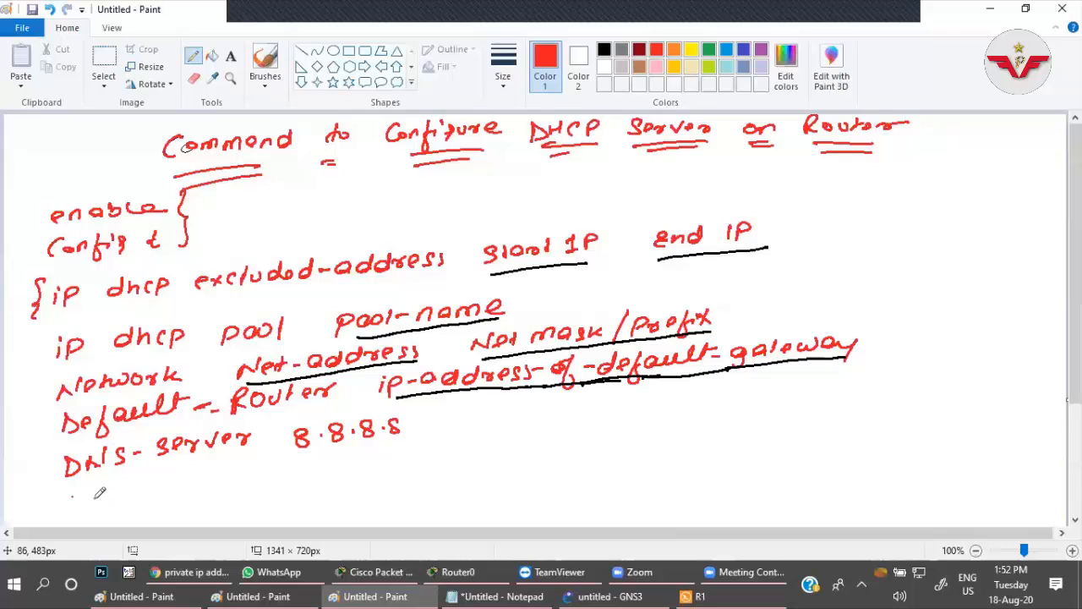
# Write Domain-name in red below the DNS-Server line, followed by a sample .com domain.
pyautogui.moveTo(71, 489); pyautogui.dragTo(74, 491)
pyautogui.moveTo(112, 495); pyautogui.dragTo(110, 496)
pyautogui.moveTo(123, 504); pyautogui.dragTo(152, 493)
pyautogui.click(142, 497)
pyautogui.moveTo(159, 483); pyautogui.dragTo(175, 490)
pyautogui.moveTo(192, 482); pyautogui.dragTo(302, 472)
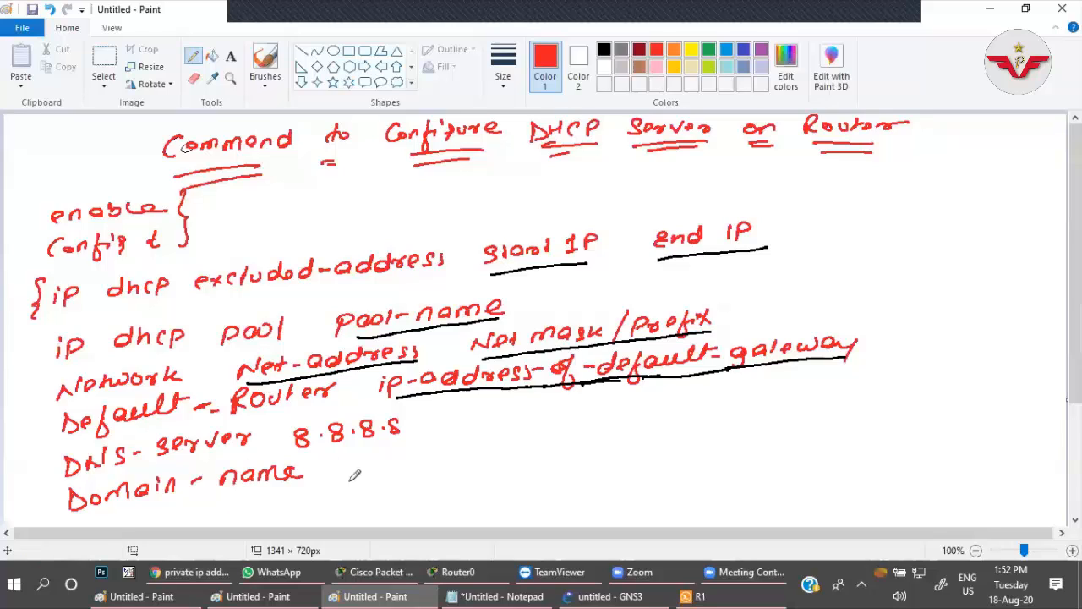
pyautogui.moveTo(337, 457)
pyautogui.mouseDown()
pyautogui.moveTo(336, 479)
pyautogui.moveTo(350, 475)
pyautogui.mouseUp()
pyautogui.moveTo(355, 475); pyautogui.dragTo(494, 448)
pyautogui.click(455, 457)
pyautogui.moveTo(503, 458); pyautogui.dragTo(516, 458)
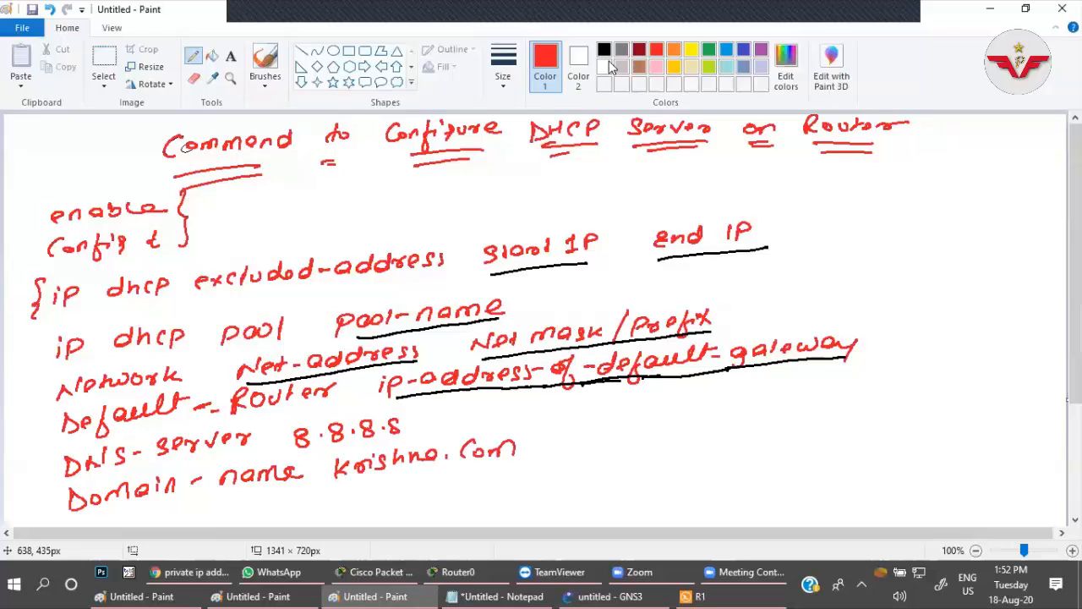
# Underline 8.8.8.8 and the sample domain in black, and group the pool commands with red braces at their start.
pyautogui.click(603, 49)
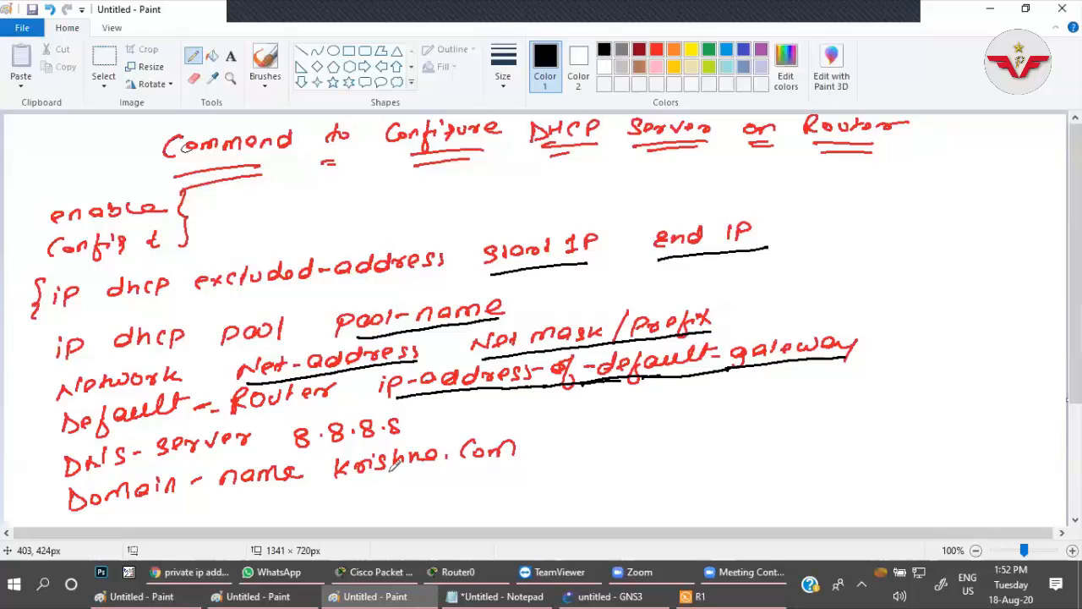
pyautogui.moveTo(297, 455); pyautogui.dragTo(386, 448)
pyautogui.moveTo(349, 483); pyautogui.dragTo(508, 462)
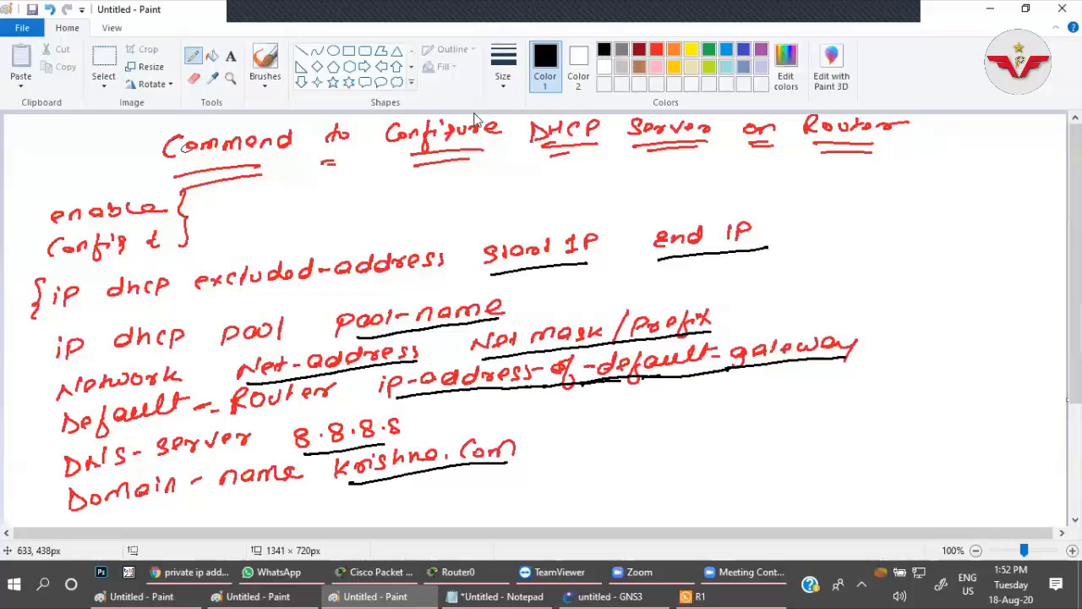
pyautogui.click(657, 51)
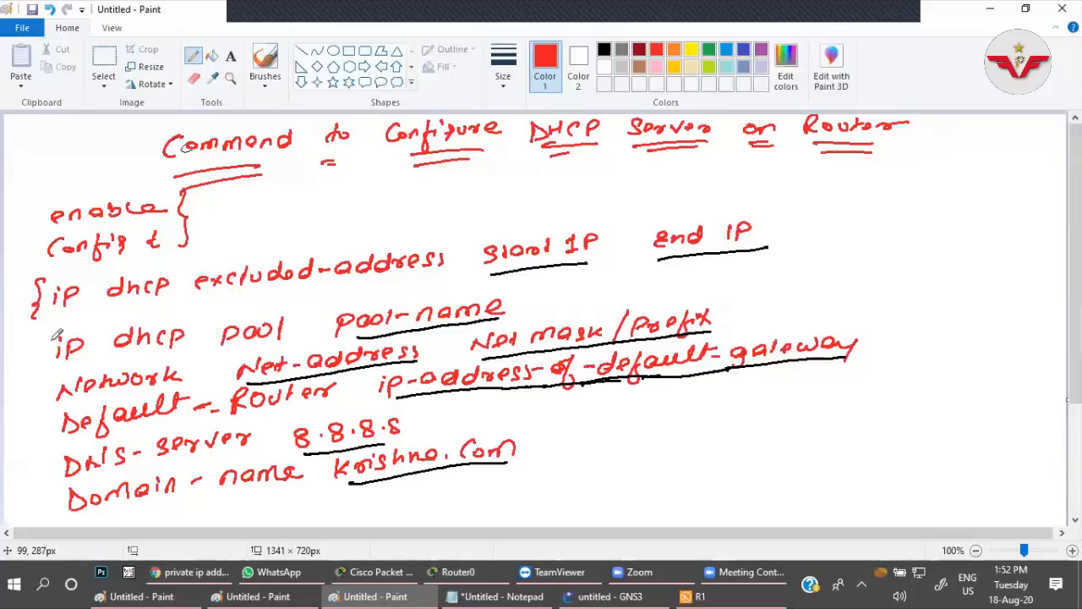
pyautogui.moveTo(44, 332)
pyautogui.mouseDown()
pyautogui.moveTo(38, 382)
pyautogui.moveTo(57, 450)
pyautogui.moveTo(59, 523)
pyautogui.mouseUp()
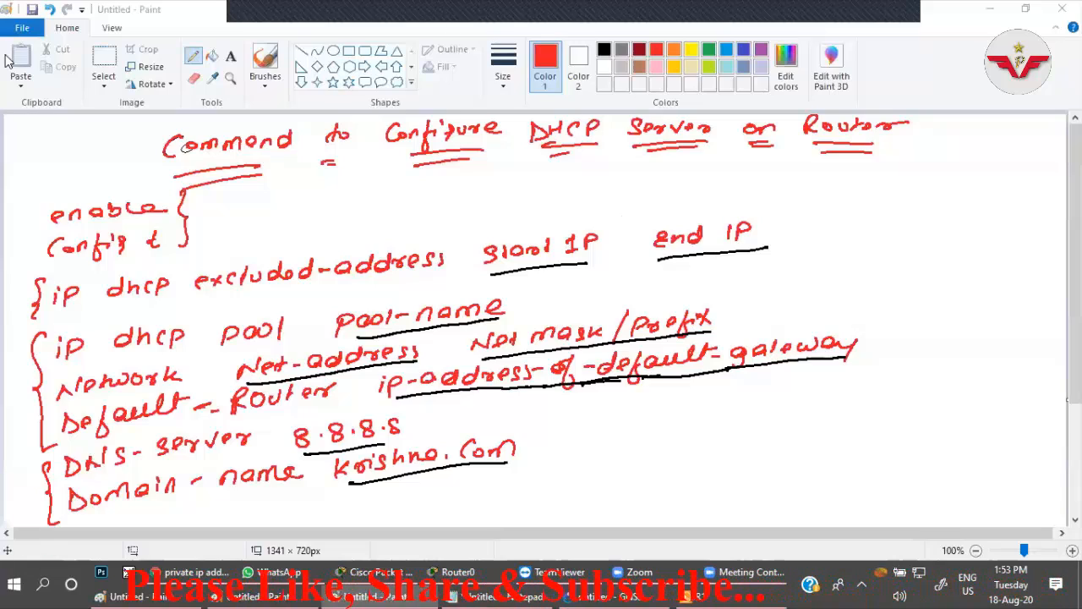
# Open a new blank Paint drawing and set the Pencil to the third line thickness.
pyautogui.press('super+r')
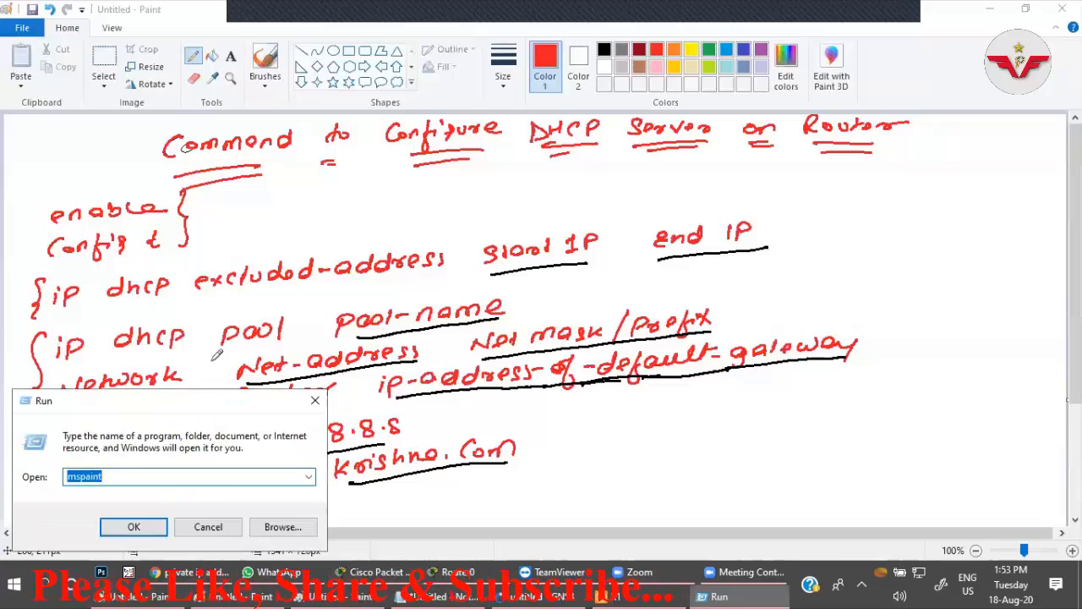
pyautogui.click(142, 519)
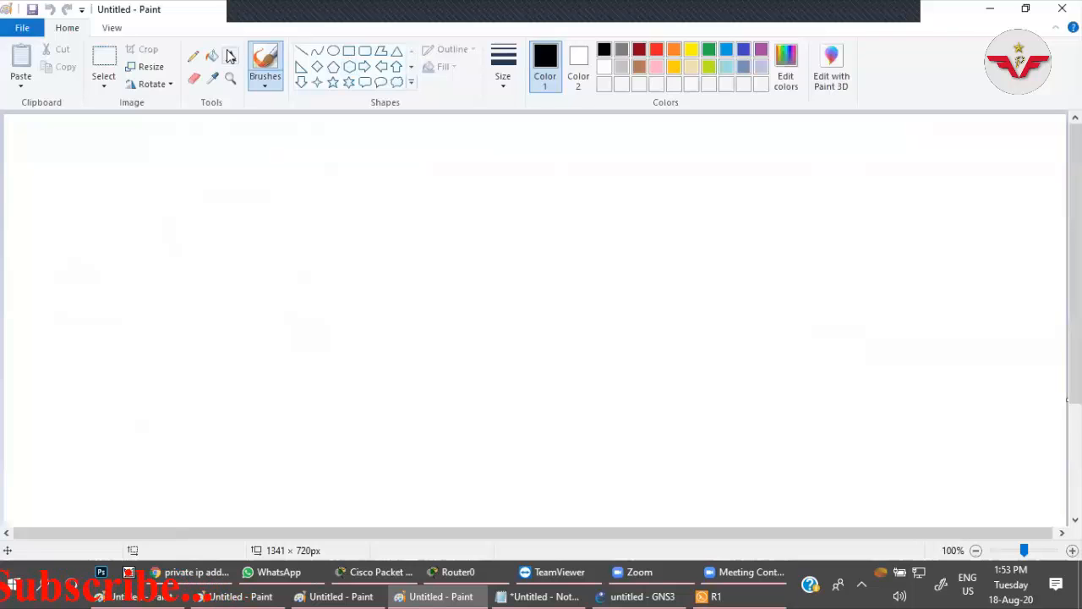
pyautogui.click(193, 56)
pyautogui.click(506, 83)
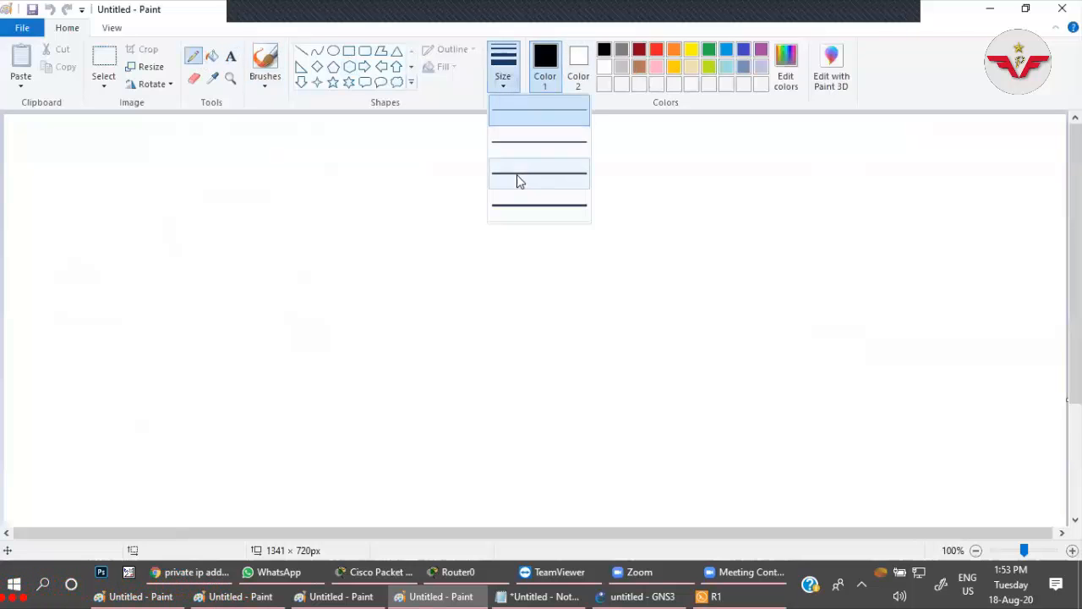
pyautogui.click(519, 176)
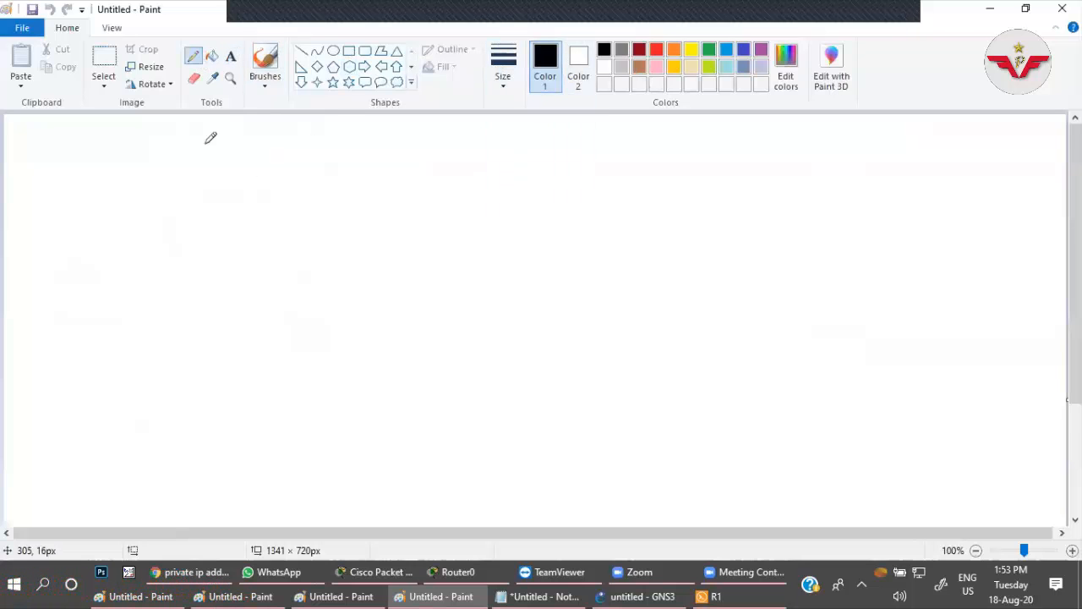
# Write the black heading Command to T/S or verify DHCP across the upper part of the canvas.
pyautogui.moveTo(211, 133); pyautogui.dragTo(202, 153)
pyautogui.moveTo(221, 141); pyautogui.dragTo(221, 142)
pyautogui.moveTo(231, 148); pyautogui.dragTo(290, 142)
pyautogui.moveTo(295, 149)
pyautogui.mouseDown()
pyautogui.moveTo(330, 130)
pyautogui.moveTo(373, 146)
pyautogui.mouseUp()
pyautogui.moveTo(369, 135); pyautogui.dragTo(383, 134)
pyautogui.moveTo(387, 137)
pyautogui.mouseDown()
pyautogui.moveTo(453, 128)
pyautogui.moveTo(445, 146)
pyautogui.mouseUp()
pyautogui.moveTo(454, 147); pyautogui.dragTo(463, 123)
pyautogui.moveTo(479, 128)
pyautogui.mouseDown()
pyautogui.moveTo(472, 145)
pyautogui.moveTo(517, 132)
pyautogui.mouseUp()
pyautogui.moveTo(526, 141); pyautogui.dragTo(623, 135)
pyautogui.moveTo(636, 124); pyautogui.dragTo(628, 146)
pyautogui.moveTo(624, 134)
pyautogui.mouseDown()
pyautogui.moveTo(641, 132)
pyautogui.moveTo(647, 157)
pyautogui.mouseUp()
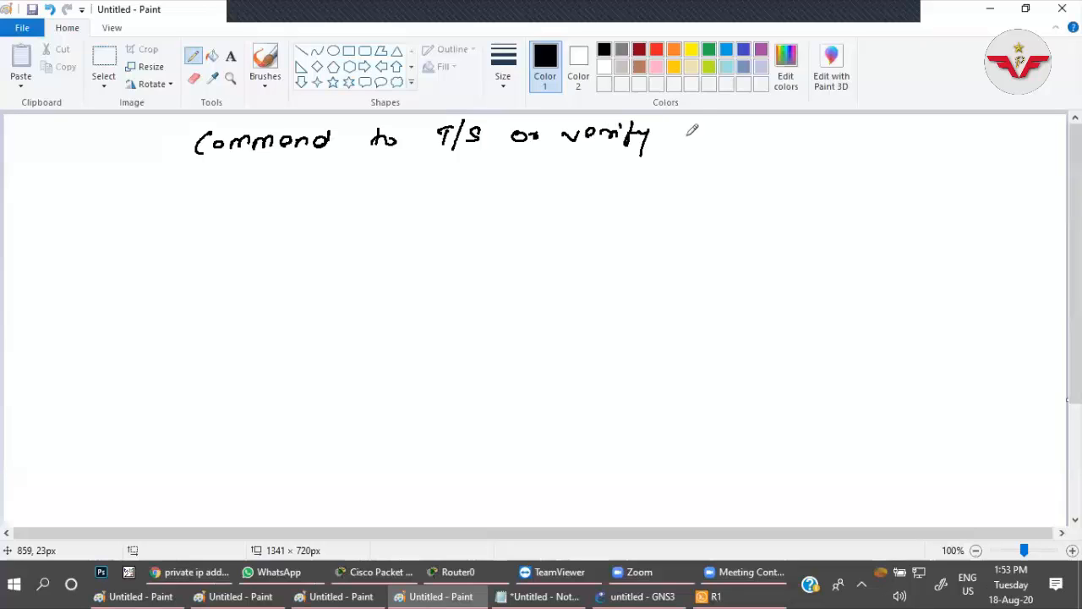
pyautogui.moveTo(690, 124); pyautogui.dragTo(693, 144)
pyautogui.moveTo(715, 124); pyautogui.dragTo(716, 142)
pyautogui.moveTo(728, 123); pyautogui.dragTo(728, 142)
pyautogui.moveTo(746, 127)
pyautogui.mouseDown()
pyautogui.moveTo(744, 141)
pyautogui.moveTo(752, 131)
pyautogui.mouseUp()
# Underline the words of the heading Command to T/S or verify DHCP in black.
pyautogui.moveTo(207, 166); pyautogui.dragTo(298, 161)
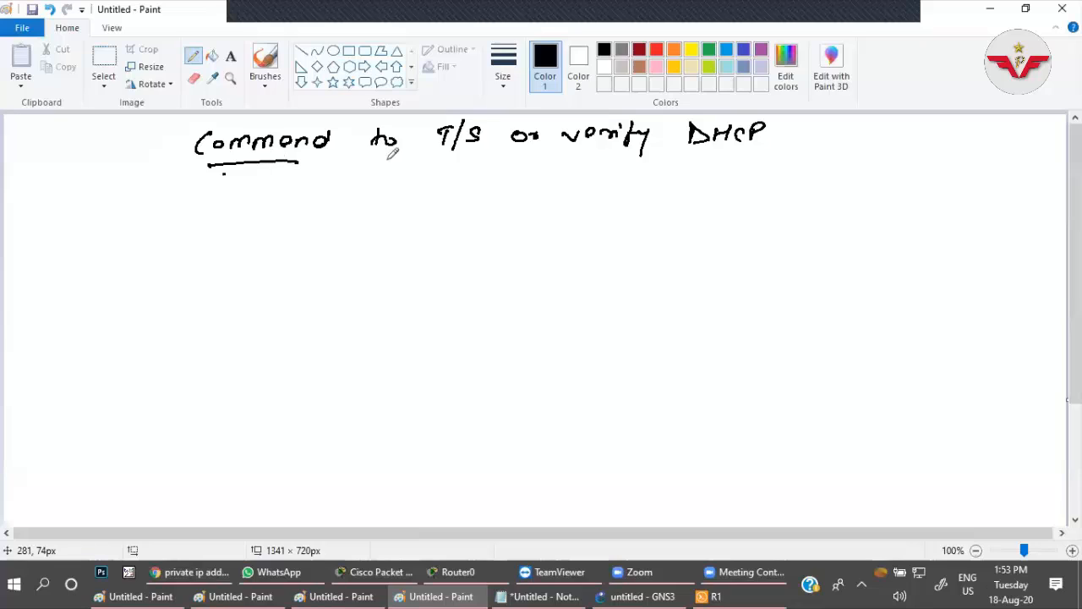
pyautogui.moveTo(223, 175); pyautogui.dragTo(293, 166)
pyautogui.moveTo(364, 156); pyautogui.dragTo(380, 156)
pyautogui.moveTo(368, 160); pyautogui.dragTo(377, 159)
pyautogui.moveTo(444, 156); pyautogui.dragTo(462, 156)
pyautogui.moveTo(449, 159); pyautogui.dragTo(459, 159)
pyautogui.click(521, 152)
pyautogui.moveTo(518, 148); pyautogui.dragTo(644, 151)
pyautogui.moveTo(600, 161); pyautogui.dragTo(622, 160)
pyautogui.moveTo(689, 147); pyautogui.dragTo(755, 146)
pyautogui.moveTo(691, 157); pyautogui.dragTo(758, 154)
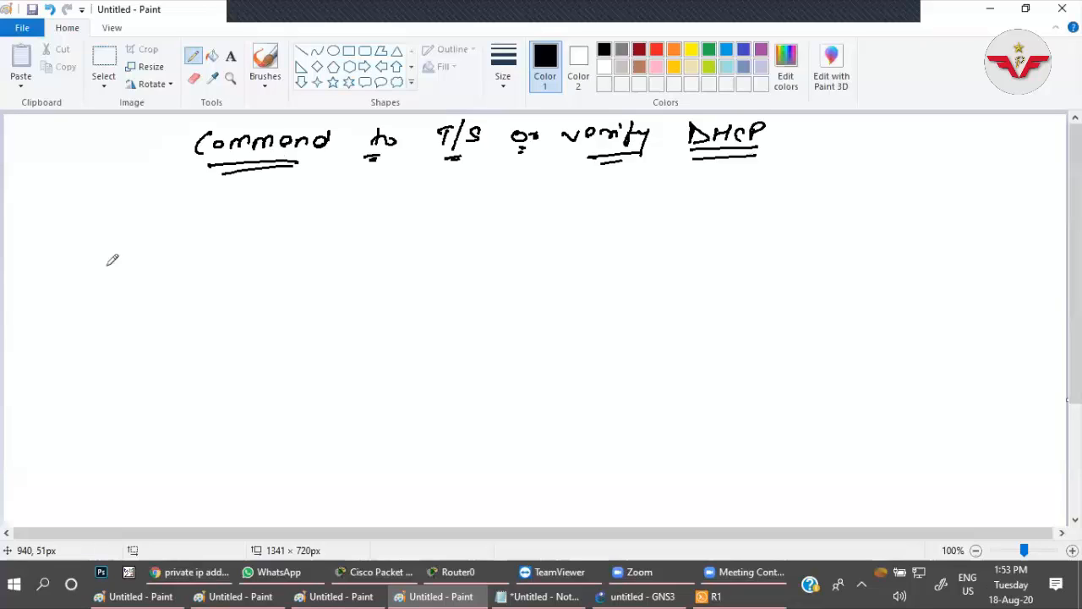
# Write the command Show Run in black below the heading.
pyautogui.moveTo(91, 205); pyautogui.dragTo(82, 224)
pyautogui.moveTo(105, 203)
pyautogui.mouseDown()
pyautogui.moveTo(118, 221)
pyautogui.moveTo(129, 210)
pyautogui.mouseUp()
pyautogui.moveTo(136, 208); pyautogui.dragTo(216, 213)
pyautogui.moveTo(219, 192); pyautogui.dragTo(233, 212)
pyautogui.moveTo(239, 197); pyautogui.dragTo(271, 211)
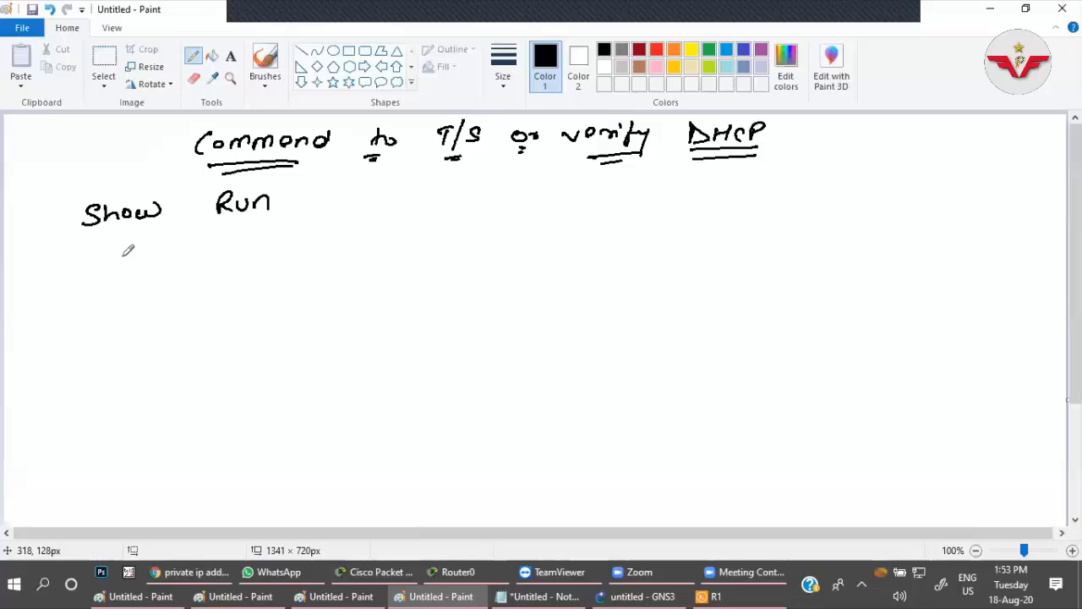
# Write the command Show Run | Section DHCP on a new line below Show Run.
pyautogui.moveTo(99, 247)
pyautogui.mouseDown()
pyautogui.moveTo(88, 265)
pyautogui.moveTo(116, 252)
pyautogui.mouseUp()
pyautogui.moveTo(127, 240); pyautogui.dragTo(135, 264)
pyautogui.moveTo(143, 250); pyautogui.dragTo(237, 251)
pyautogui.moveTo(244, 237); pyautogui.dragTo(279, 246)
pyautogui.moveTo(317, 220)
pyautogui.mouseDown()
pyautogui.moveTo(318, 244)
pyautogui.moveTo(349, 229)
pyautogui.moveTo(343, 242)
pyautogui.mouseUp()
pyautogui.moveTo(361, 234); pyautogui.dragTo(391, 240)
pyautogui.moveTo(406, 223); pyautogui.dragTo(404, 241)
pyautogui.moveTo(414, 230); pyautogui.dragTo(414, 241)
pyautogui.moveTo(426, 231); pyautogui.dragTo(422, 233)
pyautogui.moveTo(433, 241); pyautogui.dragTo(445, 240)
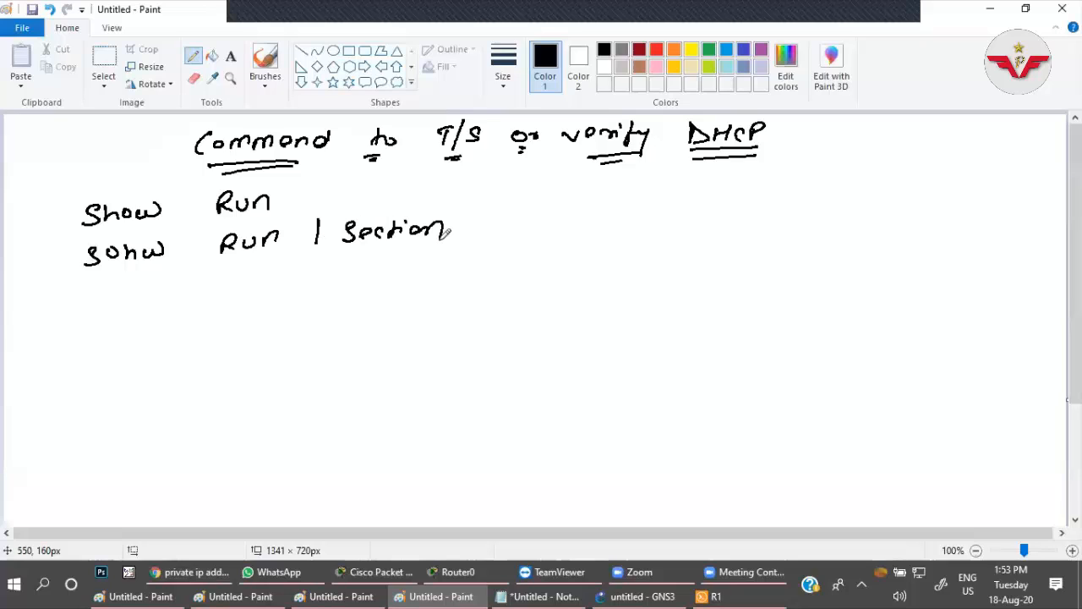
pyautogui.moveTo(498, 208); pyautogui.dragTo(499, 228)
pyautogui.moveTo(520, 209); pyautogui.dragTo(519, 226)
pyautogui.moveTo(520, 218); pyautogui.dragTo(533, 217)
pyautogui.moveTo(532, 208)
pyautogui.mouseDown()
pyautogui.moveTo(530, 225)
pyautogui.moveTo(555, 224)
pyautogui.mouseUp()
pyautogui.moveTo(564, 206); pyautogui.dragTo(564, 227)
pyautogui.moveTo(565, 206); pyautogui.dragTo(566, 218)
# Write Show ip DHCP Binding on the next line and overwrite the misspelled Show in the line above it.
pyautogui.moveTo(103, 287); pyautogui.dragTo(89, 304)
pyautogui.moveTo(109, 246)
pyautogui.mouseDown()
pyautogui.moveTo(166, 286)
pyautogui.moveTo(226, 289)
pyautogui.mouseUp()
pyautogui.moveTo(269, 272); pyautogui.dragTo(271, 289)
pyautogui.moveTo(292, 274); pyautogui.dragTo(305, 283)
pyautogui.moveTo(323, 271); pyautogui.dragTo(323, 281)
pyautogui.moveTo(331, 268); pyautogui.dragTo(331, 284)
pyautogui.moveTo(329, 268); pyautogui.dragTo(331, 277)
pyautogui.moveTo(397, 263); pyautogui.dragTo(396, 280)
pyautogui.click(413, 268)
pyautogui.moveTo(393, 263)
pyautogui.mouseDown()
pyautogui.moveTo(394, 280)
pyautogui.moveTo(416, 276)
pyautogui.mouseUp()
pyautogui.moveTo(423, 264); pyautogui.dragTo(439, 272)
pyautogui.moveTo(444, 266); pyautogui.dragTo(459, 271)
pyautogui.click(466, 255)
pyautogui.moveTo(465, 261); pyautogui.dragTo(490, 271)
pyautogui.moveTo(505, 259); pyautogui.dragTo(498, 271)
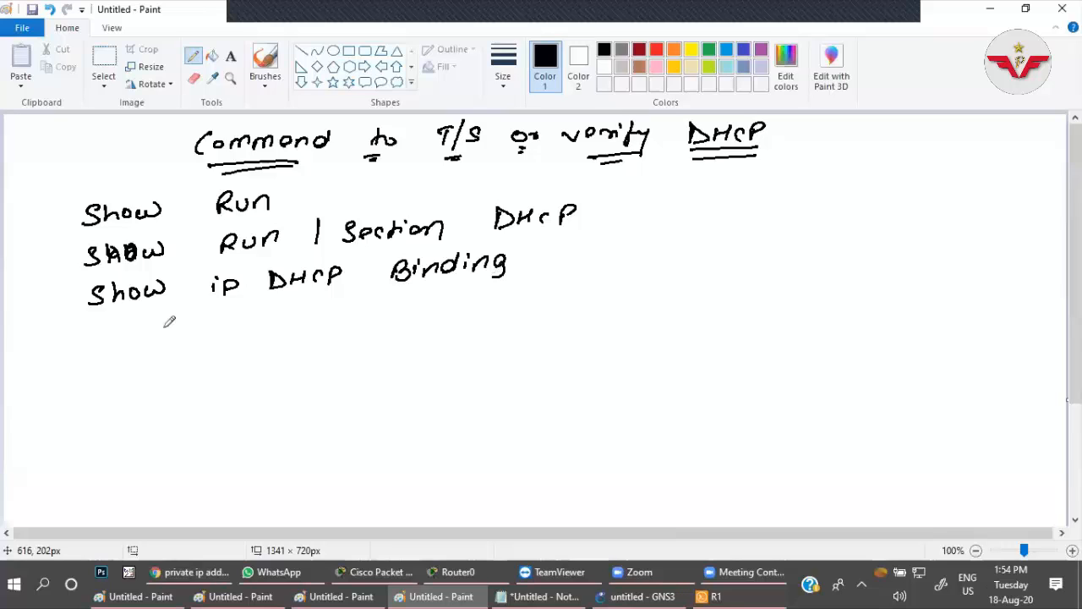
# Write the command Show ip DHCP Pool below the Show ip DHCP Binding line.
pyautogui.moveTo(105, 326); pyautogui.dragTo(88, 344)
pyautogui.moveTo(110, 325)
pyautogui.mouseDown()
pyautogui.moveTo(124, 345)
pyautogui.moveTo(133, 329)
pyautogui.mouseUp()
pyautogui.moveTo(141, 329); pyautogui.dragTo(275, 326)
pyautogui.moveTo(290, 309); pyautogui.dragTo(291, 326)
pyautogui.moveTo(291, 318); pyautogui.dragTo(323, 322)
pyautogui.moveTo(333, 325); pyautogui.dragTo(394, 313)
pyautogui.moveTo(413, 305); pyautogui.dragTo(411, 306)
pyautogui.moveTo(430, 304); pyautogui.dragTo(428, 306)
pyautogui.moveTo(448, 298); pyautogui.dragTo(450, 313)
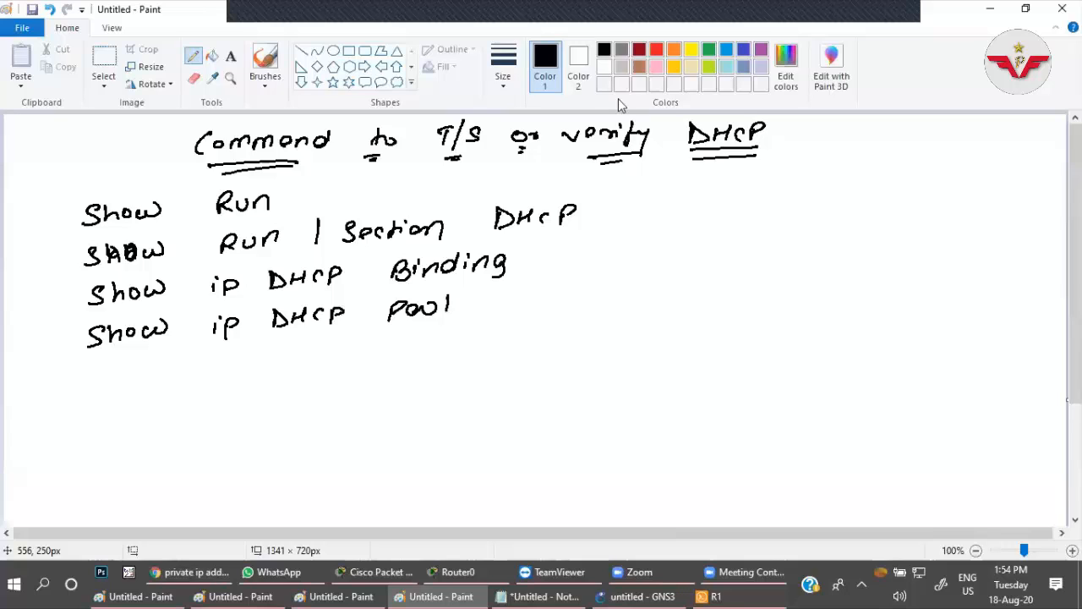
# Begin a red heading below the show commands with the words Command to.
pyautogui.click(657, 50)
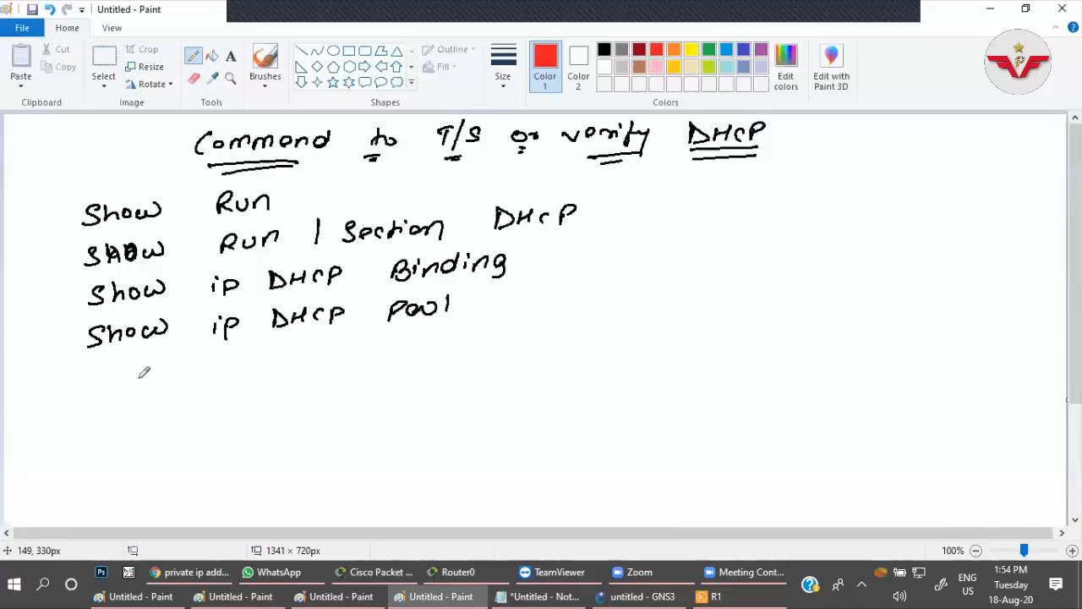
pyautogui.moveTo(134, 372); pyautogui.dragTo(125, 388)
pyautogui.moveTo(138, 377); pyautogui.dragTo(139, 376)
pyautogui.moveTo(149, 376); pyautogui.dragTo(236, 377)
pyautogui.moveTo(272, 358); pyautogui.dragTo(275, 376)
pyautogui.moveTo(282, 365); pyautogui.dragTo(350, 350)
pyautogui.moveTo(350, 360); pyautogui.dragTo(377, 363)
pyautogui.moveTo(389, 355)
pyautogui.mouseDown()
pyautogui.moveTo(382, 365)
pyautogui.moveTo(414, 356)
pyautogui.mouseUp()
pyautogui.moveTo(416, 350); pyautogui.dragTo(433, 354)
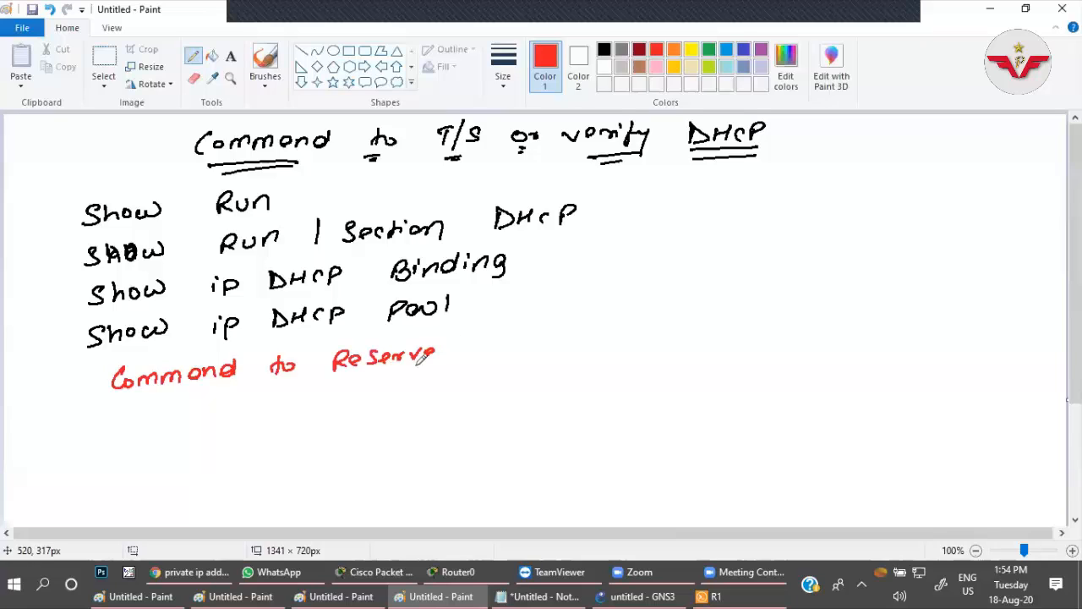
pyautogui.hotkey('ctrl', 'z')
pyautogui.hotkey('ctrl', 'z')
pyautogui.hotkey('ctrl', 'z')
pyautogui.hotkey('ctrl', 'z')
pyautogui.hotkey('ctrl', 'z')
pyautogui.hotkey('ctrl', 'z')
pyautogui.hotkey('ctrl', 'z')
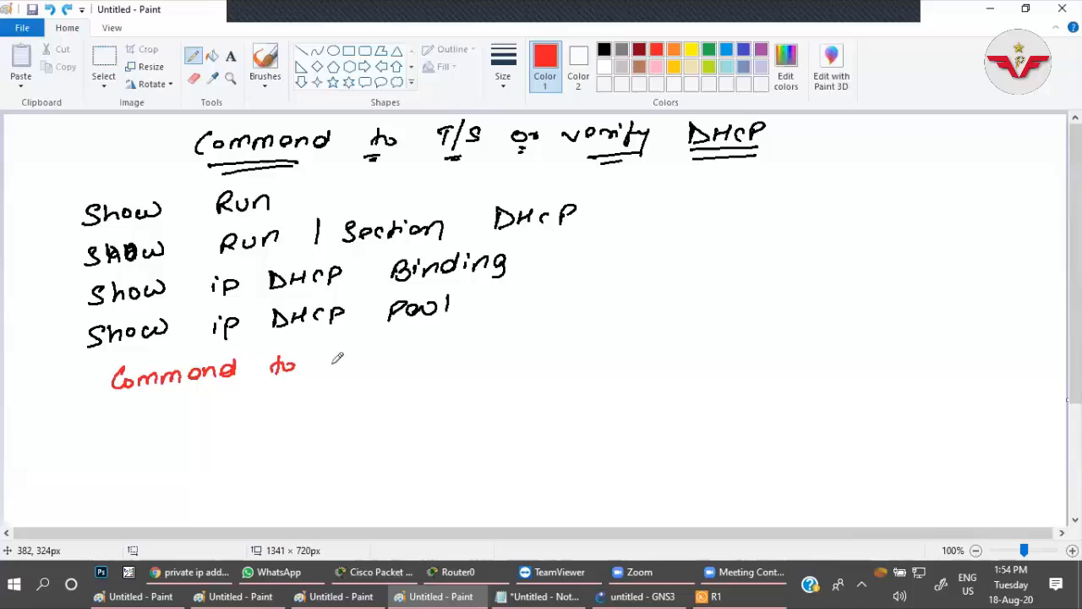
# Complete the red heading with reserve IP for MAC Mapping, ending it with a colon and dash.
pyautogui.moveTo(329, 365); pyautogui.dragTo(343, 358)
pyautogui.moveTo(350, 362); pyautogui.dragTo(369, 363)
pyautogui.moveTo(382, 360); pyautogui.dragTo(394, 361)
pyautogui.moveTo(396, 364); pyautogui.dragTo(471, 358)
pyautogui.moveTo(484, 344); pyautogui.dragTo(486, 356)
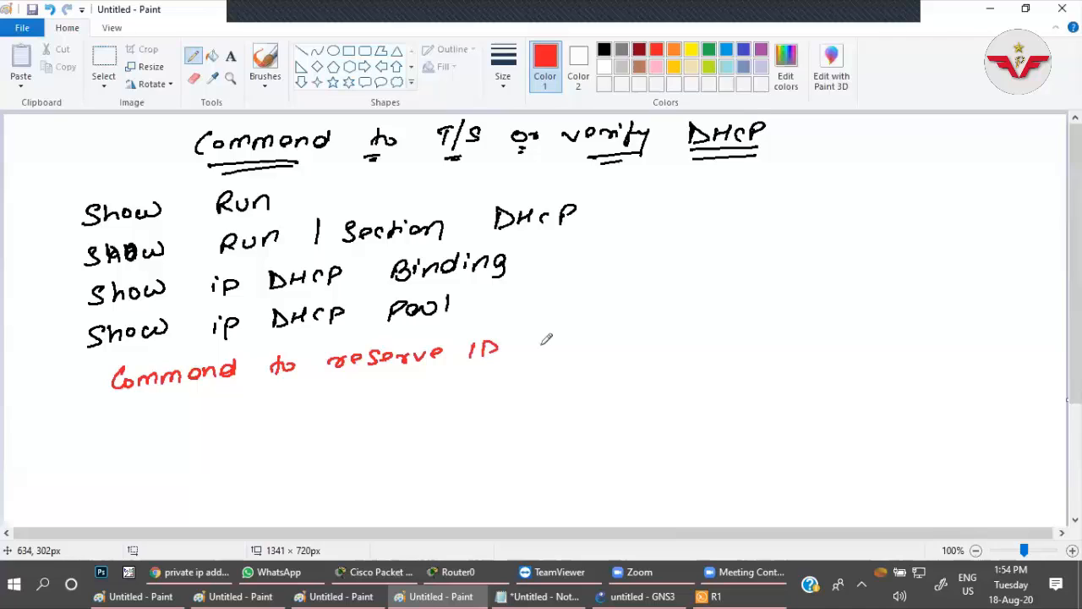
pyautogui.moveTo(543, 336); pyautogui.dragTo(536, 360)
pyautogui.moveTo(549, 347)
pyautogui.mouseDown()
pyautogui.moveTo(631, 337)
pyautogui.moveTo(656, 345)
pyautogui.mouseUp()
pyautogui.moveTo(643, 338)
pyautogui.mouseDown()
pyautogui.moveTo(674, 343)
pyautogui.moveTo(717, 326)
pyautogui.moveTo(764, 337)
pyautogui.mouseUp()
pyautogui.moveTo(782, 325); pyautogui.dragTo(783, 335)
pyautogui.click(806, 316)
pyautogui.moveTo(802, 323); pyautogui.dragTo(823, 331)
pyautogui.moveTo(841, 321); pyautogui.dragTo(829, 347)
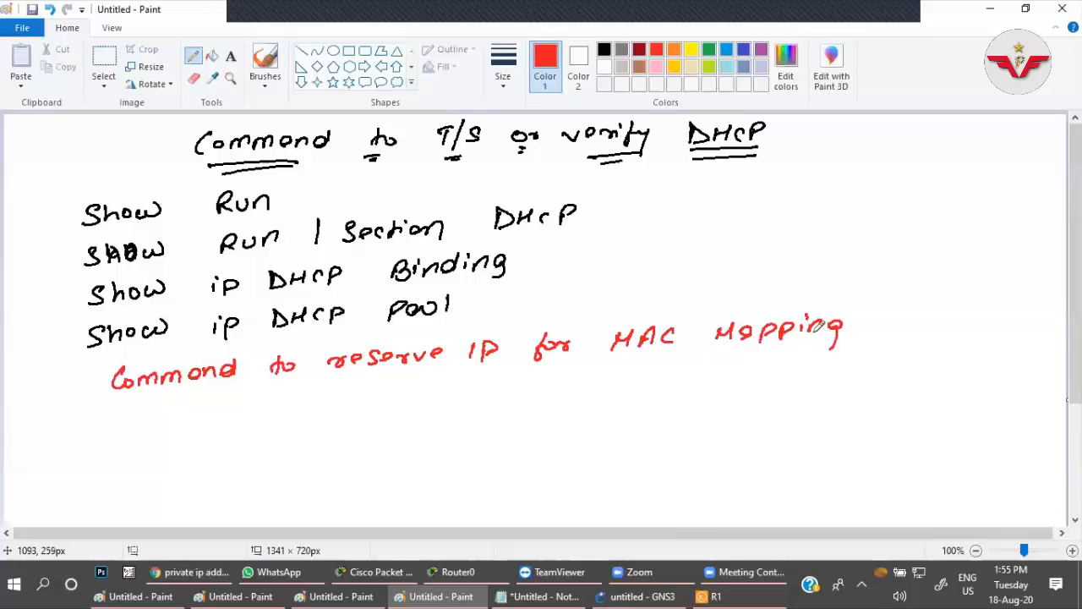
pyautogui.click(873, 325)
pyautogui.click(874, 333)
pyautogui.moveTo(882, 323); pyautogui.dragTo(904, 321)
# Underline the words of the heading Command to reserve IP for MAC Mapping in red.
pyautogui.moveTo(132, 394); pyautogui.dragTo(211, 389)
pyautogui.moveTo(255, 385); pyautogui.dragTo(487, 368)
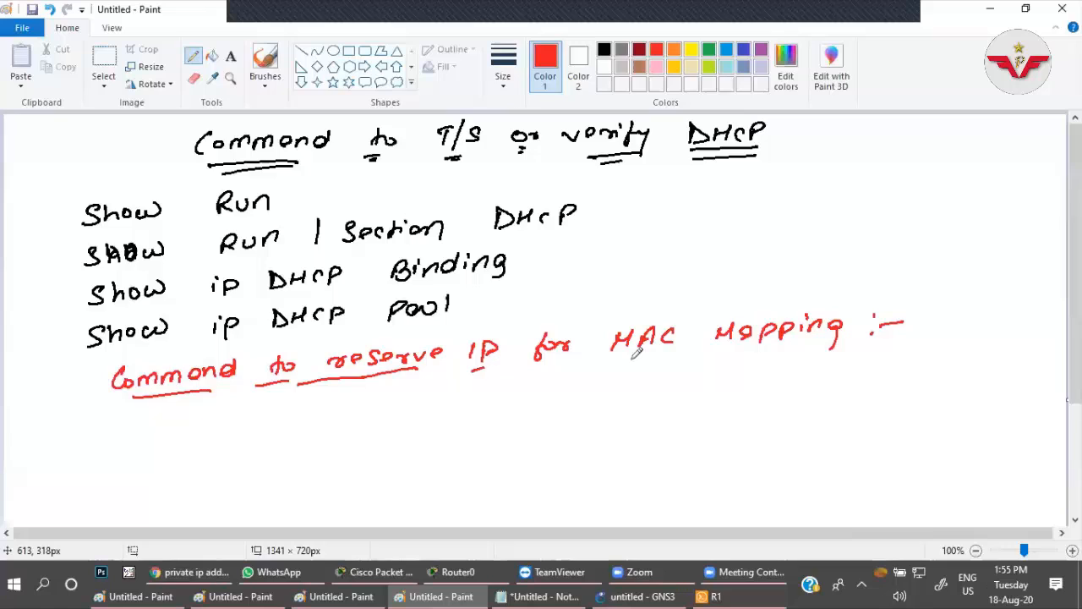
pyautogui.moveTo(702, 352); pyautogui.dragTo(778, 347)
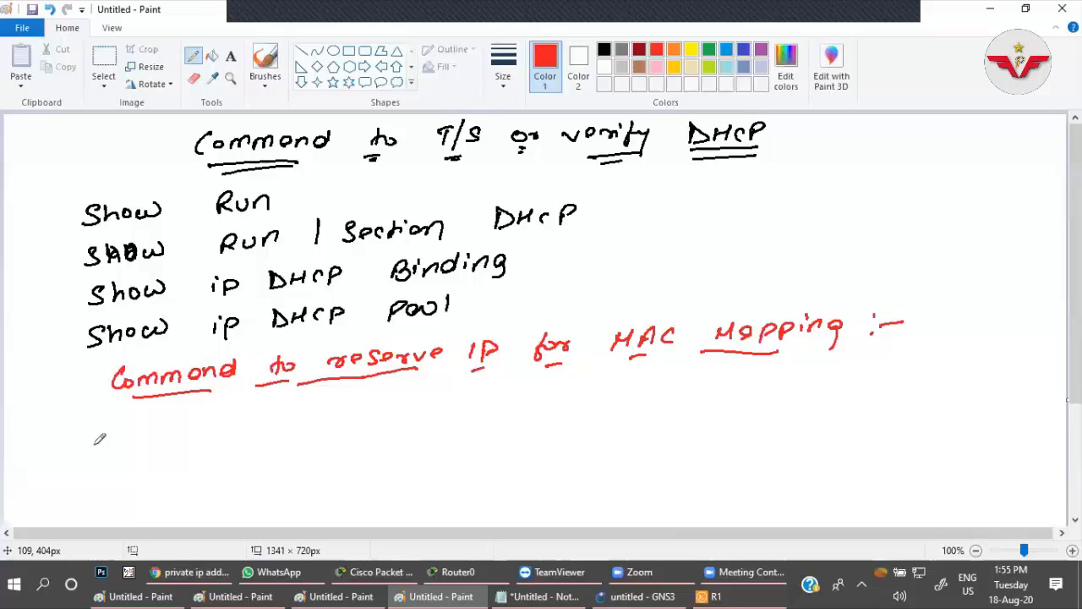
# Write ip DHCP Pool in red below the reservation heading, followed by a sample pool name ending in -lappy.
pyautogui.moveTo(87, 422); pyautogui.dragTo(90, 439)
pyautogui.moveTo(100, 445); pyautogui.dragTo(102, 433)
pyautogui.moveTo(145, 423); pyautogui.dragTo(147, 431)
pyautogui.moveTo(168, 427)
pyautogui.mouseDown()
pyautogui.moveTo(176, 418)
pyautogui.moveTo(179, 428)
pyautogui.mouseUp()
pyautogui.moveTo(194, 414); pyautogui.dragTo(187, 427)
pyautogui.moveTo(200, 429)
pyautogui.mouseDown()
pyautogui.moveTo(211, 416)
pyautogui.moveTo(266, 409)
pyautogui.mouseUp()
pyautogui.moveTo(278, 409); pyautogui.dragTo(292, 408)
pyautogui.moveTo(306, 401)
pyautogui.mouseDown()
pyautogui.moveTo(308, 417)
pyautogui.moveTo(369, 413)
pyautogui.moveTo(370, 401)
pyautogui.mouseUp()
pyautogui.moveTo(377, 411); pyautogui.dragTo(377, 402)
pyautogui.moveTo(394, 401); pyautogui.dragTo(385, 411)
pyautogui.moveTo(404, 390)
pyautogui.mouseDown()
pyautogui.moveTo(414, 409)
pyautogui.moveTo(432, 408)
pyautogui.mouseUp()
pyautogui.moveTo(448, 393); pyautogui.dragTo(486, 404)
pyautogui.moveTo(505, 390); pyautogui.dragTo(505, 403)
pyautogui.moveTo(513, 391); pyautogui.dragTo(514, 414)
pyautogui.moveTo(529, 390)
pyautogui.mouseDown()
pyautogui.moveTo(530, 415)
pyautogui.moveTo(539, 397)
pyautogui.mouseUp()
pyautogui.moveTo(542, 391); pyautogui.dragTo(549, 414)
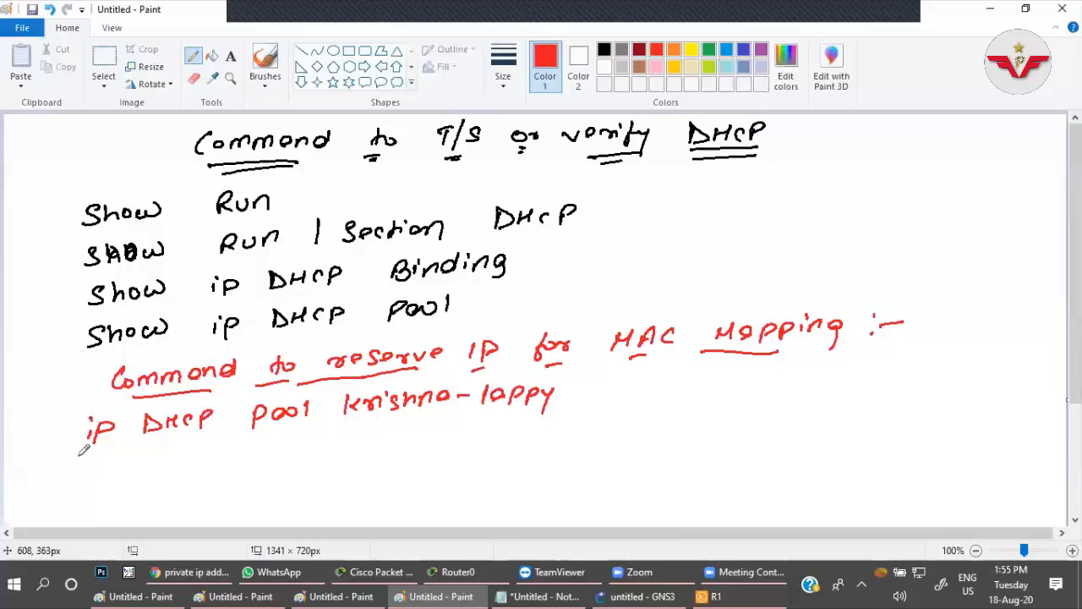
# Write Hardward-address in red below the ip DHCP Pool line.
pyautogui.moveTo(92, 462)
pyautogui.mouseDown()
pyautogui.moveTo(106, 458)
pyautogui.moveTo(107, 471)
pyautogui.mouseUp()
pyautogui.moveTo(124, 459)
pyautogui.mouseDown()
pyautogui.moveTo(140, 470)
pyautogui.moveTo(159, 444)
pyautogui.moveTo(294, 449)
pyautogui.moveTo(317, 429)
pyautogui.mouseUp()
pyautogui.moveTo(334, 441); pyautogui.dragTo(358, 434)
pyautogui.moveTo(364, 437); pyautogui.dragTo(372, 441)
pyautogui.moveTo(386, 430); pyautogui.dragTo(377, 441)
pyautogui.moveTo(399, 429); pyautogui.dragTo(389, 443)
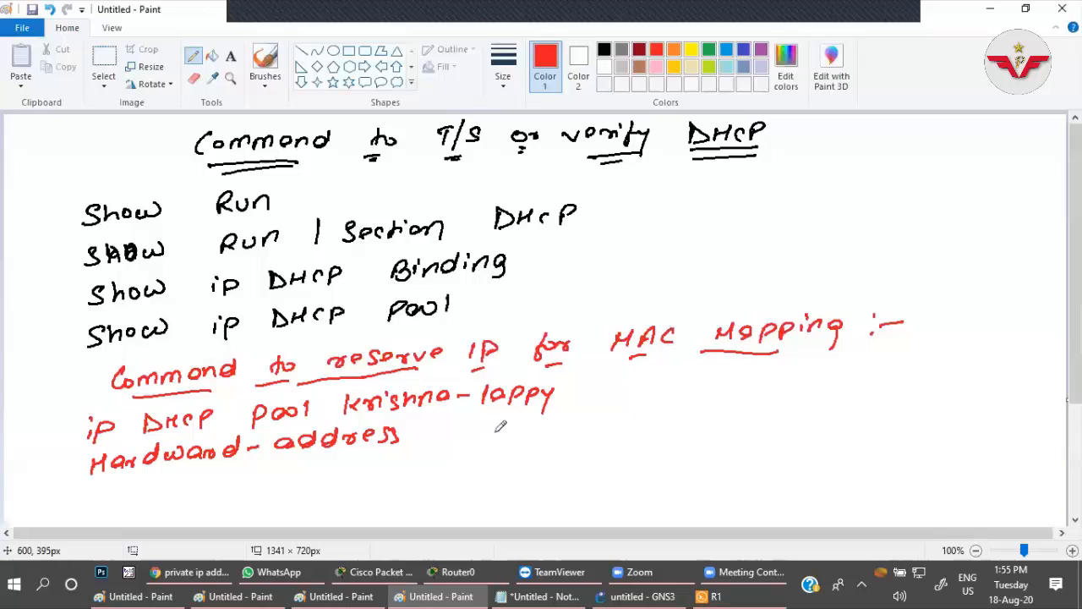
# Write Device-MAC-Address in red after Hardward-address on the same line.
pyautogui.moveTo(479, 421); pyautogui.dragTo(480, 438)
pyautogui.moveTo(495, 431); pyautogui.dragTo(506, 433)
pyautogui.moveTo(508, 424); pyautogui.dragTo(517, 424)
pyautogui.moveTo(522, 427); pyautogui.dragTo(534, 433)
pyautogui.moveTo(549, 429); pyautogui.dragTo(560, 433)
pyautogui.moveTo(571, 426)
pyautogui.mouseDown()
pyautogui.moveTo(603, 414)
pyautogui.moveTo(616, 428)
pyautogui.mouseUp()
pyautogui.click(652, 414)
pyautogui.moveTo(619, 429)
pyautogui.mouseDown()
pyautogui.moveTo(632, 411)
pyautogui.moveTo(654, 427)
pyautogui.mouseUp()
pyautogui.moveTo(661, 420); pyautogui.dragTo(674, 419)
pyautogui.moveTo(684, 413)
pyautogui.mouseDown()
pyautogui.moveTo(685, 425)
pyautogui.moveTo(698, 424)
pyautogui.mouseUp()
pyautogui.moveTo(682, 420); pyautogui.dragTo(695, 419)
pyautogui.moveTo(721, 417); pyautogui.dragTo(725, 409)
pyautogui.moveTo(739, 417); pyautogui.dragTo(752, 410)
pyautogui.moveTo(767, 409)
pyautogui.mouseDown()
pyautogui.moveTo(761, 415)
pyautogui.moveTo(782, 419)
pyautogui.mouseUp()
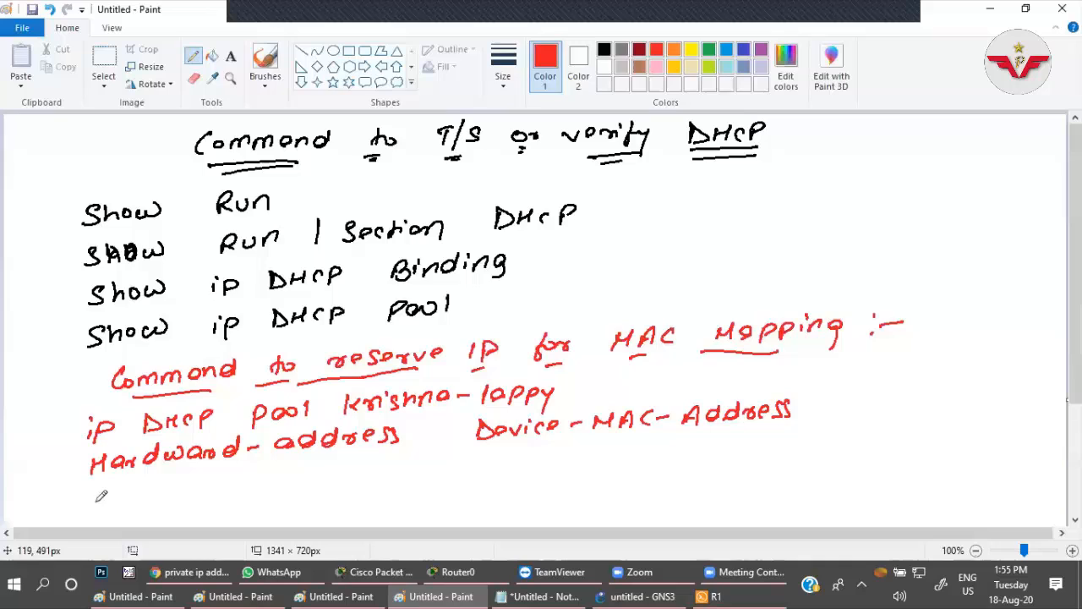
# Write Host ip-address in red on a new line below Hardward-address.
pyautogui.moveTo(90, 491); pyautogui.dragTo(88, 510)
pyautogui.moveTo(92, 499); pyautogui.dragTo(103, 498)
pyautogui.moveTo(104, 491)
pyautogui.mouseDown()
pyautogui.moveTo(105, 503)
pyautogui.moveTo(116, 492)
pyautogui.mouseUp()
pyautogui.moveTo(140, 490); pyautogui.dragTo(130, 502)
pyautogui.moveTo(151, 483); pyautogui.dragTo(152, 503)
pyautogui.moveTo(144, 489); pyautogui.dragTo(159, 487)
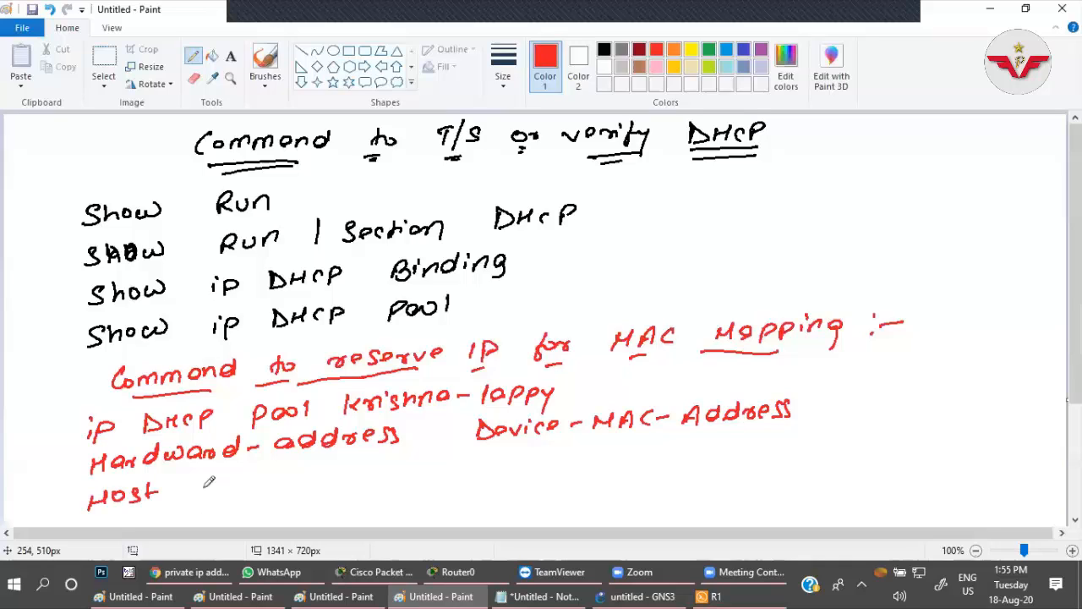
pyautogui.moveTo(197, 486); pyautogui.dragTo(197, 500)
pyautogui.moveTo(206, 483); pyautogui.dragTo(206, 505)
pyautogui.moveTo(206, 485)
pyautogui.mouseDown()
pyautogui.moveTo(207, 495)
pyautogui.moveTo(254, 490)
pyautogui.mouseUp()
pyautogui.moveTo(263, 473); pyautogui.dragTo(272, 491)
pyautogui.moveTo(286, 471); pyautogui.dragTo(287, 492)
pyautogui.moveTo(292, 485); pyautogui.dragTo(302, 484)
pyautogui.moveTo(321, 474)
pyautogui.mouseDown()
pyautogui.moveTo(314, 484)
pyautogui.moveTo(330, 484)
pyautogui.mouseUp()
# Write Netmask or Prefix in red after Host ip-address to complete the line.
pyautogui.moveTo(398, 467); pyautogui.dragTo(408, 471)
pyautogui.moveTo(421, 470)
pyautogui.mouseDown()
pyautogui.moveTo(417, 479)
pyautogui.moveTo(434, 475)
pyautogui.mouseUp()
pyautogui.moveTo(447, 465); pyautogui.dragTo(467, 474)
pyautogui.moveTo(481, 465); pyautogui.dragTo(488, 472)
pyautogui.moveTo(503, 457); pyautogui.dragTo(539, 469)
pyautogui.moveTo(550, 470); pyautogui.dragTo(585, 462)
pyautogui.moveTo(589, 465); pyautogui.dragTo(597, 466)
pyautogui.moveTo(602, 466); pyautogui.dragTo(612, 468)
pyautogui.moveTo(626, 455)
pyautogui.mouseDown()
pyautogui.moveTo(621, 475)
pyautogui.moveTo(636, 467)
pyautogui.mouseUp()
pyautogui.moveTo(642, 455); pyautogui.dragTo(649, 467)
pyautogui.moveTo(649, 455); pyautogui.dragTo(641, 467)
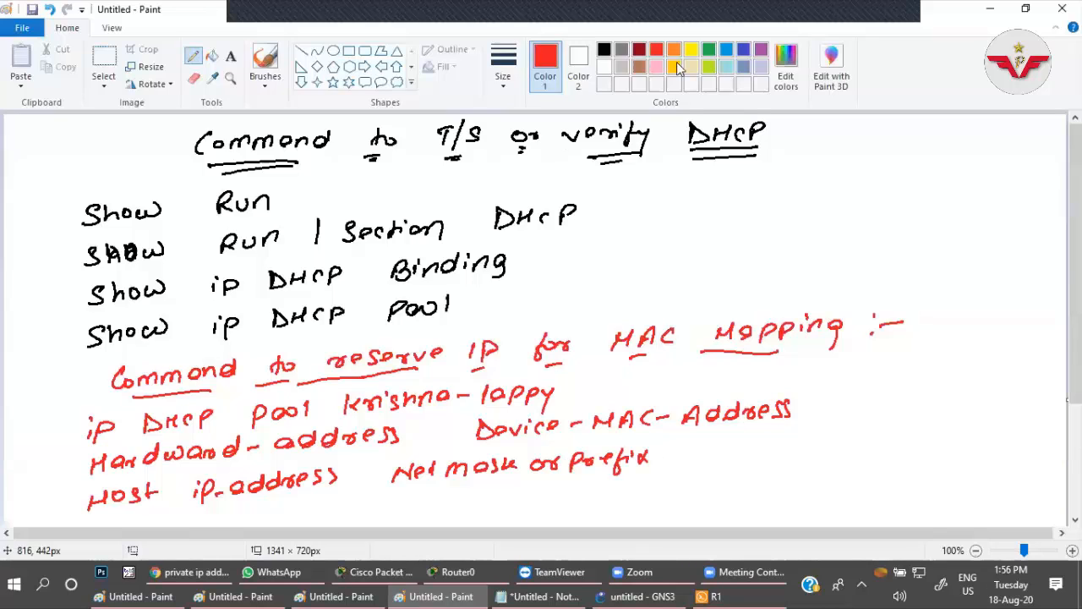
# Underline in black the sample pool name, Device-MAC-Address, ip-address, and Netmask or Prefix.
pyautogui.click(603, 50)
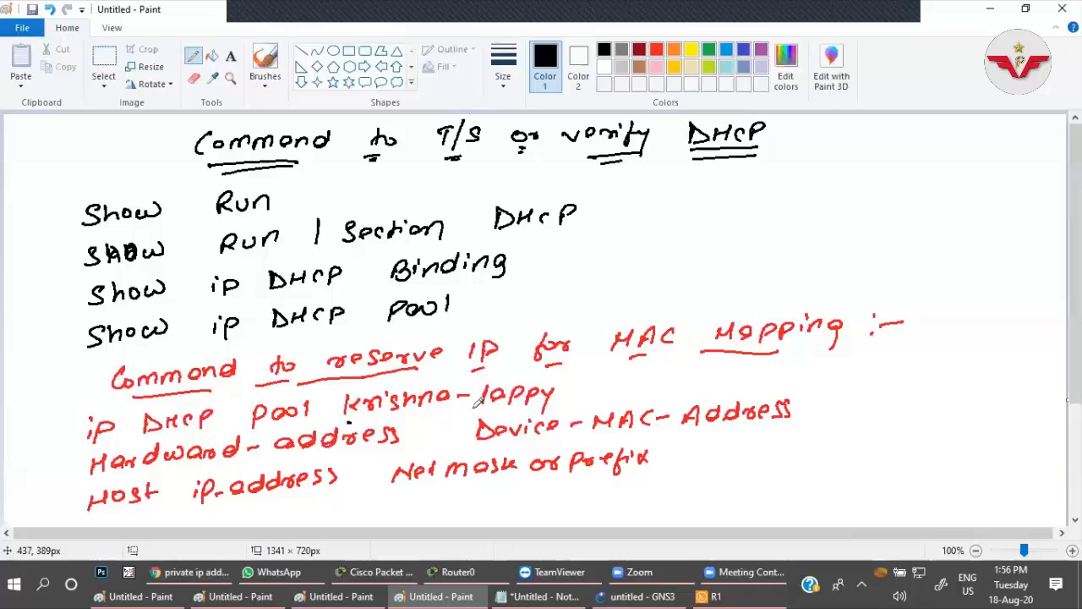
pyautogui.moveTo(347, 420); pyautogui.dragTo(549, 404)
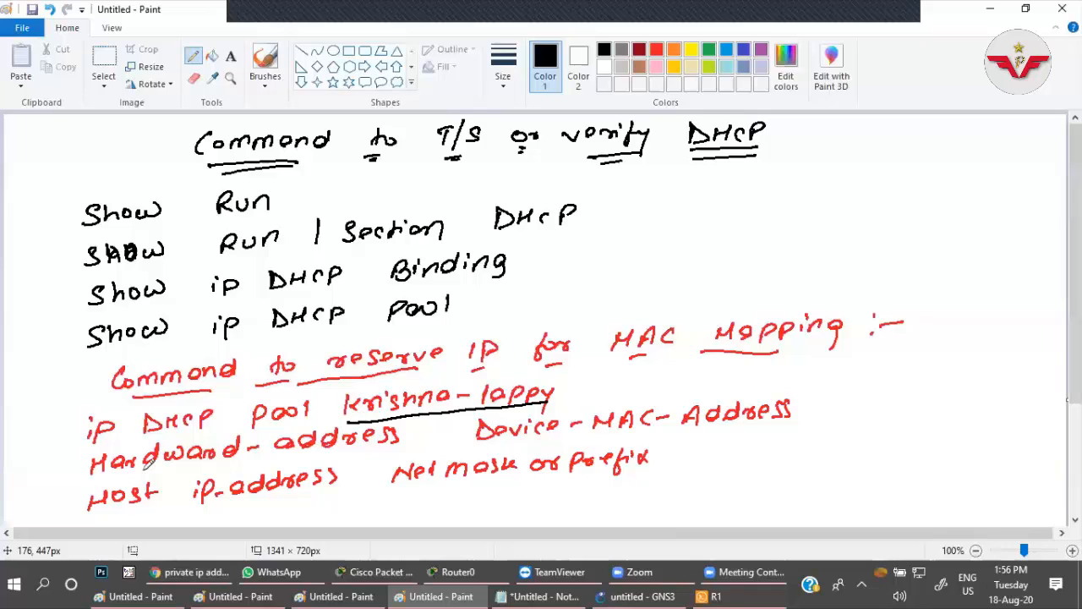
pyautogui.moveTo(479, 442); pyautogui.dragTo(790, 431)
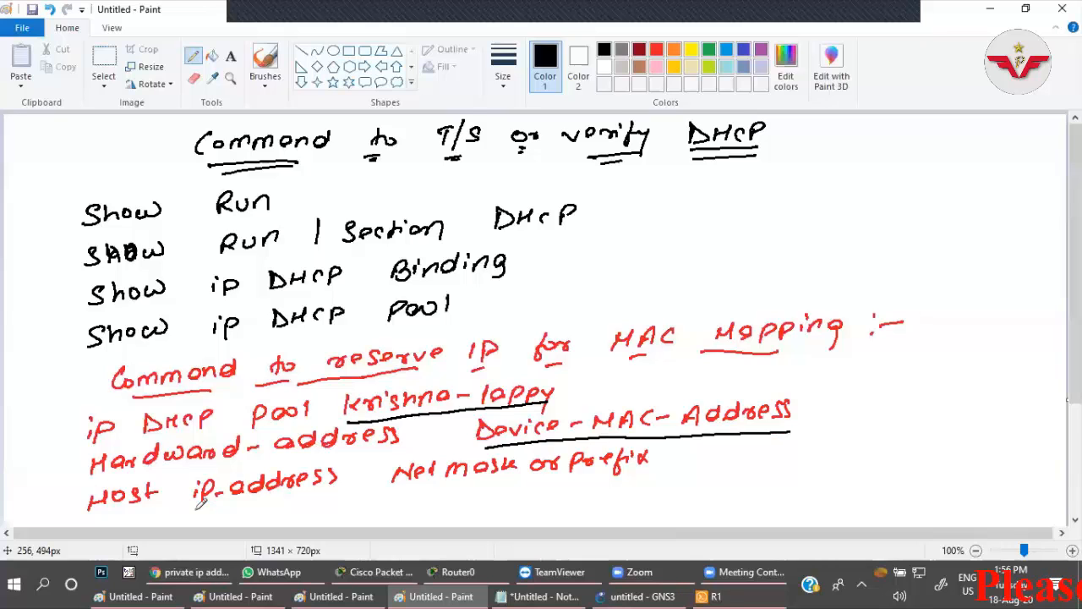
pyautogui.moveTo(192, 508); pyautogui.dragTo(642, 479)
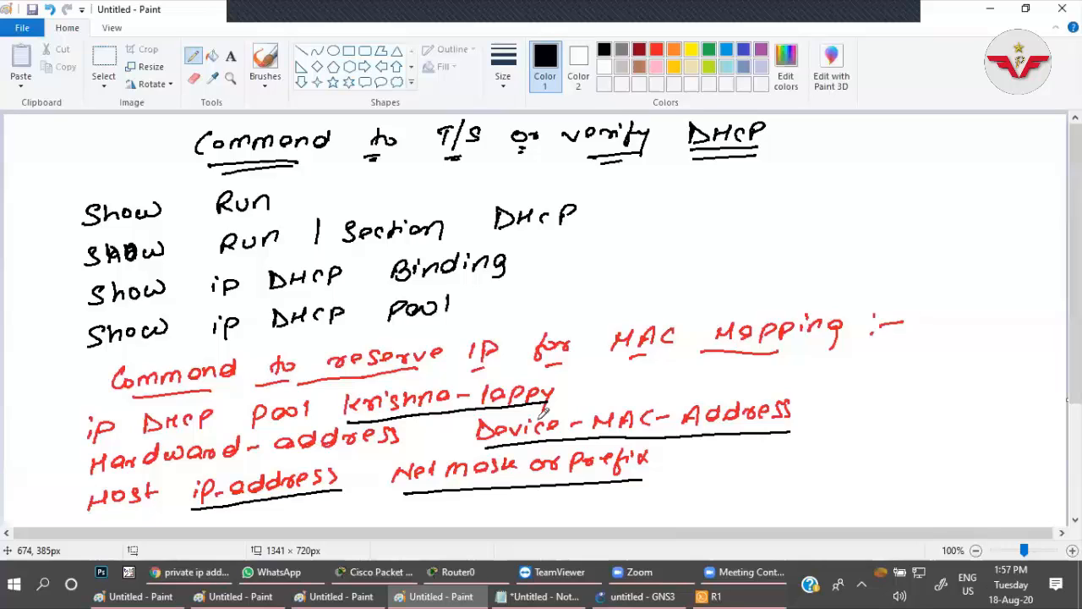
# Open a new blank Paint canvas and write clear ip dhcp binding ? across its upper part with the black Pencil.
pyautogui.press('super+r')
pyautogui.press('Escape')
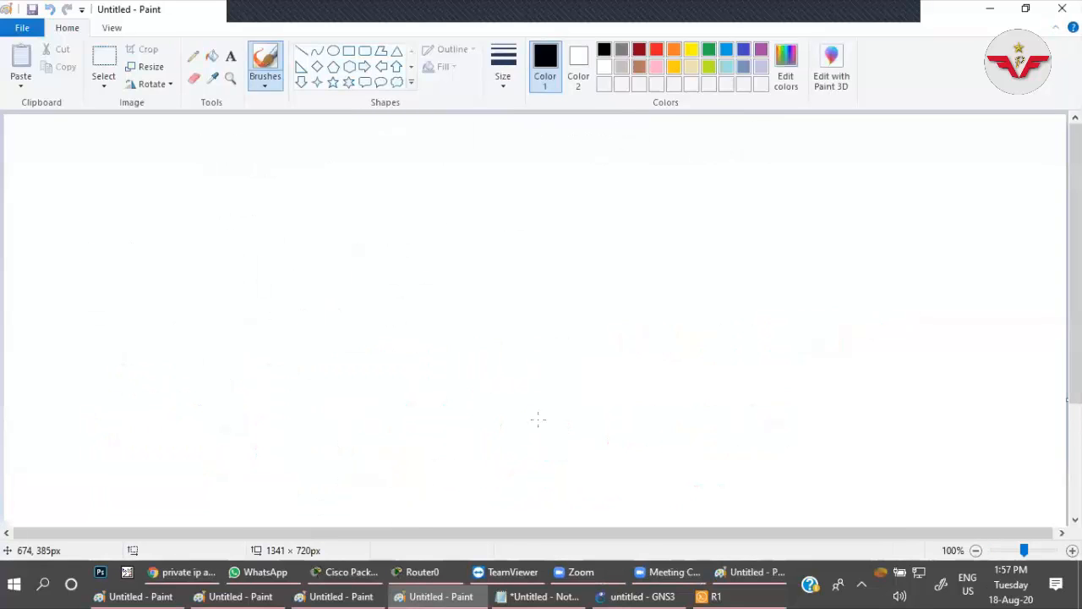
pyautogui.click(193, 56)
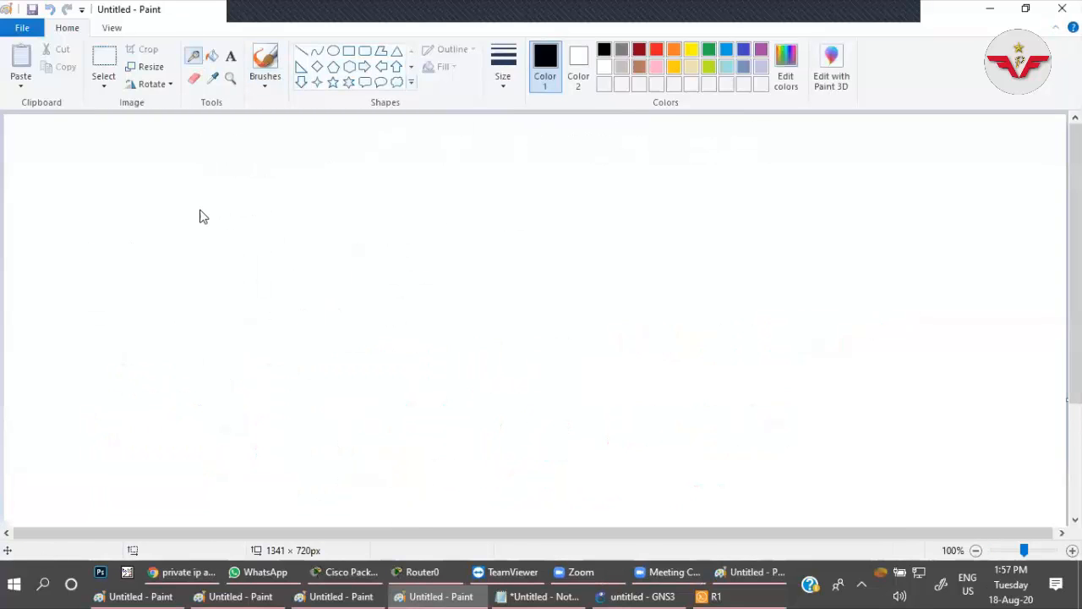
pyautogui.moveTo(183, 157)
pyautogui.mouseDown()
pyautogui.moveTo(181, 176)
pyautogui.moveTo(240, 175)
pyautogui.moveTo(253, 163)
pyautogui.moveTo(324, 180)
pyautogui.mouseUp()
pyautogui.click(511, 91)
pyautogui.click(505, 158)
pyautogui.click(310, 154)
pyautogui.moveTo(325, 159)
pyautogui.mouseDown()
pyautogui.moveTo(382, 167)
pyautogui.moveTo(396, 147)
pyautogui.mouseUp()
pyautogui.moveTo(404, 157)
pyautogui.mouseDown()
pyautogui.moveTo(402, 169)
pyautogui.moveTo(414, 169)
pyautogui.mouseUp()
pyautogui.moveTo(429, 156)
pyautogui.mouseDown()
pyautogui.moveTo(437, 172)
pyautogui.moveTo(448, 159)
pyautogui.mouseUp()
pyautogui.moveTo(499, 140)
pyautogui.mouseDown()
pyautogui.moveTo(501, 160)
pyautogui.moveTo(563, 157)
pyautogui.moveTo(590, 135)
pyautogui.moveTo(610, 156)
pyautogui.moveTo(605, 166)
pyautogui.mouseUp()
pyautogui.moveTo(664, 137)
pyautogui.mouseDown()
pyautogui.moveTo(678, 132)
pyautogui.moveTo(671, 153)
pyautogui.mouseUp()
pyautogui.click(669, 164)
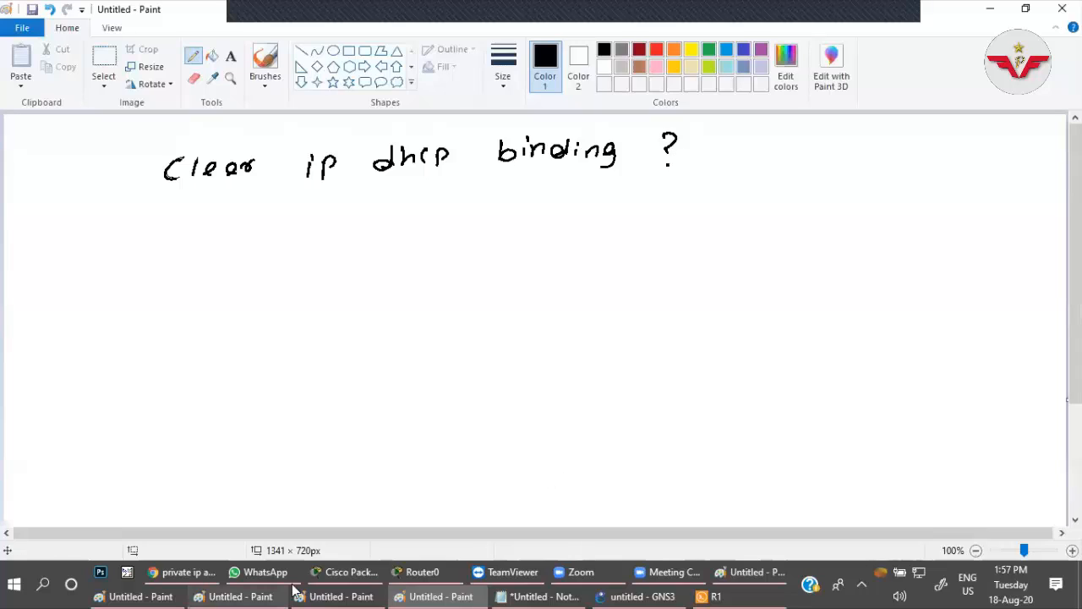
# Switch to Cisco Packet Tracer, open Router0's command line and leave its DHCP pool configuration mode.
pyautogui.click(349, 573)
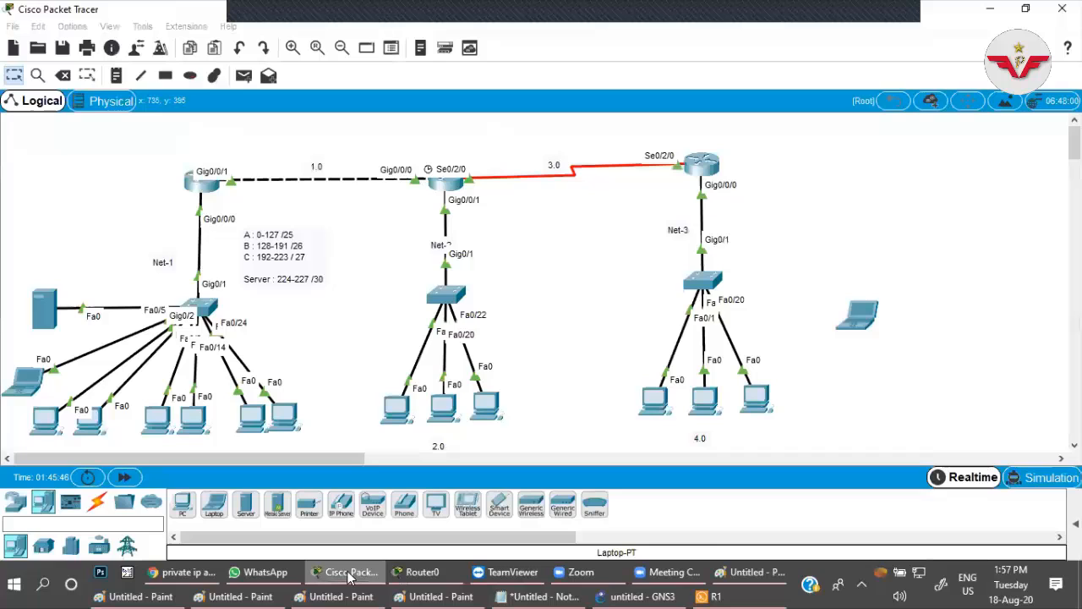
pyautogui.click(202, 187)
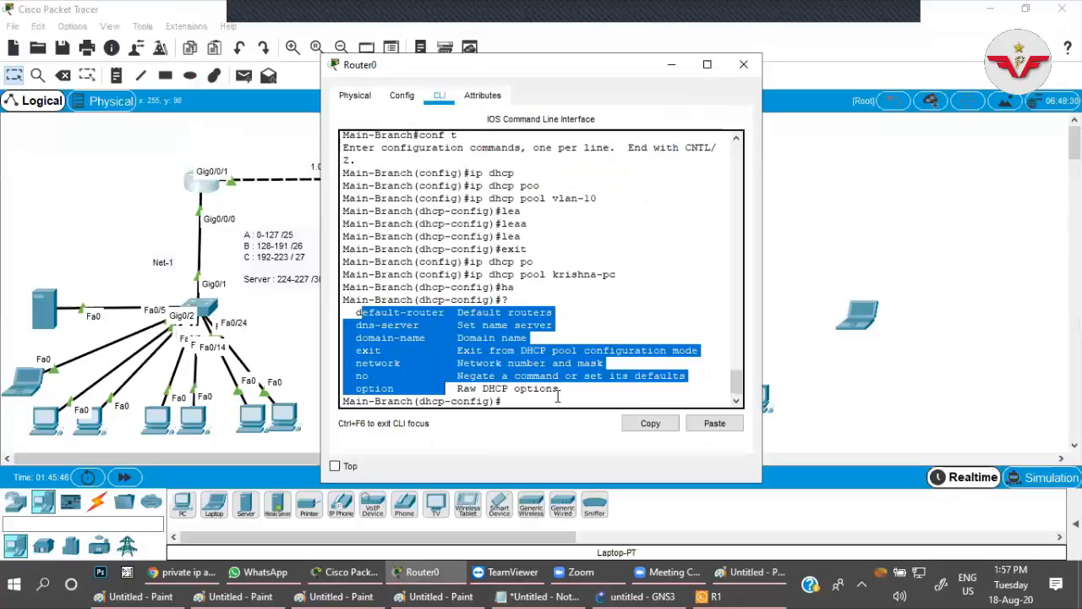
pyautogui.click(557, 396)
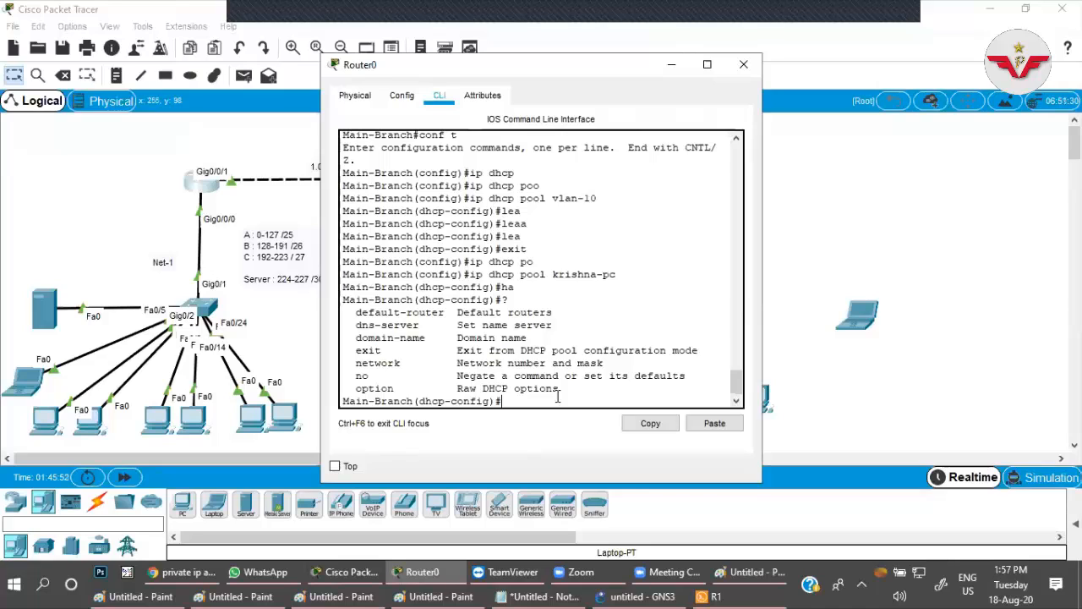
pyautogui.hotkey('ctrl', 'z')
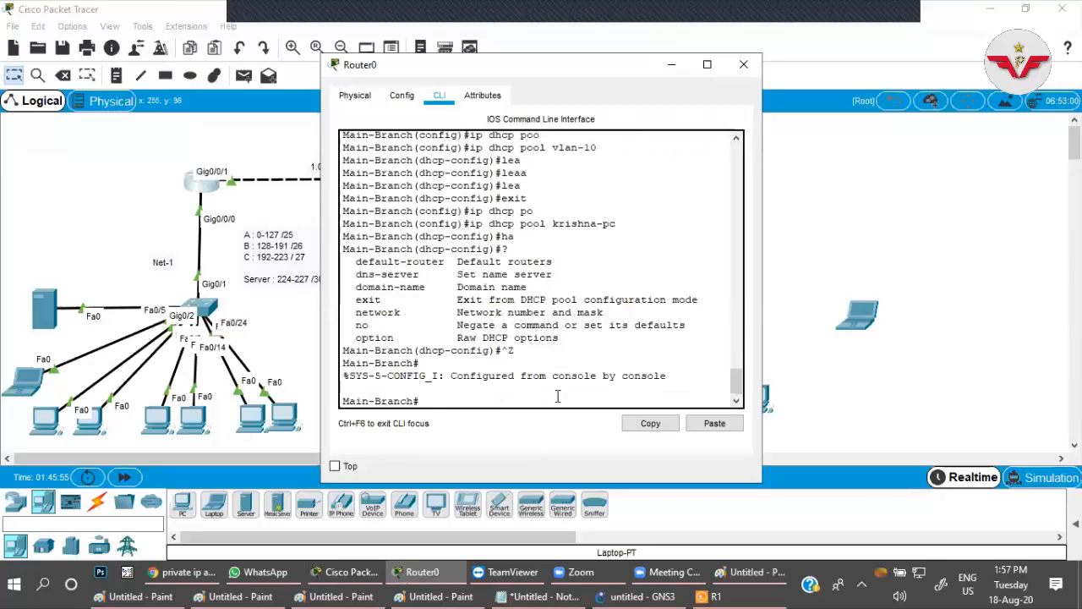
# Display the router's DHCP leases with sh ip dhcp binding.
pyautogui.write('sh ip dhc')
pyautogui.press('Tab')
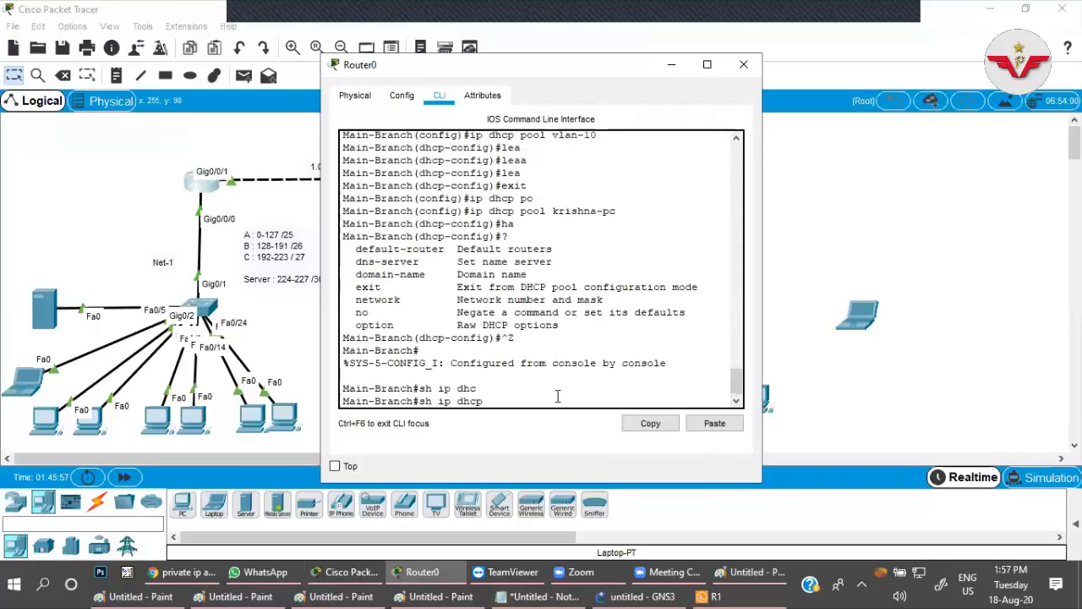
pyautogui.write('bin')
pyautogui.press('Tab')
pyautogui.press('Return')
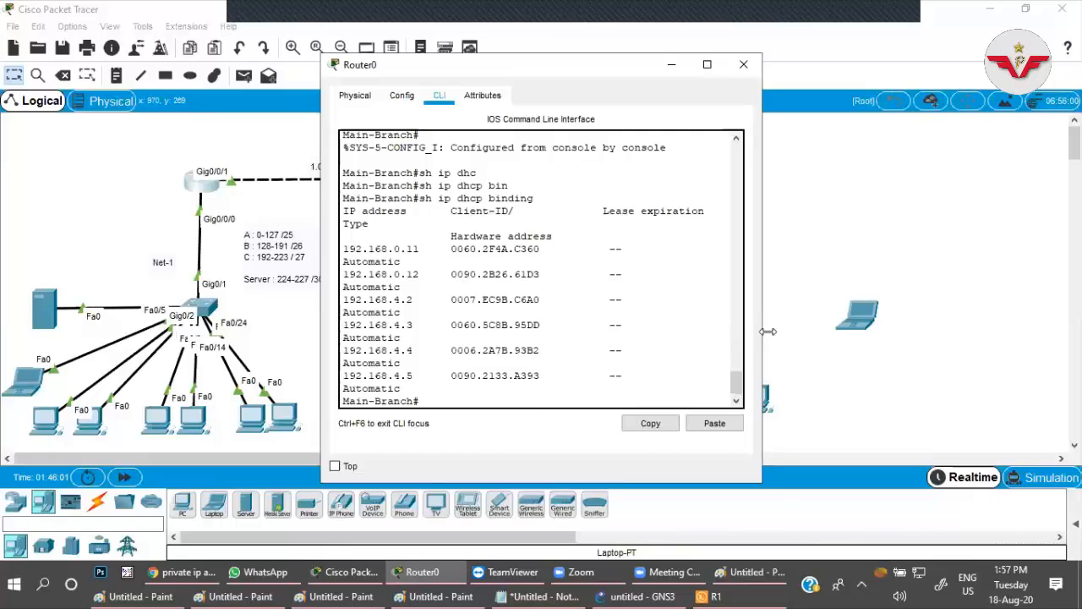
# Widen the Router0 window and highlight the last lease's IP and hardware address in the binding table.
pyautogui.moveTo(761, 337); pyautogui.dragTo(1075, 336)
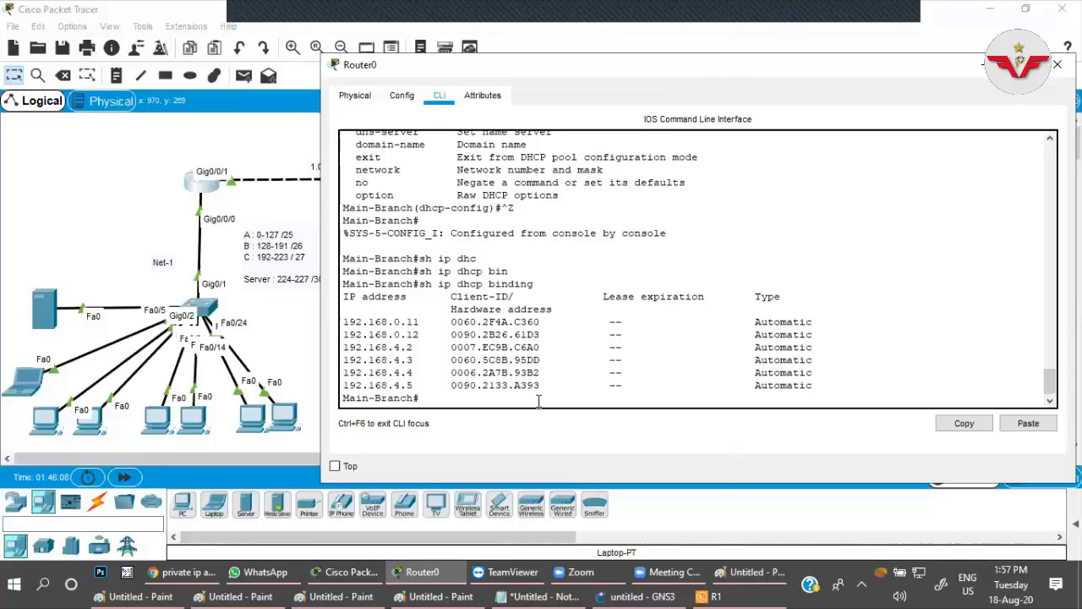
pyautogui.moveTo(540, 387); pyautogui.dragTo(341, 386)
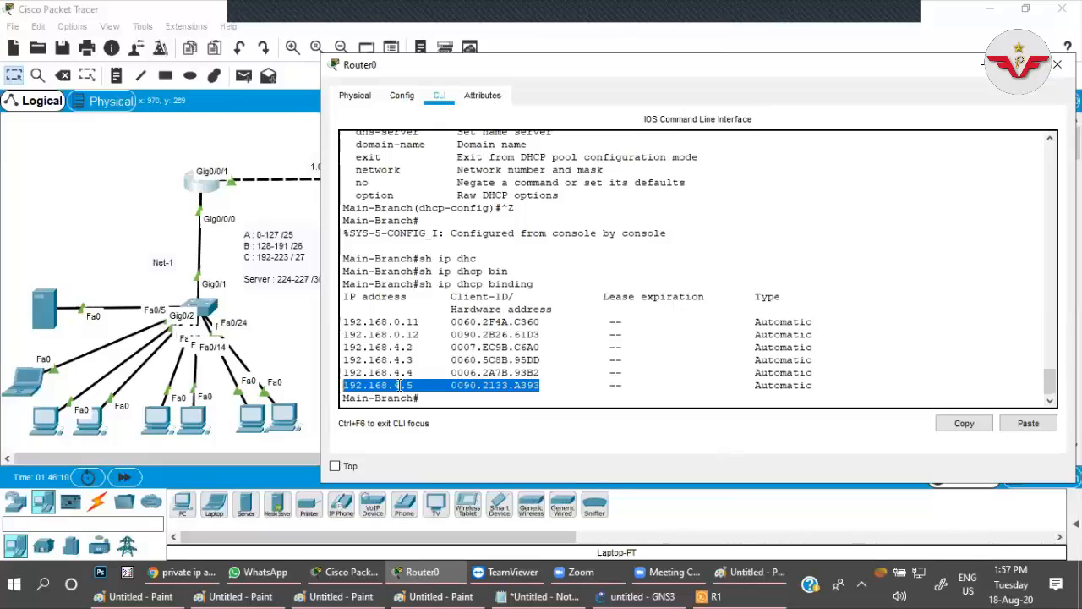
pyautogui.click(417, 385)
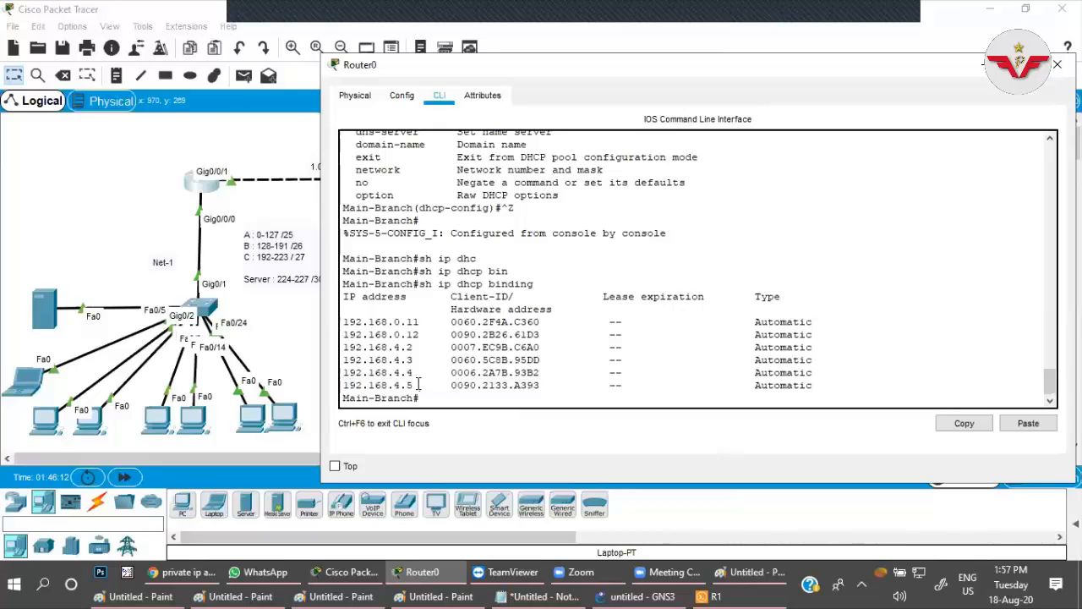
pyautogui.click(290, 353)
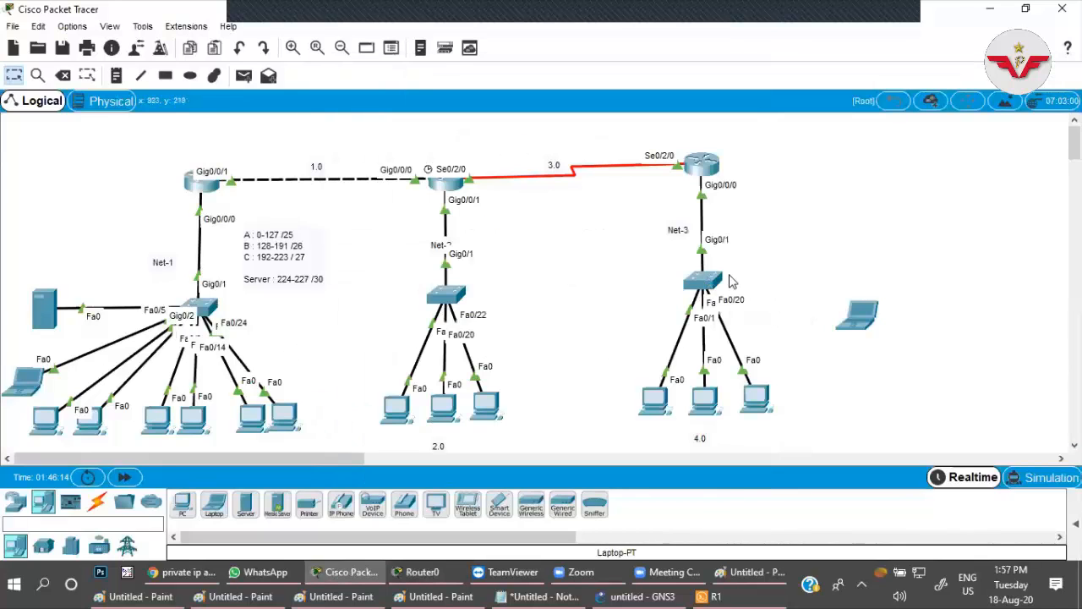
pyautogui.click(209, 186)
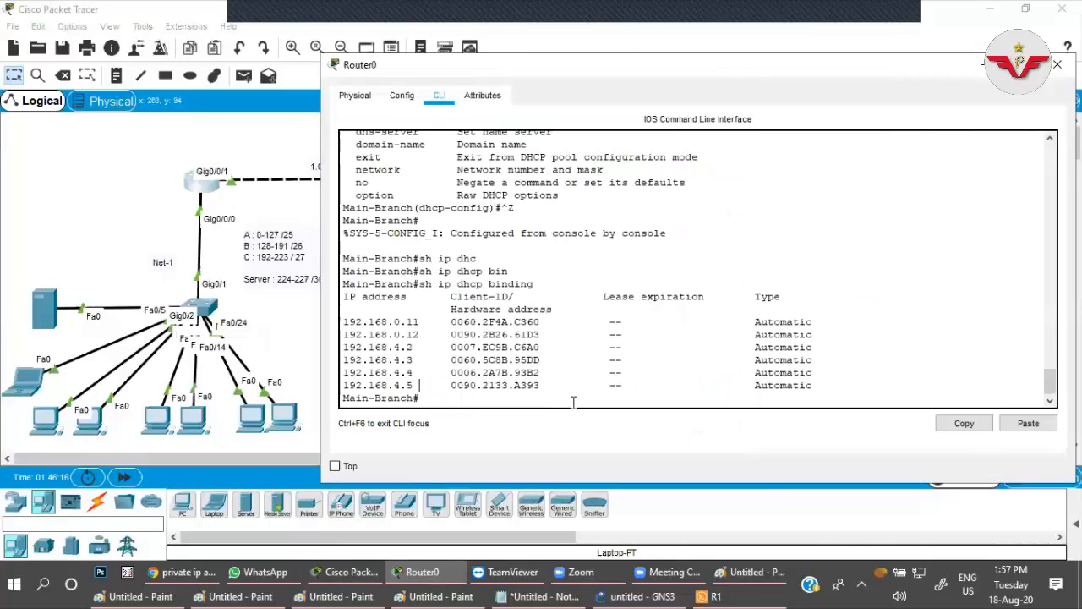
# List the clear ip dhcp options on Router0 and try to complete the command with bin.
pyautogui.click(536, 399)
pyautogui.write('cle')
pyautogui.press('Tab')
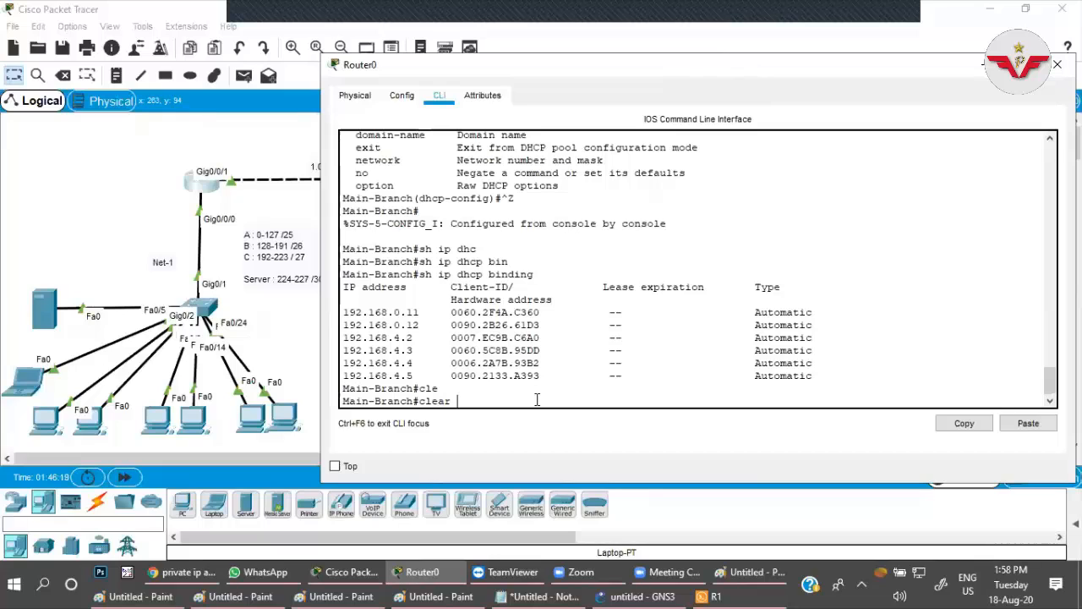
pyautogui.write('ip dh')
pyautogui.press('Tab')
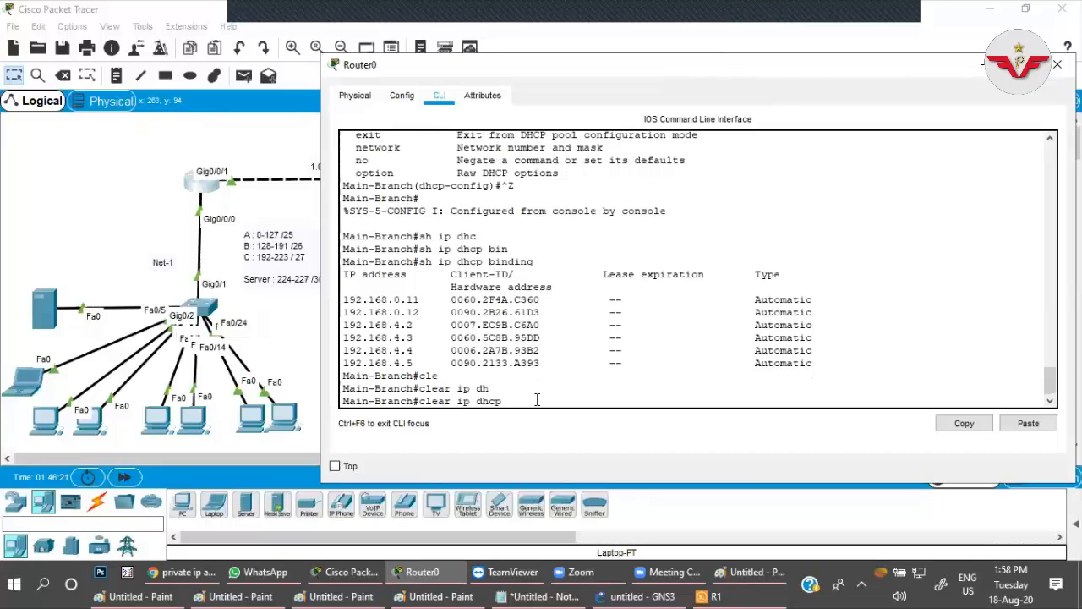
pyautogui.write('?')
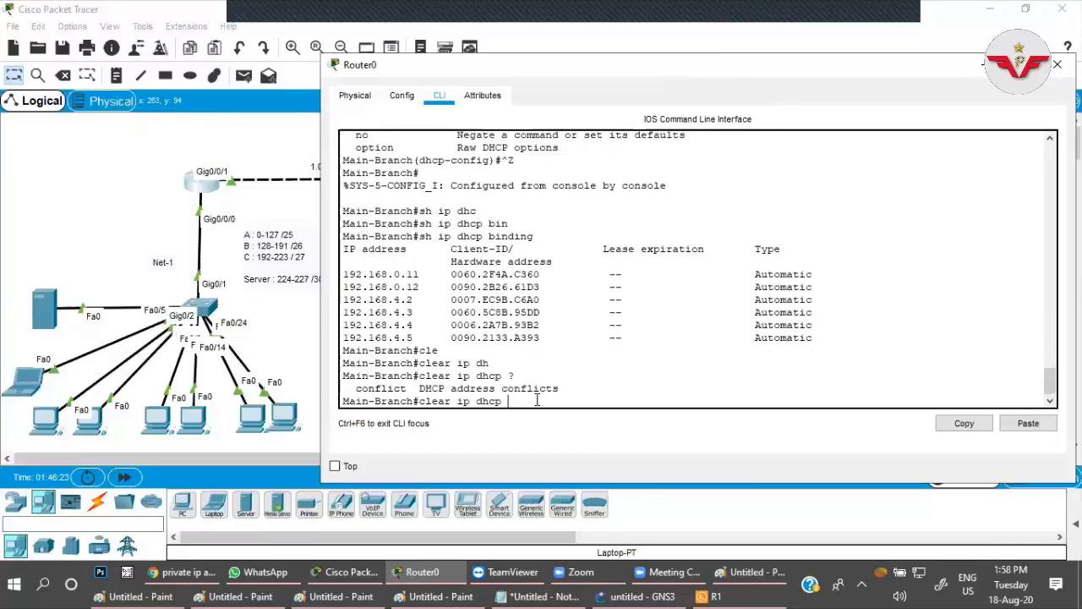
pyautogui.write('bin')
pyautogui.press('Tab')
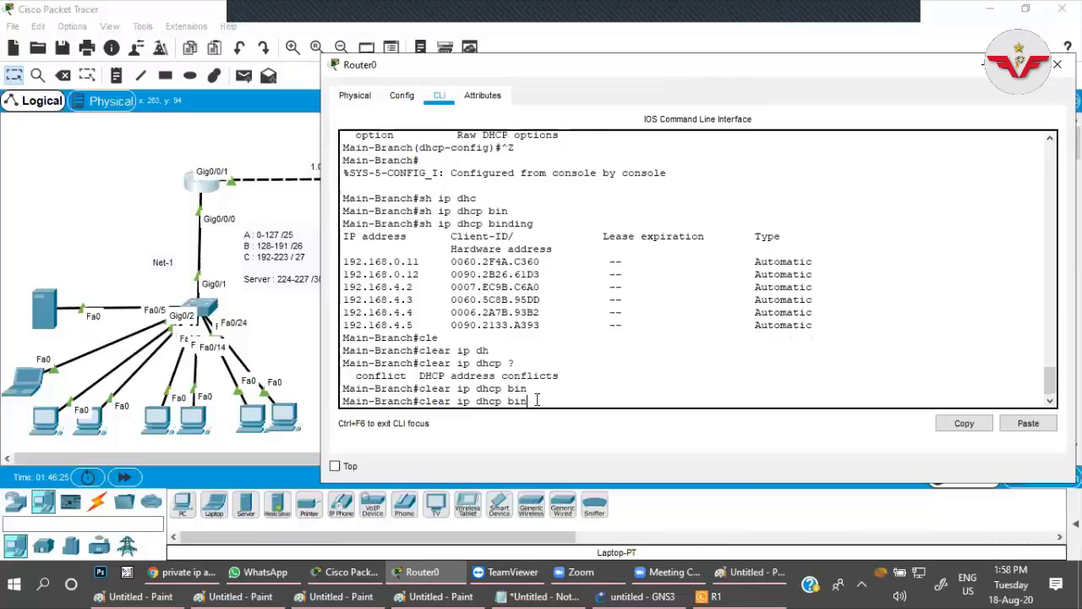
pyautogui.press('BackSpace')
pyautogui.press('BackSpace')
pyautogui.press('BackSpace')
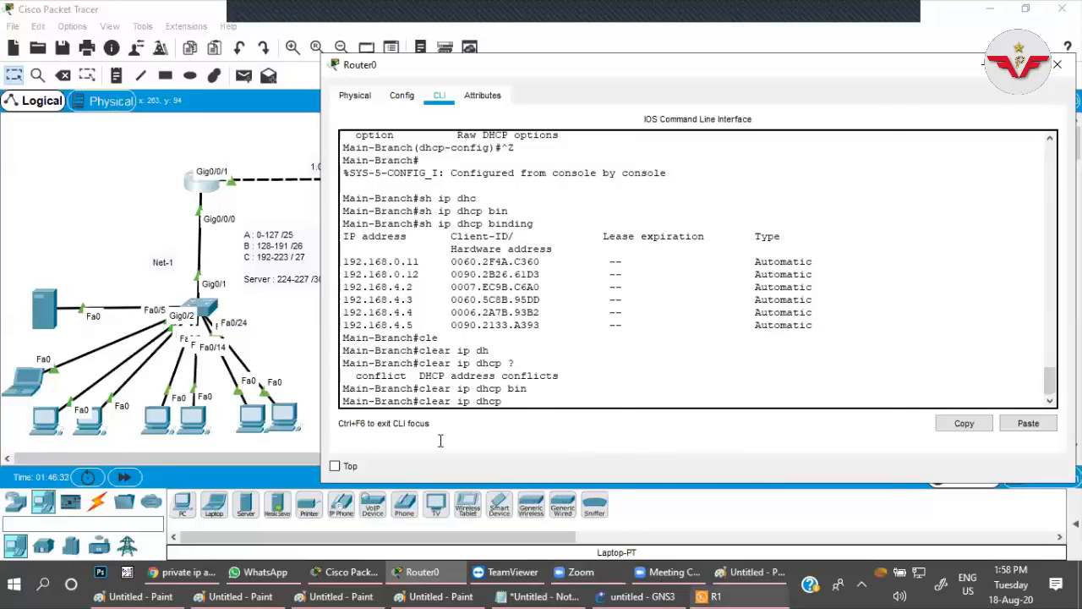
# Switch to the R1 console in Solar-PuTTY and exit the DHCP pool and global configuration modes.
pyautogui.click(715, 596)
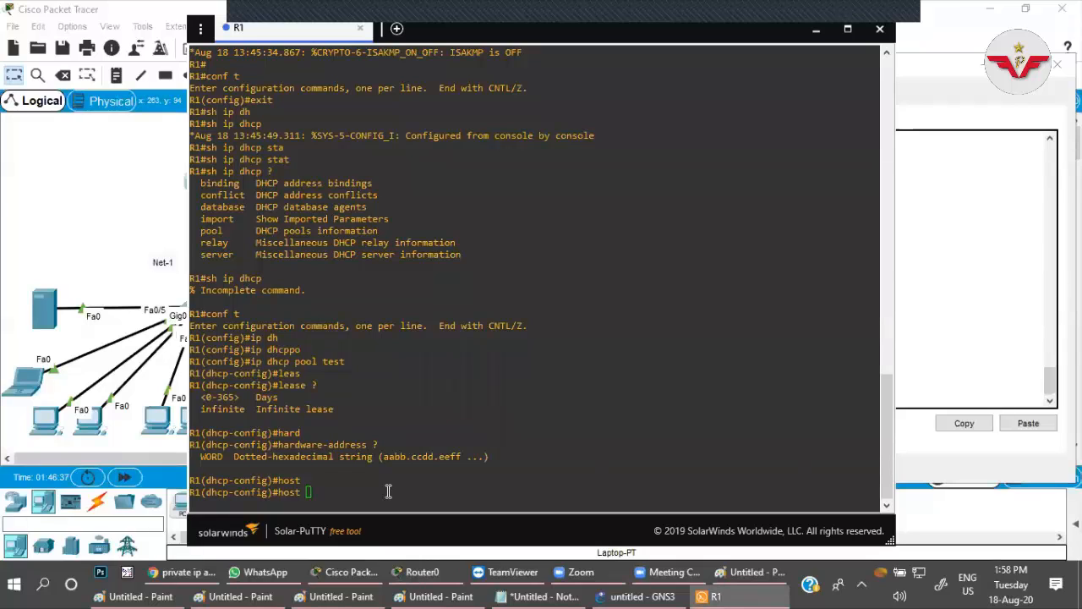
pyautogui.press('Return')
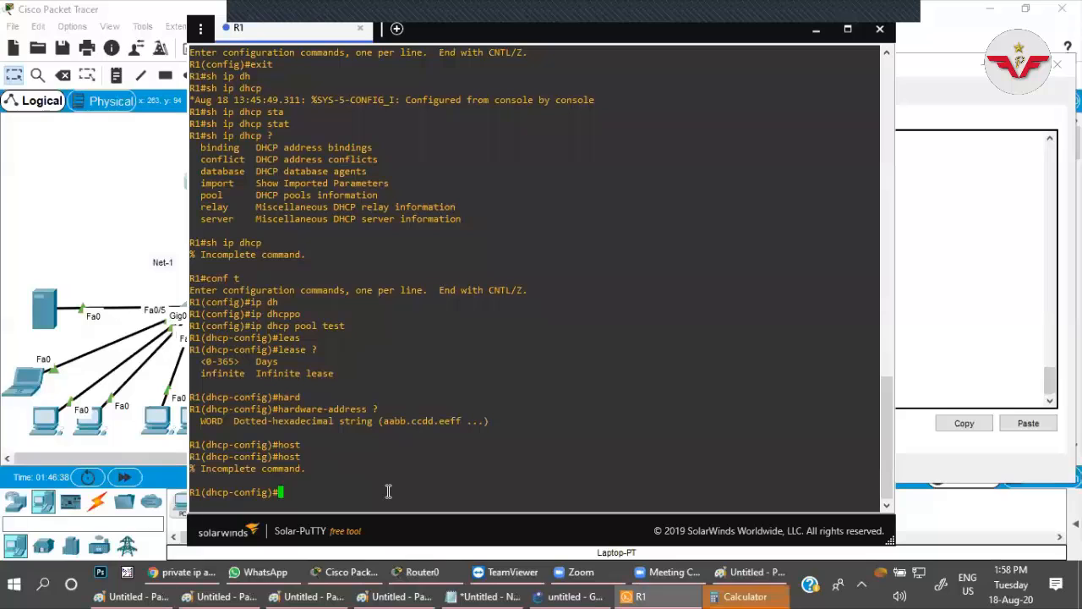
pyautogui.write('exit')
pyautogui.press('Return')
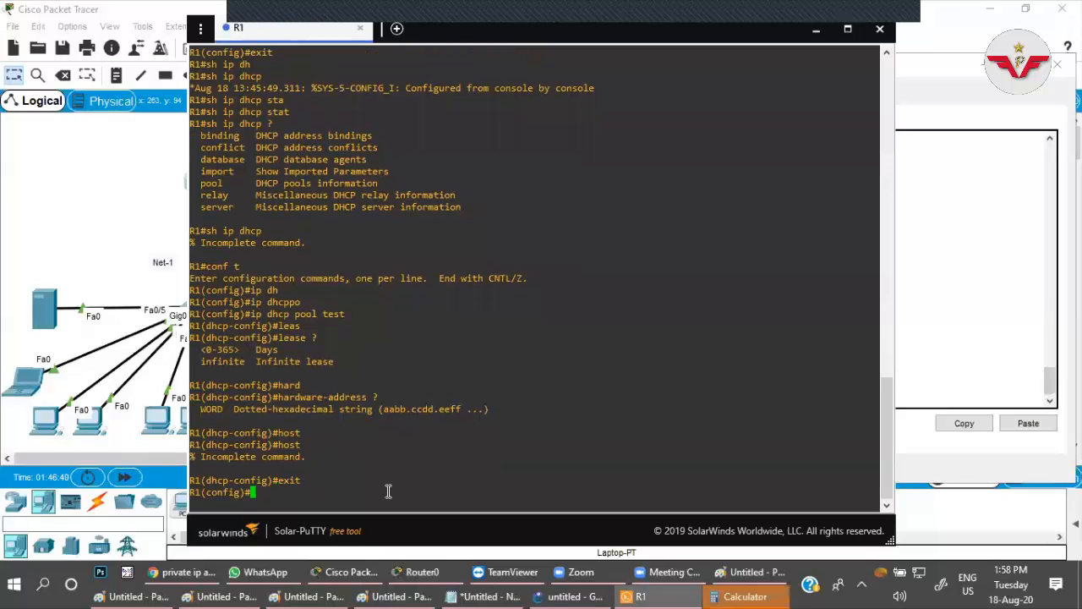
pyautogui.press('Return')
pyautogui.write('exit')
pyautogui.press('Return')
pyautogui.press('Return')
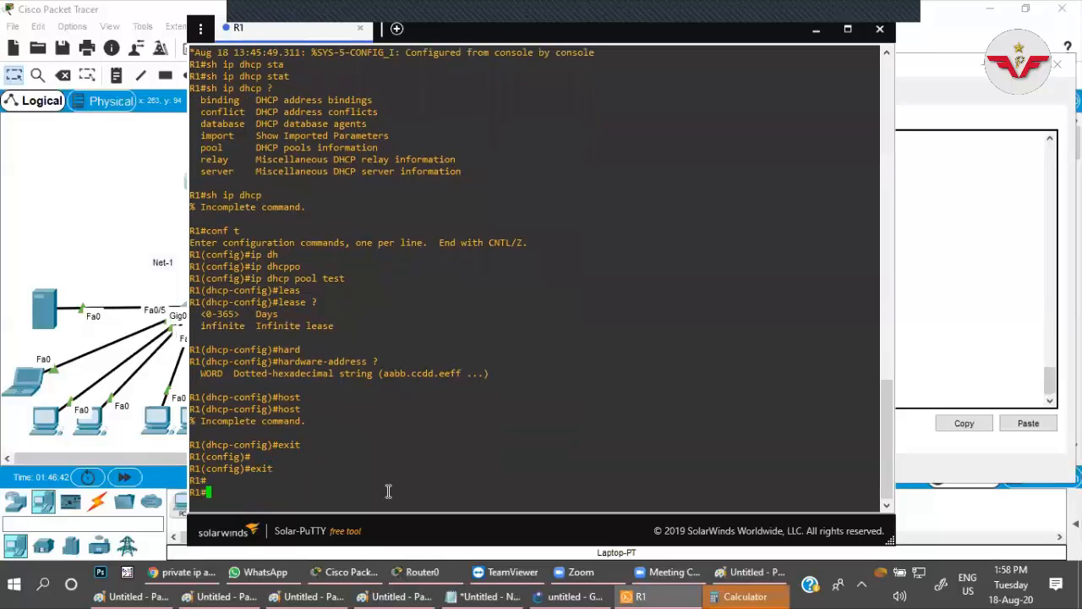
# Query the available options on R1 with clear ip dhcp binding ?
pyautogui.write('clea')
pyautogui.press('Tab')
pyautogui.write('ip')
pyautogui.press('Tab')
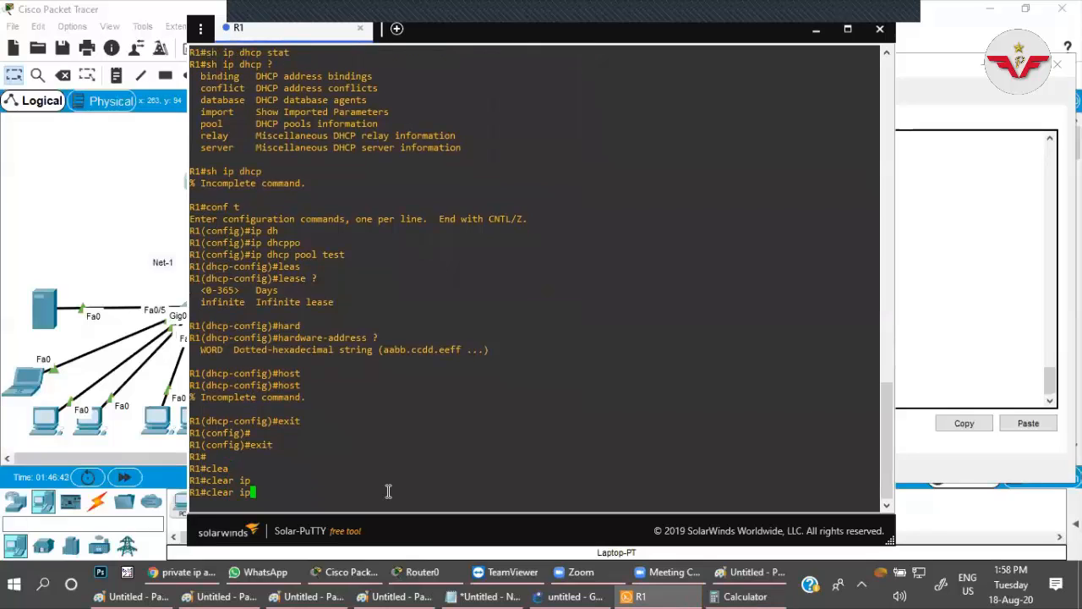
pyautogui.write('dh')
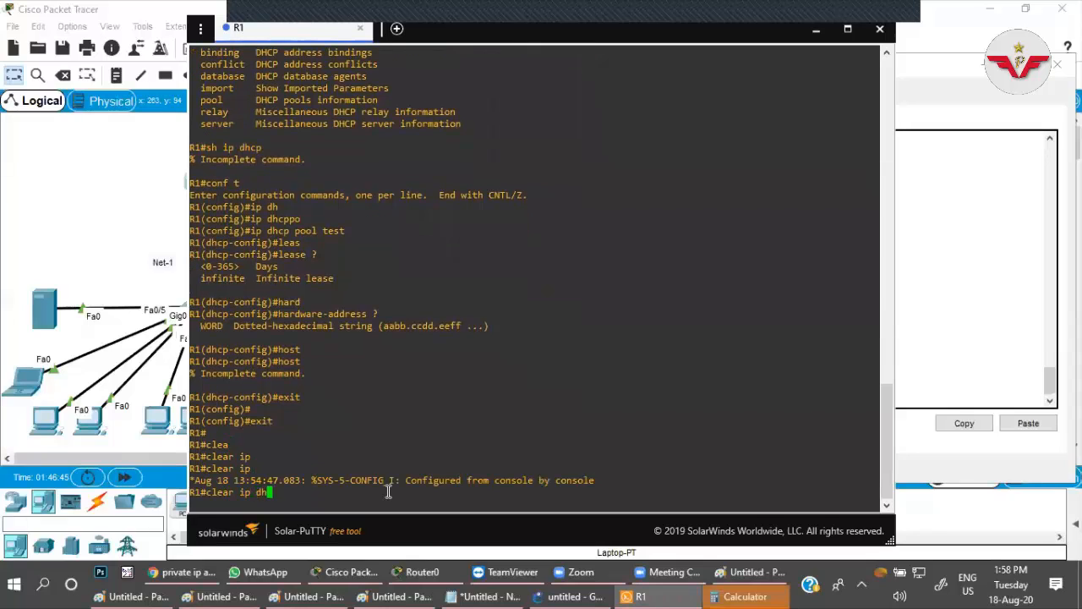
pyautogui.press('Tab')
pyautogui.write('bin')
pyautogui.press('Tab')
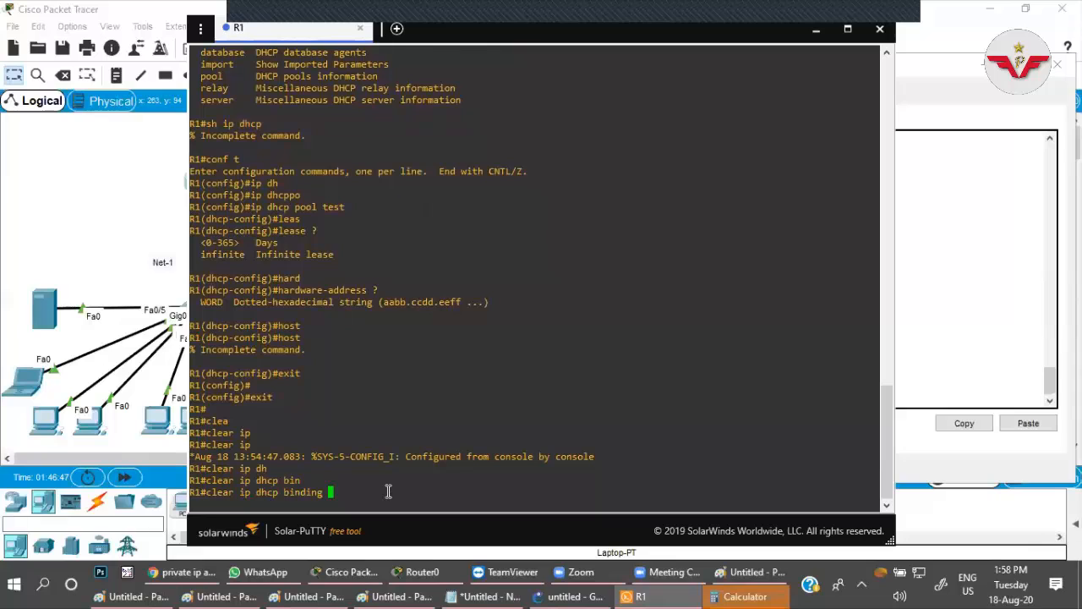
pyautogui.write('?')
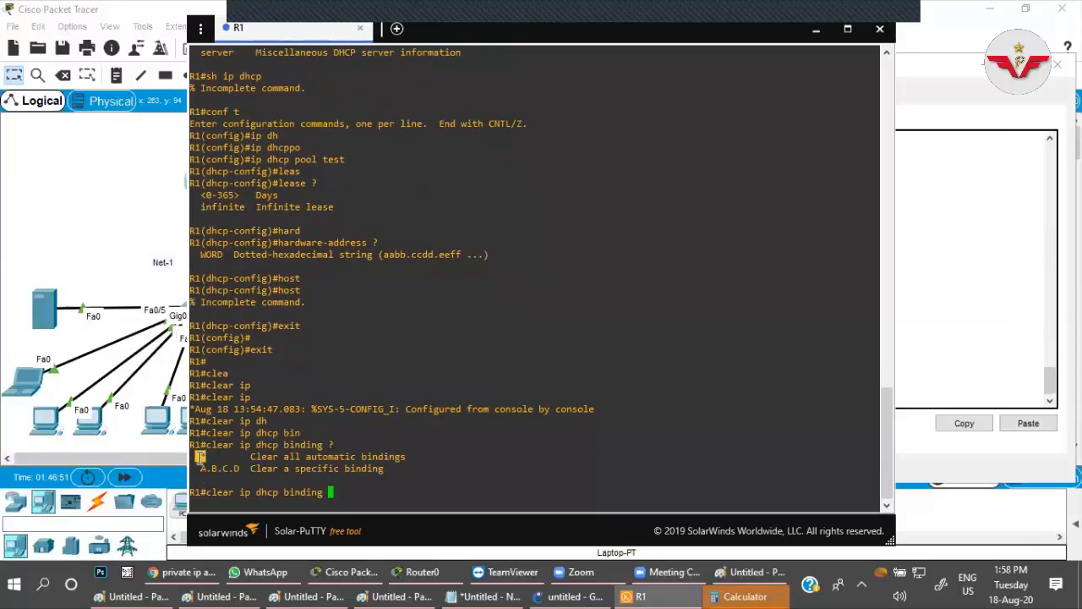
# Highlight the R1 help entries for clearing all automatic bindings and for clearing a specific binding by A.B.C.D address.
pyautogui.moveTo(251, 457); pyautogui.dragTo(414, 458)
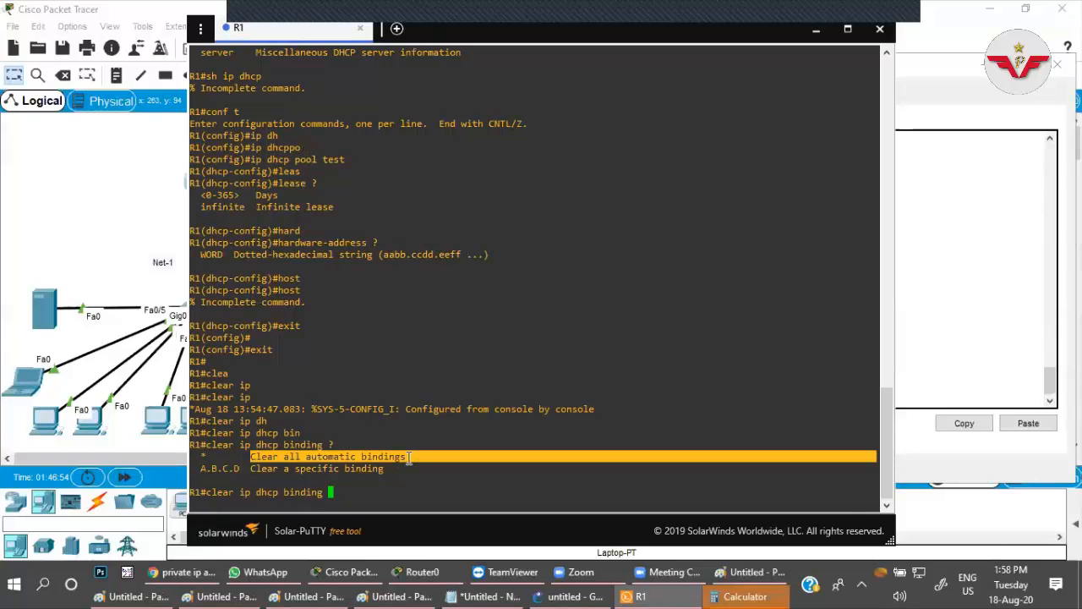
pyautogui.click(343, 475)
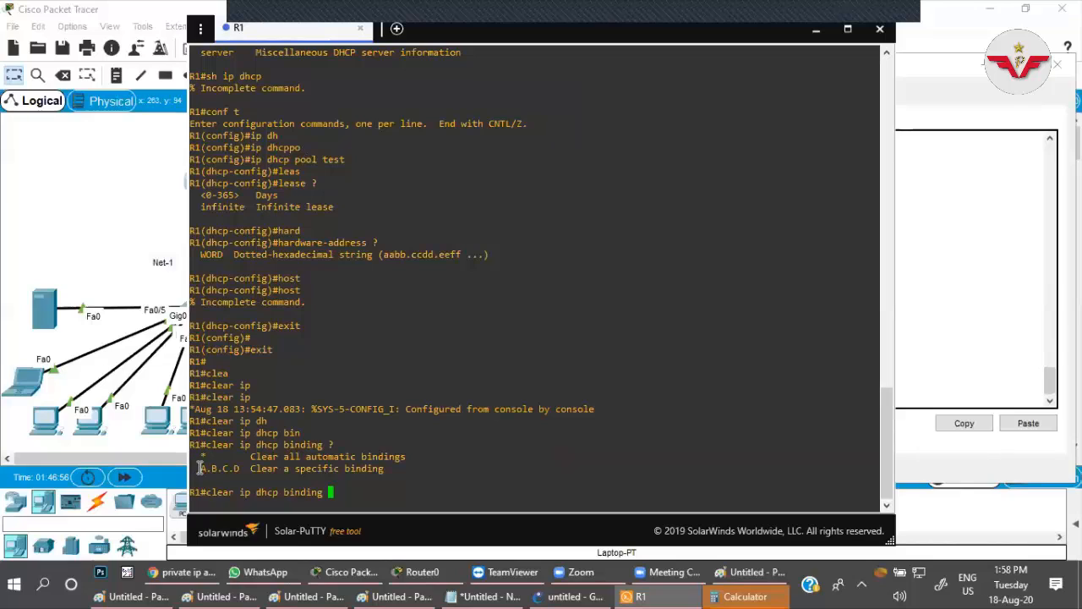
pyautogui.moveTo(198, 466); pyautogui.dragTo(243, 468)
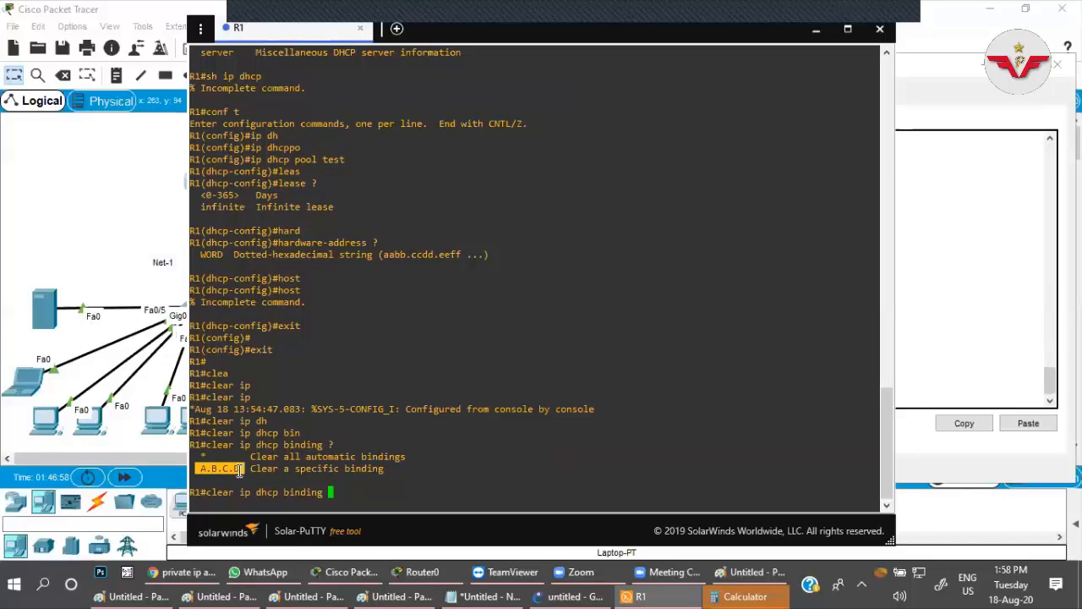
pyautogui.click(344, 492)
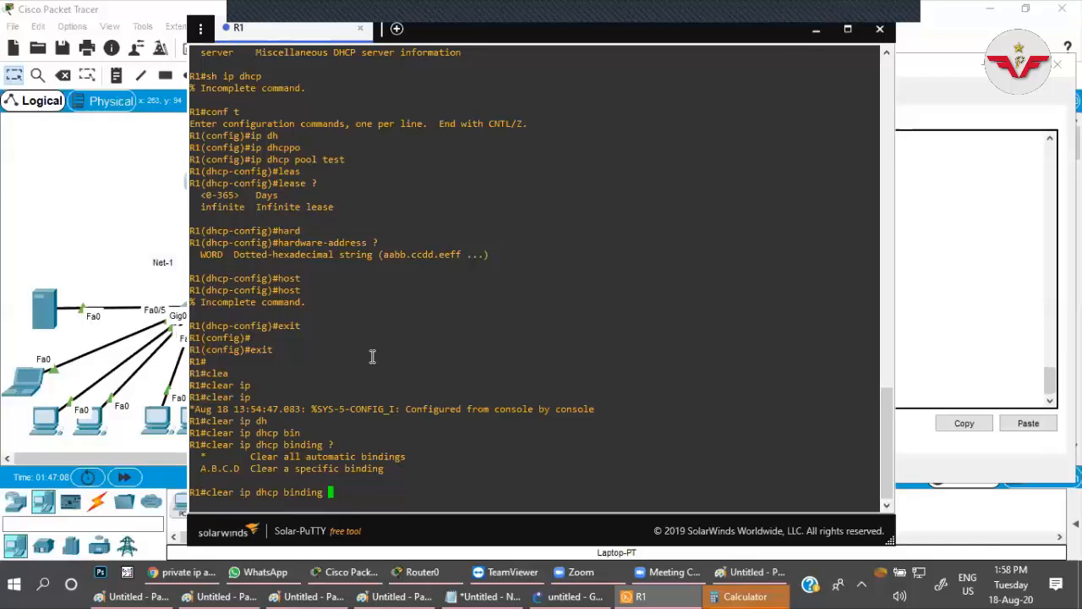
pyautogui.moveTo(245, 456); pyautogui.dragTo(406, 457)
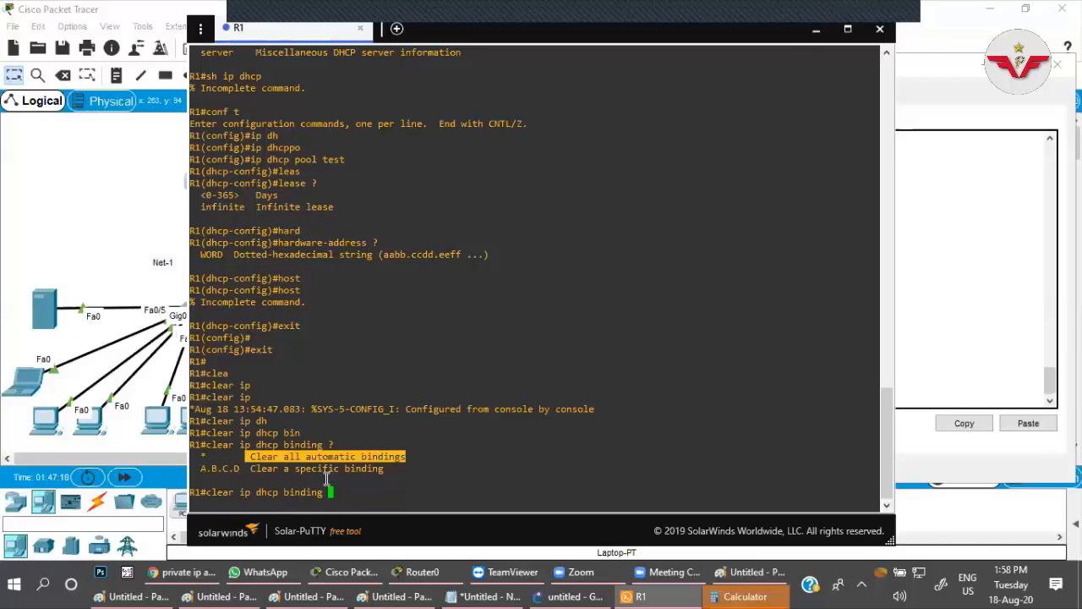
pyautogui.click(252, 467)
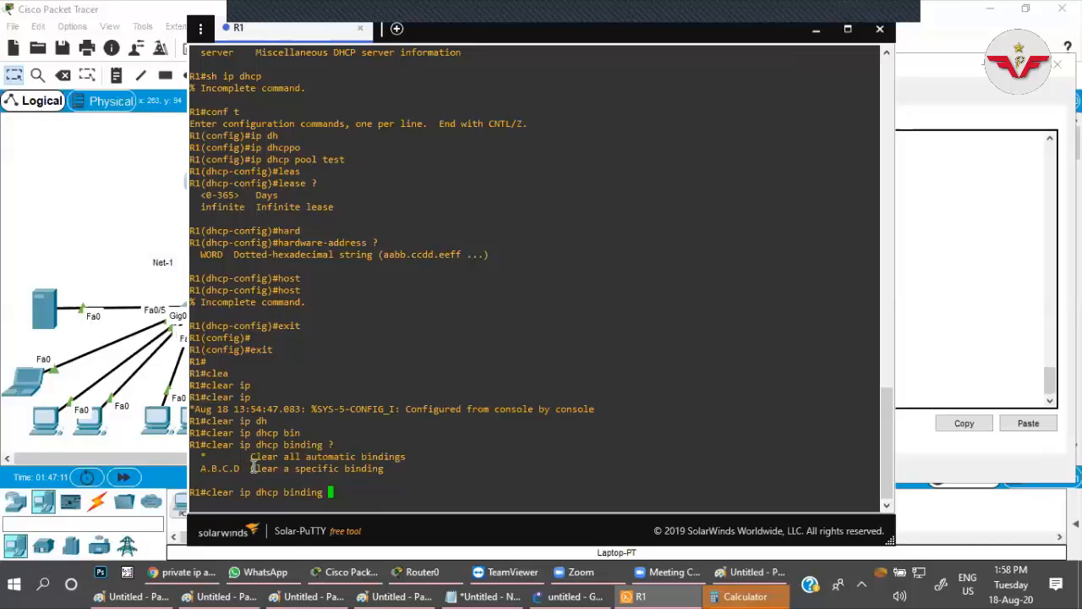
pyautogui.moveTo(252, 467); pyautogui.dragTo(197, 469)
# Clear Packet Tracer and Calculator out of the way and switch to the Paint page with the clear ip dhcp binding note.
pyautogui.click(105, 238)
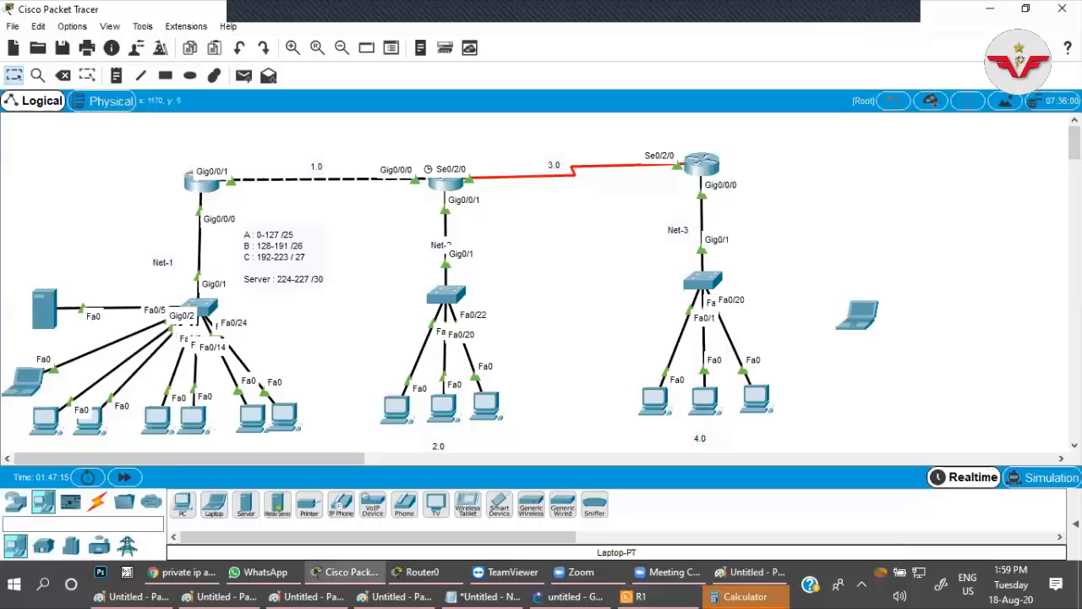
pyautogui.click(993, 10)
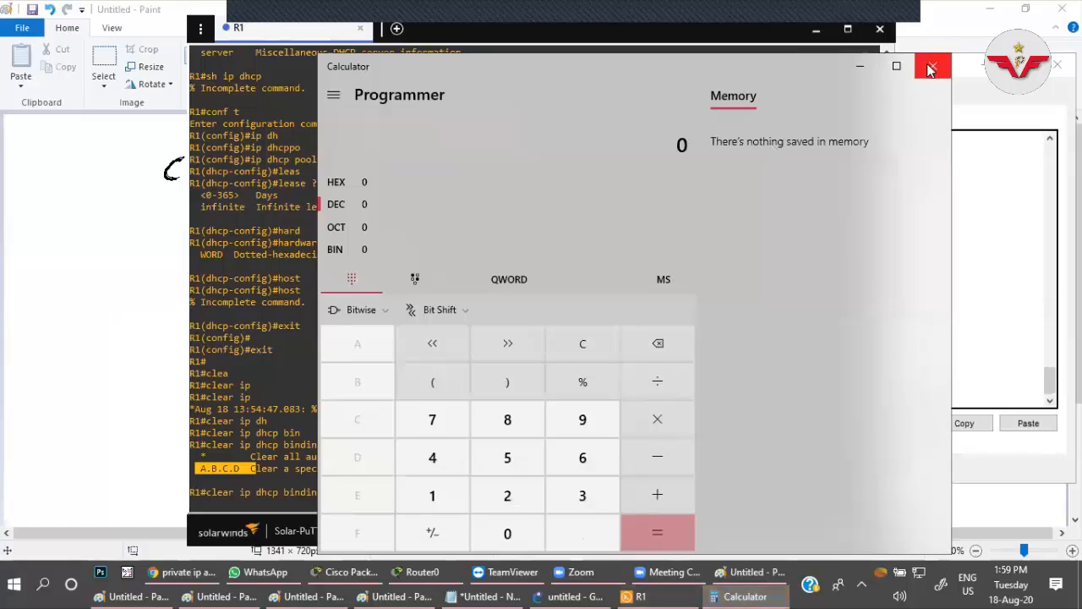
pyautogui.click(931, 66)
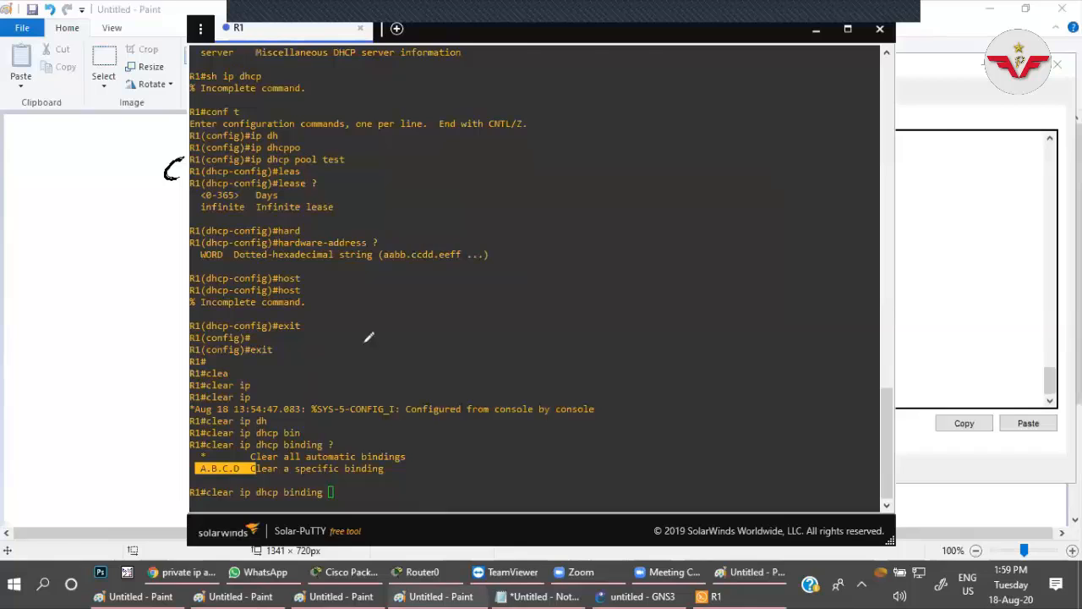
pyautogui.click(448, 596)
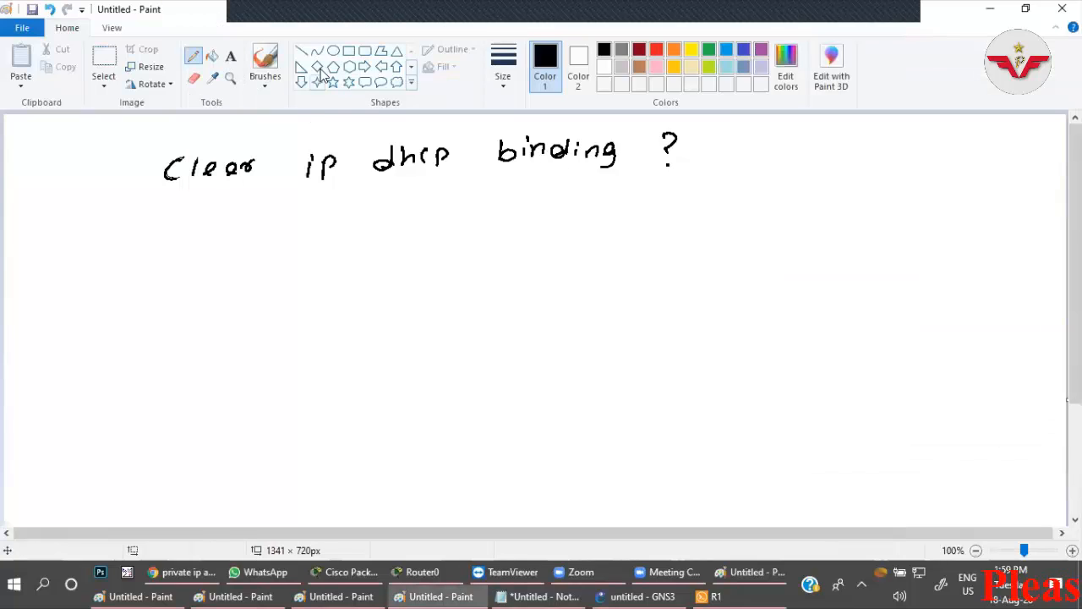
# Set the pencil to the third line thickness and handwrite the underlined heading "Command for DHCP Relay :-" below the existing note.
pyautogui.click(504, 67)
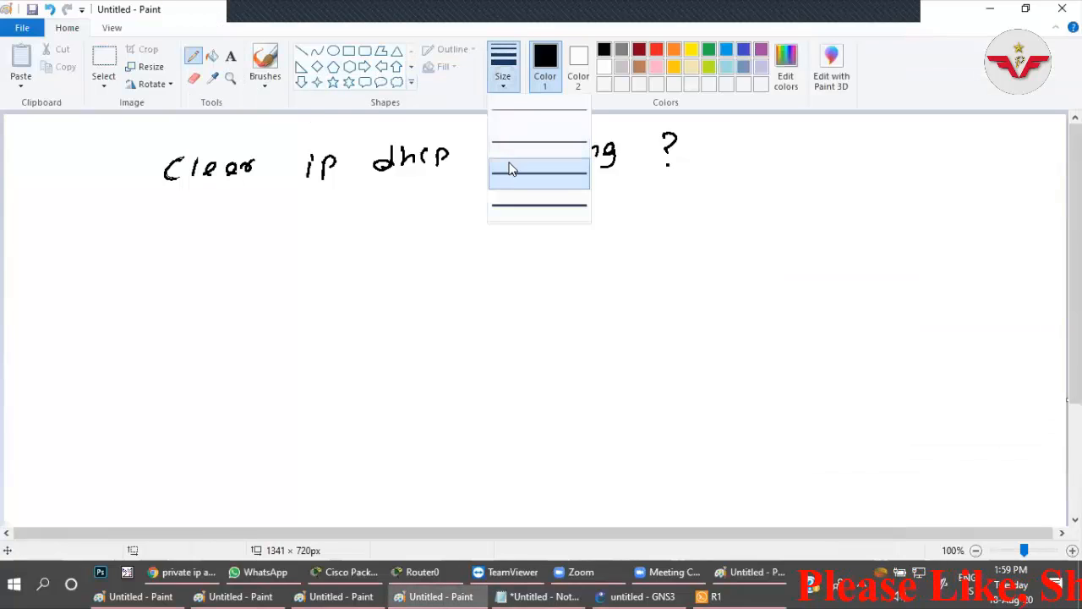
pyautogui.click(510, 167)
pyautogui.moveTo(129, 254)
pyautogui.mouseDown()
pyautogui.moveTo(127, 270)
pyautogui.moveTo(140, 262)
pyautogui.mouseUp()
pyautogui.moveTo(154, 260)
pyautogui.mouseDown()
pyautogui.moveTo(155, 269)
pyautogui.moveTo(183, 251)
pyautogui.moveTo(238, 259)
pyautogui.moveTo(246, 247)
pyautogui.moveTo(296, 261)
pyautogui.moveTo(326, 249)
pyautogui.moveTo(382, 254)
pyautogui.moveTo(406, 234)
pyautogui.moveTo(481, 246)
pyautogui.moveTo(521, 230)
pyautogui.moveTo(593, 236)
pyautogui.mouseUp()
pyautogui.moveTo(133, 284); pyautogui.dragTo(220, 279)
pyautogui.moveTo(273, 271); pyautogui.dragTo(291, 270)
pyautogui.moveTo(376, 271); pyautogui.dragTo(538, 260)
# Handwrite the interface command "int fa0/1" under the DHCP Relay heading.
pyautogui.moveTo(132, 317)
pyautogui.mouseDown()
pyautogui.moveTo(131, 328)
pyautogui.moveTo(169, 314)
pyautogui.moveTo(206, 328)
pyautogui.moveTo(229, 310)
pyautogui.mouseUp()
pyautogui.moveTo(240, 315); pyautogui.dragTo(263, 318)
pyautogui.moveTo(279, 299); pyautogui.dragTo(279, 317)
pyautogui.moveTo(272, 318); pyautogui.dragTo(288, 316)
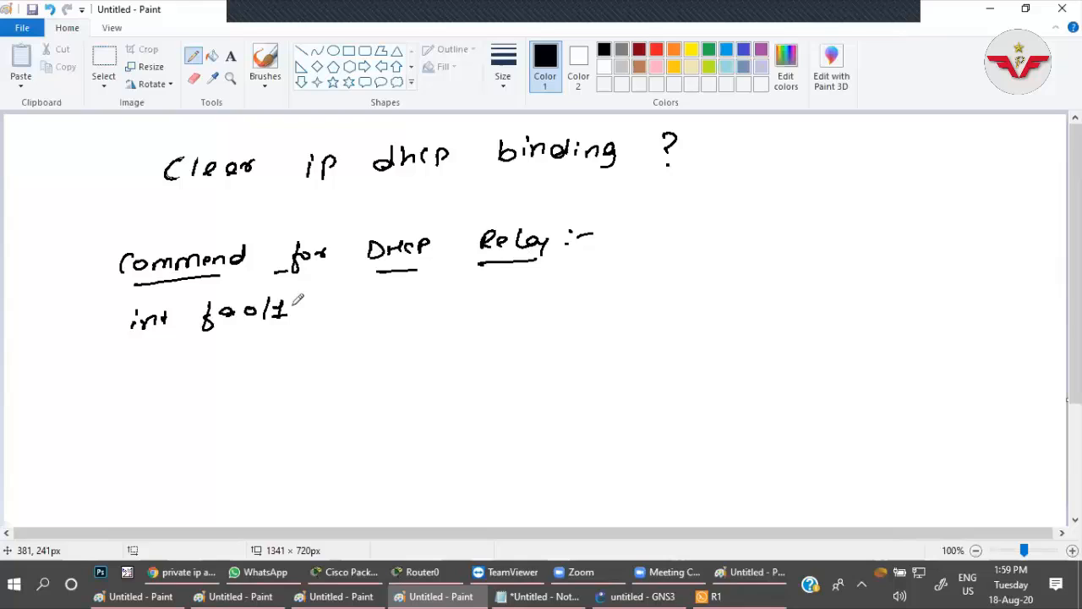
# Handwrite "ip Helper-address ip-address-of-DHCP-Server" on the line below the interface command.
pyautogui.click(143, 347)
pyautogui.moveTo(141, 353)
pyautogui.mouseDown()
pyautogui.moveTo(138, 366)
pyautogui.moveTo(165, 356)
pyautogui.mouseUp()
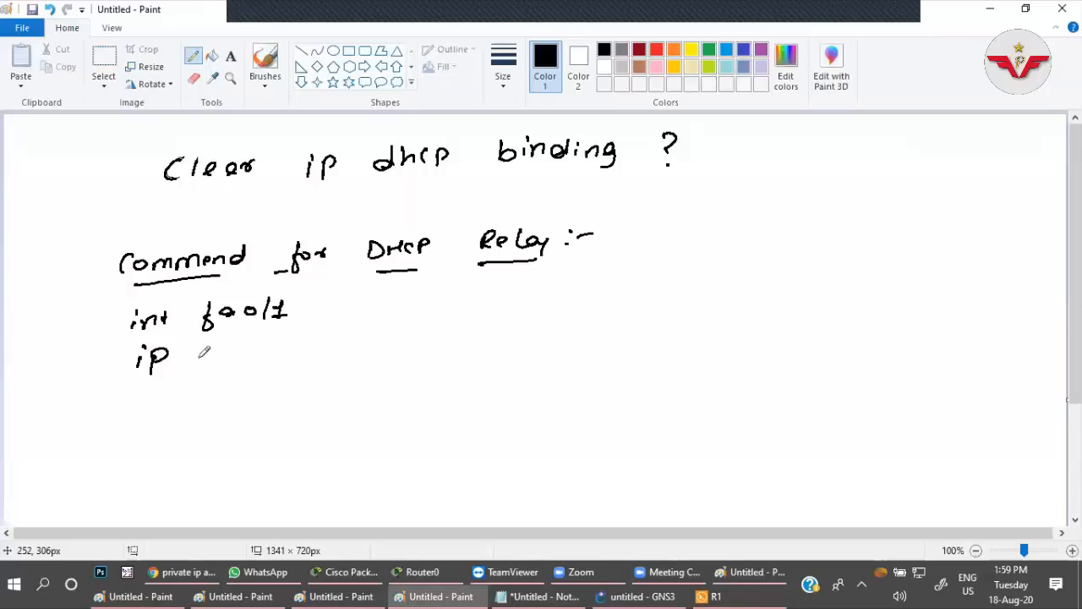
pyautogui.moveTo(200, 345)
pyautogui.mouseDown()
pyautogui.moveTo(259, 358)
pyautogui.moveTo(364, 340)
pyautogui.moveTo(485, 341)
pyautogui.mouseUp()
pyautogui.moveTo(490, 333); pyautogui.dragTo(516, 328)
pyautogui.moveTo(537, 325)
pyautogui.mouseDown()
pyautogui.moveTo(644, 315)
pyautogui.moveTo(634, 324)
pyautogui.mouseUp()
pyautogui.moveTo(656, 306)
pyautogui.mouseDown()
pyautogui.moveTo(649, 336)
pyautogui.moveTo(689, 322)
pyautogui.mouseUp()
pyautogui.moveTo(707, 303); pyautogui.dragTo(708, 318)
pyautogui.moveTo(708, 311); pyautogui.dragTo(718, 310)
pyautogui.moveTo(718, 303)
pyautogui.mouseDown()
pyautogui.moveTo(720, 318)
pyautogui.moveTo(732, 318)
pyautogui.mouseUp()
pyautogui.moveTo(741, 319); pyautogui.dragTo(751, 308)
pyautogui.moveTo(757, 311); pyautogui.dragTo(764, 312)
pyautogui.moveTo(779, 301)
pyautogui.mouseDown()
pyautogui.moveTo(771, 315)
pyautogui.moveTo(798, 307)
pyautogui.mouseUp()
pyautogui.moveTo(801, 313); pyautogui.dragTo(836, 299)
pyautogui.moveTo(838, 308); pyautogui.dragTo(850, 305)
pyautogui.moveTo(854, 310); pyautogui.dragTo(872, 290)
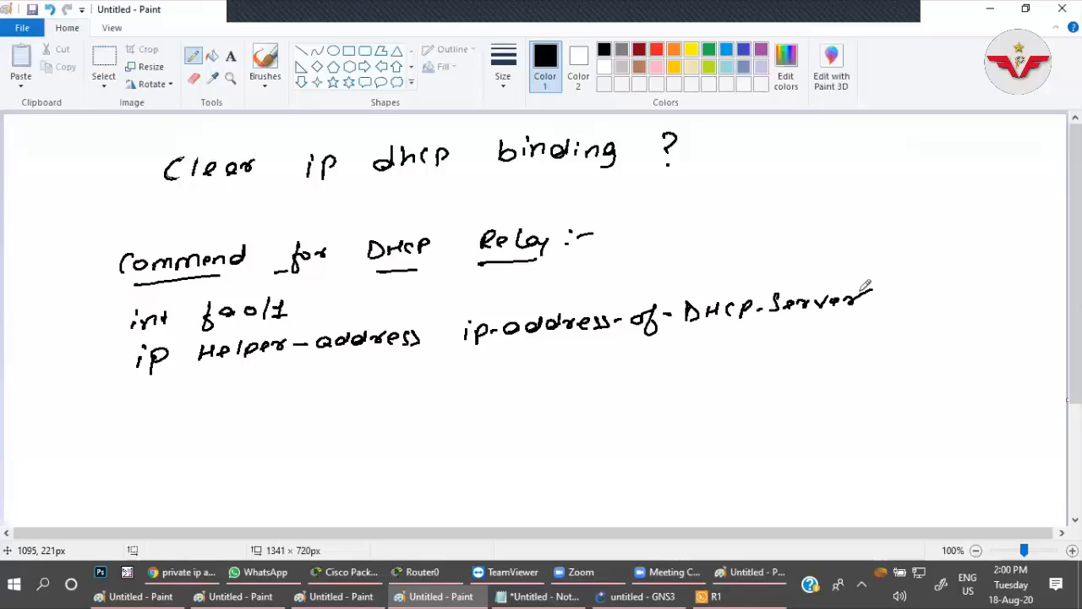
# Underline the DHCP server address placeholder and the interface number fa0/1 in red.
pyautogui.click(658, 53)
pyautogui.moveTo(475, 346); pyautogui.dragTo(861, 314)
pyautogui.moveTo(220, 326); pyautogui.dragTo(290, 315)
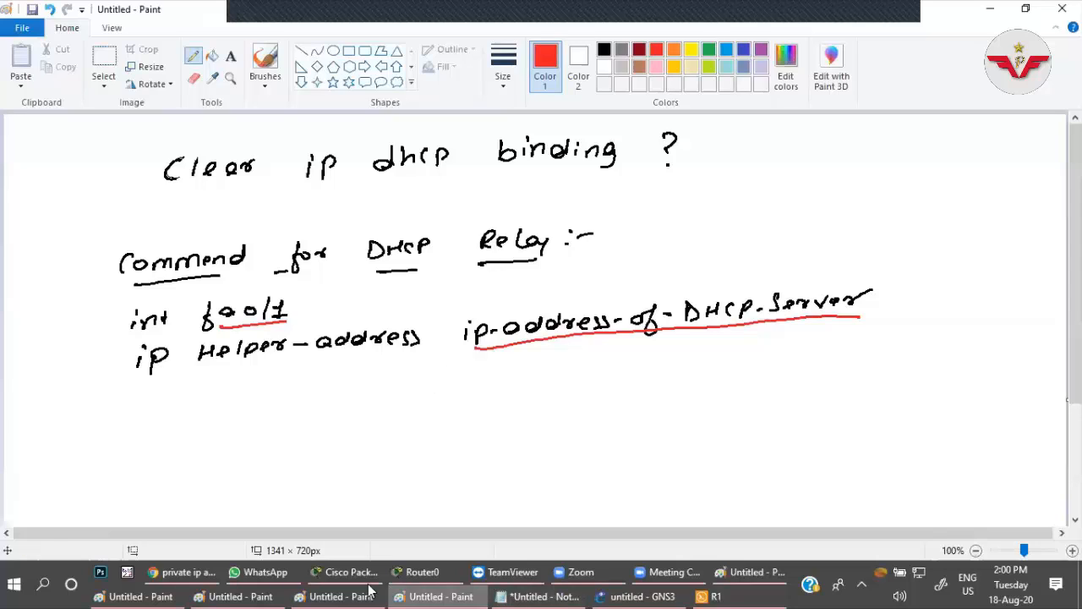
pyautogui.moveTo(668, 589)
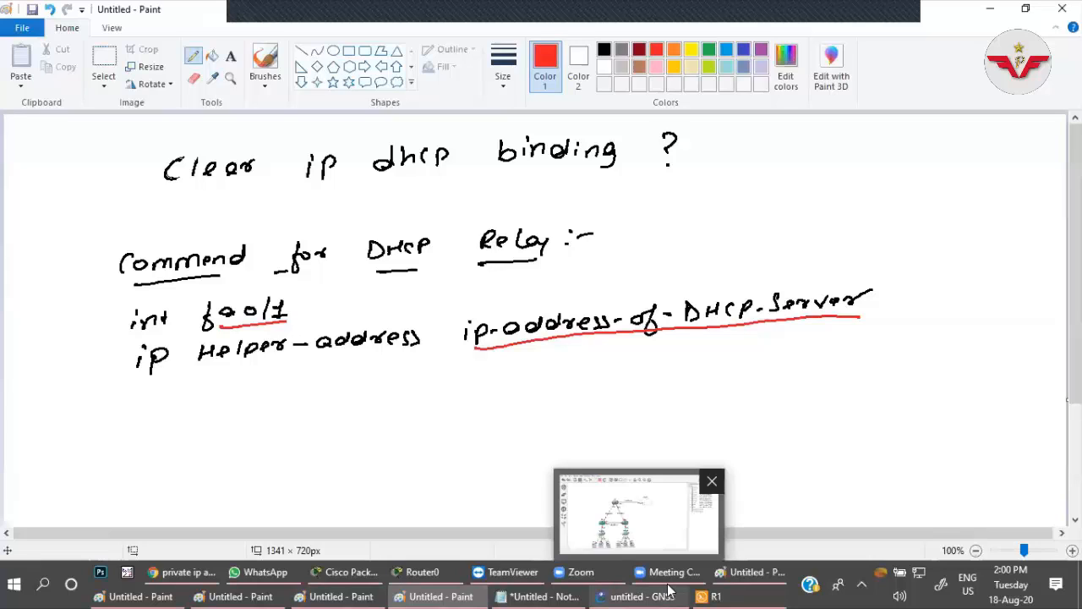